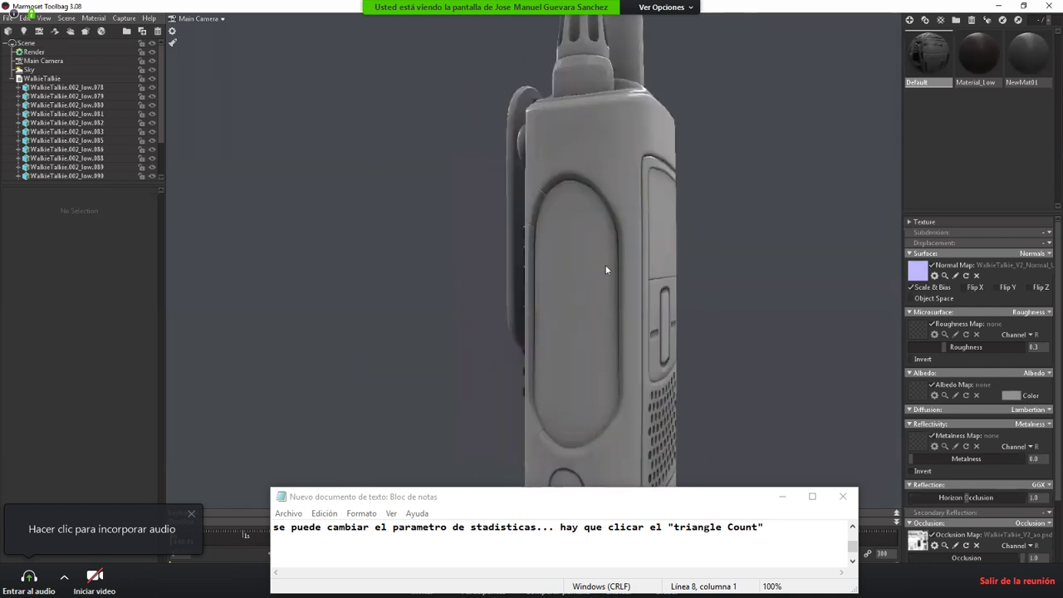
# Step: Examine the walkie-talkie's side button, round button and front face up close, selecting the main body mesh
pyautogui.moveTo(487, 309); pyautogui.dragTo(527, 299, button='right')
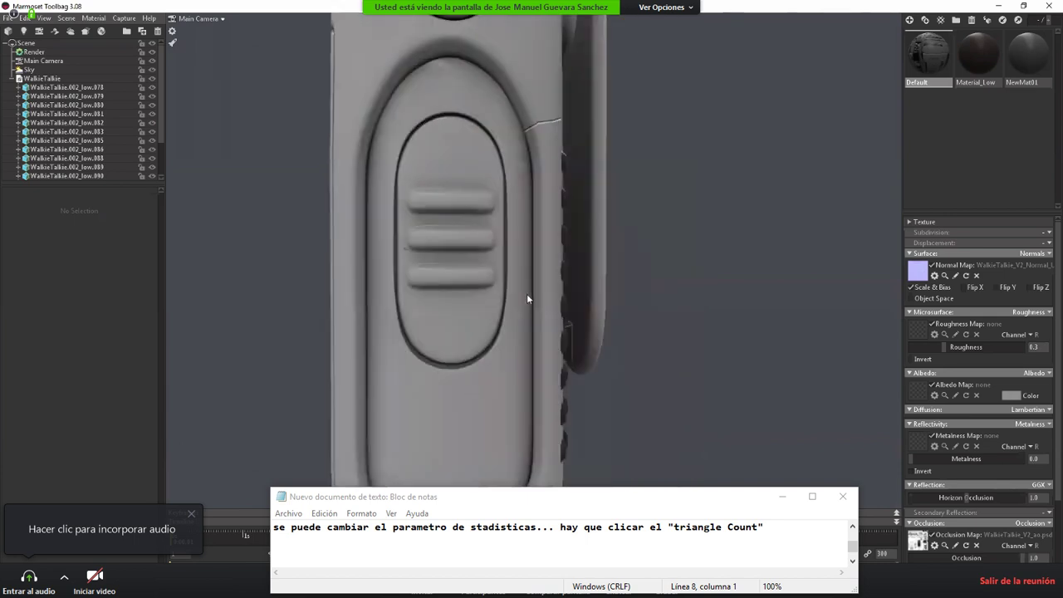
pyautogui.doubleClick(529, 305)
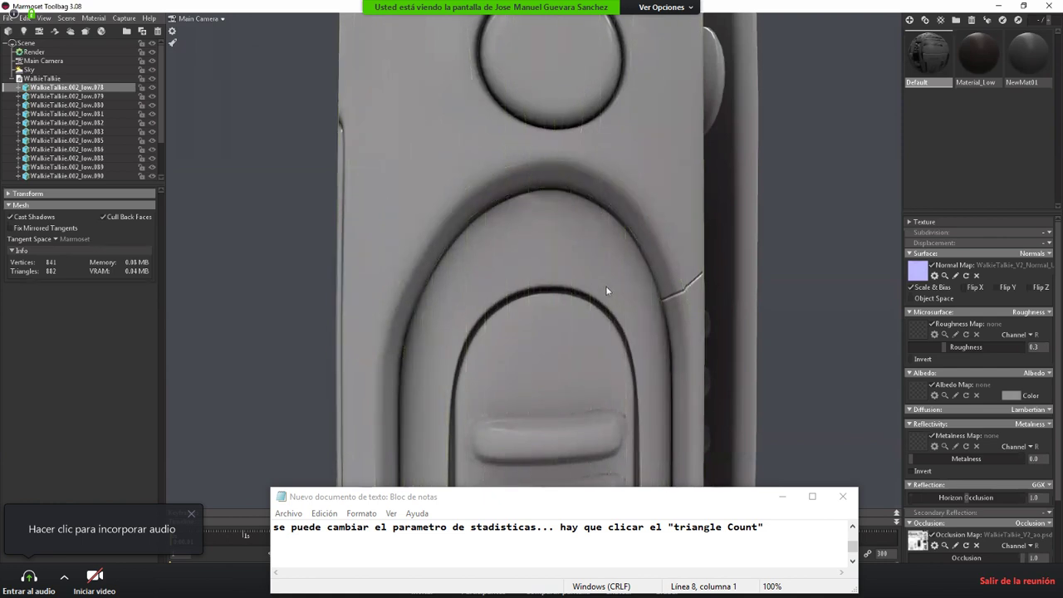
pyautogui.keyDown('alt'); pyautogui.moveTo(606, 286); pyautogui.dragTo(597, 284); pyautogui.keyUp('alt')
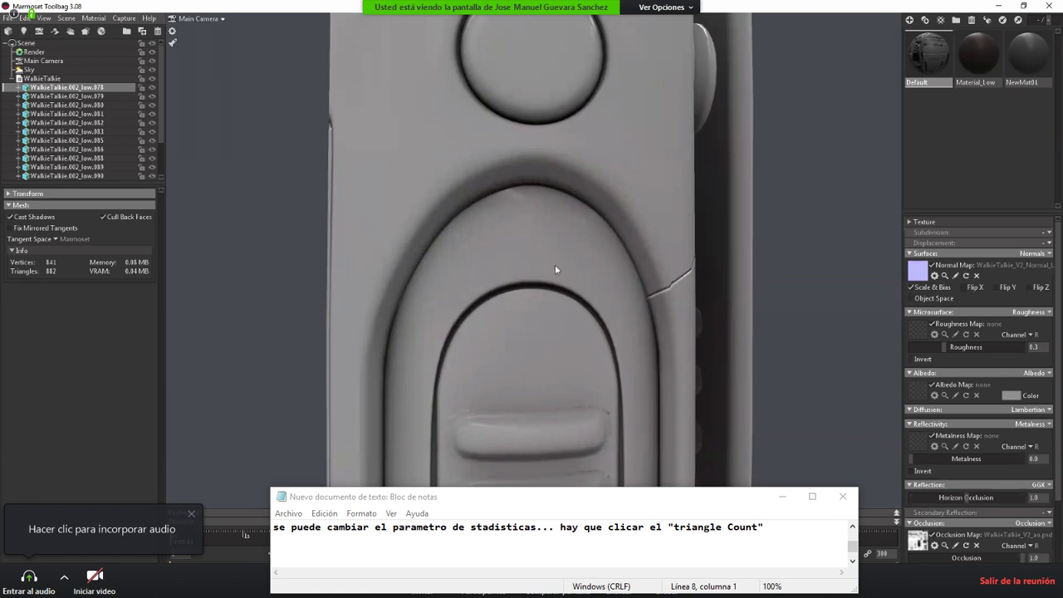
pyautogui.click(533, 280)
pyautogui.keyDown('alt'); pyautogui.moveTo(534, 279); pyautogui.dragTo(535, 276); pyautogui.keyUp('alt')
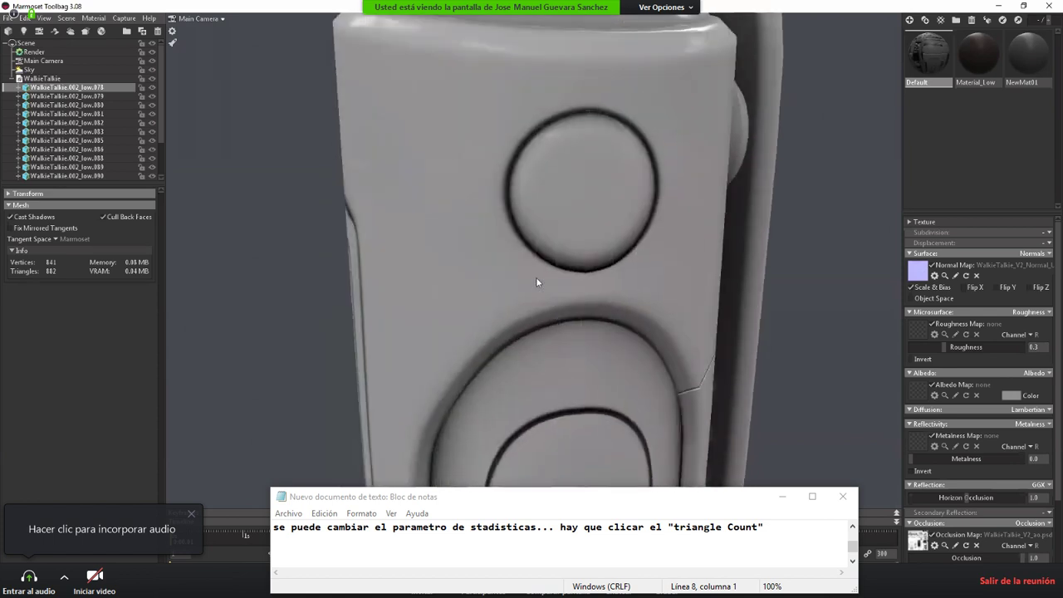
pyautogui.scroll(-5, 518, 206)
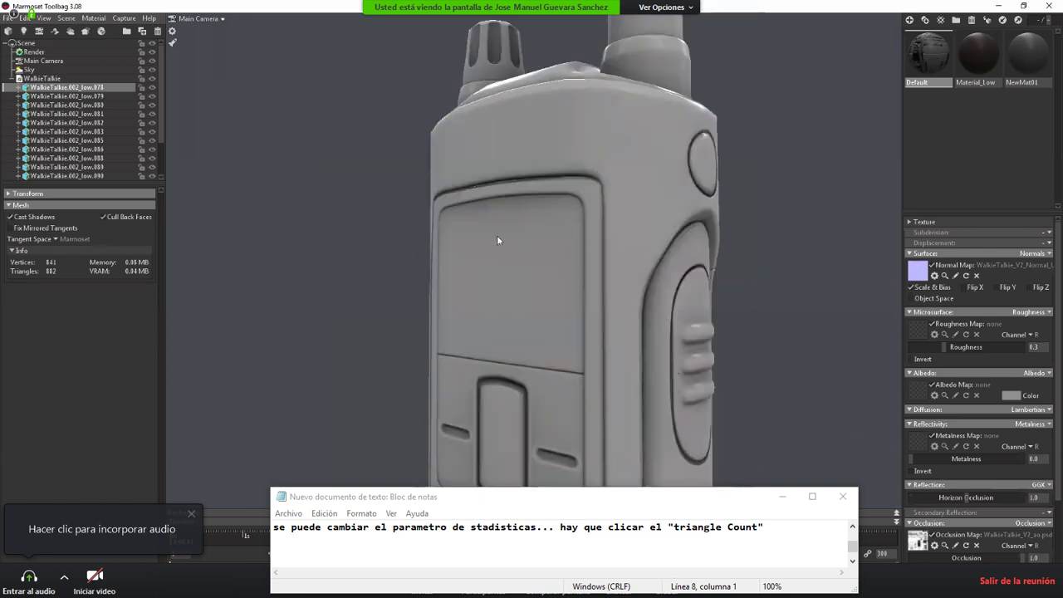
# Step: Switch to Notepad and write "A la hora de sumar poligonos en el optimizado se tiene que dar mas poligonos a las zonas curvas expuestas..."
pyautogui.hotkey('alt', 'Tab')
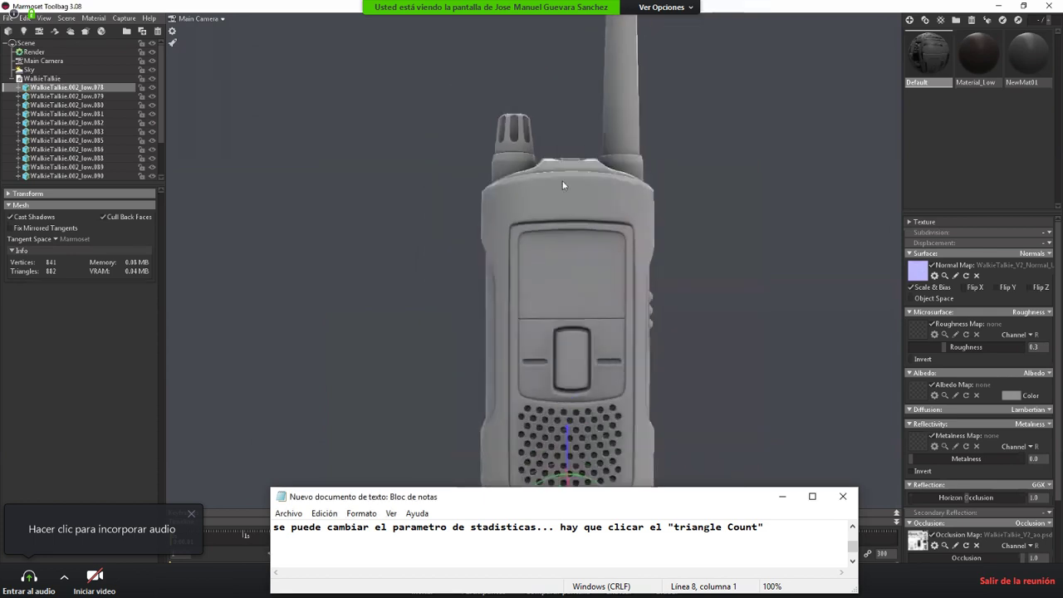
pyautogui.write('A la h')
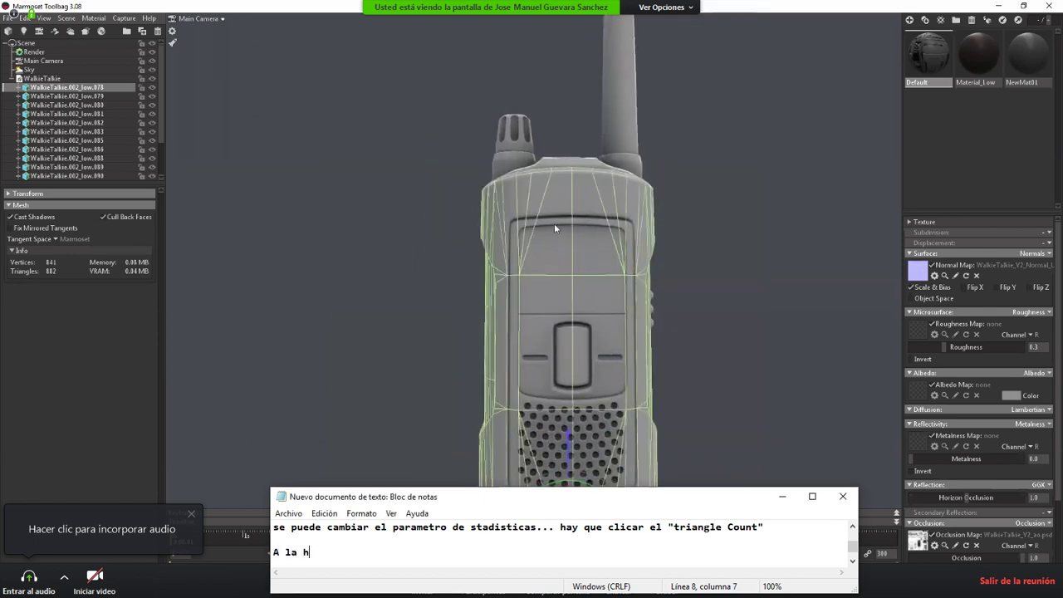
pyautogui.write('ora de sumar ')
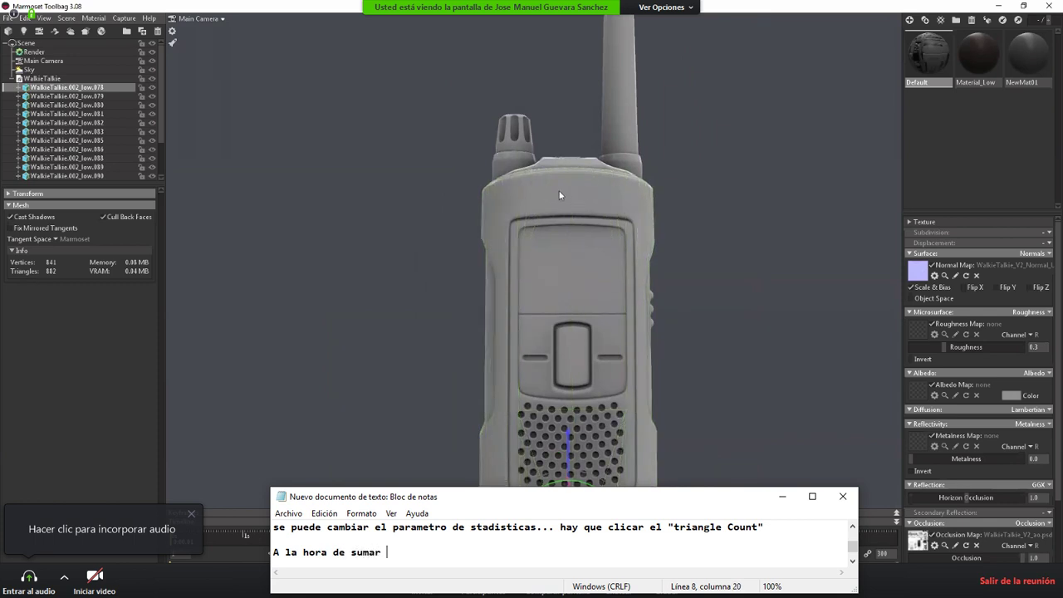
pyautogui.write('poligonos ')
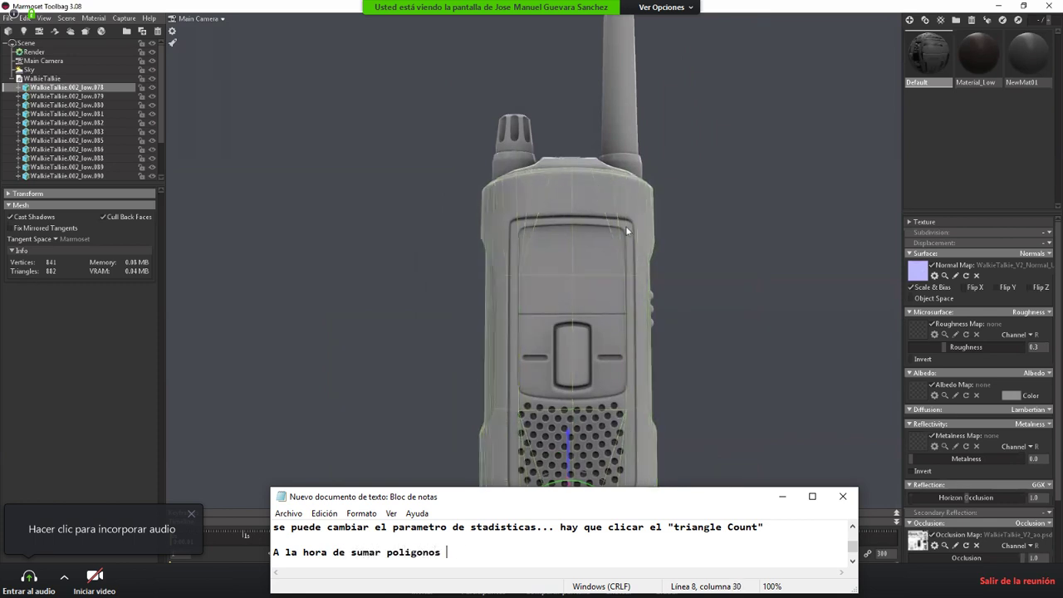
pyautogui.write('en el opti')
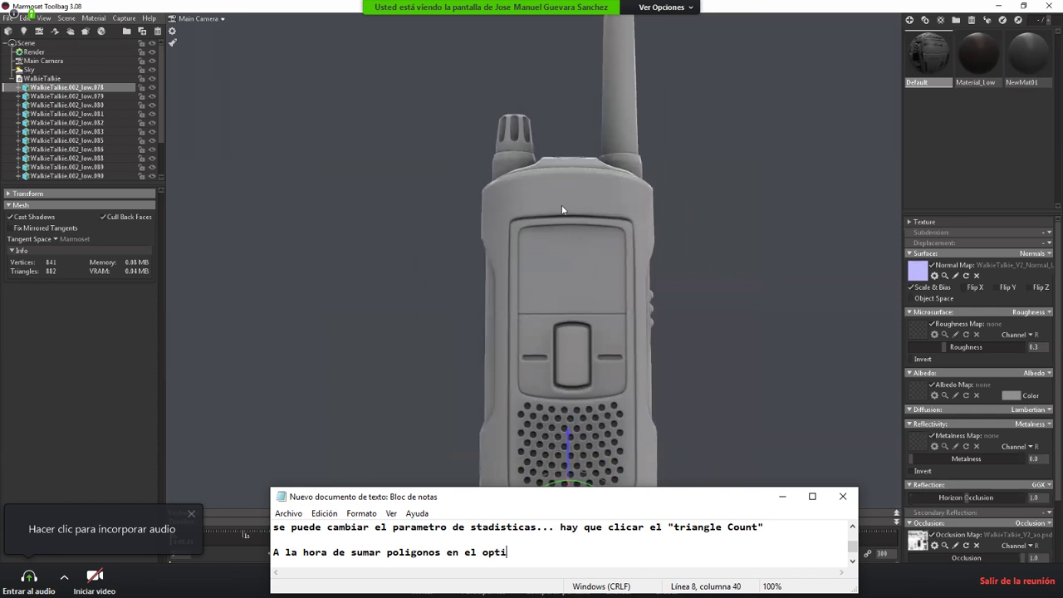
pyautogui.write('mizado se tiene que ')
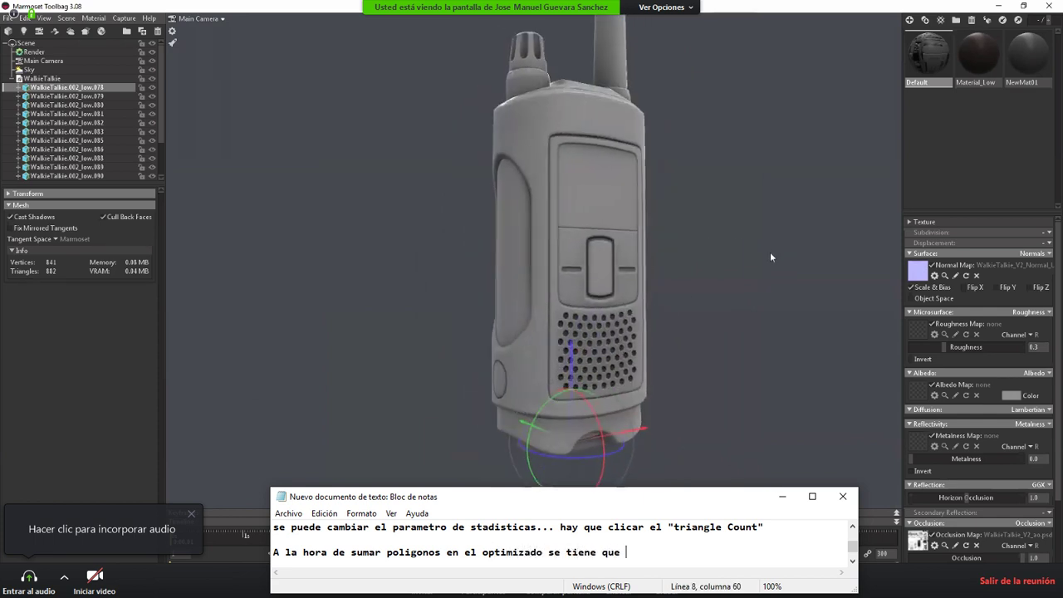
pyautogui.write('da')
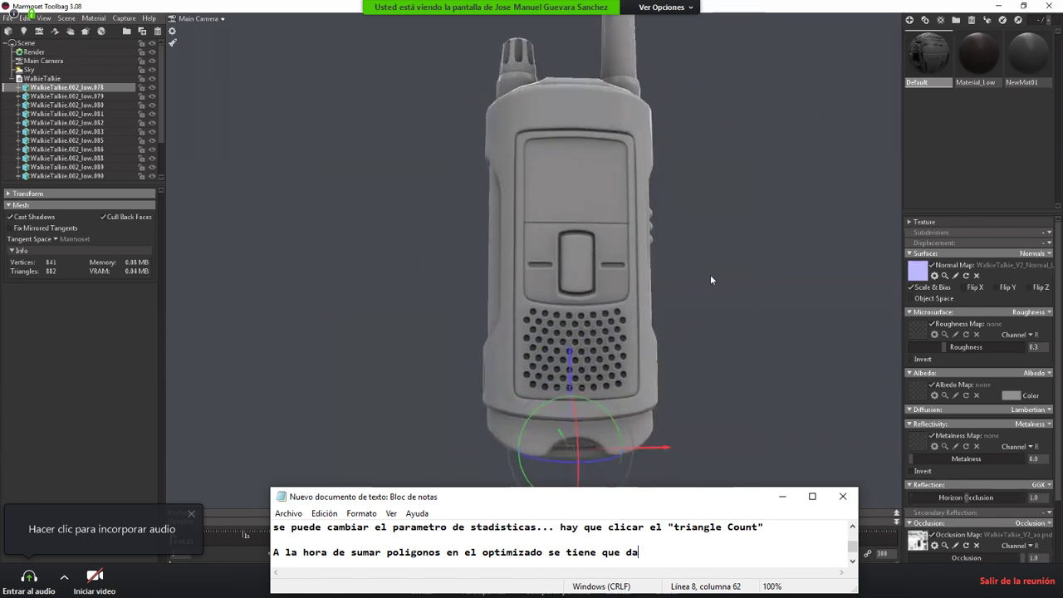
pyautogui.write('r mas pol')
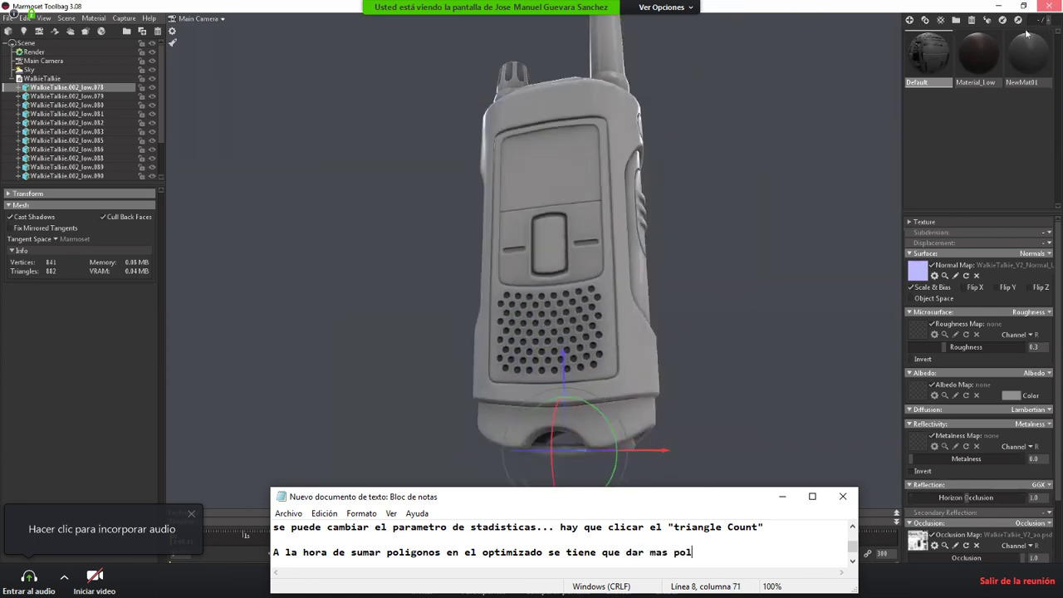
pyautogui.write('igonos a las ')
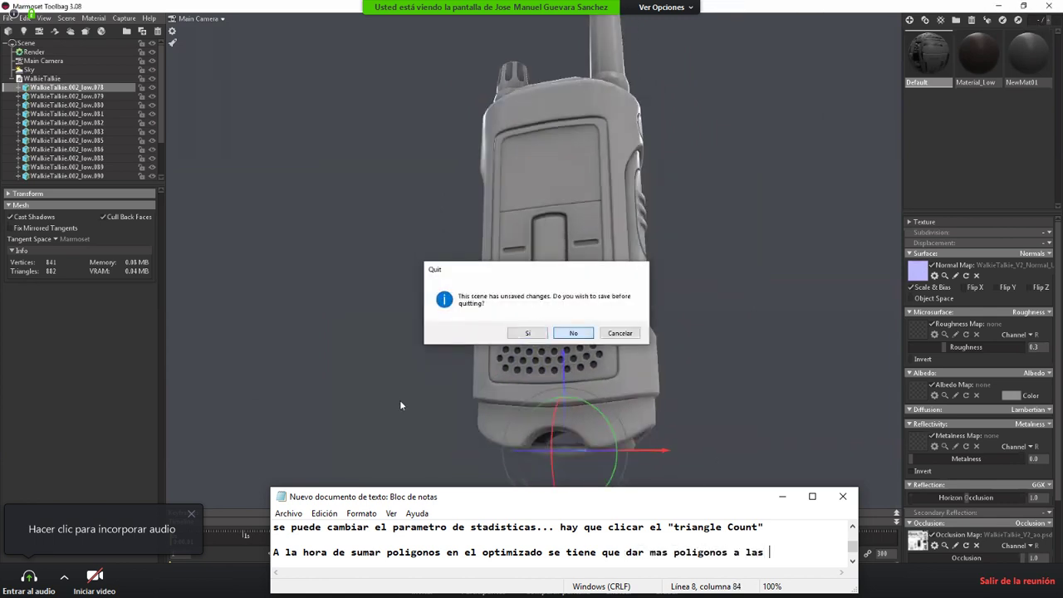
pyautogui.write('zonas')
pyautogui.press('Return')
pyautogui.write('cu')
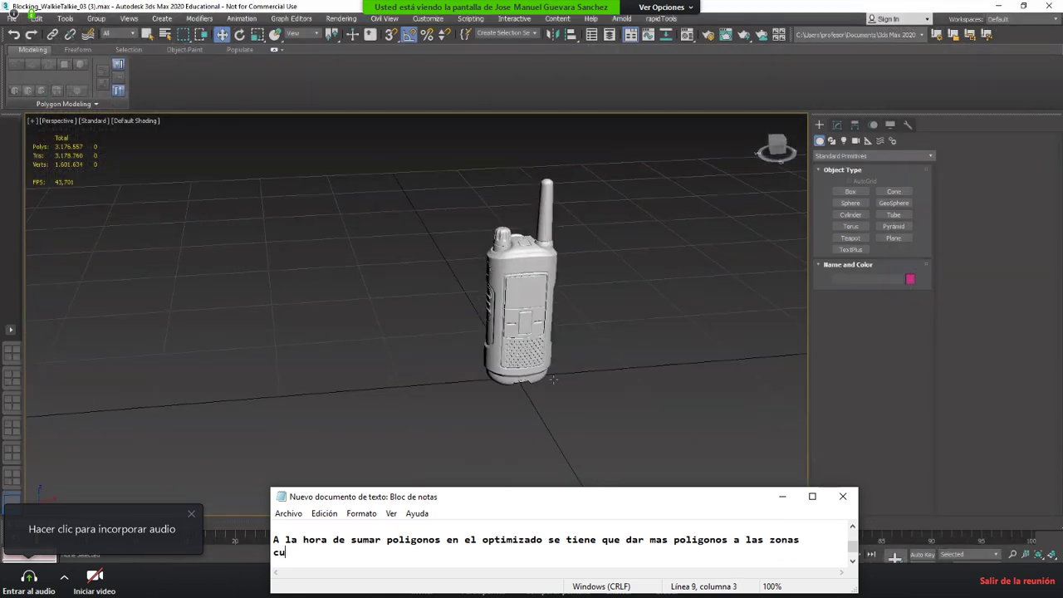
pyautogui.write('rvas expuestas')
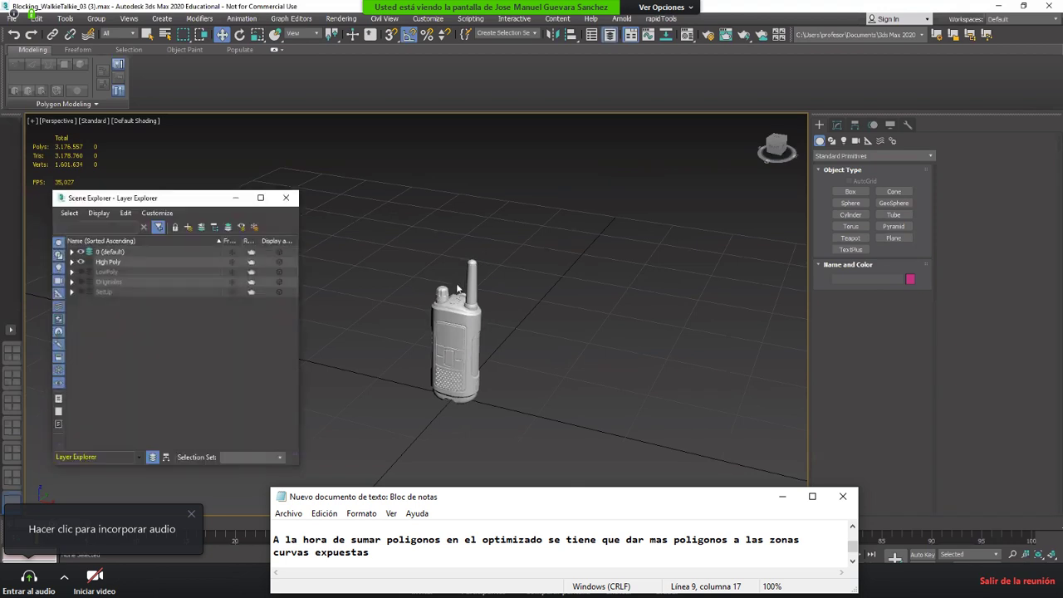
pyautogui.write('...')
pyautogui.press('Return')
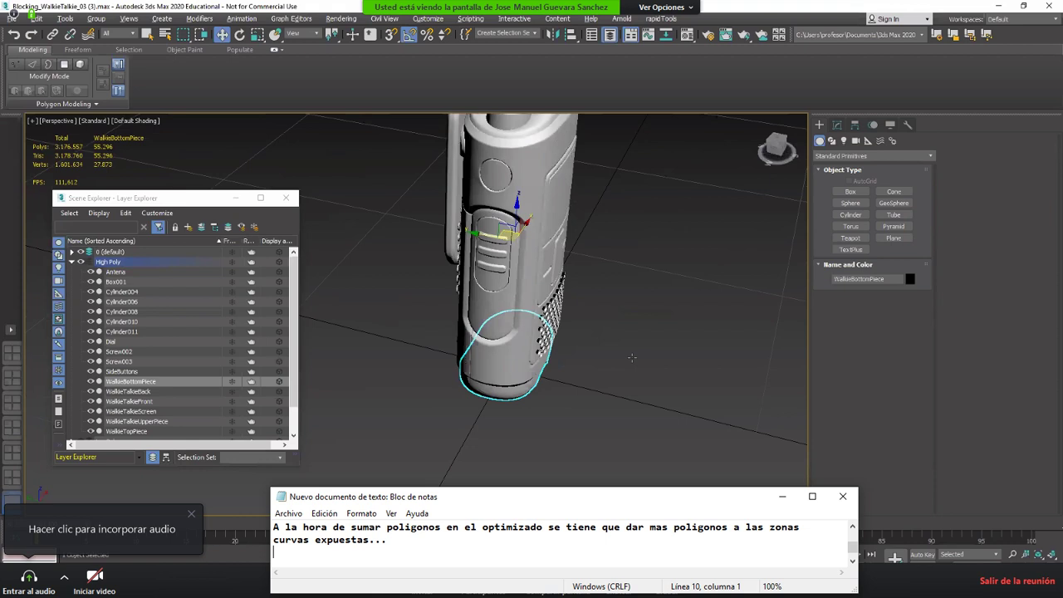
pyautogui.press('Return')
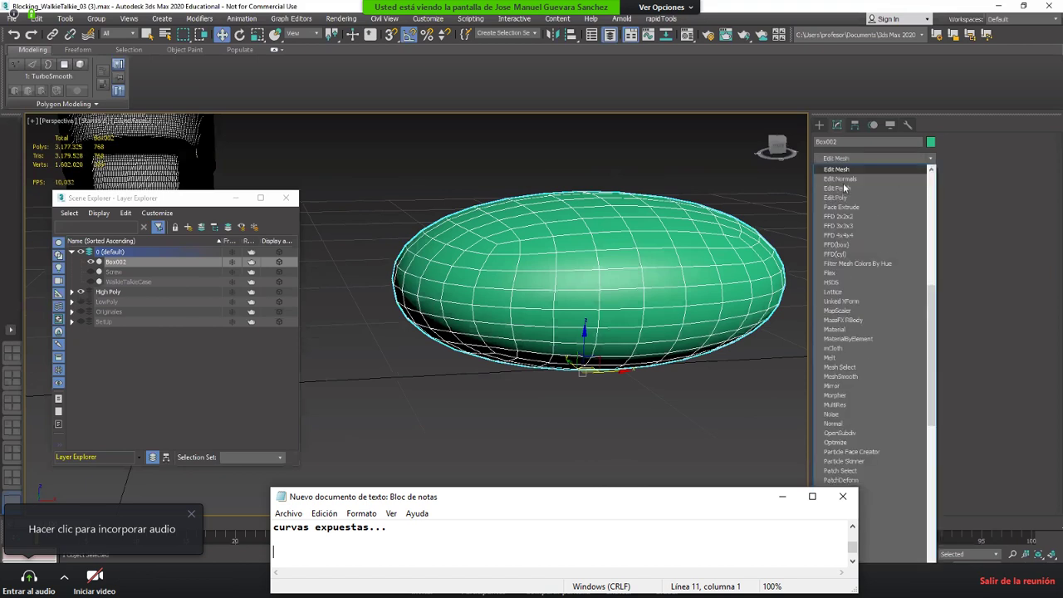
pyautogui.write('Va')
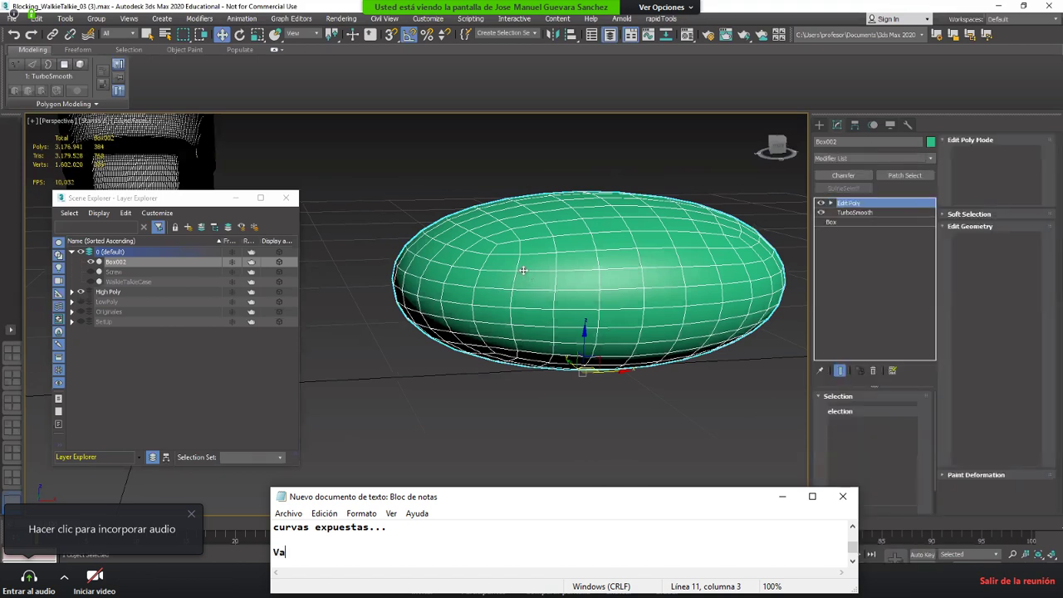
pyautogui.write(' a empezar a')
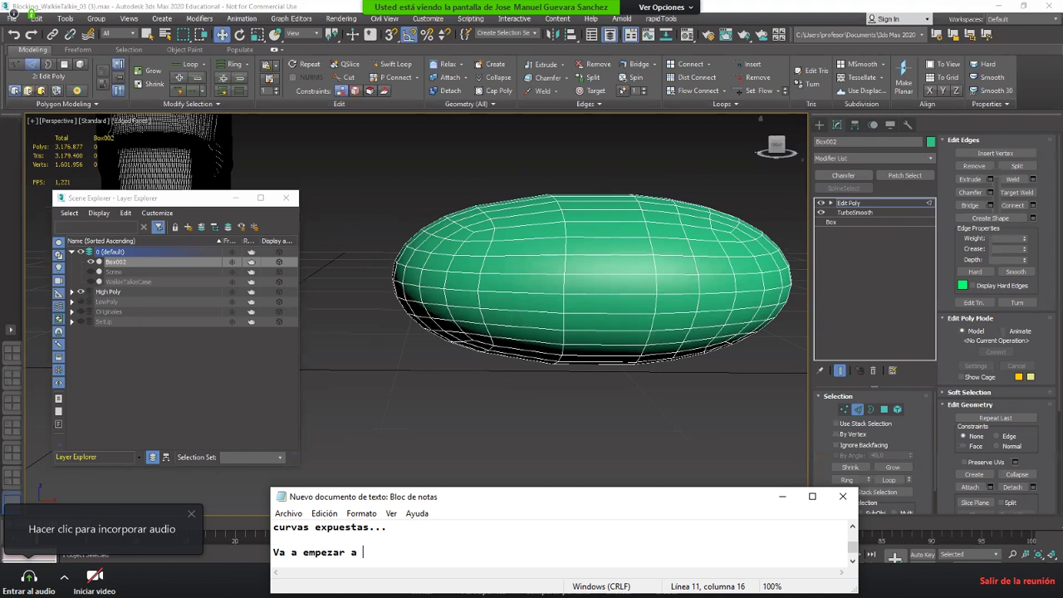
pyautogui.press('BackSpace')
pyautogui.press('BackSpace')
pyautogui.press('BackSpace')
pyautogui.press('BackSpace')
pyautogui.press('BackSpace')
pyautogui.press('BackSpace')
pyautogui.press('BackSpace')
pyautogui.press('BackSpace')
pyautogui.press('BackSpace')
pyautogui.press('BackSpace')
pyautogui.press('BackSpace')
pyautogui.press('BackSpace')
pyautogui.press('BackSpace')
pyautogui.press('BackSpace')
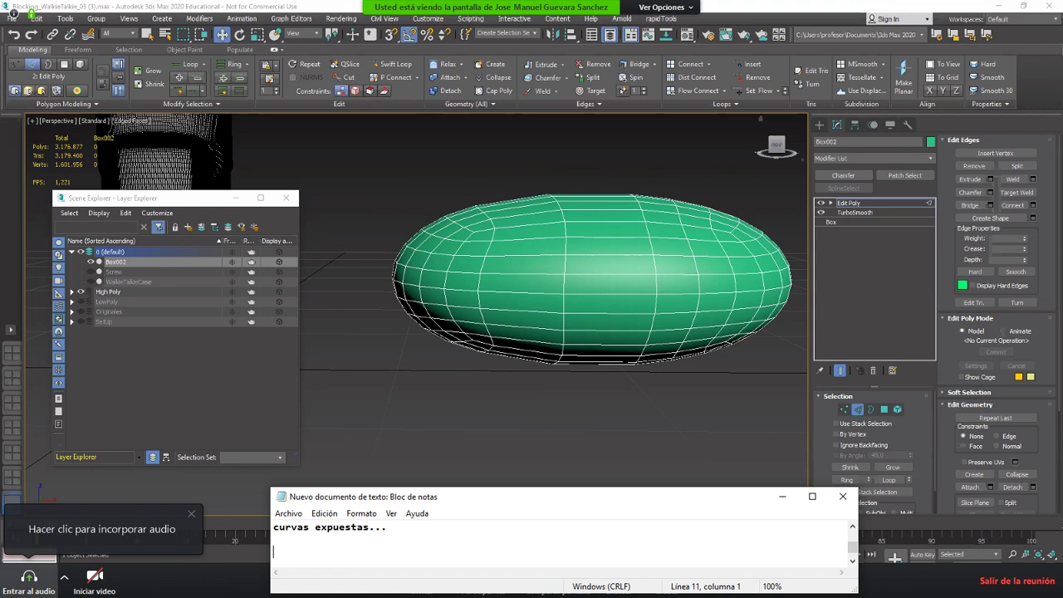
pyautogui.hotkey('alt', 'Tab')
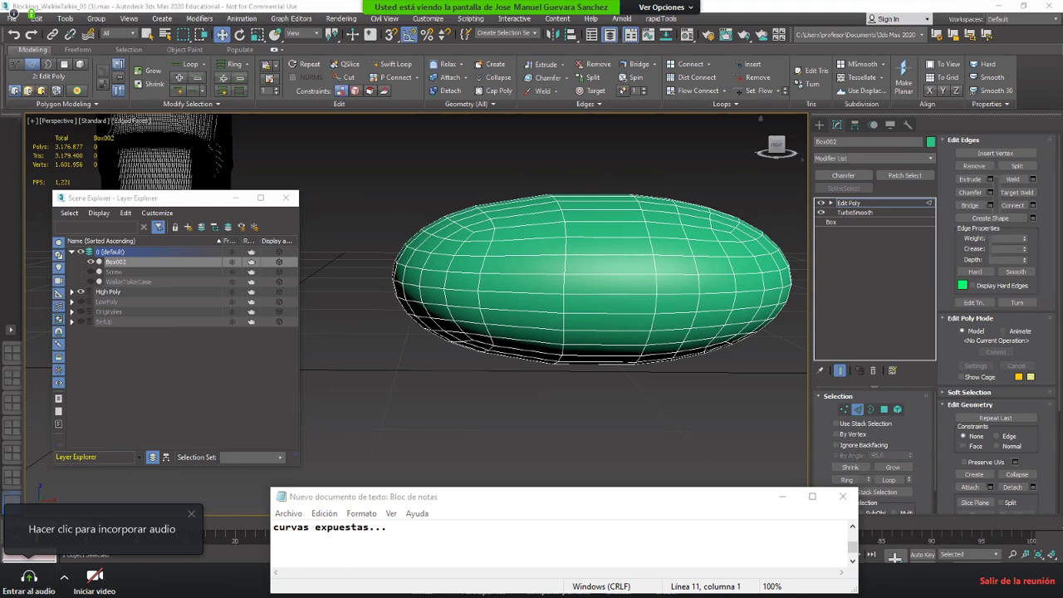
pyautogui.press('Return')
pyautogui.press('Return')
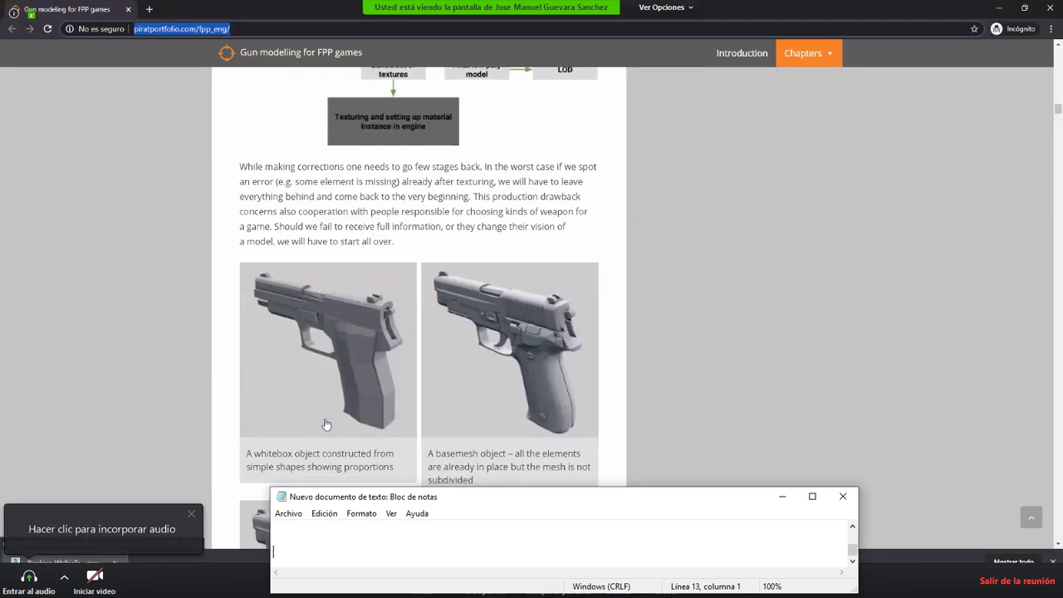
pyautogui.scroll(-1, 320, 363)
pyautogui.scroll(2, 326, 324)
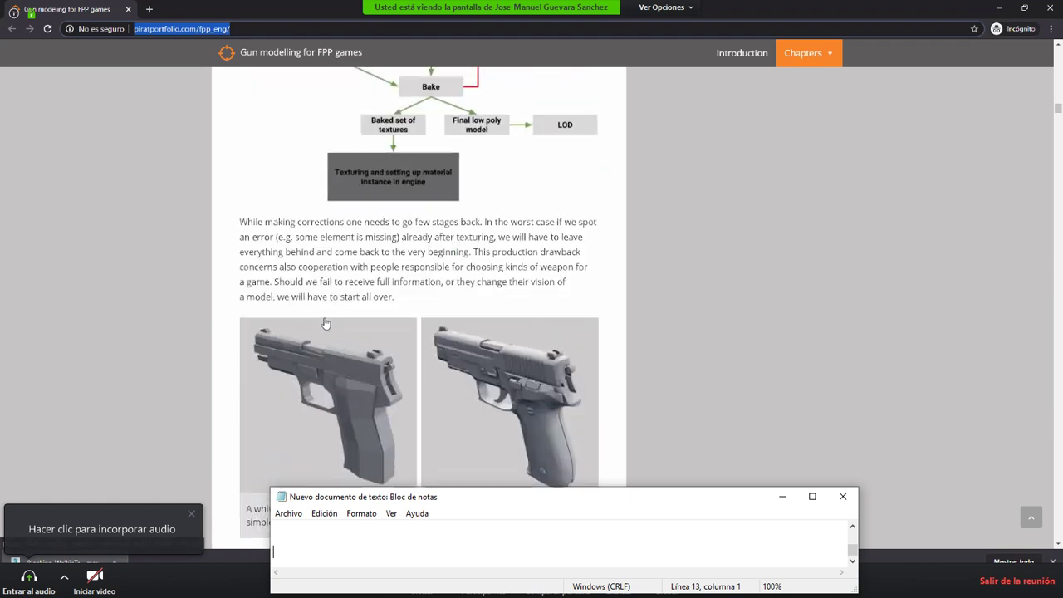
pyautogui.press('BackSpace')
pyautogui.write('**')
pyautogui.press('BackSpace')
pyautogui.press('BackSpace')
pyautogui.press('BackSpace')
pyautogui.press('BackSpace')
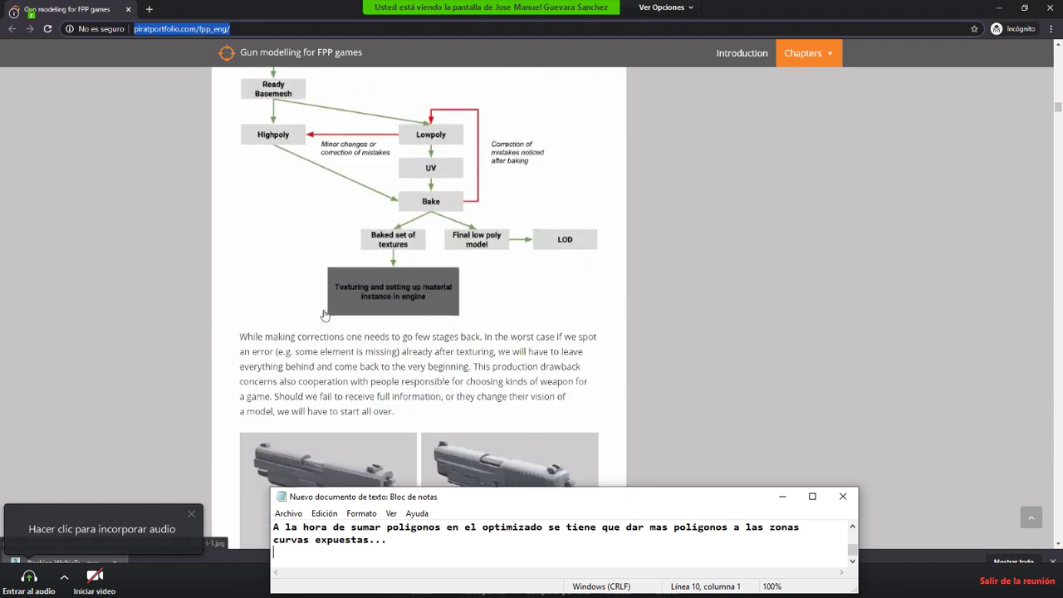
# Step: Add the paragraph "Muestra el camino de trabajo a la hora de realizar un hero asset" after a blank line, with a closing quotation mark
pyautogui.scroll(2, 325, 313)
pyautogui.press('Return')
pyautogui.write('Mies')
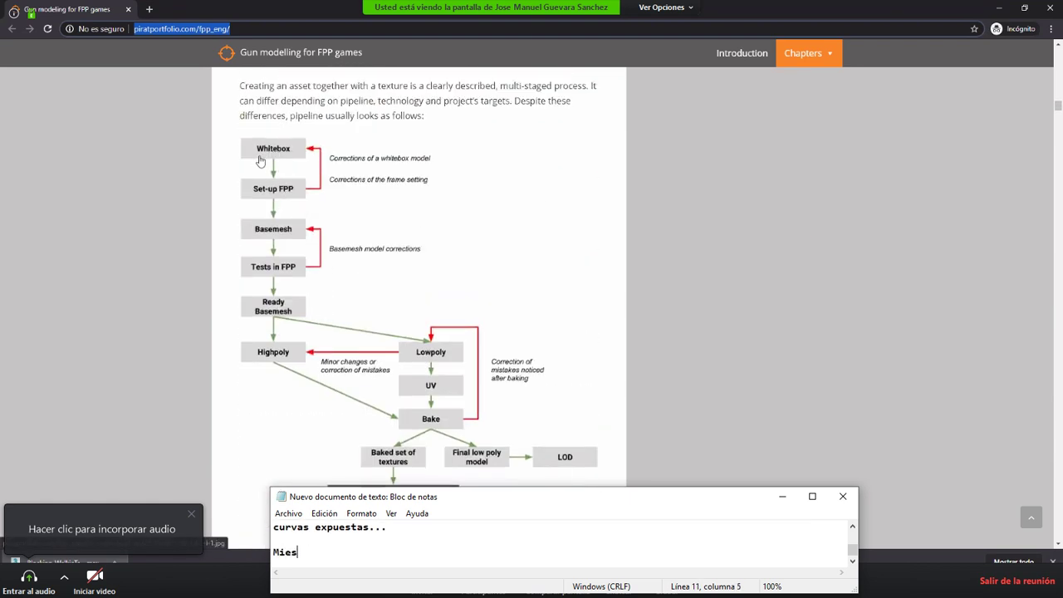
pyautogui.press('BackSpace')
pyautogui.press('BackSpace')
pyautogui.press('BackSpace')
pyautogui.write('uestra el cam')
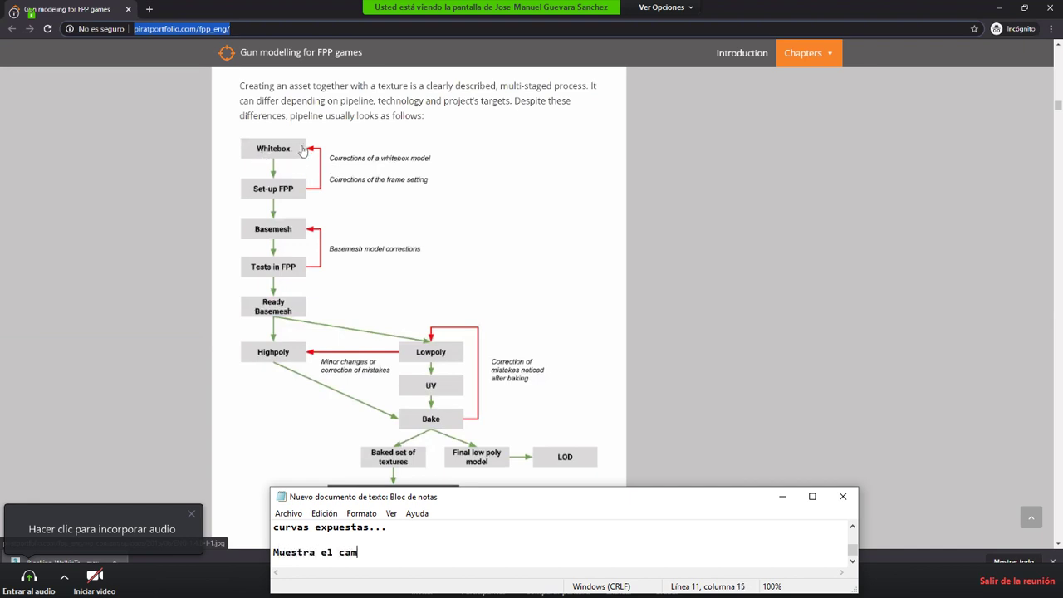
pyautogui.write('ino de trabajo ')
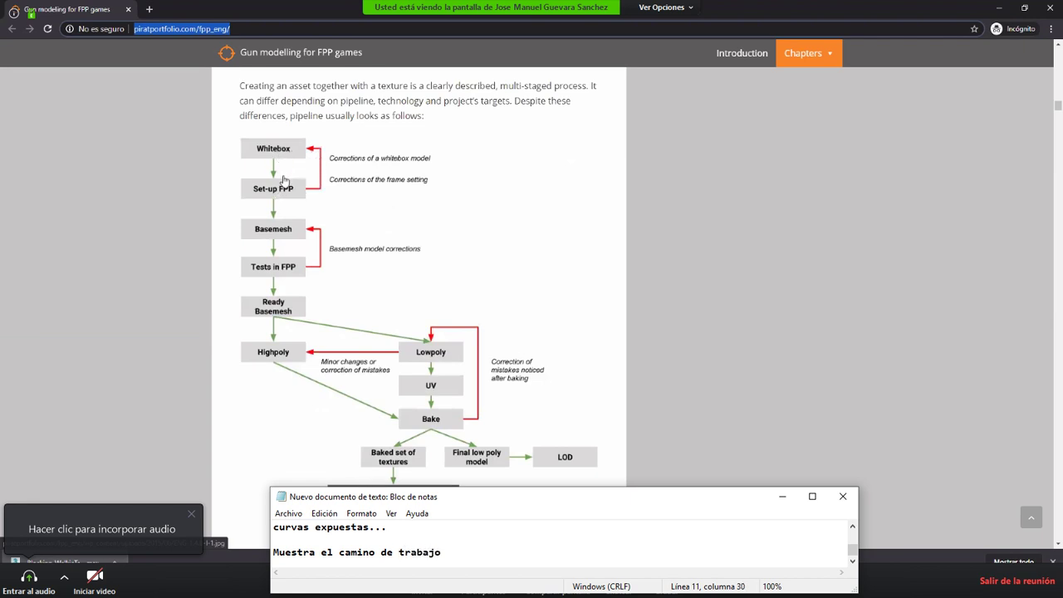
pyautogui.write('a la hora de realizar u')
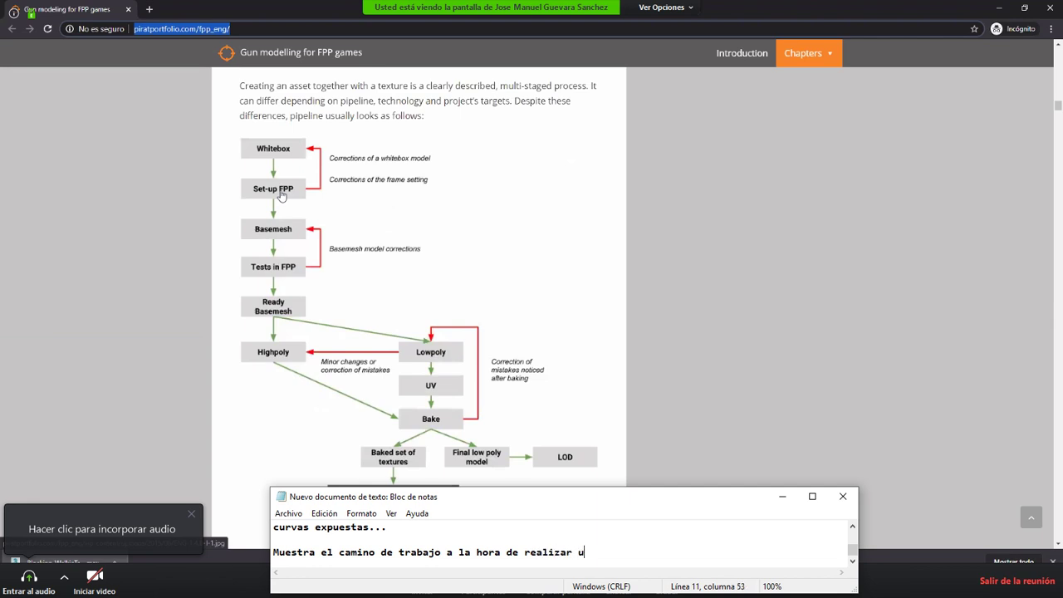
pyautogui.write('n element')
pyautogui.press('BackSpace')
pyautogui.press('BackSpace')
pyautogui.press('BackSpace')
pyautogui.press('BackSpace')
pyautogui.press('BackSpace')
pyautogui.press('BackSpace')
pyautogui.press('BackSpace')
pyautogui.press('BackSpace')
pyautogui.press('BackSpace')
pyautogui.write('hero ass')
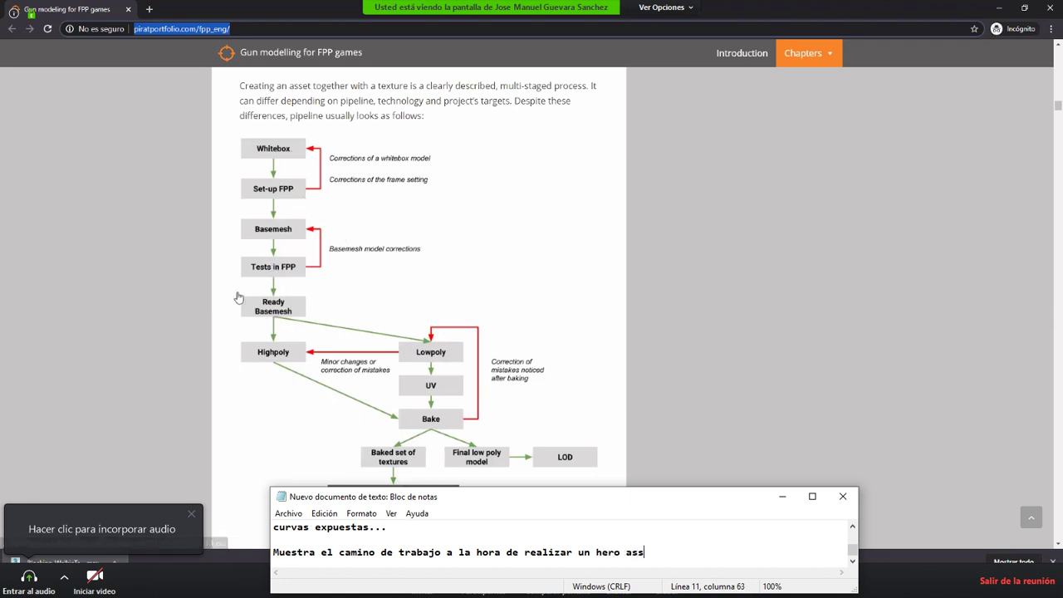
pyautogui.write('et"')
# Step: Insert an opening quotation mark before the words "hero asset" and return to the end of the line
pyautogui.press('Left')
pyautogui.press('Left')
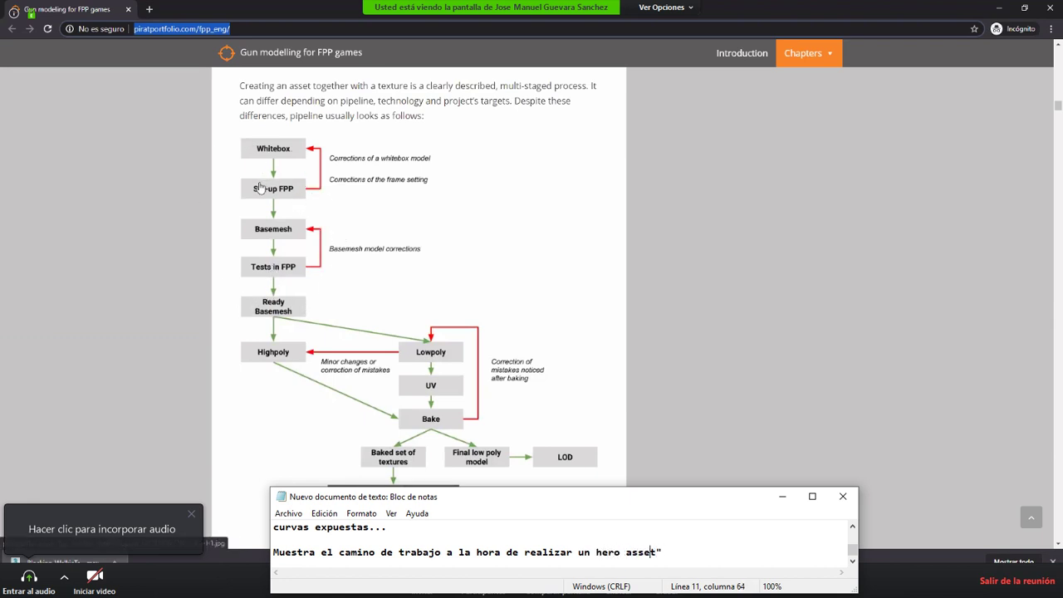
pyautogui.hotkey('ctrl', 'Left')
pyautogui.hotkey('ctrl', 'Left')
pyautogui.write('"')
pyautogui.press('End')
# Step: View the enlarged whitebox pistol image on the gun modelling page, close it, and enlarge the basemesh pistol image
pyautogui.scroll(-2, 346, 231)
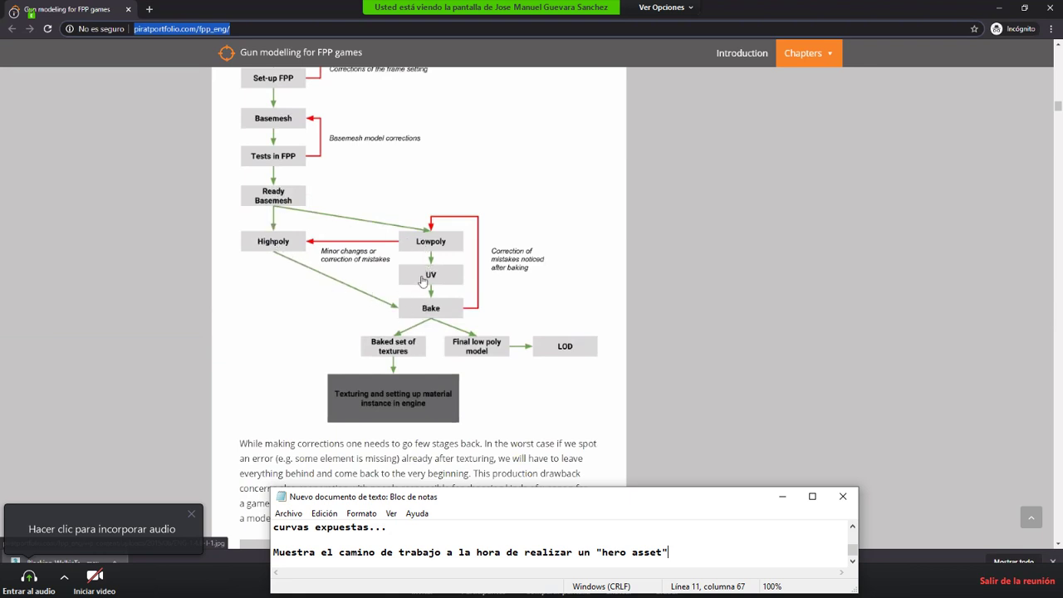
pyautogui.scroll(-5, 448, 322)
pyautogui.click(353, 267)
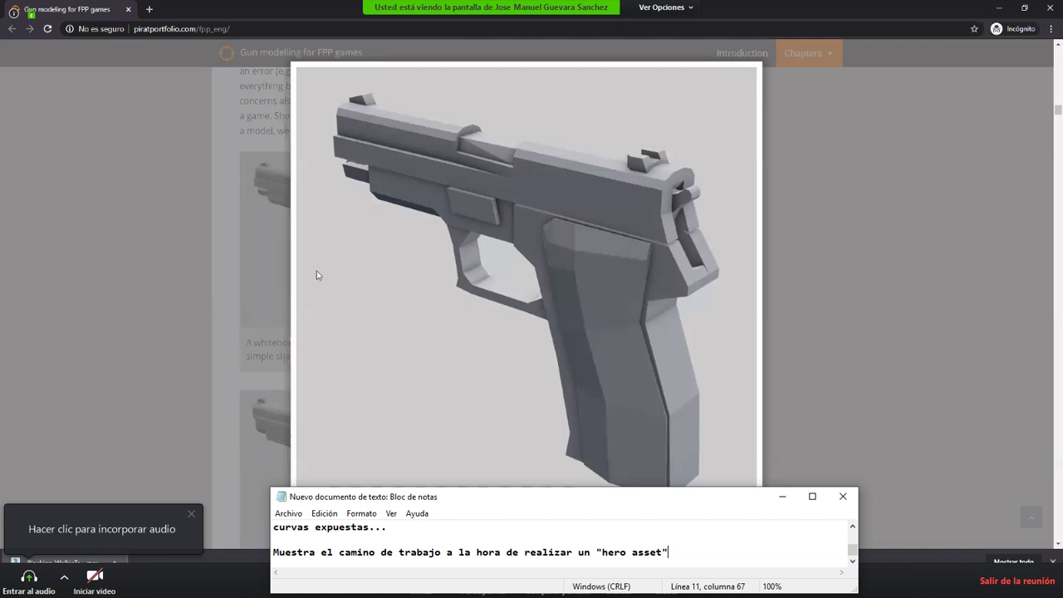
pyautogui.click(213, 240)
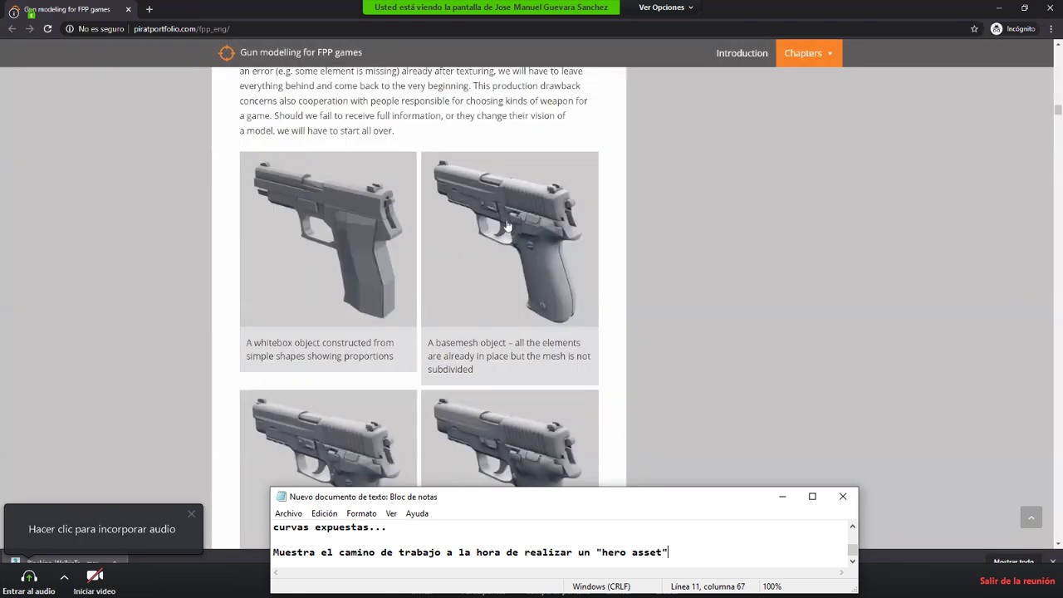
pyautogui.scroll(-2, 482, 270)
pyautogui.click(477, 201)
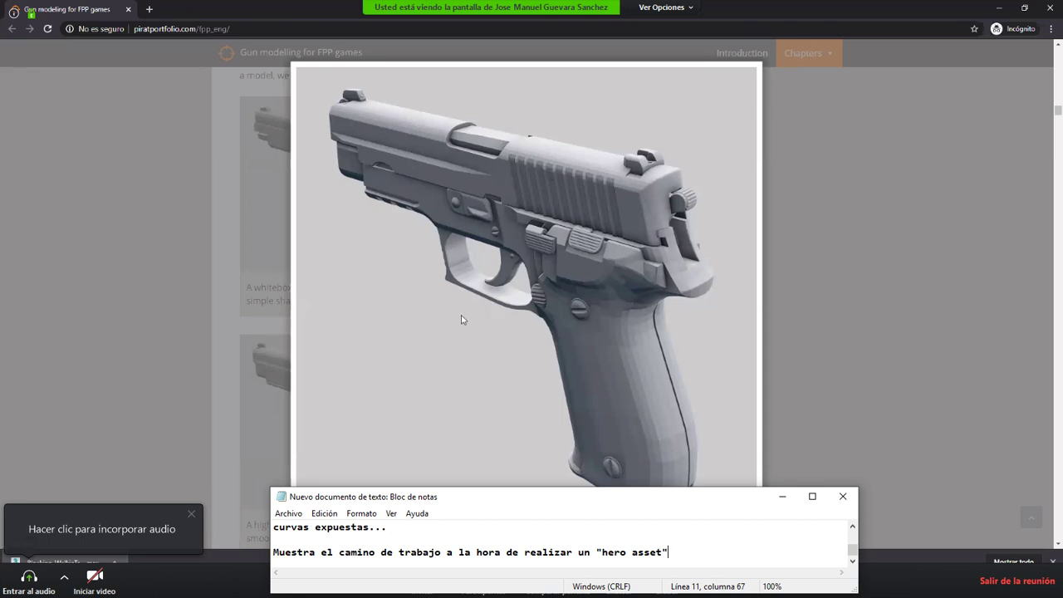
# Step: Close the enlarged basemesh pistol image, then examine the high-poly and low-poly pistol images at full size on the gun modelling page
pyautogui.click(208, 250)
pyautogui.scroll(-1, 433, 218)
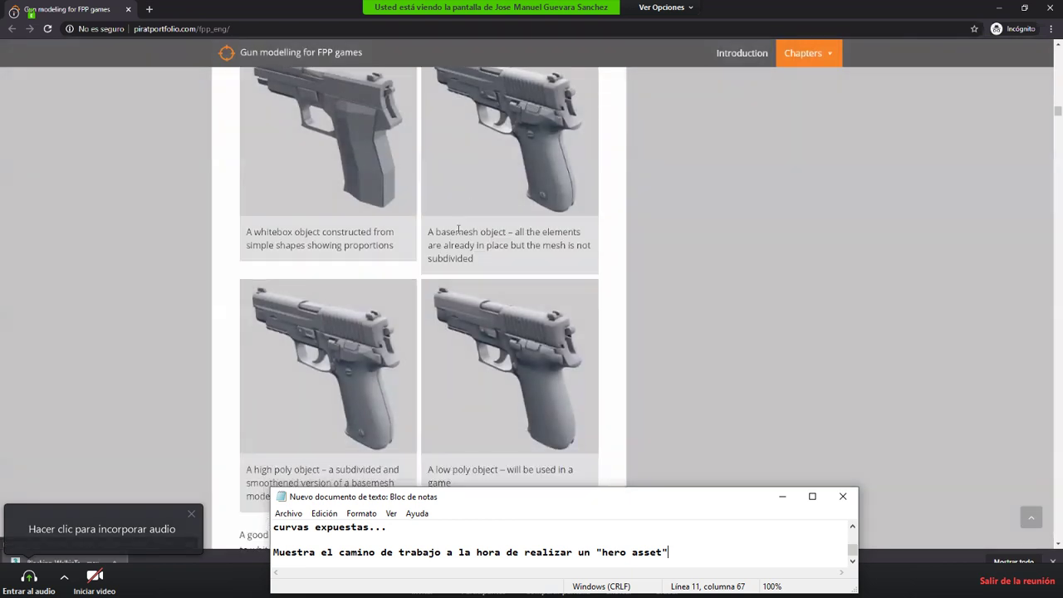
pyautogui.click(333, 380)
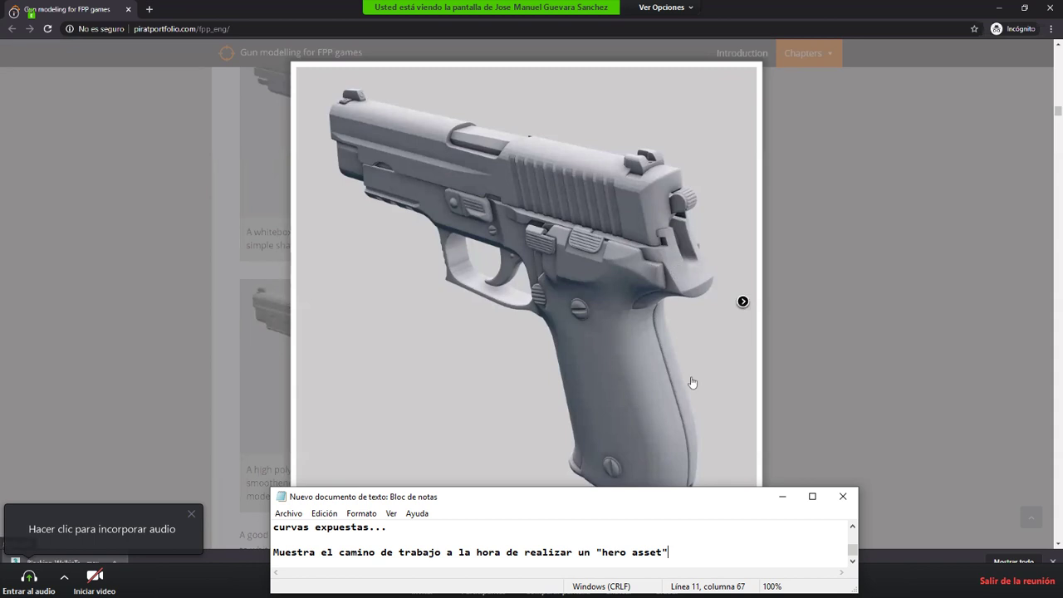
pyautogui.click(159, 320)
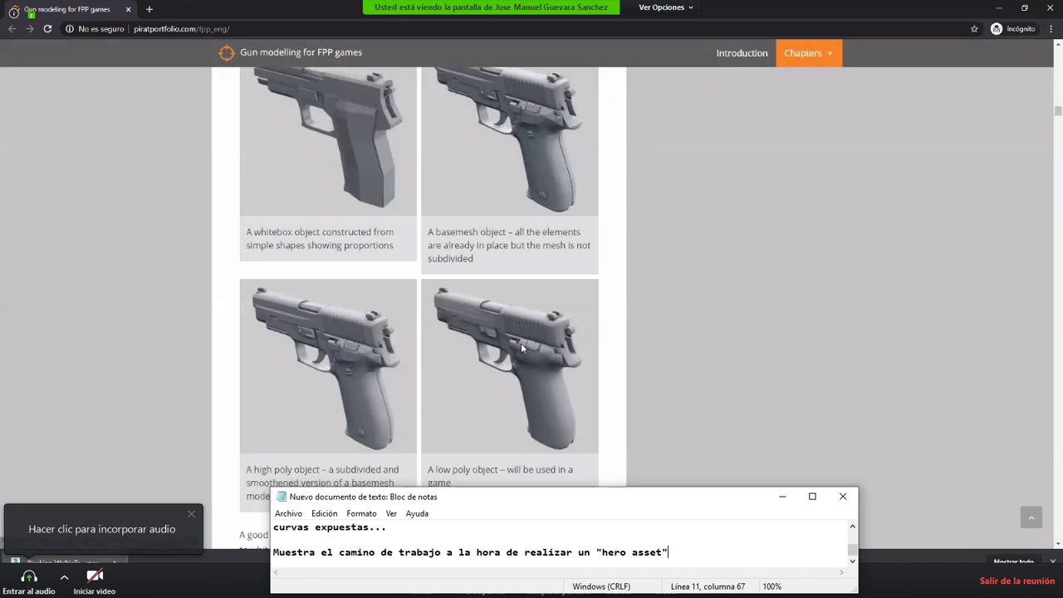
pyautogui.click(522, 347)
pyautogui.click(594, 357)
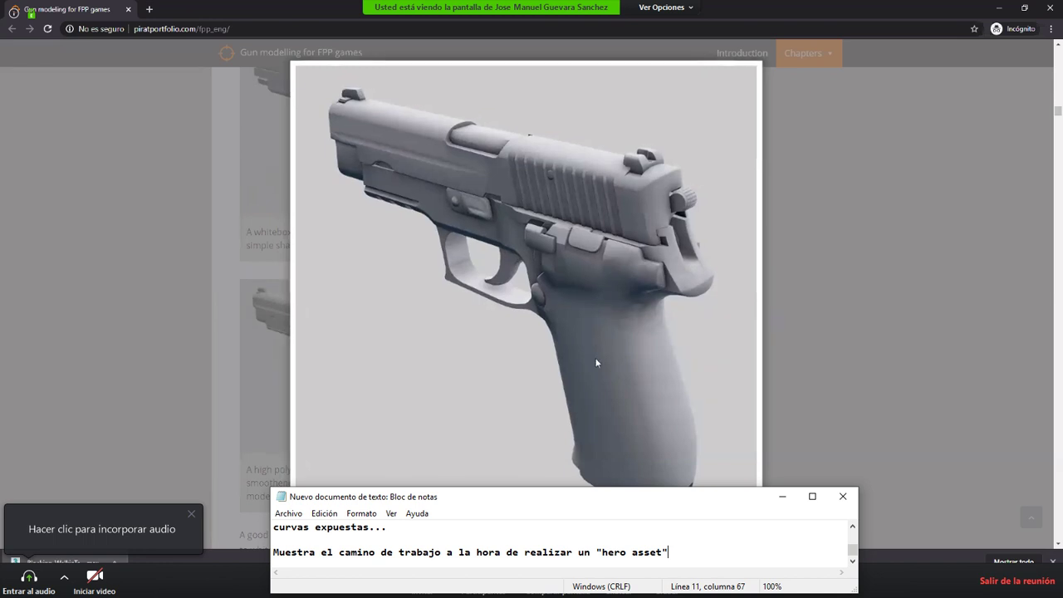
pyautogui.scroll(2, 568, 245)
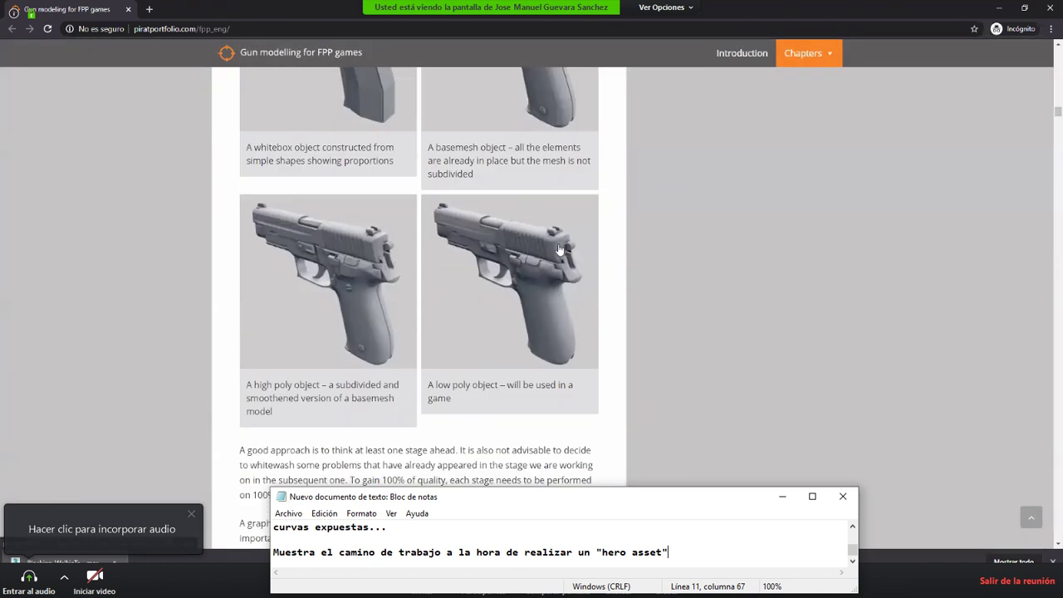
pyautogui.click(536, 236)
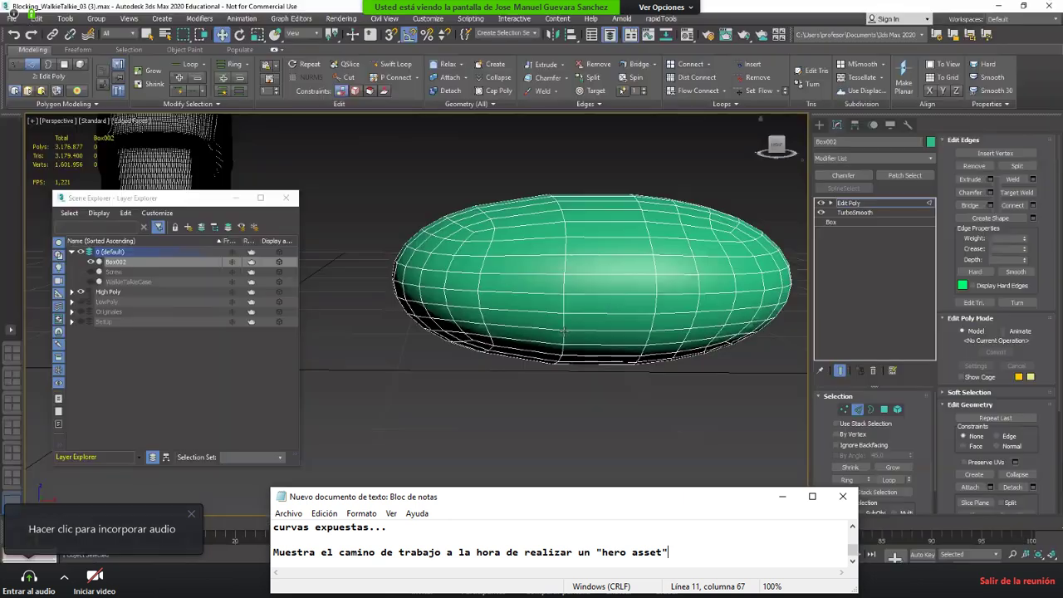
# Step: In 3ds Max, remove the Edit Poly modifier from the green Box002 and compare the shape with TurboSmooth off and on
pyautogui.click(872, 370)
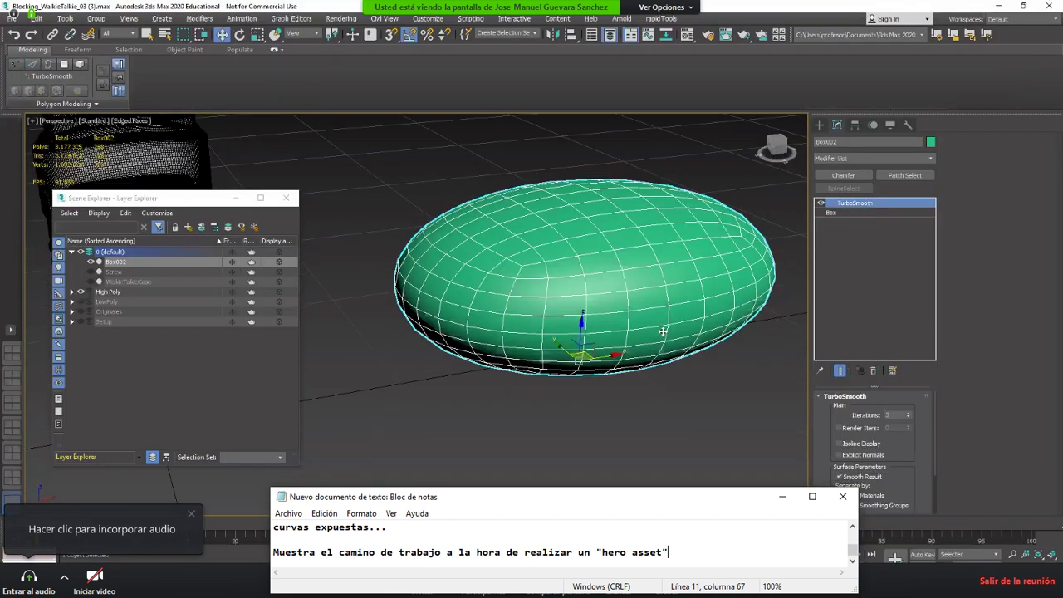
pyautogui.click(820, 203)
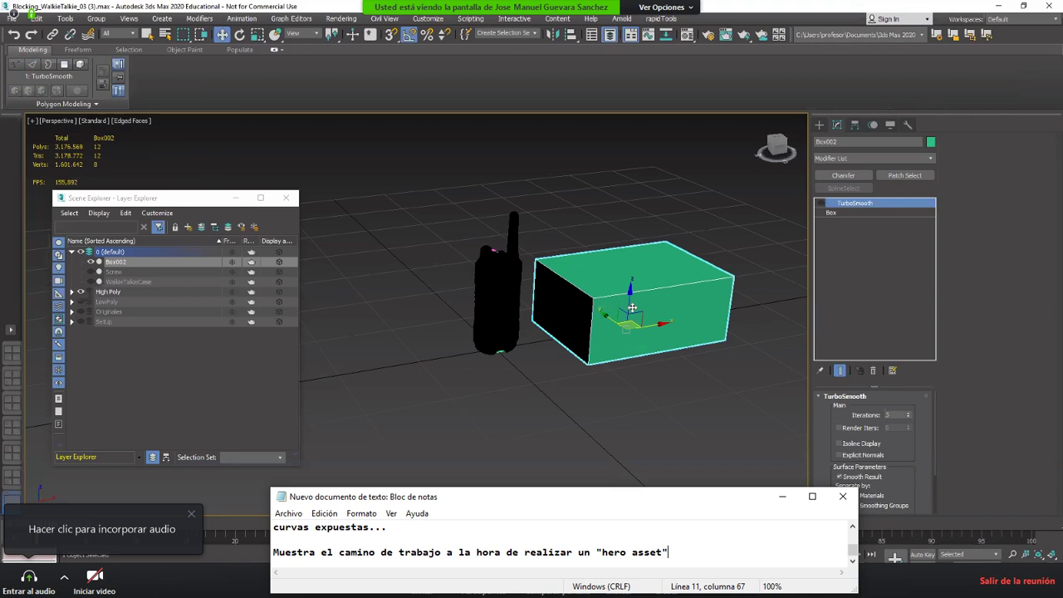
pyautogui.click(820, 203)
pyautogui.press('z')
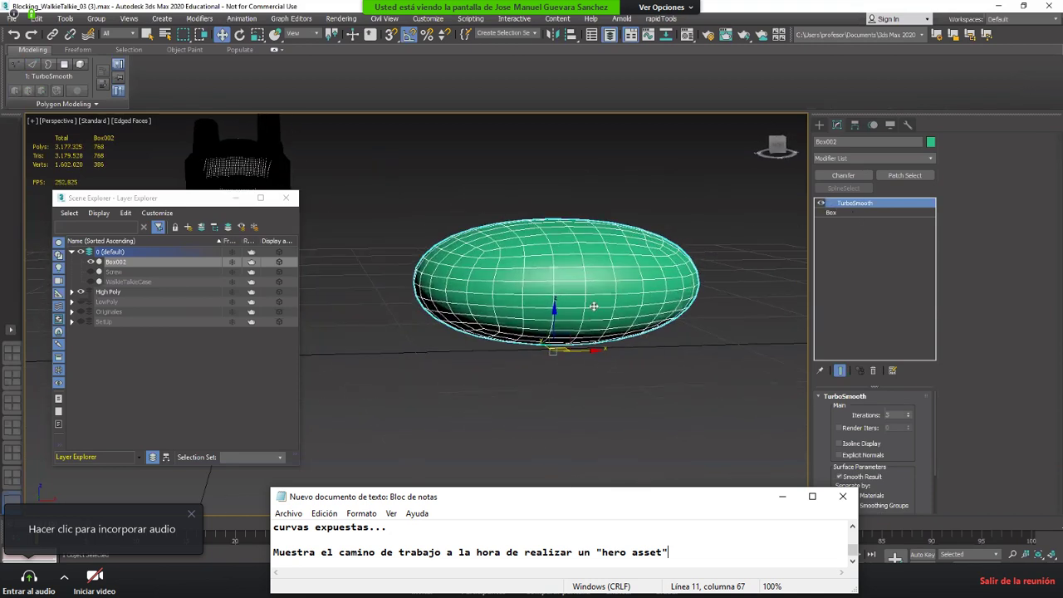
# Step: Add an Edit Poly modifier between the Box and TurboSmooth, enter vertex editing and show the cage
pyautogui.click(837, 212)
pyautogui.click(844, 158)
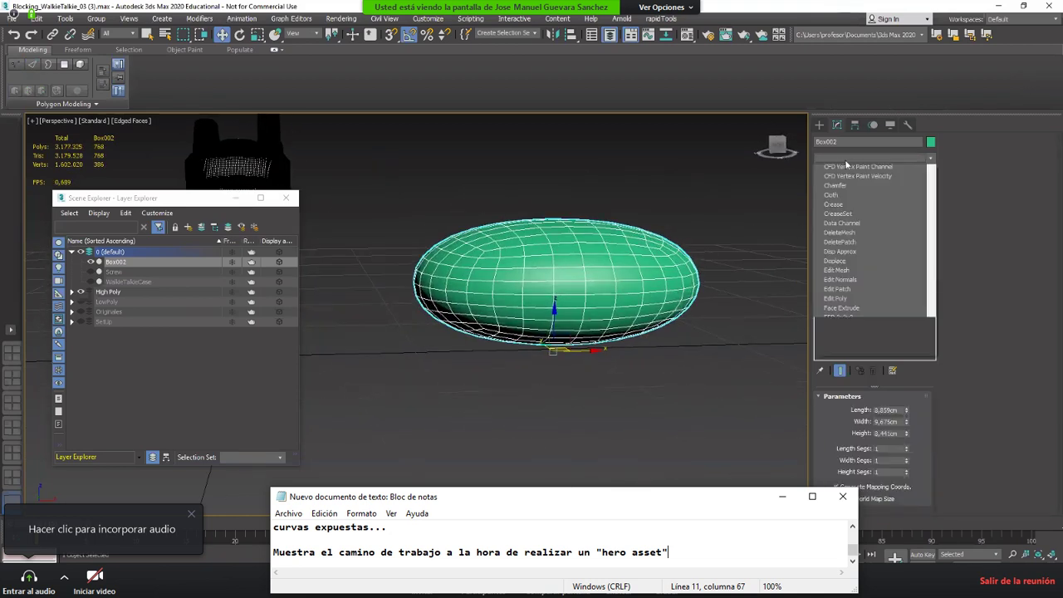
pyautogui.click(835, 198)
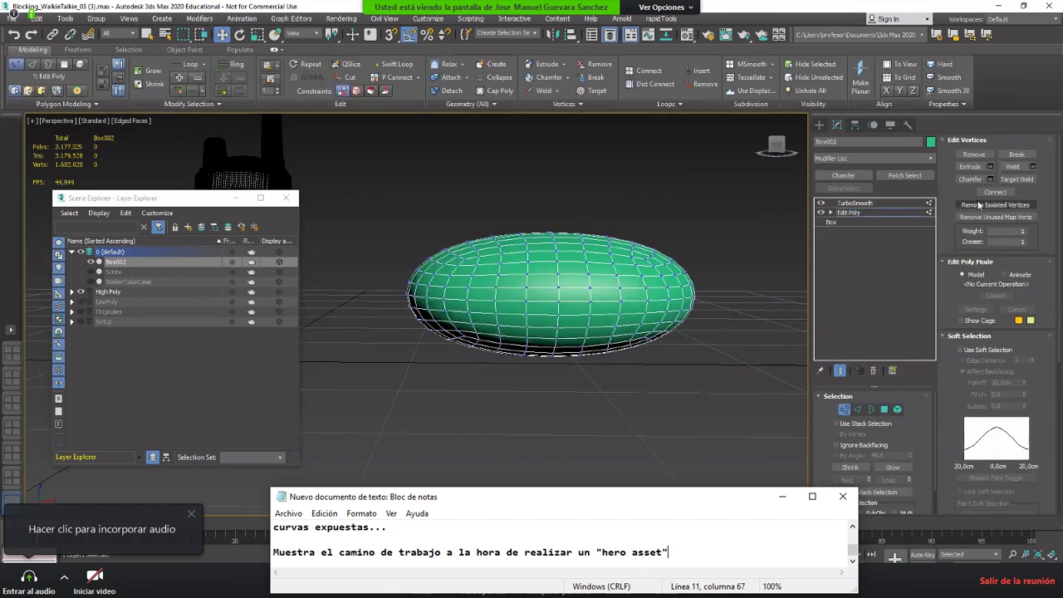
pyautogui.scroll(-2, 837, 449)
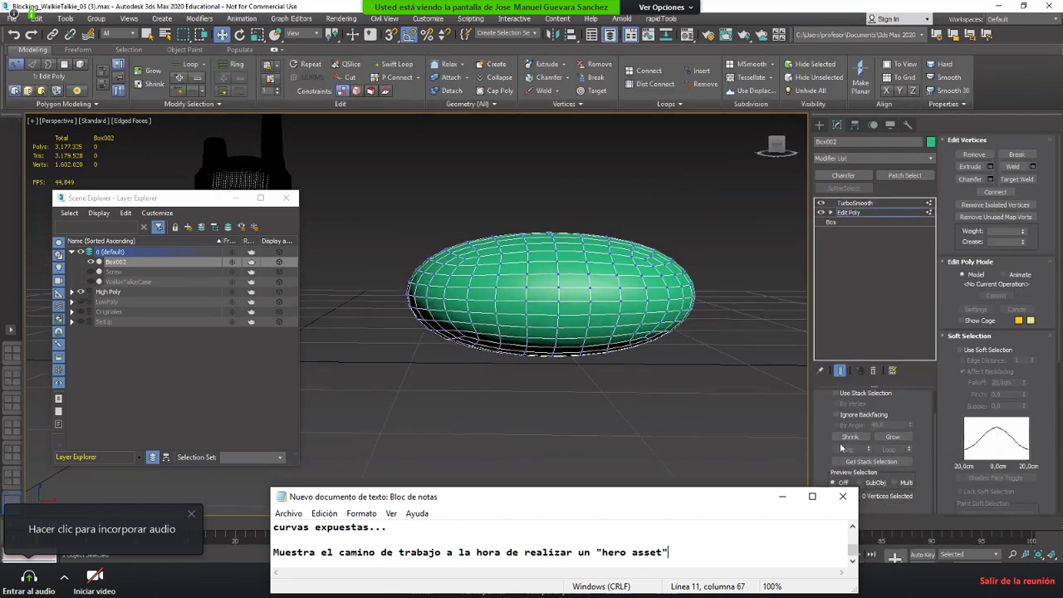
pyautogui.click(961, 319)
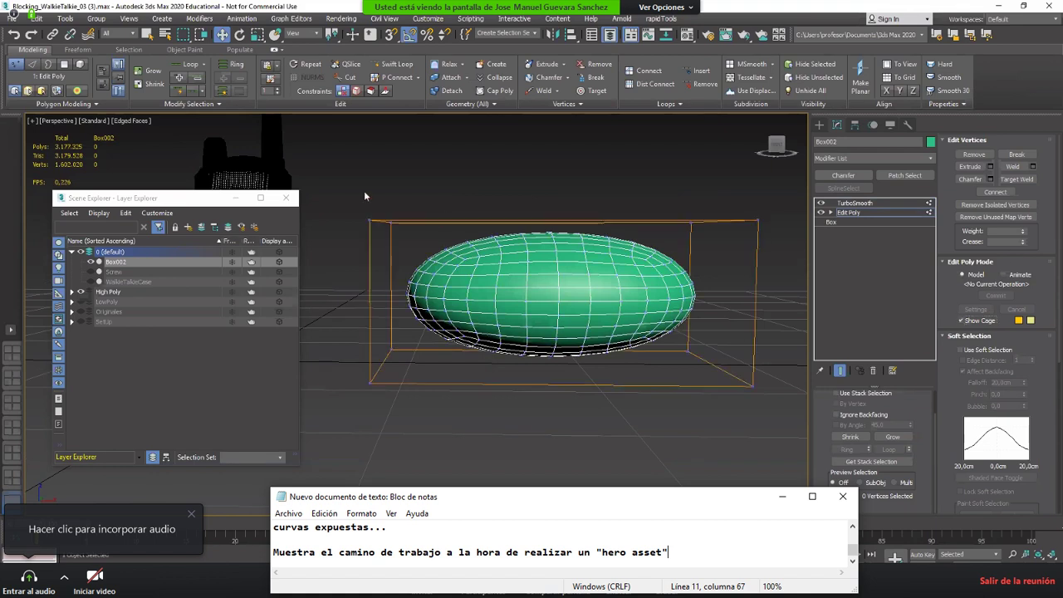
# Step: Raise the two upper vertices at one end of the cage to pull the smoothed box into an egg shape
pyautogui.moveTo(356, 207); pyautogui.dragTo(423, 241)
pyautogui.scroll(-5, 422, 239)
pyautogui.moveTo(415, 229); pyautogui.dragTo(415, 253, button='middle')
pyautogui.moveTo(414, 239); pyautogui.dragTo(481, 107)
pyautogui.press('z')
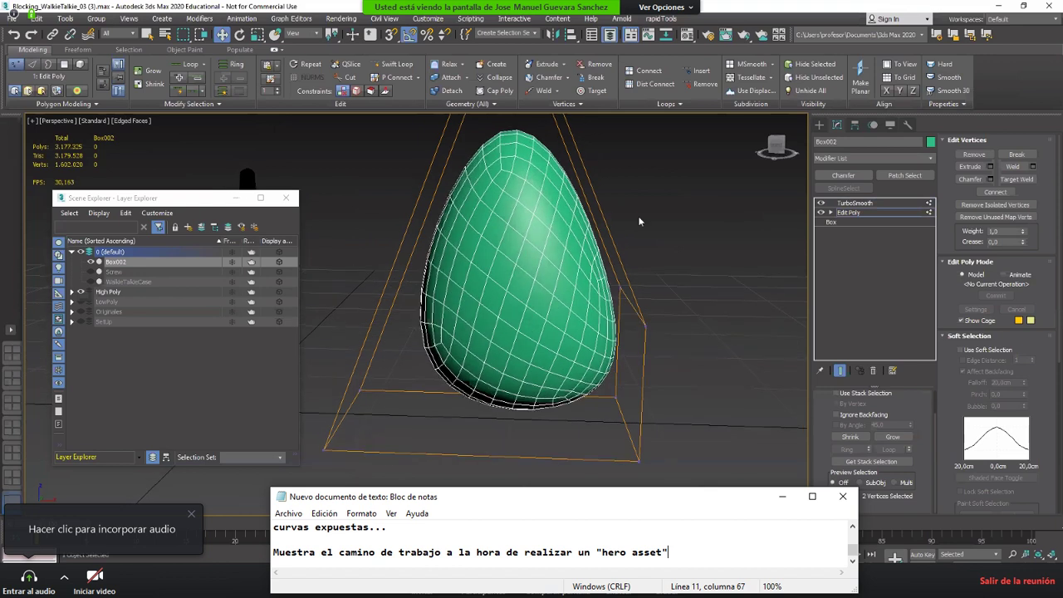
# Step: Lower the TurboSmooth iterations by one and add another Edit Poly modifier above TurboSmooth
pyautogui.click(838, 203)
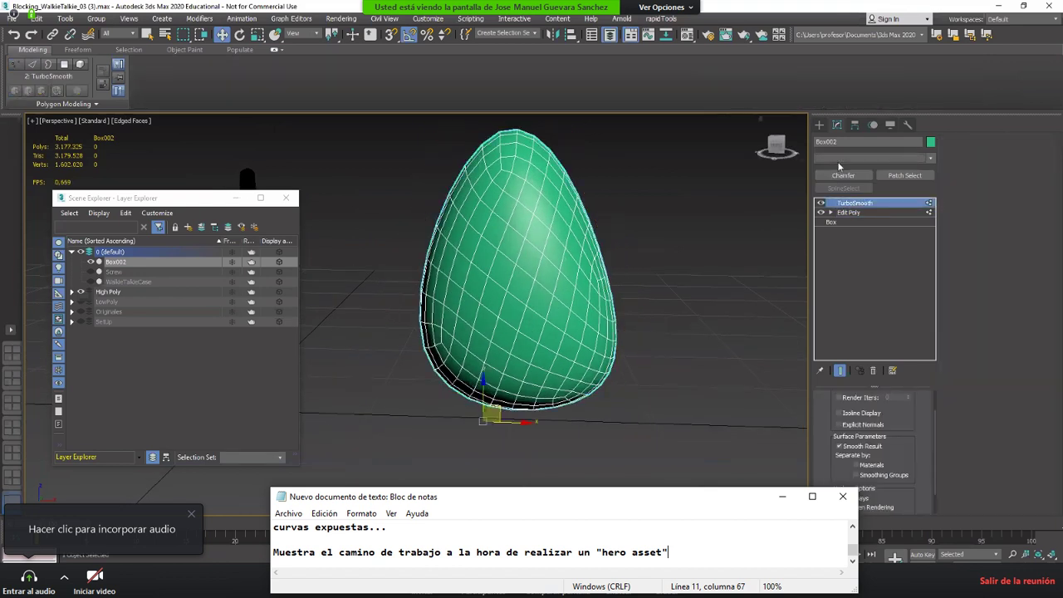
pyautogui.scroll(2, 887, 403)
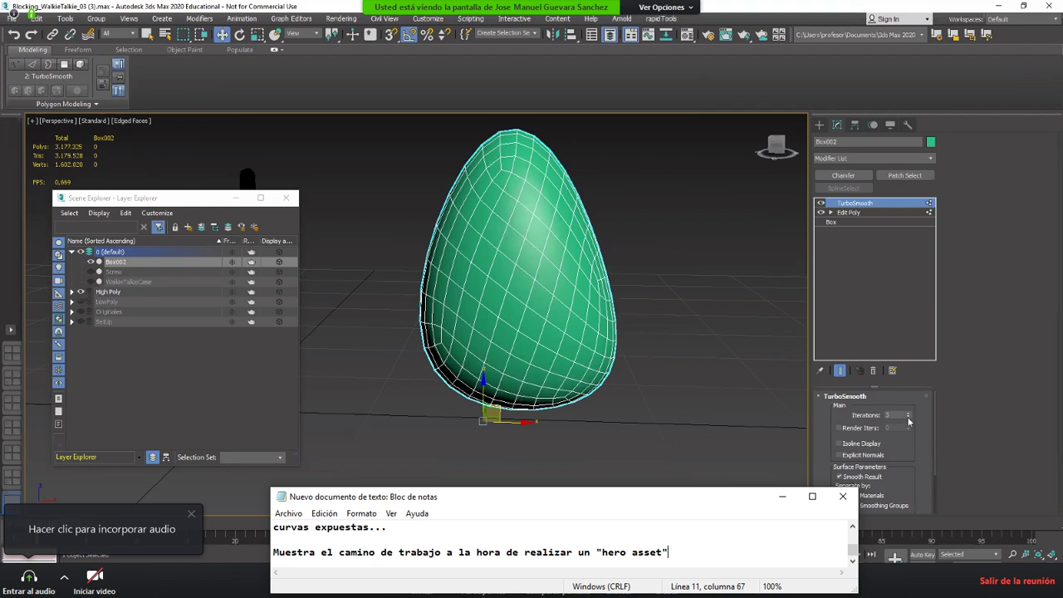
pyautogui.click(907, 418)
pyautogui.click(840, 158)
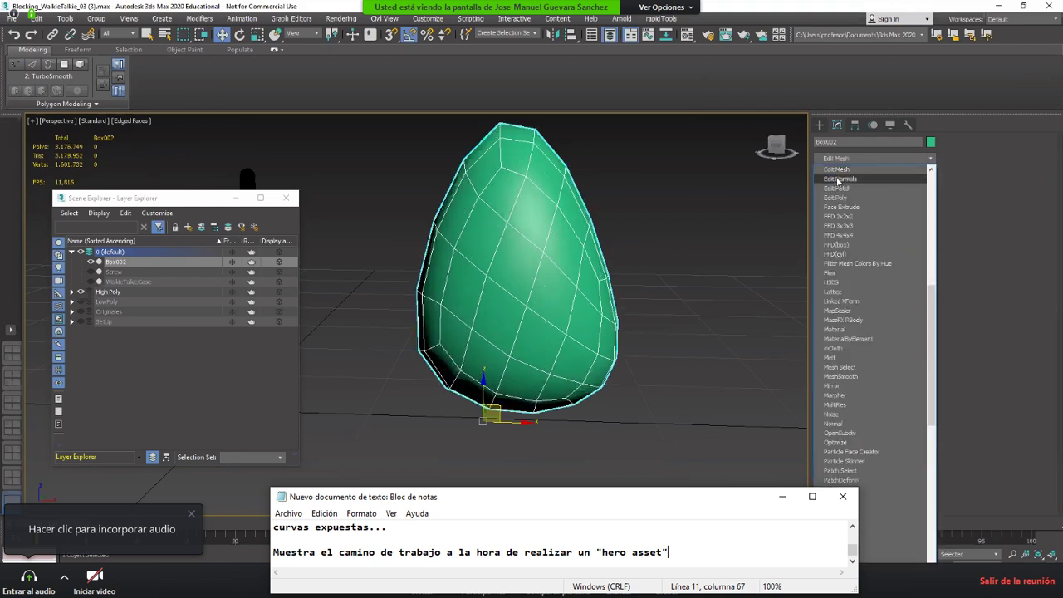
pyautogui.click(837, 197)
# Step: Select a band of six adjacent polygons around the upper part of the egg shape
pyautogui.keyDown('alt'); pyautogui.moveTo(542, 266); pyautogui.dragTo(576, 230, button='middle'); pyautogui.keyUp('alt')
pyautogui.press('4')
pyautogui.click(523, 243)
pyautogui.keyDown('ctrl'); pyautogui.click(576, 230); pyautogui.keyUp('ctrl')
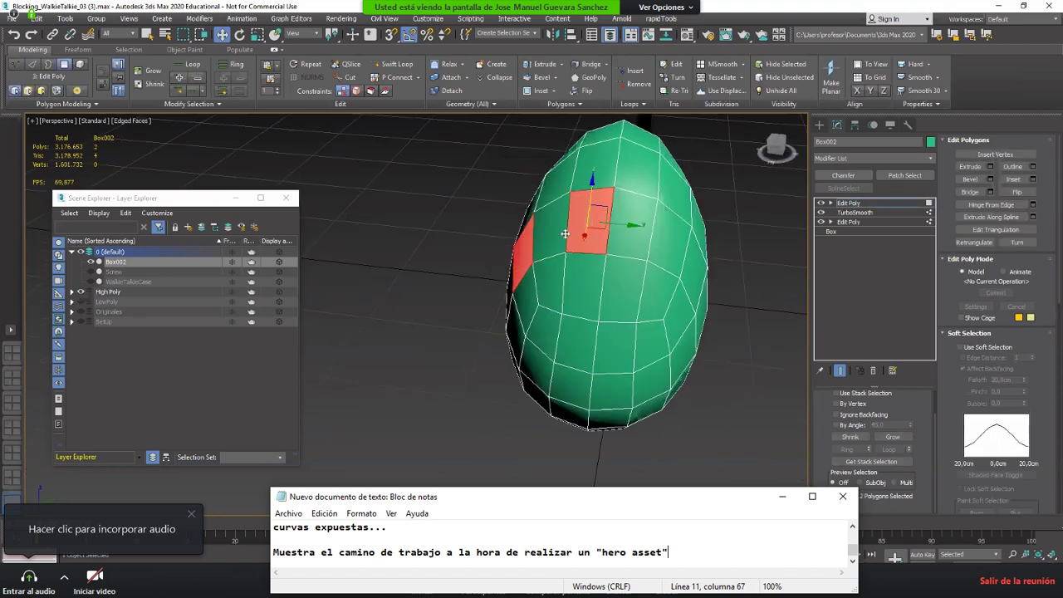
pyautogui.keyDown('ctrl'); pyautogui.click(554, 234); pyautogui.keyUp('ctrl')
pyautogui.keyDown('ctrl'); pyautogui.click(633, 229); pyautogui.keyUp('ctrl')
pyautogui.keyDown('ctrl'); pyautogui.moveTo(671, 245); pyautogui.dragTo(714, 290); pyautogui.keyUp('ctrl')
pyautogui.hotkey('ctrl', 'z')
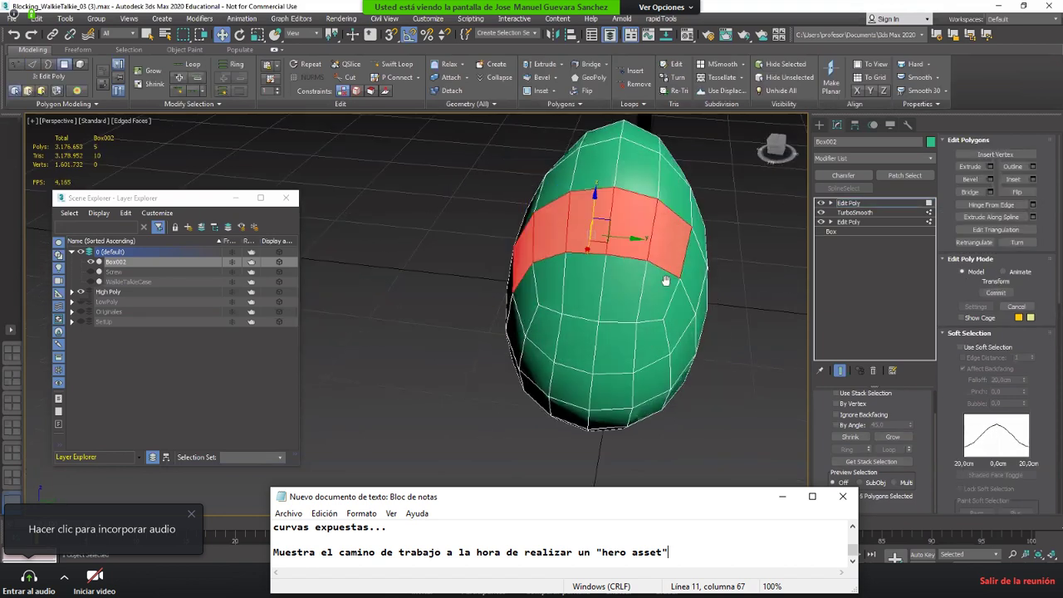
pyautogui.moveTo(665, 281); pyautogui.dragTo(489, 210, button='middle')
pyautogui.keyDown('ctrl'); pyautogui.click(498, 210); pyautogui.keyUp('ctrl')
pyautogui.keyDown('alt'); pyautogui.moveTo(576, 311); pyautogui.dragTo(465, 265, button='middle'); pyautogui.keyUp('alt')
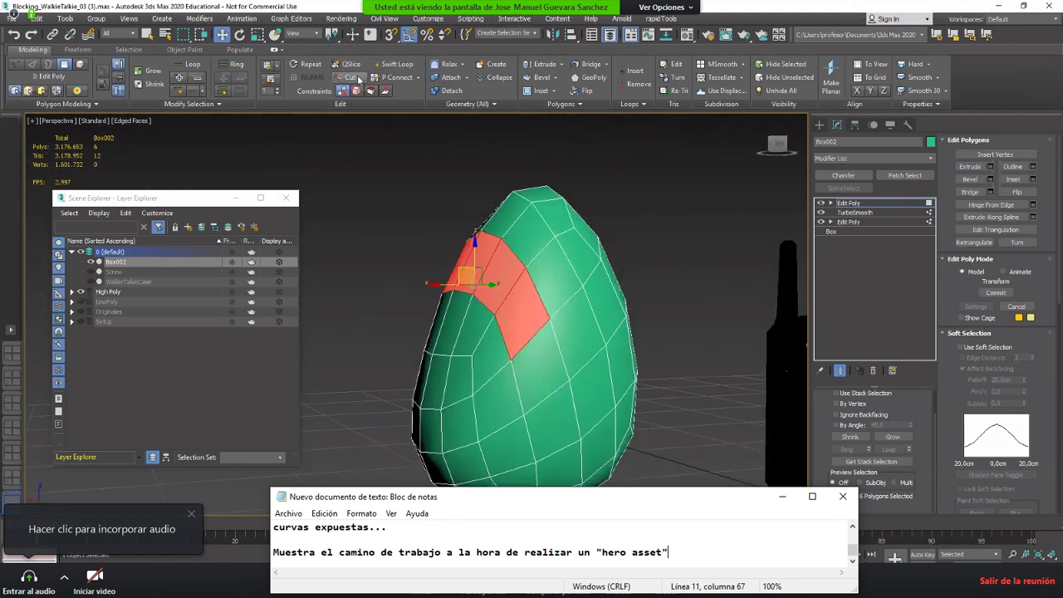
# Step: Extrude the selected polygon band outward into a long protrusion and leave polygon editing
pyautogui.click(545, 66)
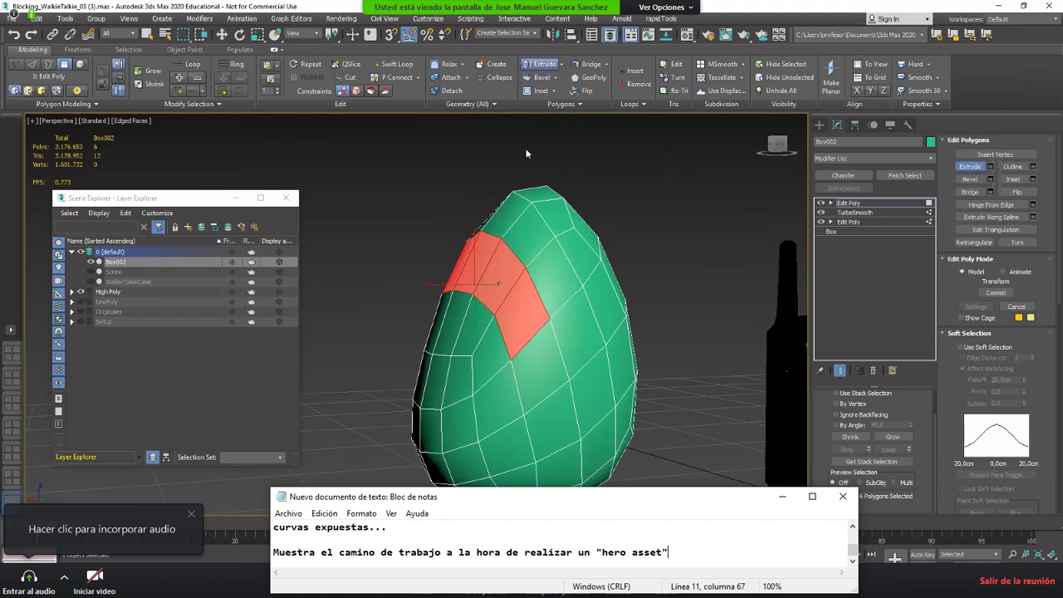
pyautogui.moveTo(496, 258)
pyautogui.mouseDown()
pyautogui.moveTo(504, 230)
pyautogui.moveTo(501, 252)
pyautogui.mouseUp()
pyautogui.press('w')
pyautogui.keyDown('alt'); pyautogui.moveTo(501, 252); pyautogui.dragTo(664, 236, button='middle'); pyautogui.keyUp('alt')
pyautogui.press('1')
pyautogui.press('1')
pyautogui.scroll(3, 590, 249)
pyautogui.keyDown('alt'); pyautogui.moveTo(591, 249); pyautogui.dragTo(825, 184, button='middle'); pyautogui.keyUp('alt')
pyautogui.moveTo(596, 293); pyautogui.dragTo(605, 239, button='middle')
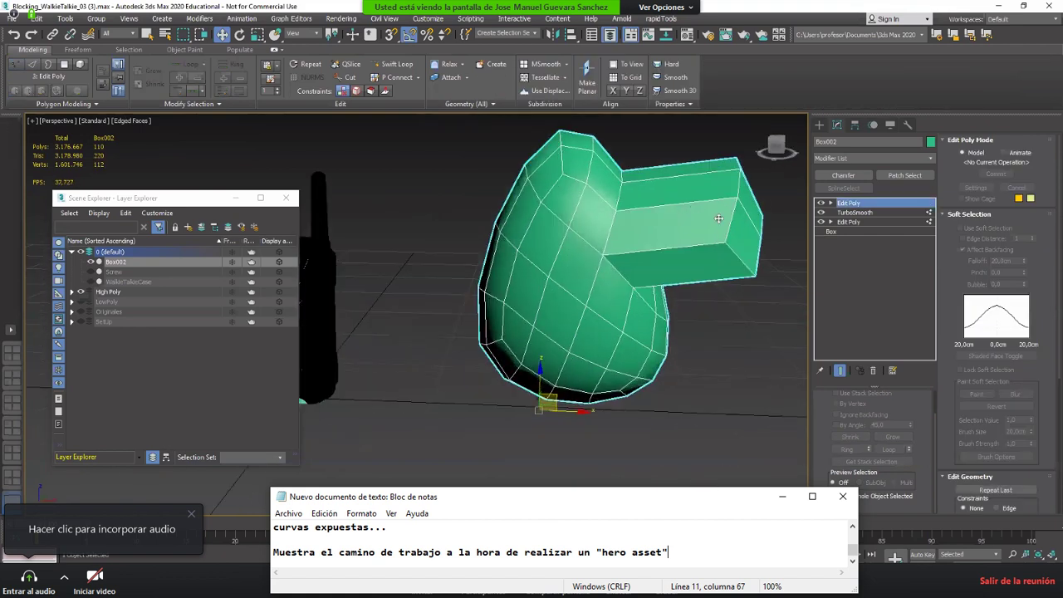
# Step: Turn off the top Edit Poly modifier and repeatedly toggle TurboSmooth to compare the cage with the smoothed shape
pyautogui.click(821, 204)
pyautogui.click(821, 212)
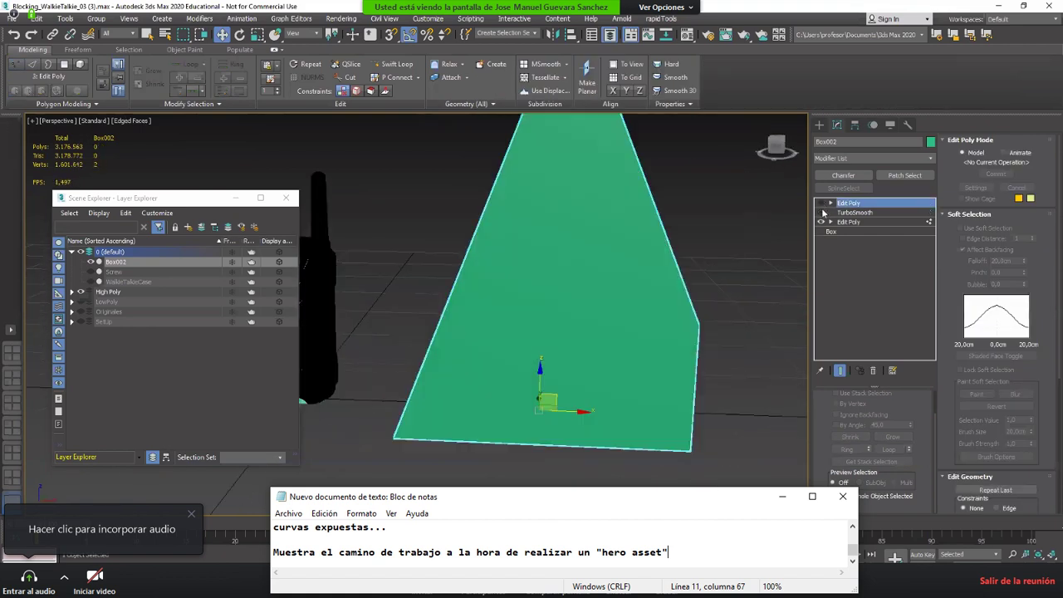
pyautogui.click(821, 212)
pyautogui.click(821, 212)
pyautogui.click(821, 213)
pyautogui.click(821, 213)
pyautogui.click(821, 212)
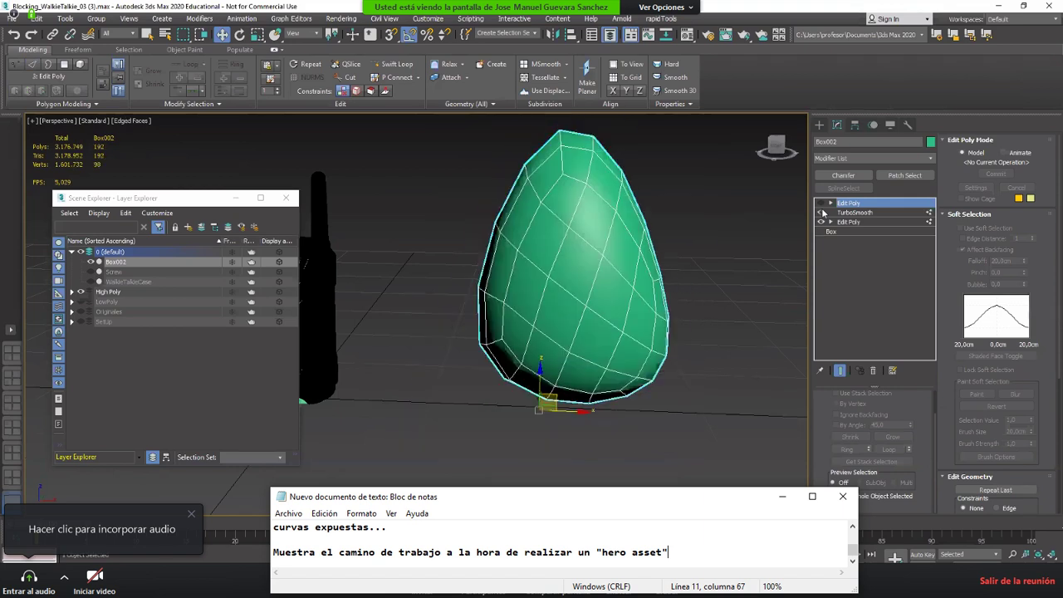
pyautogui.click(821, 213)
pyautogui.click(821, 212)
pyautogui.click(821, 213)
pyautogui.click(821, 213)
pyautogui.click(821, 212)
pyautogui.click(821, 212)
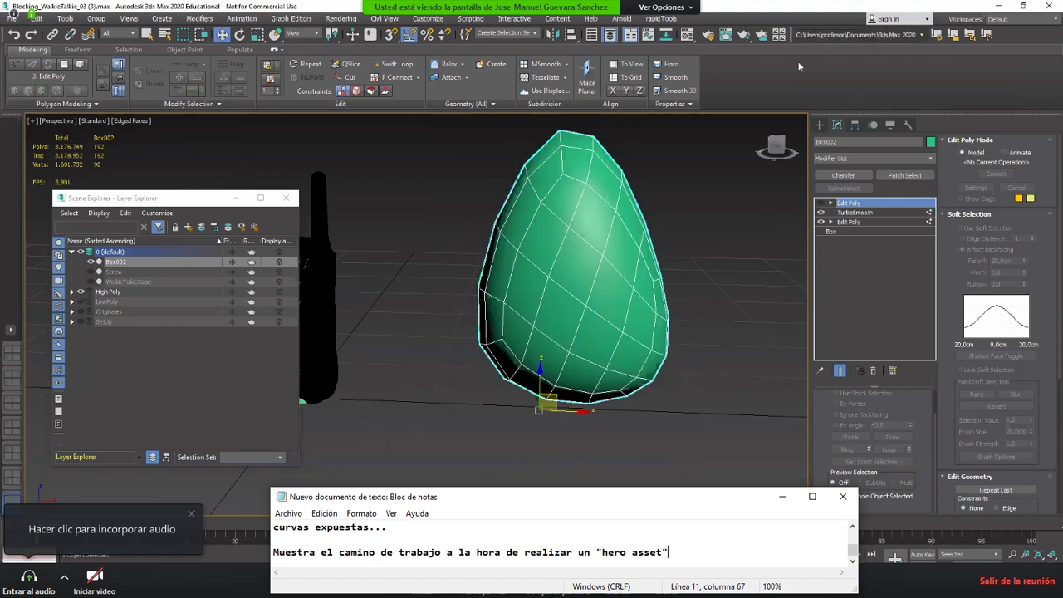
# Step: Delete the green Box002 test object from the scene
pyautogui.moveTo(486, 244); pyautogui.dragTo(538, 275, button='middle')
pyautogui.press('Delete')
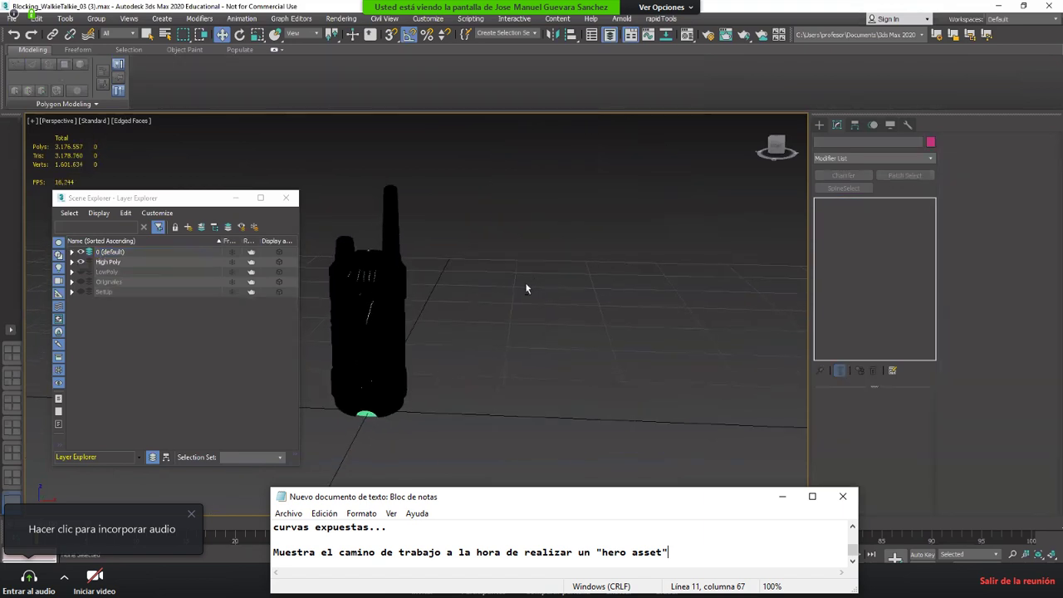
# Step: Switch to the browser and select the web address of the gun modelling page, piratportfolio.com/fpp_eng/, checking the other open windows
pyautogui.hotkey('alt', 'Tab')
pyautogui.click(175, 91)
pyautogui.click(175, 92)
pyautogui.click(187, 30)
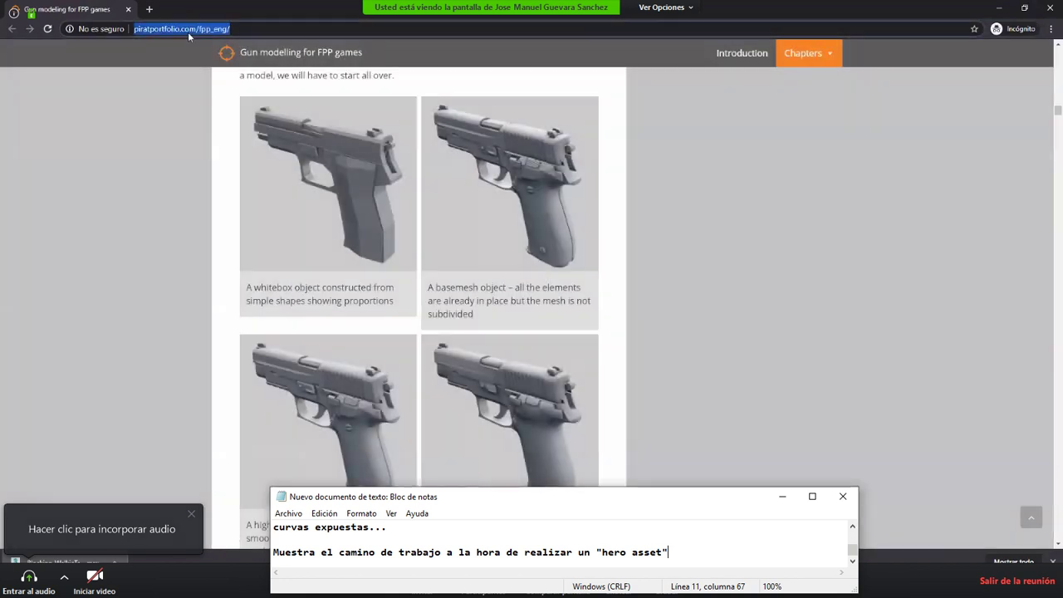
pyautogui.hotkey('alt', 'Tab')
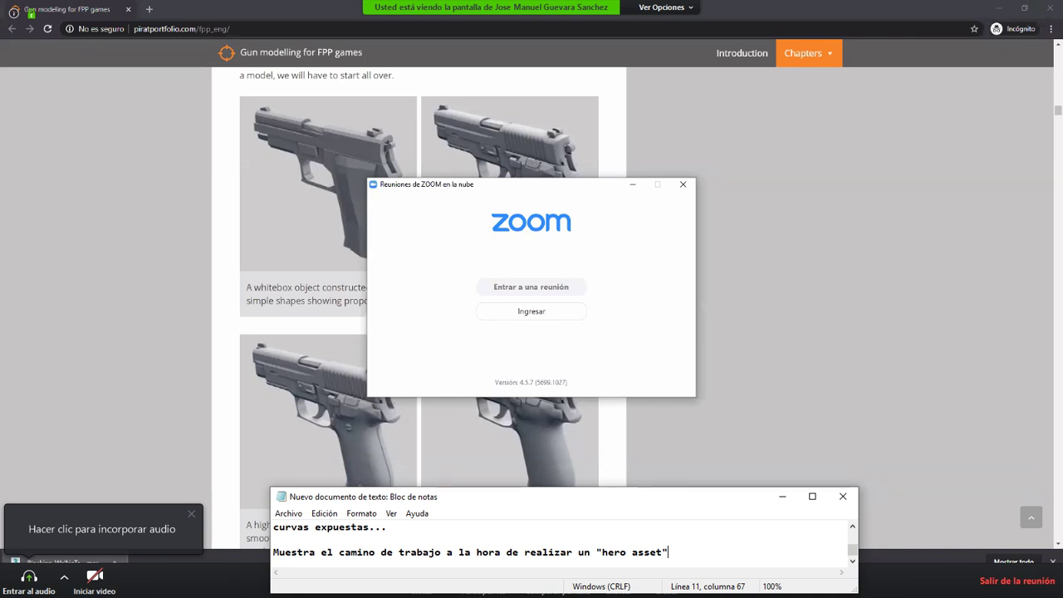
pyautogui.hotkey('alt', 'Tab')
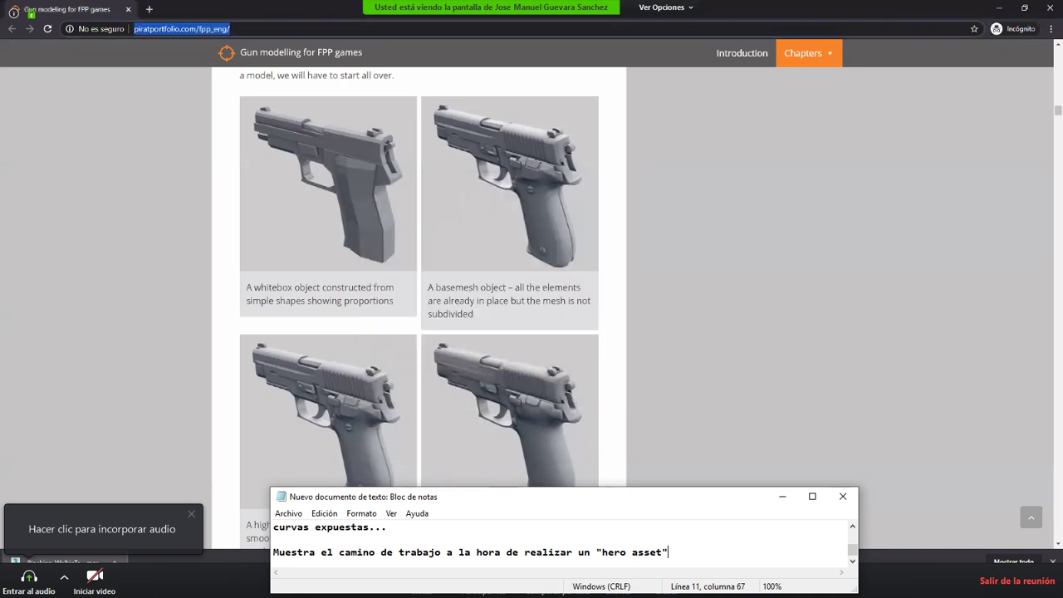
pyautogui.hotkey('alt', 'Tab')
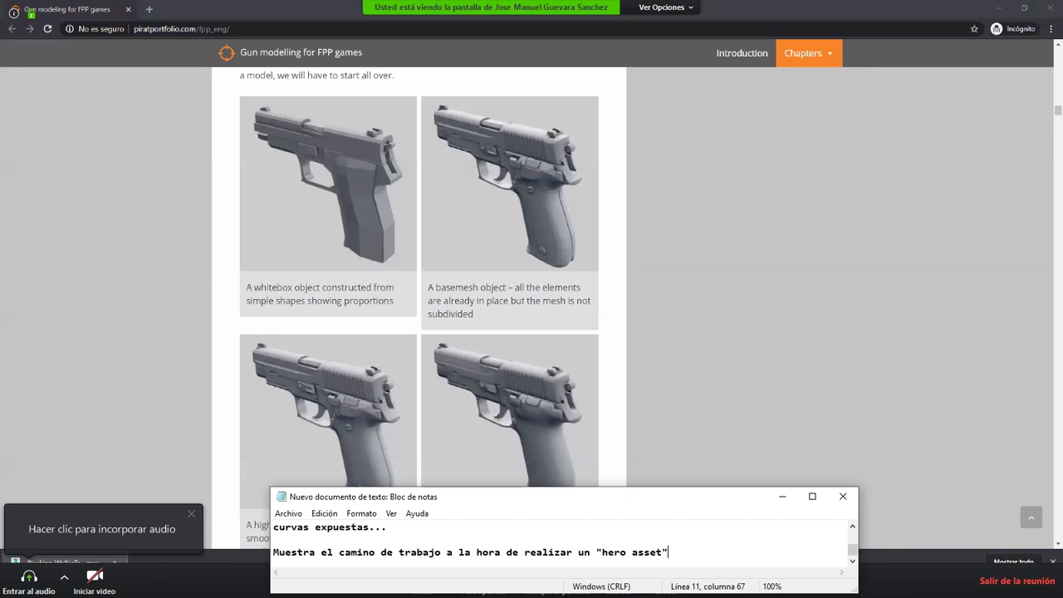
# Step: Close the gun modelling page and minimize the Zoom meetings window
pyautogui.scroll(-10, 750, 146)
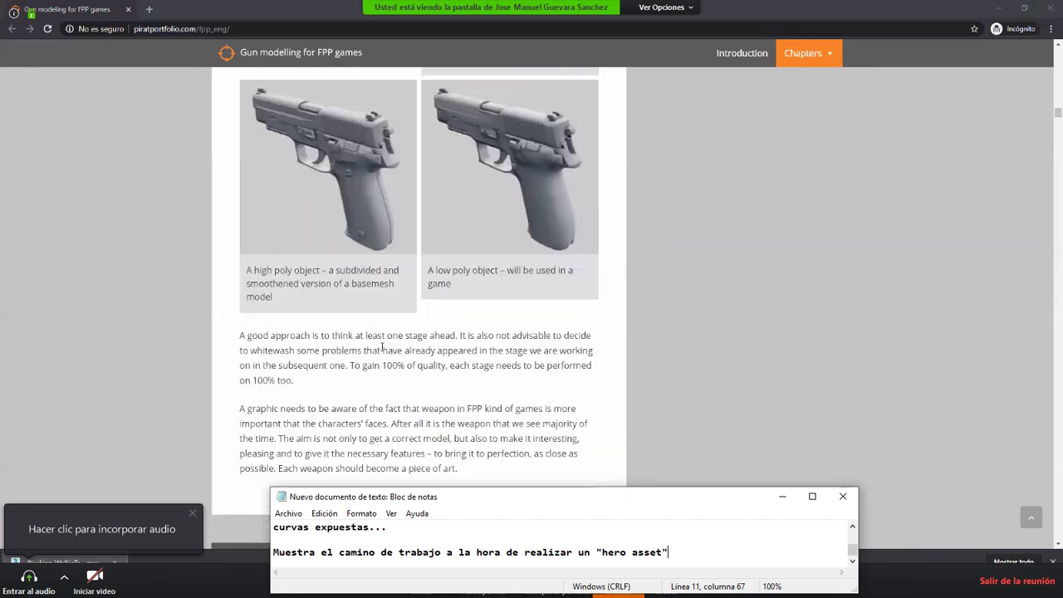
pyautogui.click(128, 9)
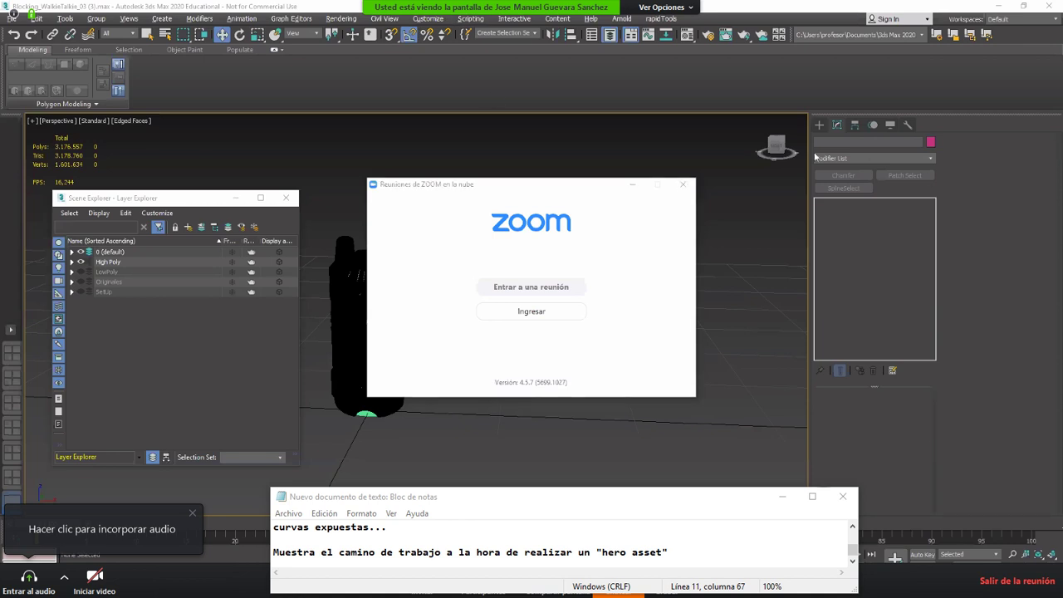
pyautogui.click(632, 184)
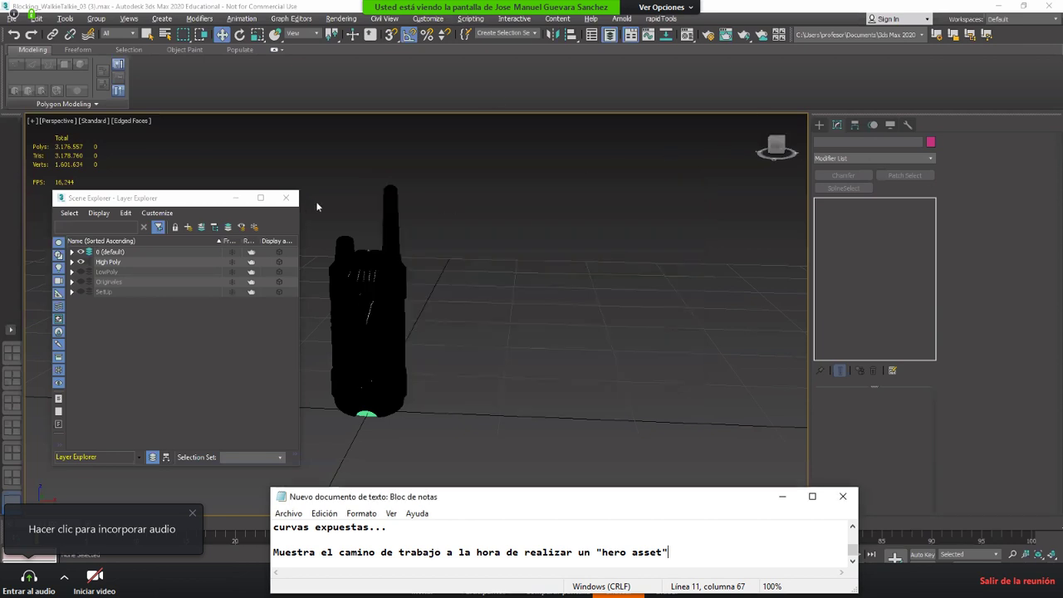
# Step: Start a new line below the "hero asset" note in Notepad and hide the edged faces in the 3ds Max viewport
pyautogui.press('Return')
pyautogui.press('F4')
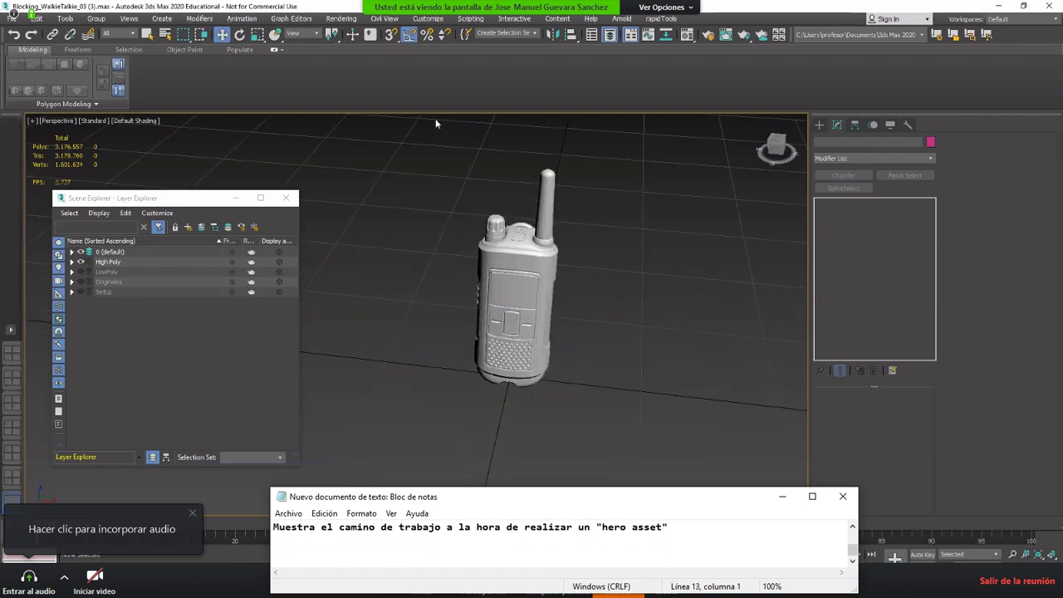
# Step: Select the whole high-poly walkie-talkie in 3ds Max and adjust the blank lines at the end of the Notepad notes
pyautogui.moveTo(435, 125); pyautogui.dragTo(671, 435)
pyautogui.press('Return')
pyautogui.press('BackSpace')
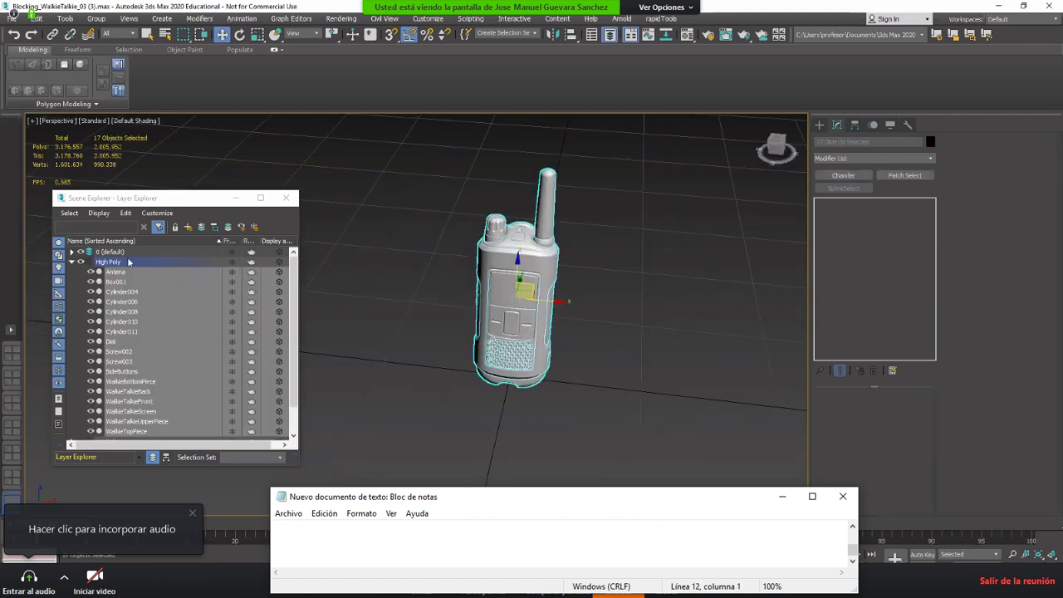
# Step: Write "Todo el High Poly lo mete en una carpeta..." in the notes and select all objects of the High Poly layer
pyautogui.click(72, 261)
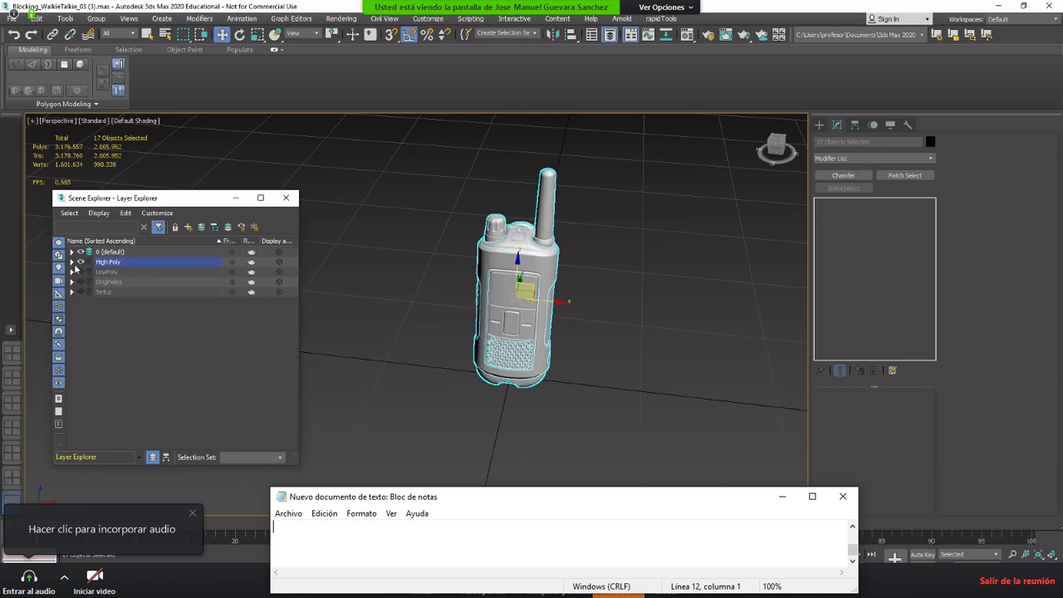
pyautogui.click(71, 262)
pyautogui.write('Todo el H')
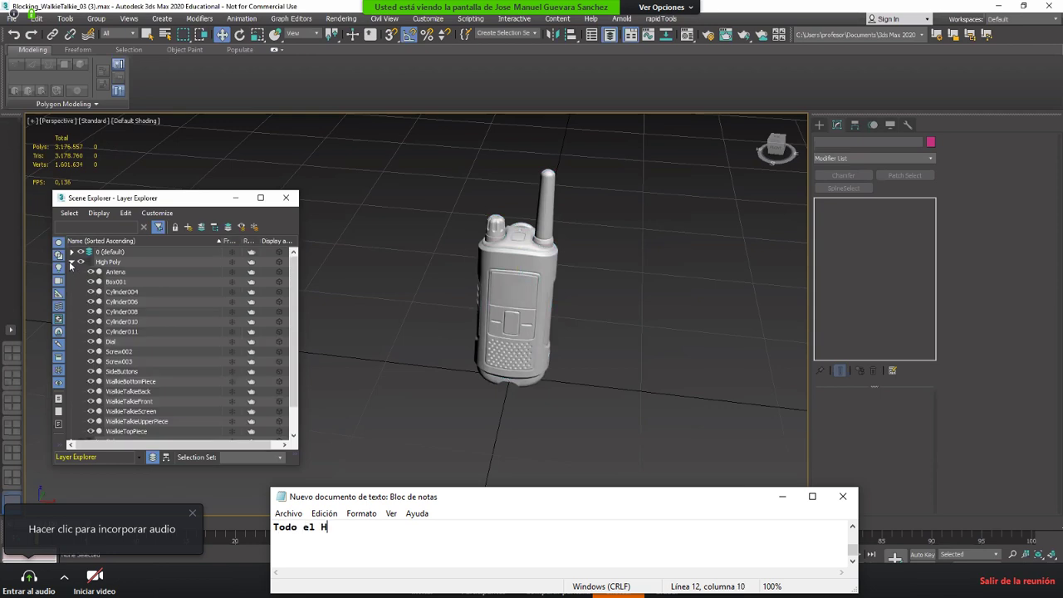
pyautogui.click(71, 262)
pyautogui.click(71, 262)
pyautogui.write('igh ')
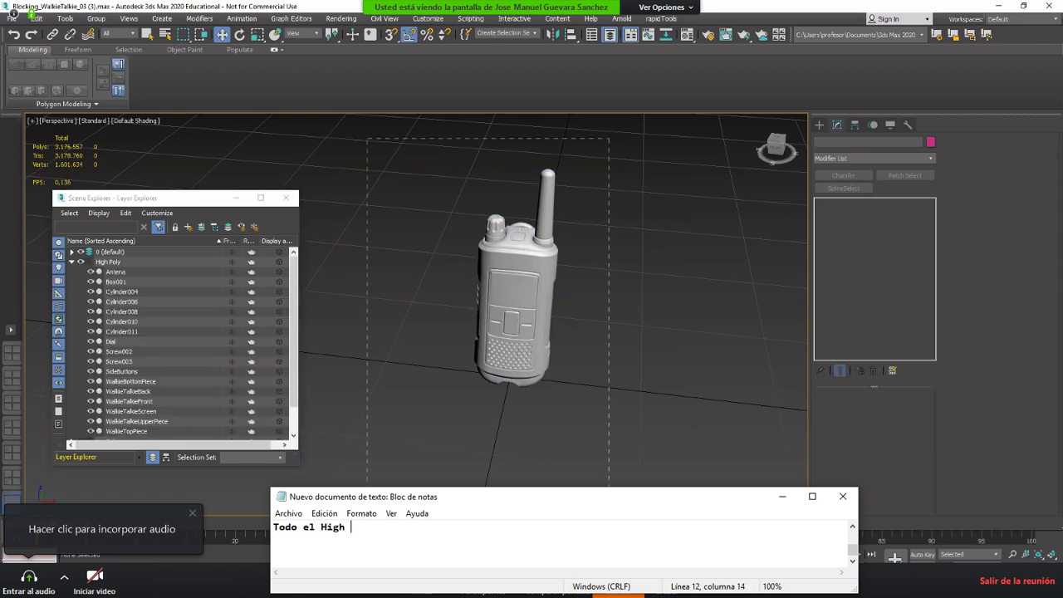
pyautogui.write('Pol')
pyautogui.doubleClick(207, 264)
pyautogui.write('y lo mete ')
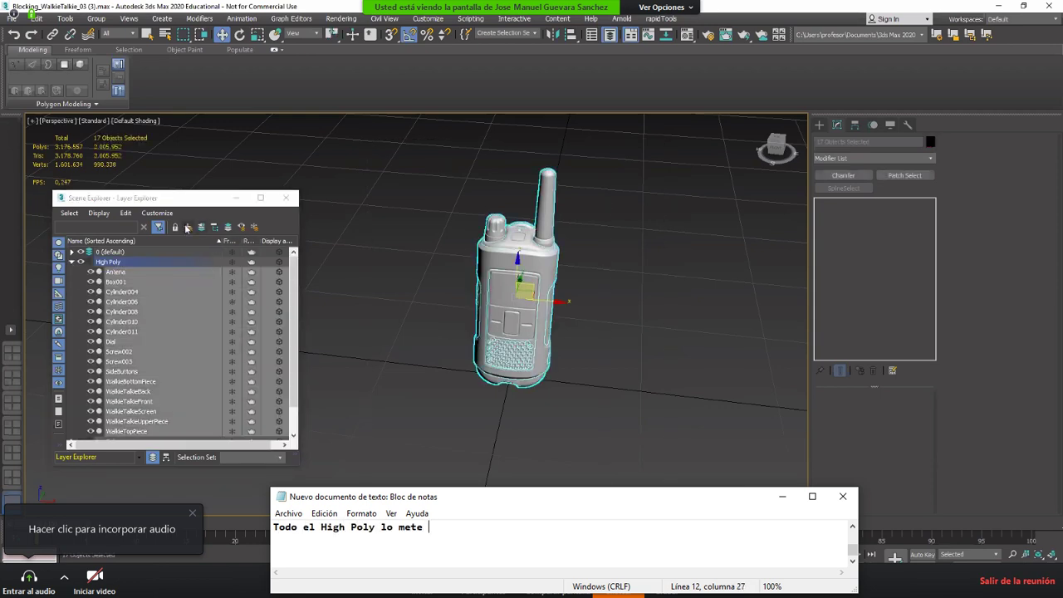
pyautogui.write('en una carpeta')
pyautogui.write('...')
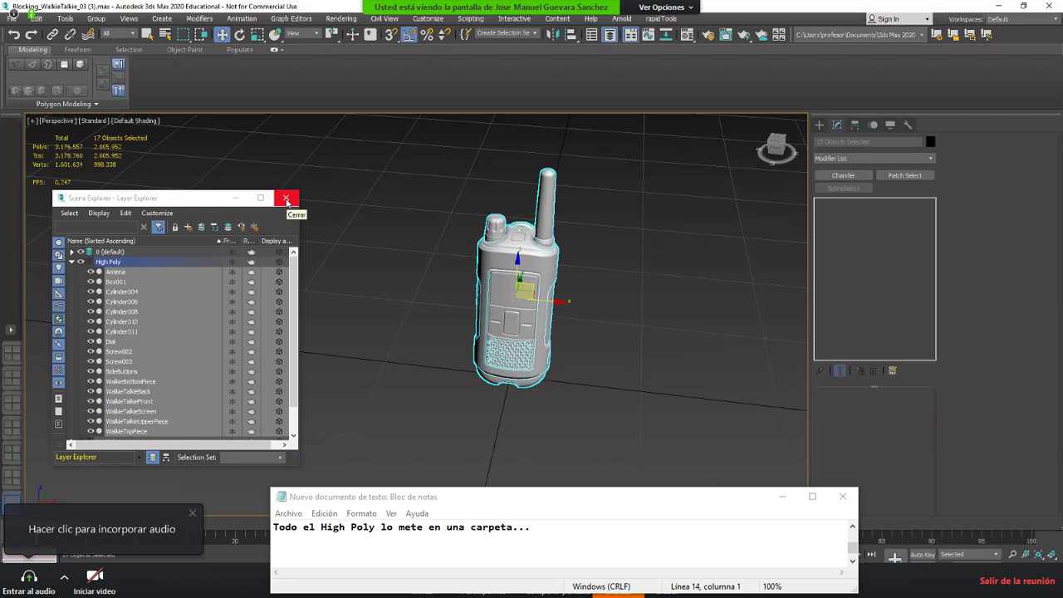
# Step: Close the Layer Explorer and select the whole walkie-talkie in the perspective viewport
pyautogui.click(286, 198)
pyautogui.moveTo(409, 272); pyautogui.dragTo(377, 302, button='middle')
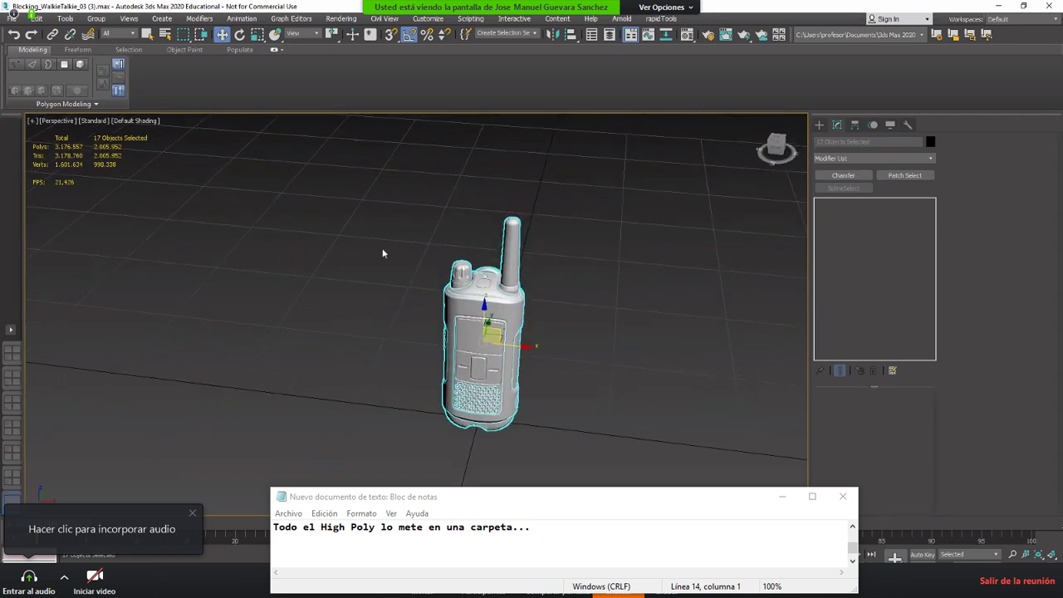
pyautogui.moveTo(381, 151); pyautogui.dragTo(723, 490)
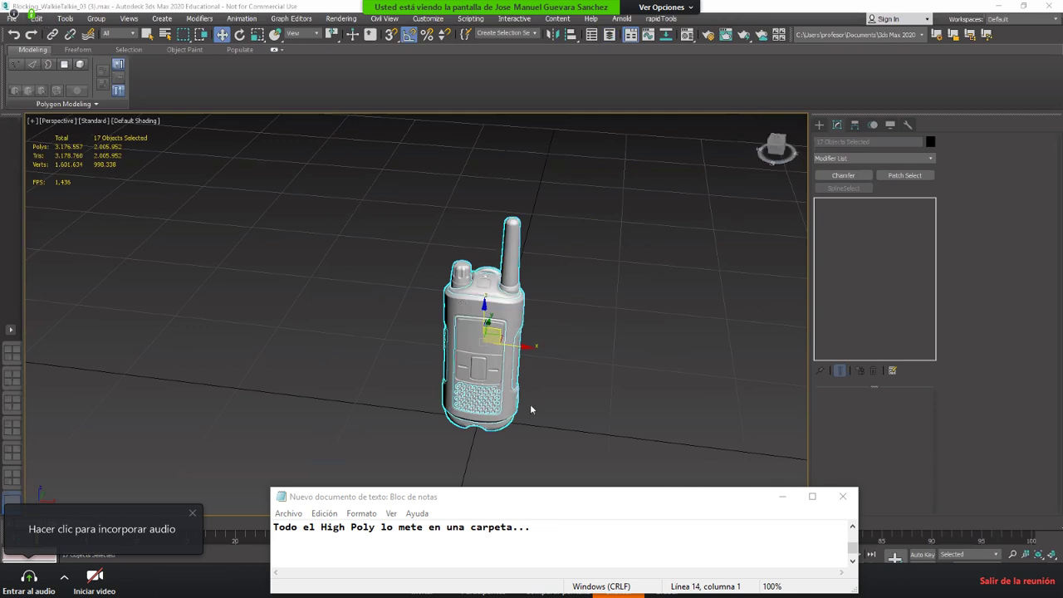
# Step: Reopen the Layer Explorer and add the line "Renombrar todo correctamente..." to the notes
pyautogui.click(609, 34)
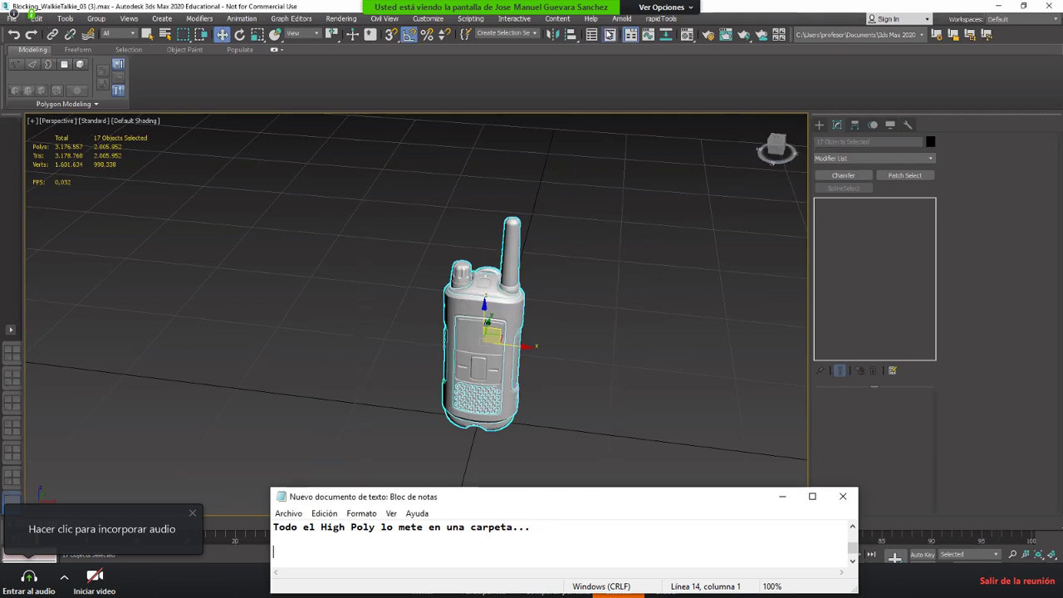
pyautogui.write('eno')
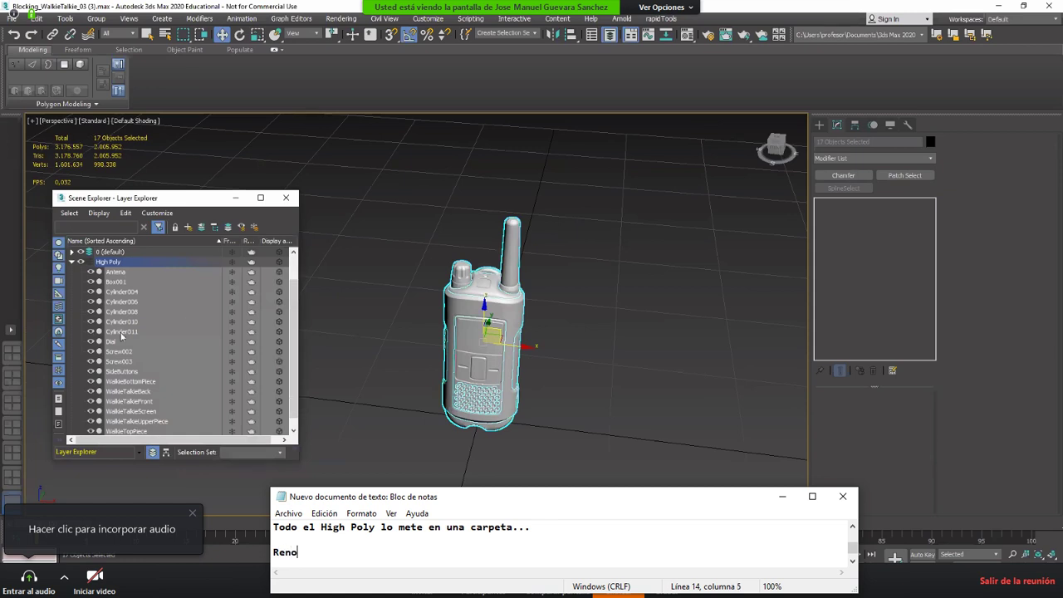
pyautogui.write('mbrar todo ')
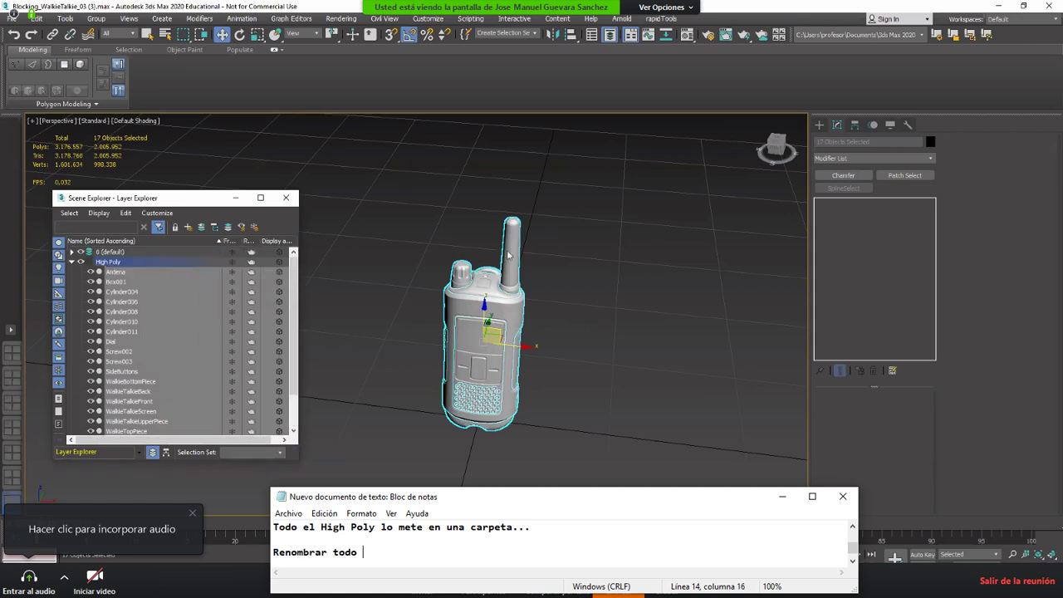
pyautogui.write('correctamente...')
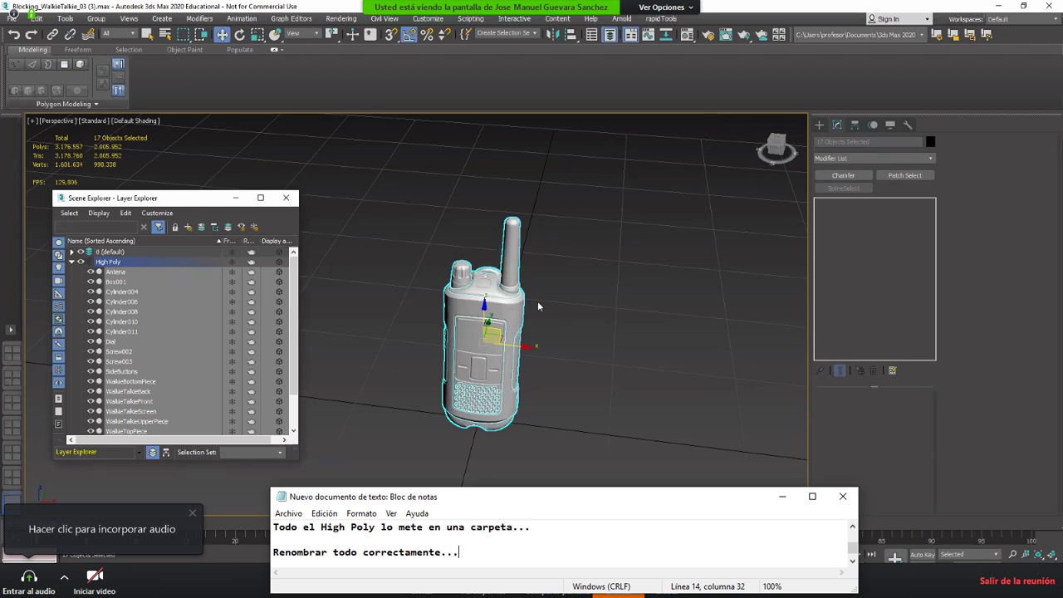
pyautogui.middleClick(538, 307)
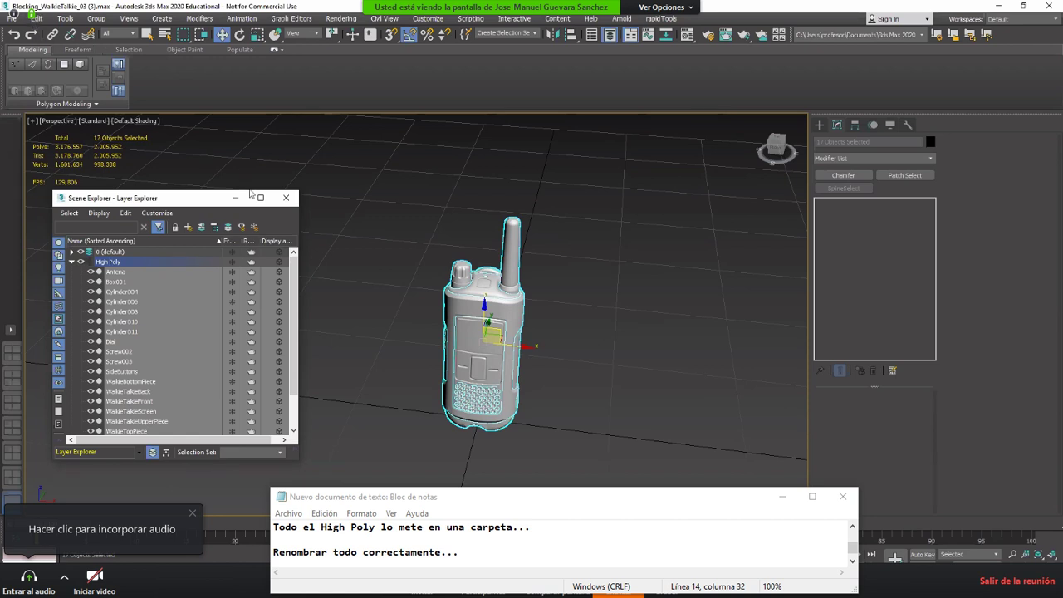
pyautogui.hotkey('alt', 'Tab')
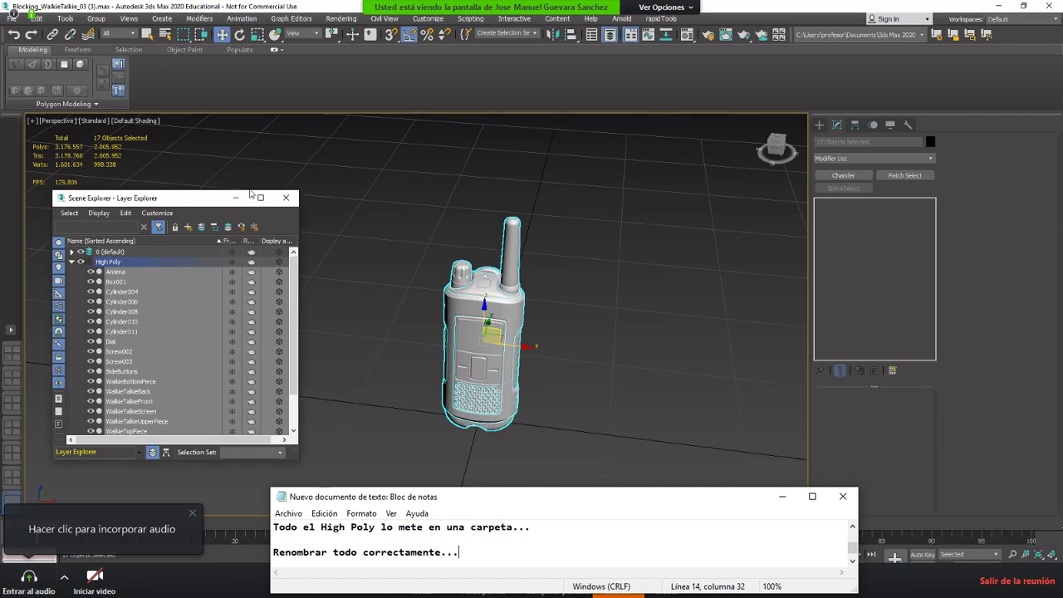
# Step: Continue the note with "sobre todo a la hora de exportar a Marmoset para que se coloquen" and open Rename Objects
pyautogui.write('sobre todo')
pyautogui.click(35, 19)
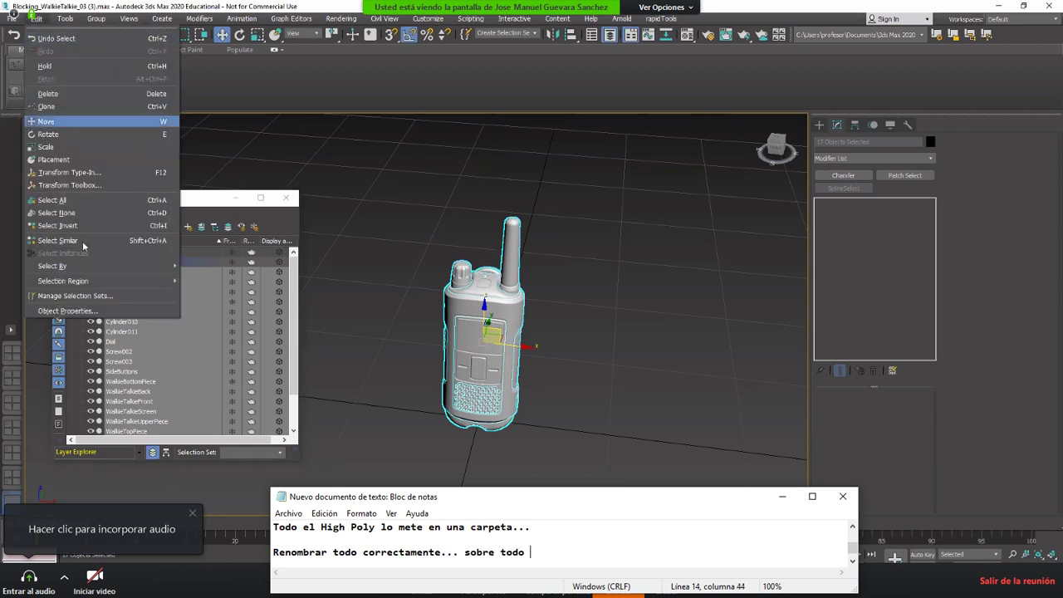
pyautogui.write('a la h')
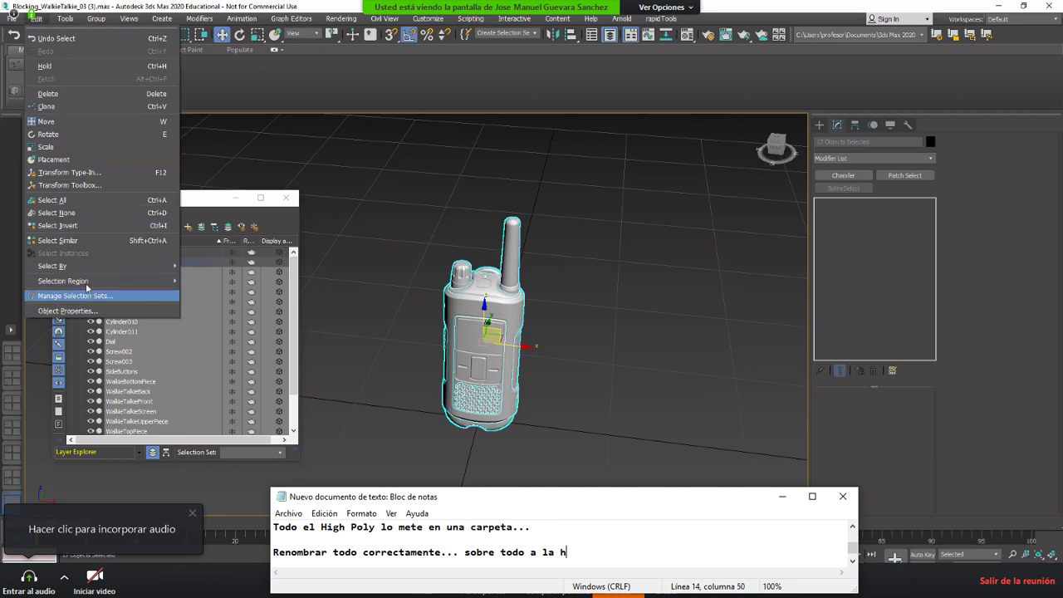
pyautogui.write('ora de exportar')
pyautogui.moveTo(65, 18)
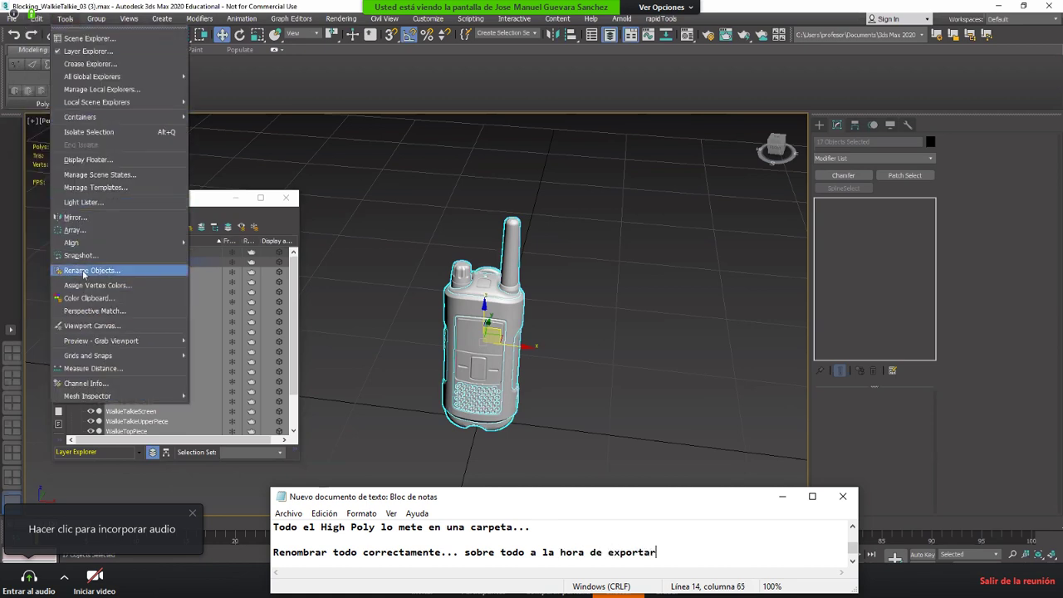
pyautogui.click(83, 270)
pyautogui.write('a Marmoset ')
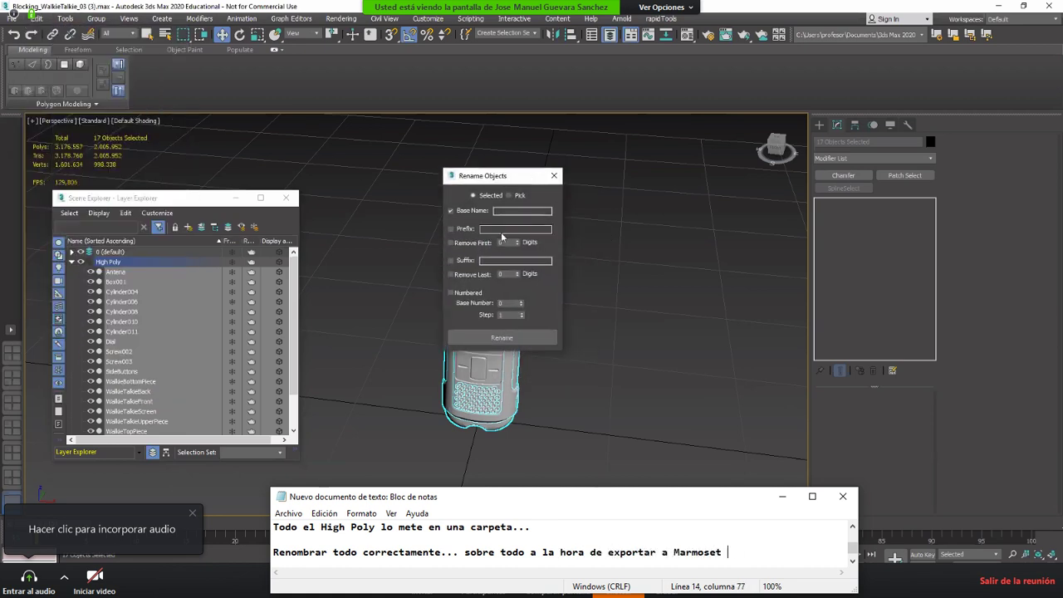
pyautogui.write('para que se')
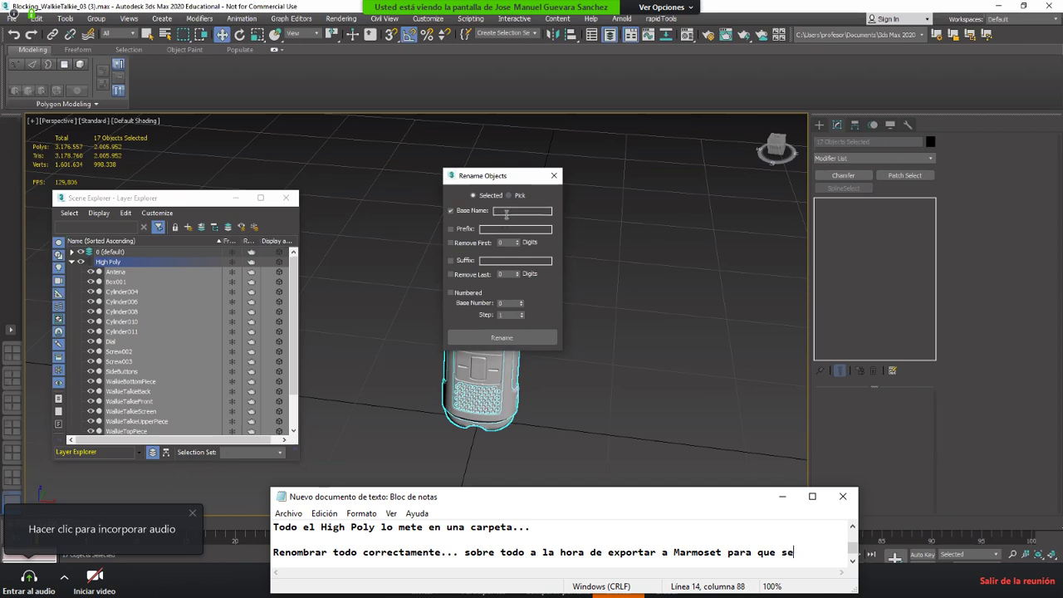
pyautogui.write(' coloquen')
# Step: Add the line "automaticamente en las carpetas de HP y LP" to the notes and move the Rename Objects dialog off the model's antenna
pyautogui.press('Return')
pyautogui.write('a')
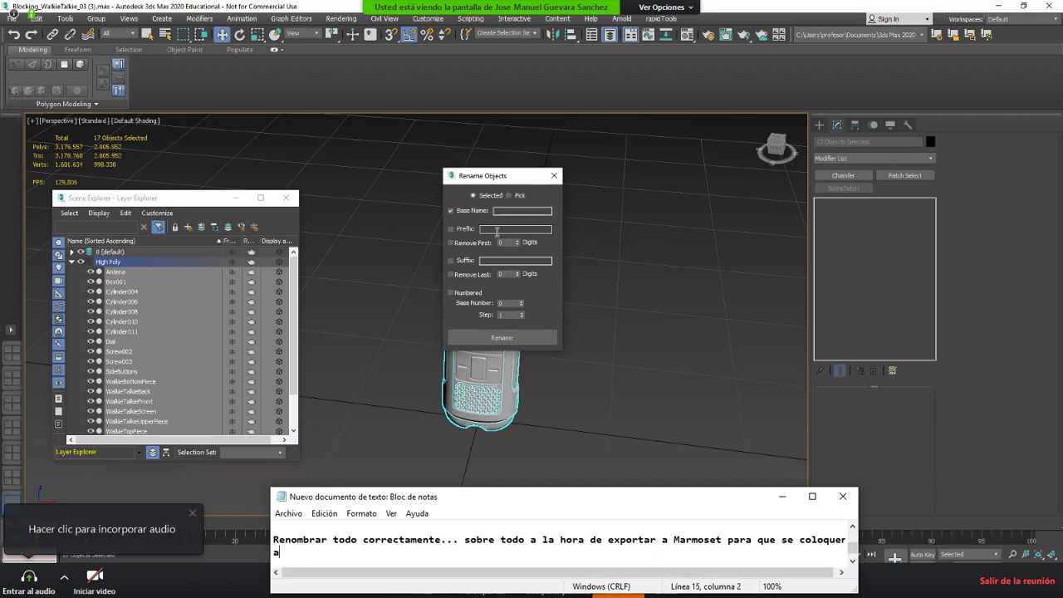
pyautogui.write('utomaticamn')
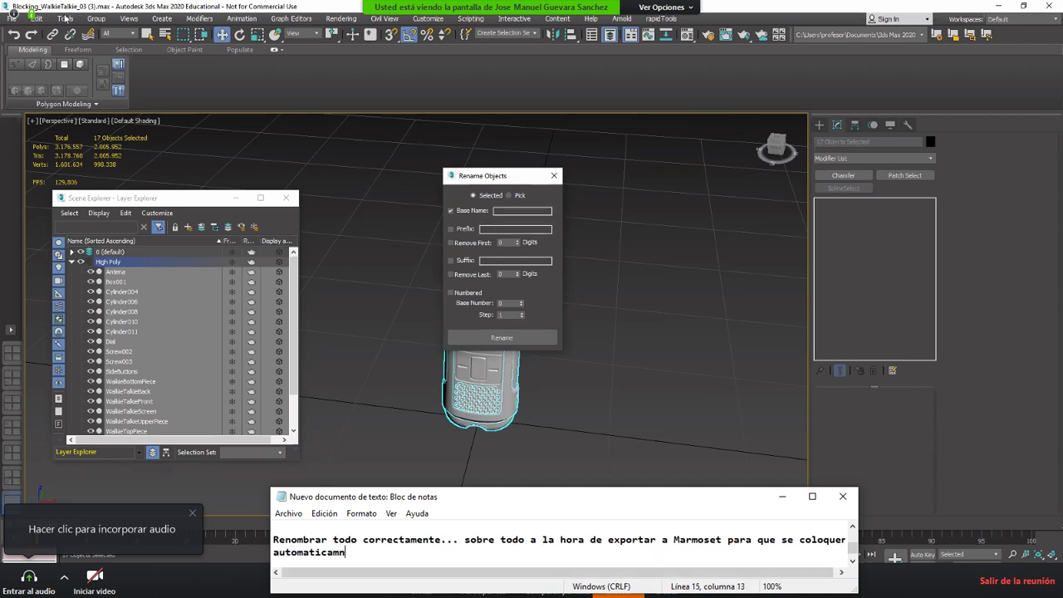
pyautogui.click(65, 18)
pyautogui.press('BackSpace')
pyautogui.write('ent')
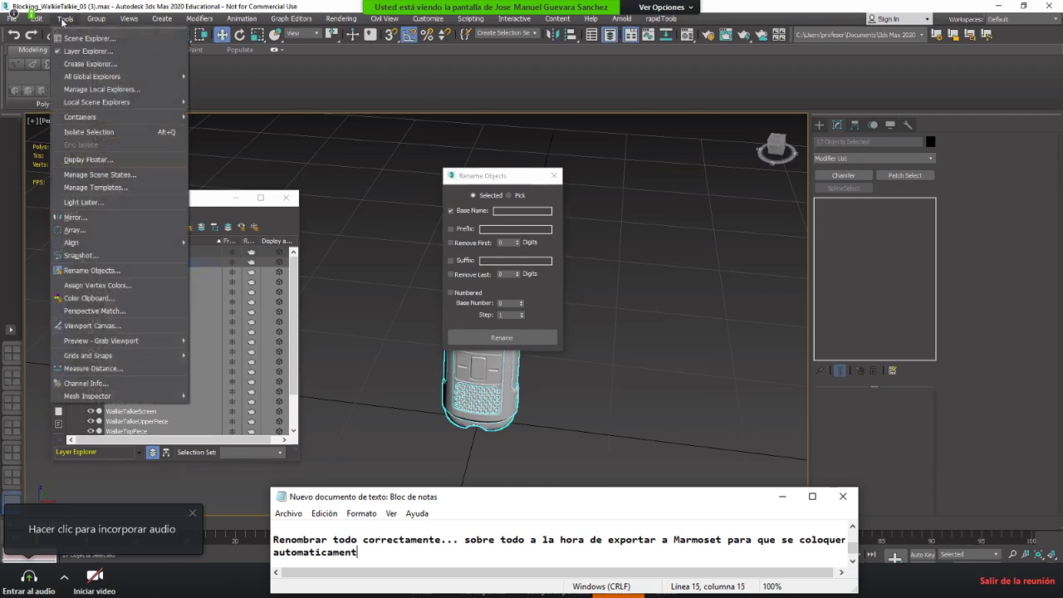
pyautogui.write('e en las carp')
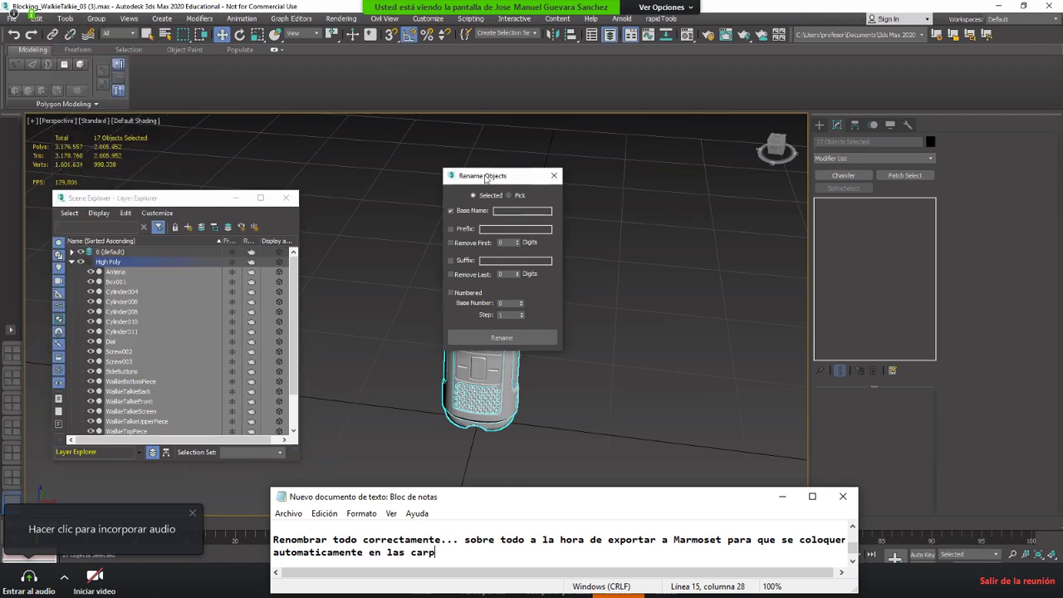
pyautogui.write('etas de H')
pyautogui.moveTo(486, 177); pyautogui.dragTo(533, 179)
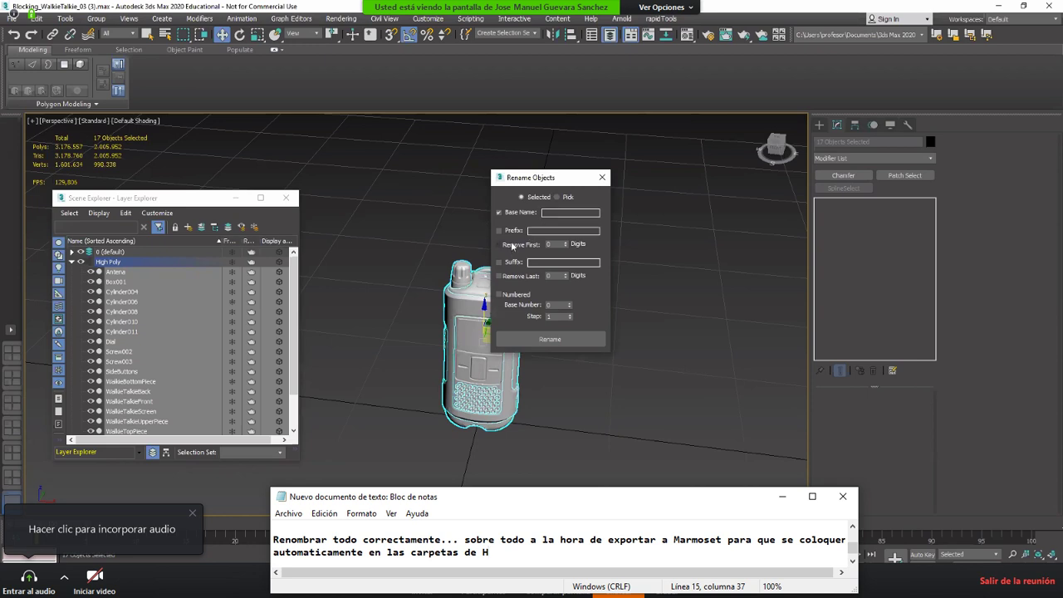
pyautogui.write('P y LP')
# Step: End the note with "....", add two line breaks, and widen the Notepad window slightly
pyautogui.scroll(-1, 138, 374)
pyautogui.scroll(1, 133, 371)
pyautogui.scroll(-1, 119, 330)
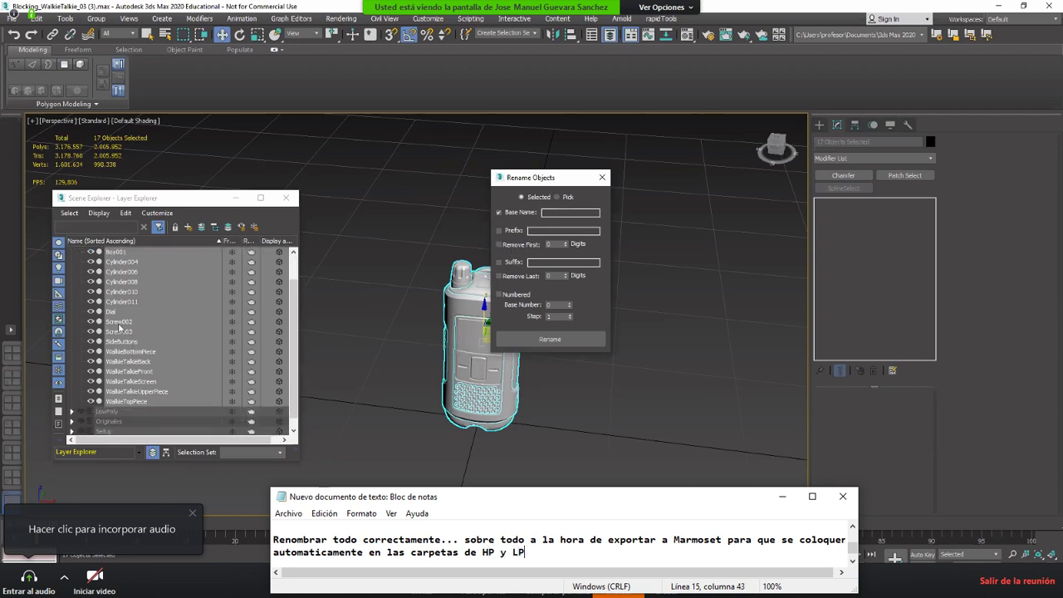
pyautogui.write('....')
pyautogui.press('Return')
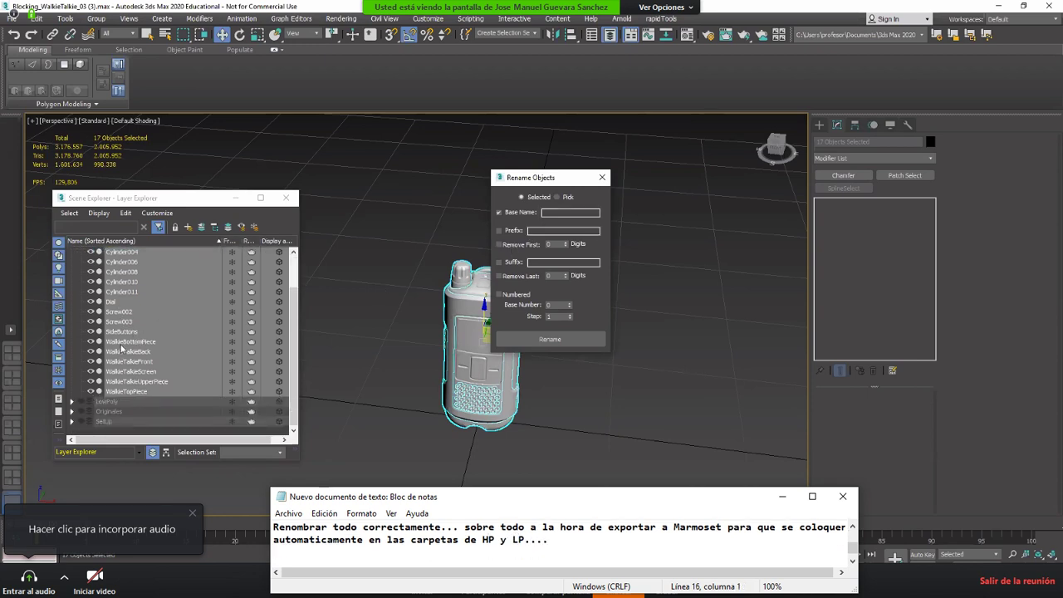
pyautogui.press('Return')
pyautogui.scroll(1, 121, 348)
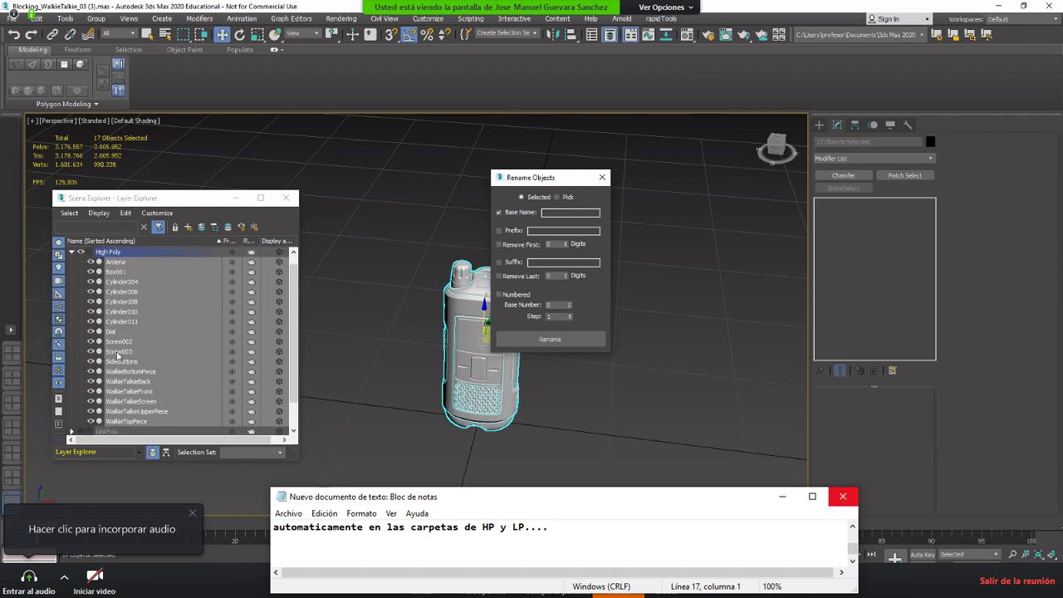
pyautogui.moveTo(857, 540); pyautogui.dragTo(862, 540)
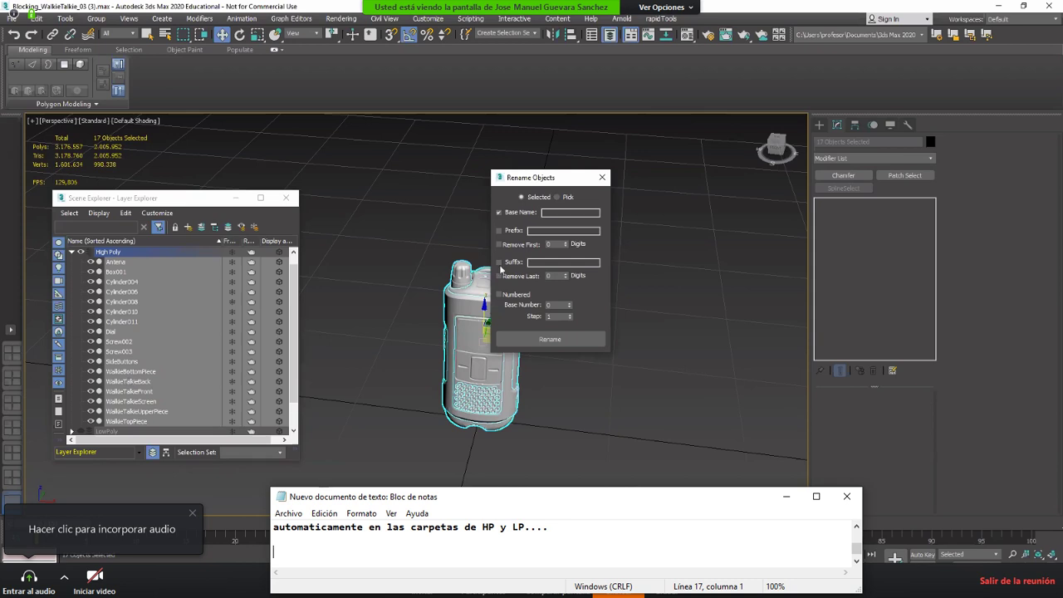
# Step: Rename the selected High Poly objects with base name WalkieTalkie, numbered from 1 in steps of 1, and start a note line with "2"
pyautogui.click(550, 214)
pyautogui.write('WalkieTalkie')
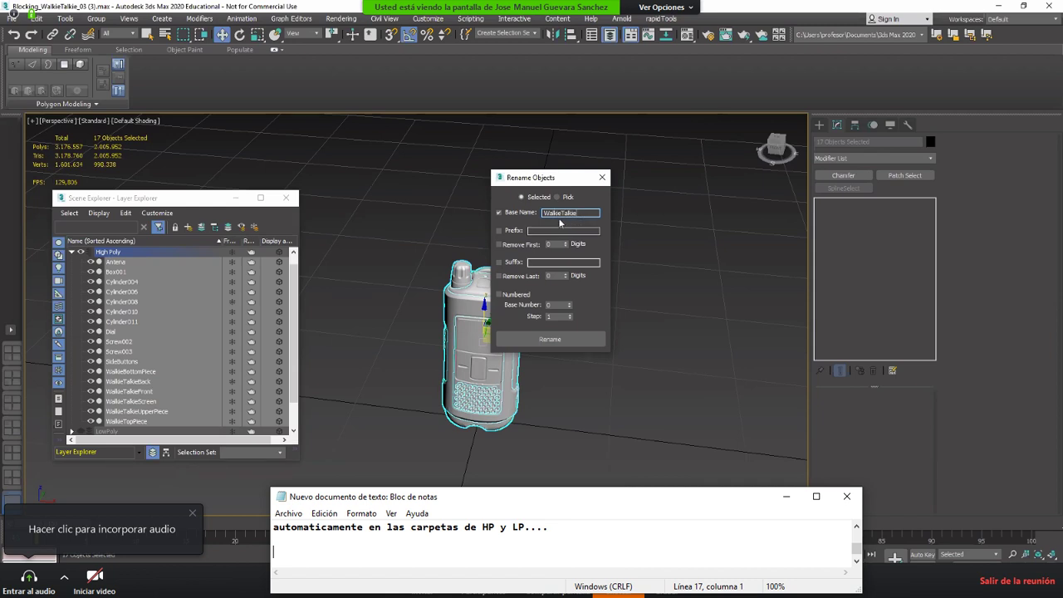
pyautogui.write('2')
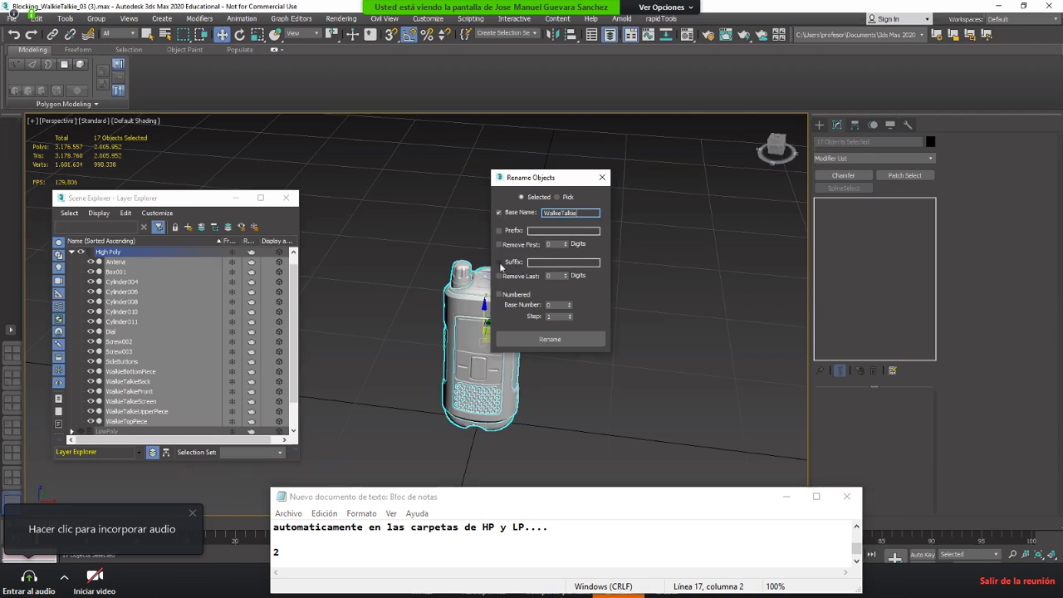
pyautogui.click(508, 264)
pyautogui.click(500, 263)
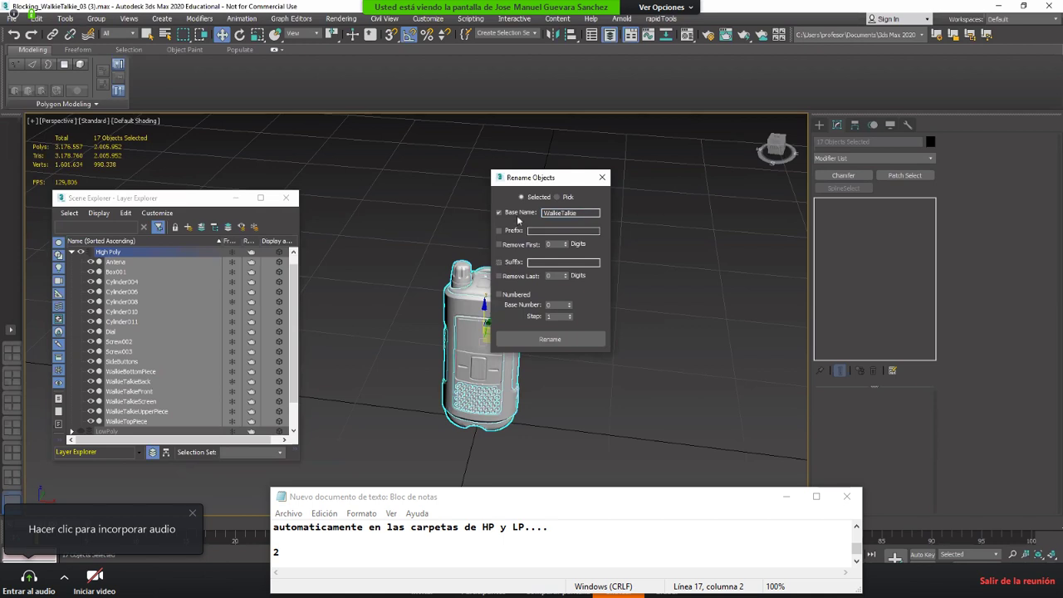
pyautogui.click(503, 295)
pyautogui.click(569, 304)
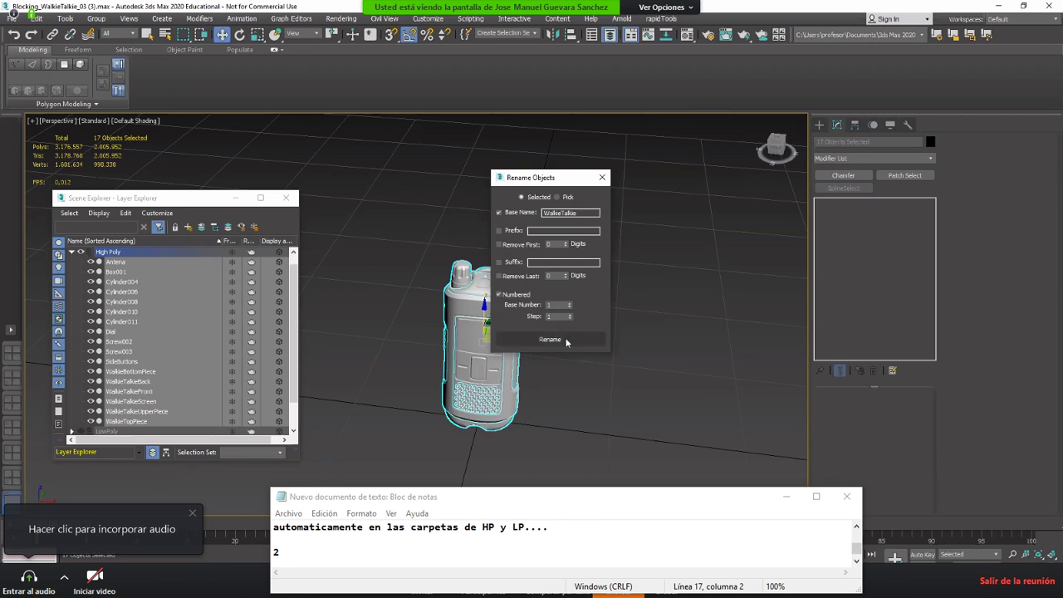
pyautogui.click(549, 339)
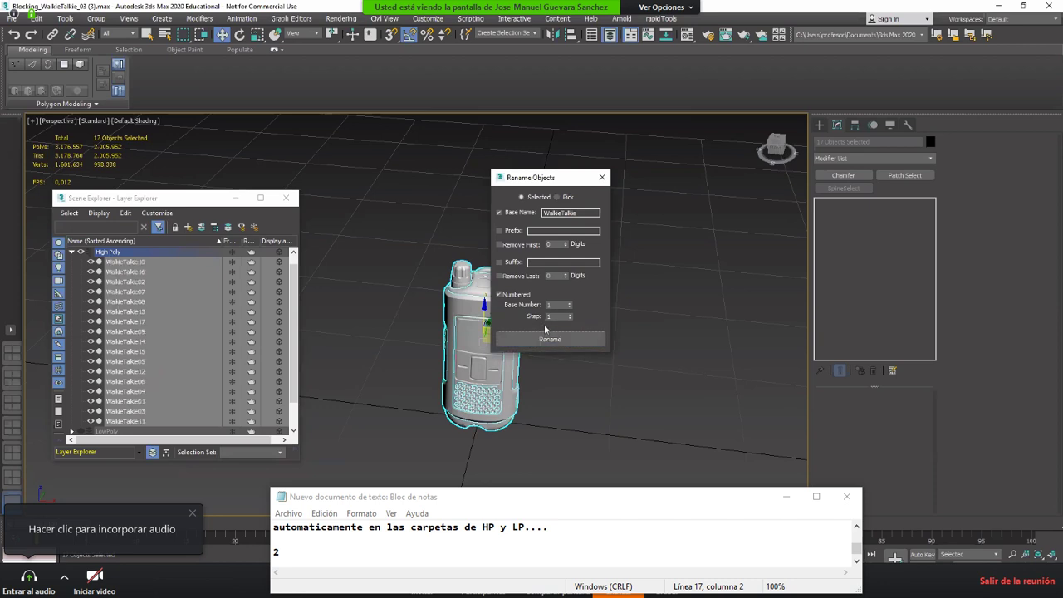
# Step: Append an underscore to the base name and rename the selected objects as numbered WalkieTalkie_ parts
pyautogui.click(584, 213)
pyautogui.doubleClick(581, 212)
pyautogui.write('_')
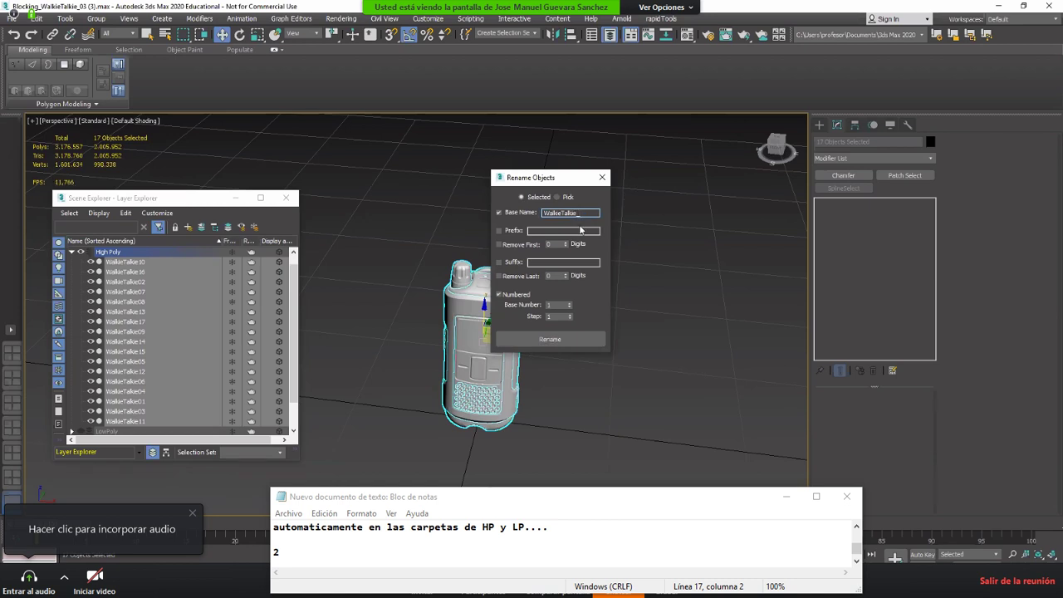
pyautogui.click(548, 340)
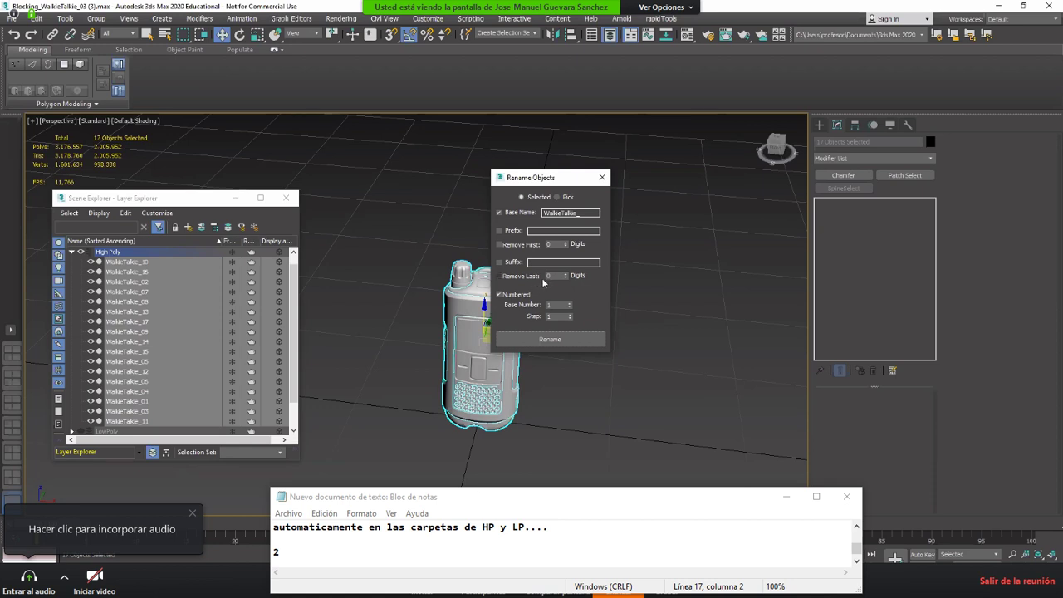
# Step: Turn off numbering in Rename Objects and add two line breaks below the "2" in the notes
pyautogui.click(502, 294)
pyautogui.press('Return')
pyautogui.press('Return')
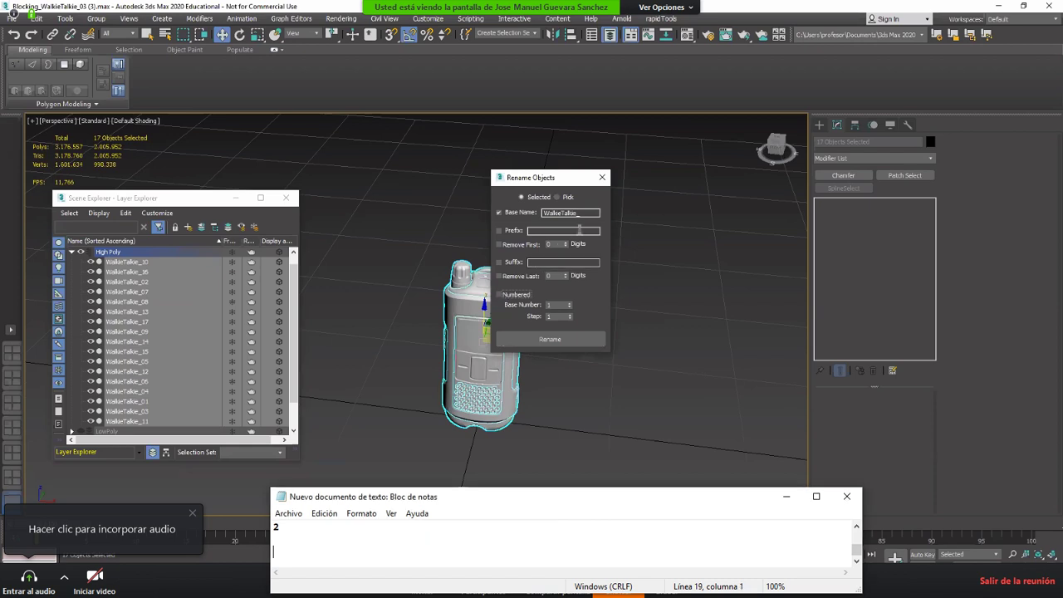
# Step: Rename the selected High Poly objects with only the suffix "_high" and replace the "2" in the notes with "Al nombre base tan solo a"
pyautogui.click(499, 212)
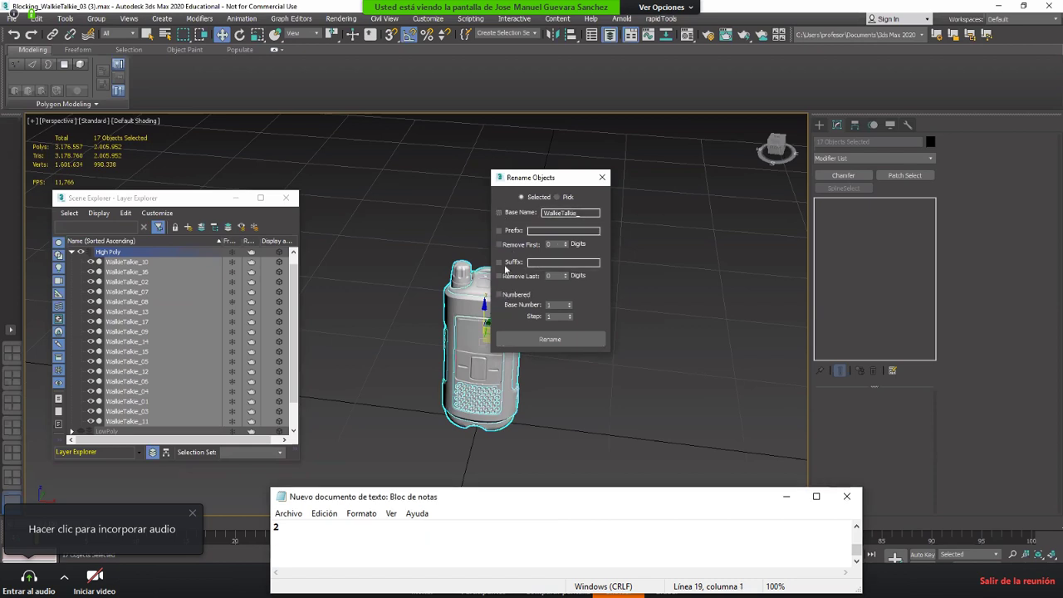
pyautogui.press('BackSpace')
pyautogui.click(499, 262)
pyautogui.click(539, 264)
pyautogui.press('BackSpace')
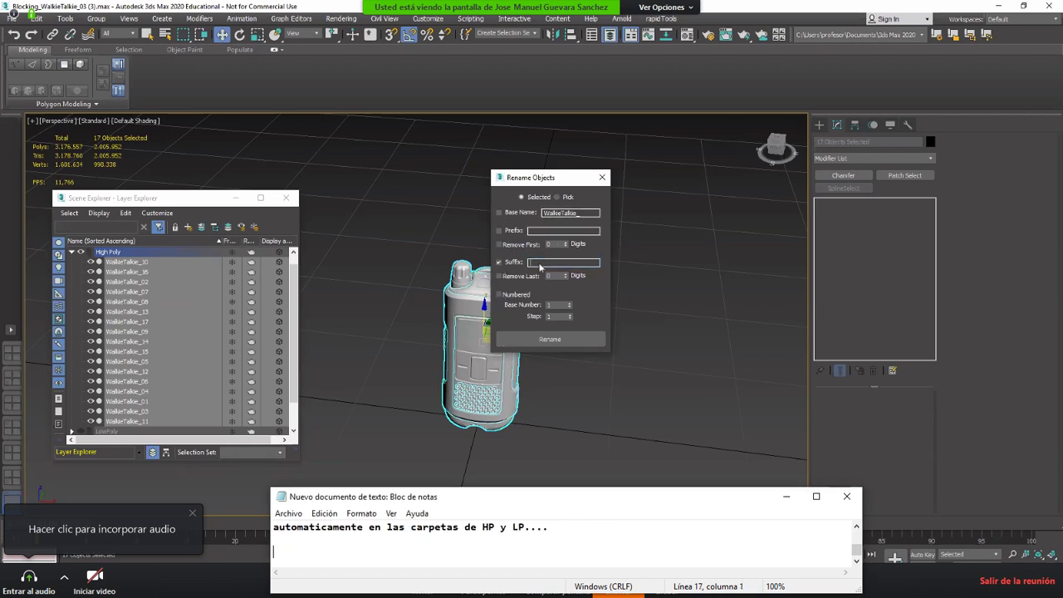
pyautogui.write('Al nombre base ')
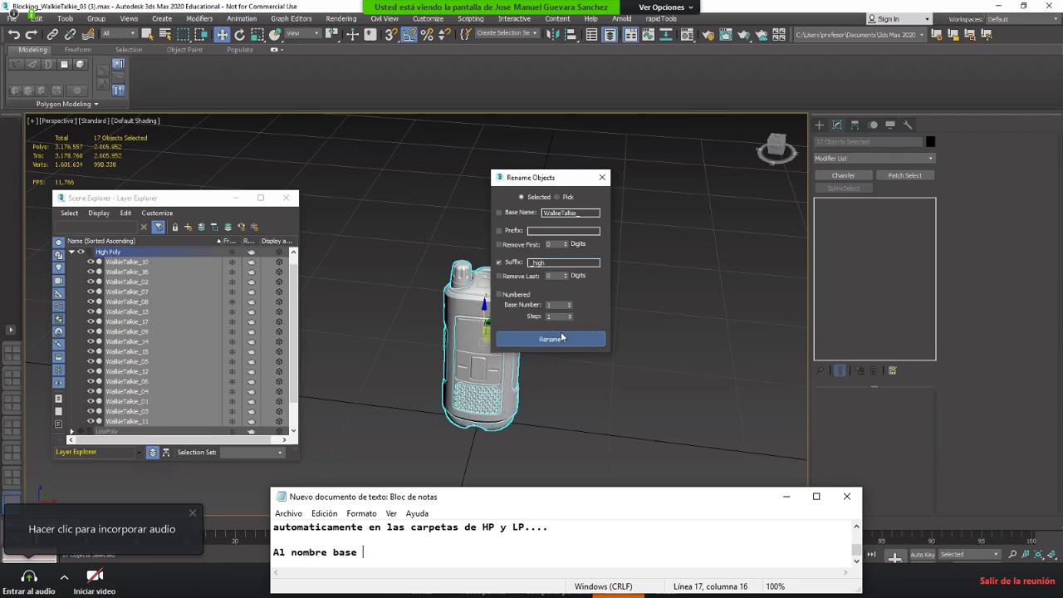
pyautogui.write('tan solo a')
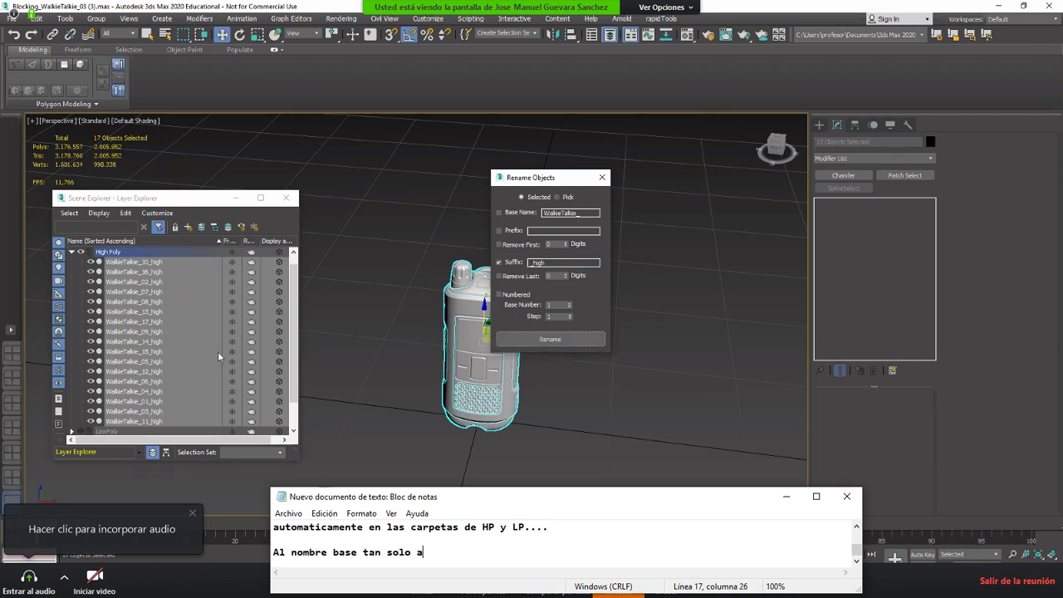
# Step: Continue the note with "ñade un sufigo de "_high"" and close the Rename Objects dialog
pyautogui.write('ñade un suj')
pyautogui.press('BackSpace')
pyautogui.write('g')
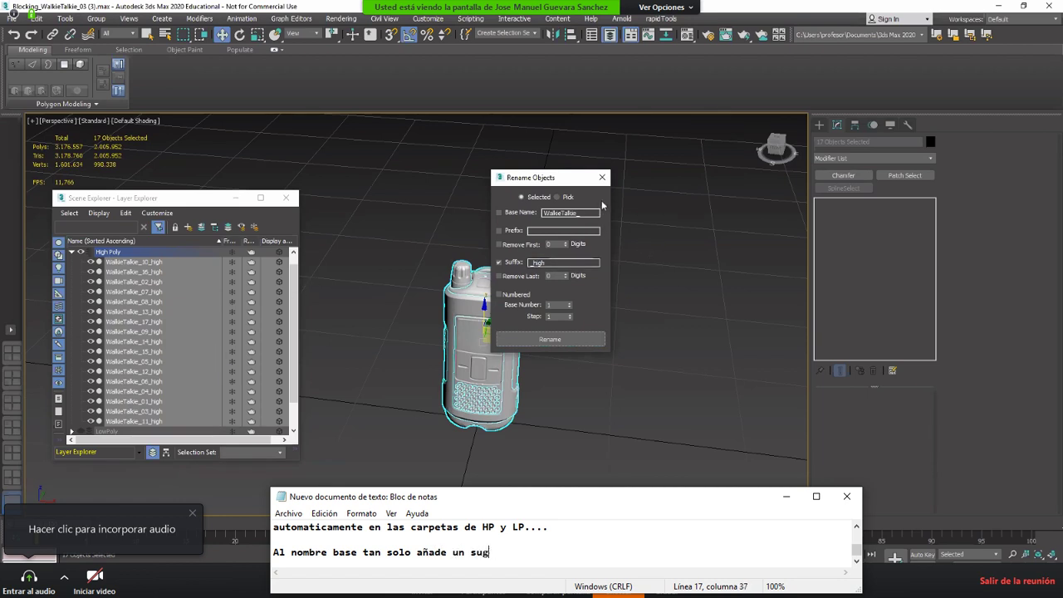
pyautogui.press('BackSpace')
pyautogui.write('figo ')
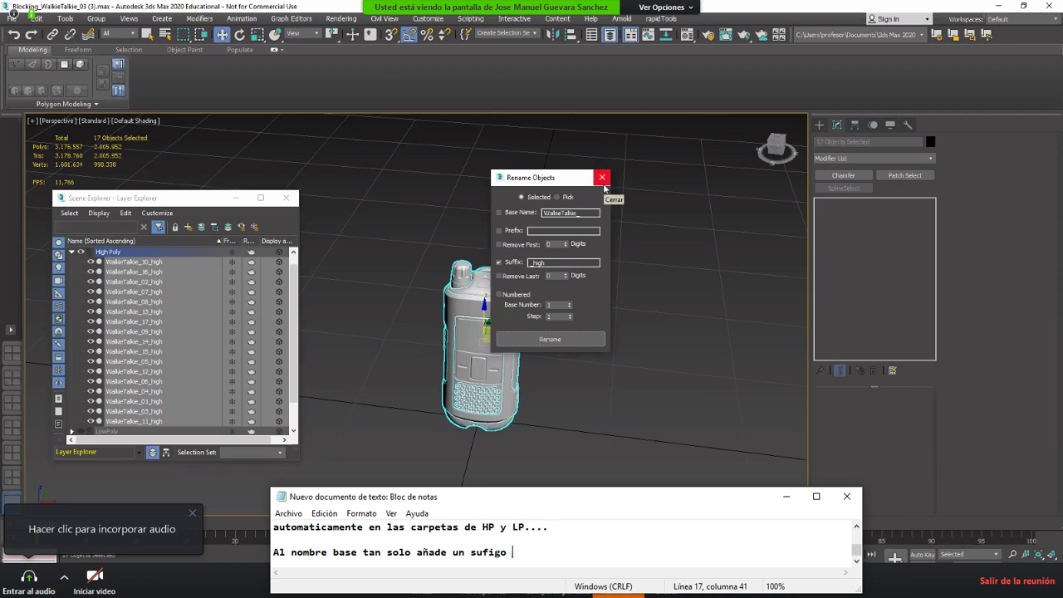
pyautogui.write('de "_high"')
pyautogui.click(603, 188)
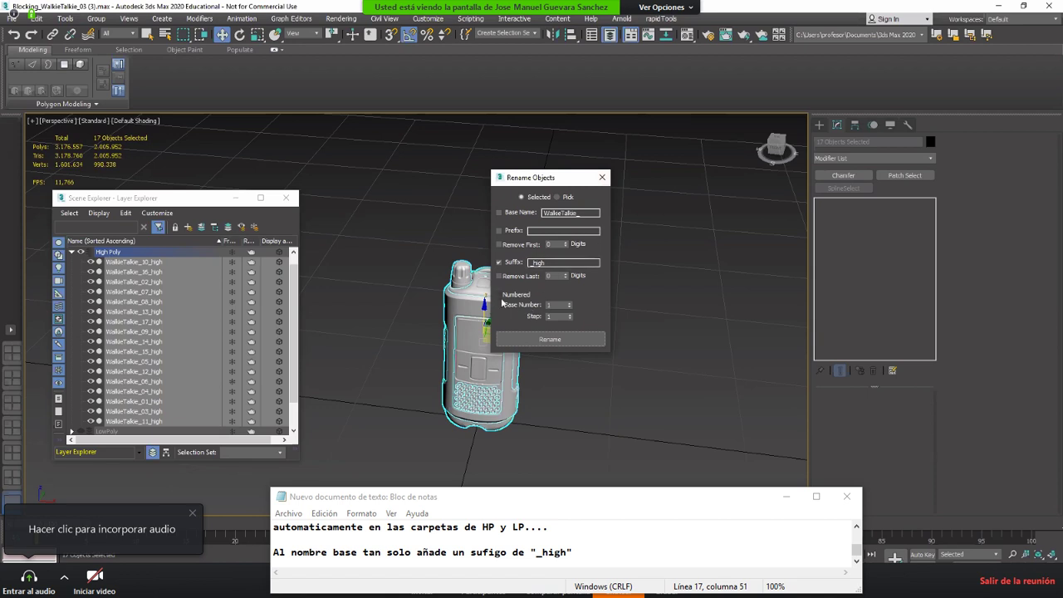
pyautogui.click(602, 177)
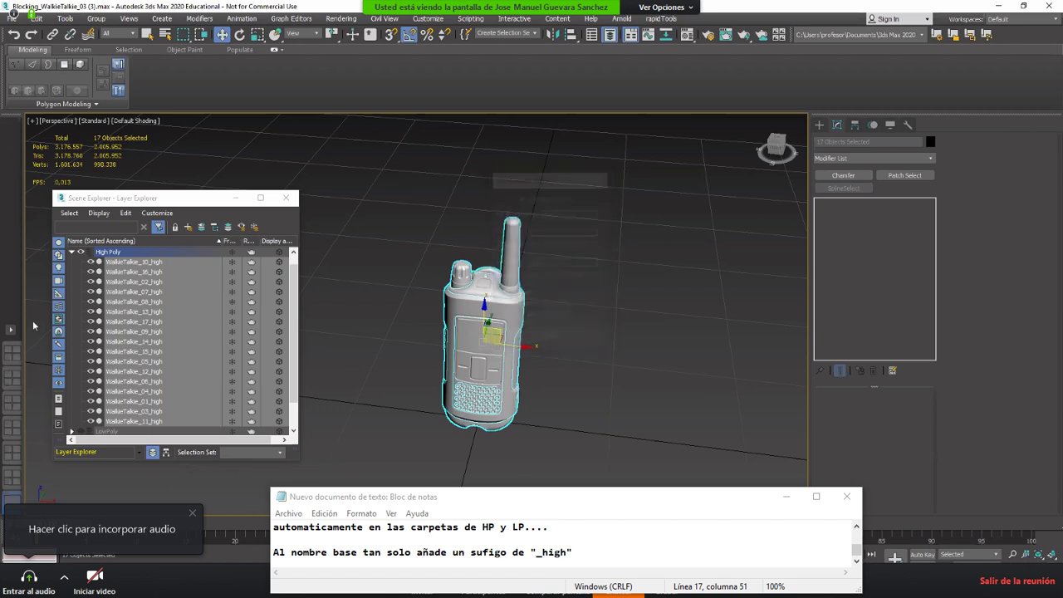
# Step: Collapse the High Poly layer, clear the object selection, and examine the walkie-talkie's mesh density with edged faces shown
pyautogui.click(71, 262)
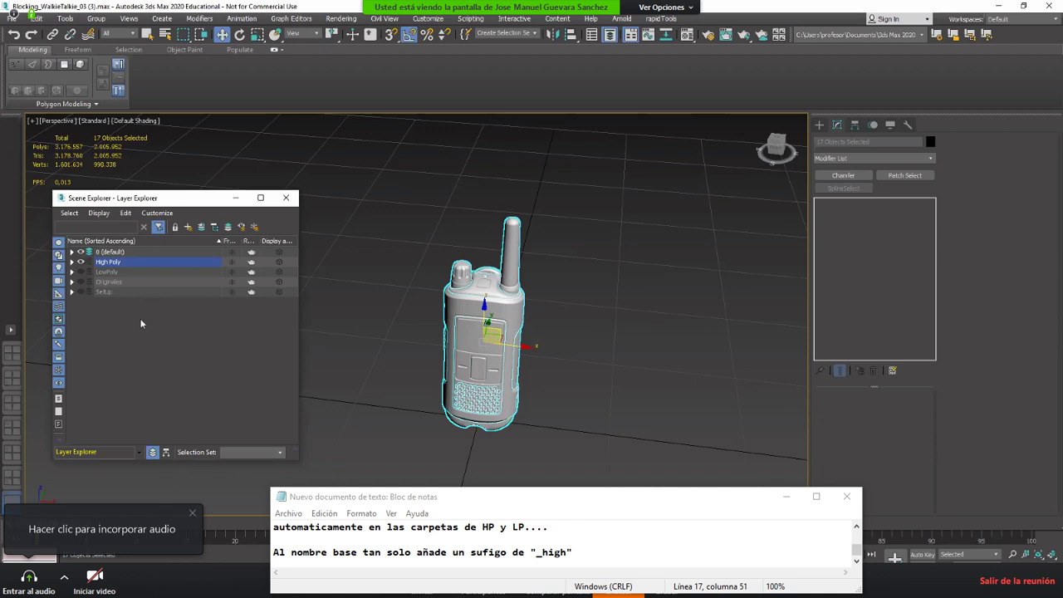
pyautogui.click(344, 317)
pyautogui.moveTo(387, 320); pyautogui.dragTo(390, 312, button='middle')
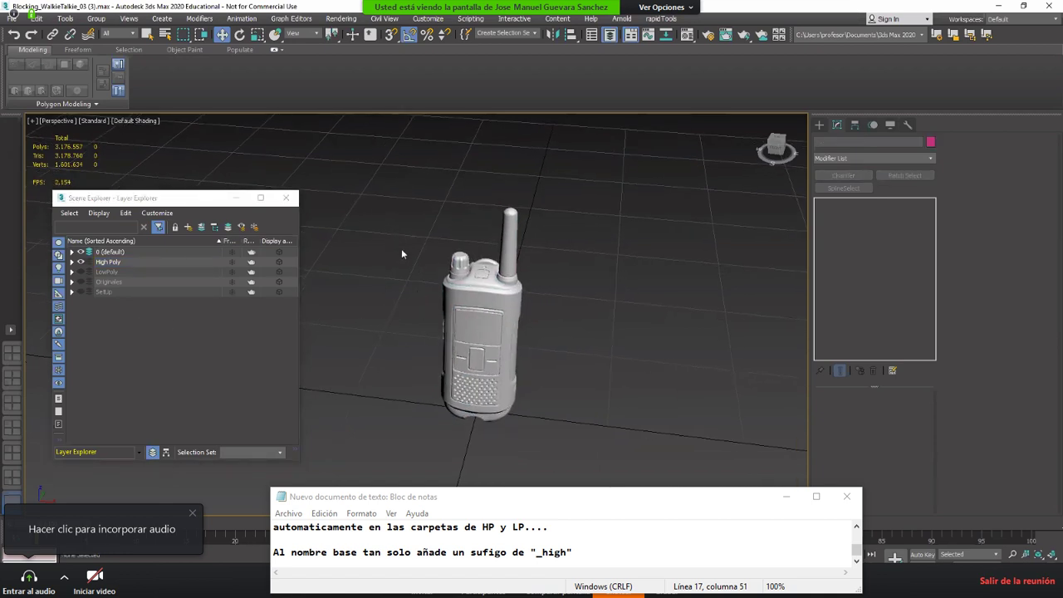
pyautogui.scroll(5, 401, 248)
pyautogui.press('F4')
pyautogui.moveTo(537, 319); pyautogui.dragTo(555, 291, button='middle')
pyautogui.scroll(-4, 490, 266)
pyautogui.scroll(5, 555, 290)
pyautogui.scroll(-5, 444, 386)
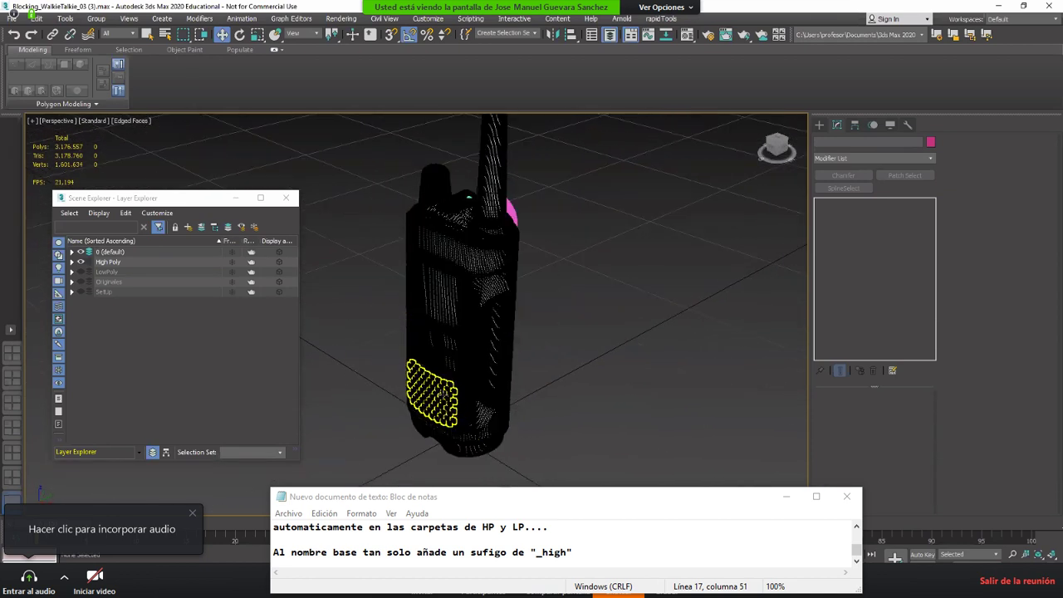
pyautogui.keyDown('alt'); pyautogui.moveTo(444, 386); pyautogui.dragTo(215, 309, button='middle'); pyautogui.keyUp('alt')
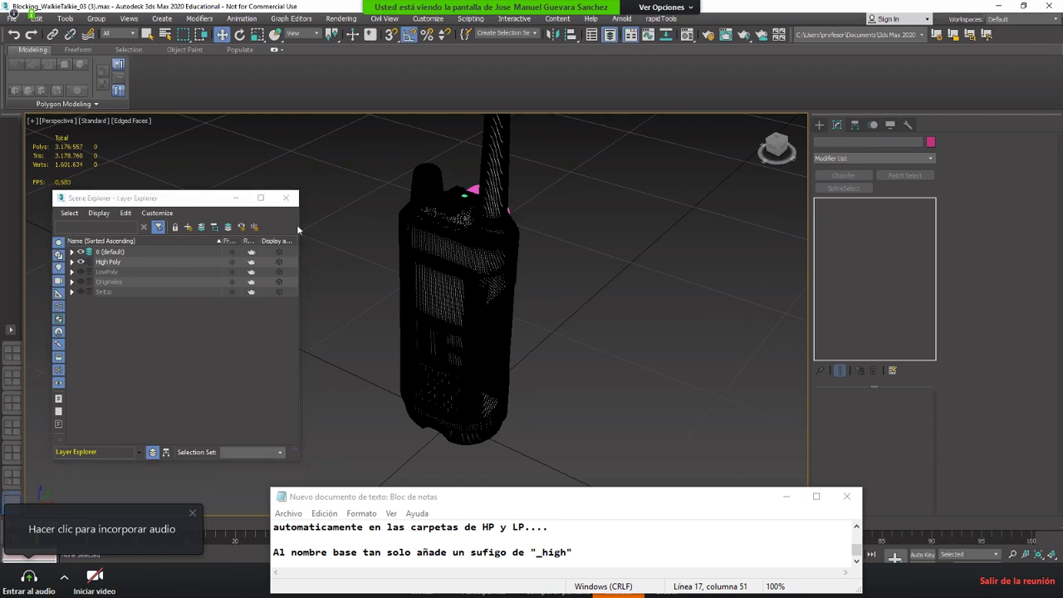
# Step: Create a layer named "LowPoly_" followed by the presenter's first name and add two line breaks to the notes
pyautogui.click(189, 227)
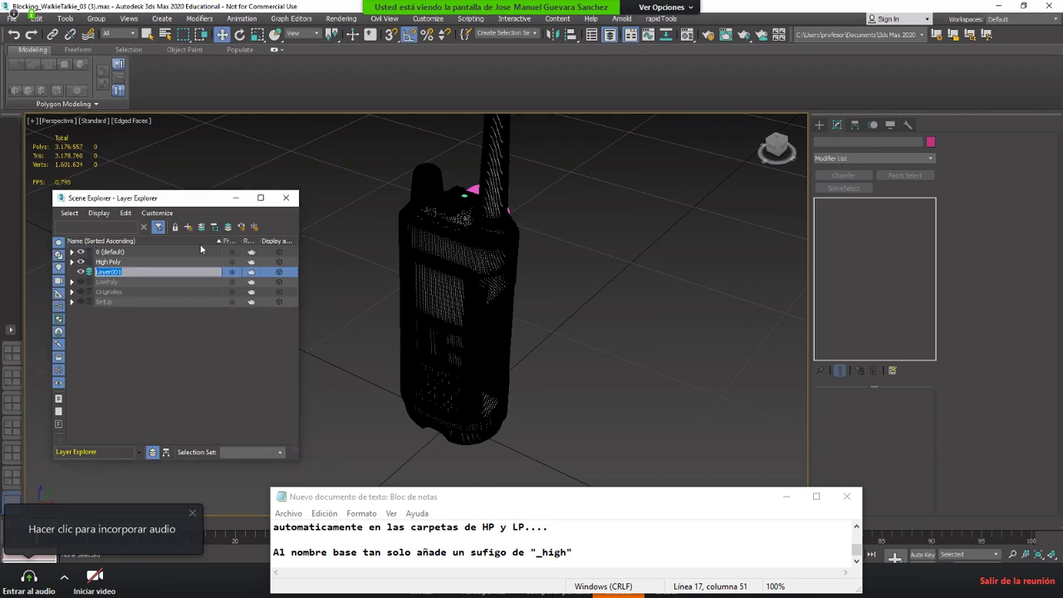
pyautogui.press('BackSpace')
pyautogui.hotkey('alt', 'Tab')
pyautogui.press('Return')
pyautogui.press('Return')
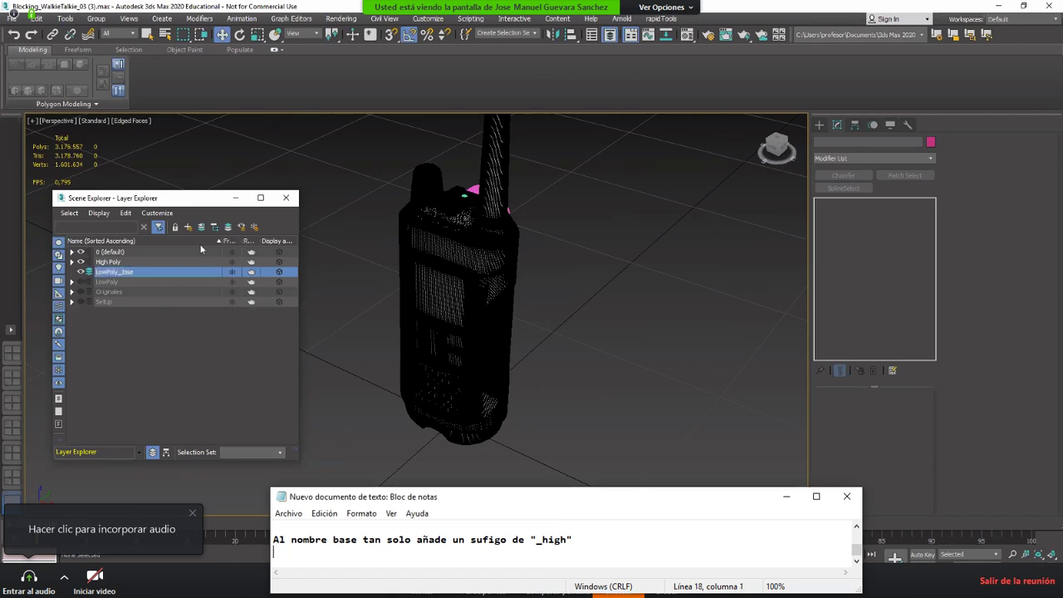
# Step: Write the note "Ahora crea la carpeta para el "Low poly"..." and add two line breaks
pyautogui.write('Ahora c')
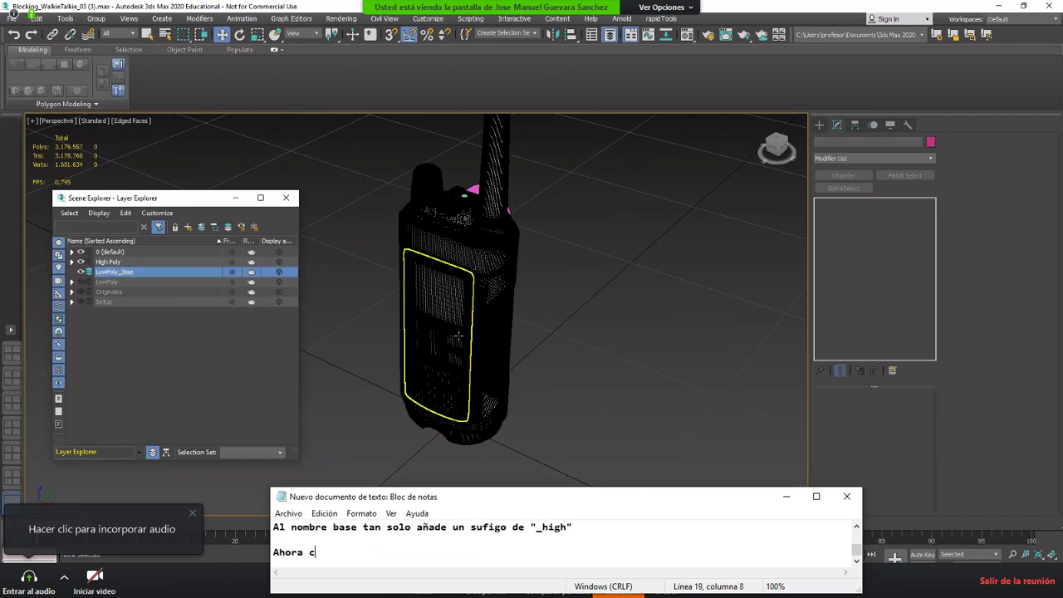
pyautogui.write('rea la ca')
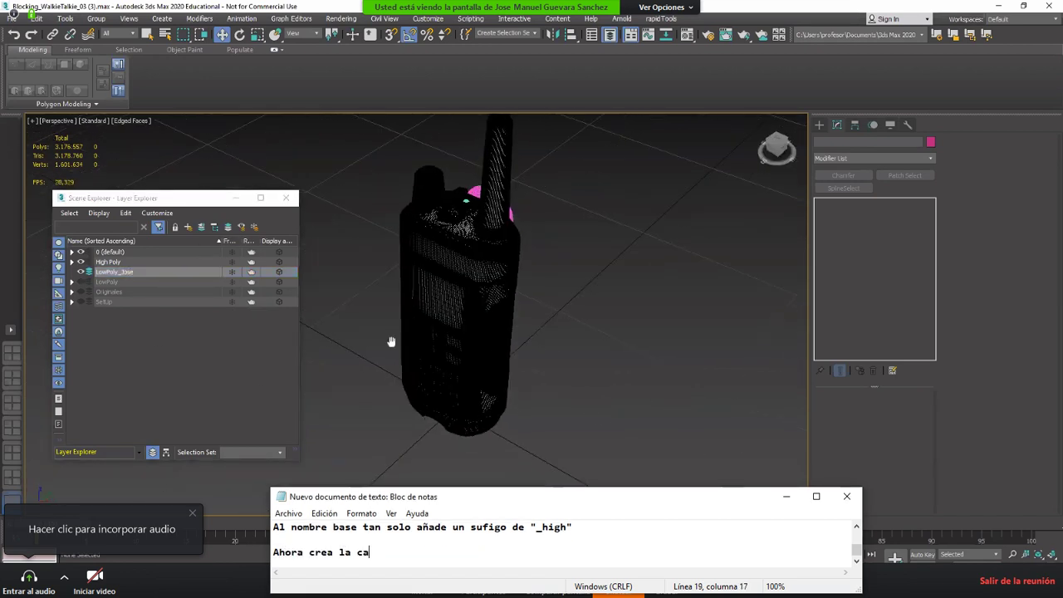
pyautogui.write('rtpeta la')
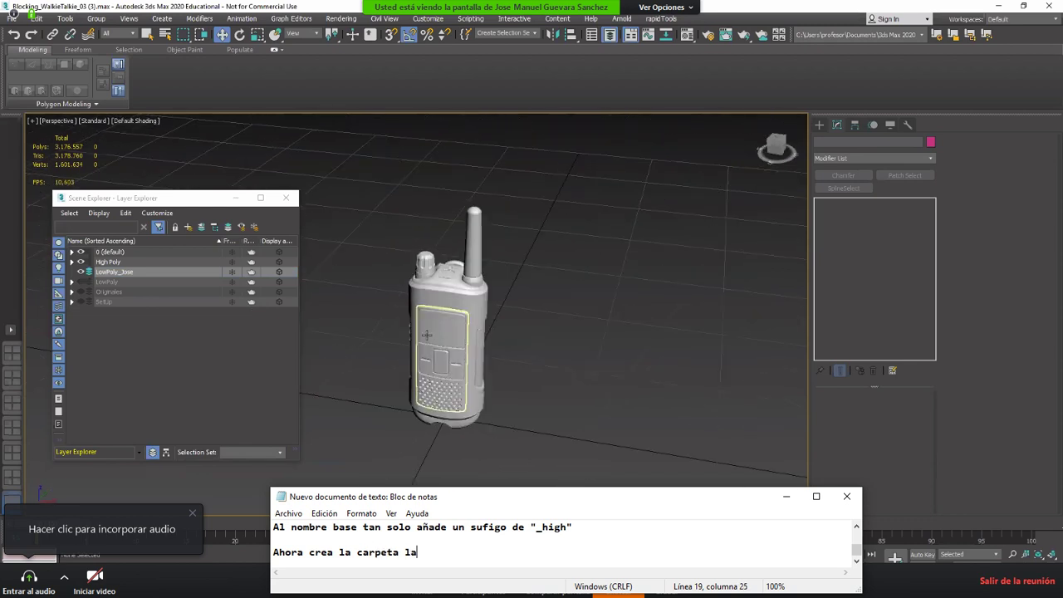
pyautogui.press('BackSpace')
pyautogui.press('BackSpace')
pyautogui.write('para el "')
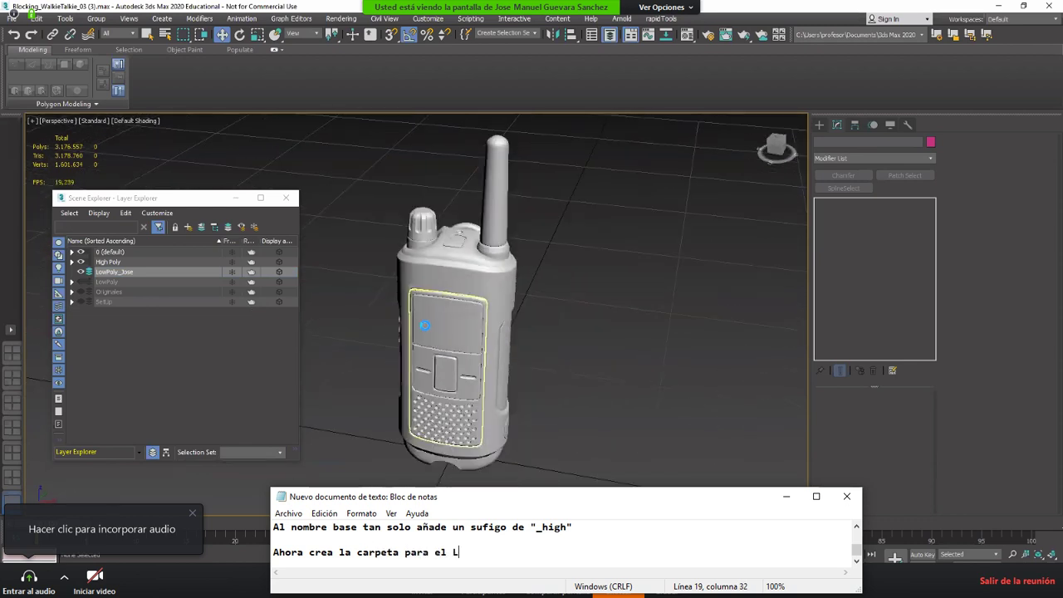
pyautogui.write('la')
pyautogui.press('BackSpace')
pyautogui.press('BackSpace')
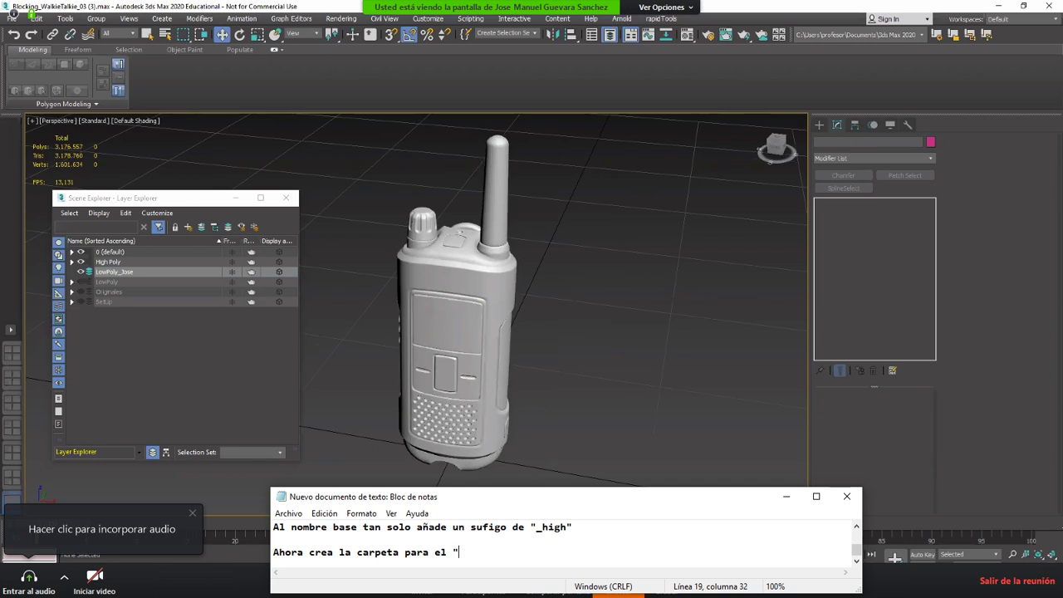
pyautogui.write('Low p')
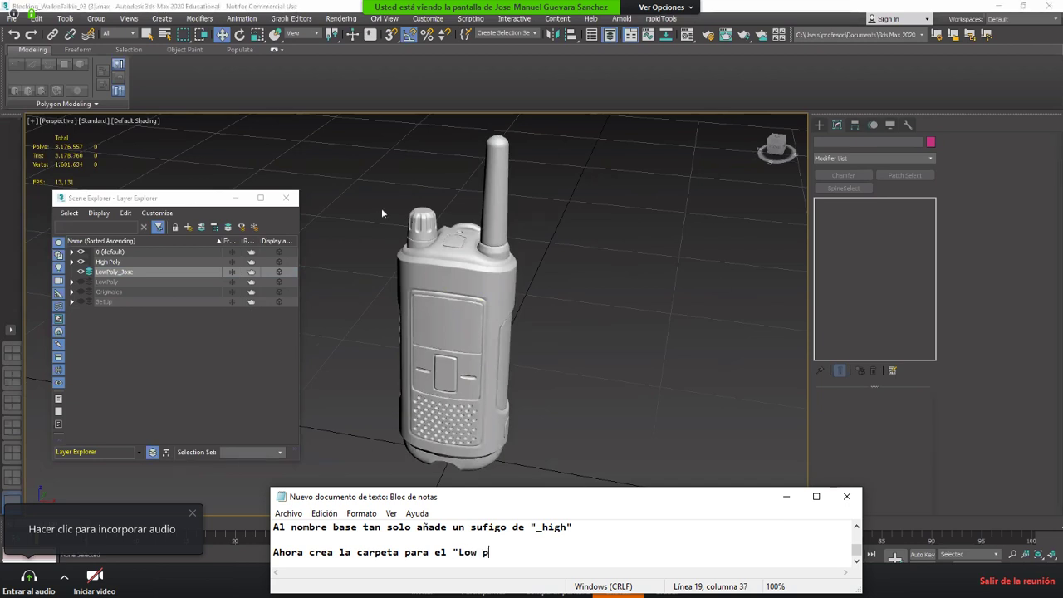
pyautogui.write('oly"...')
pyautogui.press('Return')
pyautogui.press('Return')
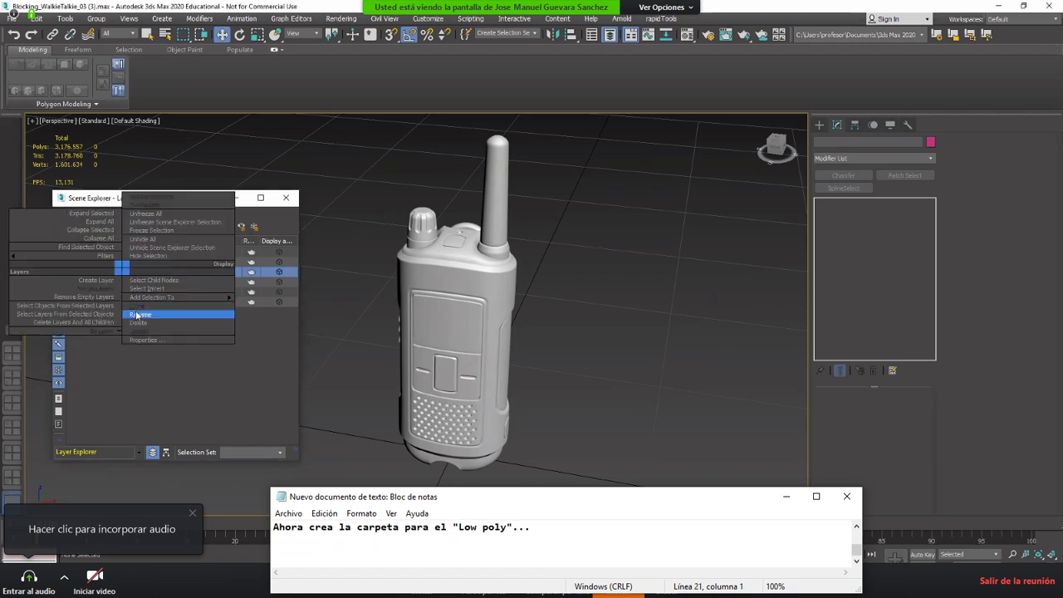
# Step: Reopen the new low-poly layer's name for editing, confirm it, and clear the layer selection
pyautogui.click(128, 313)
pyautogui.press('Return')
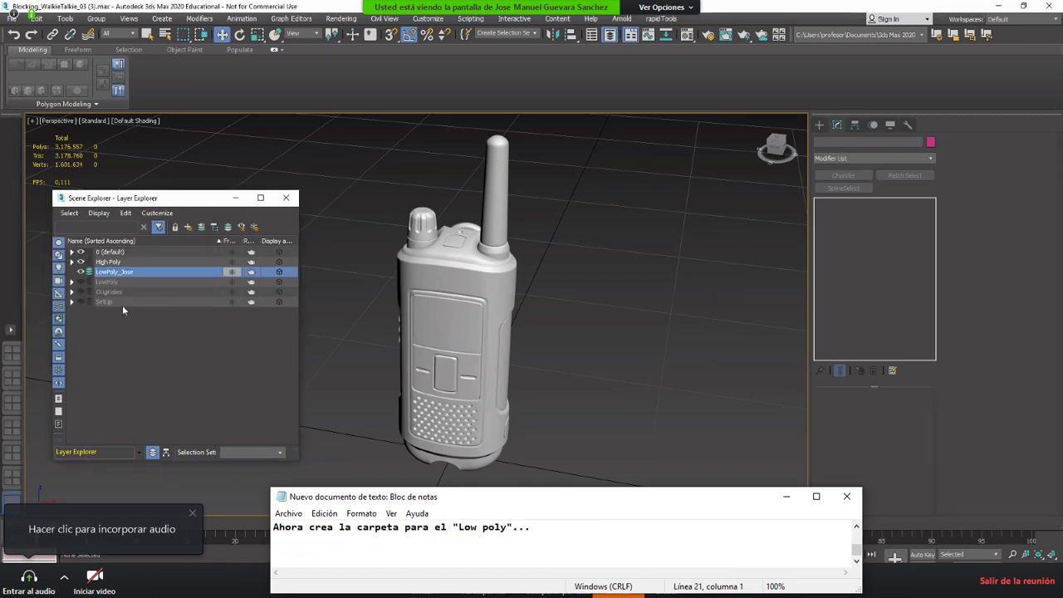
pyautogui.click(565, 249)
pyautogui.keyDown('alt'); pyautogui.moveTo(539, 267); pyautogui.dragTo(814, 178, button='middle'); pyautogui.keyUp('alt')
pyautogui.scroll(3, 501, 239)
pyautogui.scroll(-4, 537, 255)
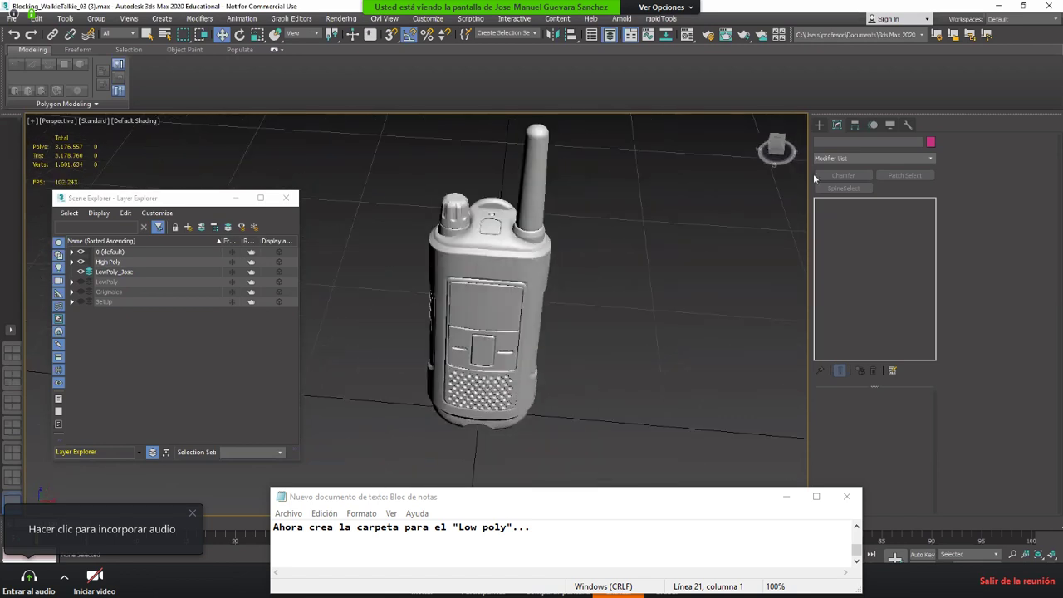
# Step: Bring up the standard primitives for creation and write "Trucos para optimizar..." in the notes
pyautogui.click(819, 124)
pyautogui.moveTo(569, 233); pyautogui.dragTo(510, 213, button='middle')
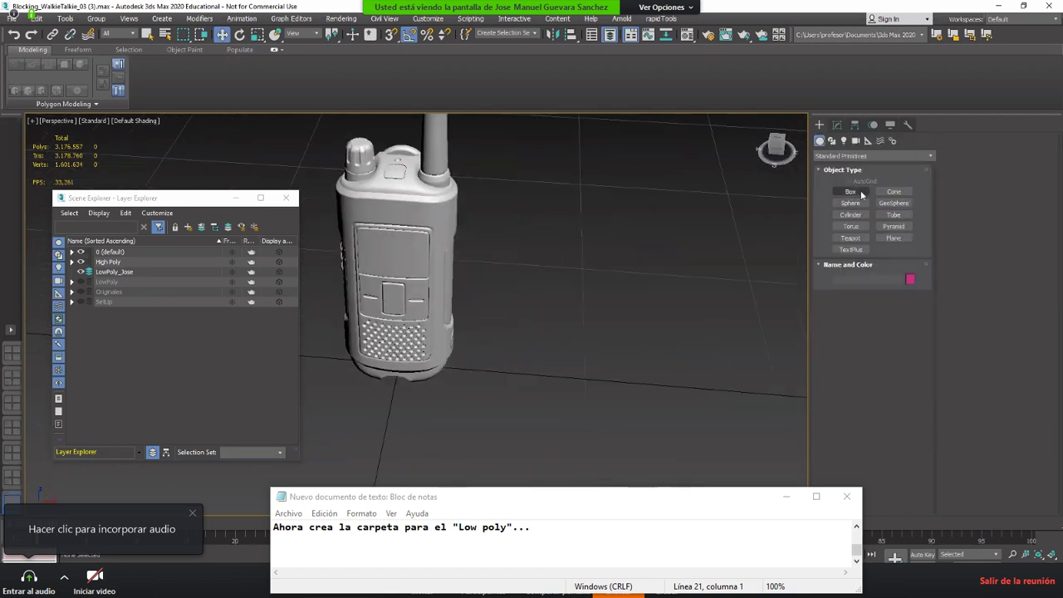
pyautogui.click(850, 191)
pyautogui.rightClick(529, 279)
pyautogui.keyDown('alt'); pyautogui.moveTo(529, 279); pyautogui.dragTo(507, 190, button='middle'); pyautogui.keyUp('alt')
pyautogui.write('Re')
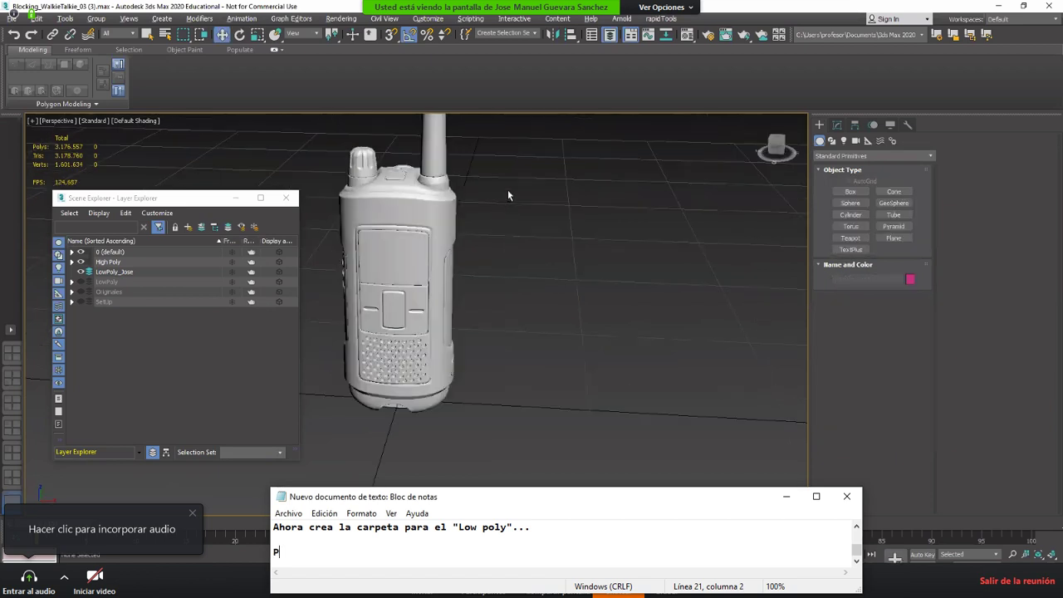
pyautogui.press('BackSpace')
pyautogui.press('BackSpace')
pyautogui.write('Truc')
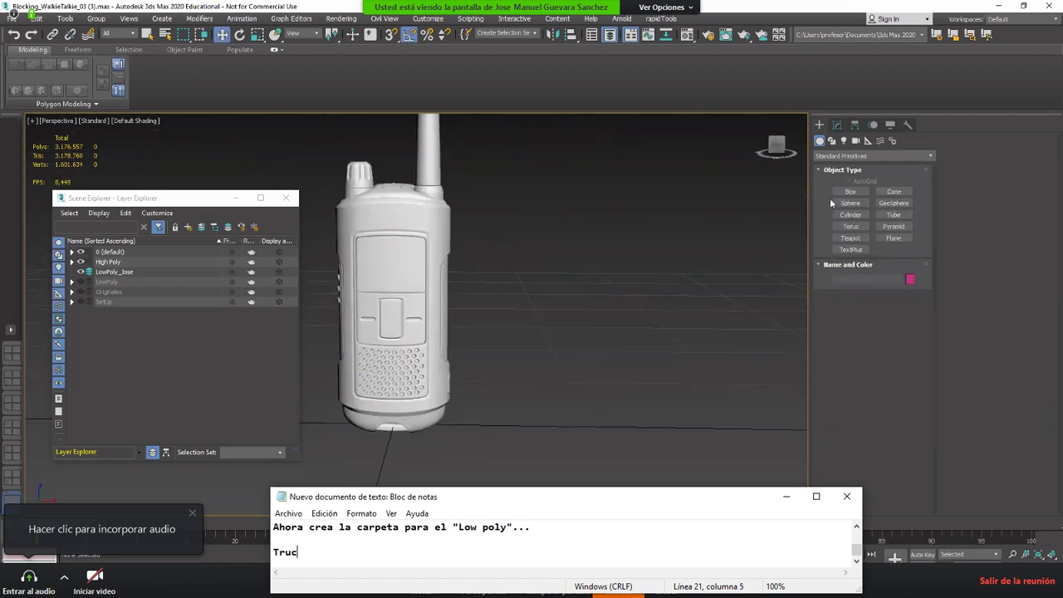
pyautogui.write('os para opti')
pyautogui.write('mizar...')
# Step: Draw a box about 7.2 × 12.1 × 11.2 cm beside the walkie-talkie and continue the note with "lo primordial es que la silut"
pyautogui.moveTo(434, 281); pyautogui.dragTo(640, 387)
pyautogui.click(639, 205)
pyautogui.write('1')
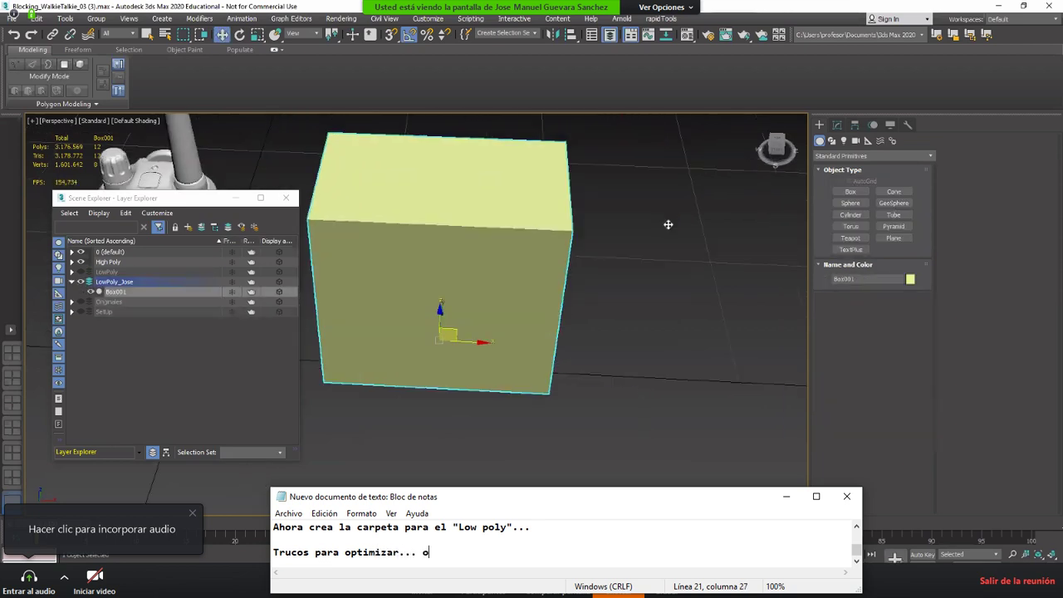
pyautogui.write('o primord')
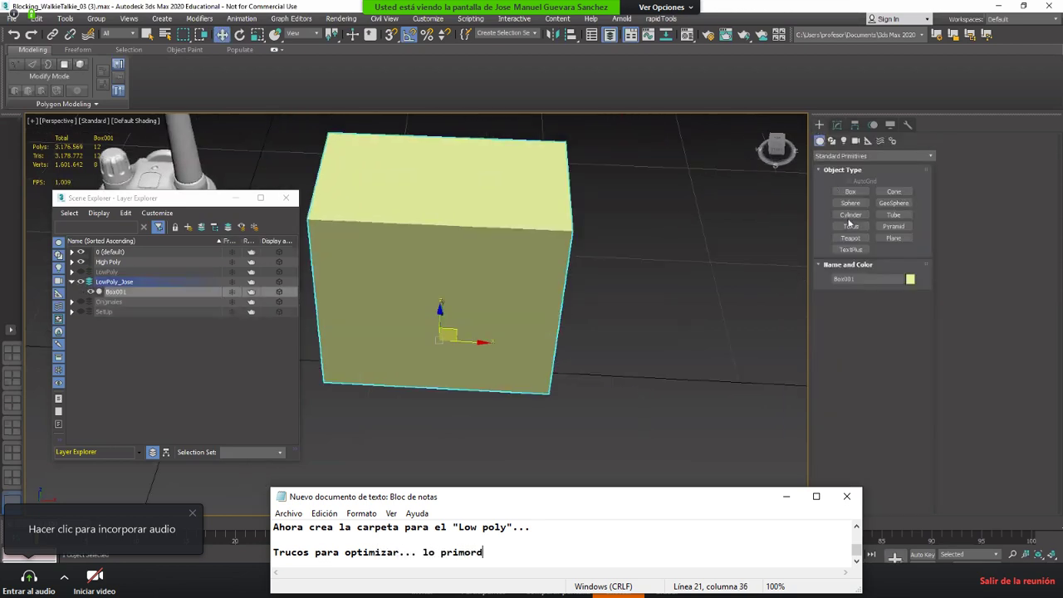
pyautogui.write('ial es que la silut')
# Step: Draw an 8-sided cylinder about 4.6 cm in radius and 11.2 cm high beside the box, and continue the note with "ea se mantenga..."
pyautogui.scroll(3, 600, 265)
pyautogui.moveTo(600, 265); pyautogui.dragTo(449, 241, button='middle')
pyautogui.moveTo(628, 334); pyautogui.dragTo(673, 387)
pyautogui.write('ea se ')
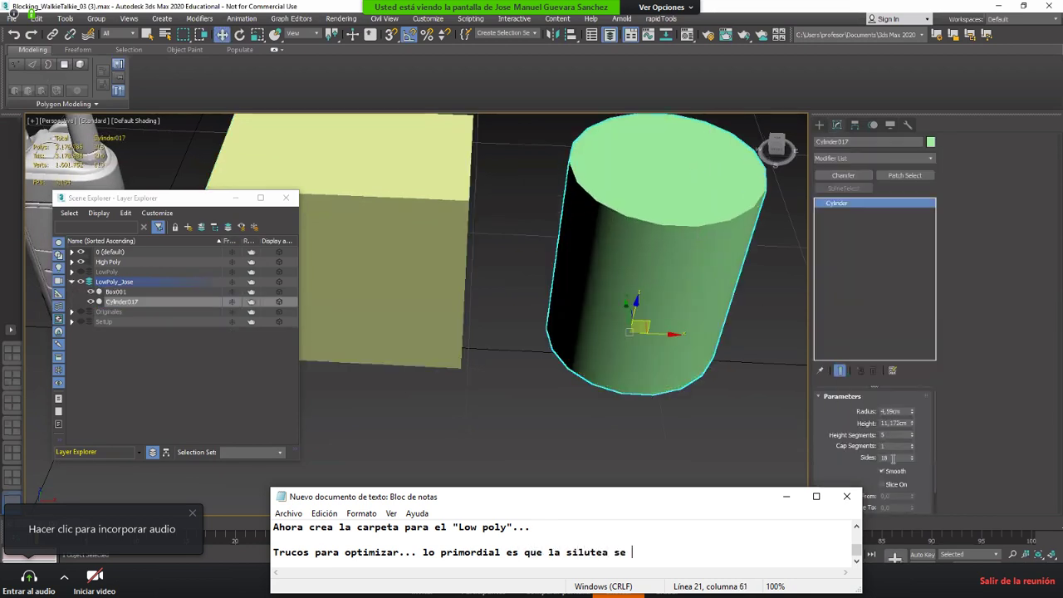
pyautogui.write('mantenga...')
pyautogui.press('Return')
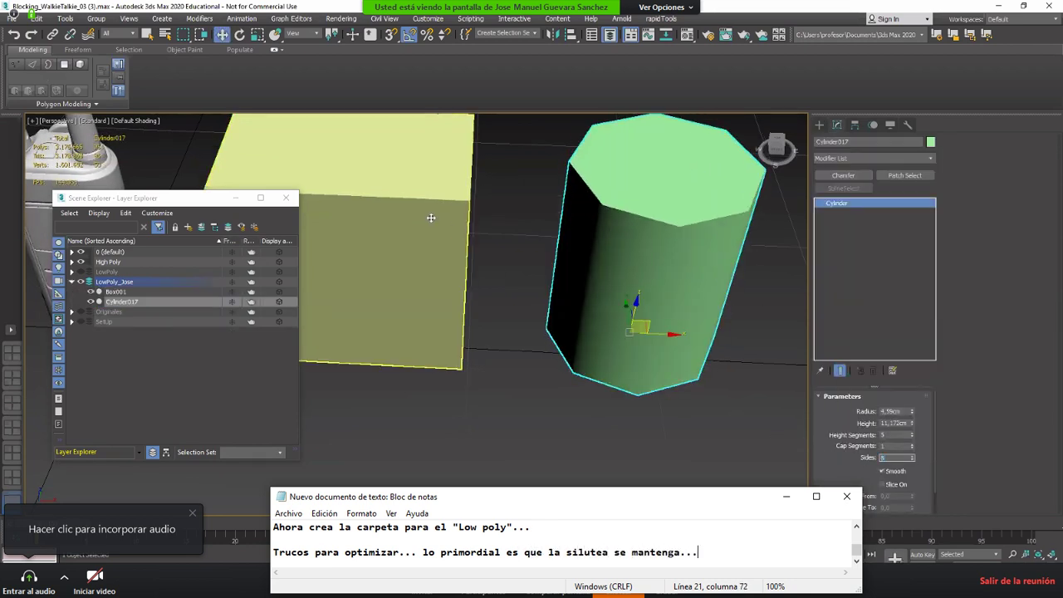
# Step: Select the box with edged faces displayed and open the list of available modifiers
pyautogui.click(430, 218)
pyautogui.moveTo(503, 258); pyautogui.dragTo(531, 225, button='middle')
pyautogui.press('F4')
pyautogui.moveTo(596, 213); pyautogui.dragTo(629, 204, button='middle')
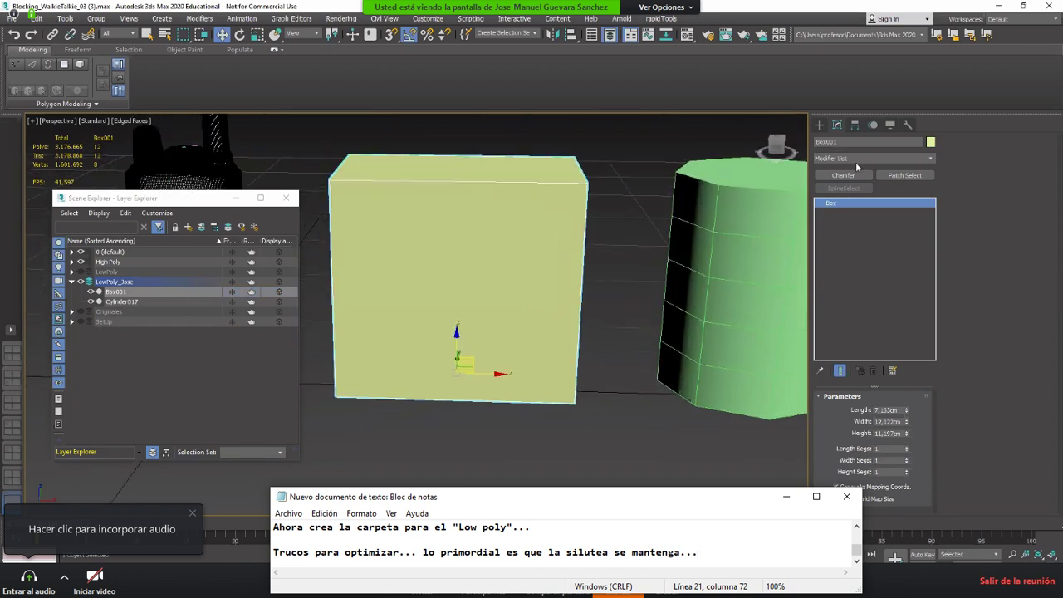
pyautogui.click(851, 156)
# Step: Correct the misspelled word in the note to "silueta" and browse the modifiers from FFD 2x2x2 without applying one
pyautogui.press('Left')
pyautogui.press('Left')
pyautogui.press('Left')
pyautogui.press('Left')
pyautogui.press('Left')
pyautogui.press('Left')
pyautogui.press('Left')
pyautogui.press('Left')
pyautogui.press('Left')
pyautogui.press('Left')
pyautogui.press('Left')
pyautogui.press('Left')
pyautogui.press('Left')
pyautogui.press('Left')
pyautogui.press('Left')
pyautogui.press('Left')
pyautogui.press('Left')
pyautogui.press('Left')
pyautogui.press('f')
pyautogui.press('f')
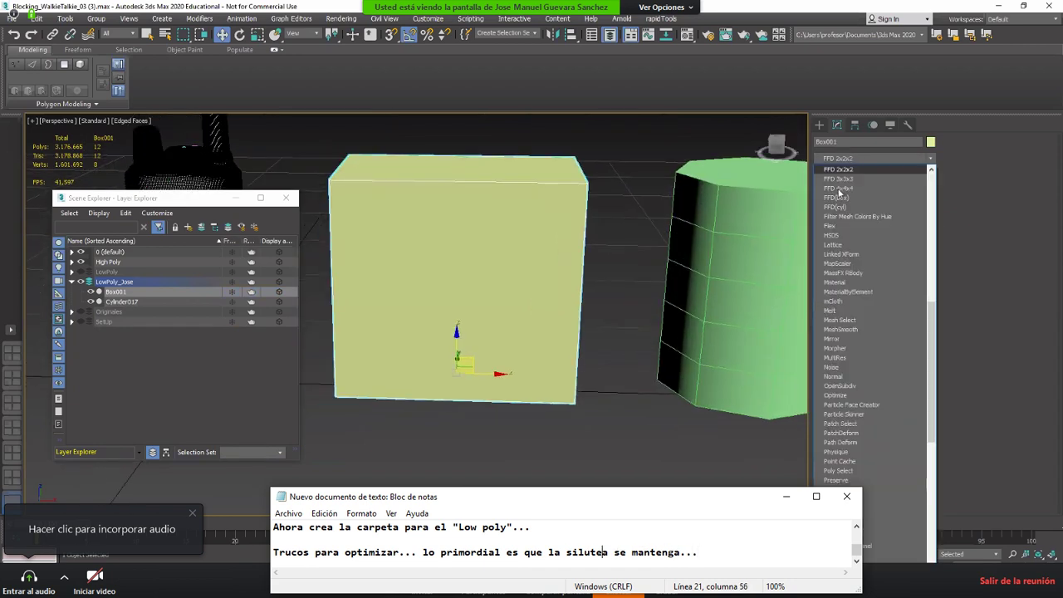
pyautogui.write('e')
pyautogui.press('BackSpace')
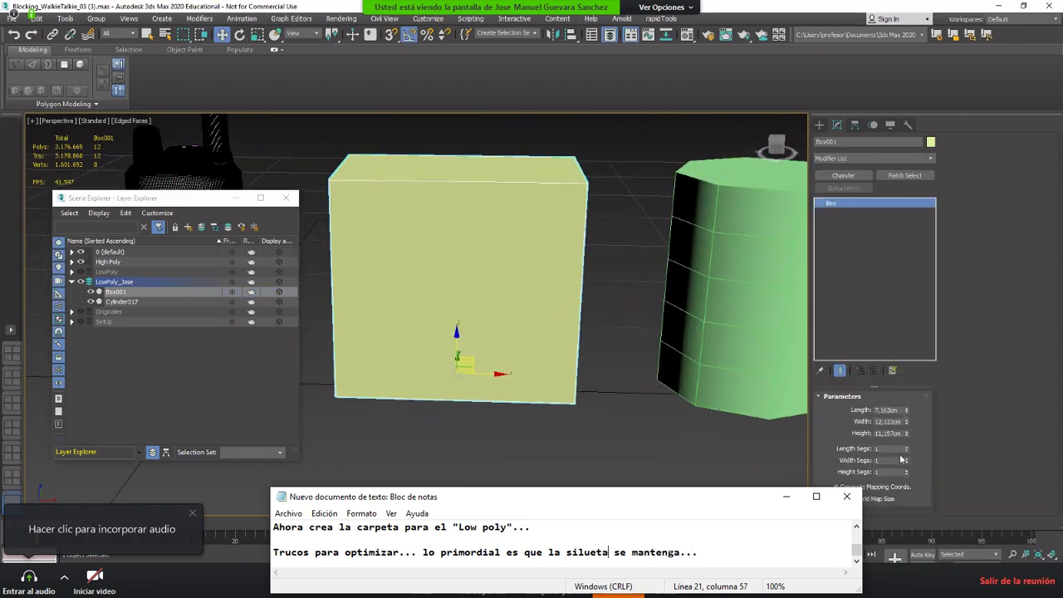
# Step: Set the box's width segments to 19 and add two line breaks below the note
pyautogui.write('.')
pyautogui.press('Return')
pyautogui.press('Return')
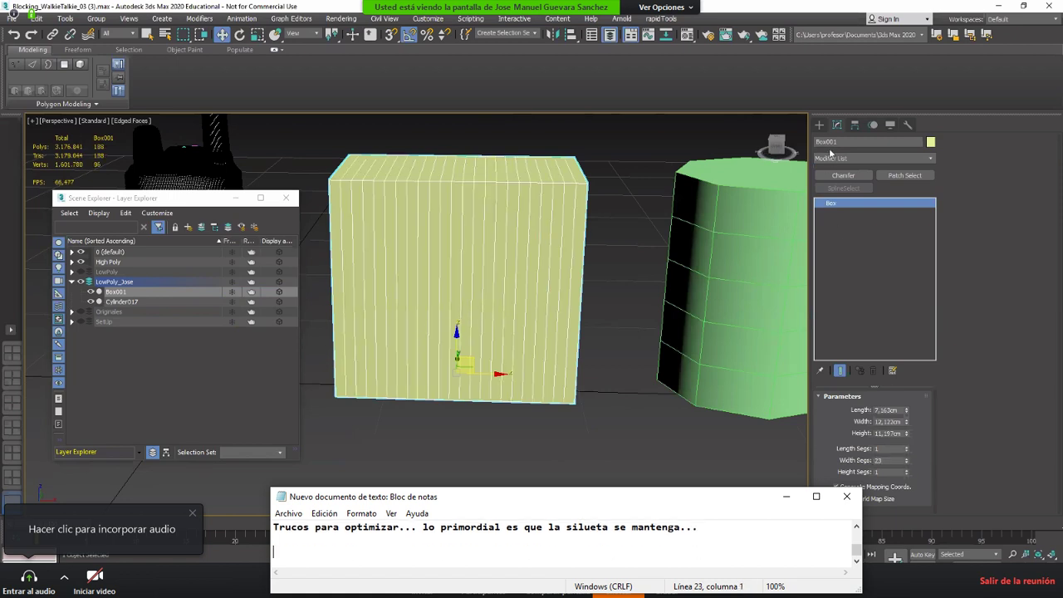
pyautogui.moveTo(907, 462); pyautogui.dragTo(870, 313)
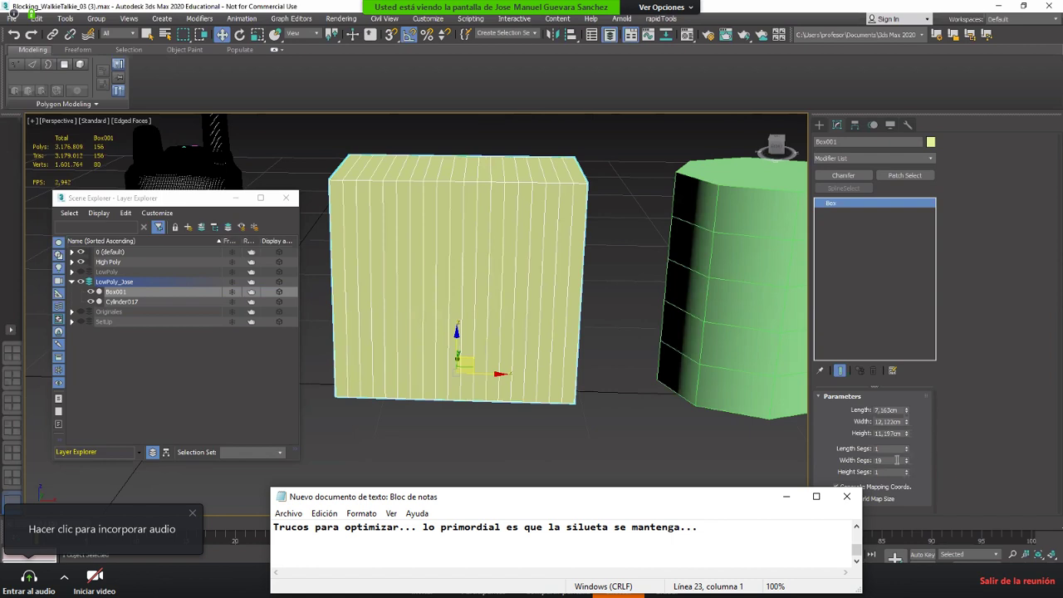
# Step: Set the box's width segments to 12 and apply an FFD 3x3x3 modifier to it
pyautogui.press('Return')
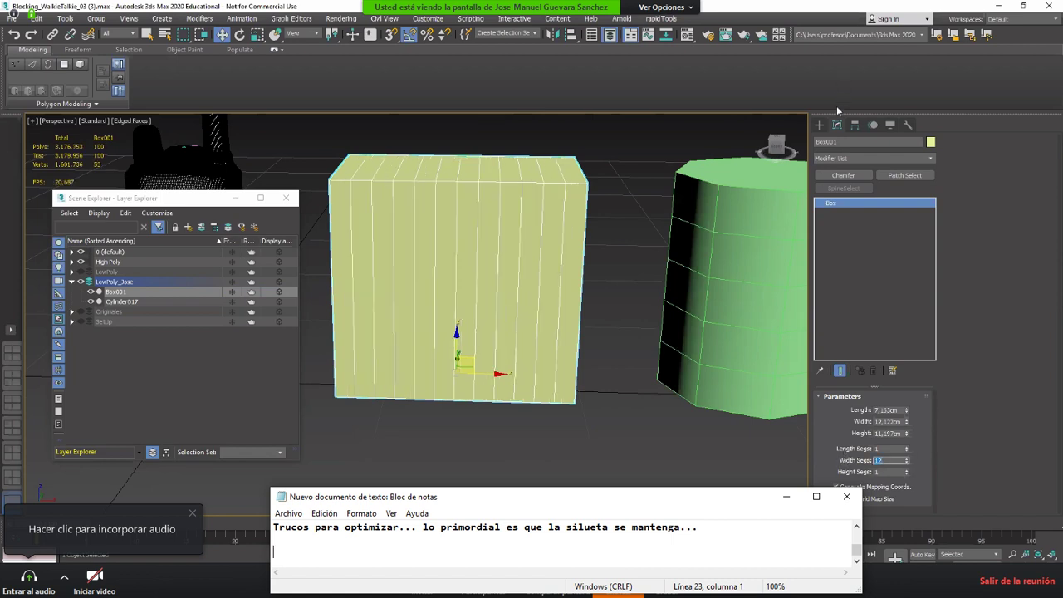
pyautogui.click(843, 157)
pyautogui.click(843, 158)
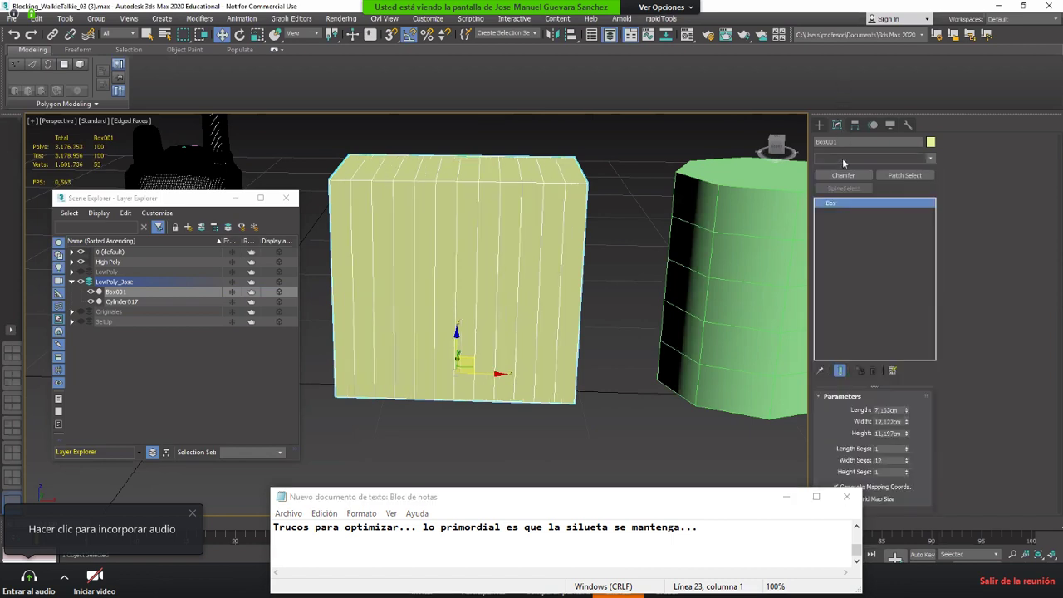
pyautogui.click(843, 158)
pyautogui.click(842, 158)
pyautogui.click(843, 158)
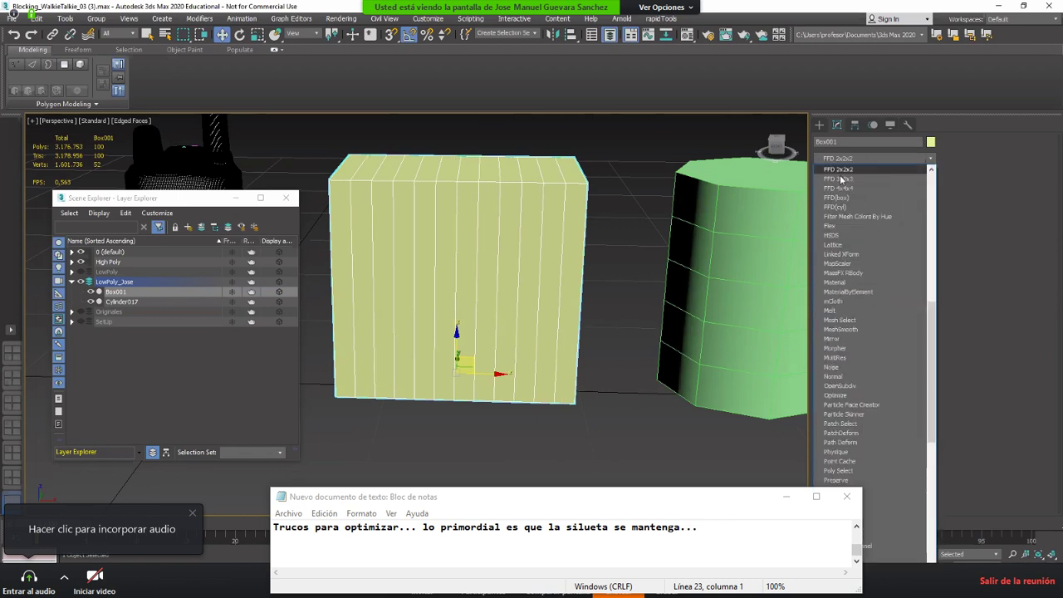
pyautogui.click(840, 178)
# Step: Pull the lattice's bottom middle control points downward to give the box a curved underside
pyautogui.keyDown('alt'); pyautogui.moveTo(482, 299); pyautogui.dragTo(487, 273, button='middle'); pyautogui.keyUp('alt')
pyautogui.scroll(-4, 487, 274)
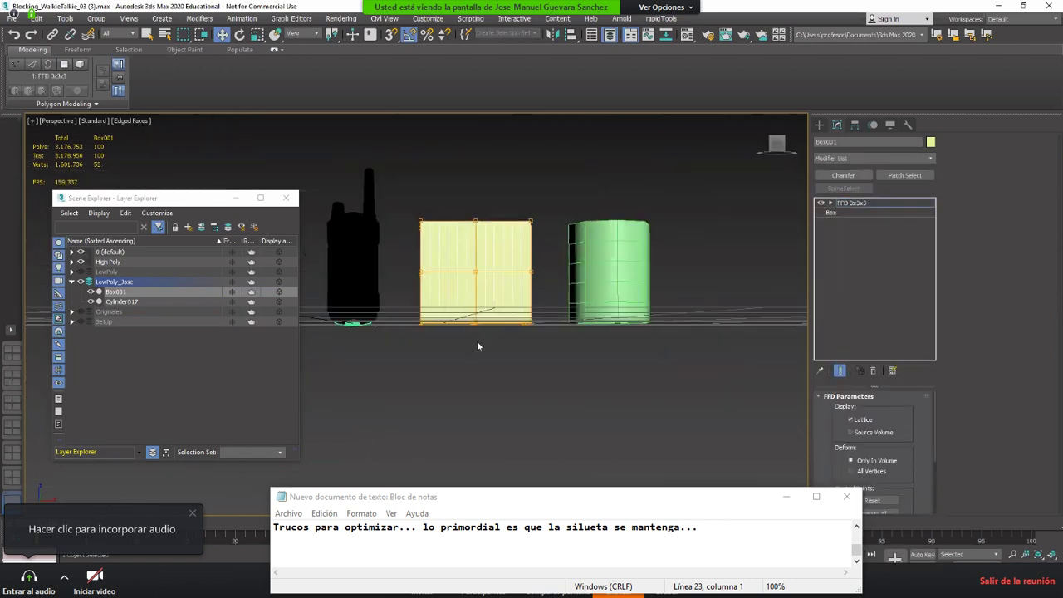
pyautogui.moveTo(472, 312); pyautogui.dragTo(486, 397)
pyautogui.keyDown('alt'); pyautogui.moveTo(477, 374); pyautogui.dragTo(471, 333, button='middle'); pyautogui.keyUp('alt')
pyautogui.scroll(4, 471, 334)
# Step: Convert the deformed box to an Editable Poly
pyautogui.rightClick(561, 250)
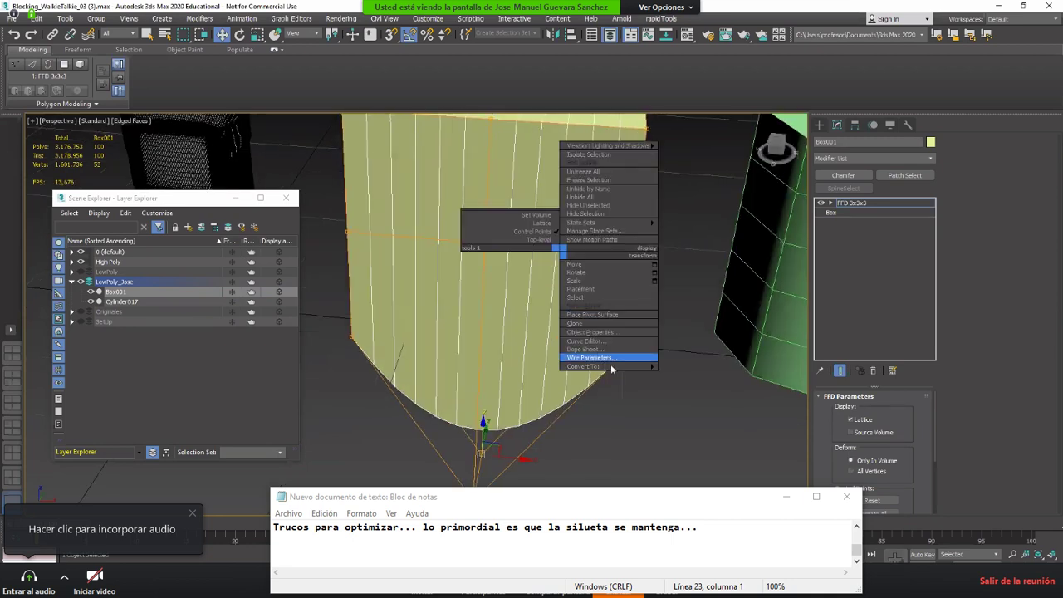
pyautogui.moveTo(606, 366)
pyautogui.click(677, 375)
pyautogui.scroll(-5, 566, 240)
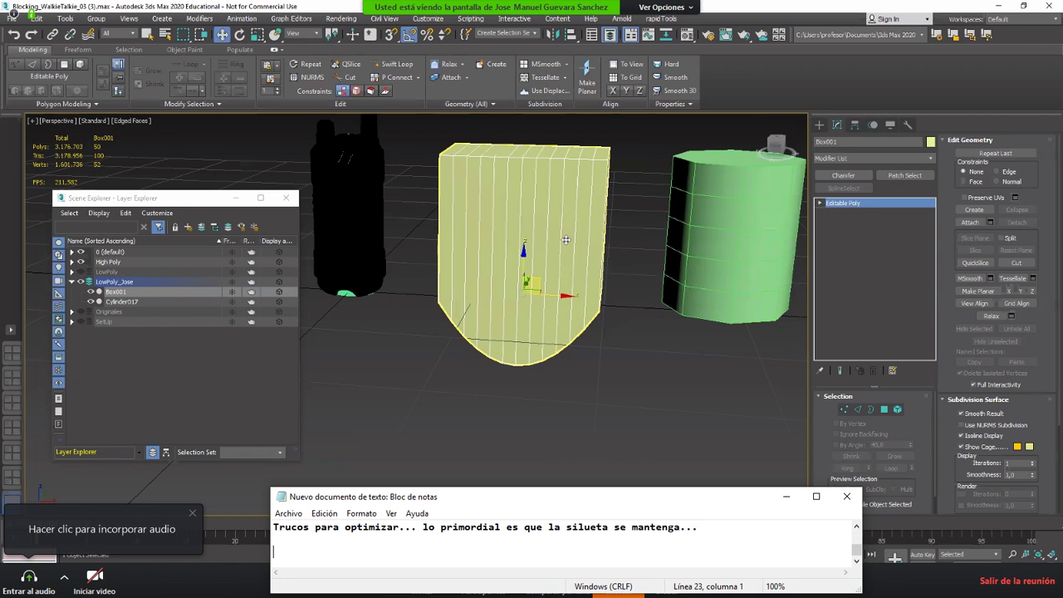
# Step: Begin a new note line with "Respecto a los elementos curvos", removing the mistyped characters
pyautogui.write('o')
pyautogui.keyDown('alt'); pyautogui.moveTo(531, 300); pyautogui.dragTo(475, 293, button='middle'); pyautogui.keyUp('alt')
pyautogui.write('s')
pyautogui.press('BackSpace')
pyautogui.press('BackSpace')
pyautogui.press('BackSpace')
pyautogui.scroll(4, 504, 318)
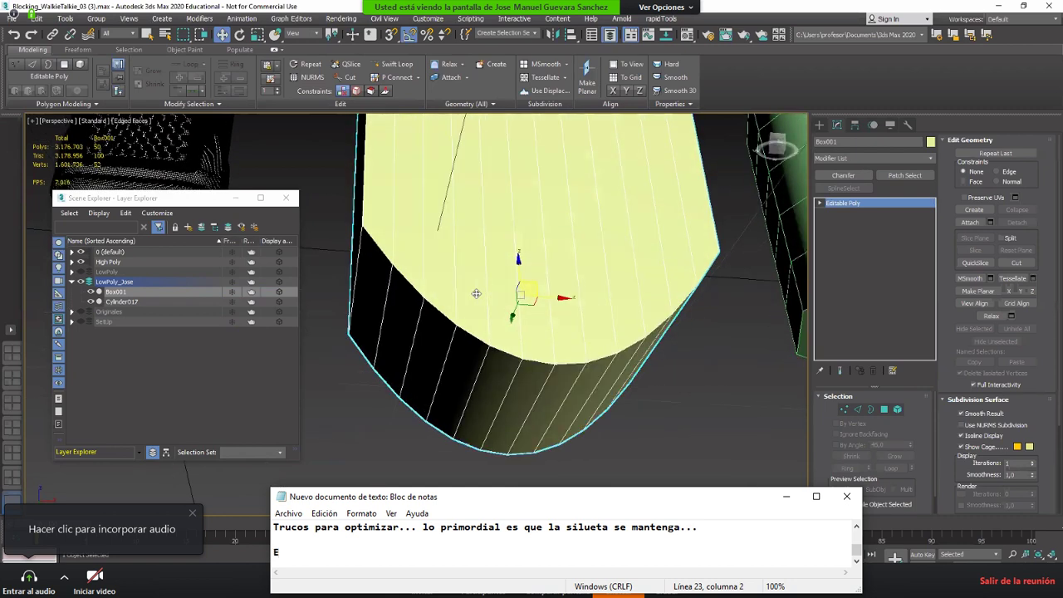
pyautogui.keyDown('alt'); pyautogui.moveTo(473, 275); pyautogui.dragTo(430, 179, button='middle'); pyautogui.keyUp('alt')
pyautogui.write('Respecto a')
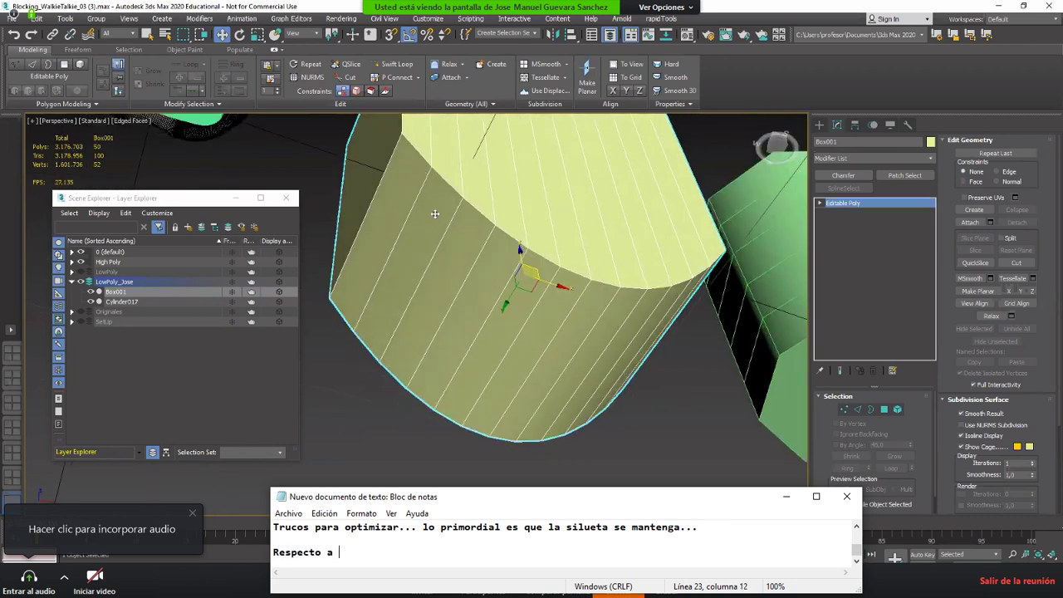
pyautogui.write(' los elementos')
pyautogui.keyDown('alt'); pyautogui.moveTo(490, 254); pyautogui.dragTo(565, 314, button='middle'); pyautogui.keyUp('alt')
pyautogui.write('curvos ')
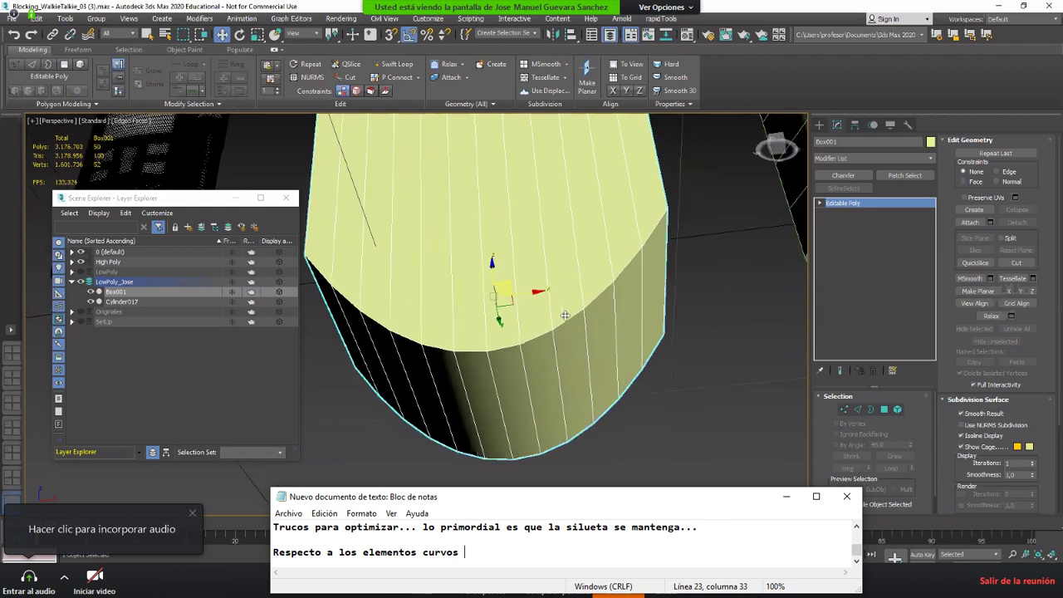
# Step: Select an edge on the box's curved underside with the Edge constraint, and continue the note with "todas las aristas tienen que estar proporcionadas"
pyautogui.write('2todas las arista')
pyautogui.click(612, 293)
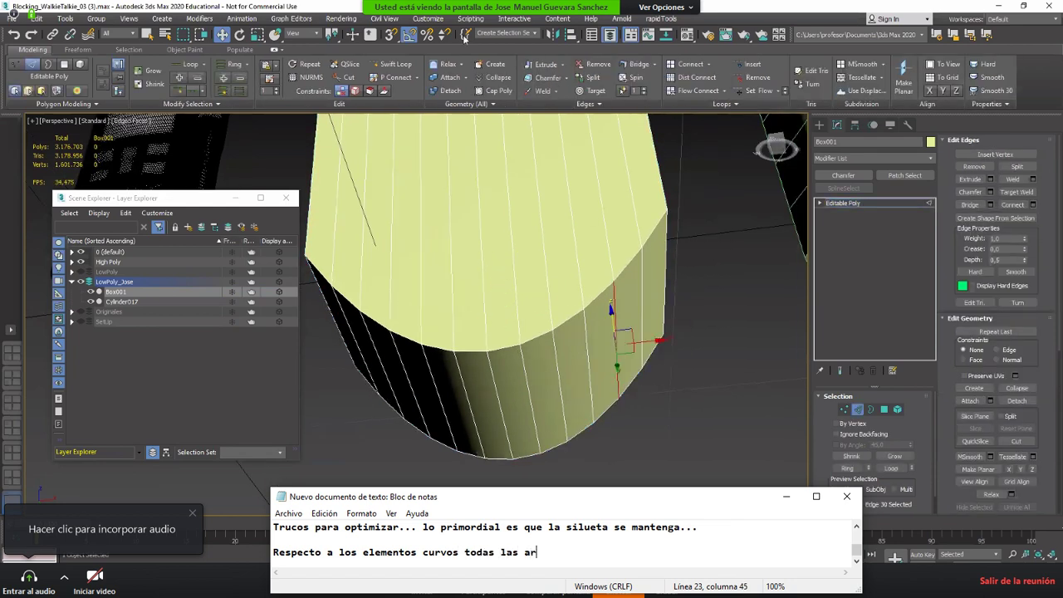
pyautogui.write('s tienen que esta')
pyautogui.click(354, 90)
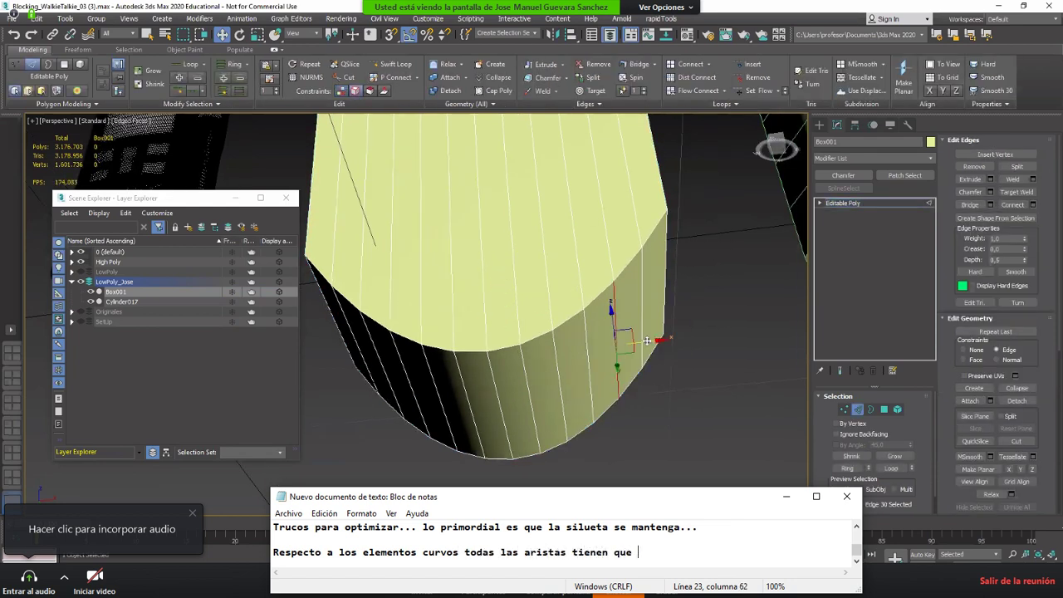
pyautogui.write('r p')
pyautogui.keyDown('alt'); pyautogui.moveTo(623, 296); pyautogui.dragTo(584, 375, button='middle'); pyautogui.keyUp('alt')
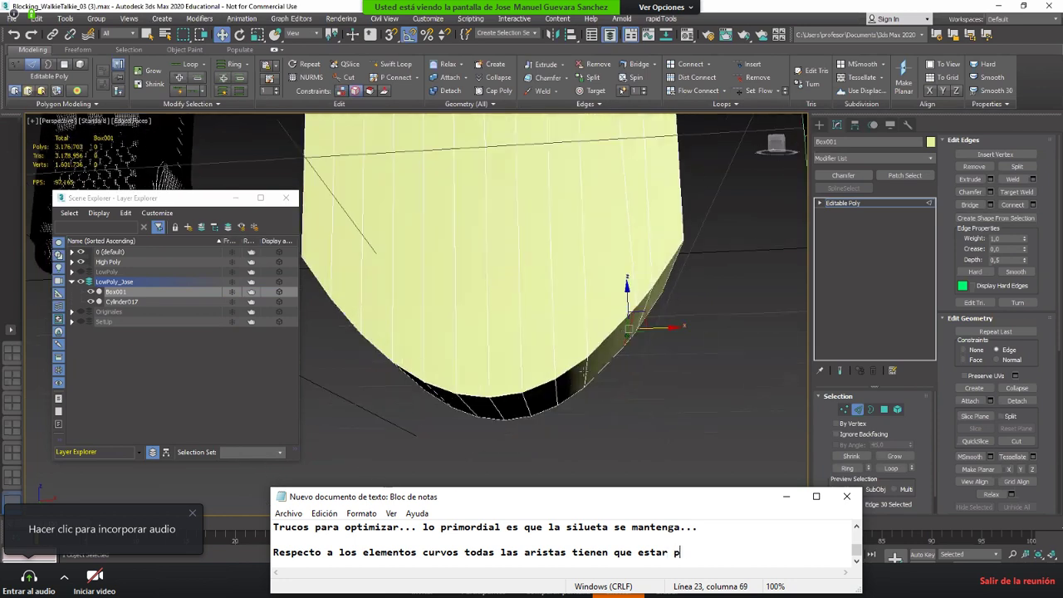
pyautogui.write('roporcionadas')
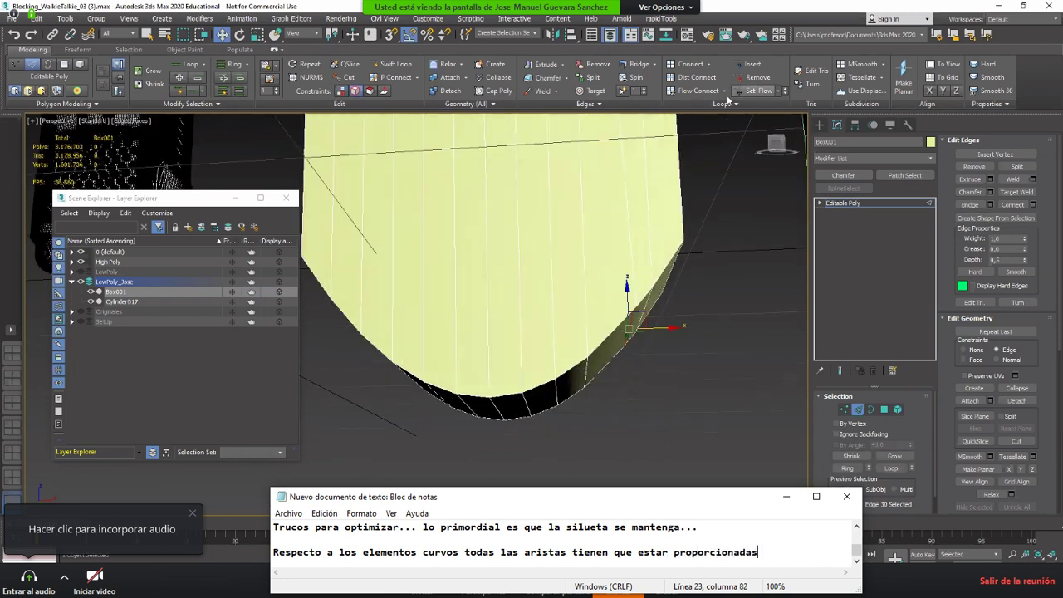
# Step: Slide the selected edge along the curve and finish the sentence with "para mantener la forma de la curva..."
pyautogui.write(' para mantener')
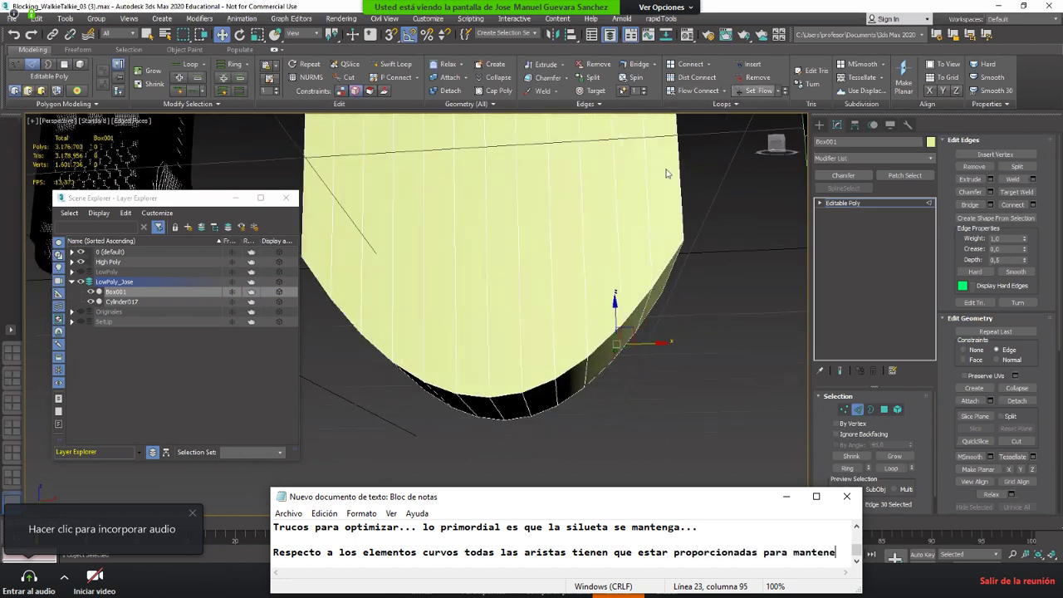
pyautogui.press('Return')
pyautogui.write('la forma d')
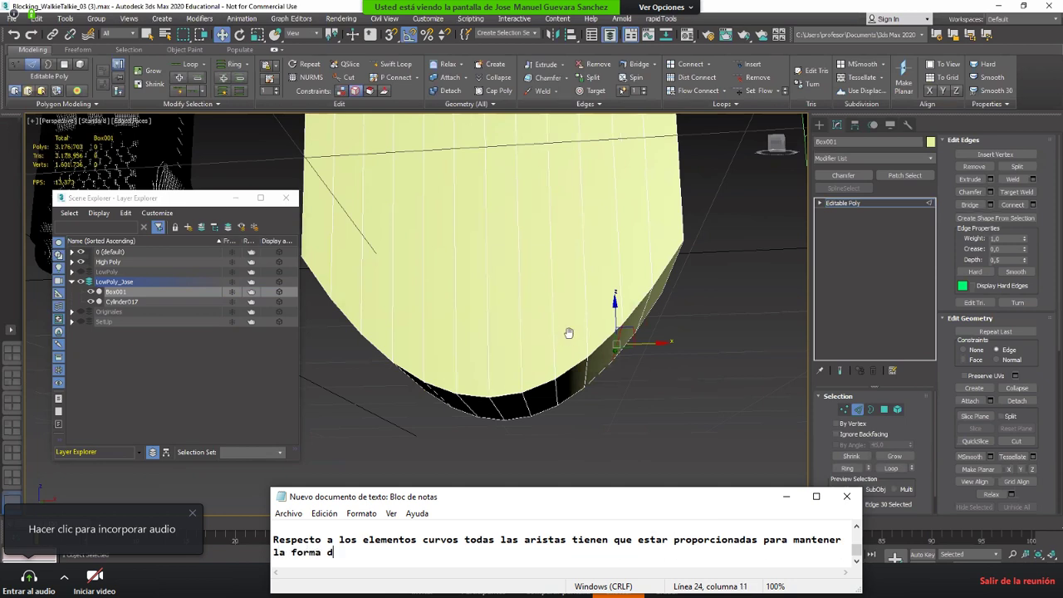
pyautogui.write('e la curva...')
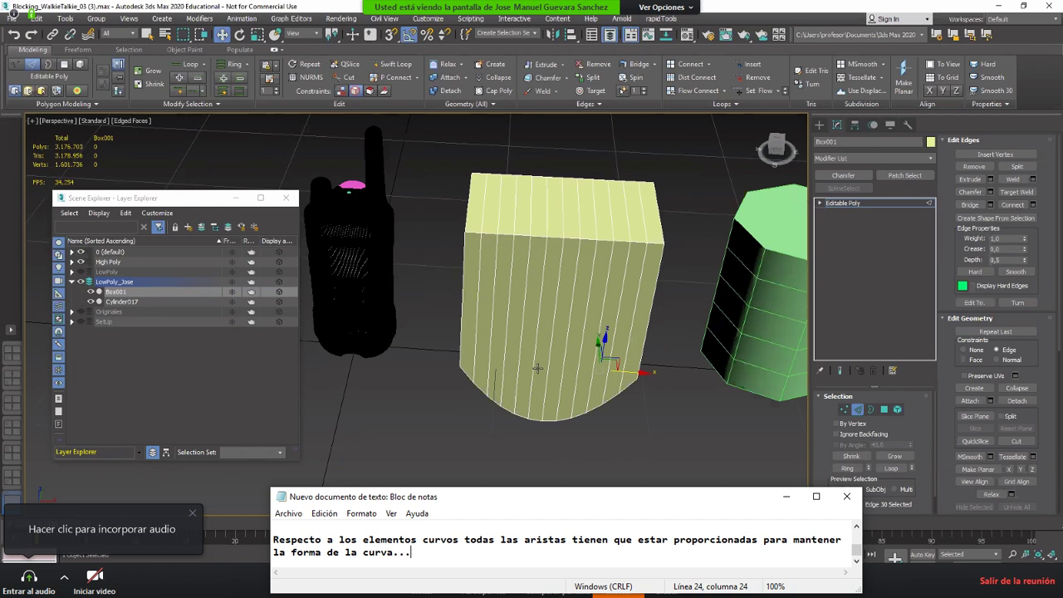
# Step: Start a new note paragraph with "A la hora de optimizar se puede hacer de varias maneras... viendo" and switch the box to vertex editing
pyautogui.press('Return')
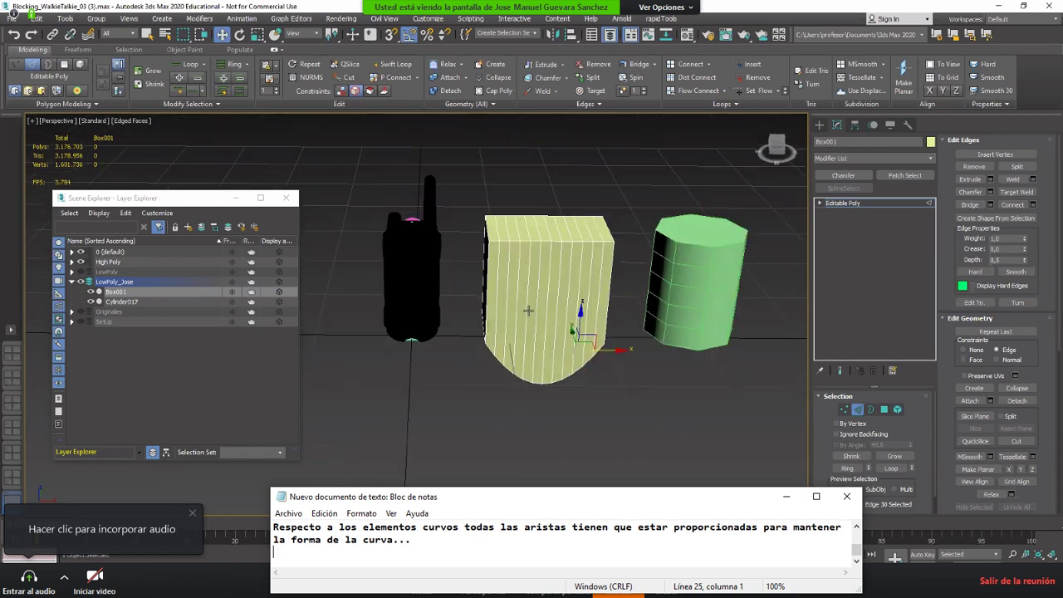
pyautogui.press('Return')
pyautogui.write('A la h')
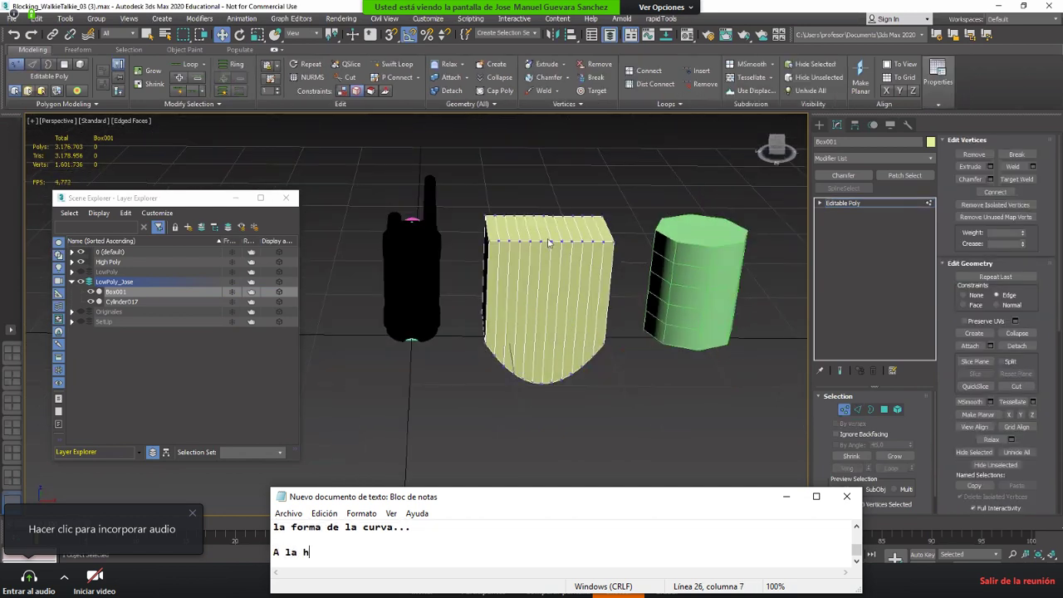
pyautogui.write('ora de optimiza')
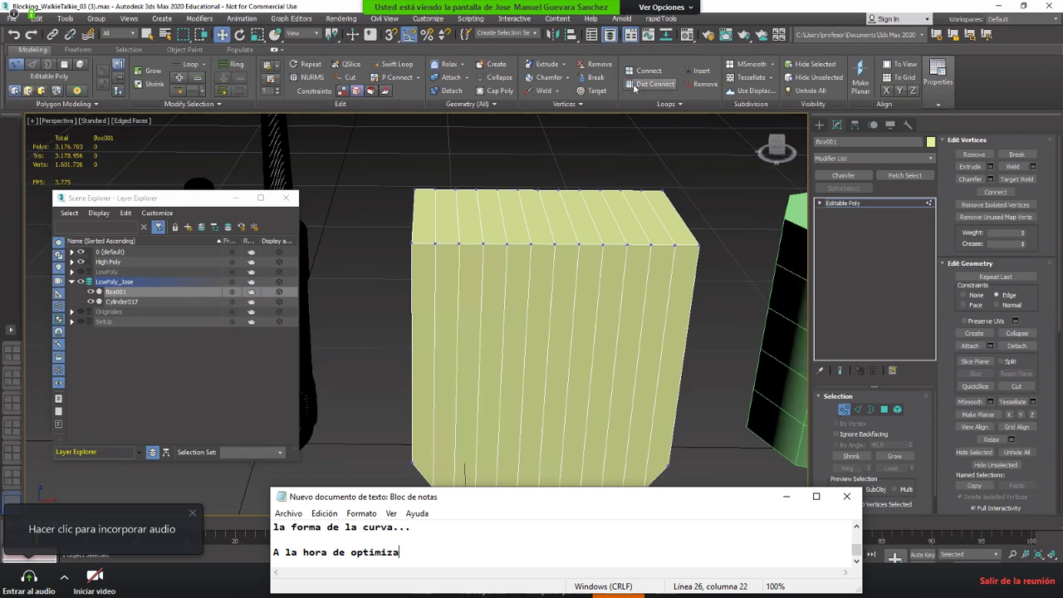
pyautogui.write('r se puede hacer')
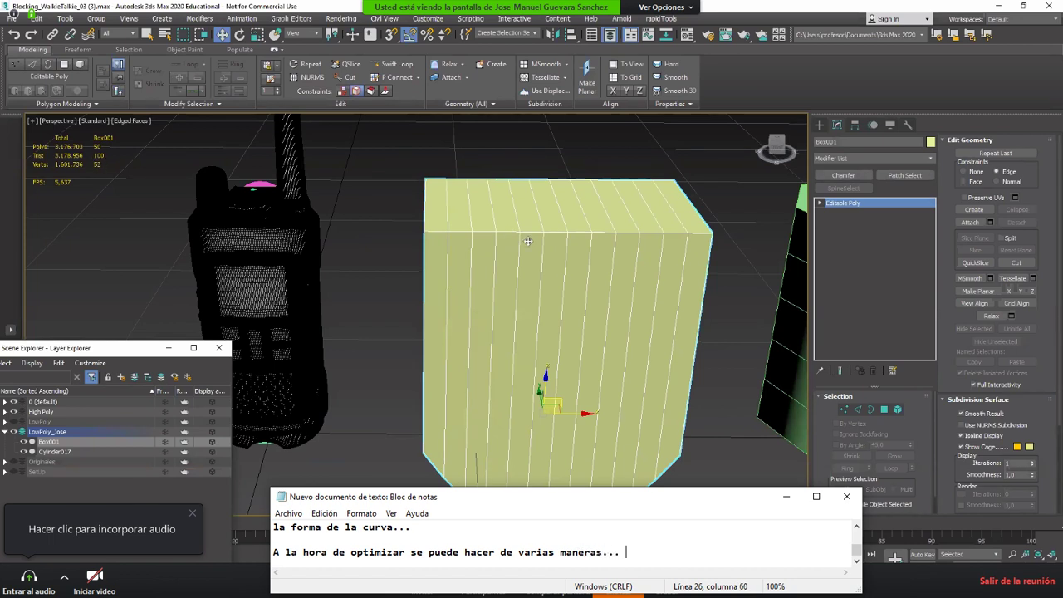
pyautogui.write('de varias maneras... viendo')
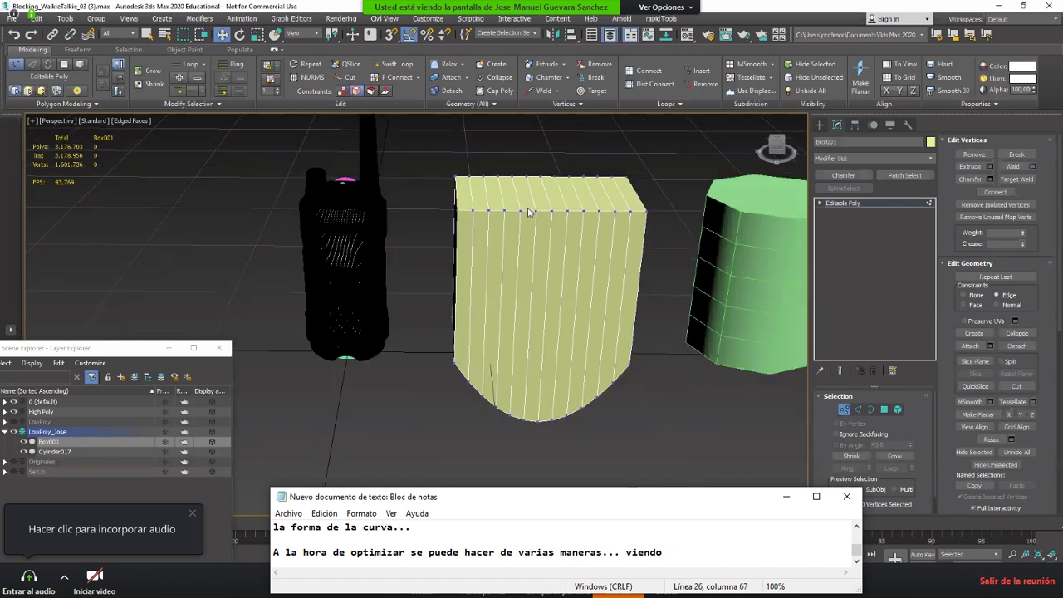
# Step: Continue the note with "el numero de triangulos para ver cual funciona mejor..." and add an Edit Poly modifier to the box
pyautogui.write(' el nu')
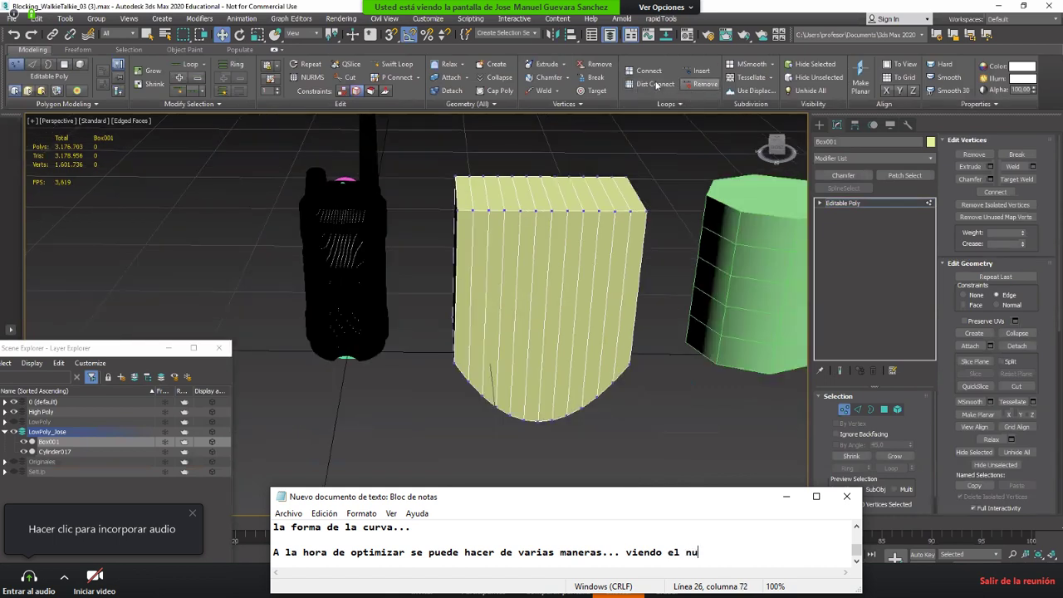
pyautogui.write('mero de r')
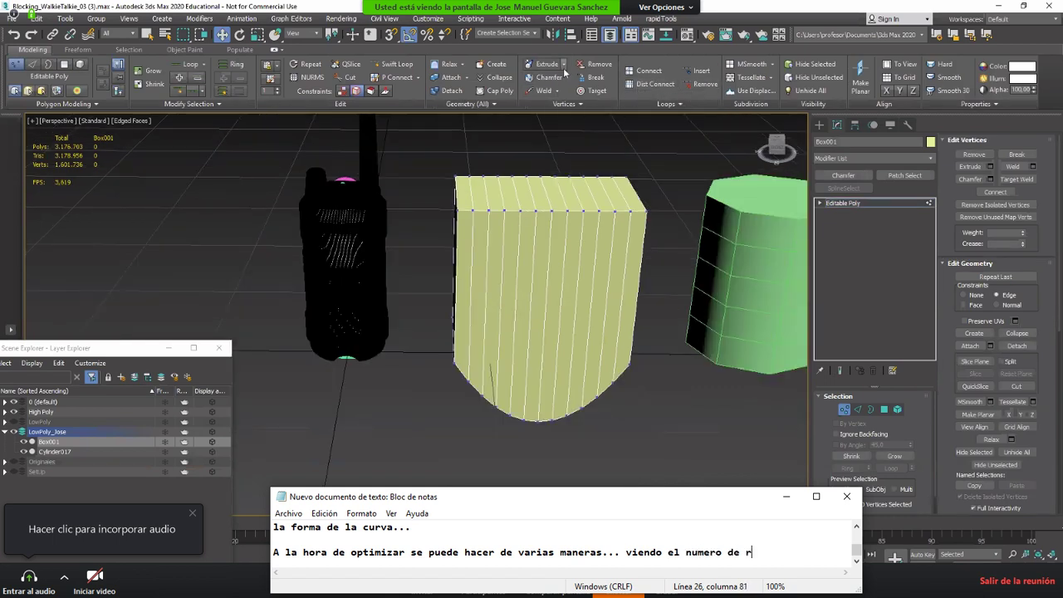
pyautogui.press('BackSpace')
pyautogui.write('triangulos par')
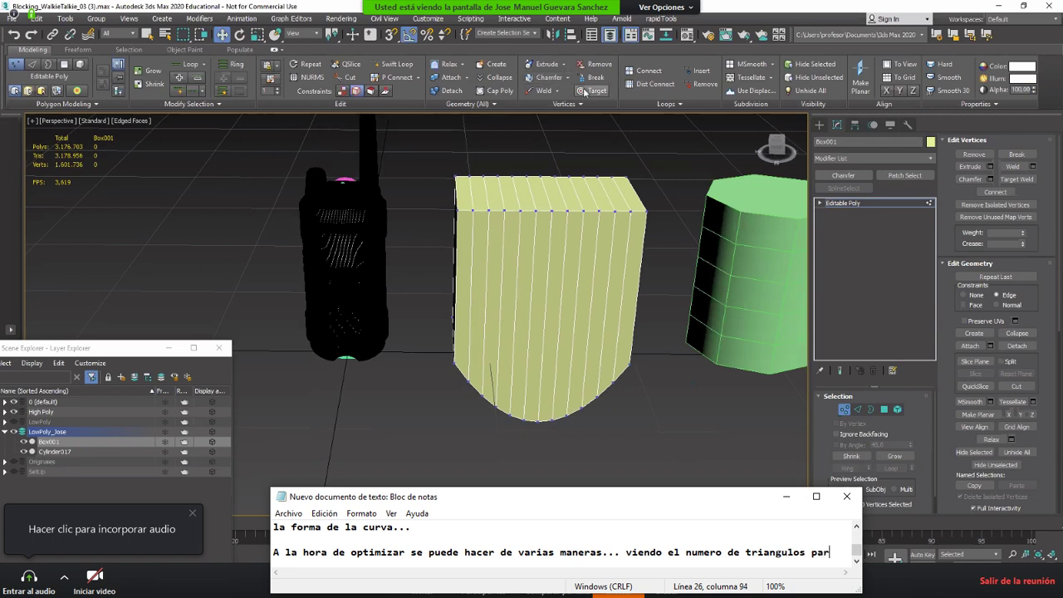
pyautogui.write('a')
pyautogui.press('Return')
pyautogui.write('ver c')
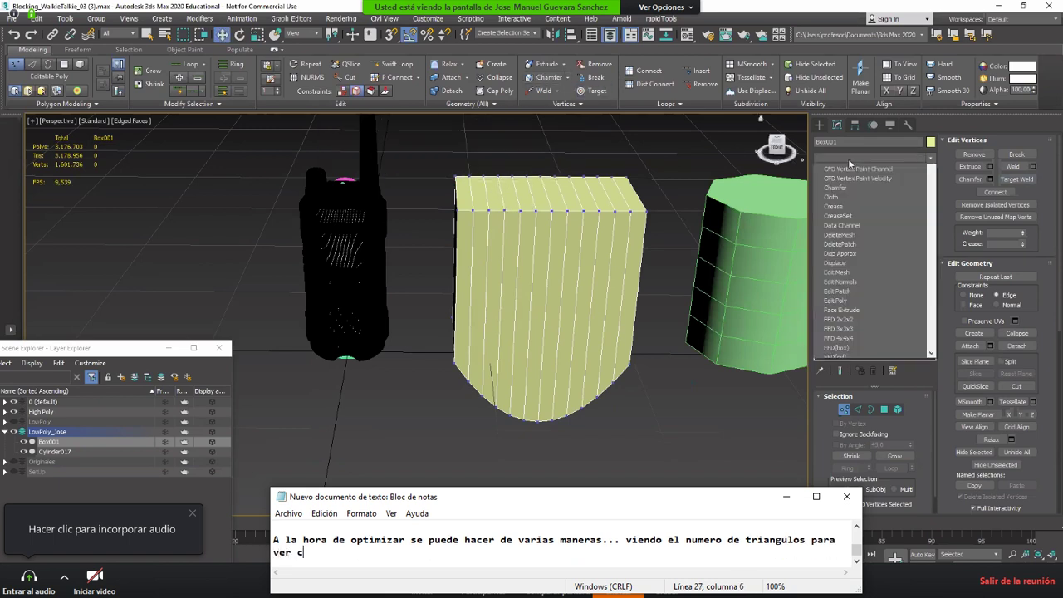
pyautogui.write('ual fun')
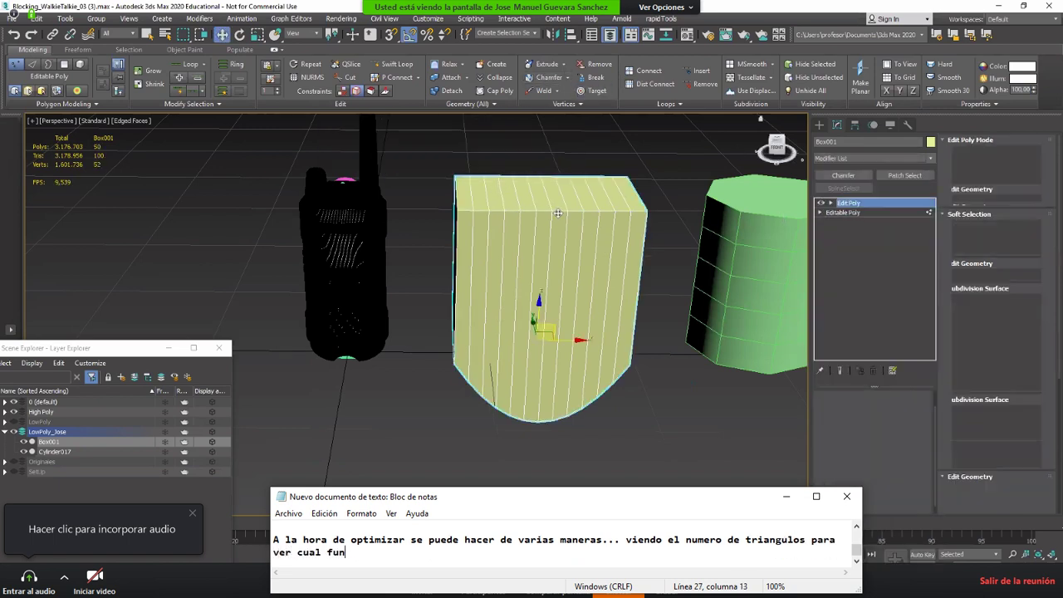
pyautogui.write('ciona mejor...')
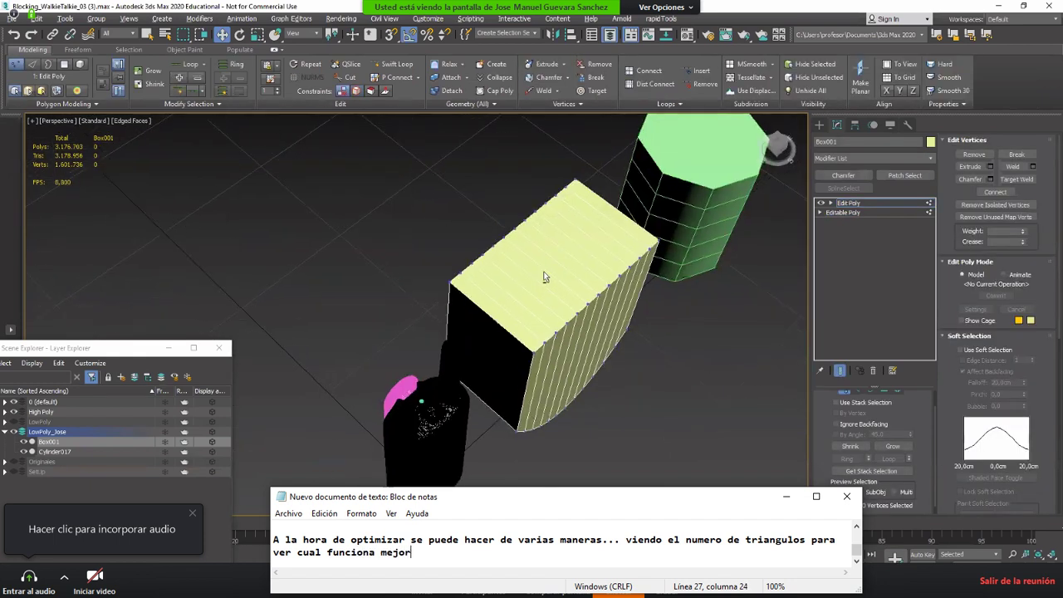
# Step: Add the paragraph "Una primera via puede ser usando el" and target-weld the vertices beside the box's upper corner onto the corner
pyautogui.press('Return')
pyautogui.press('Return')
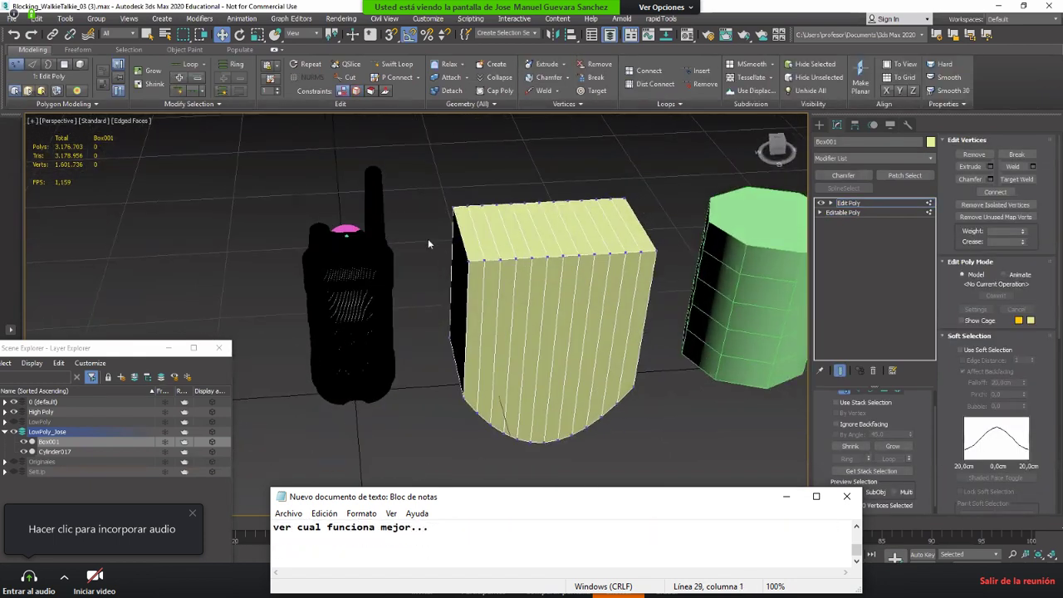
pyautogui.write('Una primera ')
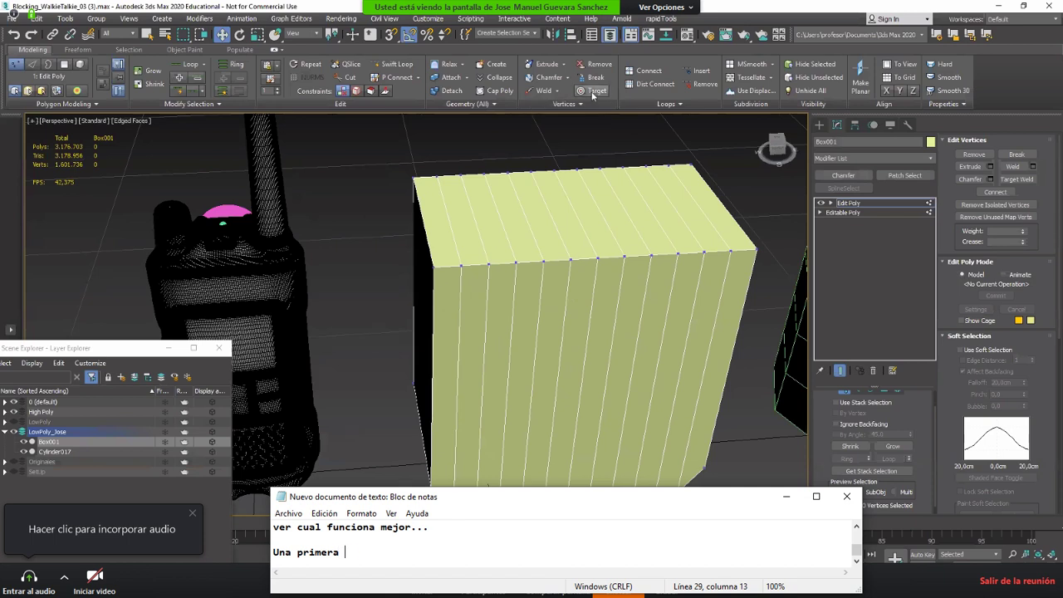
pyautogui.write('via puede s')
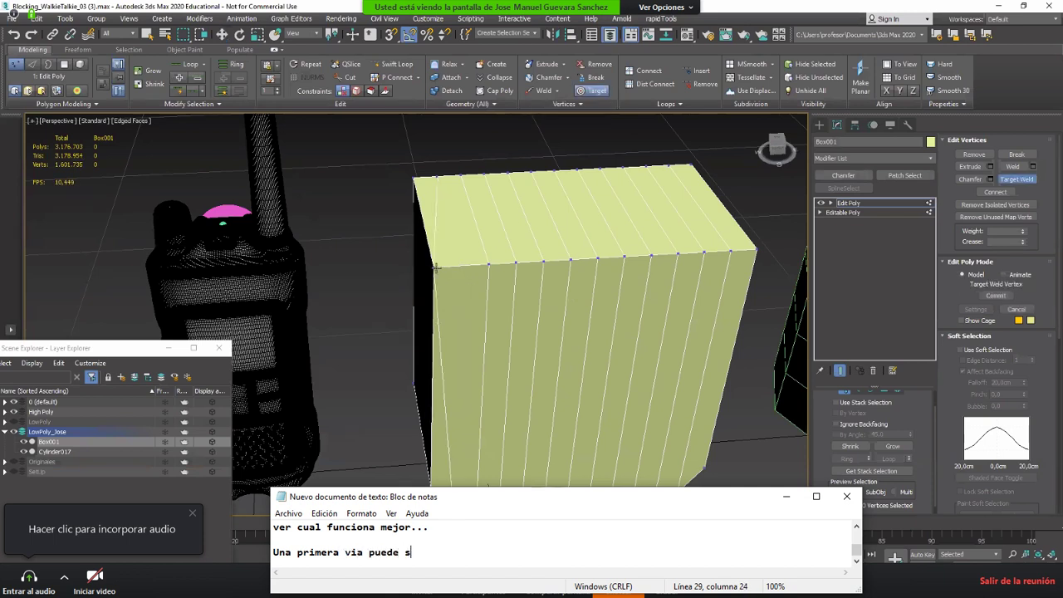
pyautogui.write('er usant')
pyautogui.press('BackSpace')
pyautogui.write('do el ')
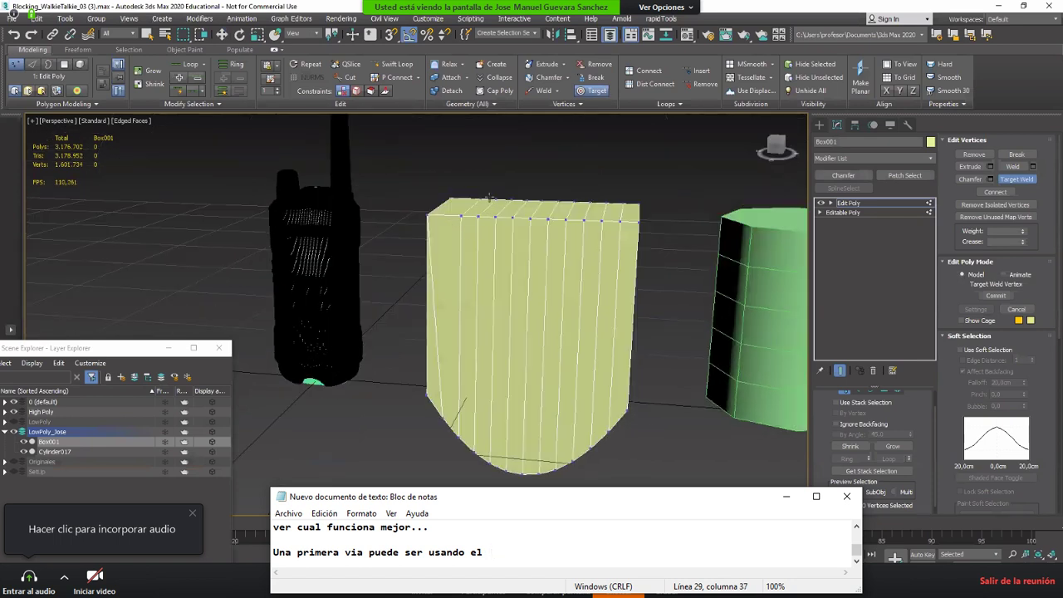
# Step: Add "target weld" in quotation marks to the note and select the vertices between the corners along the box's top edges
pyautogui.write('"tar')
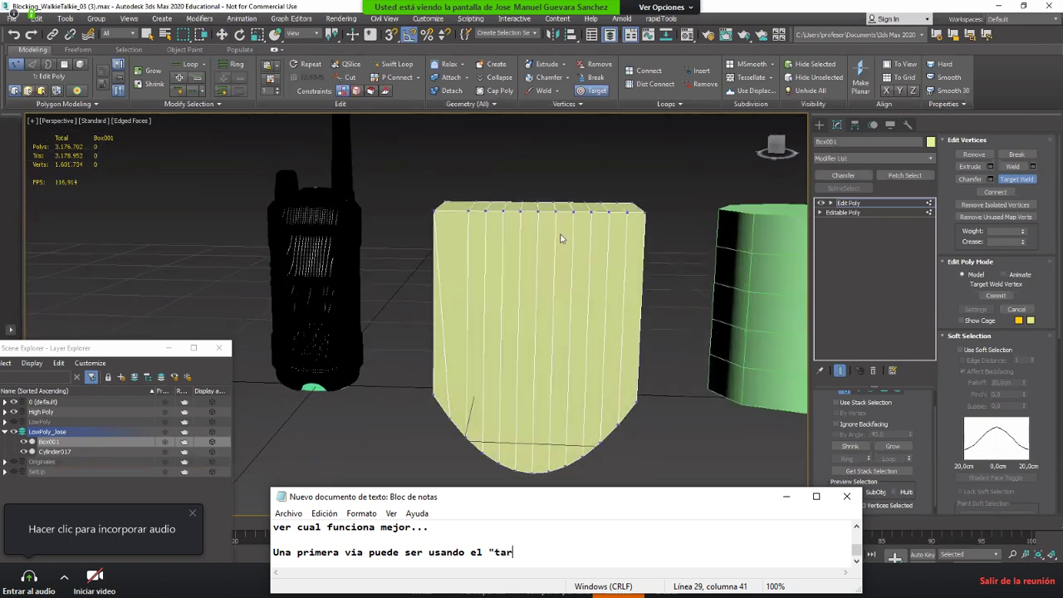
pyautogui.write('get wel')
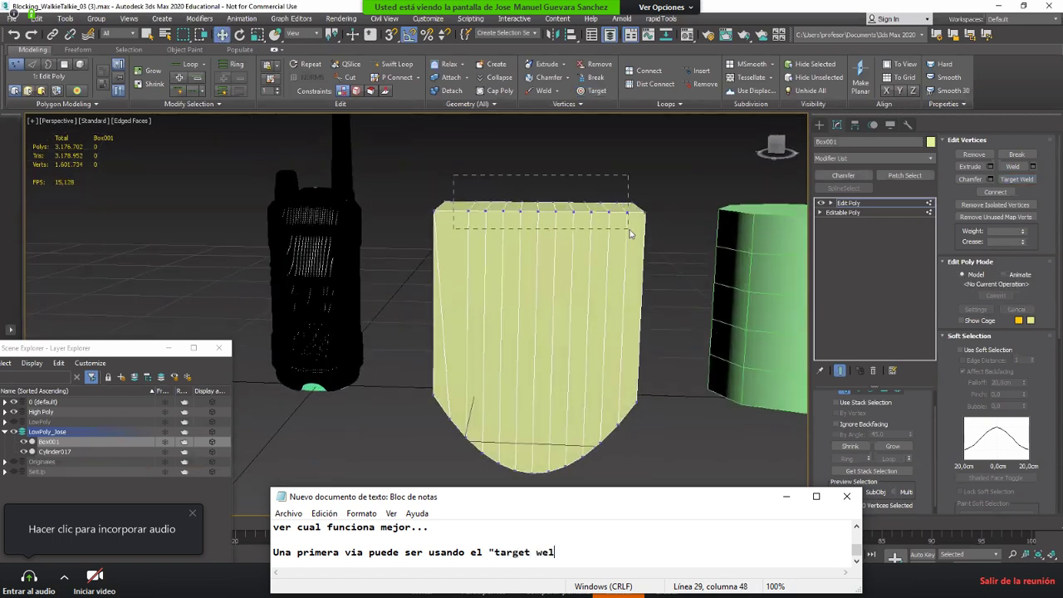
pyautogui.write('d')
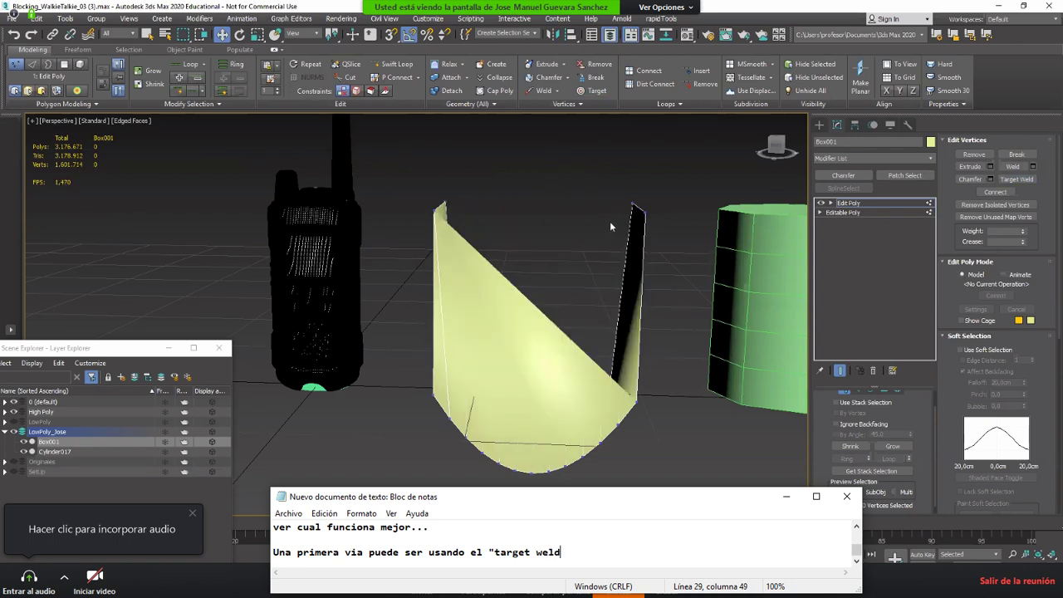
pyautogui.write('"')
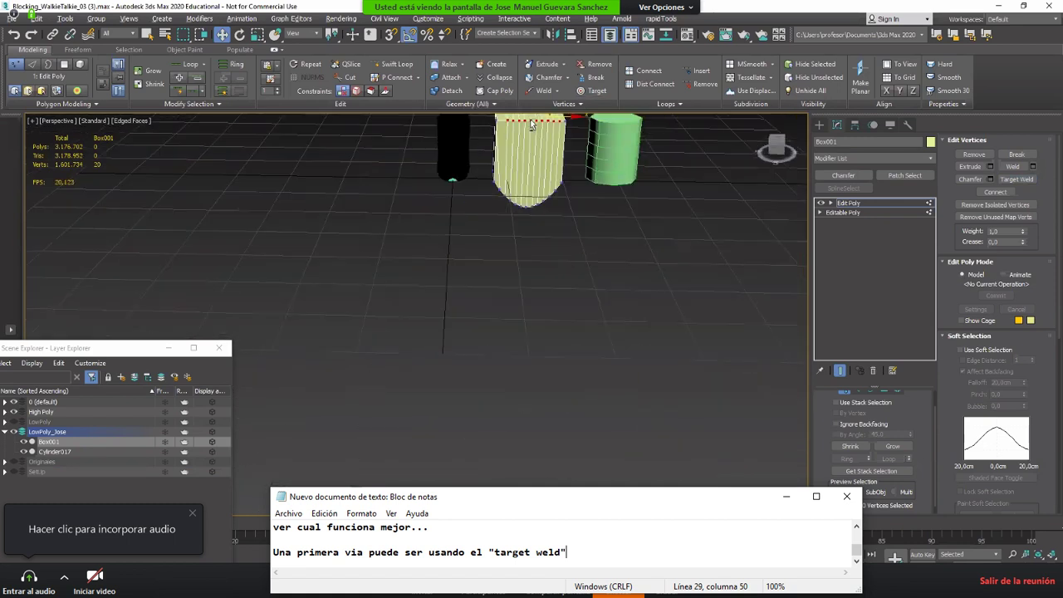
# Step: Continue the note with ".... eliminando vertices que no afectan a la silueta... en zonas rectas..." and add a Symmetry modifier to the box
pyautogui.write('.... ')
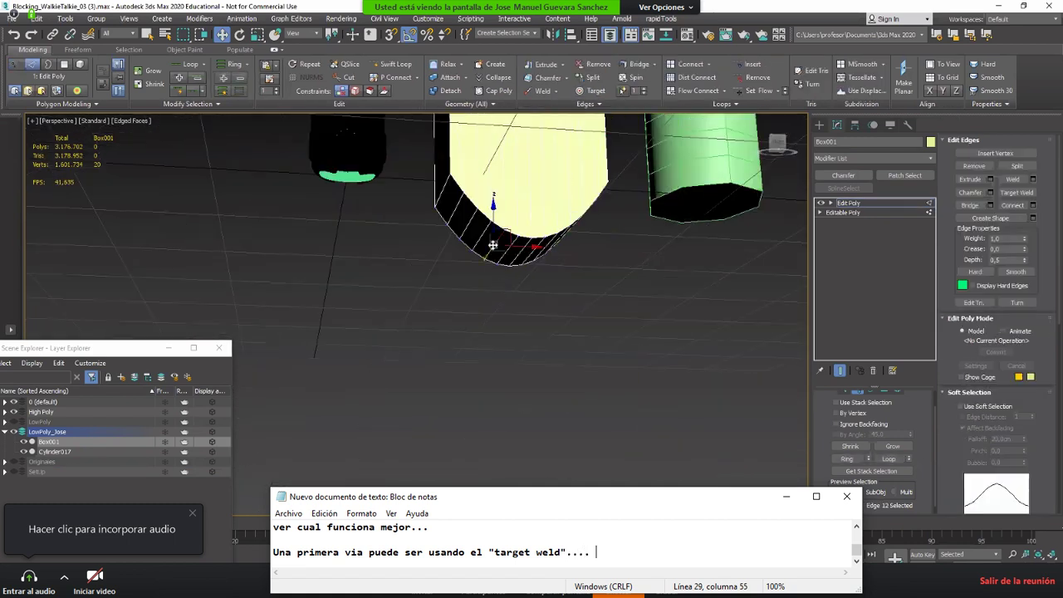
pyautogui.write('eliminando vert')
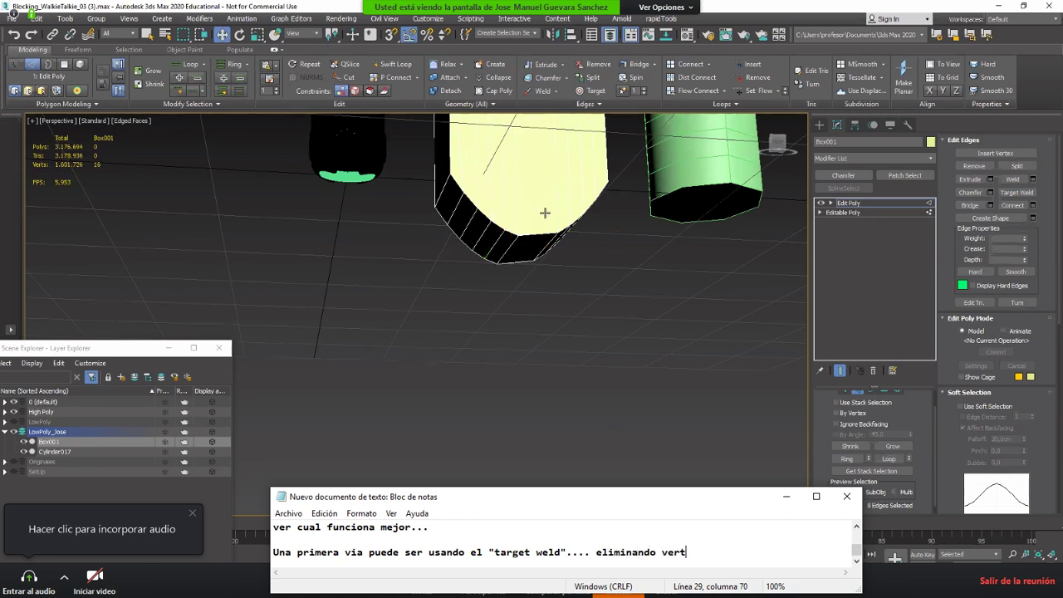
pyautogui.write('ices que no ')
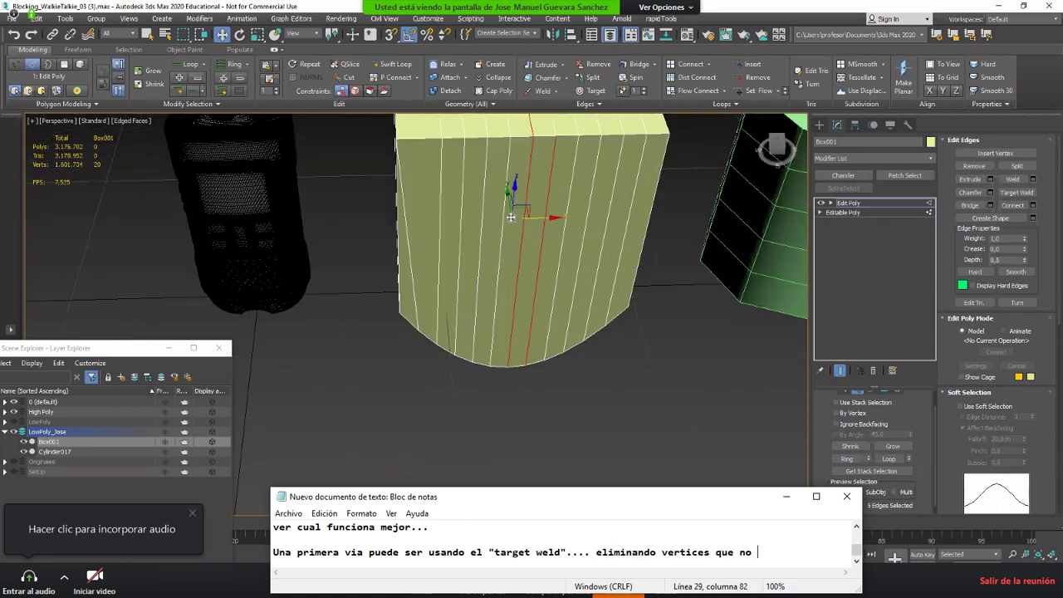
pyautogui.write('afectan a la ')
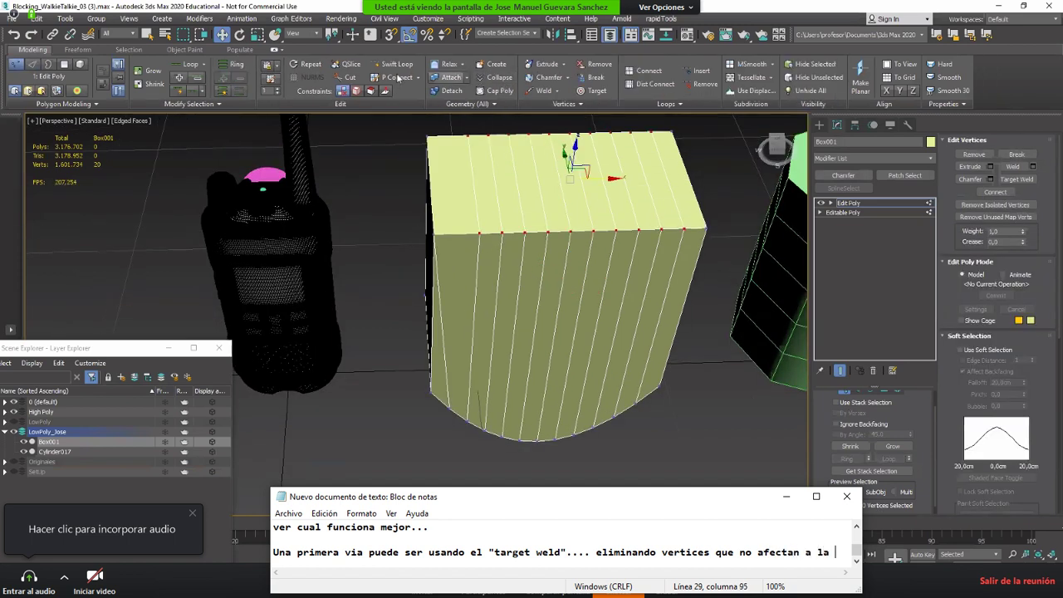
pyautogui.write('silu')
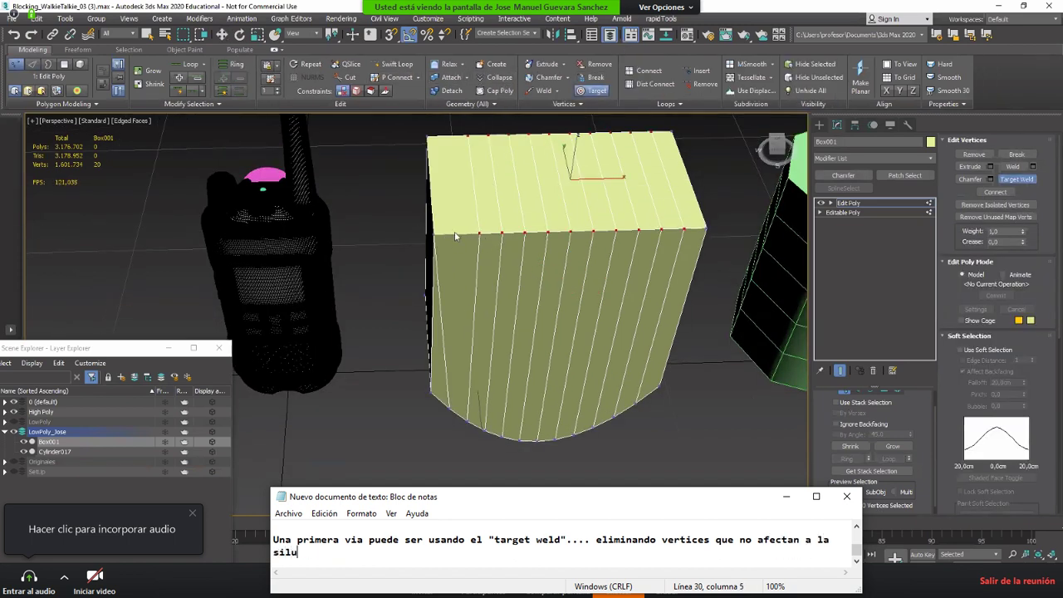
pyautogui.write('eta...')
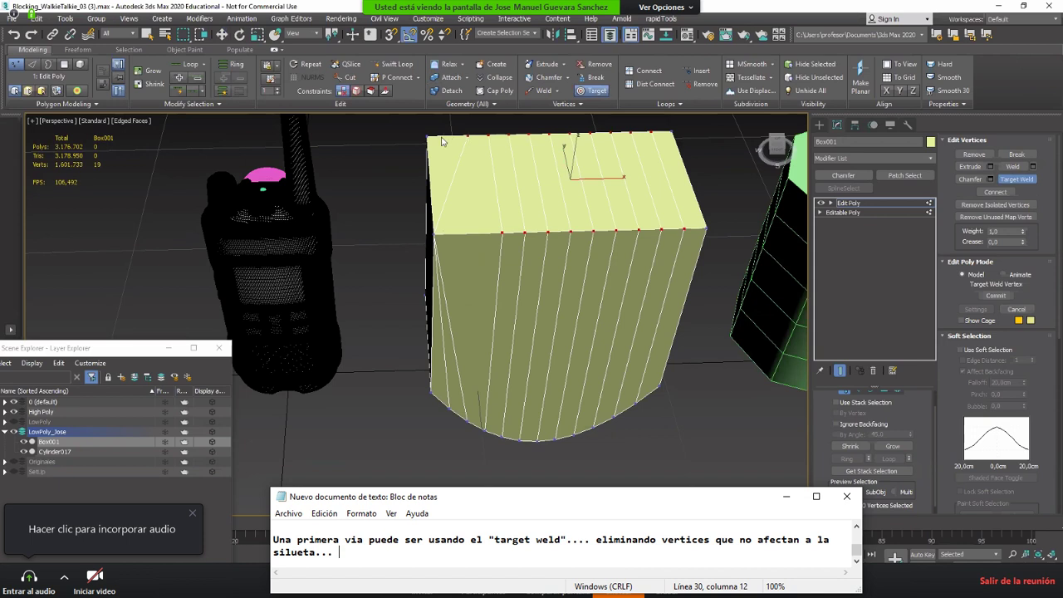
pyautogui.write(' en zonas')
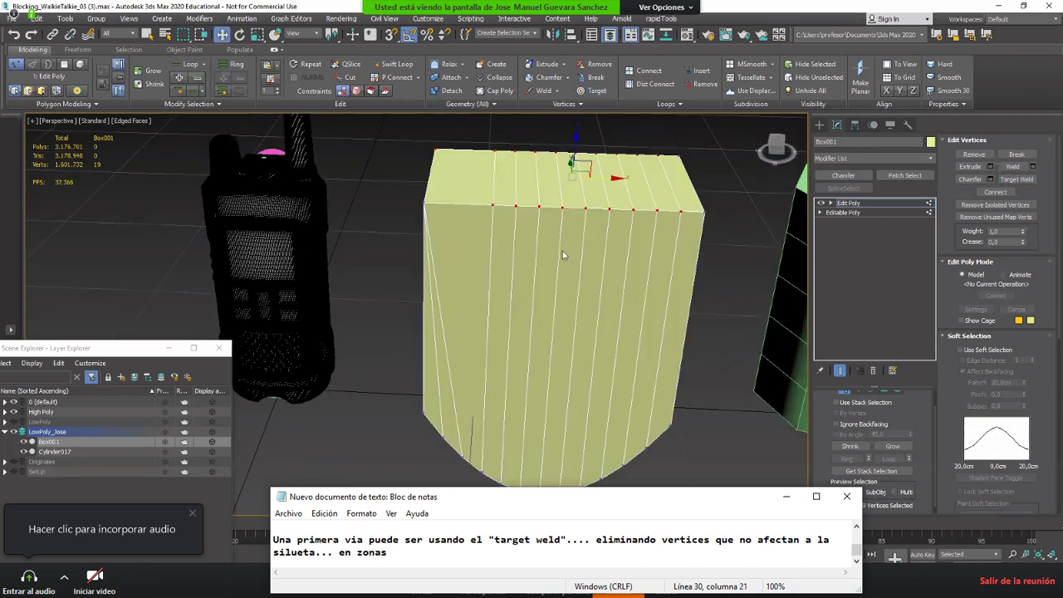
pyautogui.write(' rectas...')
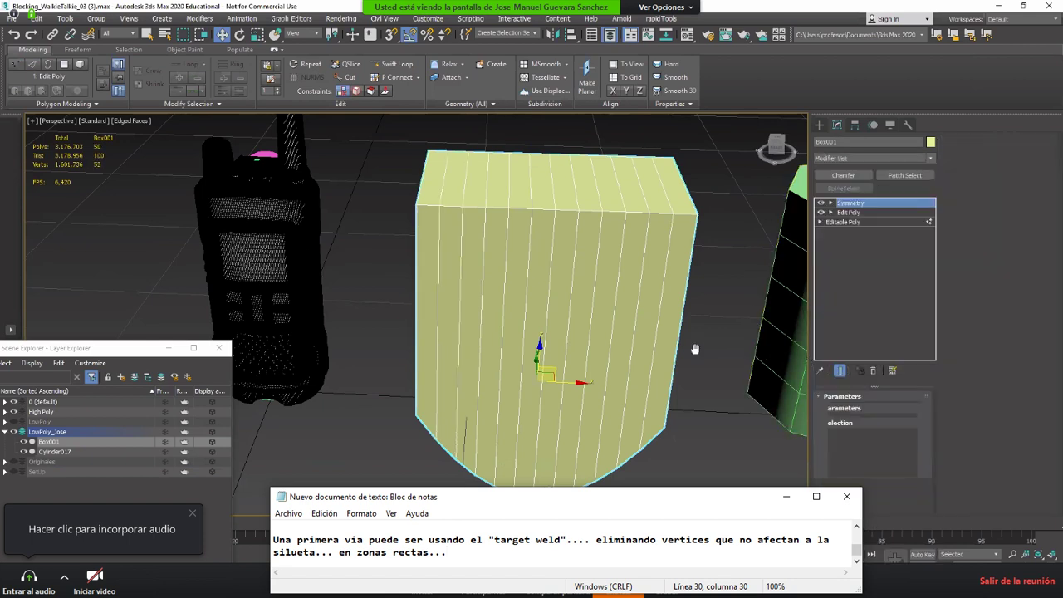
# Step: Return to the Edit Poly vertices, target-weld the box's upper vertices onto its corners, and add "Pero hay que evitar las "poles".." to the note
pyautogui.click(854, 214)
pyautogui.moveTo(516, 191); pyautogui.dragTo(521, 230, button='middle')
pyautogui.press('1')
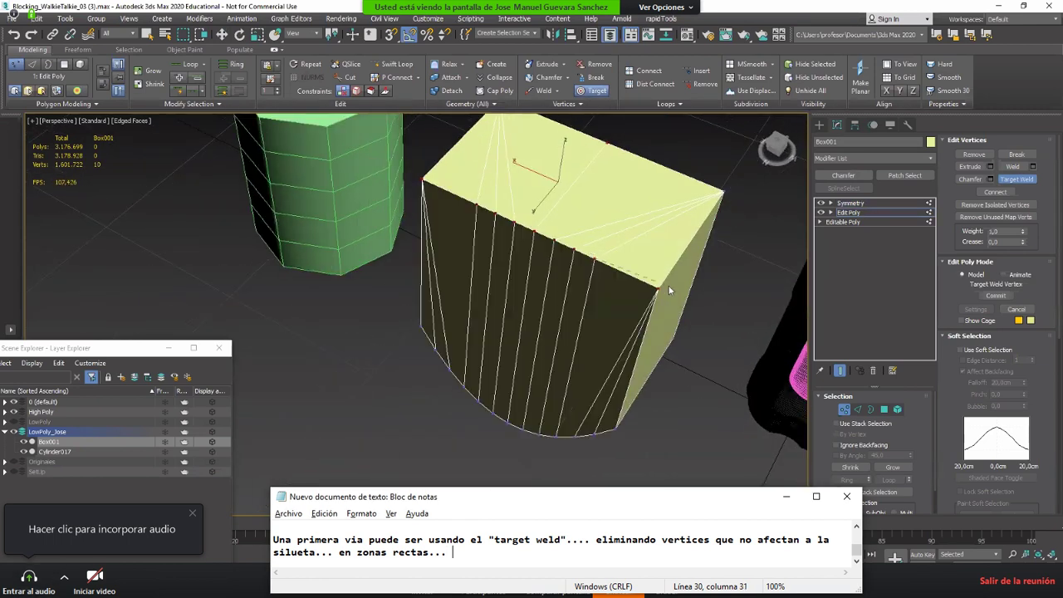
pyautogui.write('o hay')
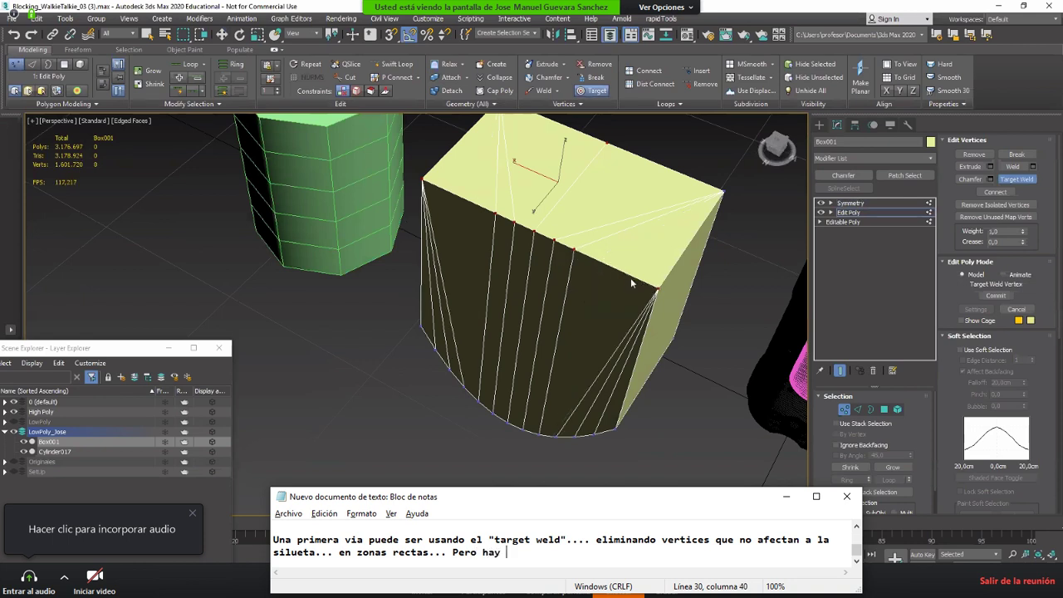
pyautogui.write(' que evitar')
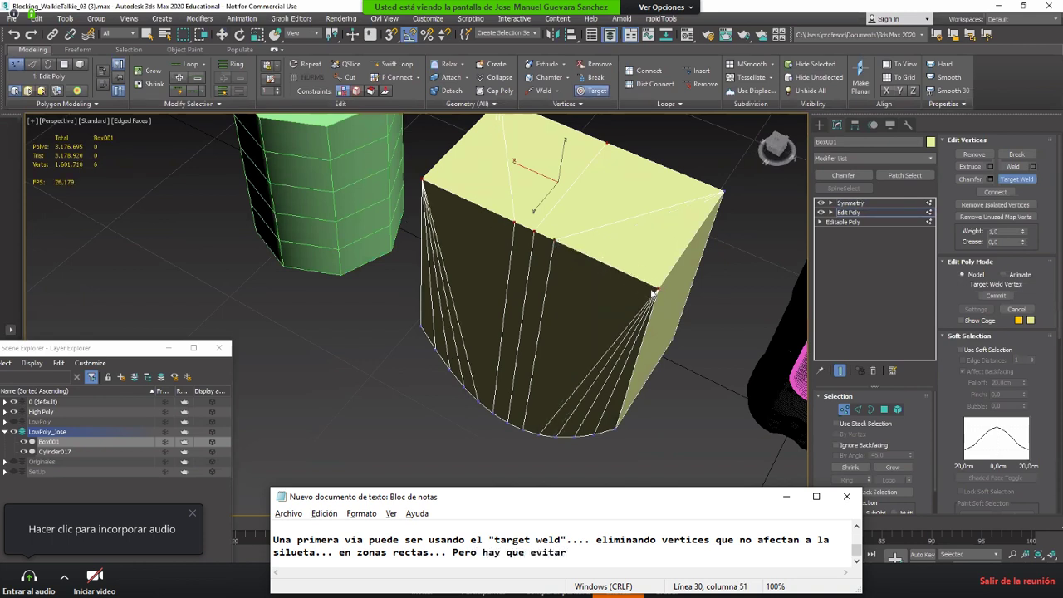
pyautogui.write(' las "')
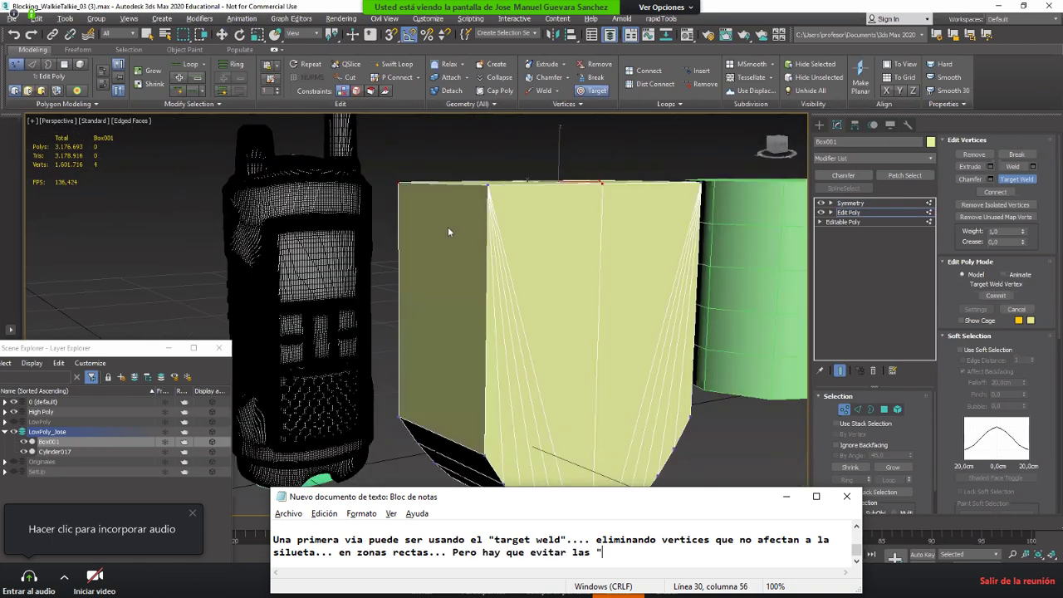
pyautogui.write('poles')
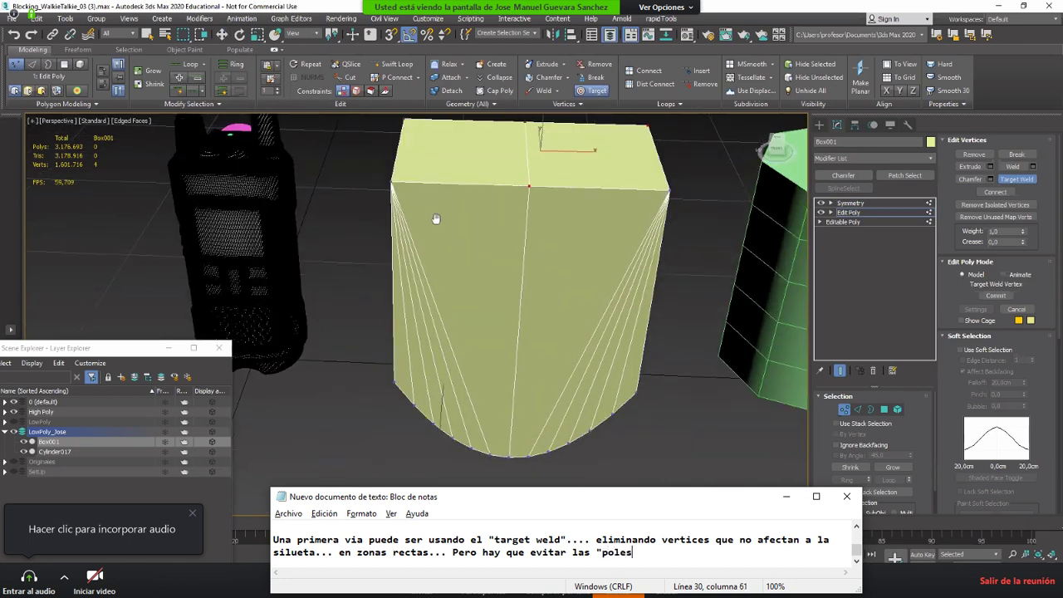
pyautogui.write('" ..')
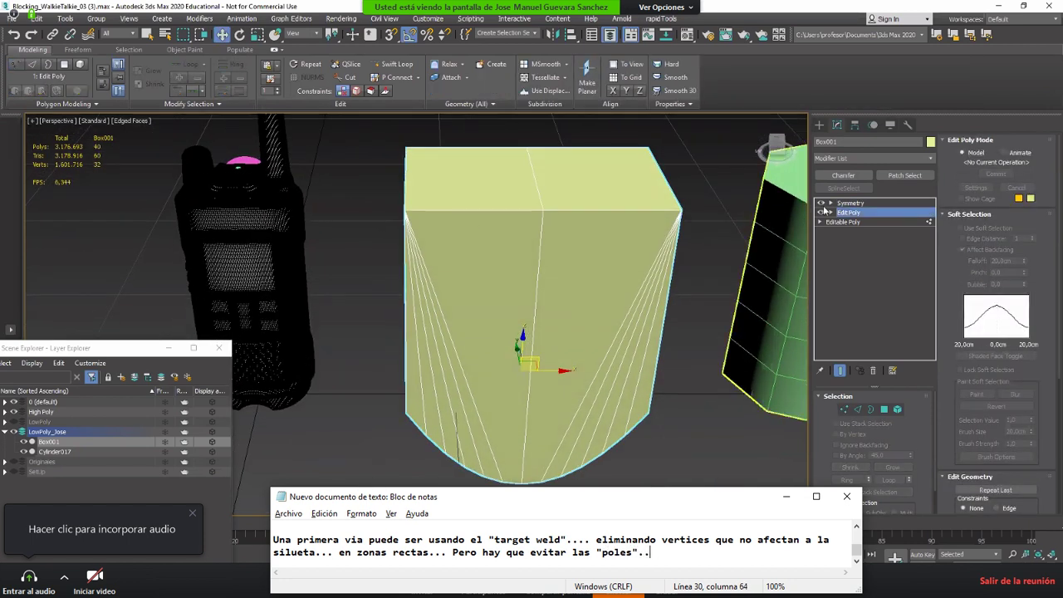
# Step: Continue the note with ".. vertices que tienen mas de cinco vertices... y que las aristas esten muy estiradas..."
pyautogui.write('.. vertices que tien')
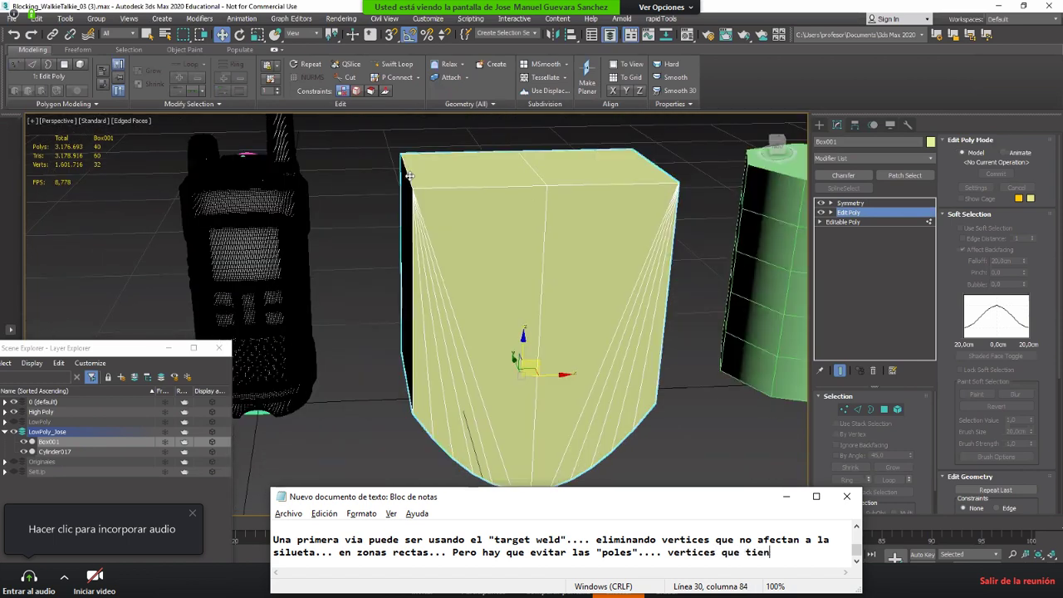
pyautogui.write('en mas de cinco vertices')
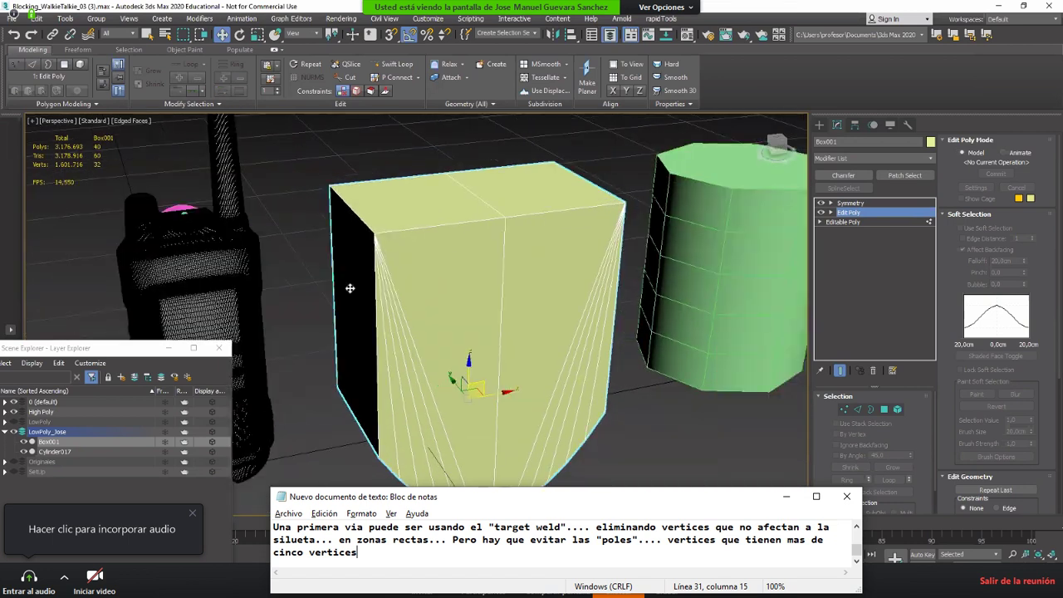
pyautogui.keyDown('alt'); pyautogui.moveTo(362, 230); pyautogui.dragTo(357, 291, button='middle'); pyautogui.keyUp('alt')
pyautogui.write('...')
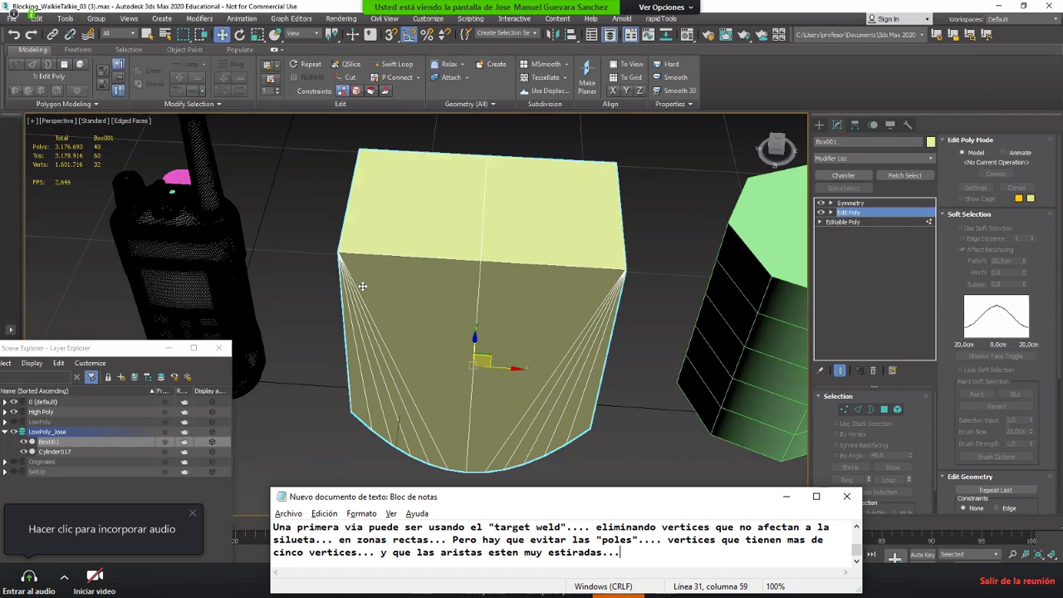
# Step: Add the paragraph "La manera de comprobar si el optimizado es correcto... es" and turn off the box's Edit Poly and Symmetry modifiers
pyautogui.press('Return')
pyautogui.press('Return')
pyautogui.press('Return')
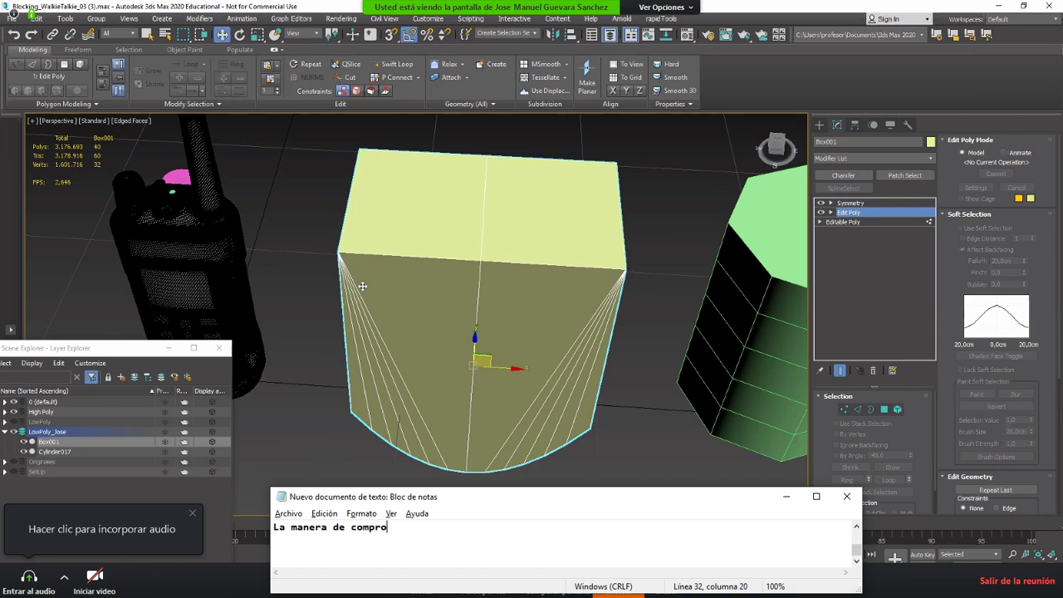
pyautogui.write('pti')
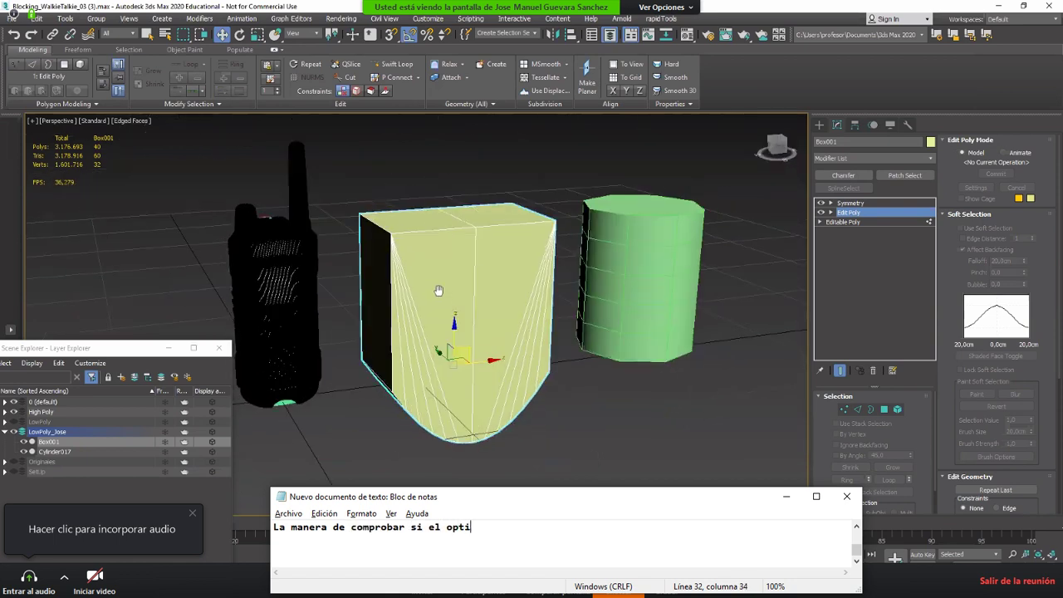
pyautogui.write('mizado es corr')
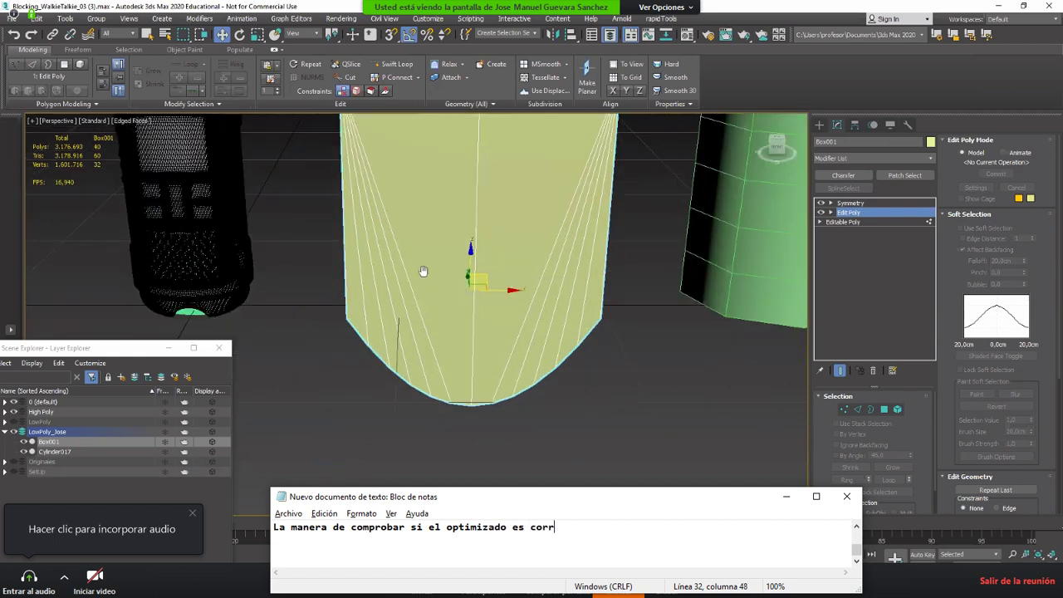
pyautogui.write('ecto.')
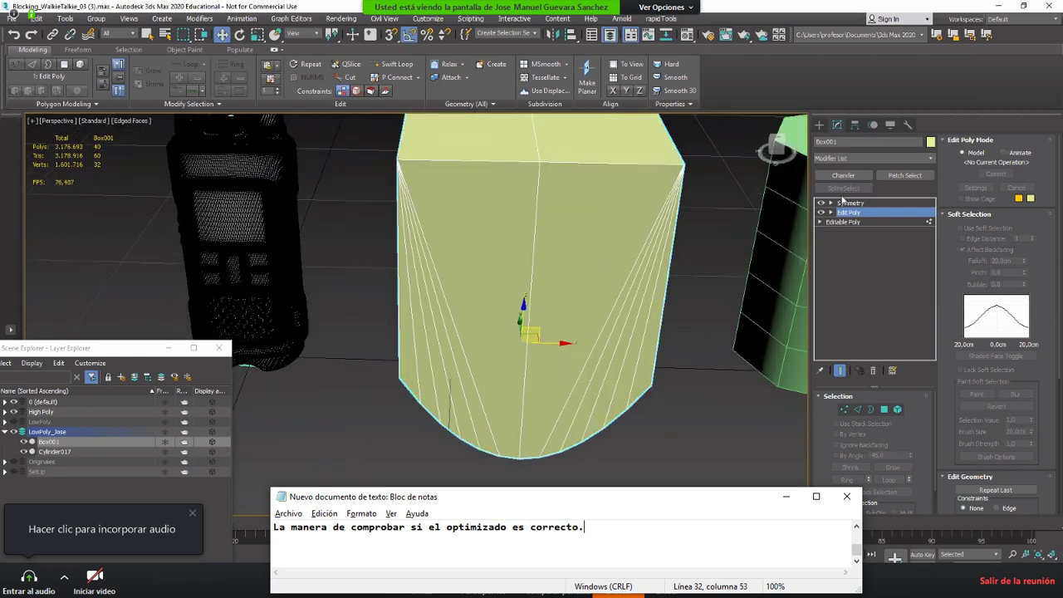
pyautogui.write('.. es')
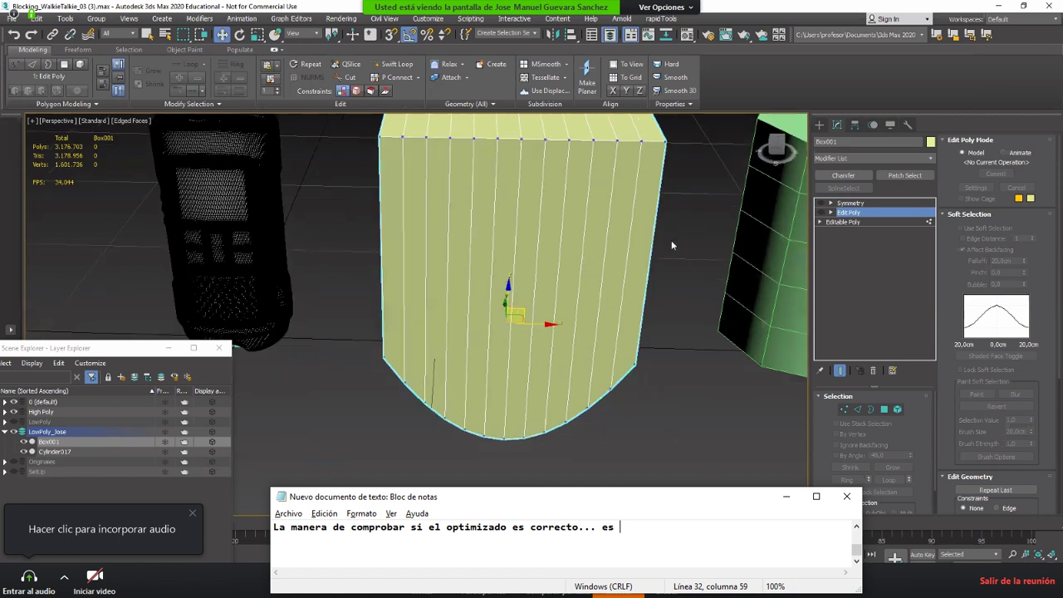
# Step: Add a new Edit Poly modifier above the box's Symmetry and continue the note with "baquear el"
pyautogui.click(847, 222)
pyautogui.press('Escape')
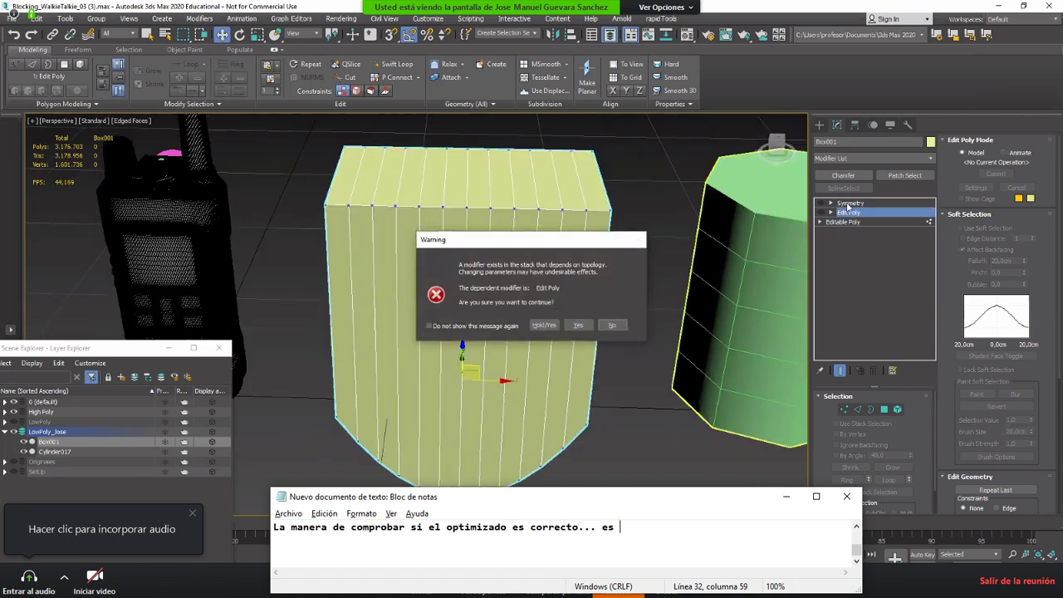
pyautogui.click(848, 203)
pyautogui.write('baquear')
pyautogui.click(871, 158)
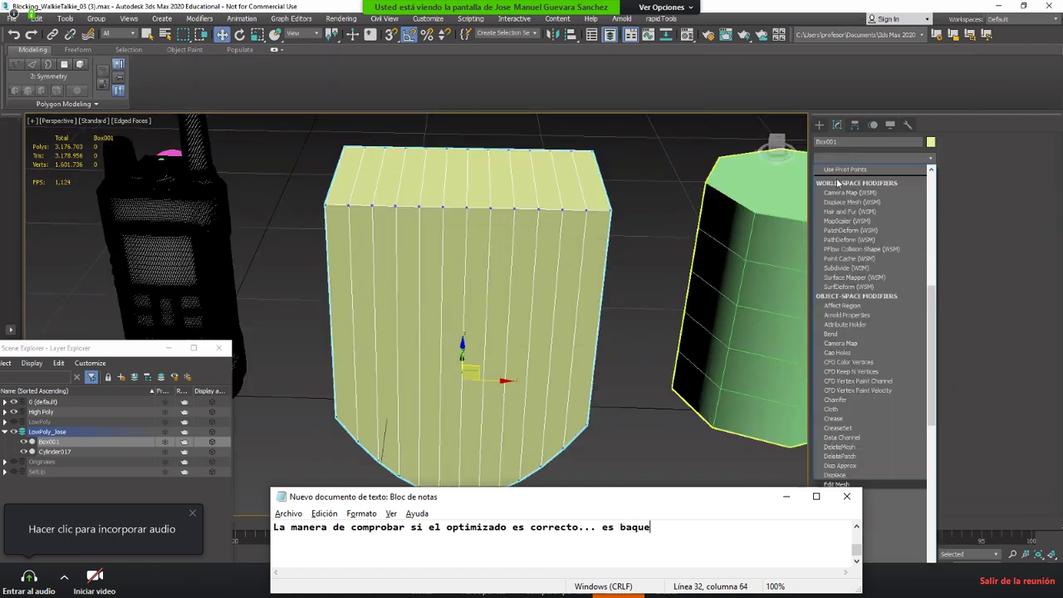
pyautogui.write('el')
pyautogui.click(835, 198)
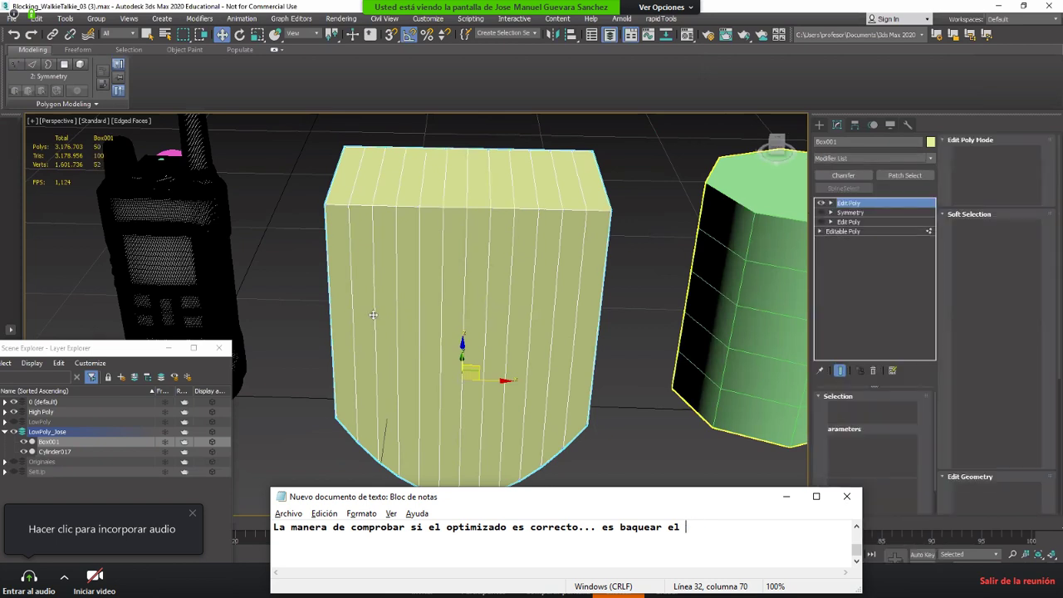
# Step: Replace "el" in the note with "y ver el resultado..." and select the first three vertical edge loops on the box's left side
pyautogui.keyDown('alt'); pyautogui.moveTo(410, 357); pyautogui.dragTo(424, 267, button='middle'); pyautogui.keyUp('alt')
pyautogui.press('2')
pyautogui.press('BackSpace')
pyautogui.press('BackSpace')
pyautogui.press('BackSpace')
pyautogui.doubleClick(406, 308)
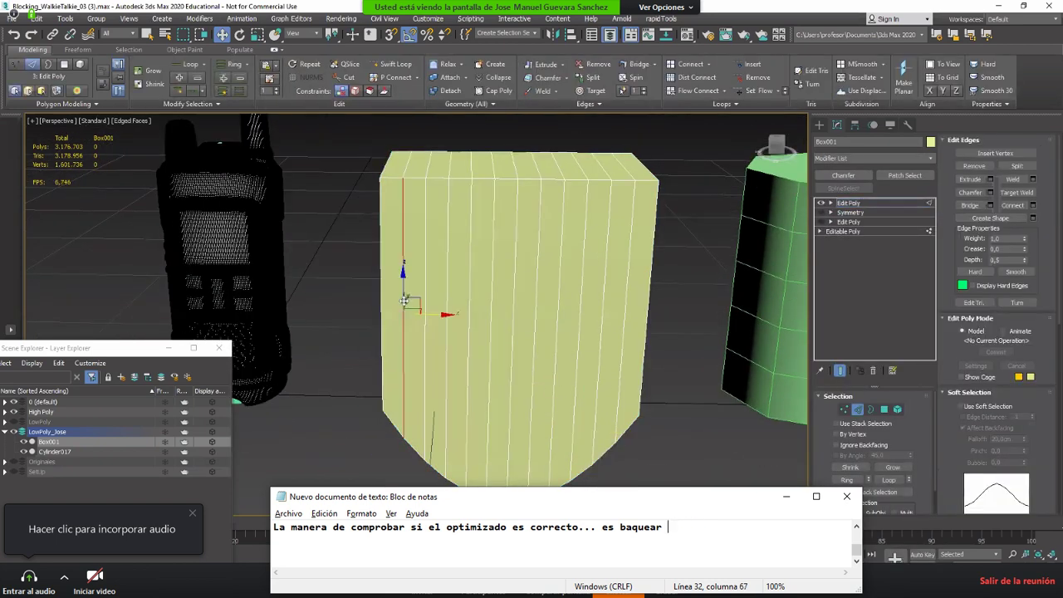
pyautogui.write('y ve')
pyautogui.keyDown('ctrl'); pyautogui.click(424, 306); pyautogui.keyUp('ctrl')
pyautogui.write('r el')
pyautogui.keyDown('ctrl'); pyautogui.click(449, 327); pyautogui.keyUp('ctrl')
pyautogui.write('res')
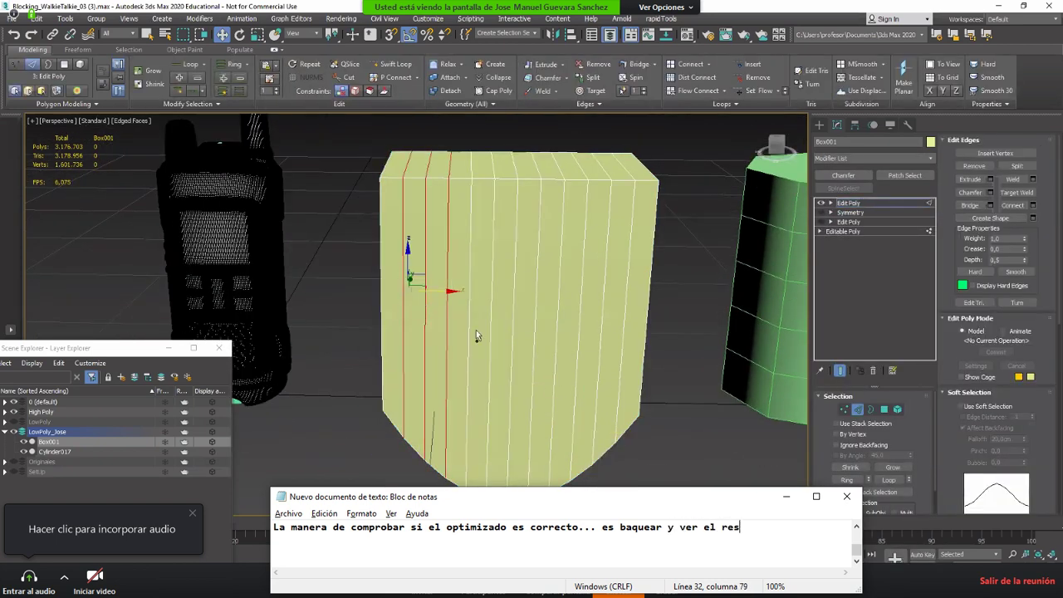
pyautogui.write('ultado...')
# Step: Start the paragraph "Otra manera de optimizar podria ser..." and add the box's remaining vertical edge loops to the selection
pyautogui.keyDown('alt'); pyautogui.moveTo(463, 320); pyautogui.dragTo(467, 310, button='middle'); pyautogui.keyUp('alt')
pyautogui.keyDown('ctrl'); pyautogui.doubleClick(469, 313); pyautogui.keyUp('ctrl')
pyautogui.press('Return')
pyautogui.press('Return')
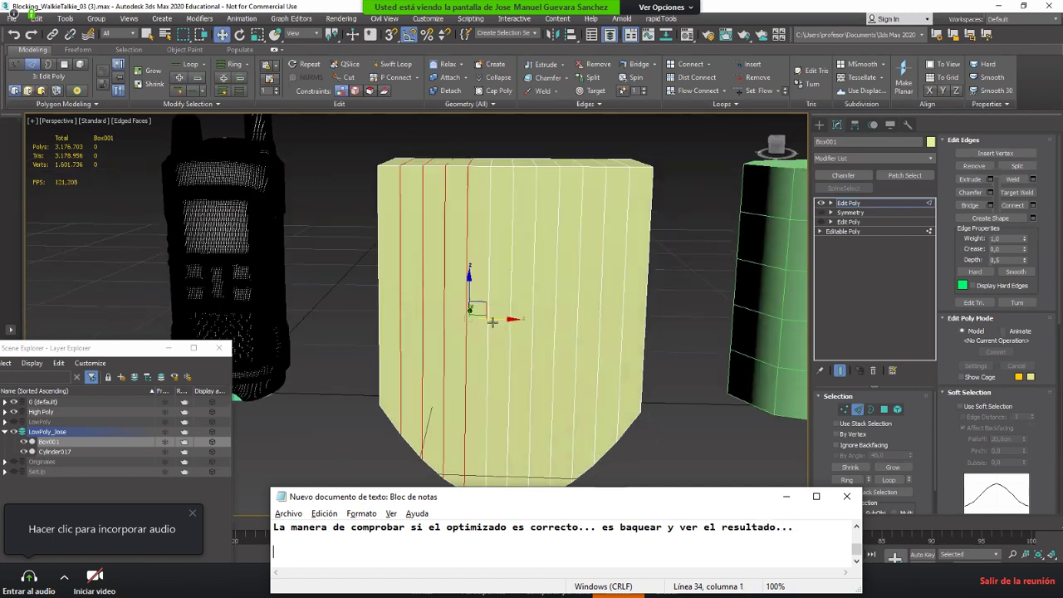
pyautogui.keyDown('ctrl'); pyautogui.doubleClick(489, 322); pyautogui.keyUp('ctrl')
pyautogui.write('O')
pyautogui.keyDown('ctrl'); pyautogui.click(511, 335); pyautogui.keyUp('ctrl')
pyautogui.write('tra ma')
pyautogui.keyDown('ctrl'); pyautogui.click(531, 345); pyautogui.keyUp('ctrl')
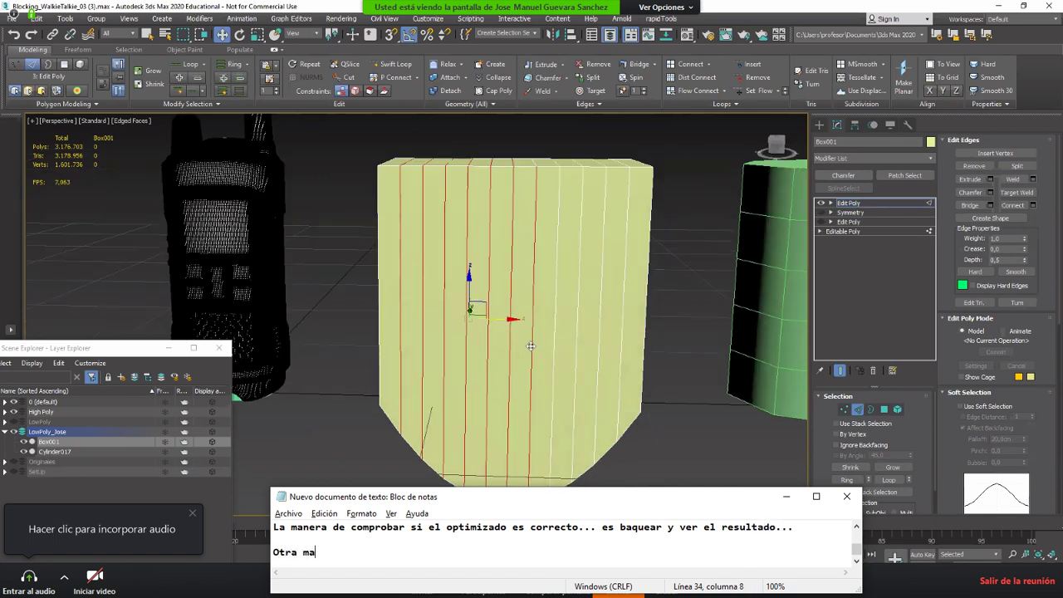
pyautogui.write('nera e')
pyautogui.keyDown('ctrl'); pyautogui.click(554, 339); pyautogui.keyUp('ctrl')
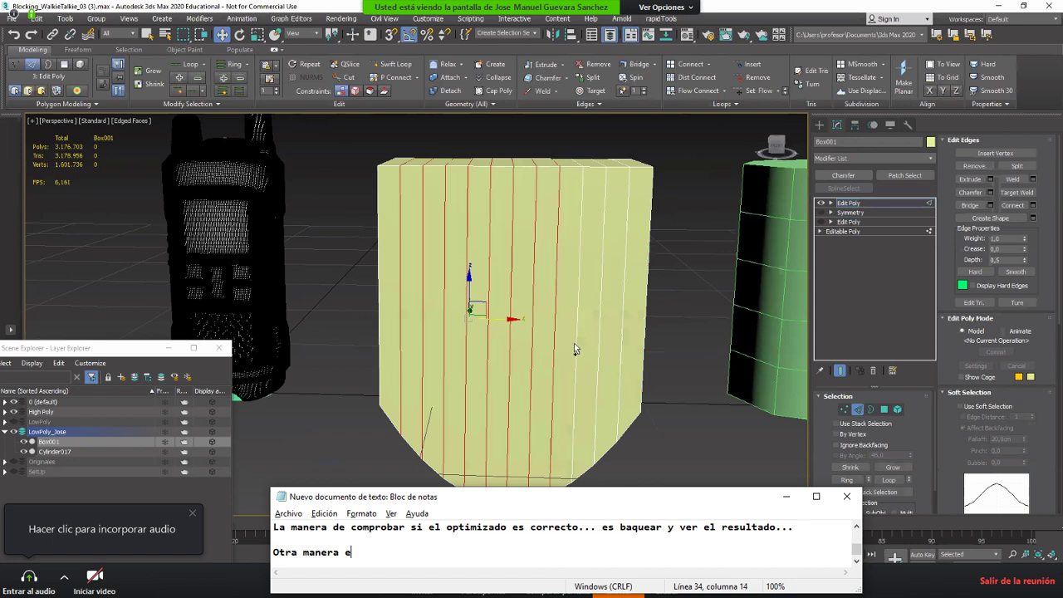
pyautogui.write('e')
pyautogui.keyDown('ctrl'); pyautogui.click(575, 342); pyautogui.keyUp('ctrl')
pyautogui.moveTo(847, 214); pyautogui.dragTo(839, 204)
pyautogui.write('izar podria ser...')
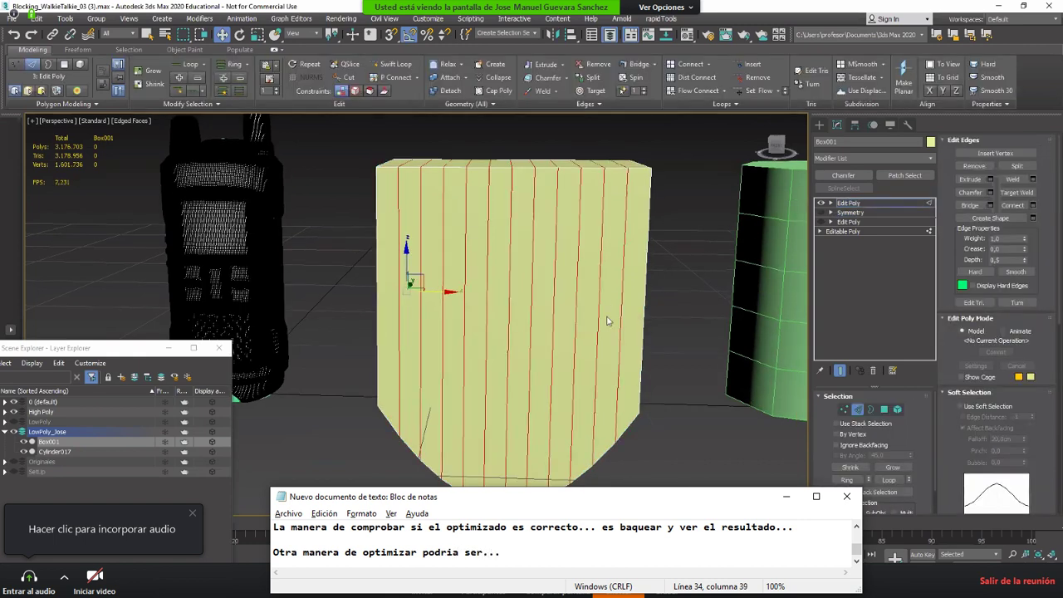
# Step: Remove the selected box loops except the edges across the curved base, and add "cogiendo todos los loops menos de la base" to the note
pyautogui.keyDown('alt'); pyautogui.moveTo(607, 318); pyautogui.dragTo(698, 288, button='middle'); pyautogui.keyUp('alt')
pyautogui.write('cogi')
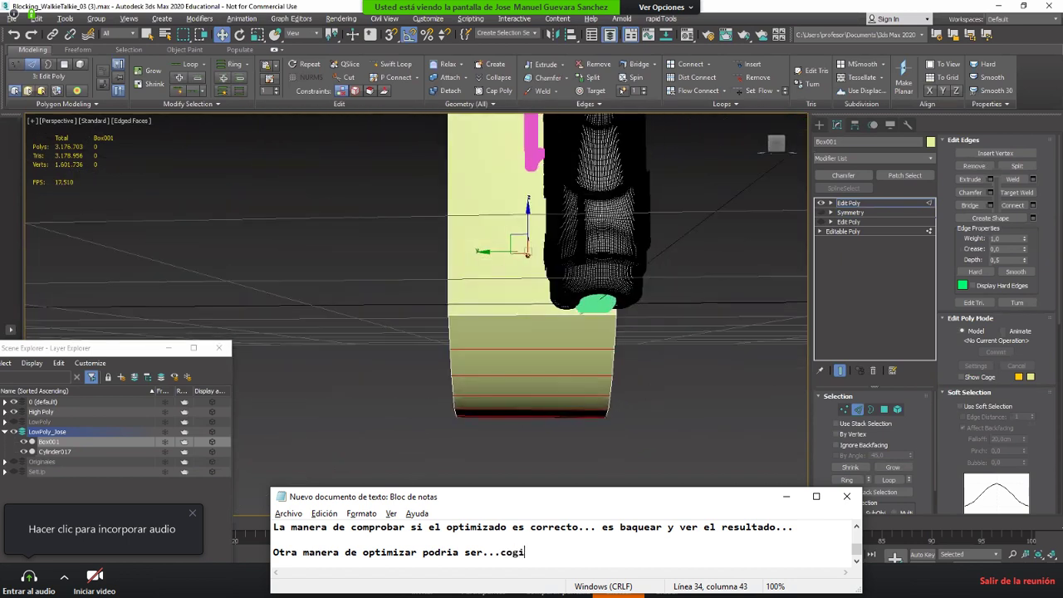
pyautogui.write('endo')
pyautogui.keyDown('alt'); pyautogui.moveTo(536, 271); pyautogui.dragTo(535, 274); pyautogui.keyUp('alt')
pyautogui.write('todos los l')
pyautogui.keyDown('alt'); pyautogui.moveTo(535, 274); pyautogui.dragTo(501, 442, button='middle'); pyautogui.keyUp('alt')
pyautogui.write('oops menos de la base')
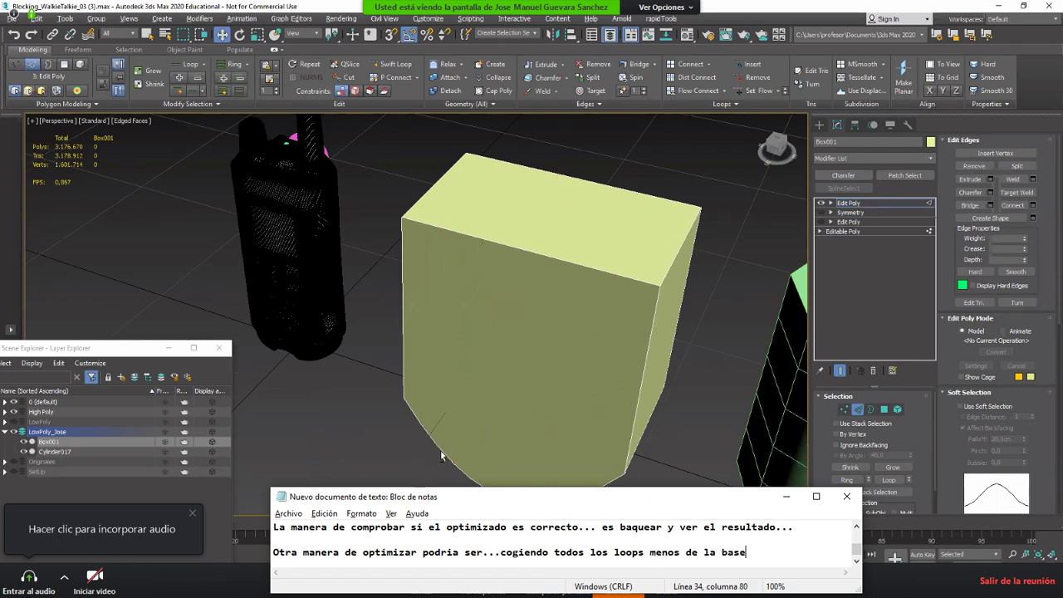
# Step: Continue the optimisation note with "y cerrando haciendo quads" and switch the box to vertex editing
pyautogui.keyDown('alt'); pyautogui.moveTo(441, 455); pyautogui.dragTo(524, 349, button='middle'); pyautogui.keyUp('alt')
pyautogui.press('1')
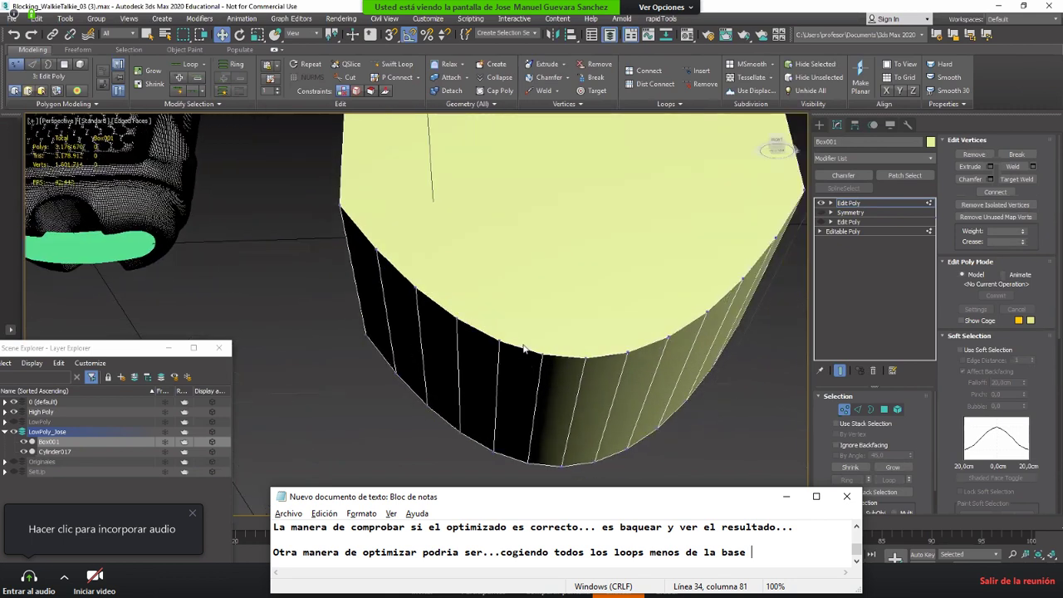
pyautogui.write('11y cerrand')
pyautogui.moveTo(445, 276); pyautogui.dragTo(480, 320, button='middle')
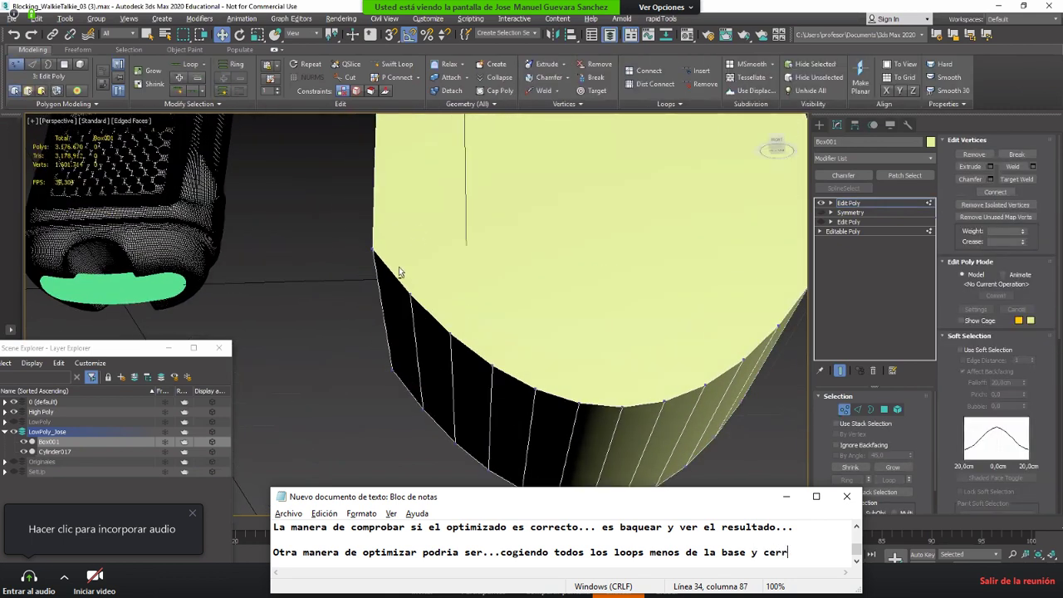
pyautogui.hotkey('alt', 'c')
pyautogui.write('o')
pyautogui.press('Return')
pyautogui.write('haciendo')
pyautogui.keyDown('alt'); pyautogui.moveTo(434, 278); pyautogui.dragTo(398, 369, button='middle'); pyautogui.keyUp('alt')
pyautogui.scroll(-3, 399, 368)
pyautogui.write('quads')
pyautogui.keyDown('alt'); pyautogui.moveTo(376, 303); pyautogui.dragTo(336, 270, button='middle'); pyautogui.keyUp('alt')
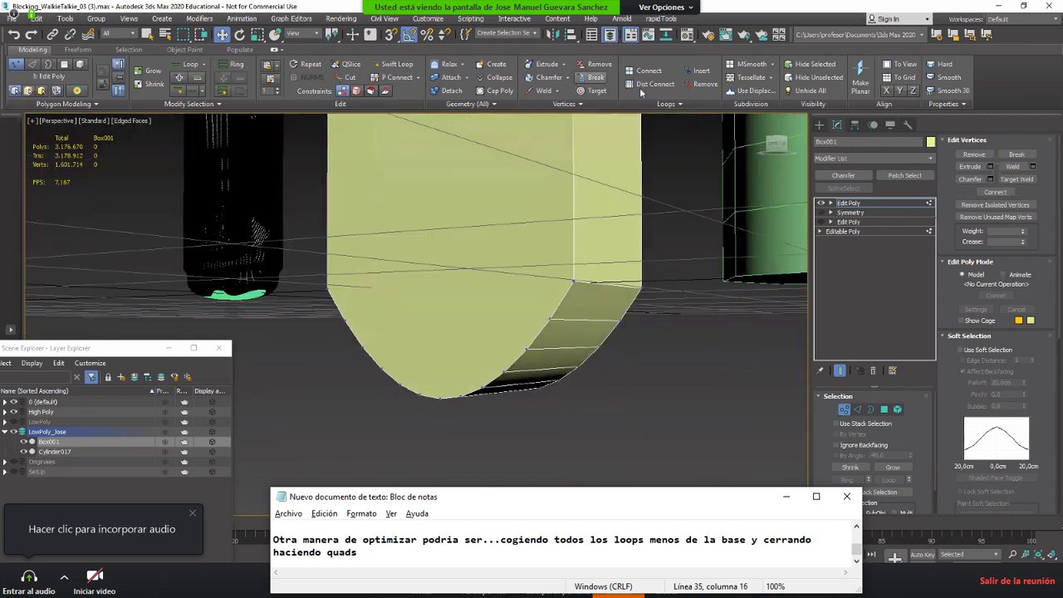
# Step: Complete the quads sentence in the note with "... siempre y cuando no queden muy estirados..."
pyautogui.press('BackSpace')
pyautogui.write('... siempre')
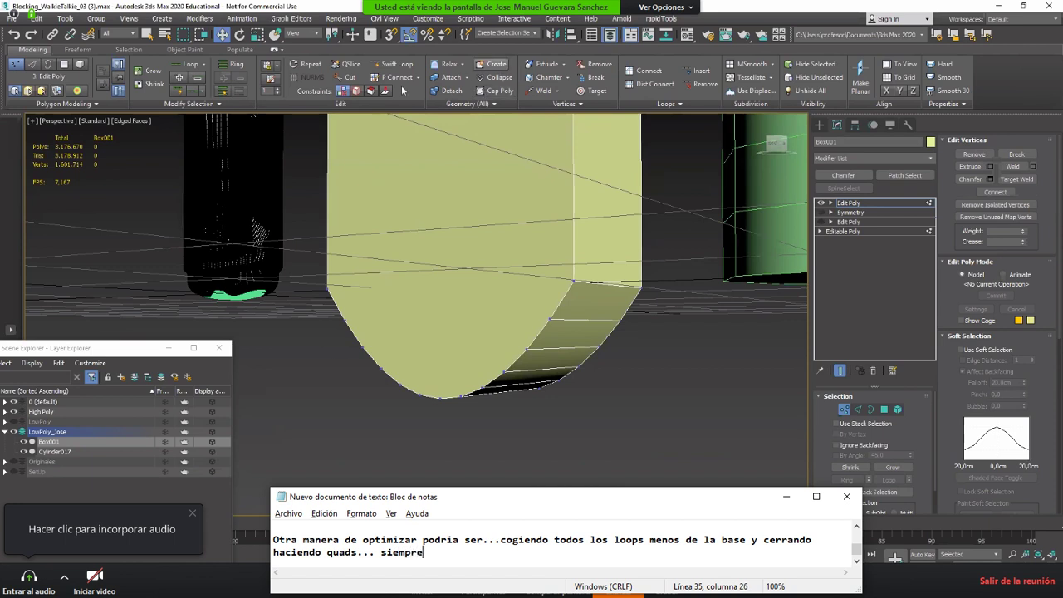
pyautogui.write(' y cuan')
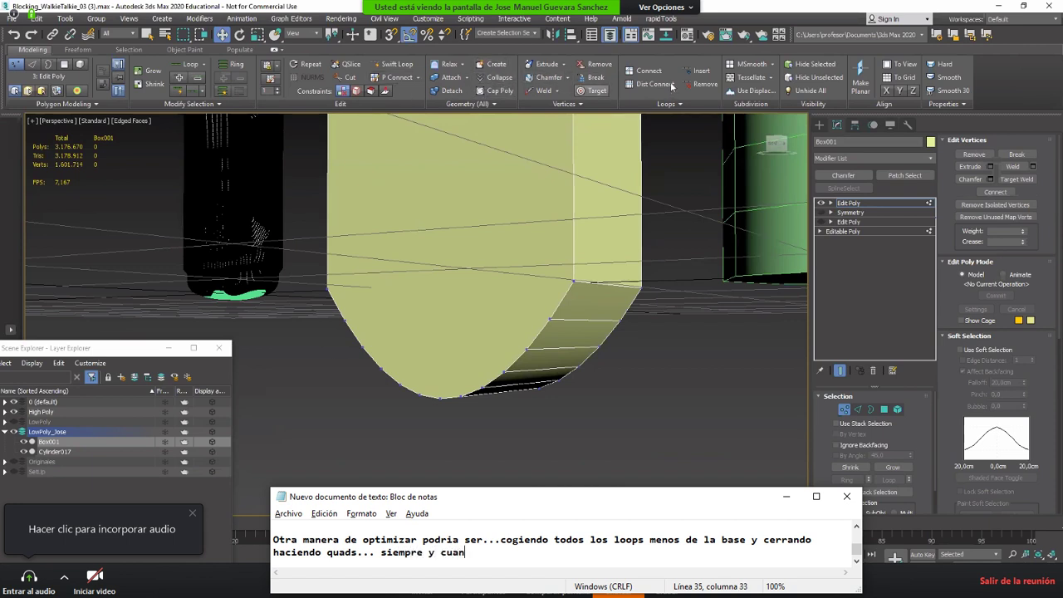
pyautogui.write('do no queden mu')
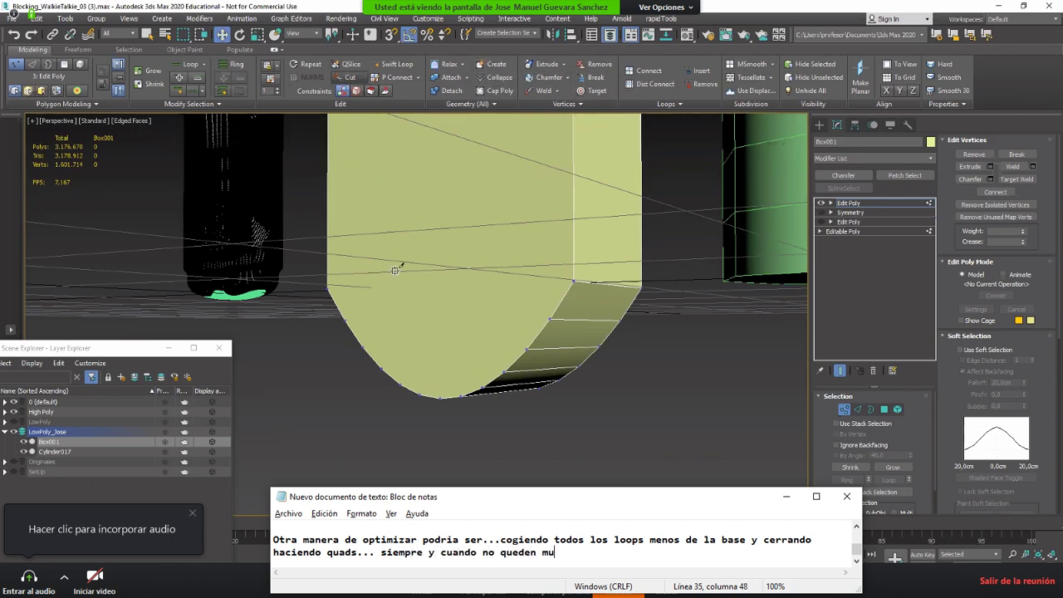
pyautogui.write('y estirados...')
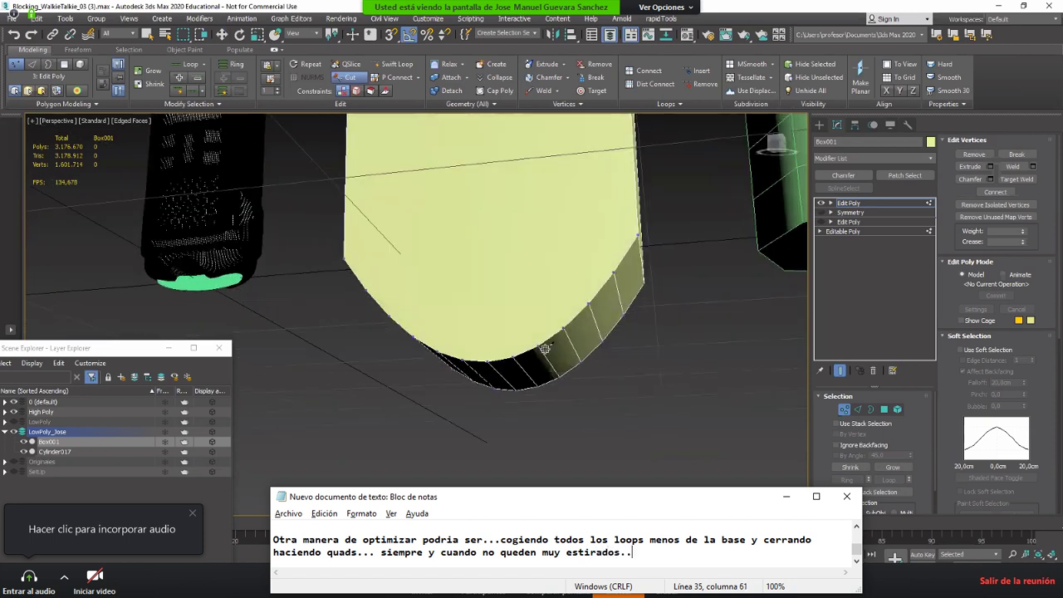
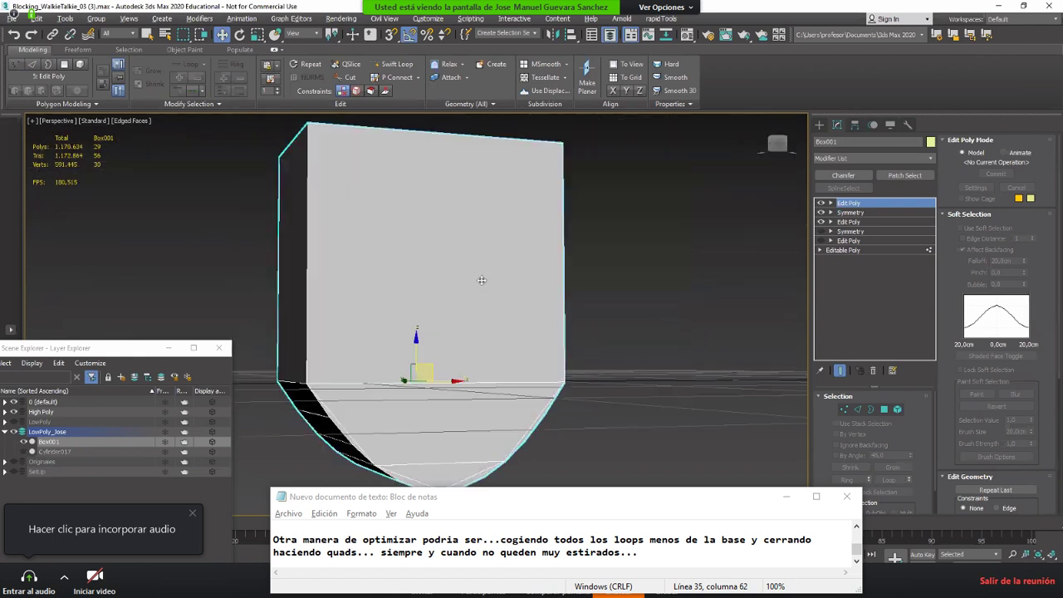
# Step: Add the paragraph "Lo importante es que las zonas rectas queden limpias..." to the note, followed by a blank line
pyautogui.keyDown('alt'); pyautogui.moveTo(507, 312); pyautogui.dragTo(313, 322, button='middle'); pyautogui.keyUp('alt')
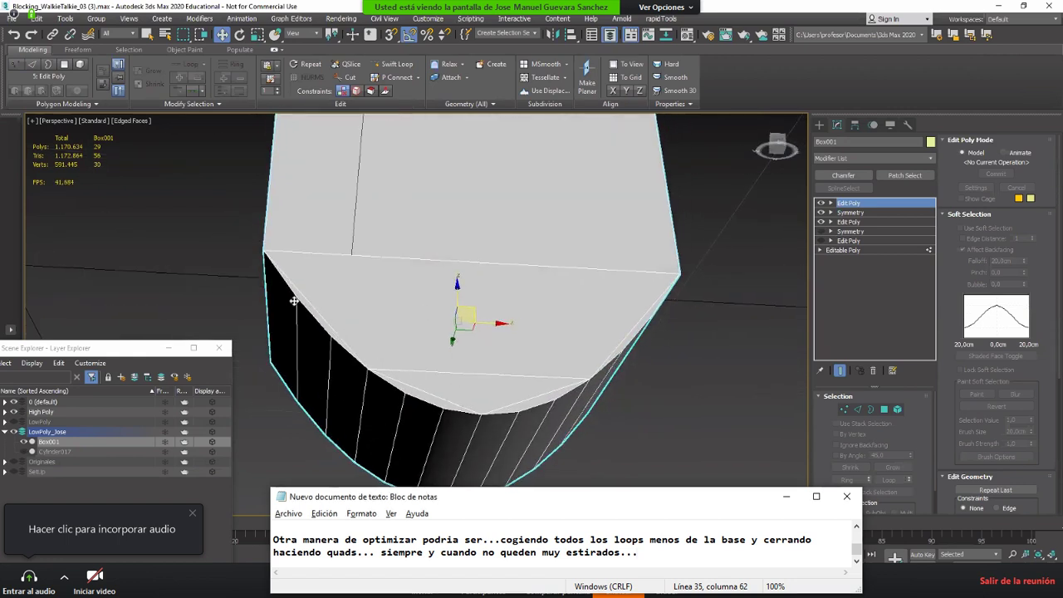
pyautogui.keyDown('alt'); pyautogui.moveTo(529, 303); pyautogui.dragTo(532, 286, button='middle'); pyautogui.keyUp('alt')
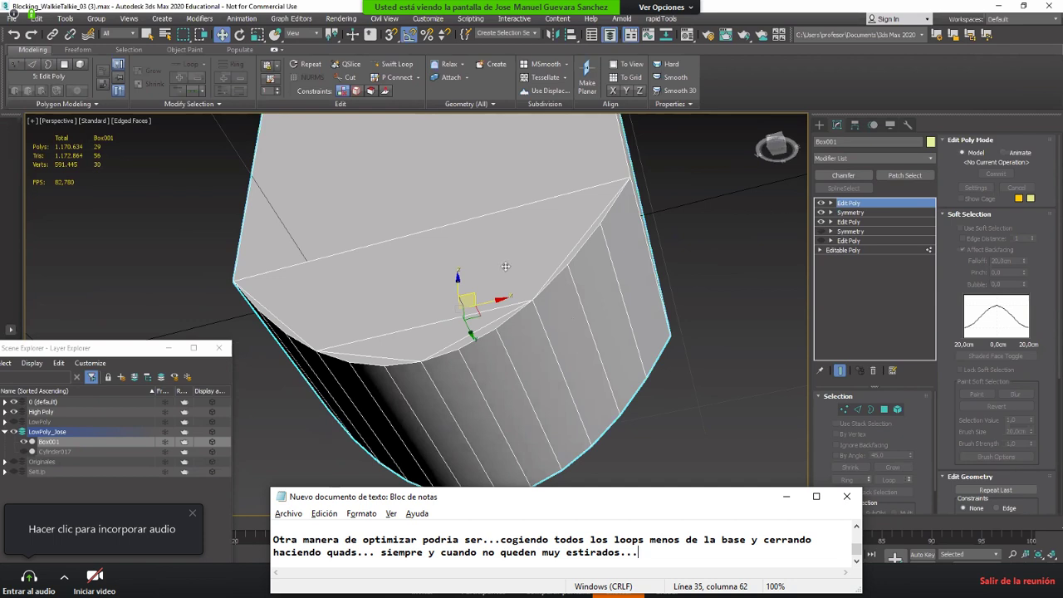
pyautogui.scroll(-8, 501, 264)
pyautogui.press('Return')
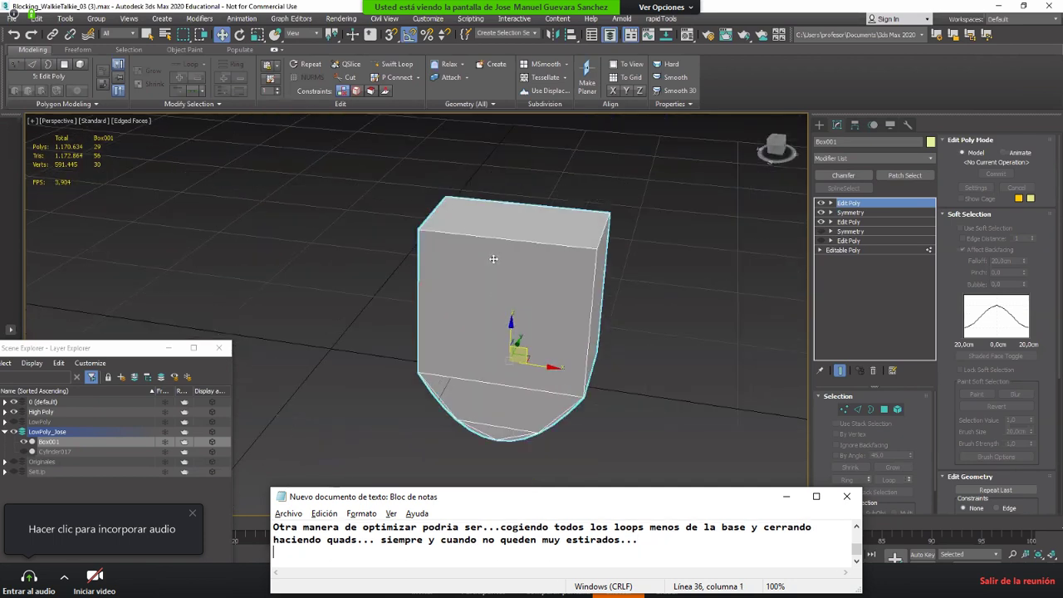
pyautogui.press('Return')
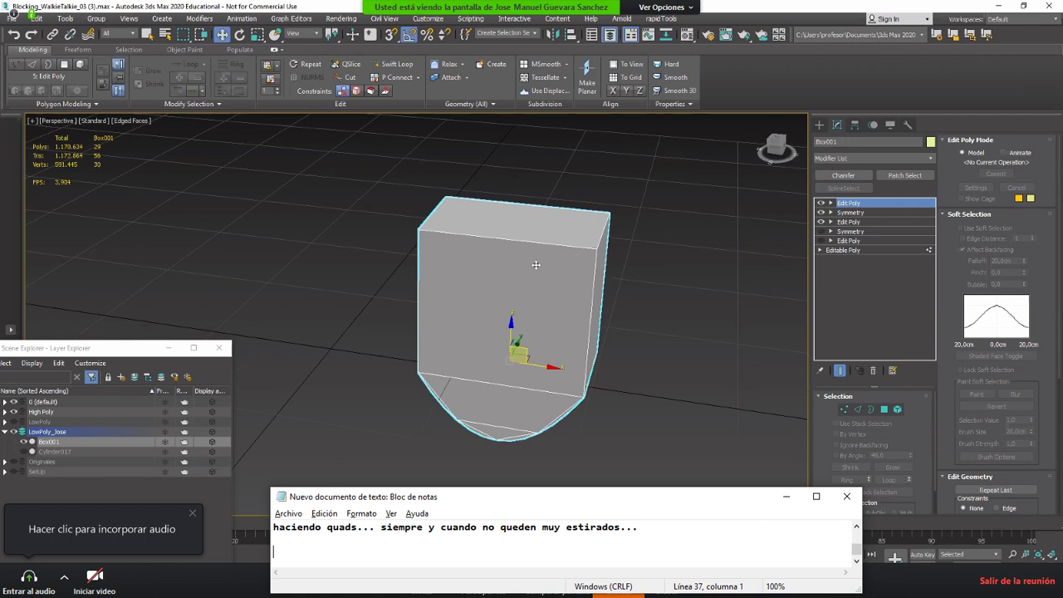
pyautogui.write('Lo impor')
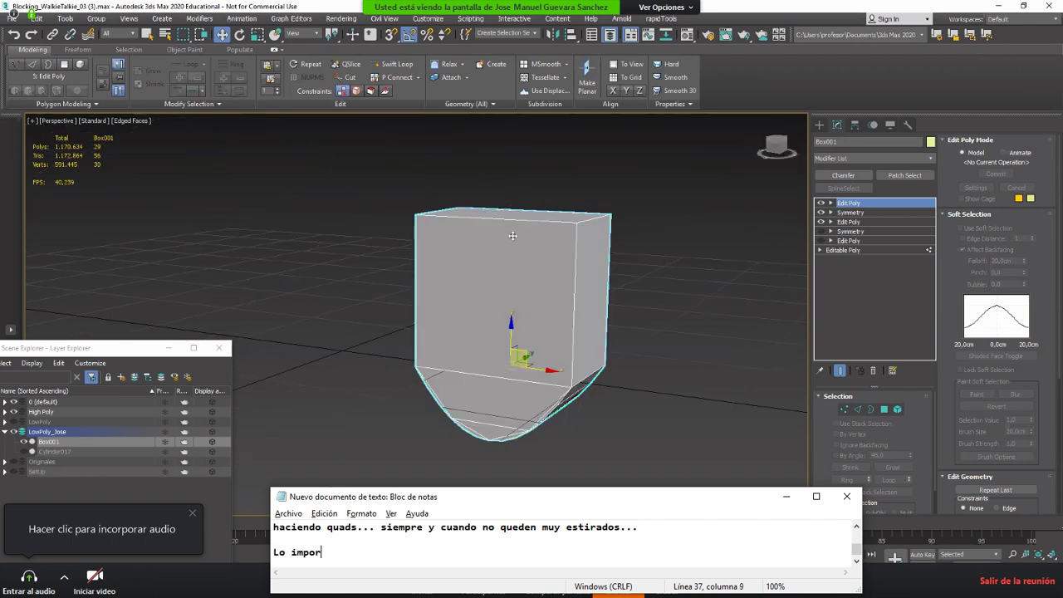
pyautogui.write('tante es que las zonas')
pyautogui.keyDown('alt'); pyautogui.moveTo(580, 307); pyautogui.dragTo(604, 375, button='middle'); pyautogui.keyUp('alt')
pyautogui.write('rectas qued')
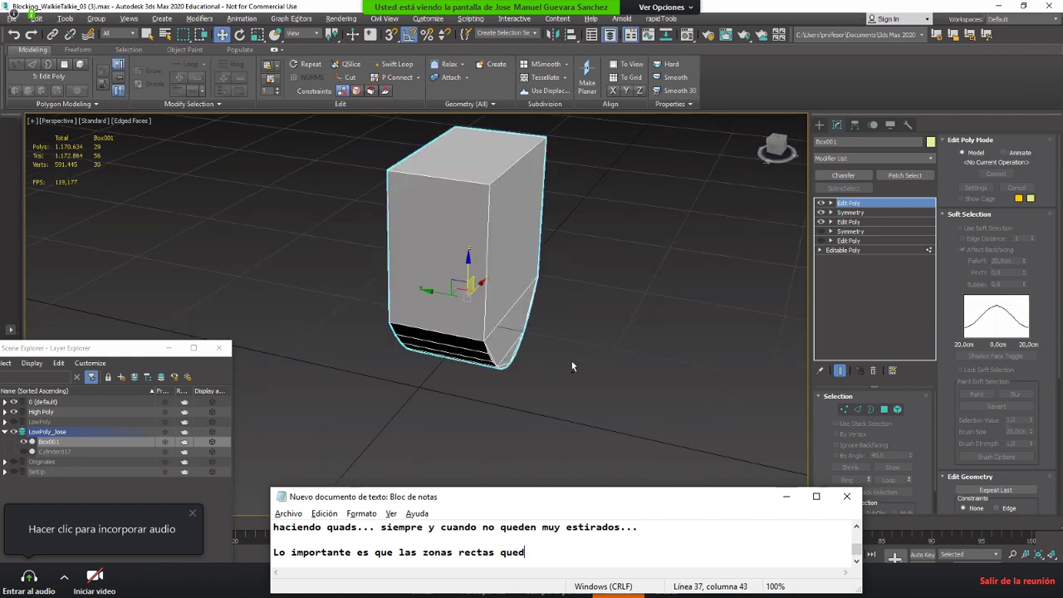
pyautogui.write('en limpias...')
pyautogui.scroll(-5, 415, 299)
pyautogui.scroll(8, 515, 299)
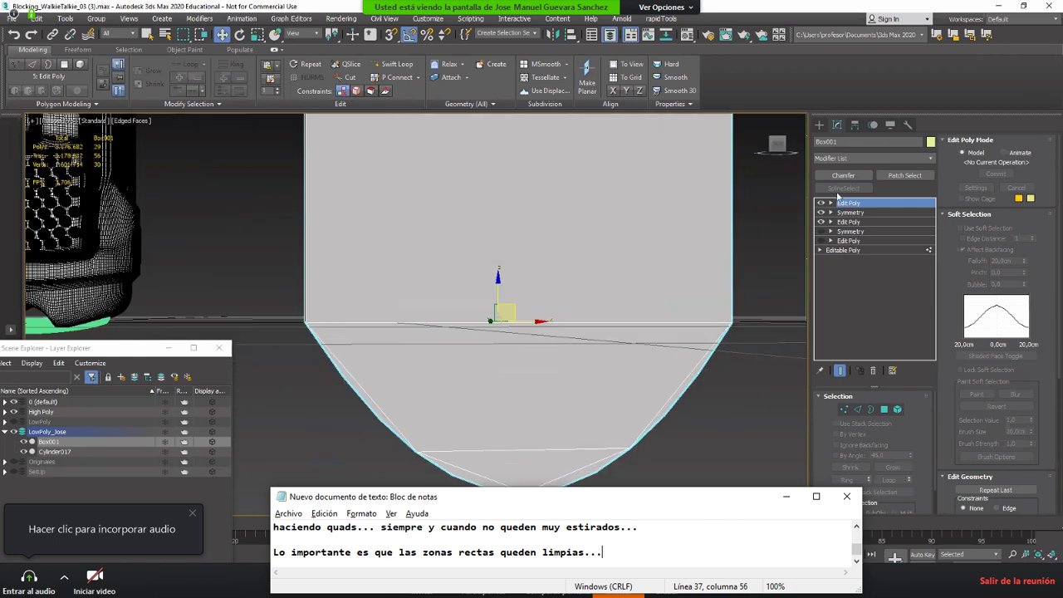
pyautogui.press('Return')
pyautogui.press('Return')
pyautogui.click(856, 156)
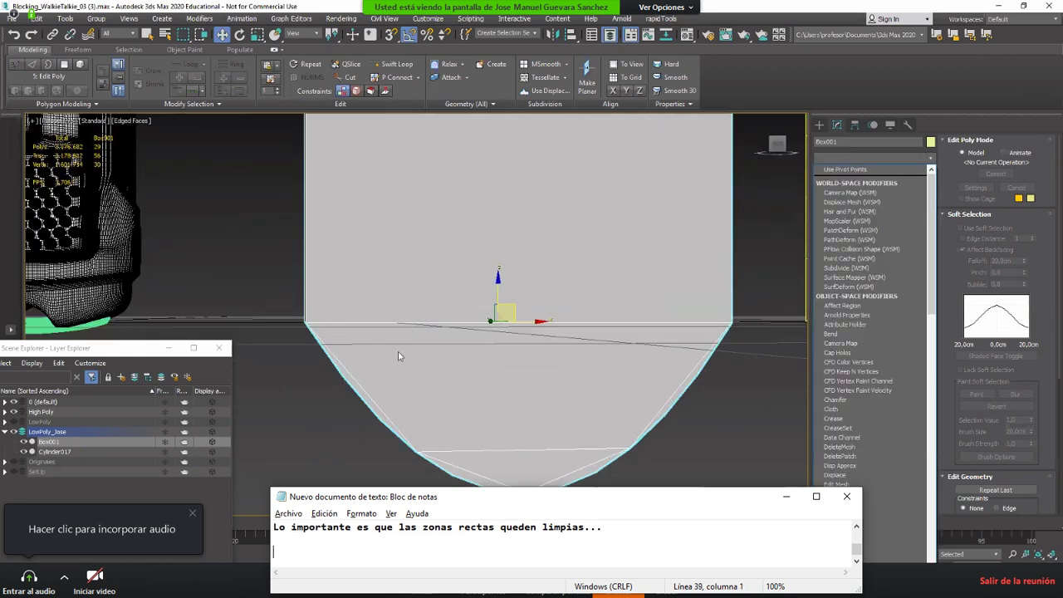
pyautogui.click(422, 364)
pyautogui.keyDown('alt'); pyautogui.moveTo(421, 363); pyautogui.dragTo(483, 204, button='middle'); pyautogui.keyUp('alt')
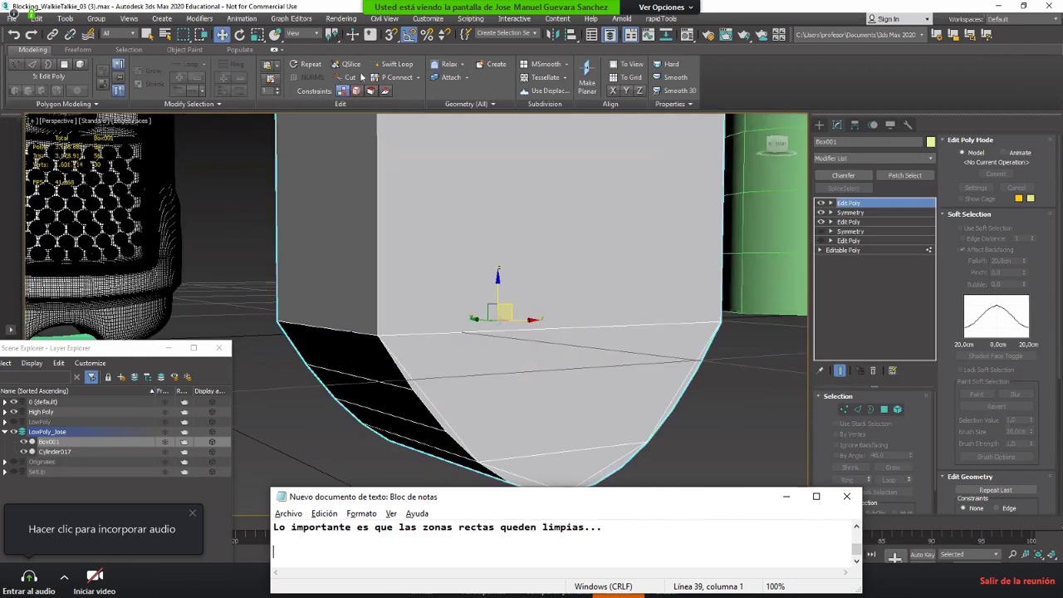
pyautogui.click(396, 64)
pyautogui.keyDown('alt'); pyautogui.moveTo(431, 249); pyautogui.dragTo(449, 374, button='middle'); pyautogui.keyUp('alt')
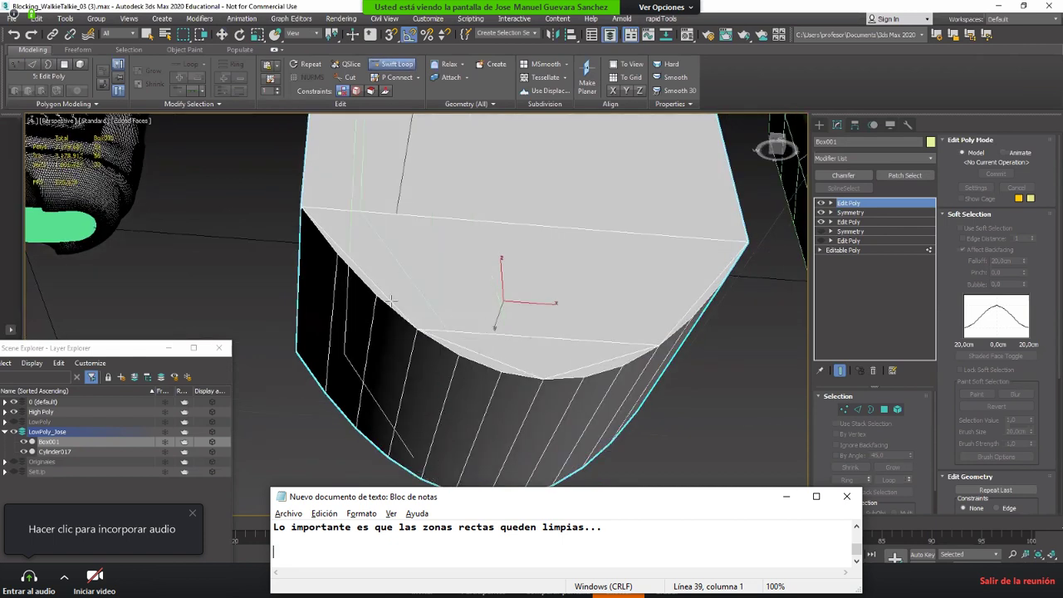
pyautogui.rightClick(382, 234)
pyautogui.keyDown('alt'); pyautogui.moveTo(383, 236); pyautogui.dragTo(398, 292, button='middle'); pyautogui.keyUp('alt')
pyautogui.scroll(-4, 401, 290)
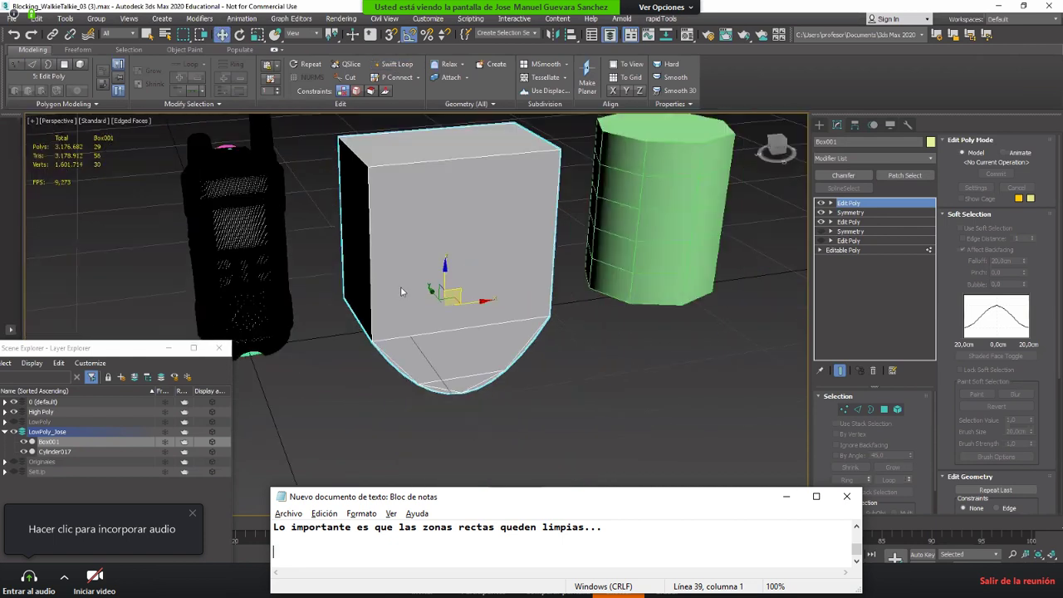
pyautogui.rightClick(401, 290)
pyautogui.press('2')
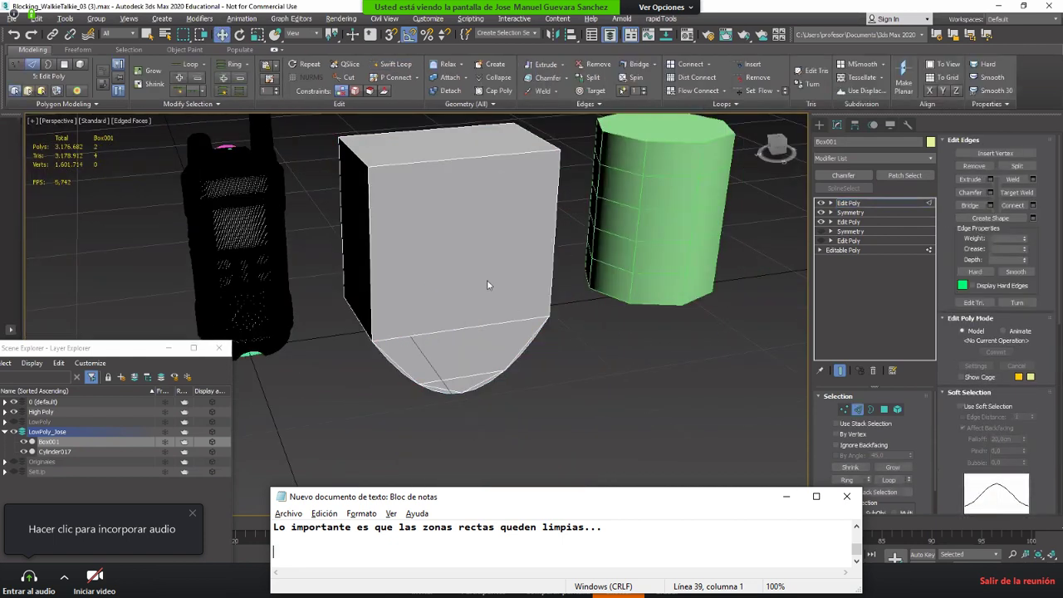
pyautogui.scroll(3, 487, 285)
pyautogui.keyDown('alt'); pyautogui.moveTo(486, 285); pyautogui.dragTo(573, 333, button='middle'); pyautogui.keyUp('alt')
pyautogui.scroll(-4, 490, 334)
pyautogui.press('2')
# Step: Set the green cylinder's number of sides to 16
pyautogui.click(614, 331)
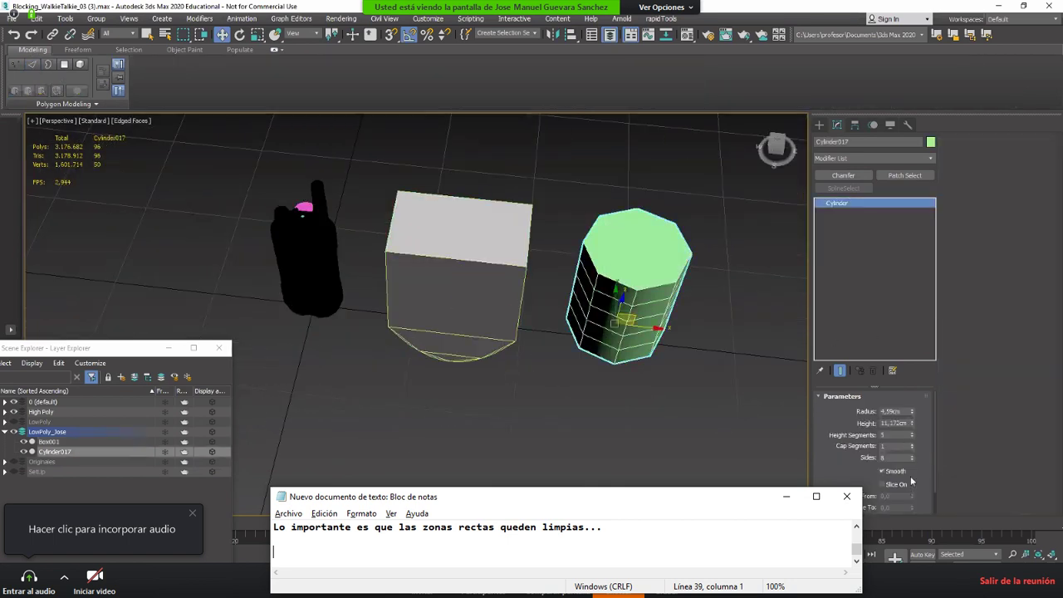
pyautogui.click(893, 457)
pyautogui.write('16')
pyautogui.press('Return')
# Step: Start the note paragraph "en casos de cilindros existen cierres" and add an Edit Poly modifier to the cylinder
pyautogui.write('en cas')
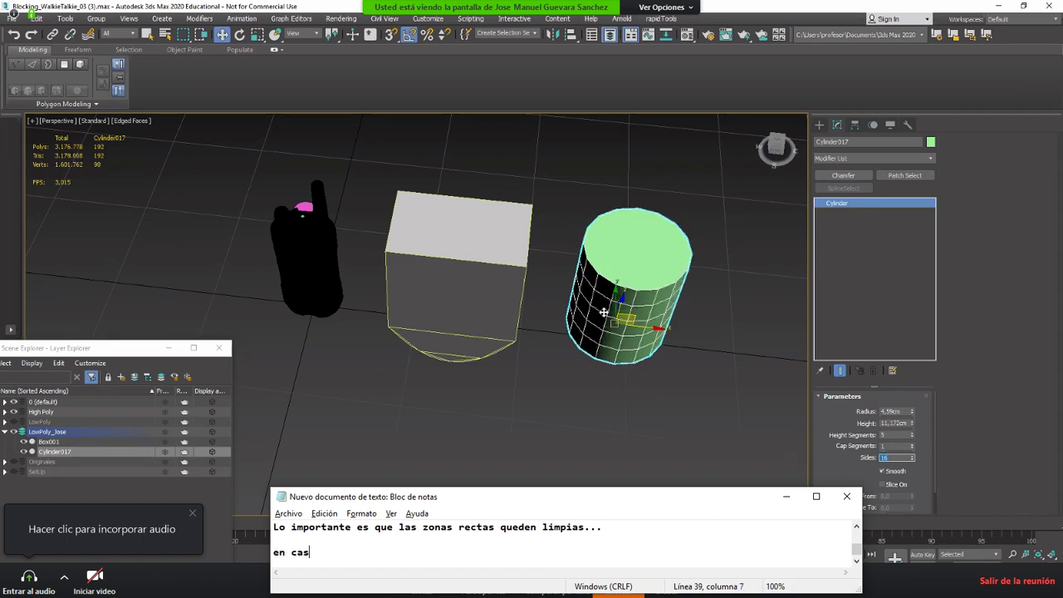
pyautogui.write('os de cil')
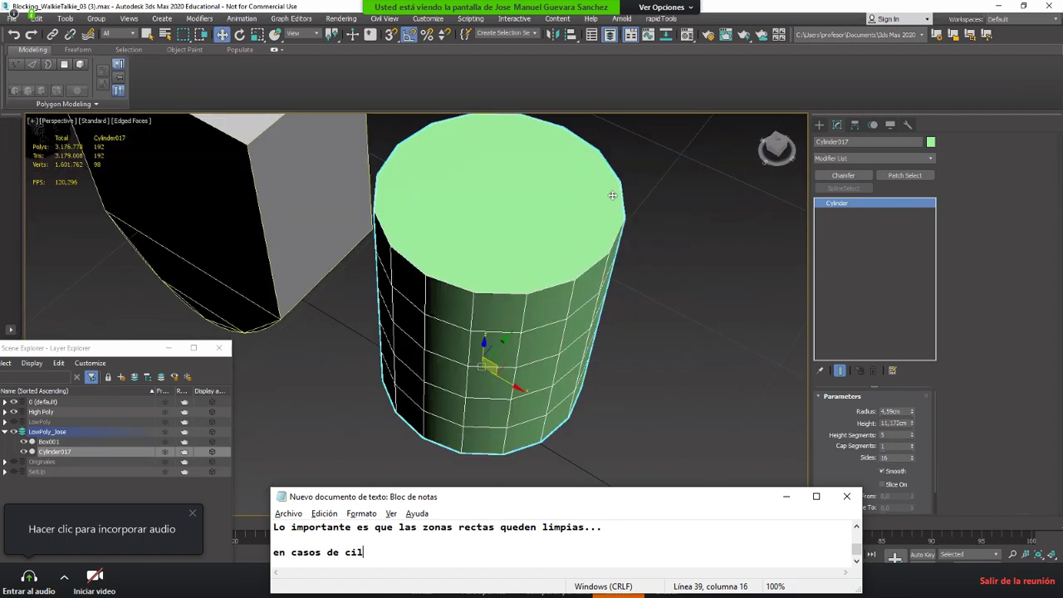
pyautogui.write('indros existen')
pyautogui.click(846, 155)
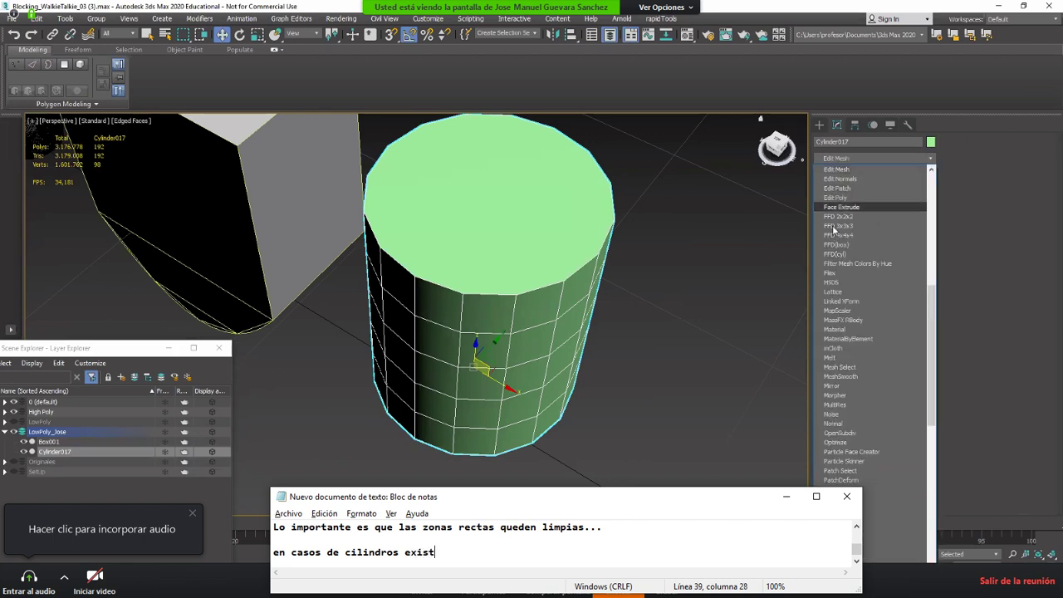
pyautogui.write('cierres')
pyautogui.click(841, 202)
# Step: Inset the cylinder's top cap to a polygon less than half its width and finish the note sentence with "que funcionan muy bien siempre..."
pyautogui.press('4')
pyautogui.click(507, 218)
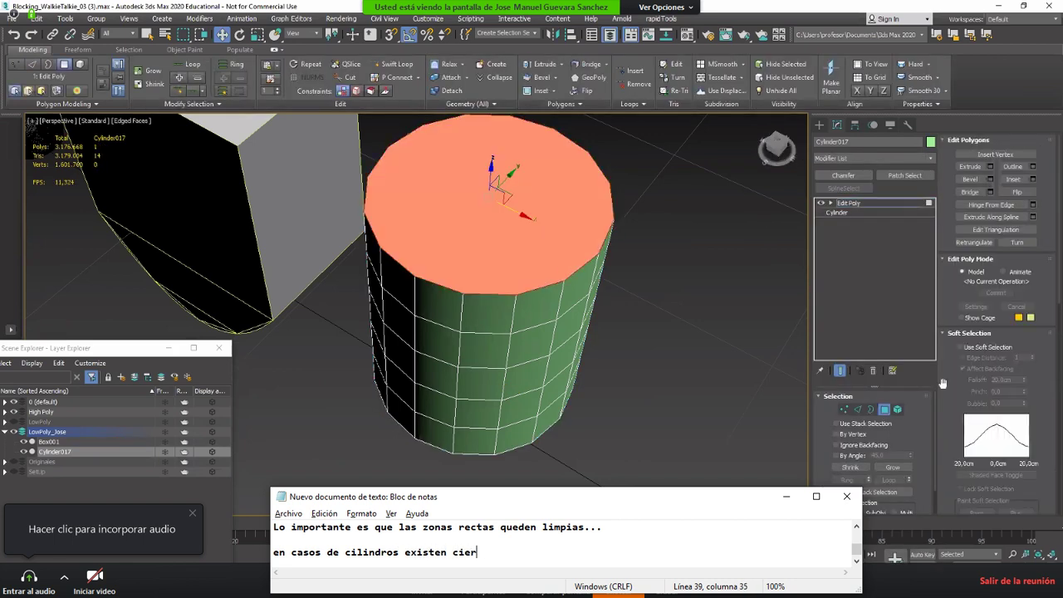
pyautogui.write('que funcionan')
pyautogui.click(1012, 179)
pyautogui.moveTo(546, 217); pyautogui.dragTo(543, 227)
pyautogui.write('muy bien si')
pyautogui.rightClick(545, 230)
pyautogui.moveTo(553, 270); pyautogui.dragTo(559, 306, button='middle')
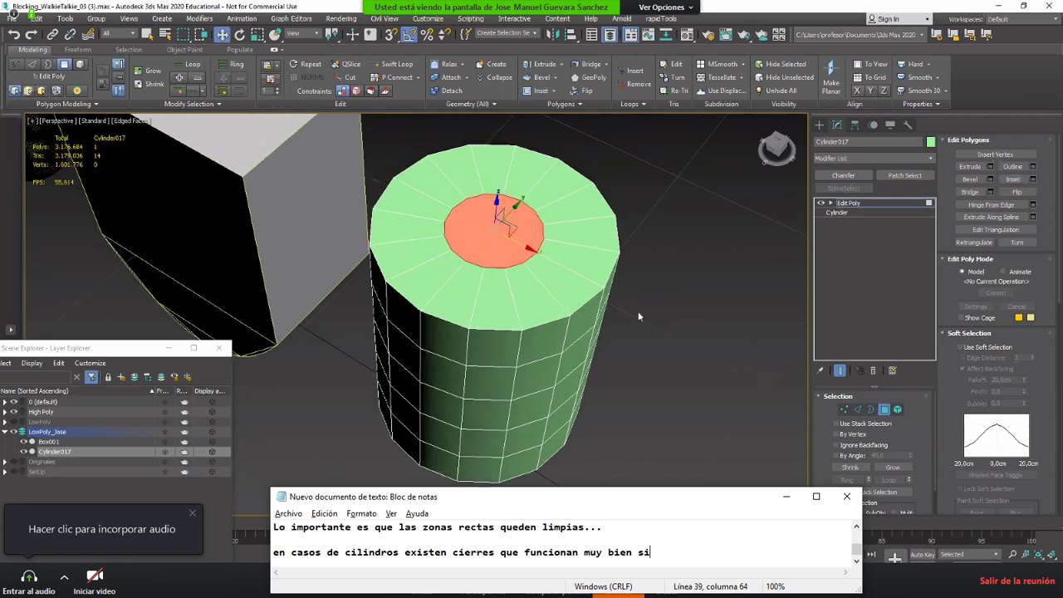
pyautogui.write('empre...')
pyautogui.press('Return')
pyautogui.press('Return')
# Step: Collapse the inset polygon on the cylinder's top cap into a single centre vertex
pyautogui.scroll(-1, 988, 274)
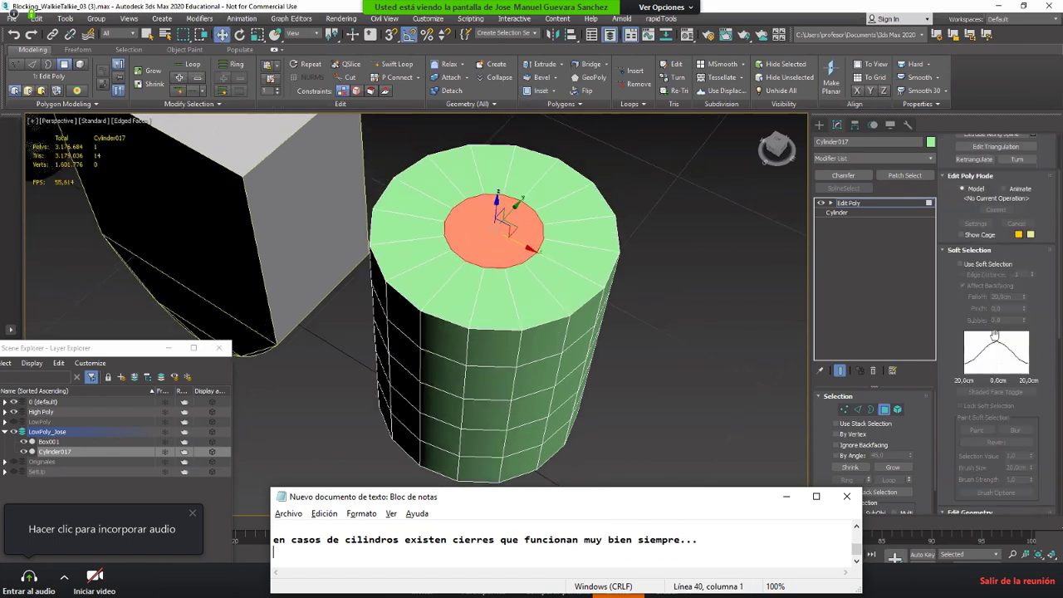
pyautogui.click(970, 301)
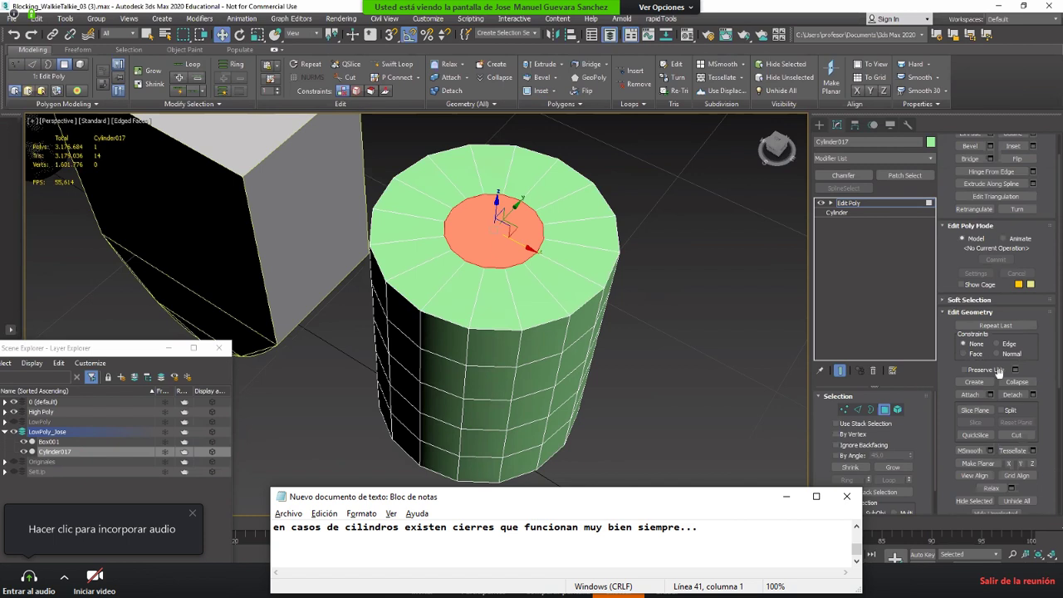
pyautogui.click(1014, 381)
pyautogui.keyDown('alt'); pyautogui.moveTo(498, 349); pyautogui.dragTo(539, 316, button='middle'); pyautogui.keyUp('alt')
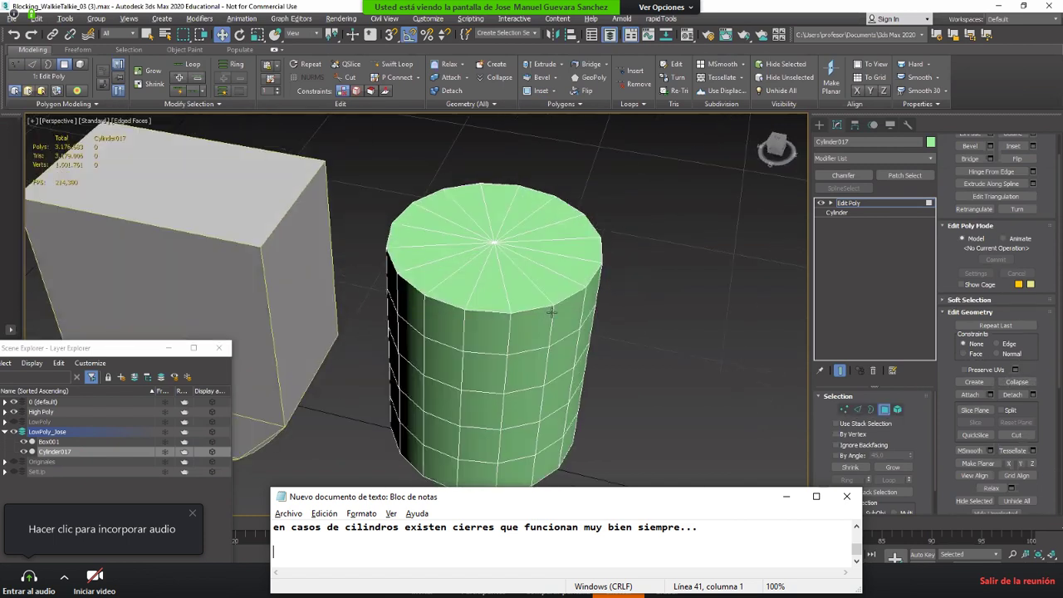
pyautogui.keyDown('alt'); pyautogui.moveTo(550, 311); pyautogui.dragTo(510, 304, button='middle'); pyautogui.keyUp('alt')
# Step: Remove the four horizontal edge loops around the cylinder's side together with their vertices
pyautogui.press('2')
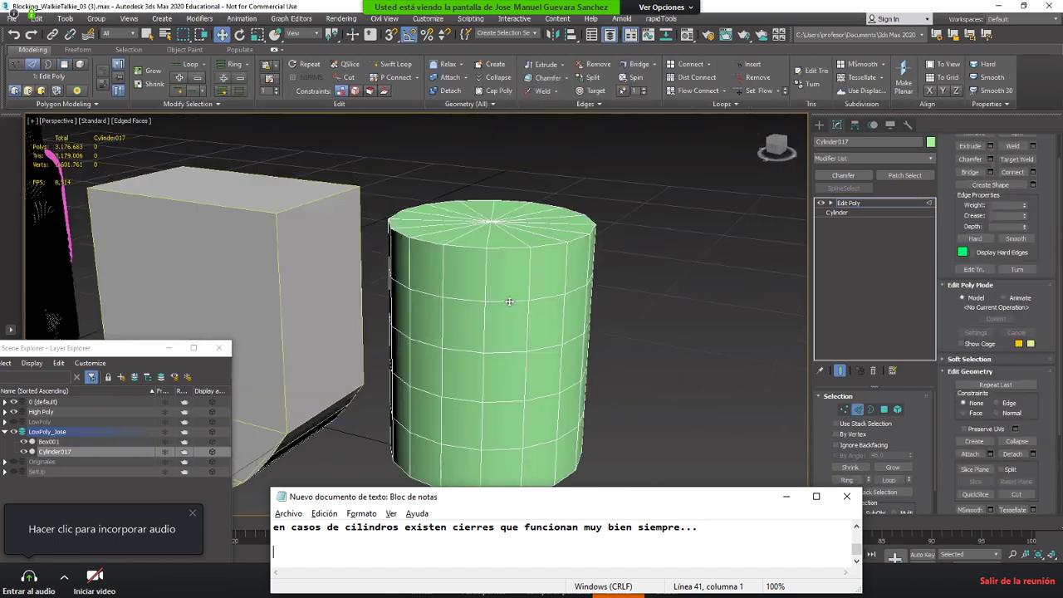
pyautogui.doubleClick(509, 299)
pyautogui.keyDown('ctrl'); pyautogui.doubleClick(501, 351); pyautogui.keyUp('ctrl')
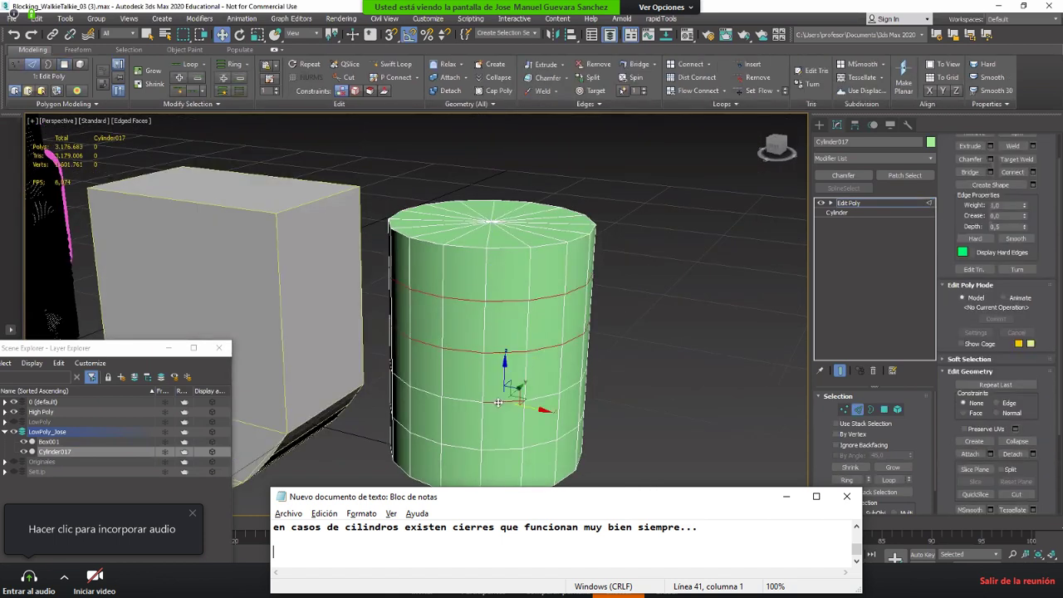
pyautogui.keyDown('ctrl'); pyautogui.doubleClick(498, 403); pyautogui.keyUp('ctrl')
pyautogui.keyDown('ctrl'); pyautogui.doubleClick(503, 448); pyautogui.keyUp('ctrl')
pyautogui.hotkey('ctrl', 'BackSpace')
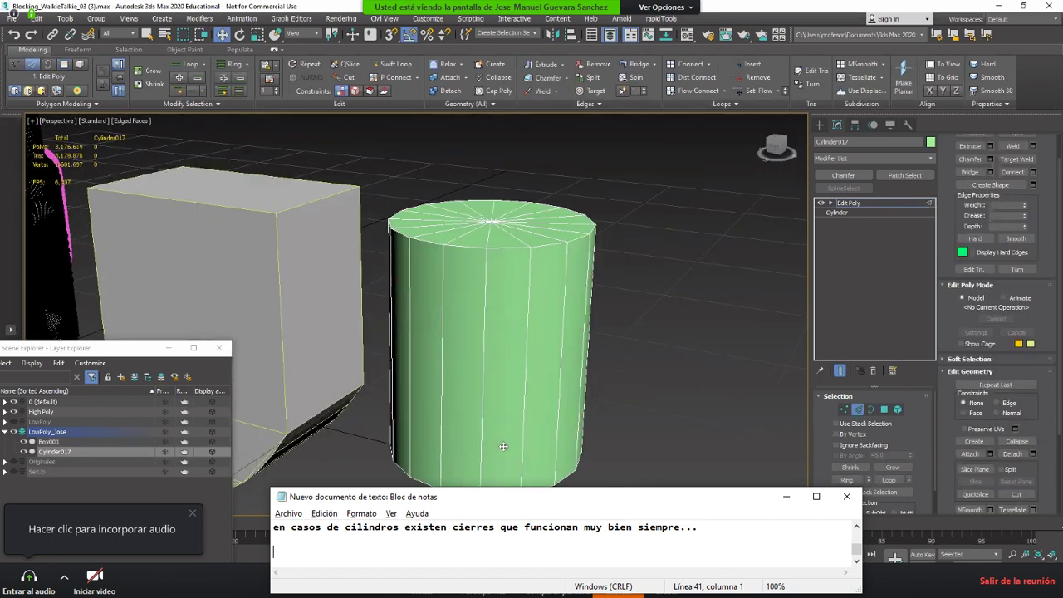
pyautogui.press('2')
pyautogui.keyDown('alt'); pyautogui.moveTo(374, 390); pyautogui.dragTo(456, 384, button='middle'); pyautogui.keyUp('alt')
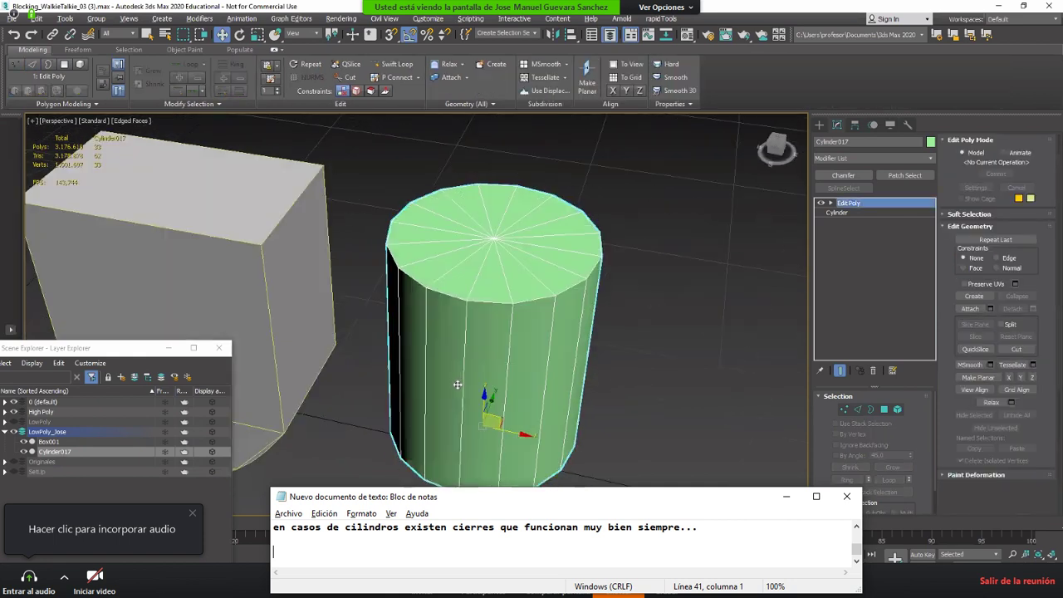
# Step: Write the note "Aunque este cierre puede dar problemas en el motor" and add a second Edit Poly modifier to the cylinder
pyautogui.scroll(4, 502, 262)
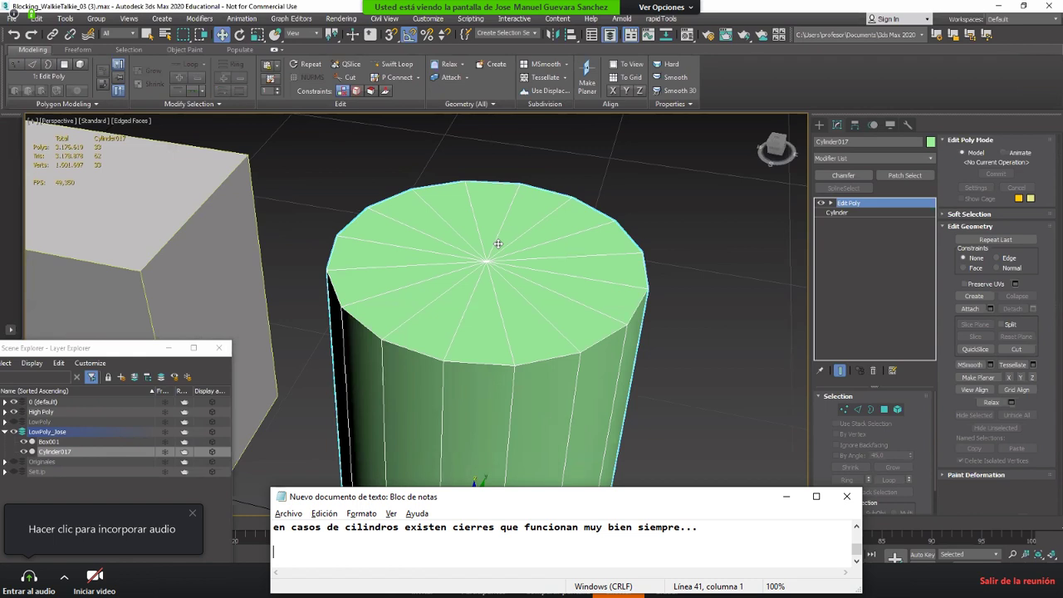
pyautogui.write('Aunqu')
pyautogui.write(' este cierr')
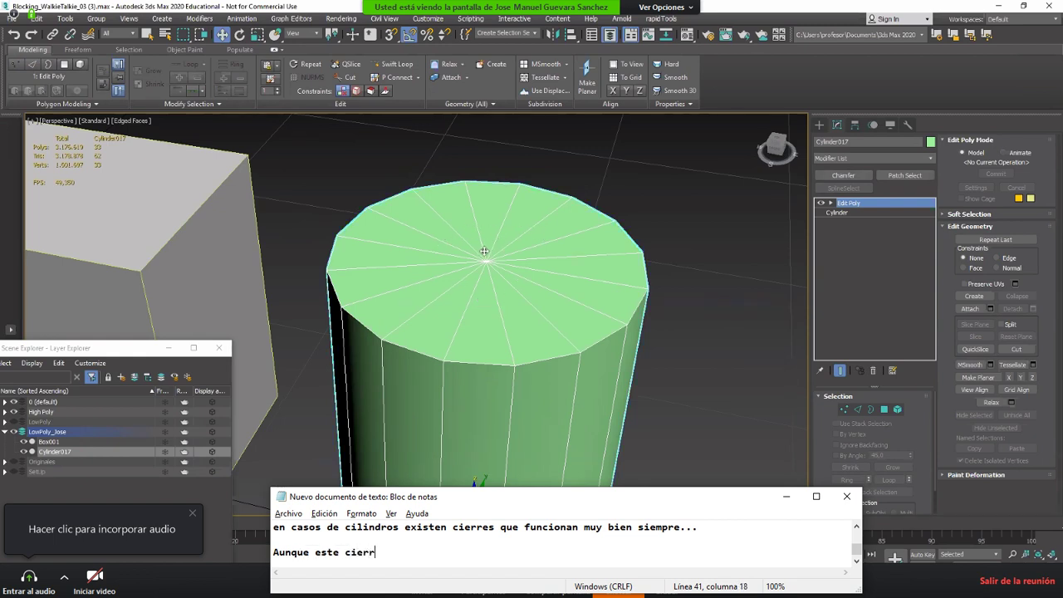
pyautogui.press('BackSpace')
pyautogui.write('e puede dar problemas en el motor')
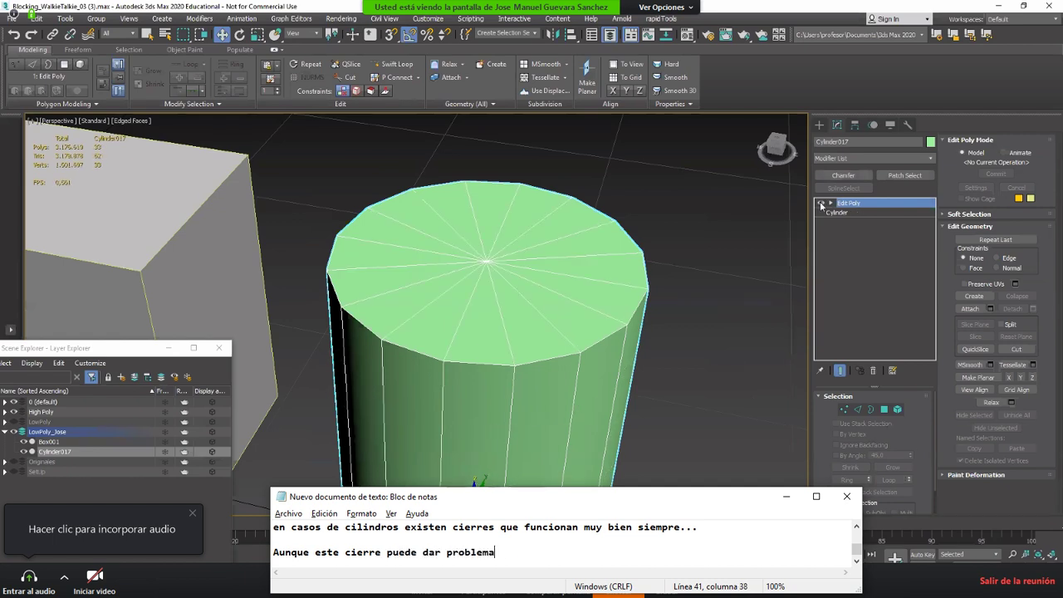
pyautogui.click(838, 158)
pyautogui.click(835, 197)
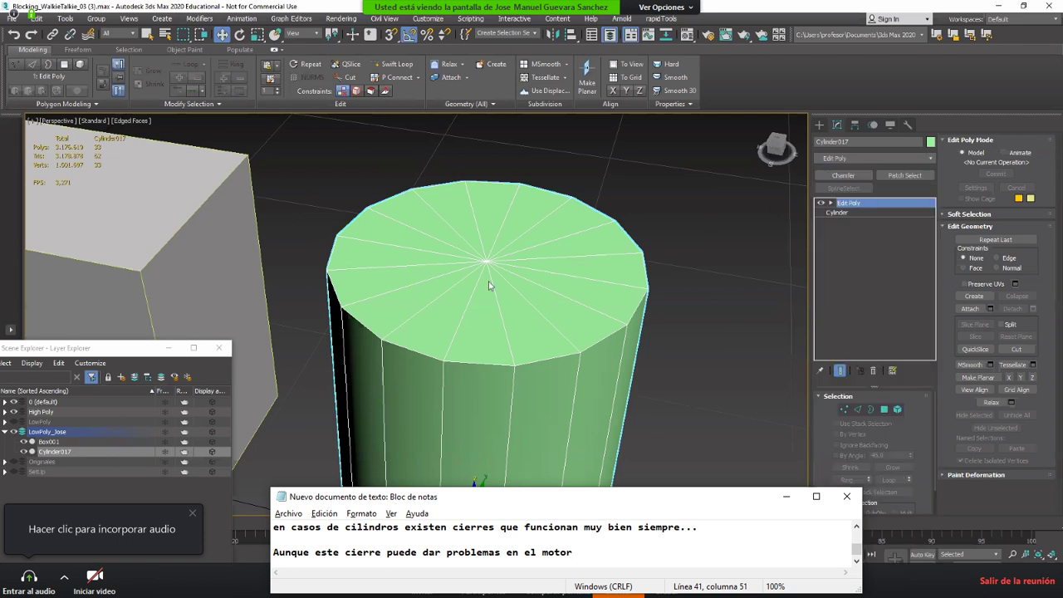
# Step: End the note line with "..." and delete all the triangles around the centre vertex of the cylinder's top cap
pyautogui.write('...')
pyautogui.press('Return')
pyautogui.press('Return')
pyautogui.press('Return')
pyautogui.write('a')
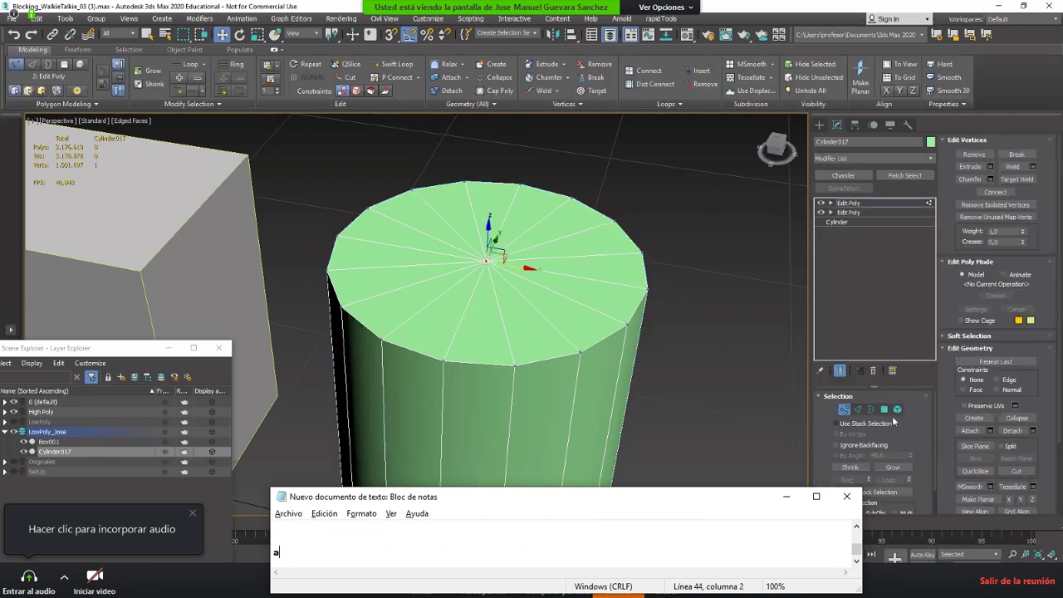
pyautogui.press('BackSpace')
pyautogui.press('BackSpace')
pyautogui.keyDown('ctrl'); pyautogui.click(884, 409); pyautogui.keyUp('ctrl')
pyautogui.press('Delete')
# Step: Cap the cylinder's open top border with a single polygon and start the note line "la otra via es"
pyautogui.write('3la ot')
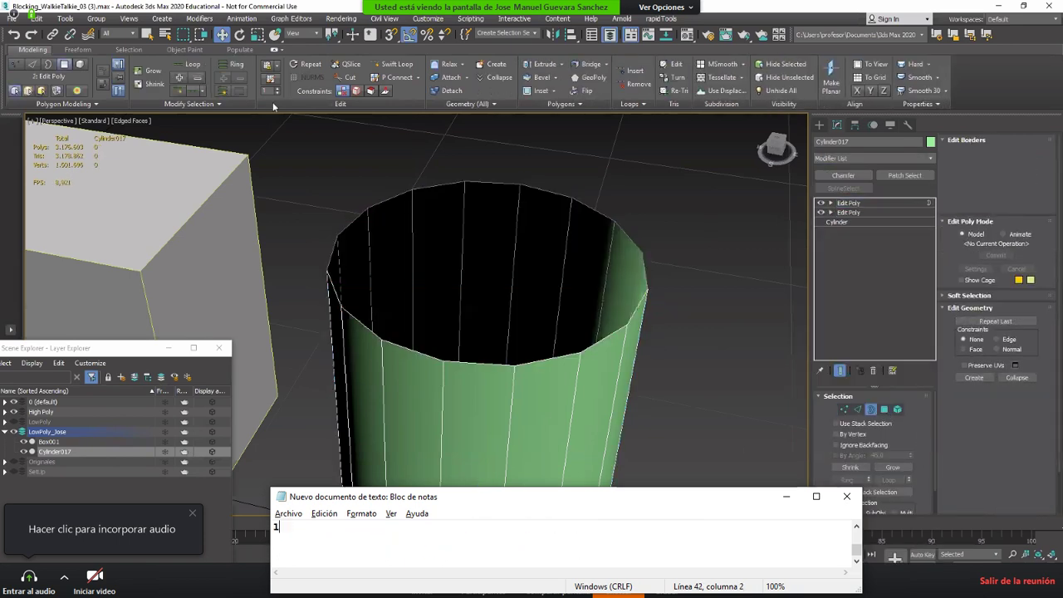
pyautogui.moveTo(306, 145); pyautogui.dragTo(516, 316)
pyautogui.write('ra via ')
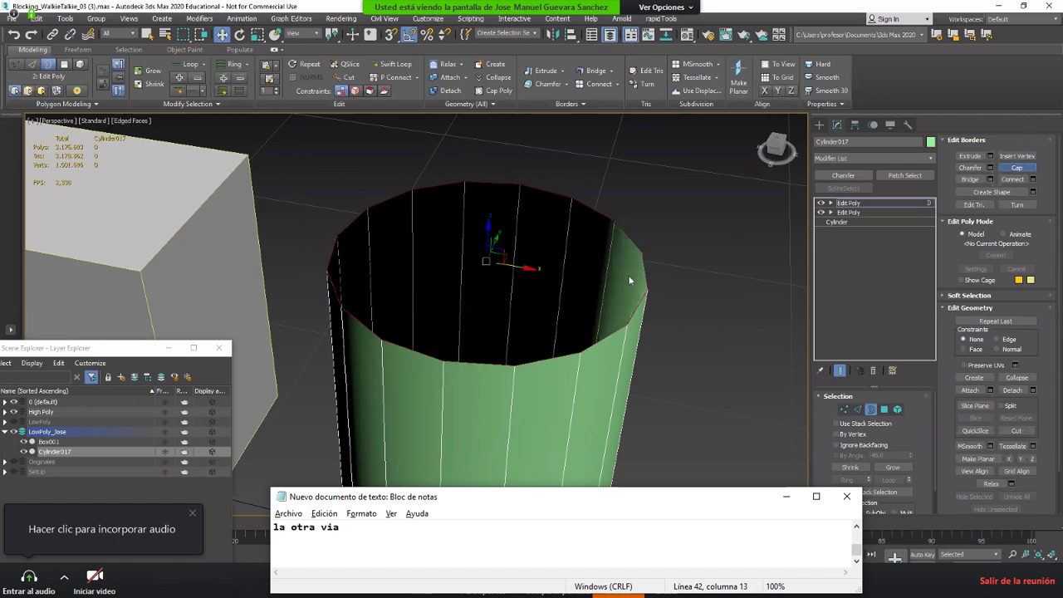
pyautogui.write('es 4')
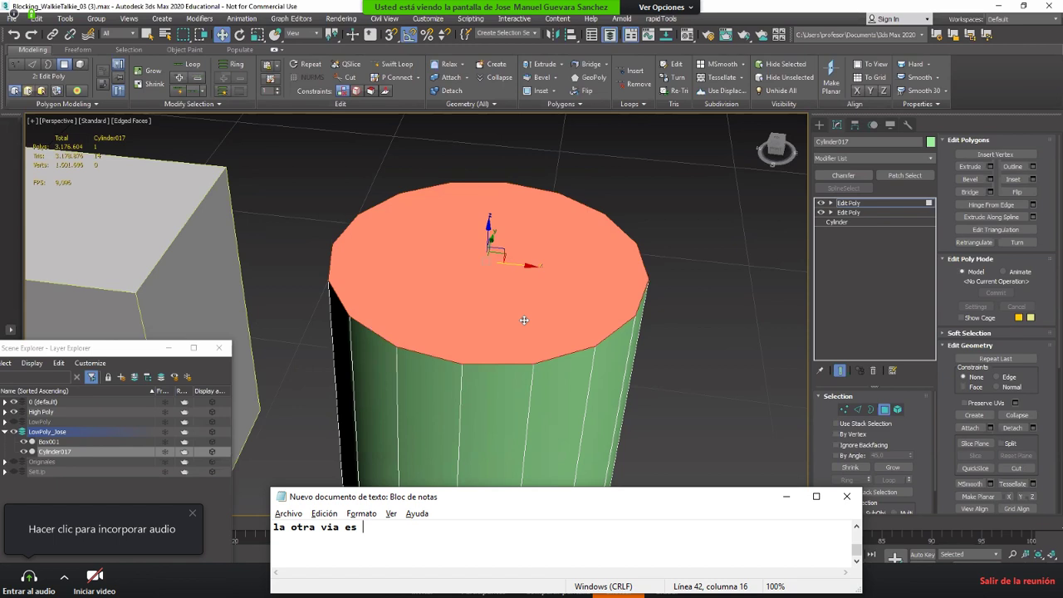
# Step: Cut the first two rim quads into the cap polygon, each spanning three rim edges, and add "..." to the note
pyautogui.press('1')
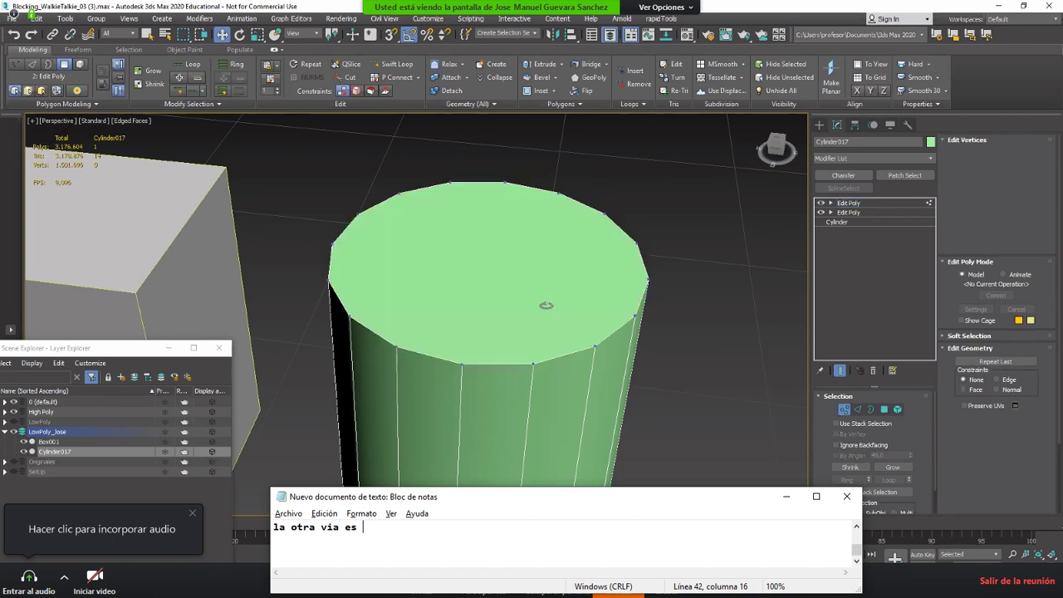
pyautogui.moveTo(546, 307)
pyautogui.keyDown('alt'); pyautogui.mouseDown(button='middle')
pyautogui.moveTo(540, 315)
pyautogui.moveTo(536, 296)
pyautogui.mouseUp(button='middle'); pyautogui.keyUp('alt')
pyautogui.hotkey('alt', 'c')
pyautogui.press('Escape')
pyautogui.press('BackSpace')
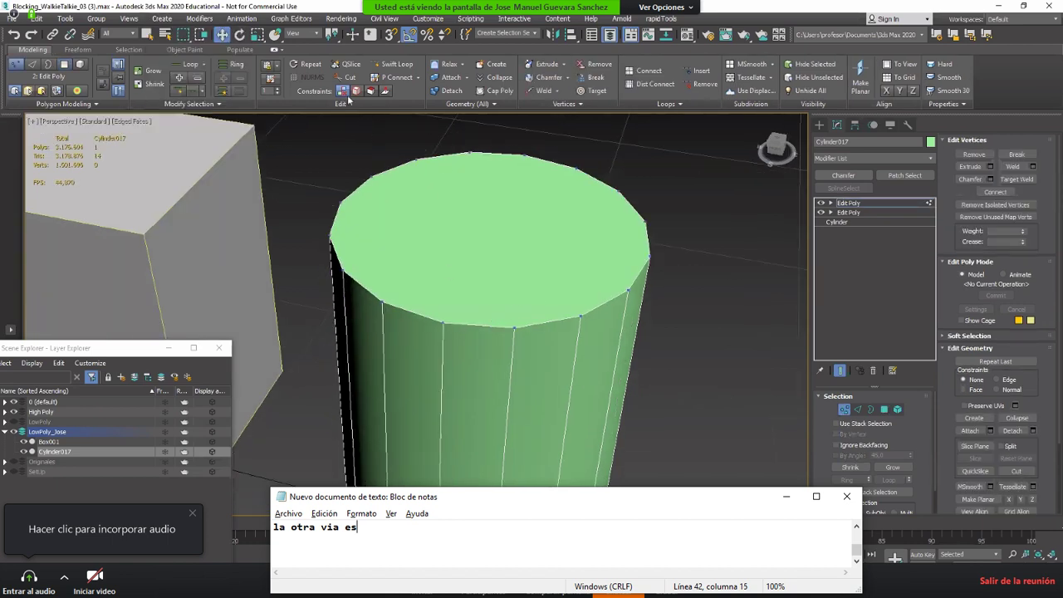
pyautogui.click(350, 77)
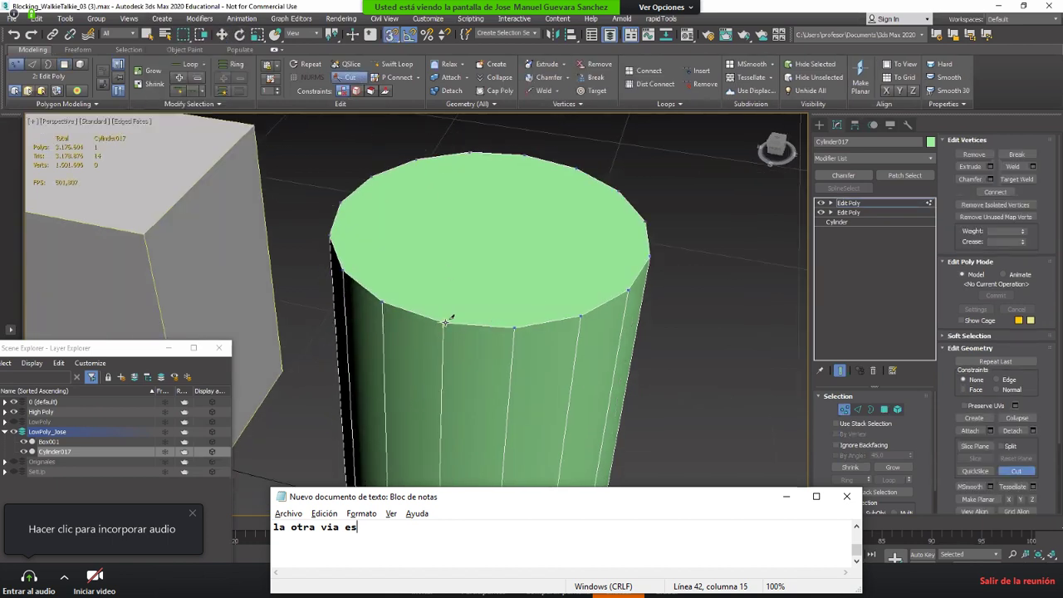
pyautogui.write('...')
pyautogui.click(629, 289)
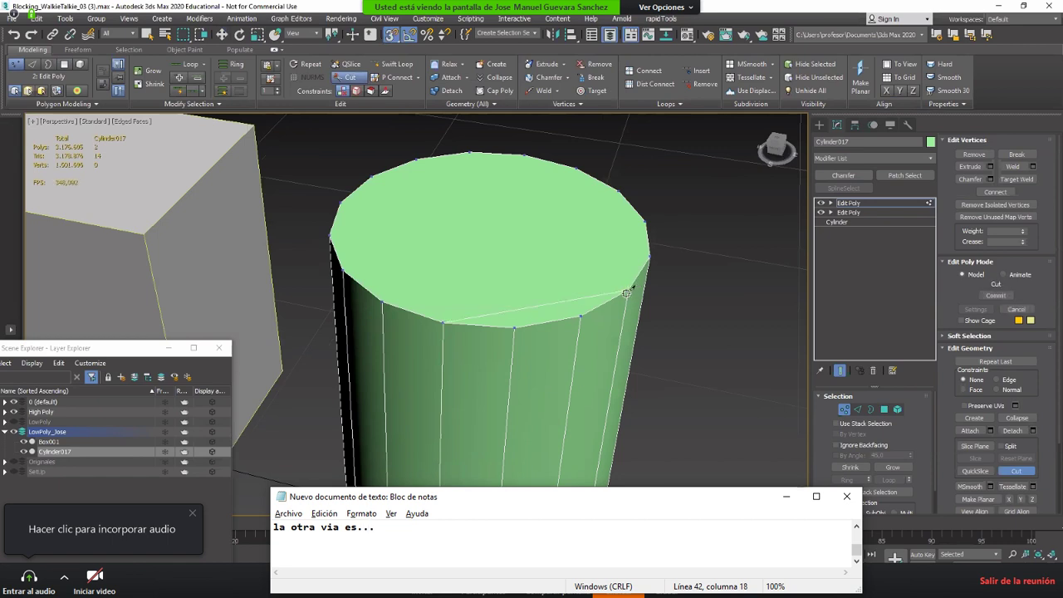
pyautogui.keyDown('alt'); pyautogui.moveTo(626, 292); pyautogui.dragTo(533, 303, button='middle'); pyautogui.keyUp('alt')
pyautogui.click(626, 295)
pyautogui.keyDown('alt'); pyautogui.moveTo(607, 305); pyautogui.dragTo(523, 302, button='middle'); pyautogui.keyUp('alt')
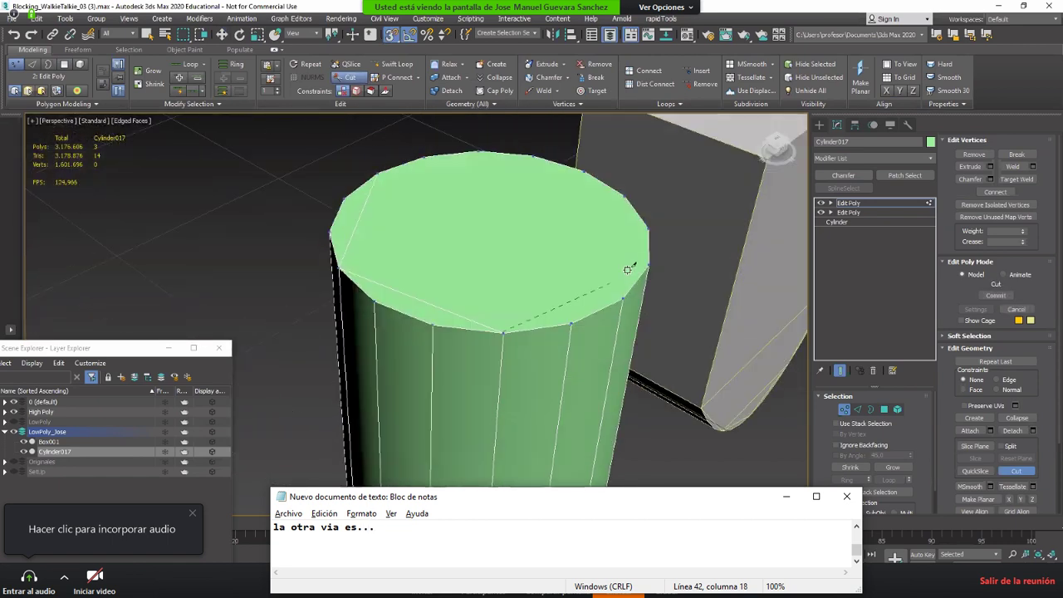
# Step: Cut the three remaining rim quads around the cap and continue the note with "cerrando en"
pyautogui.click(646, 266)
pyautogui.keyDown('alt'); pyautogui.moveTo(586, 290); pyautogui.dragTo(522, 291, button='middle'); pyautogui.keyUp('alt')
pyautogui.write('ce')
pyautogui.click(640, 290)
pyautogui.write('rrando en')
pyautogui.click(626, 298)
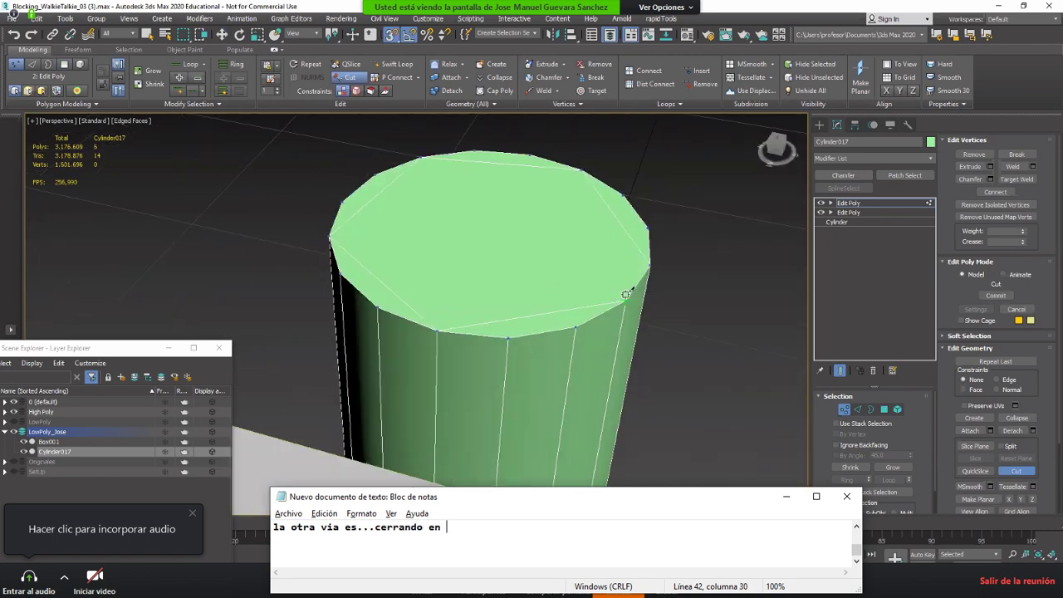
# Step: Split the cap's central hexagon into two quads by cutting between opposite corners, and continue the note with "quads cuando"
pyautogui.write('quads')
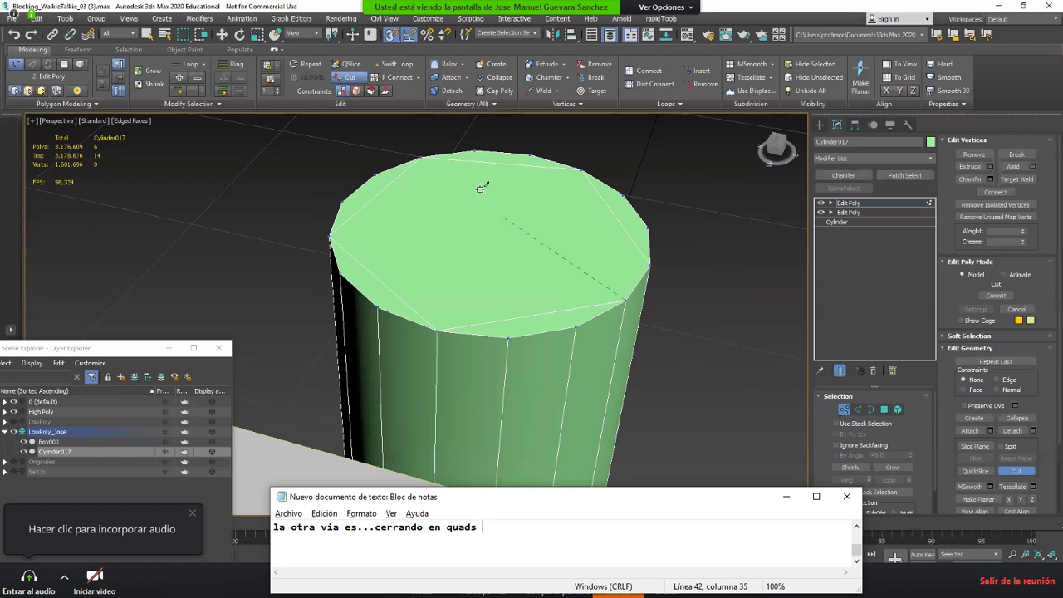
pyautogui.write(' cuando elcili')
pyautogui.click(422, 157)
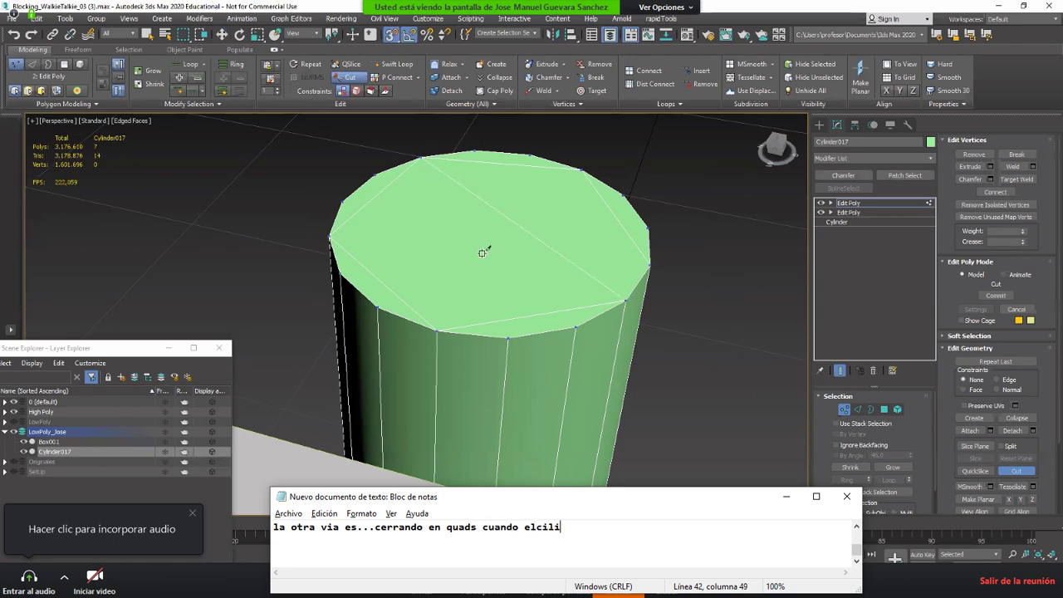
# Step: Select each central cap quad in turn and complete the note with "elcilindro es multiplo de cuatro..."
pyautogui.write('4ndrw')
pyautogui.click(481, 244)
pyautogui.write('o e')
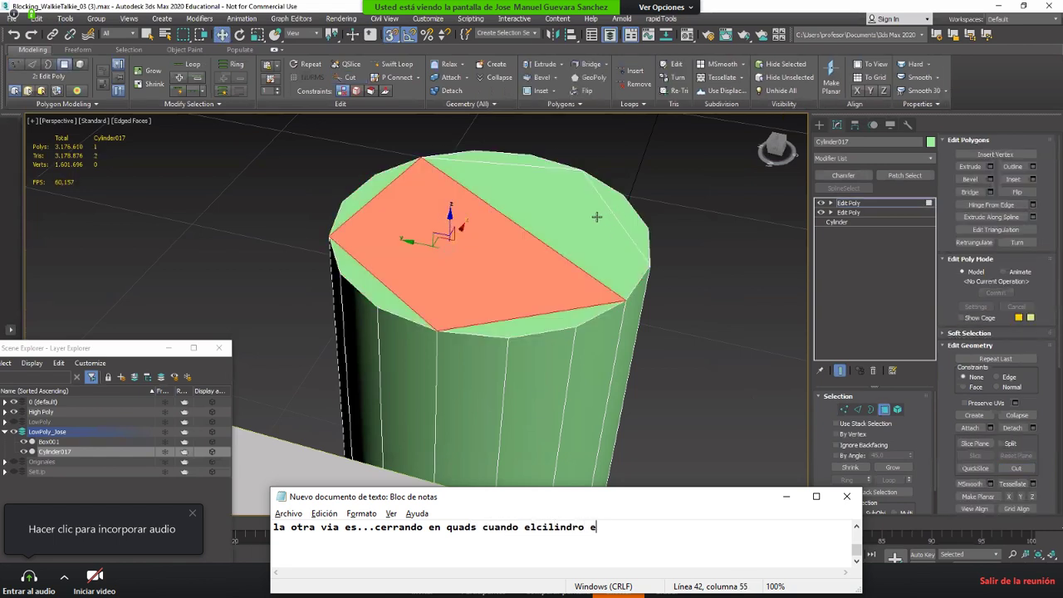
pyautogui.write('s multiplo de')
pyautogui.click(596, 217)
pyautogui.scroll(-4, 594, 233)
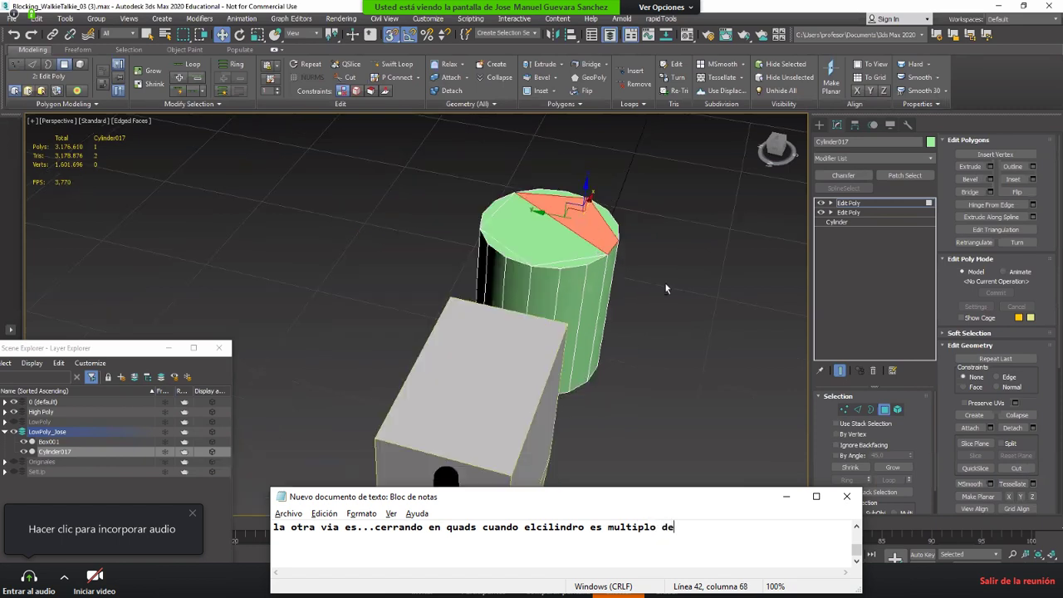
pyautogui.write('cuatro...4')
pyautogui.keyDown('alt'); pyautogui.moveTo(665, 288); pyautogui.dragTo(213, 175, button='middle'); pyautogui.keyUp('alt')
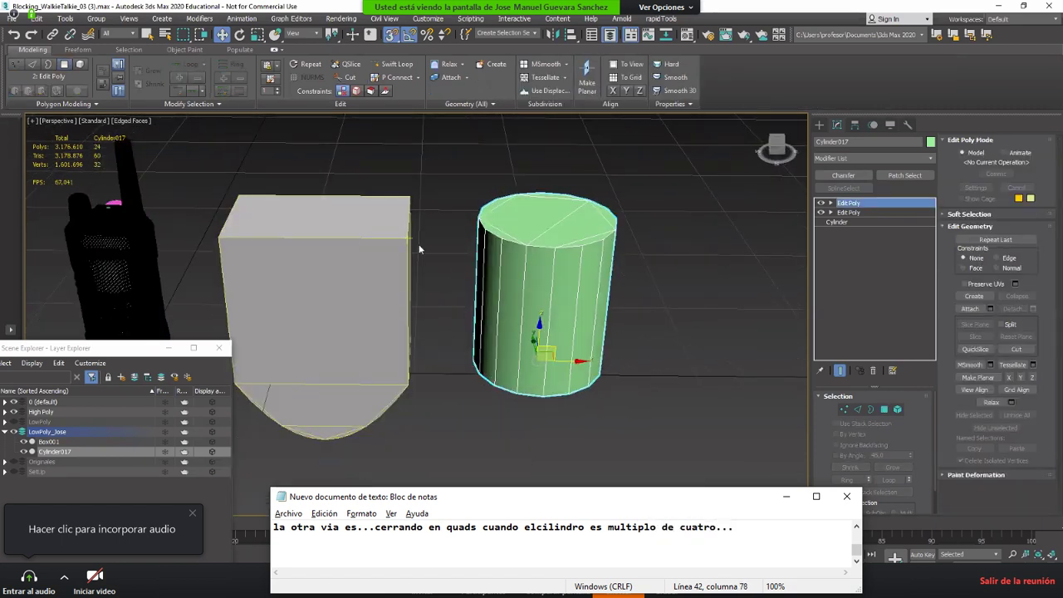
# Step: Examine the quad closure of the cylinder's top cap from several angles, selecting one of its central quads
pyautogui.scroll(8, 560, 270)
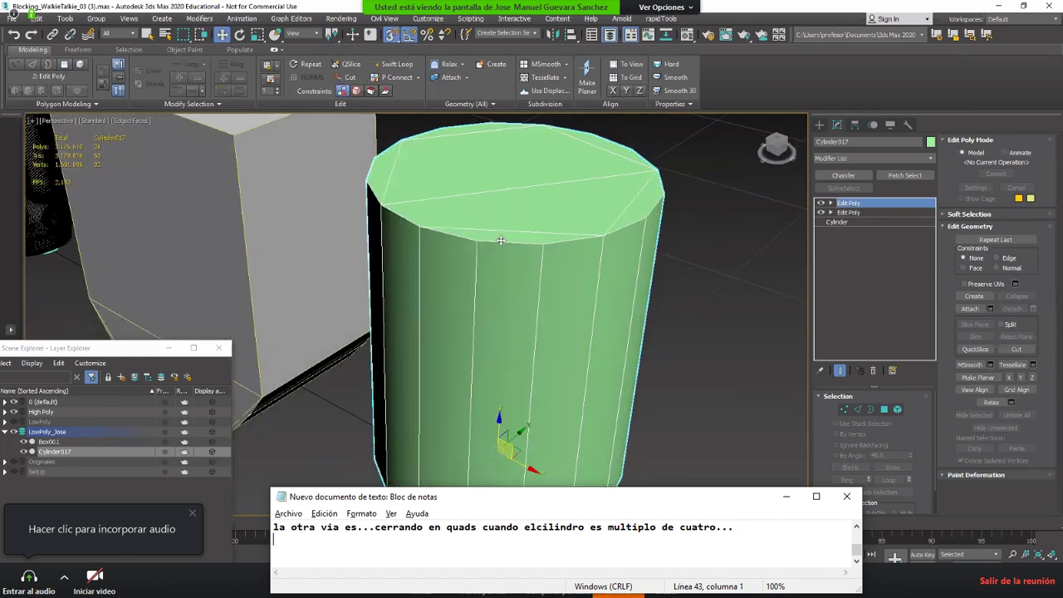
pyautogui.keyDown('alt'); pyautogui.moveTo(500, 240); pyautogui.dragTo(547, 288, button='middle'); pyautogui.keyUp('alt')
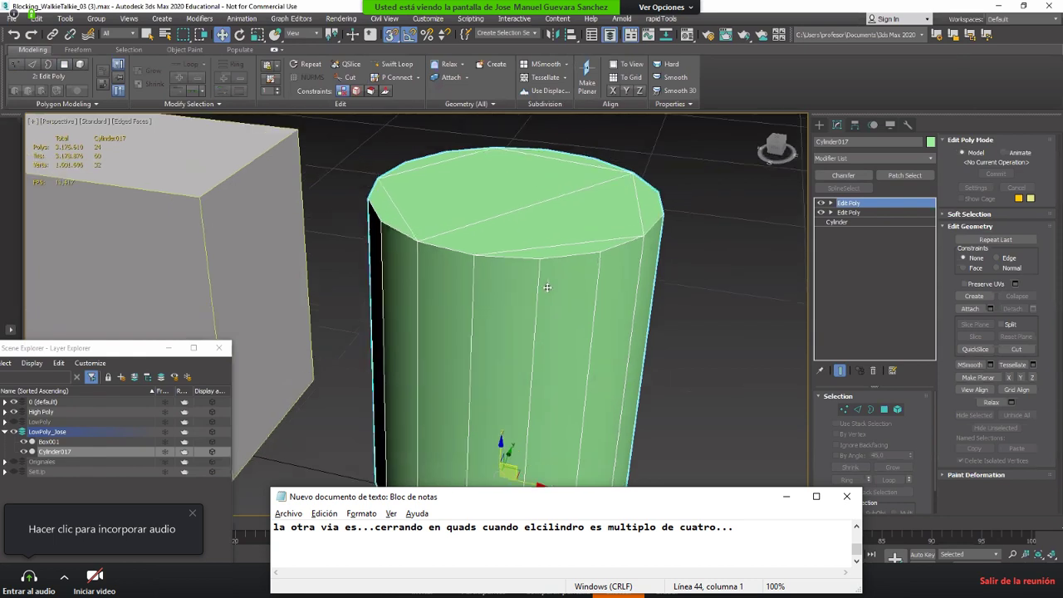
pyautogui.scroll(2, 470, 250)
pyautogui.scroll(-2, 492, 243)
pyautogui.click(630, 281)
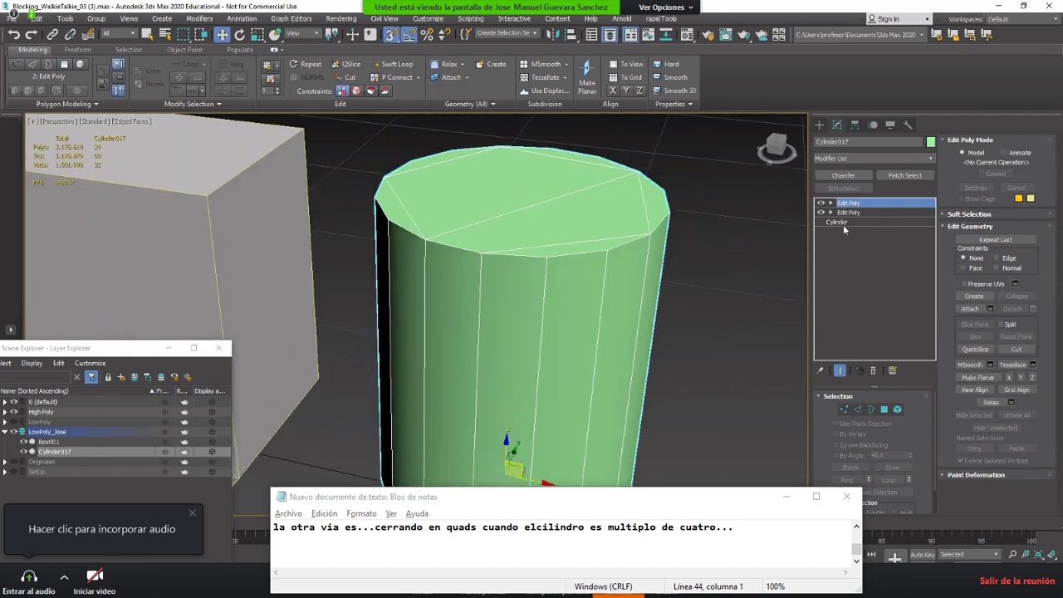
pyautogui.keyDown('alt'); pyautogui.moveTo(497, 232); pyautogui.dragTo(473, 254, button='middle'); pyautogui.keyUp('alt')
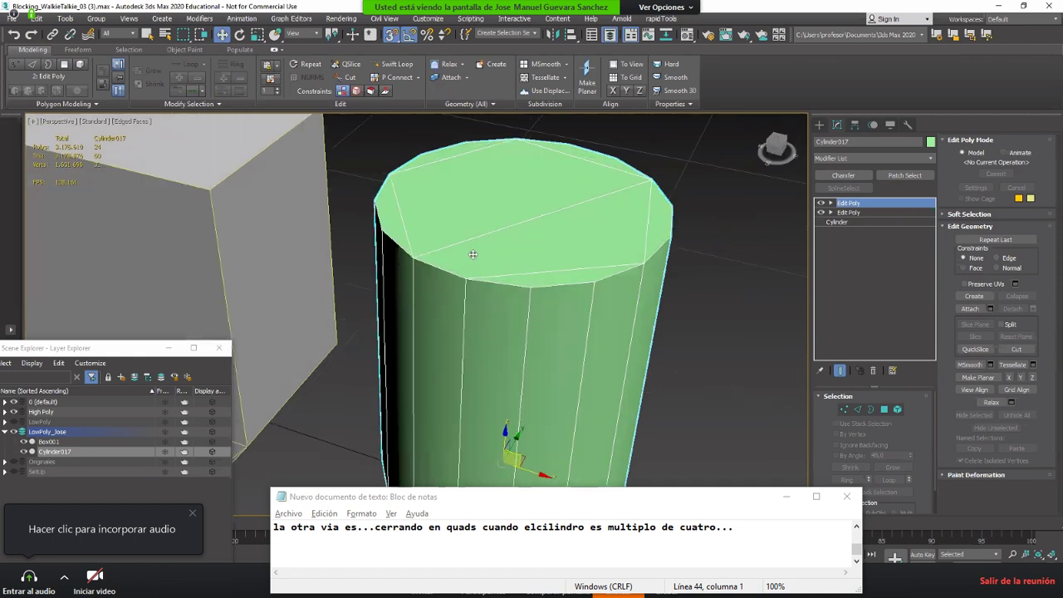
pyautogui.press('2')
pyautogui.press('4')
pyautogui.click(512, 259)
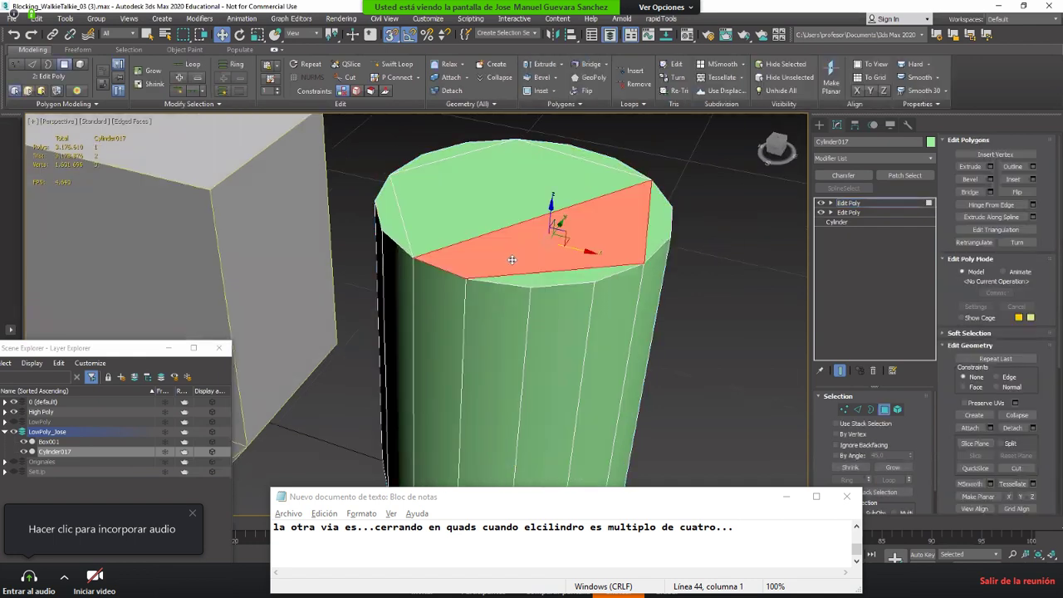
pyautogui.scroll(-2, 524, 292)
pyautogui.scroll(4, 509, 295)
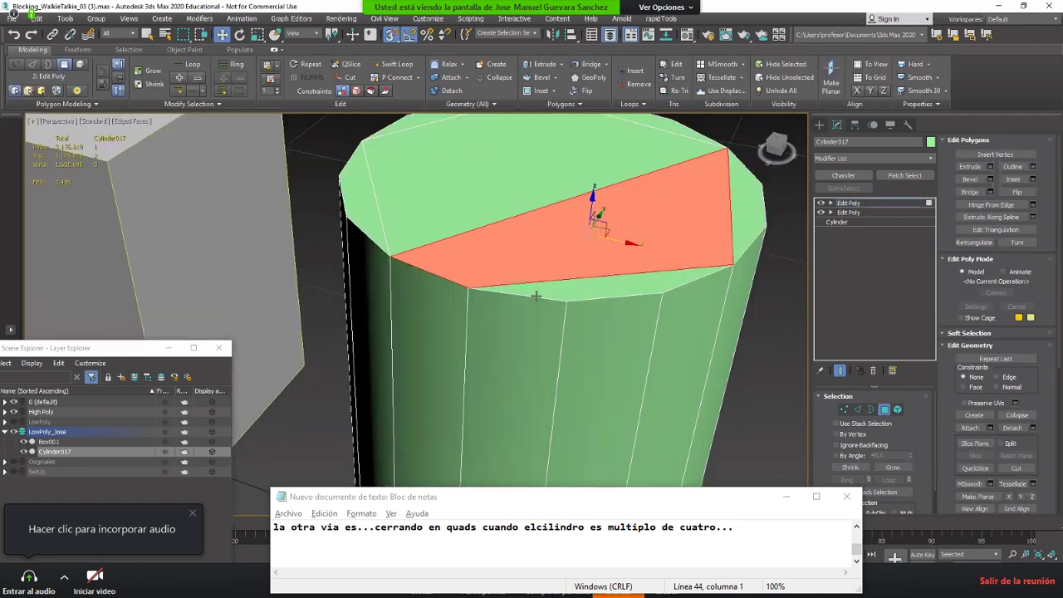
pyautogui.scroll(-2, 538, 297)
pyautogui.scroll(4, 539, 299)
# Step: Move one vertical side edge of the cylinder inward and write the note "Lo que no seria valido es lo siguiente... si"
pyautogui.press('2')
pyautogui.click(538, 347)
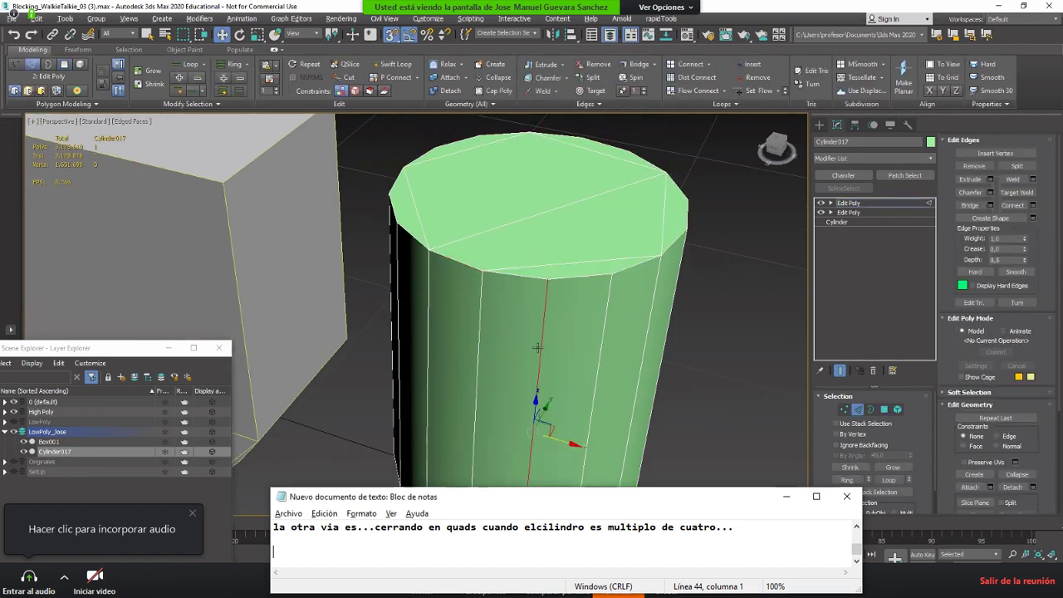
pyautogui.write('Lo que no ')
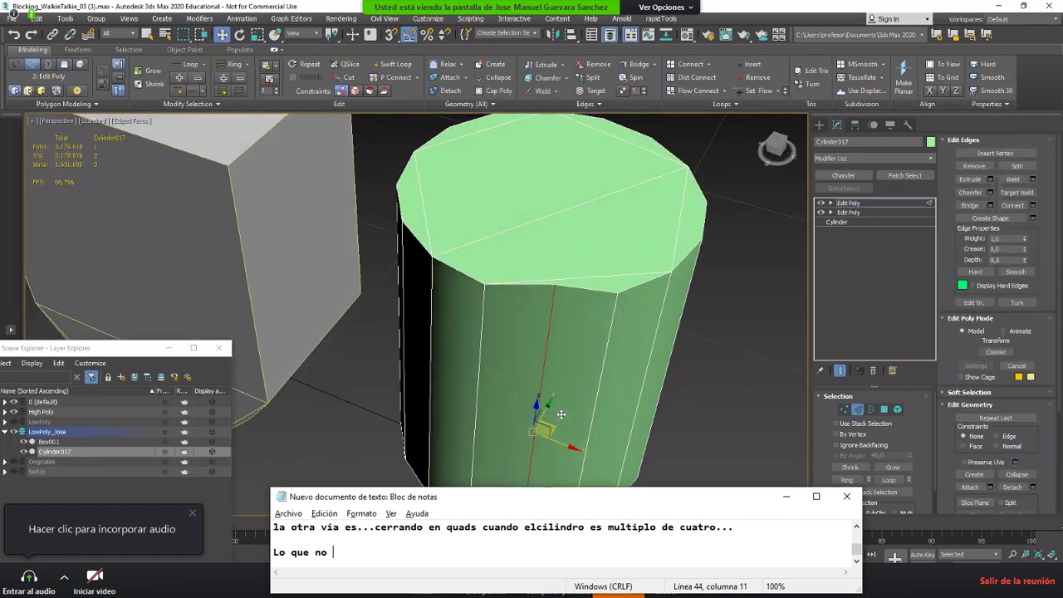
pyautogui.write('seria valido es lo si')
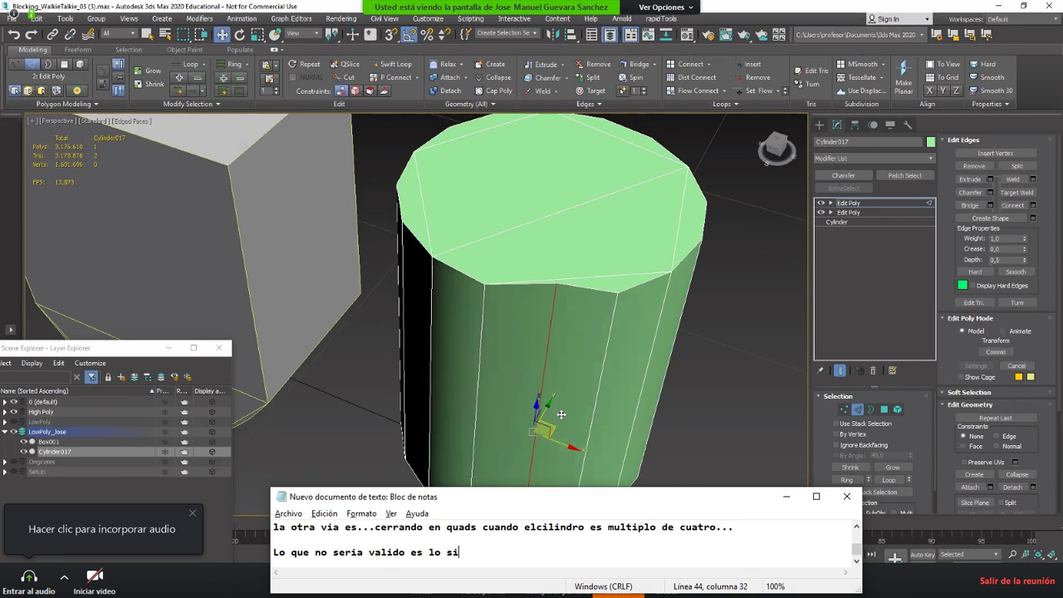
pyautogui.write('guiente... si ')
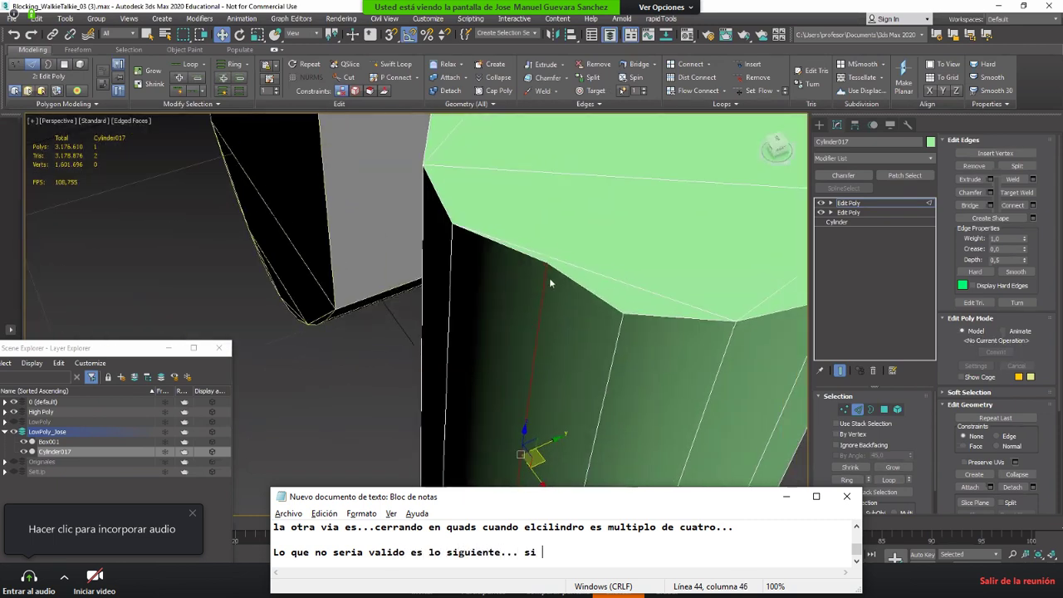
# Step: Continue the note with "alguna arista esta metido para dentro" and return the cylinder to object level
pyautogui.write('algun')
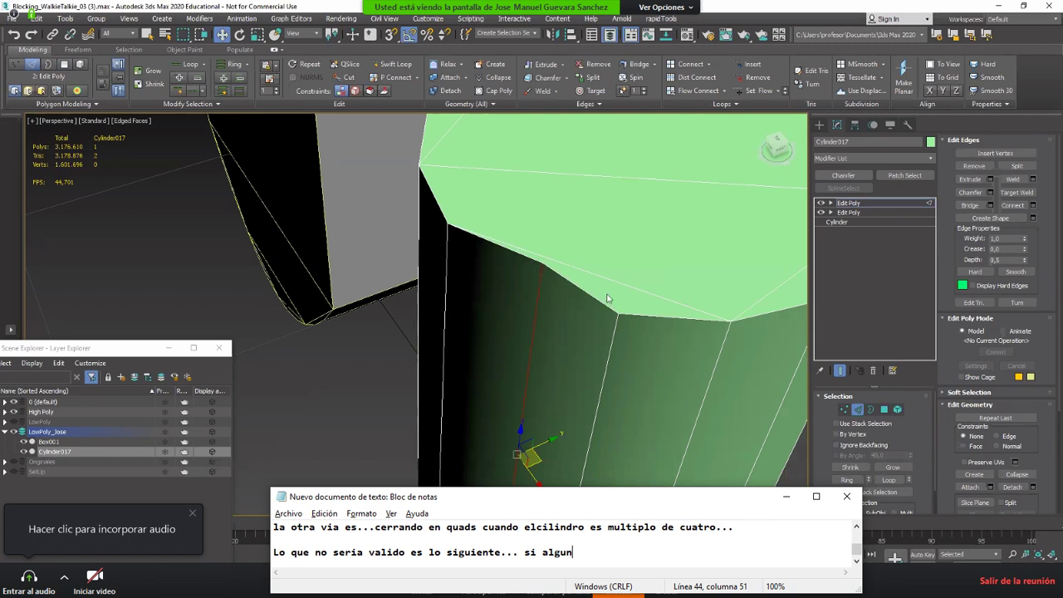
pyautogui.write('a arist1')
pyautogui.scroll(-4, 584, 297)
pyautogui.write('a ')
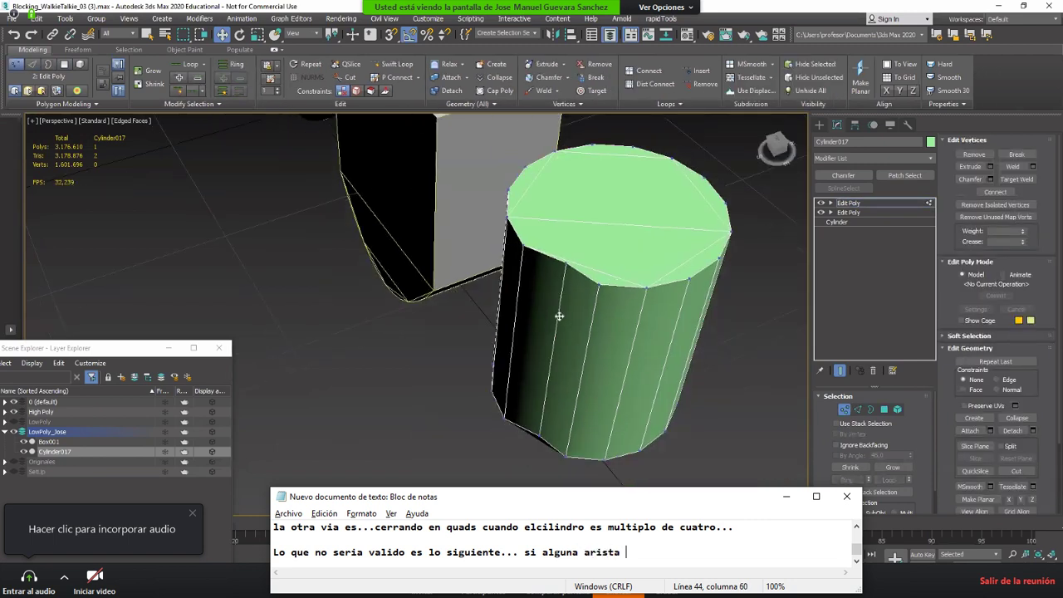
pyautogui.write('esta metido')
pyautogui.rightClick(529, 271)
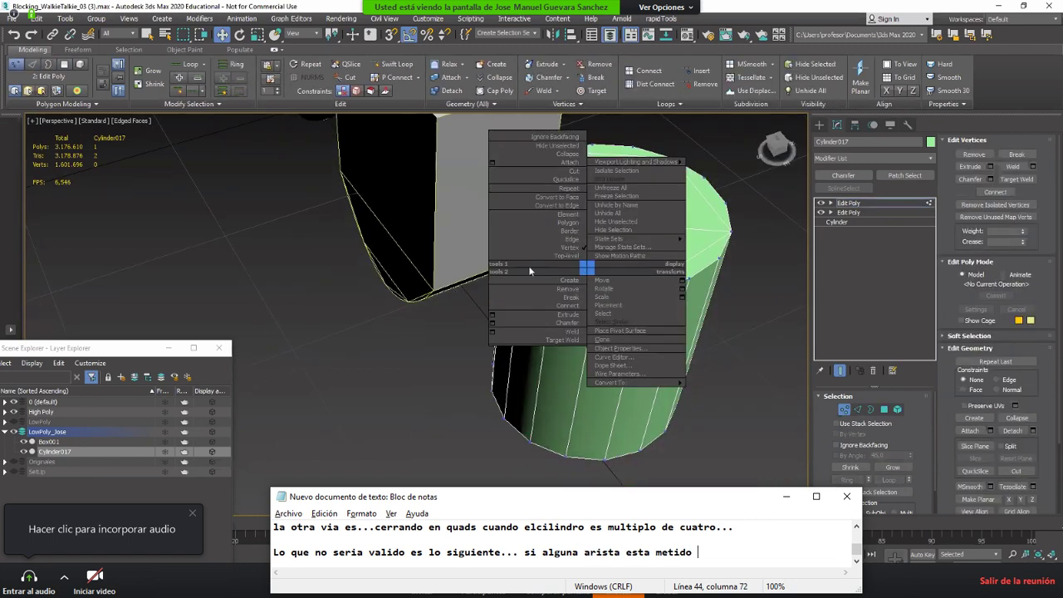
pyautogui.click(567, 255)
pyautogui.write('para dentro')
# Step: Turn off the Edges Only display property for the cylinder and add "..." to the end of the note
pyautogui.rightClick(599, 257)
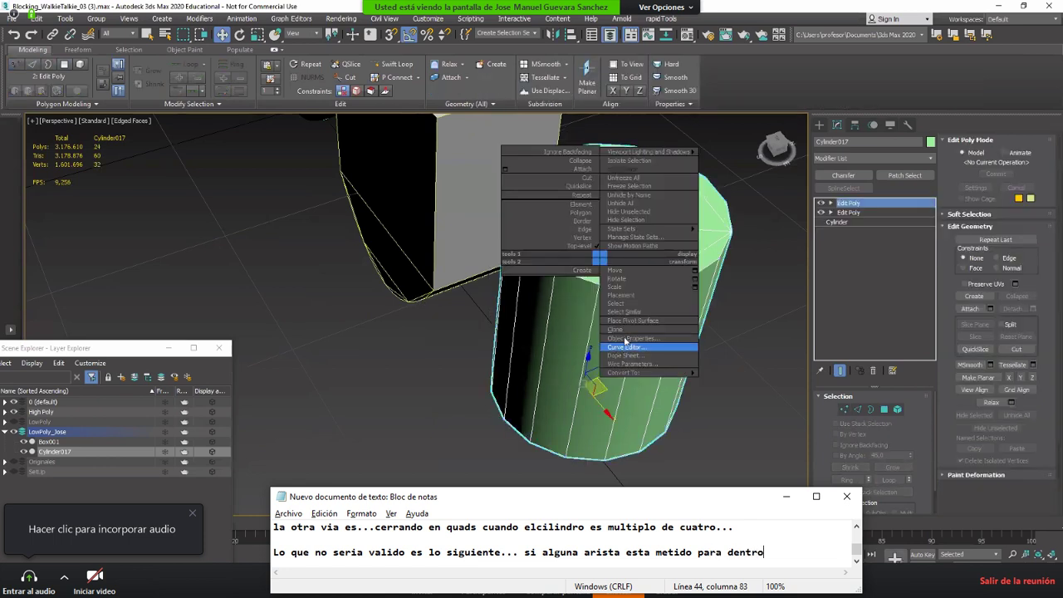
pyautogui.write('...')
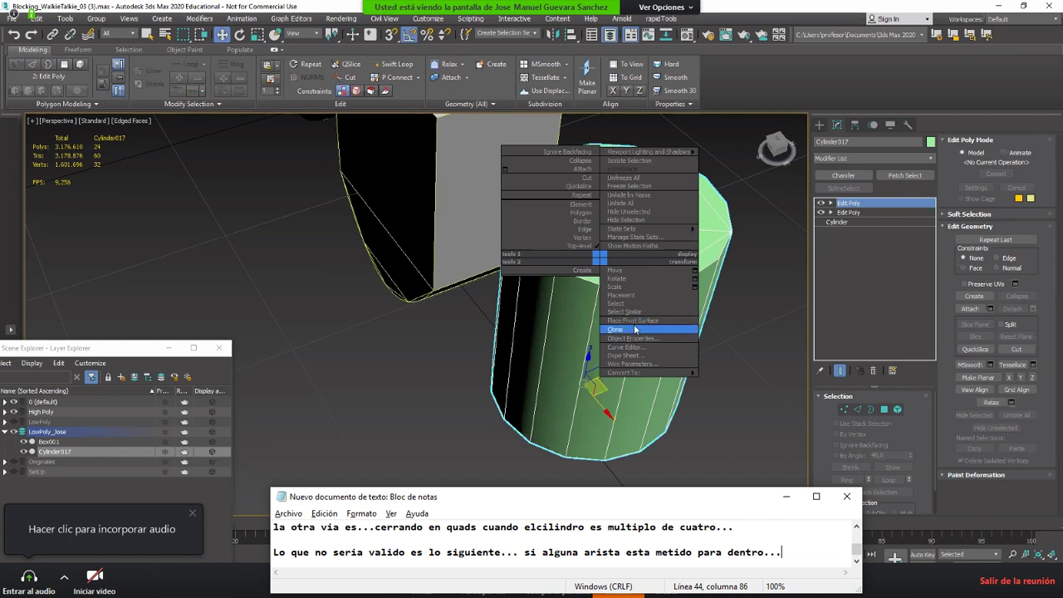
pyautogui.click(633, 339)
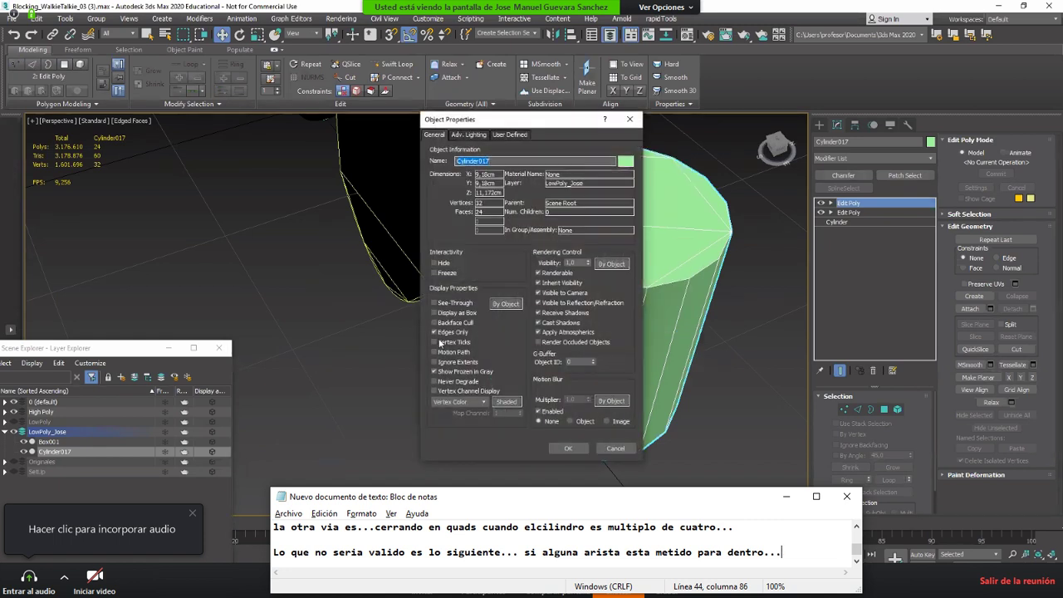
pyautogui.click(448, 332)
pyautogui.moveTo(486, 123); pyautogui.dragTo(205, 112)
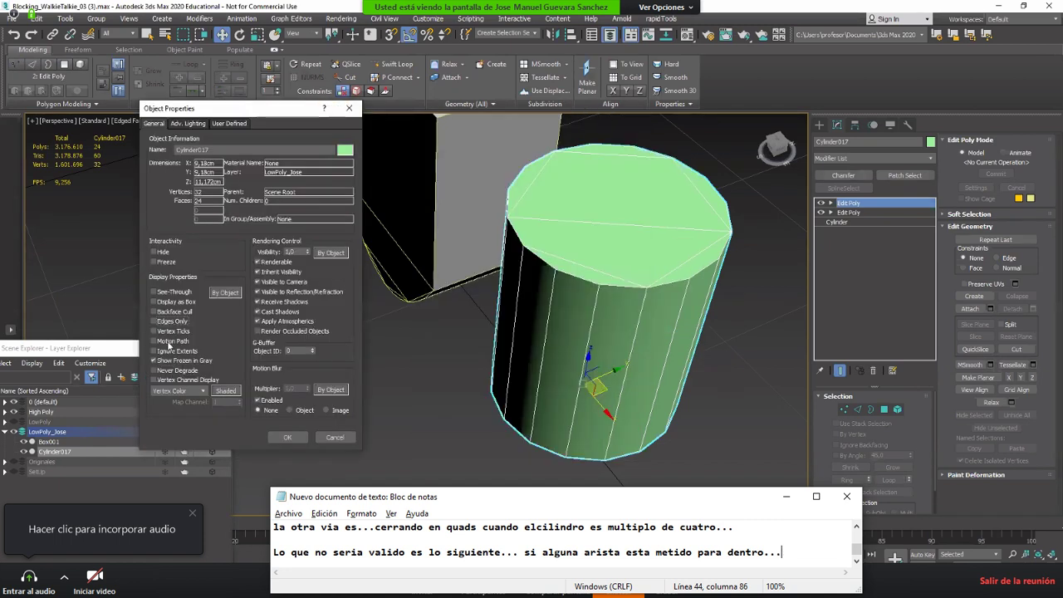
pyautogui.click(285, 438)
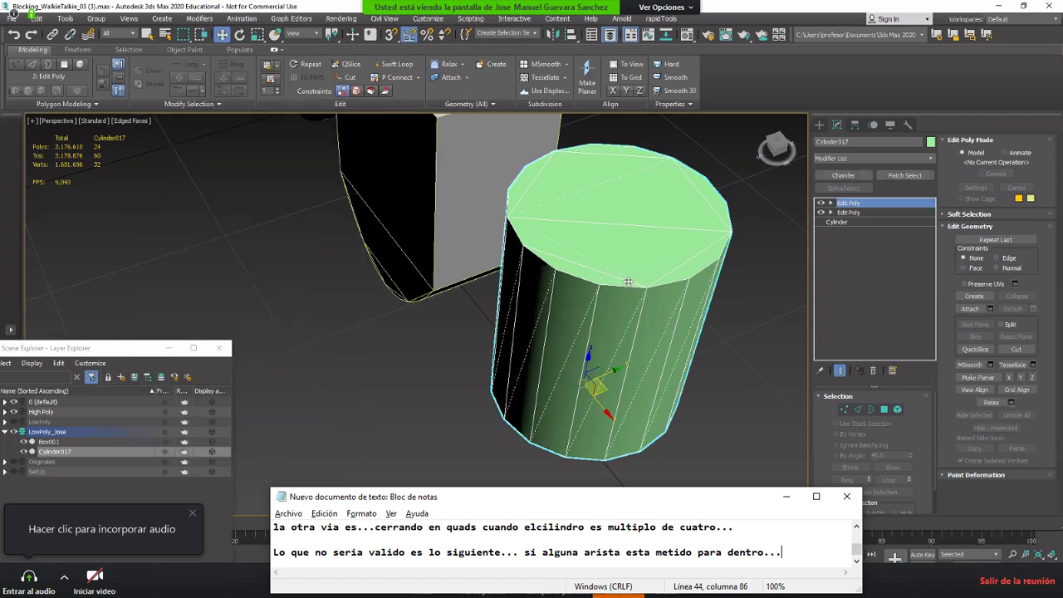
# Step: Move a vertical side edge of the cylinder inward and start a new line in the note
pyautogui.scroll(2, 629, 282)
pyautogui.keyDown('alt'); pyautogui.moveTo(659, 288); pyautogui.dragTo(636, 271, button='middle'); pyautogui.keyUp('alt')
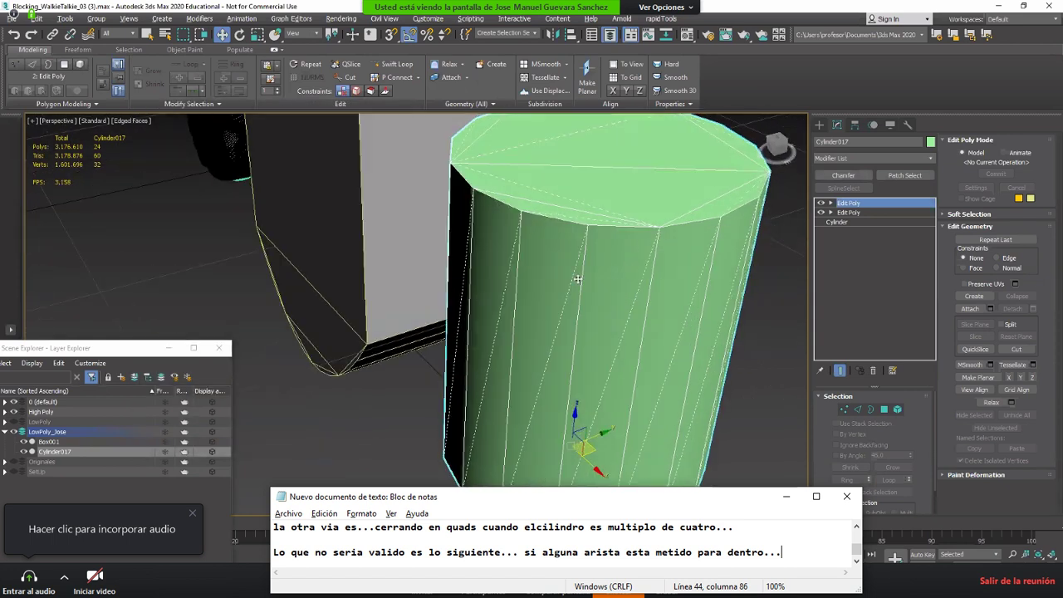
pyautogui.press('2')
pyautogui.click(518, 254)
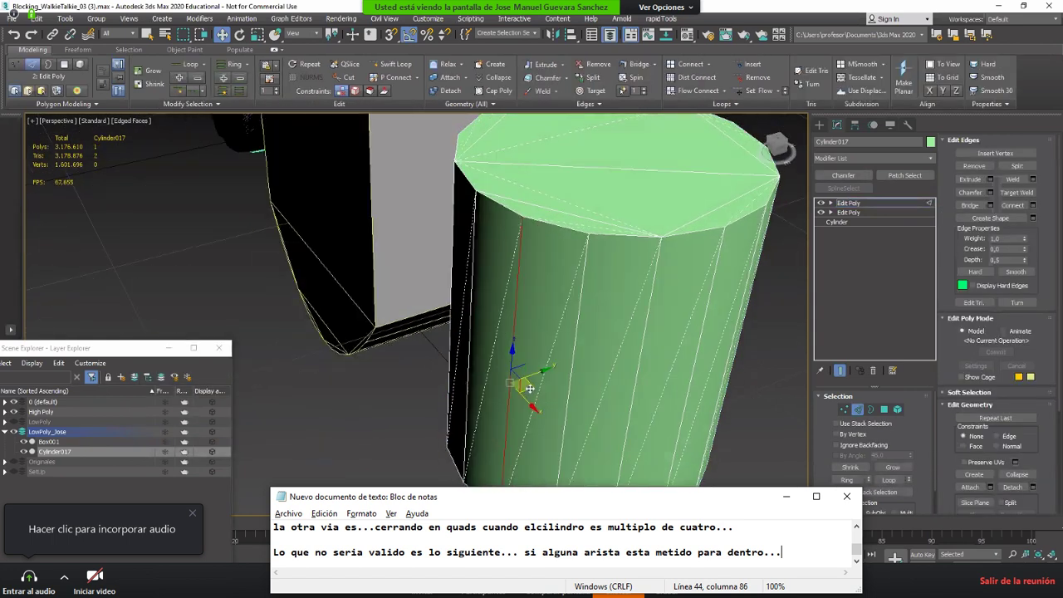
pyautogui.moveTo(528, 388); pyautogui.dragTo(565, 390)
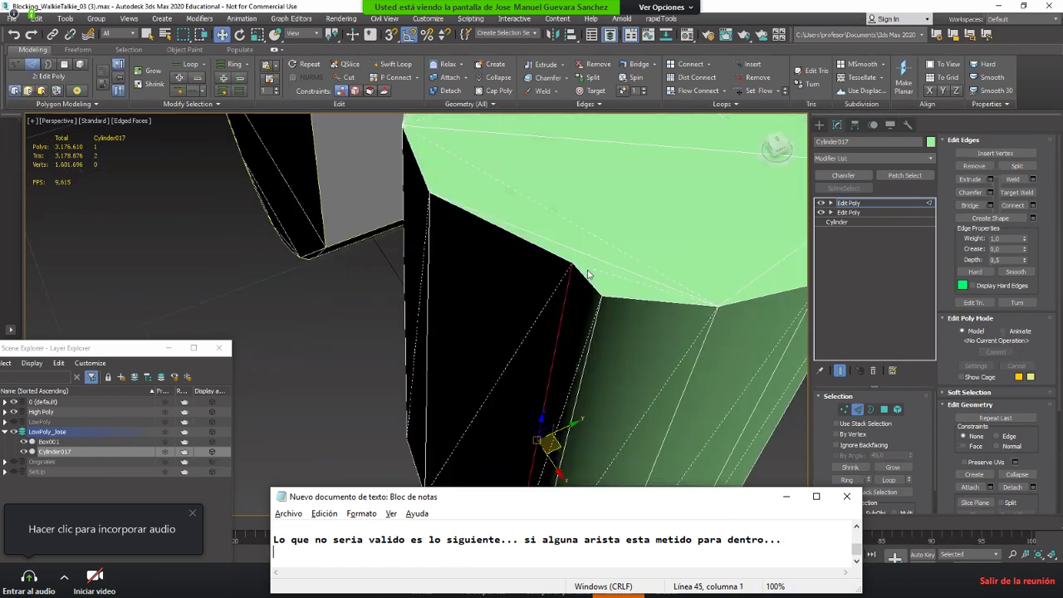
pyautogui.press('Return')
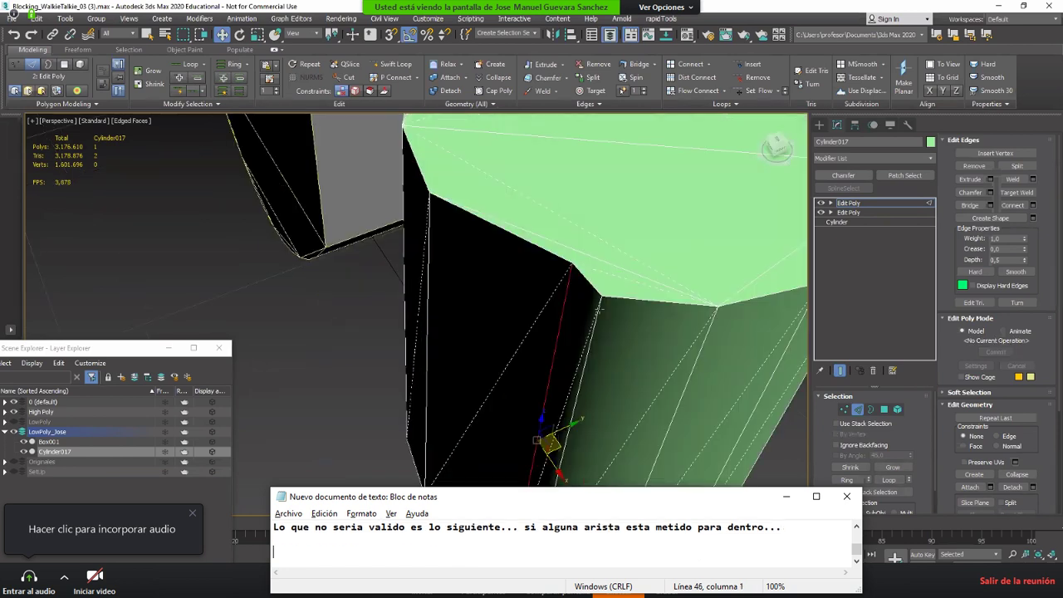
# Step: Select the two top rim vertices on either side of the cylinder's inward-moved edge
pyautogui.press('1')
pyautogui.click(600, 297)
pyautogui.scroll(1, 600, 297)
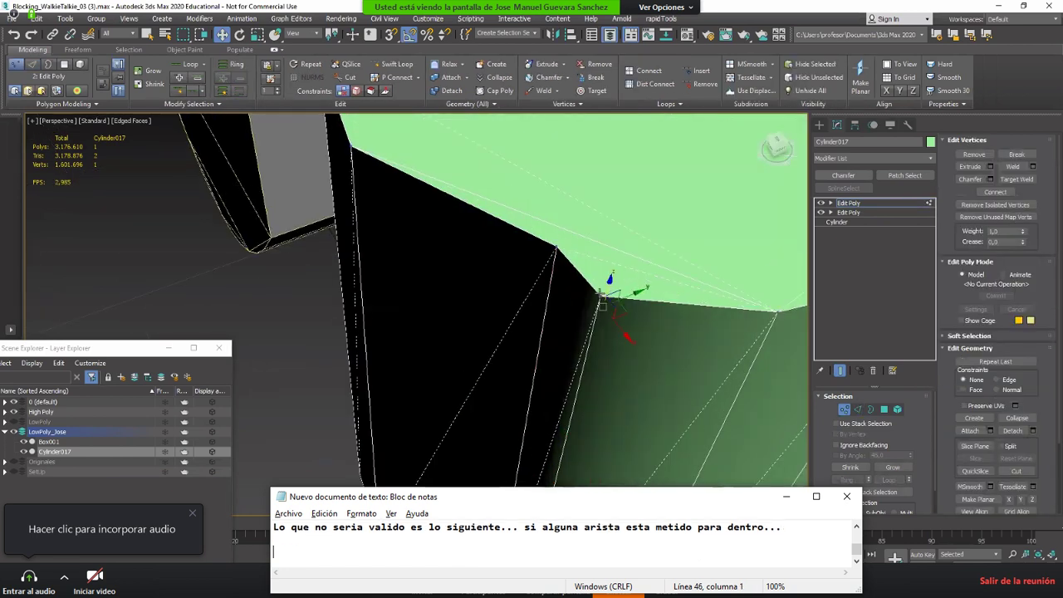
pyautogui.keyDown('ctrl'); pyautogui.click(350, 146); pyautogui.keyUp('ctrl')
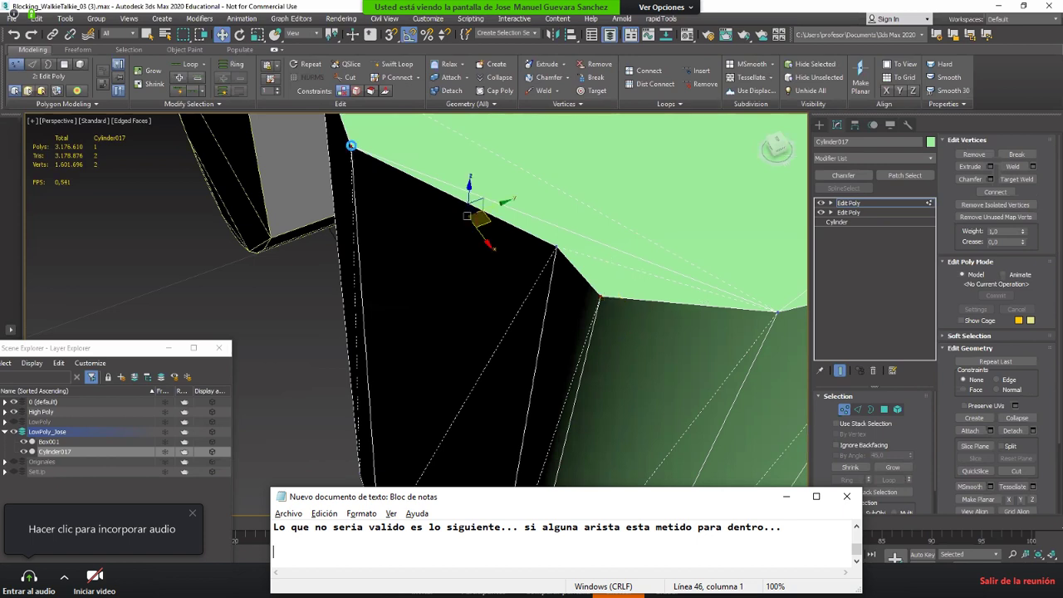
# Step: Undo the last vertex edits on the green cylinder's upper rim
pyautogui.scroll(-2, 549, 275)
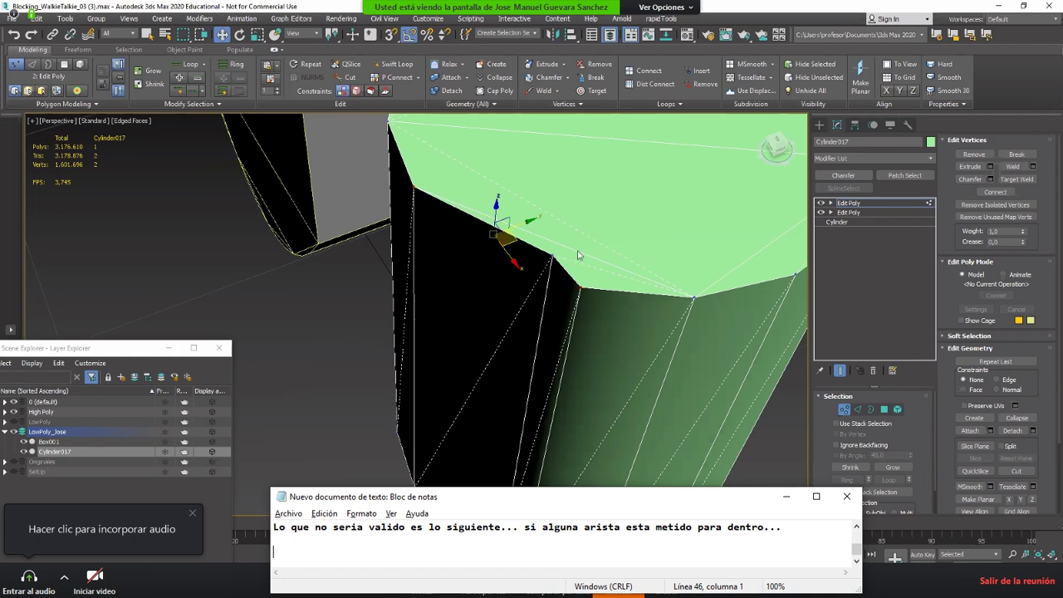
pyautogui.moveTo(543, 245); pyautogui.dragTo(550, 258, button='middle')
pyautogui.scroll(-3, 551, 258)
pyautogui.hotkey('ctrl', 'z')
pyautogui.hotkey('ctrl', 'z')
pyautogui.hotkey('ctrl', 'z')
pyautogui.hotkey('ctrl', 'z')
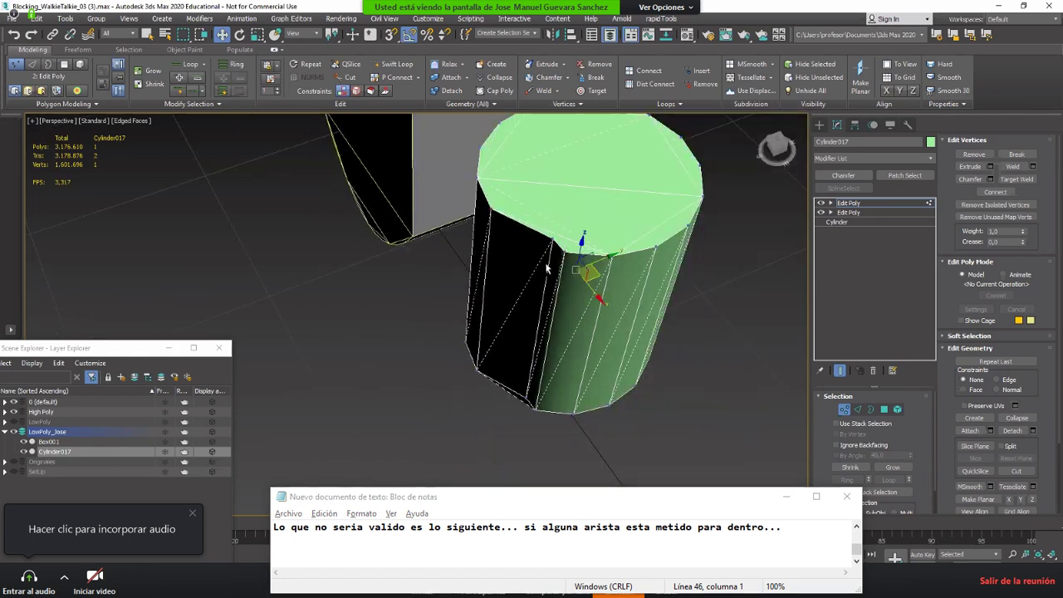
pyautogui.keyDown('alt'); pyautogui.moveTo(559, 265); pyautogui.dragTo(565, 215, button='middle'); pyautogui.keyUp('alt')
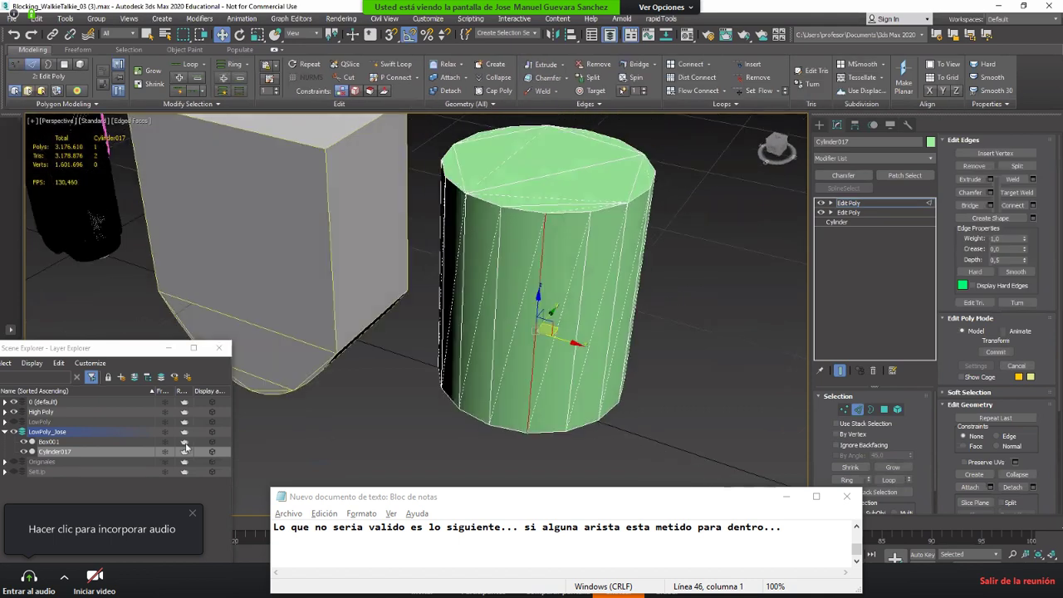
# Step: Delete the green cylinder and the grey box from the active low-poly layer
pyautogui.press('2')
pyautogui.click(819, 124)
pyautogui.moveTo(284, 299); pyautogui.dragTo(432, 337, button='middle')
pyautogui.press('Delete')
pyautogui.click(373, 357)
pyautogui.moveTo(370, 358); pyautogui.dragTo(531, 413, button='middle')
pyautogui.press('Delete')
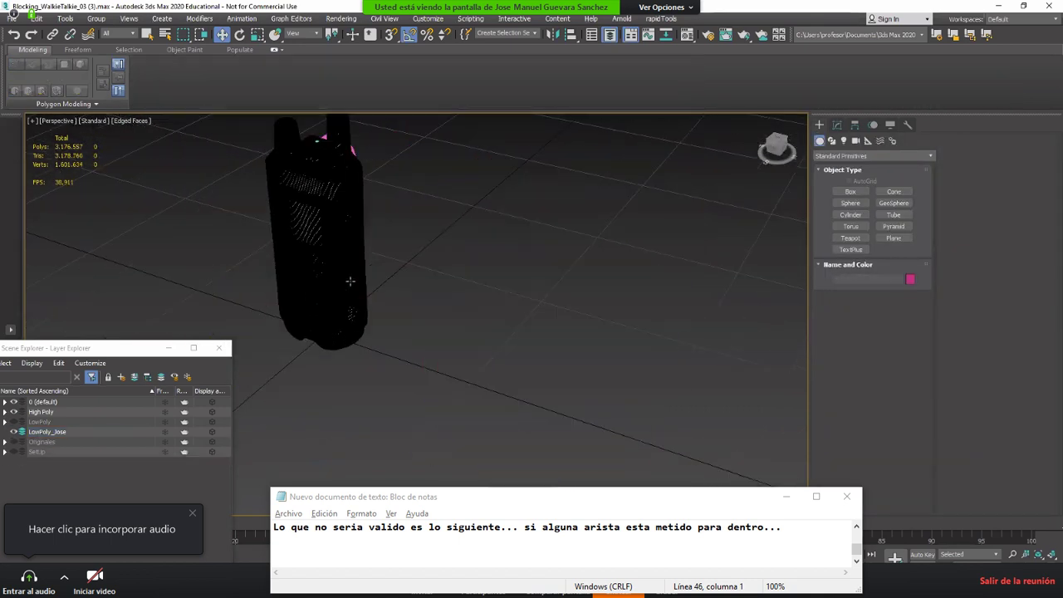
# Step: Select the walkie-talkie's main body and turn off the edged-faces display in the perspective view
pyautogui.scroll(5, 348, 282)
pyautogui.moveTo(348, 282); pyautogui.dragTo(514, 390, button='middle')
pyautogui.scroll(-5, 519, 340)
pyautogui.keyDown('alt'); pyautogui.moveTo(520, 340); pyautogui.dragTo(537, 265, button='middle'); pyautogui.keyUp('alt')
pyautogui.click(537, 265)
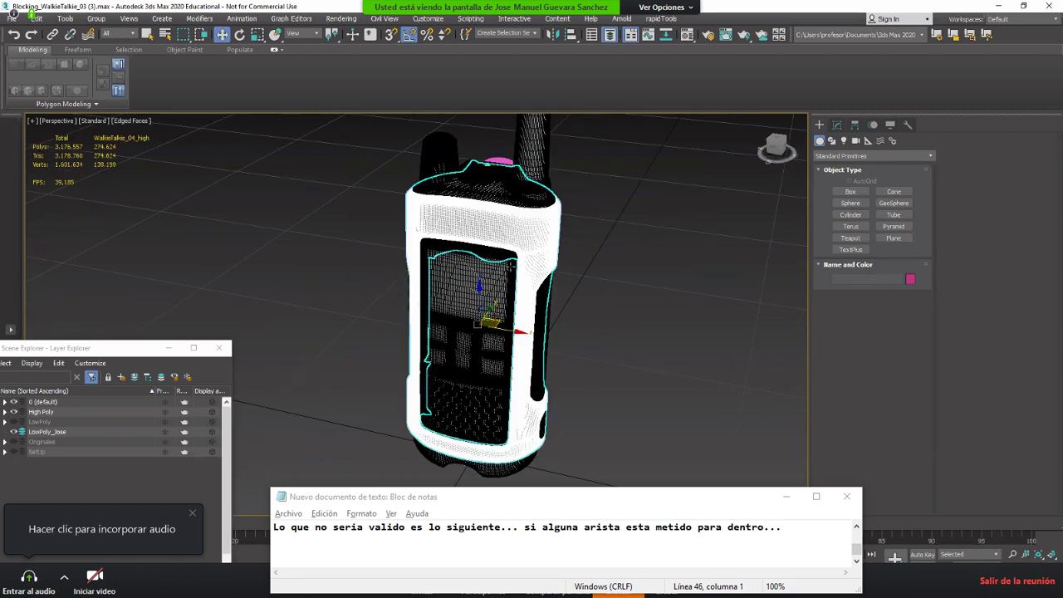
pyautogui.scroll(4, 473, 382)
pyautogui.press('F4')
pyautogui.moveTo(482, 395)
pyautogui.keyDown('alt'); pyautogui.mouseDown(button='middle')
pyautogui.moveTo(460, 375)
pyautogui.moveTo(457, 345)
pyautogui.mouseUp(button='middle'); pyautogui.keyUp('alt')
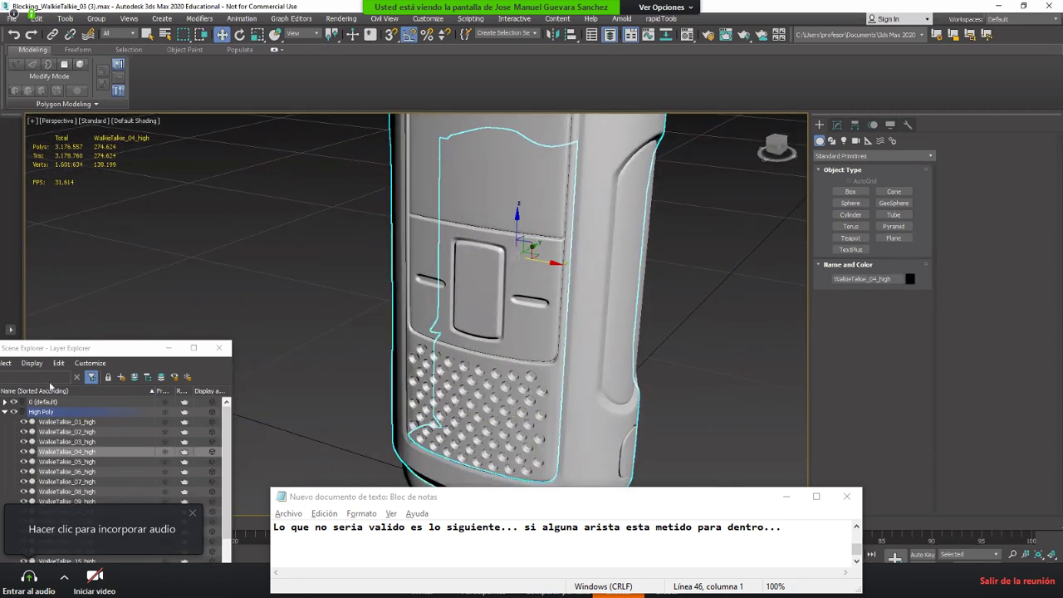
# Step: Move the Scene Explorer clear of the model and select all the High Poly walkie-talkie objects
pyautogui.moveTo(85, 349); pyautogui.dragTo(147, 263)
pyautogui.scroll(-6, 473, 339)
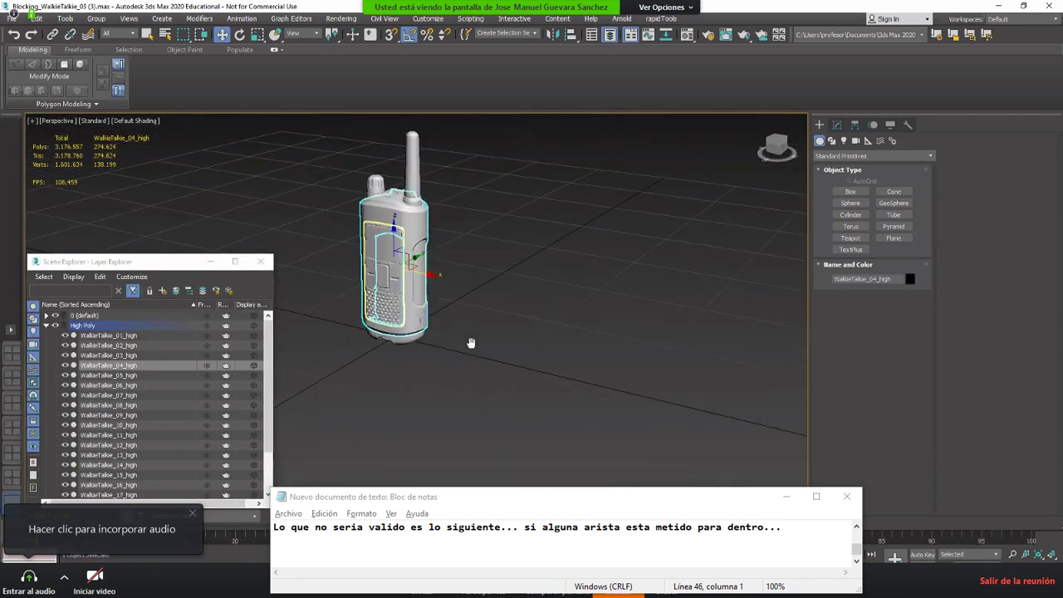
pyautogui.hotkey('ctrl', 'a')
pyautogui.moveTo(386, 365); pyautogui.dragTo(405, 351, button='middle')
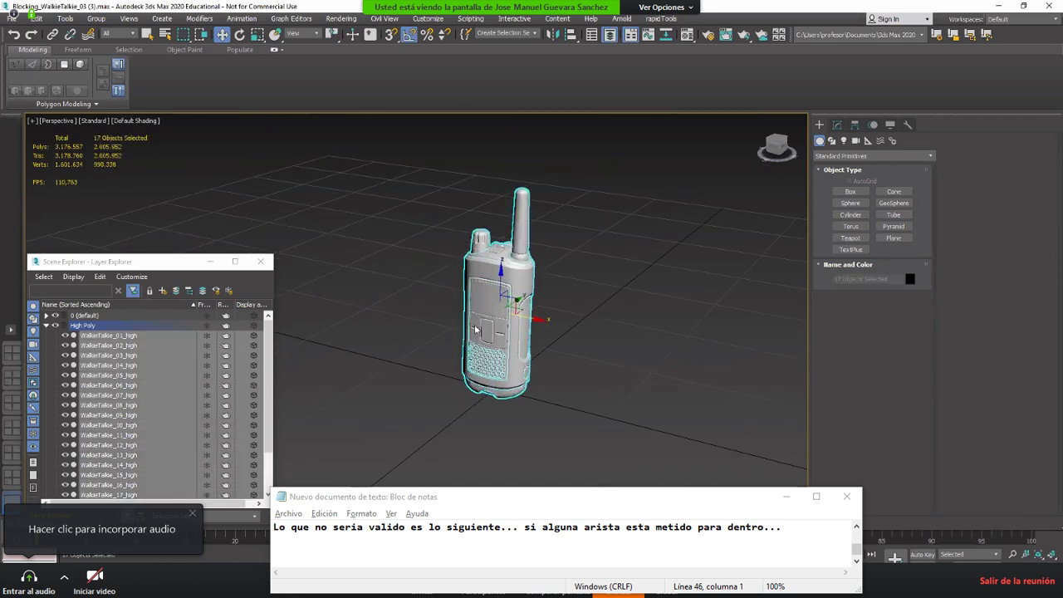
pyautogui.scroll(-3, 411, 350)
pyautogui.scroll(3, 505, 356)
# Step: Clone the selected high-poly objects as copies and start a new line of text in the Notepad notes
pyautogui.hotkey('alt', 'Tab')
pyautogui.press('Return')
pyautogui.press('Return')
pyautogui.hotkey('ctrl', 'v')
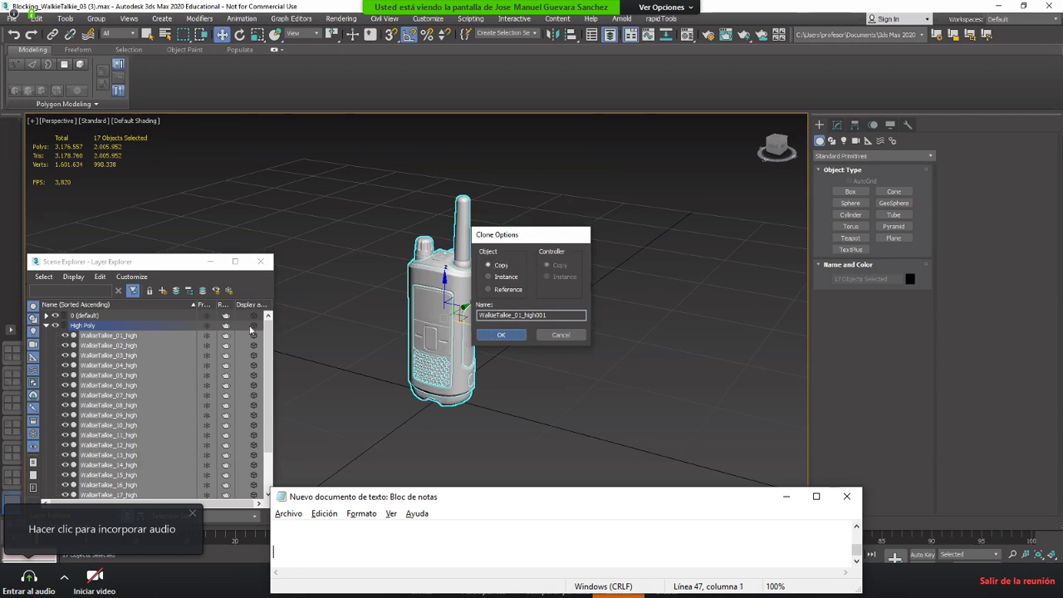
pyautogui.press('BackSpace')
pyautogui.write('aH')
# Step: Collapse the High Poly layer in the Scene Explorer and select the active low-poly layer
pyautogui.moveTo(182, 260); pyautogui.dragTo(346, 195)
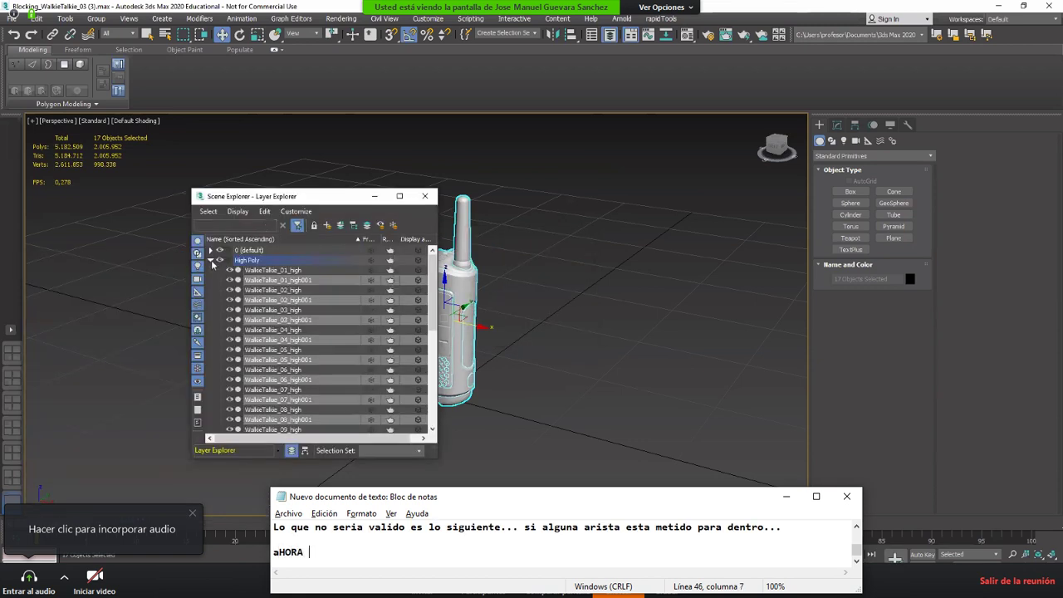
pyautogui.click(211, 261)
pyautogui.click(243, 281)
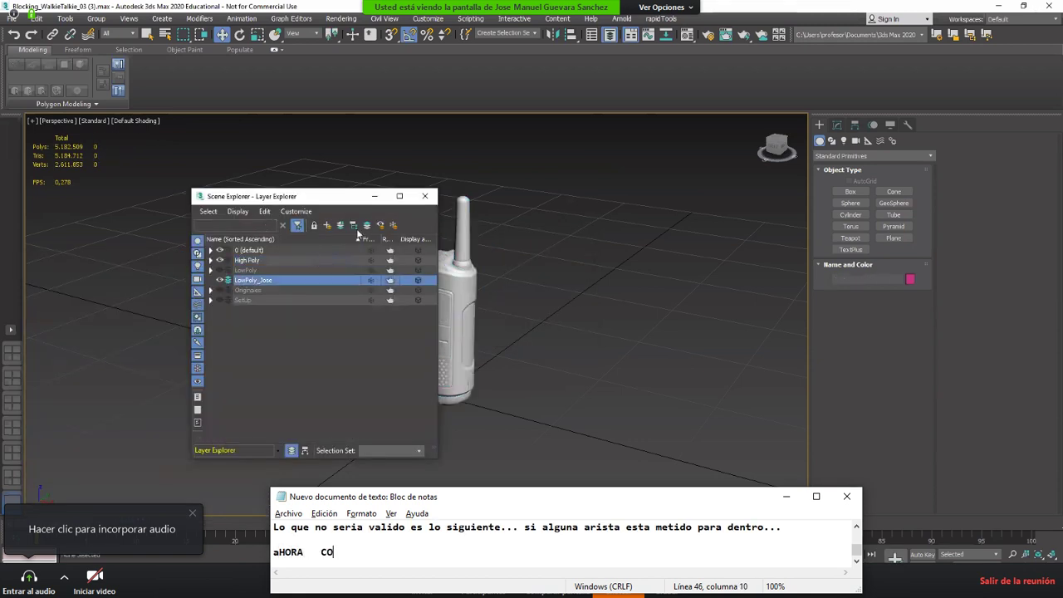
# Step: Write the note "aHORA coge el hig poly, hace una copia" in Notepad
pyautogui.write('ORA   g')
pyautogui.press('BackSpace')
pyautogui.press('BackSpace')
pyautogui.press('BackSpace')
pyautogui.press('BackSpace')
pyautogui.press('BackSpace')
pyautogui.write('cog')
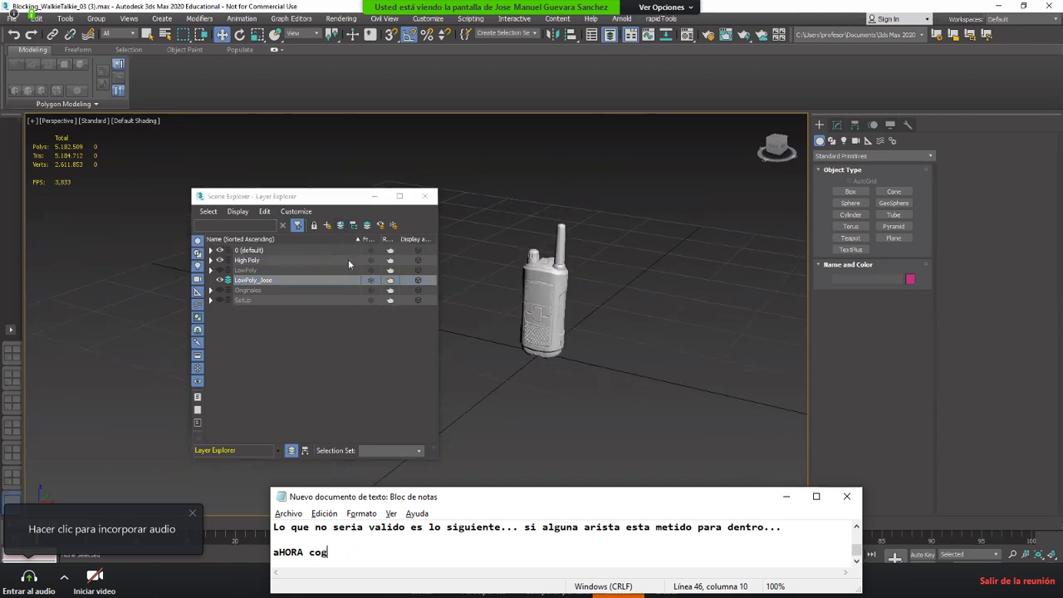
pyautogui.write('e el hi')
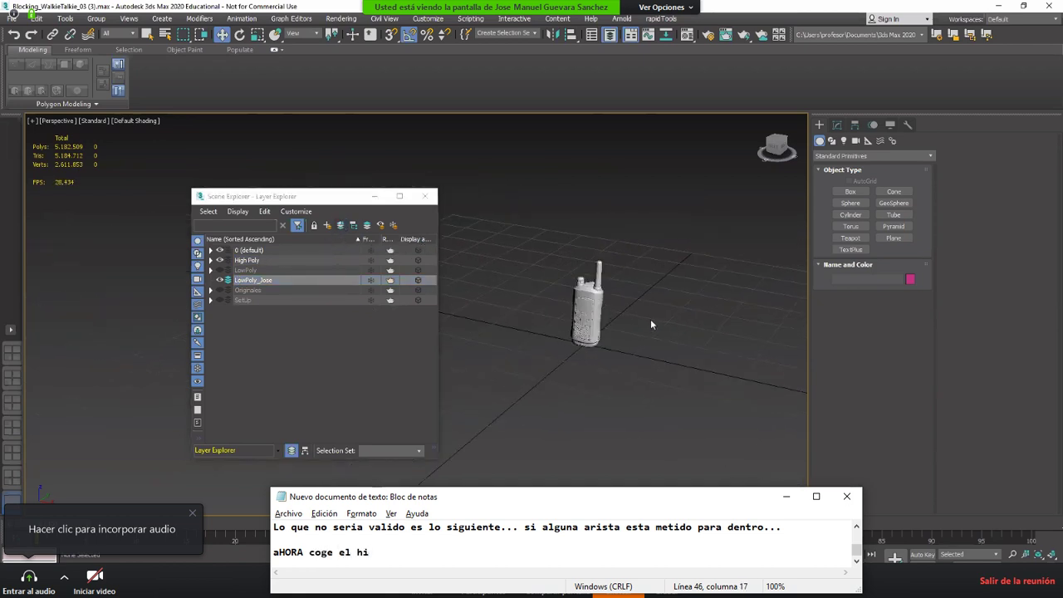
pyautogui.write('g')
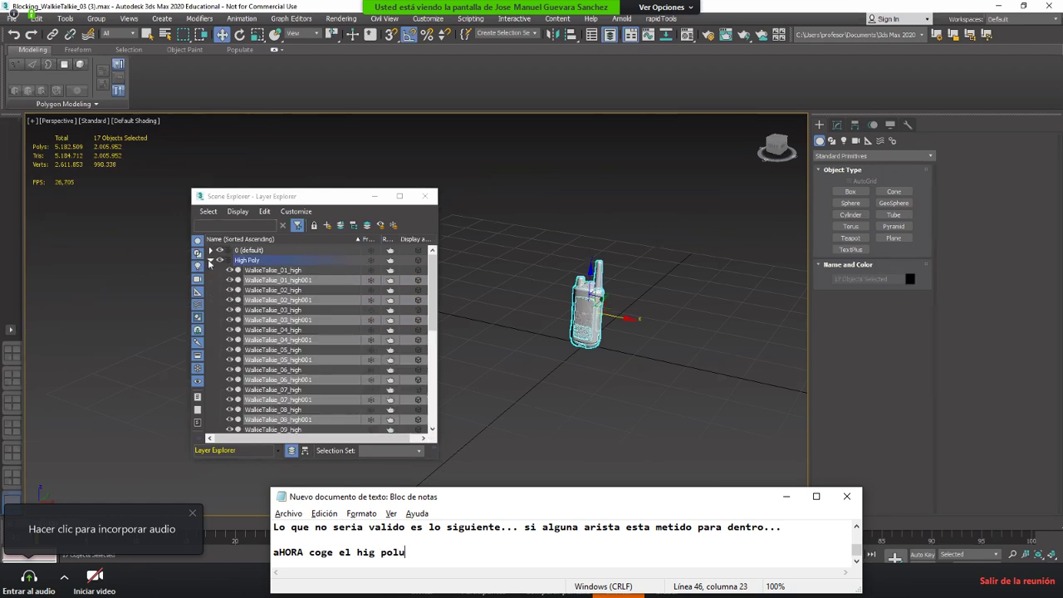
pyautogui.write(' polu')
pyautogui.press('BackSpace')
pyautogui.write('y, a')
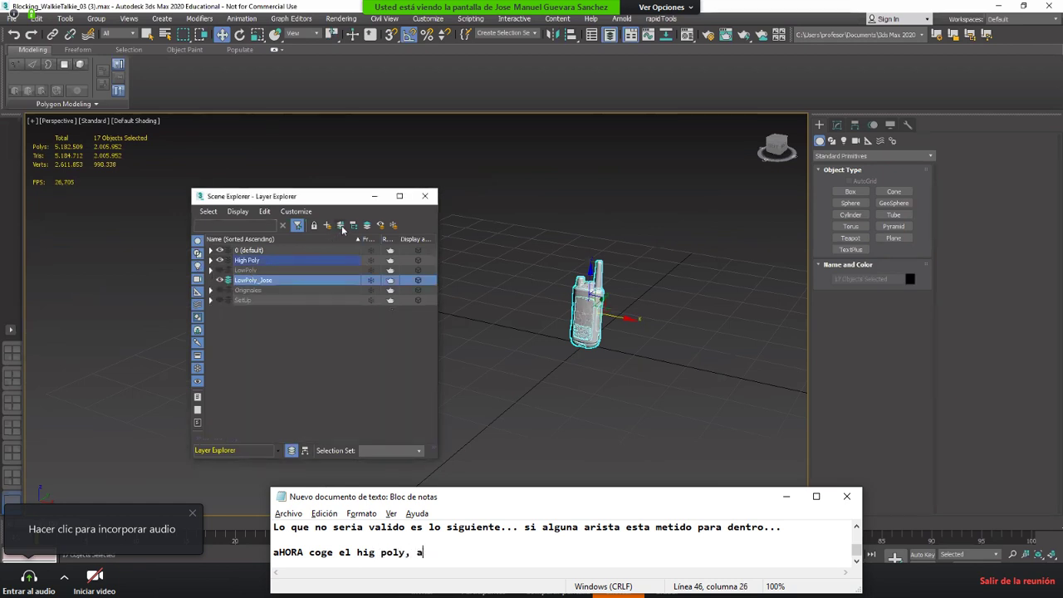
pyautogui.press('BackSpace')
pyautogui.write('hace una copia')
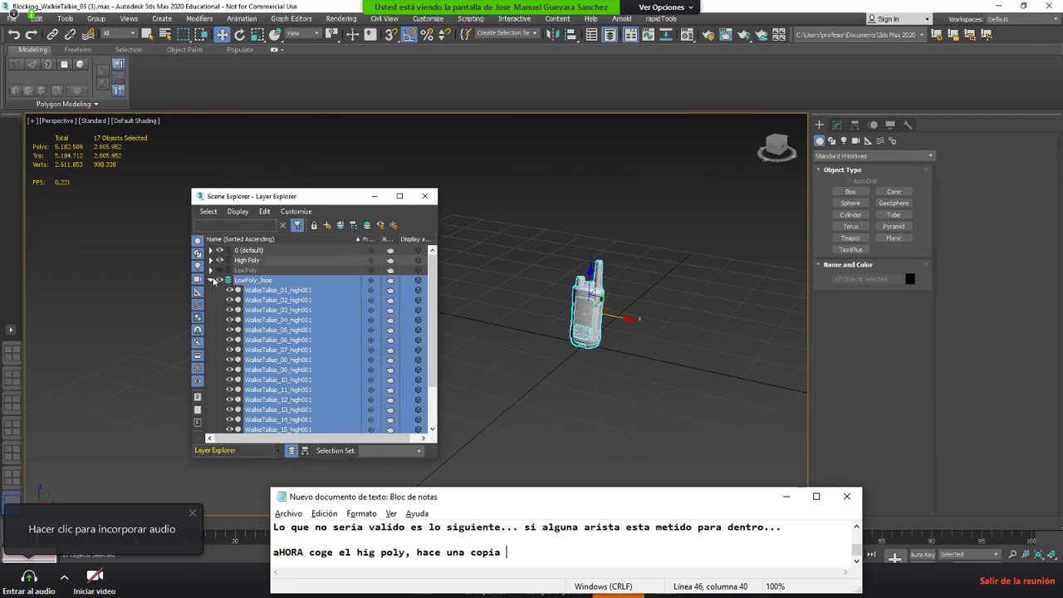
# Step: Continue the note with "y lo mete en la carpeta del low.... elimina los floaters" and add two line breaks
pyautogui.write(' y lo mete e')
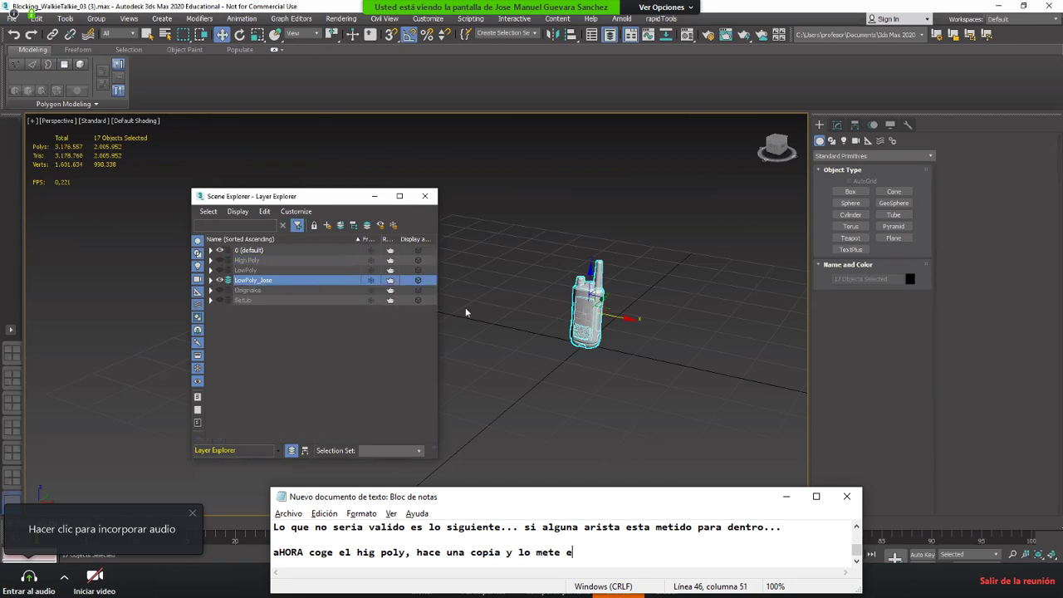
pyautogui.write('n la ca')
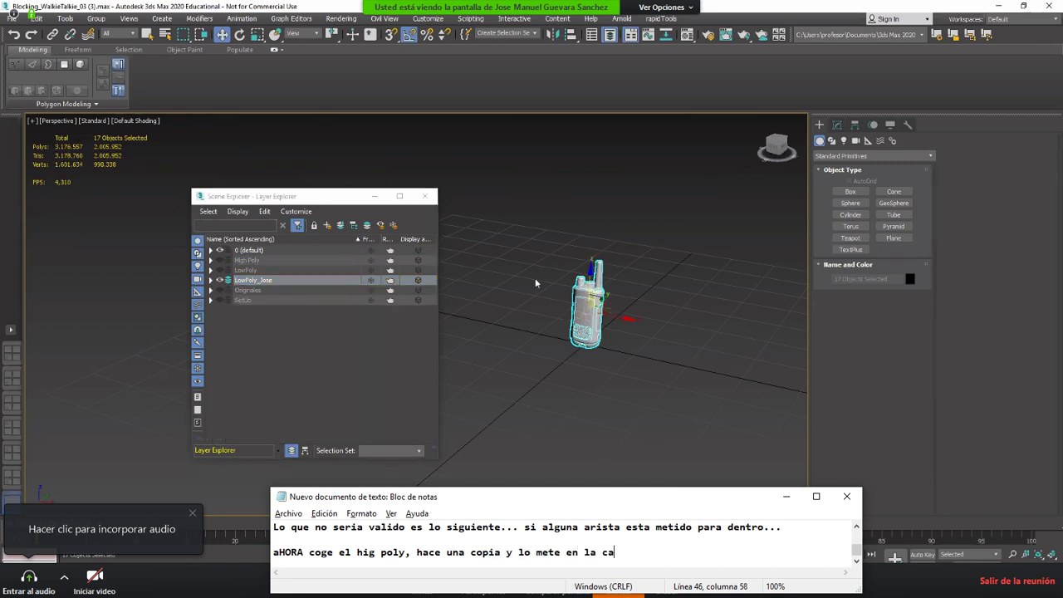
pyautogui.write('rpeta del low')
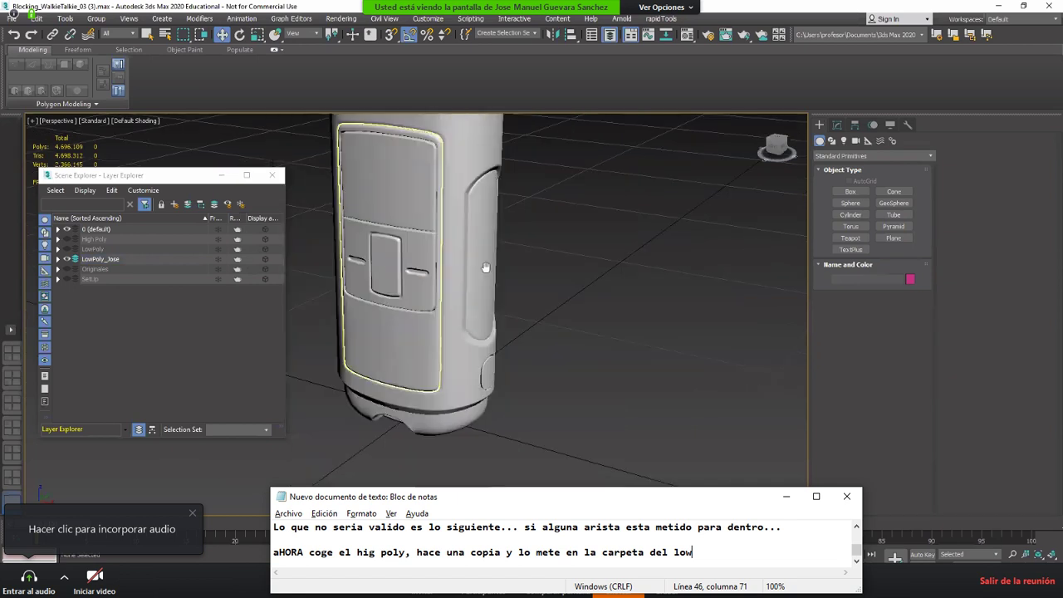
pyautogui.write('....')
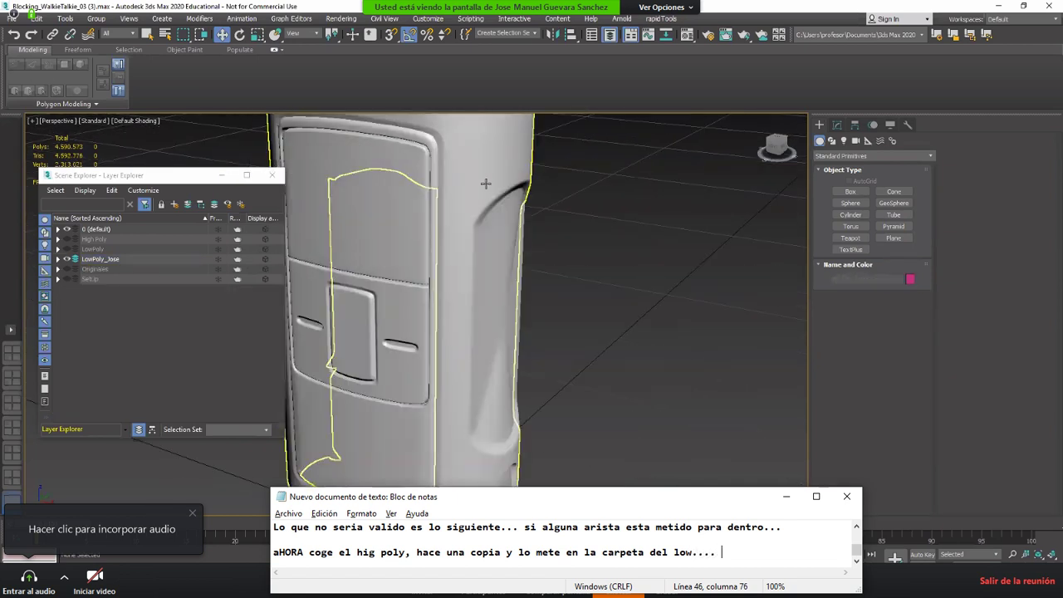
pyautogui.write(' elimina los')
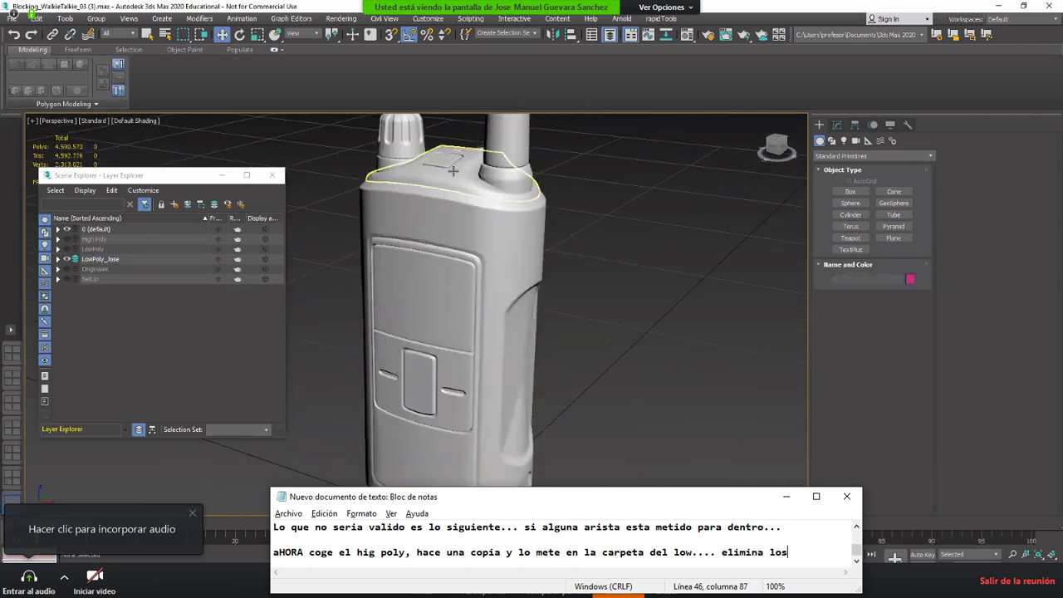
pyautogui.write(' floaters')
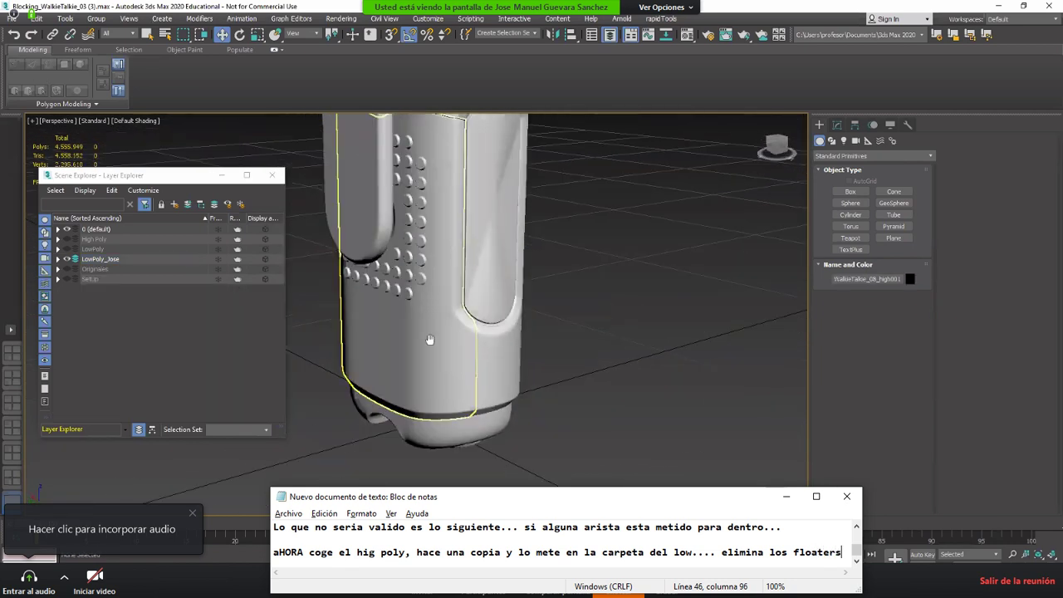
pyautogui.press('Return')
pyautogui.press('Return')
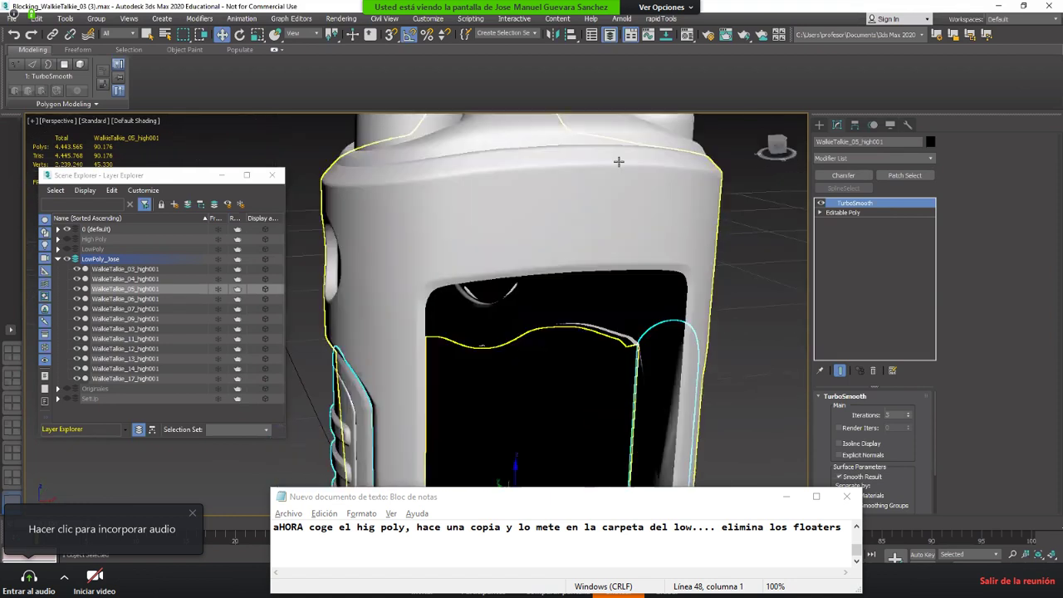
# Step: Hide and collapse the low-poly copies' layer, and show the High Poly layer in 3ds Max
pyautogui.keyDown('alt'); pyautogui.moveTo(391, 336); pyautogui.dragTo(397, 342, button='middle'); pyautogui.keyUp('alt')
pyautogui.scroll(-4, 396, 342)
pyautogui.moveTo(439, 265); pyautogui.dragTo(480, 199, button='middle')
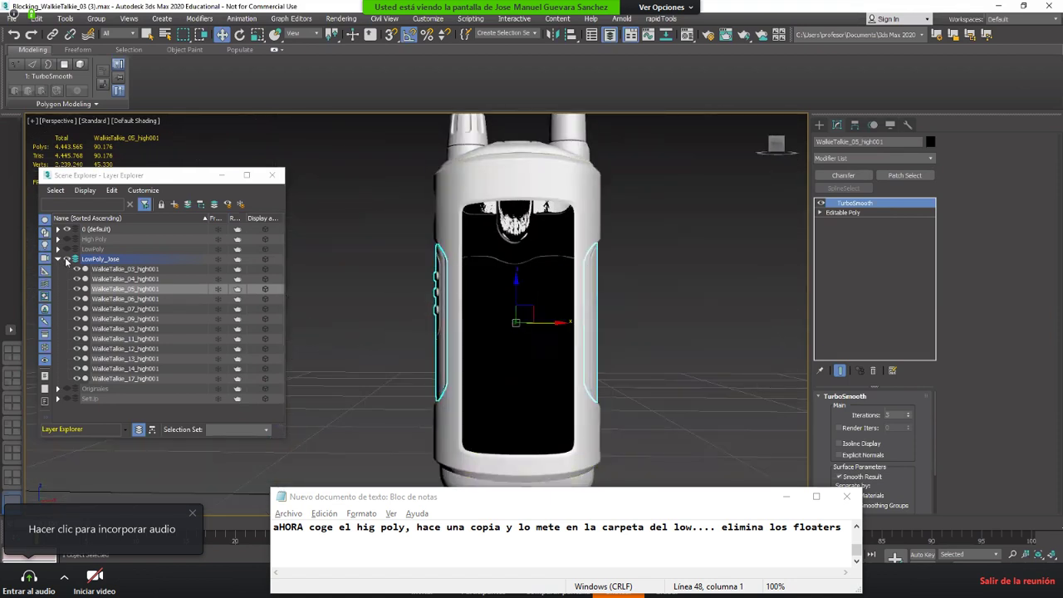
pyautogui.click(68, 259)
pyautogui.click(58, 259)
pyautogui.click(67, 239)
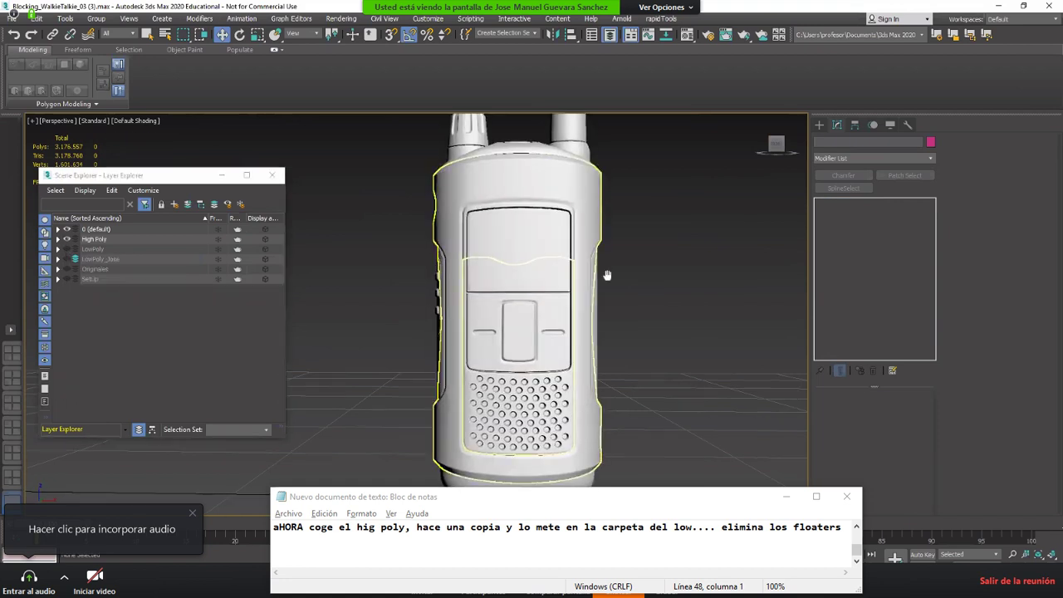
# Step: Examine the high-poly walkie-talkie's front panel, side grips and side buttons up close
pyautogui.moveTo(607, 275); pyautogui.dragTo(635, 179, button='middle')
pyautogui.scroll(5, 503, 245)
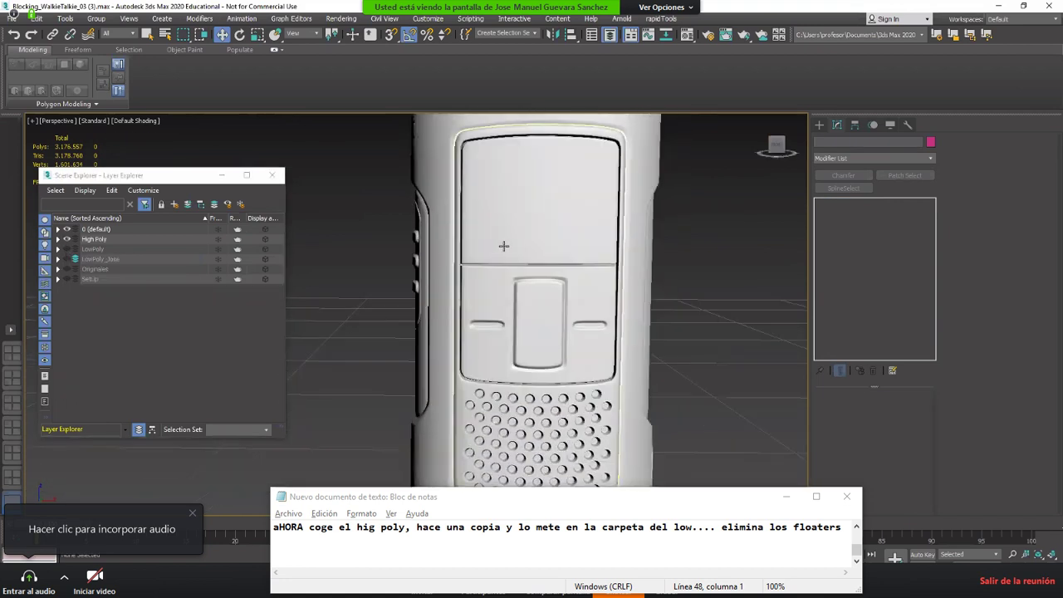
pyautogui.moveTo(503, 246); pyautogui.dragTo(526, 347, button='middle')
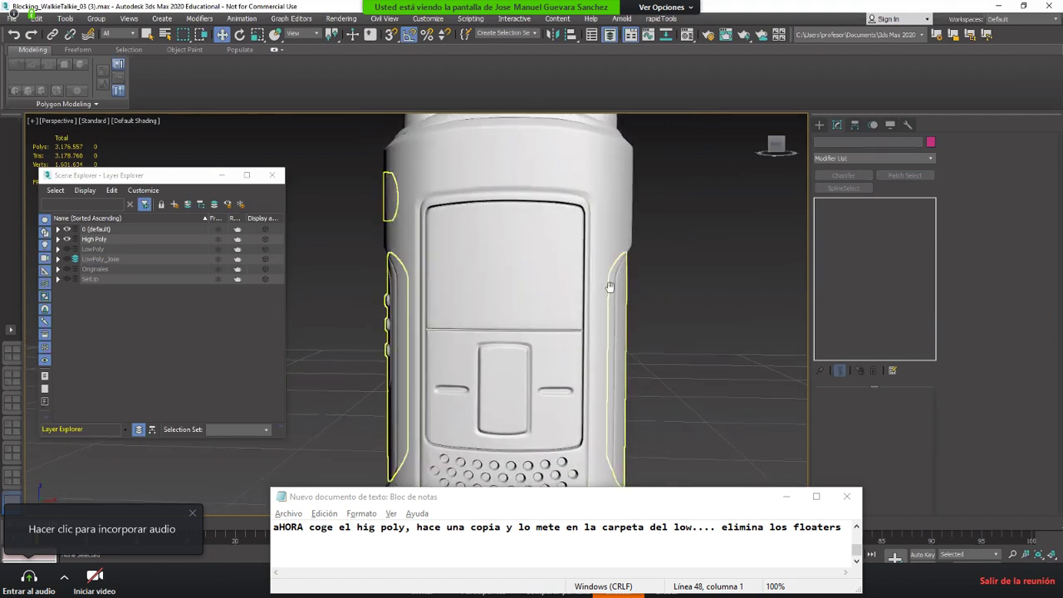
pyautogui.moveTo(610, 286); pyautogui.dragTo(601, 286, button='middle')
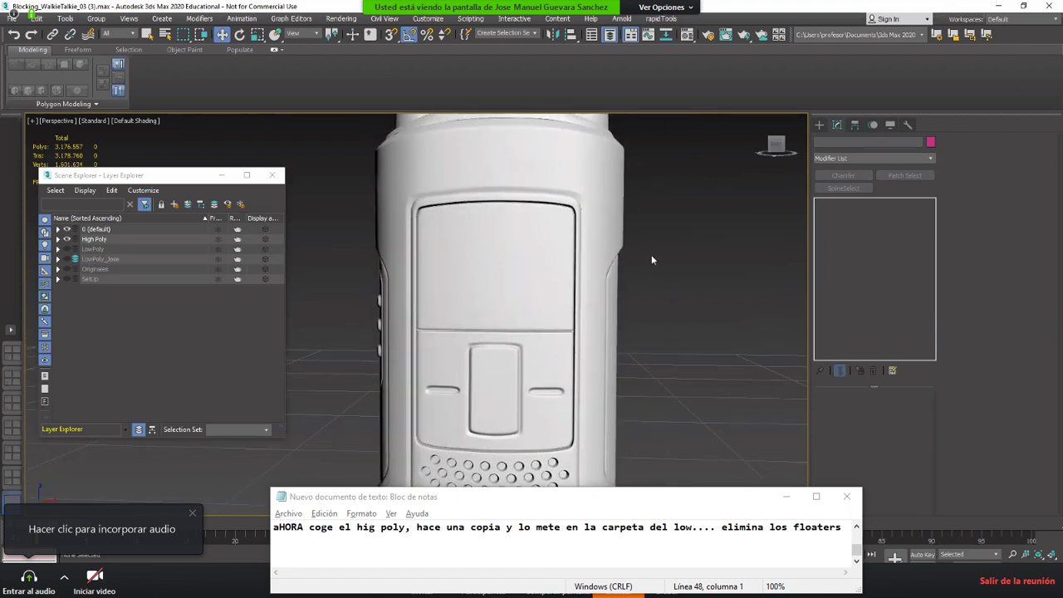
pyautogui.scroll(5, 643, 247)
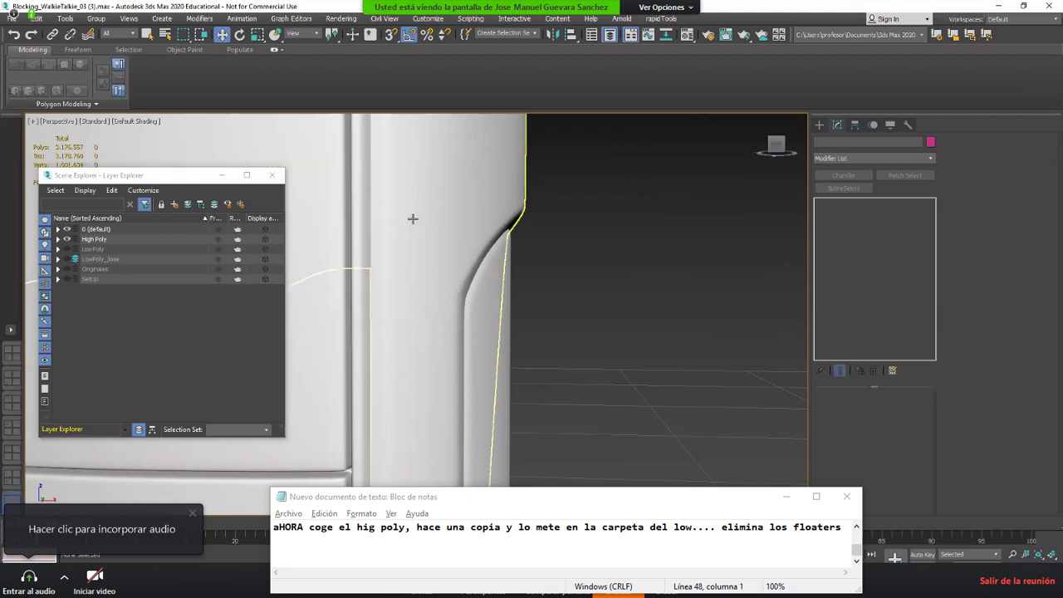
pyautogui.scroll(-6, 412, 219)
pyautogui.scroll(6, 424, 256)
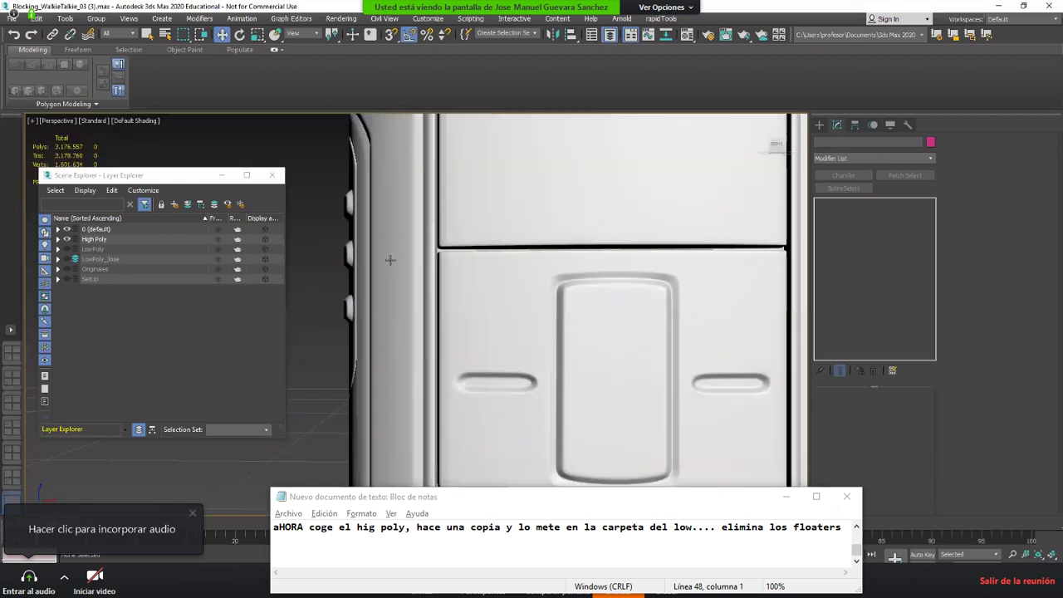
pyautogui.scroll(-5, 360, 213)
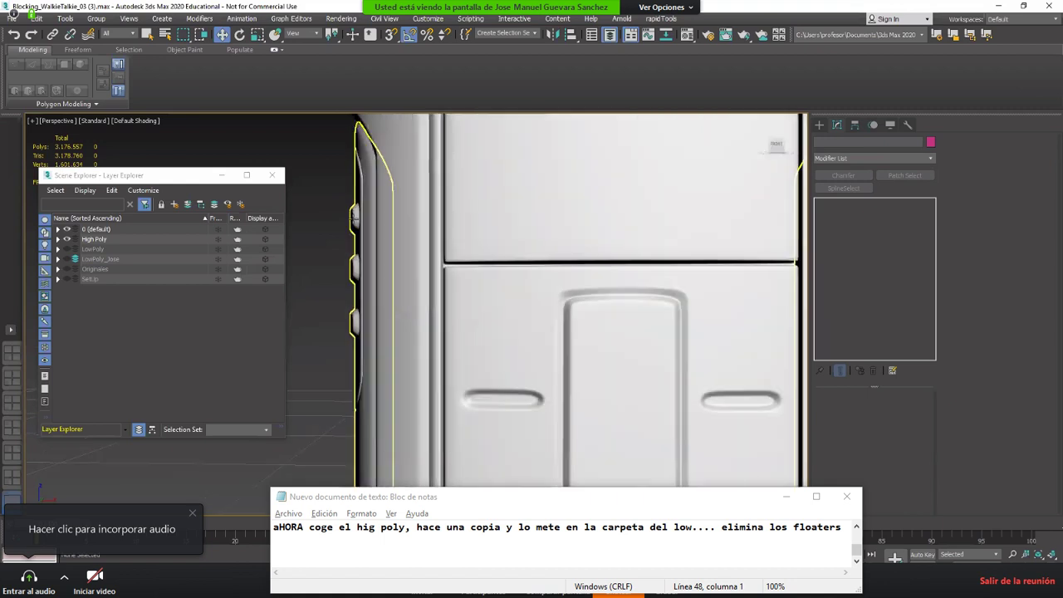
pyautogui.scroll(5, 359, 213)
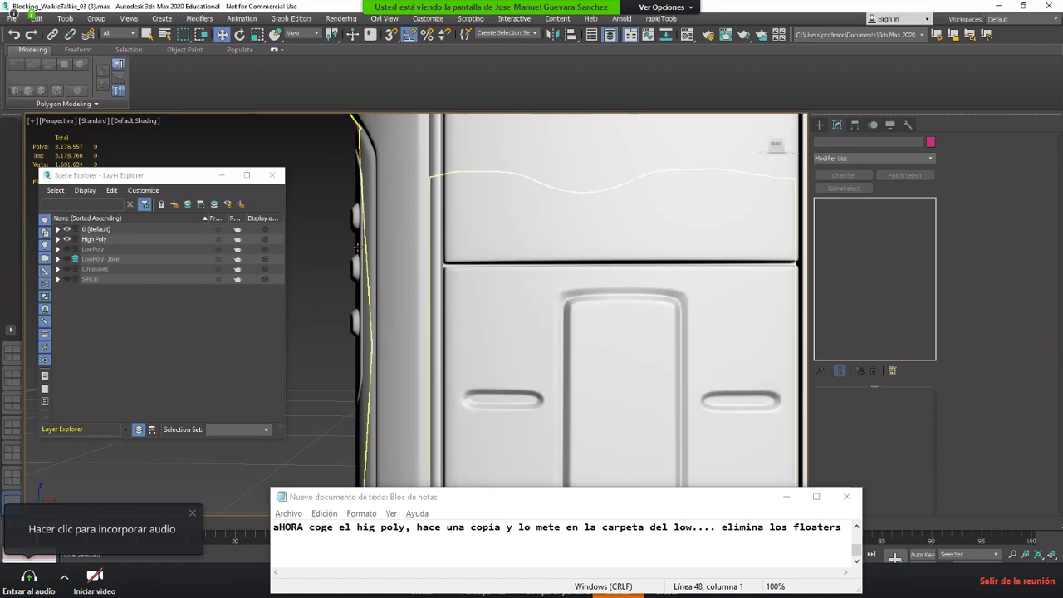
pyautogui.scroll(-5, 417, 239)
# Step: Inspect the high-poly walkie-talkie's side and the raised studs around the belt clip on its back
pyautogui.keyDown('alt'); pyautogui.moveTo(489, 294); pyautogui.dragTo(715, 243, button='middle'); pyautogui.keyUp('alt')
pyautogui.scroll(-3, 715, 242)
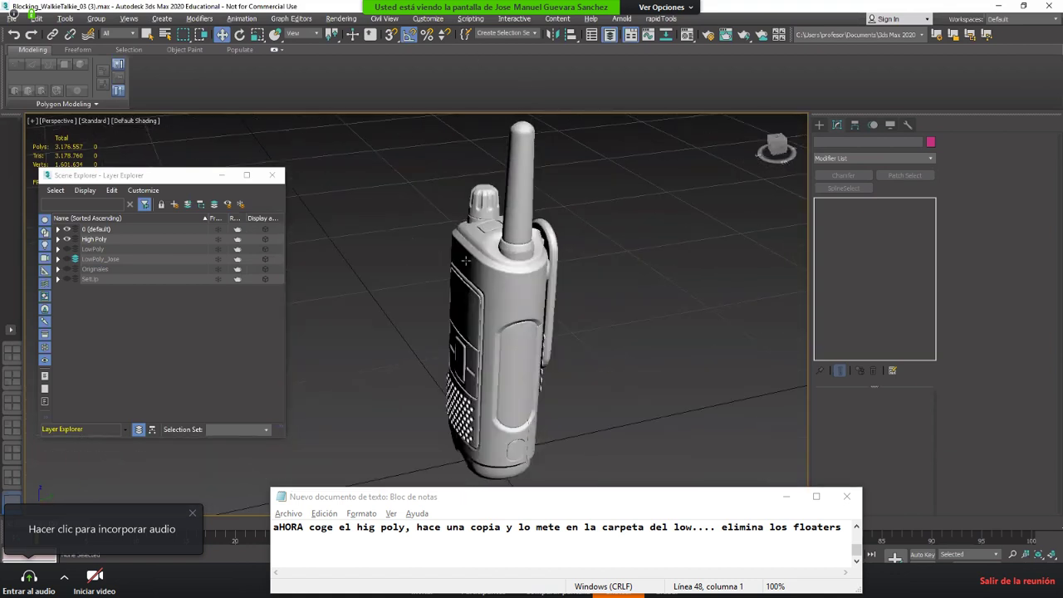
pyautogui.keyDown('alt'); pyautogui.moveTo(569, 361); pyautogui.dragTo(478, 367, button='middle'); pyautogui.keyUp('alt')
pyautogui.scroll(4, 479, 366)
pyautogui.keyDown('alt'); pyautogui.moveTo(383, 321); pyautogui.dragTo(441, 271, button='middle'); pyautogui.keyUp('alt')
pyautogui.scroll(3, 412, 329)
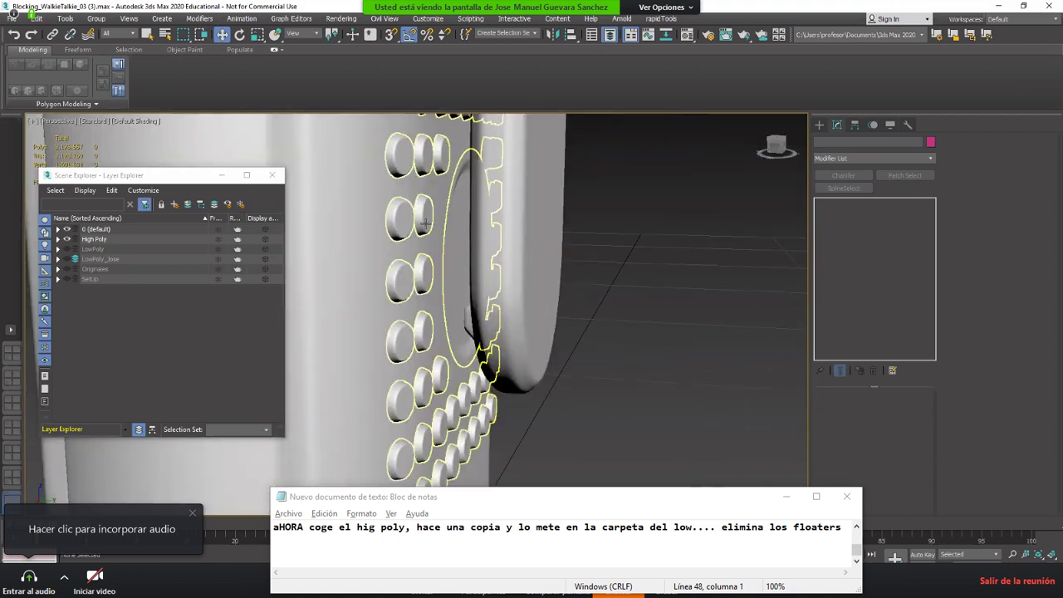
pyautogui.scroll(-1, 429, 172)
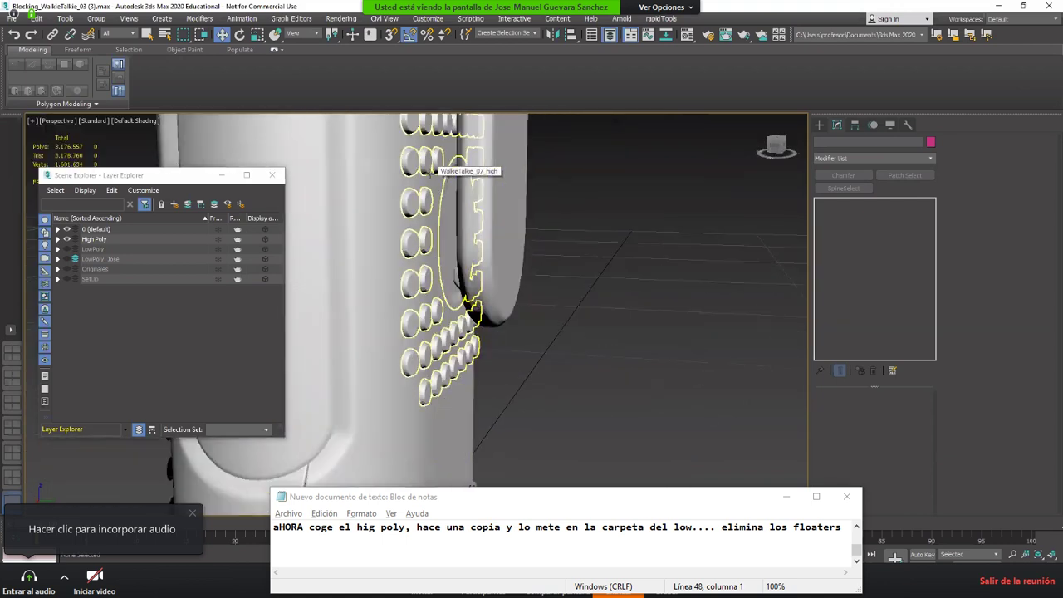
# Step: Select the grid of raised studs on the high-poly front panel and inspect it on the body
pyautogui.scroll(-2, 429, 173)
pyautogui.keyDown('alt'); pyautogui.moveTo(429, 173); pyautogui.dragTo(601, 337, button='middle'); pyautogui.keyUp('alt')
pyautogui.scroll(2, 601, 323)
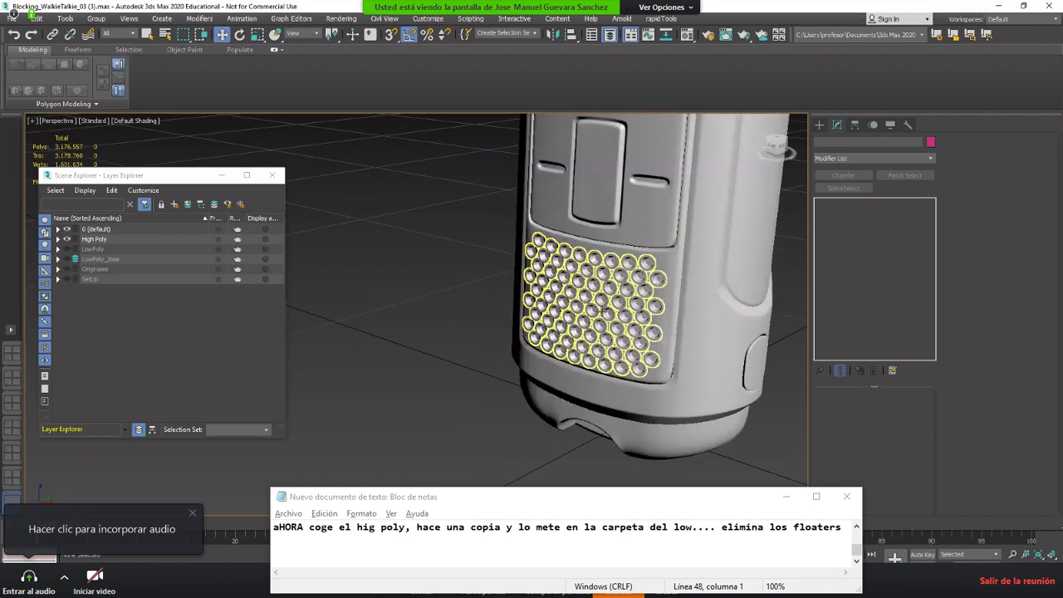
pyautogui.click(602, 316)
pyautogui.moveTo(616, 259); pyautogui.dragTo(502, 332, button='middle')
pyautogui.scroll(-4, 414, 239)
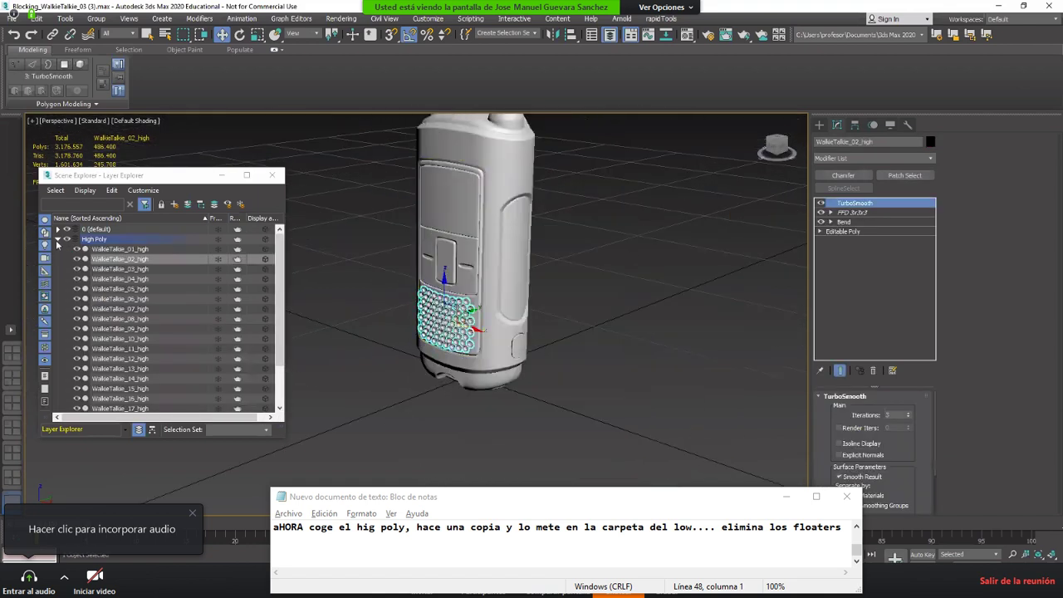
# Step: Collapse and hide the High Poly layer, and show the low-poly copies' layer
pyautogui.click(58, 240)
pyautogui.click(66, 239)
pyautogui.click(66, 259)
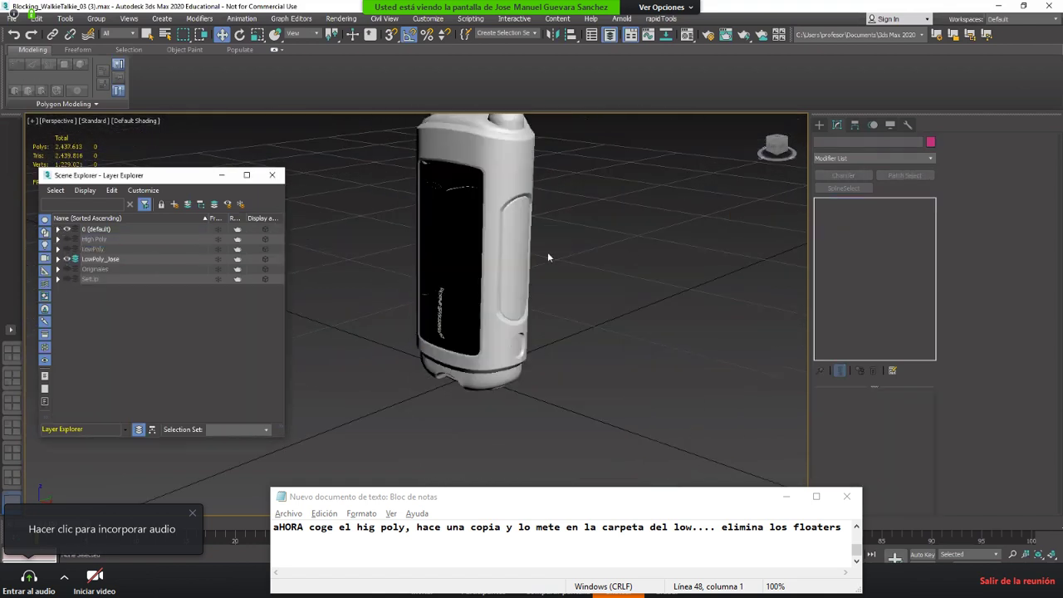
# Step: Display edged faces and examine the mesh density of the low-poly copies
pyautogui.moveTo(547, 252)
pyautogui.keyDown('alt'); pyautogui.mouseDown(button='middle')
pyautogui.moveTo(573, 297)
pyautogui.moveTo(533, 312)
pyautogui.moveTo(548, 264)
pyautogui.moveTo(521, 256)
pyautogui.mouseUp(button='middle'); pyautogui.keyUp('alt')
pyautogui.press('F4')
pyautogui.scroll(3, 534, 295)
pyautogui.scroll(-5, 521, 257)
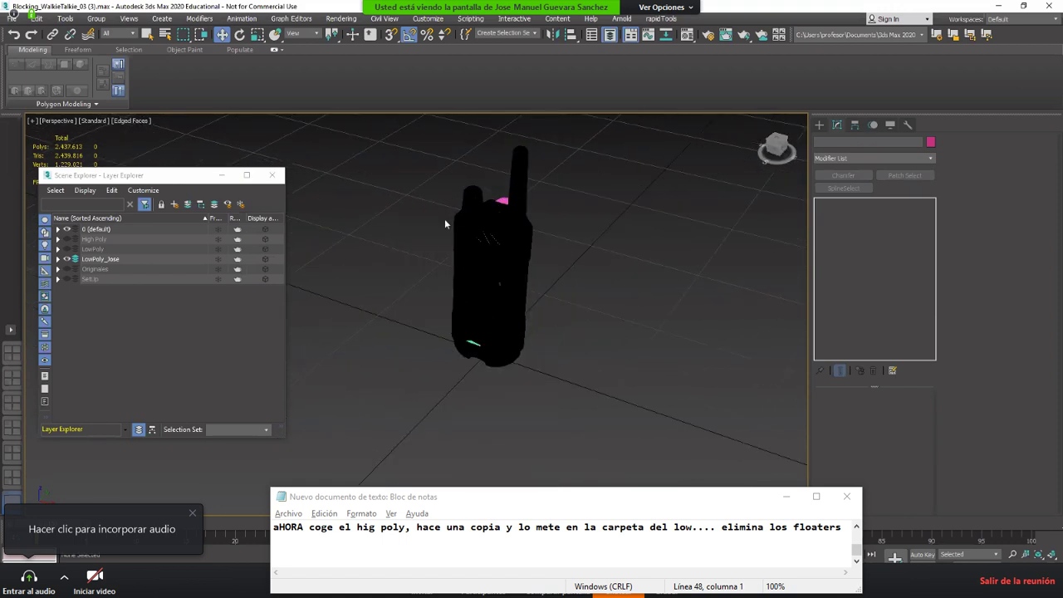
pyautogui.scroll(5, 446, 178)
pyautogui.scroll(-5, 446, 177)
pyautogui.click(454, 199)
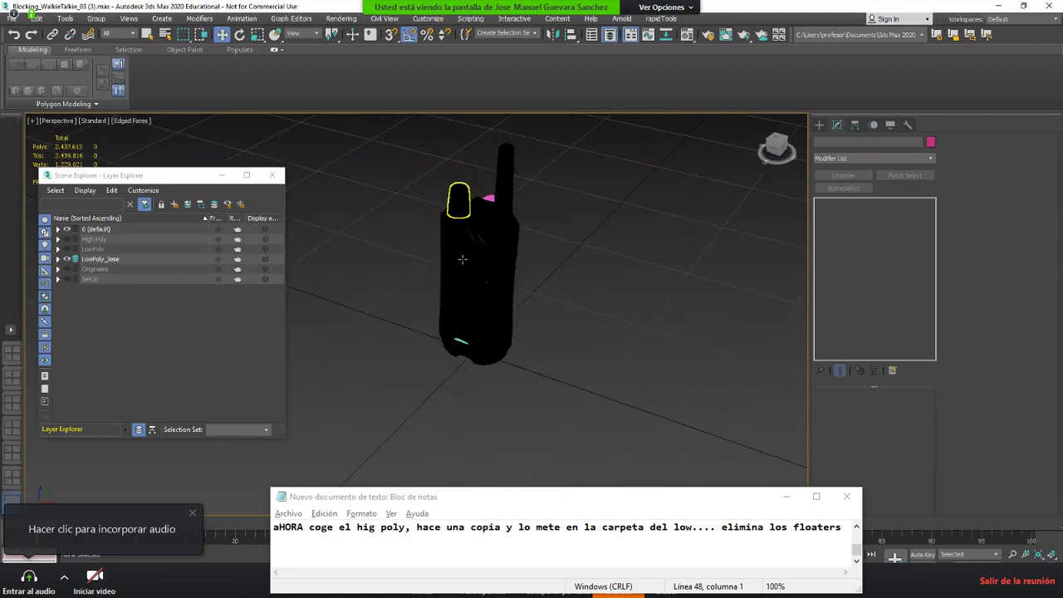
# Step: Select the low-poly copy of the antenna and try removing its TurboSmooth modifier
pyautogui.scroll(5, 532, 253)
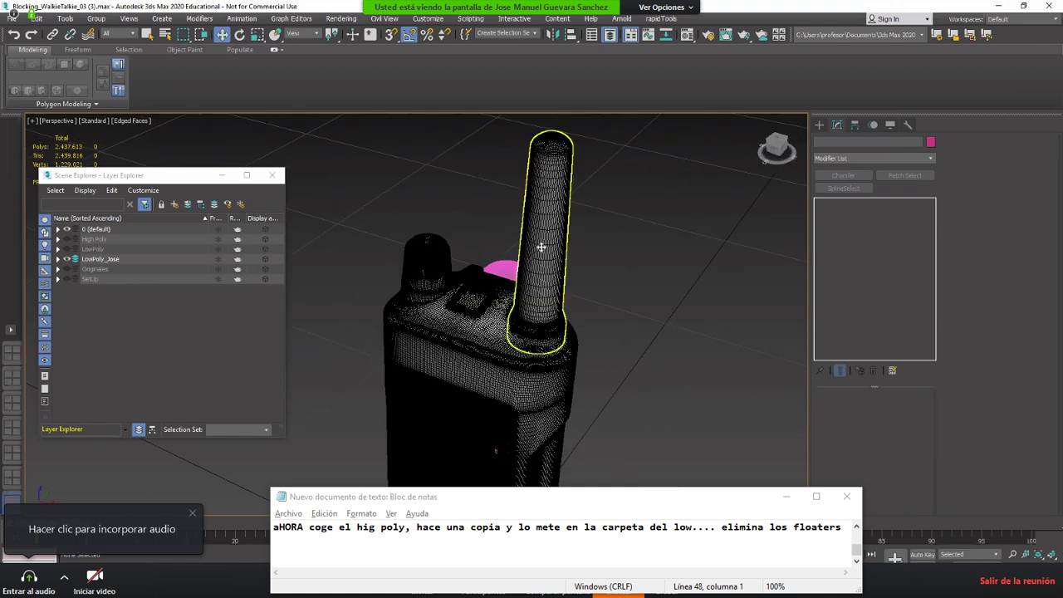
pyautogui.click(540, 246)
pyautogui.keyDown('alt'); pyautogui.moveTo(545, 251); pyautogui.dragTo(564, 284, button='middle'); pyautogui.keyUp('alt')
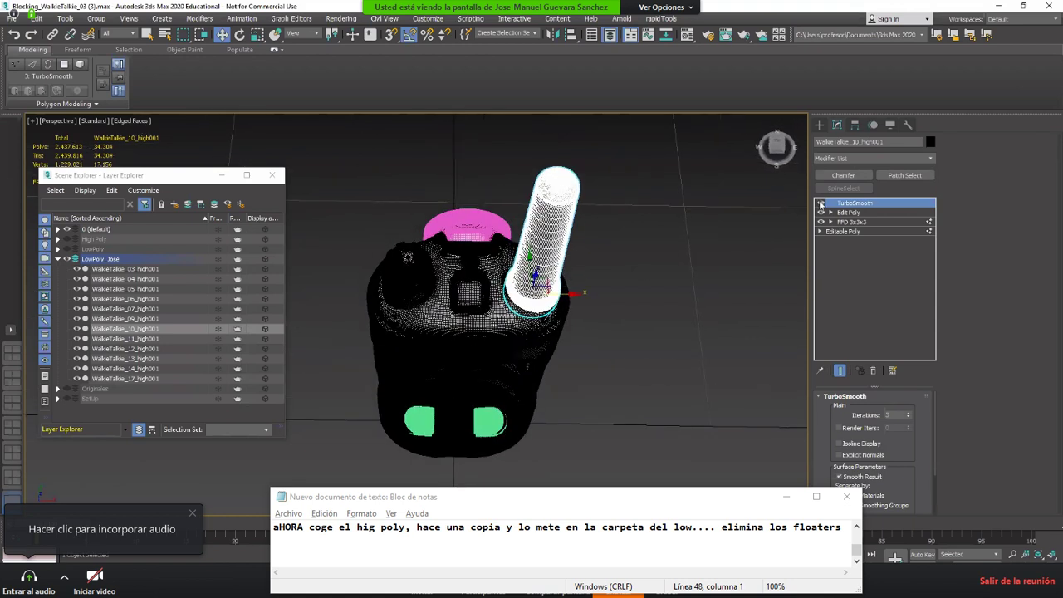
pyautogui.keyDown('alt'); pyautogui.moveTo(522, 254); pyautogui.dragTo(528, 219, button='middle'); pyautogui.keyUp('alt')
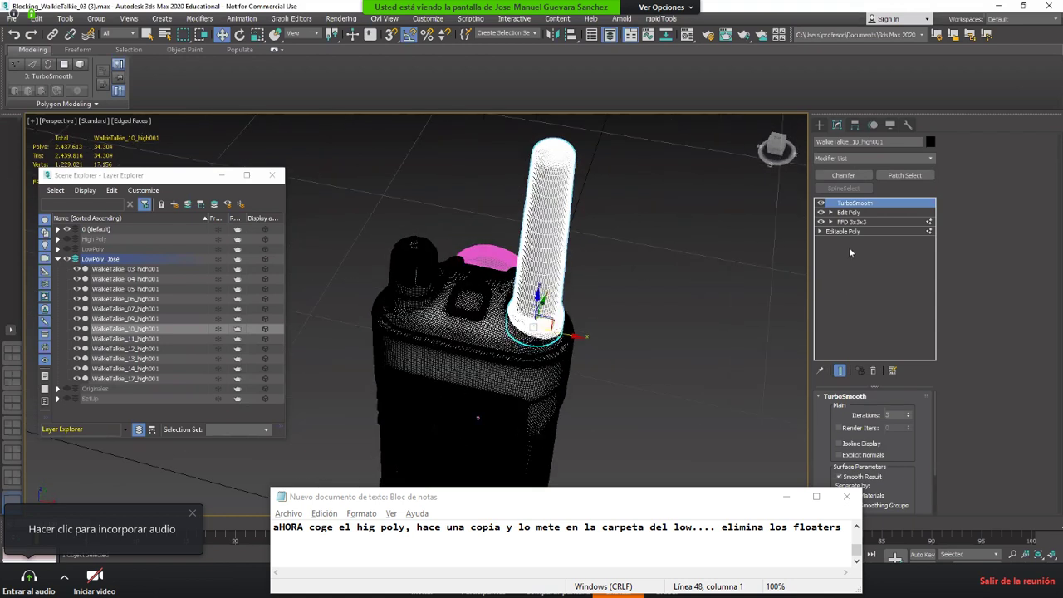
pyautogui.click(874, 371)
pyautogui.moveTo(622, 337)
pyautogui.keyDown('alt'); pyautogui.mouseDown(button='middle')
pyautogui.moveTo(654, 363)
pyautogui.moveTo(628, 358)
pyautogui.moveTo(639, 346)
pyautogui.mouseUp(button='middle'); pyautogui.keyUp('alt')
# Step: Start a new note line with "Ahora va pieza por pieza" and turn off the antenna's TurboSmooth modifier
pyautogui.write('Ahor')
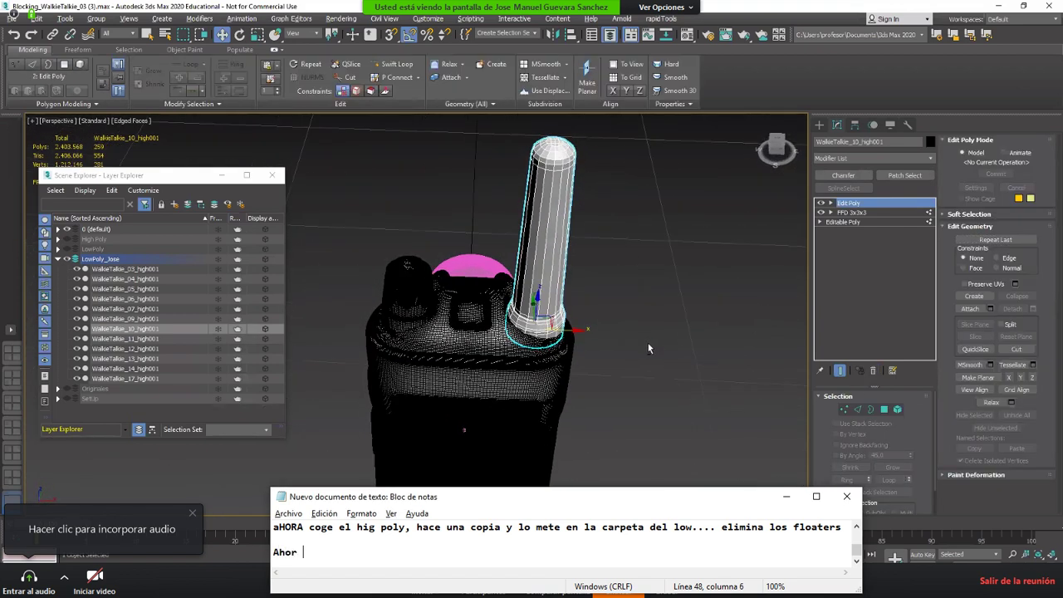
pyautogui.write('a va pie')
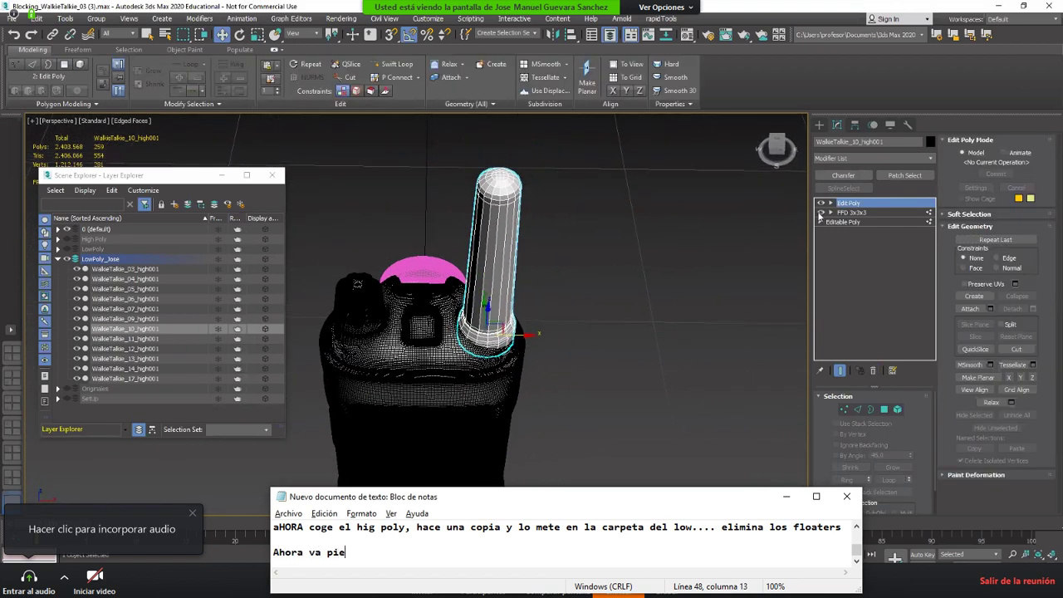
pyautogui.write('za por pieza por piez')
pyautogui.click(821, 205)
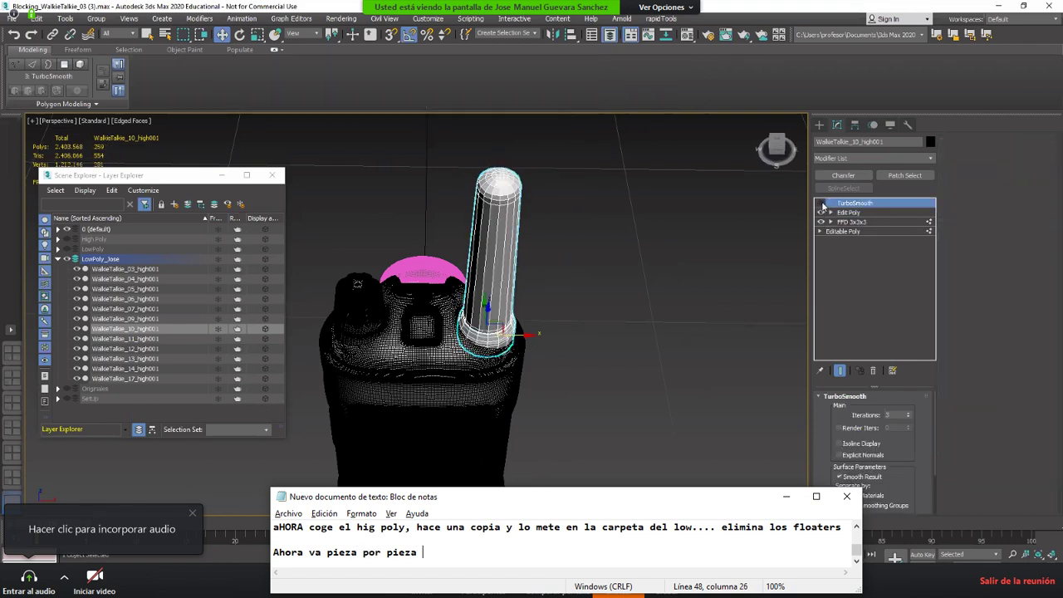
# Step: Continue the note with "quitando el turbosmooth" and select the ring of vertical edges around the antenna in its Edit Poly modifier
pyautogui.write('quit')
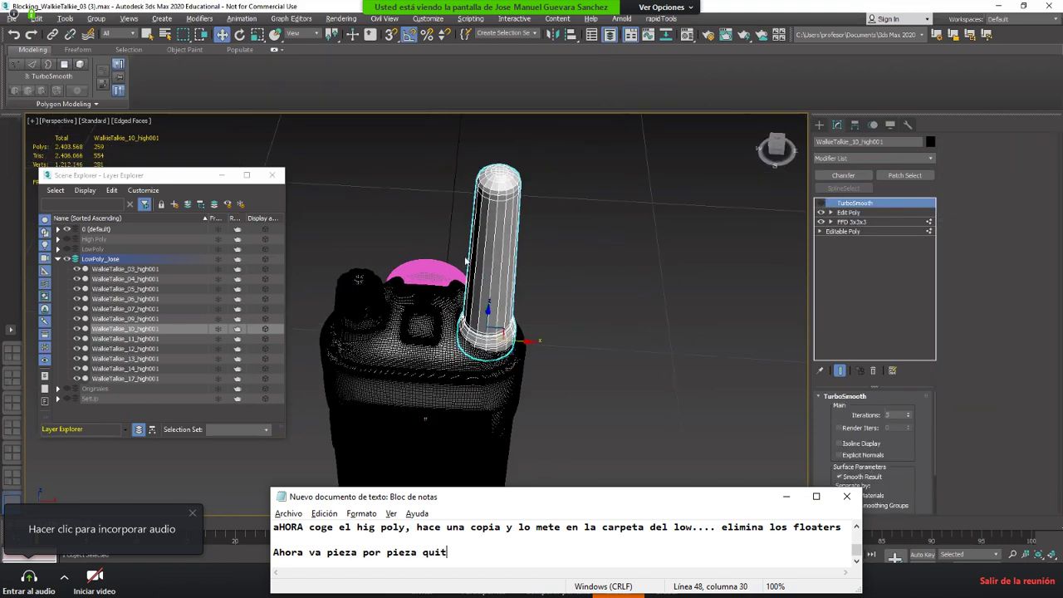
pyautogui.write('ando el turb')
pyautogui.scroll(3, 770, 246)
pyautogui.click(847, 213)
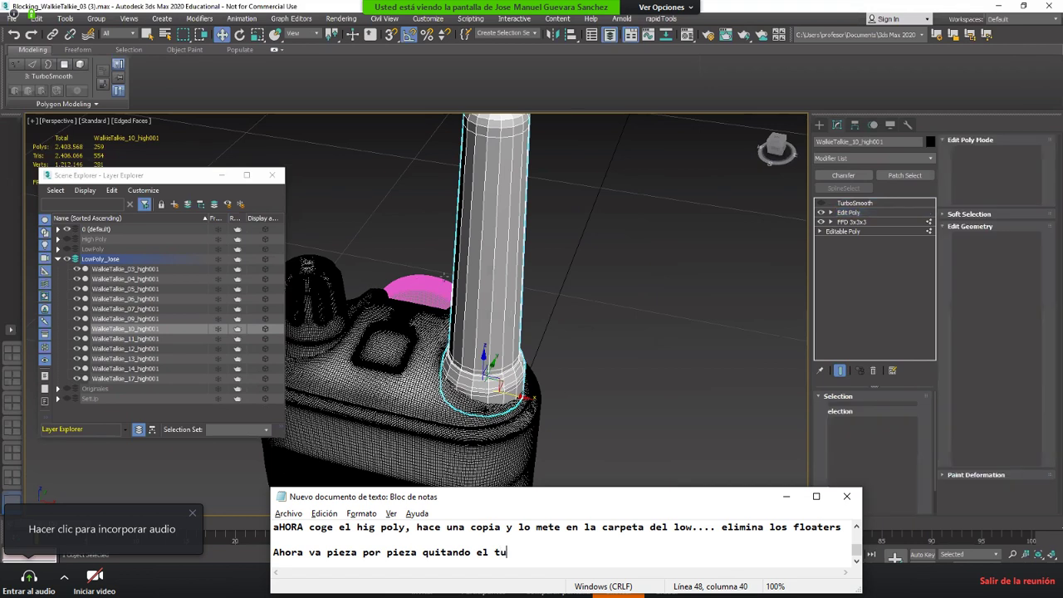
pyautogui.click(478, 268)
pyautogui.write('osmooth')
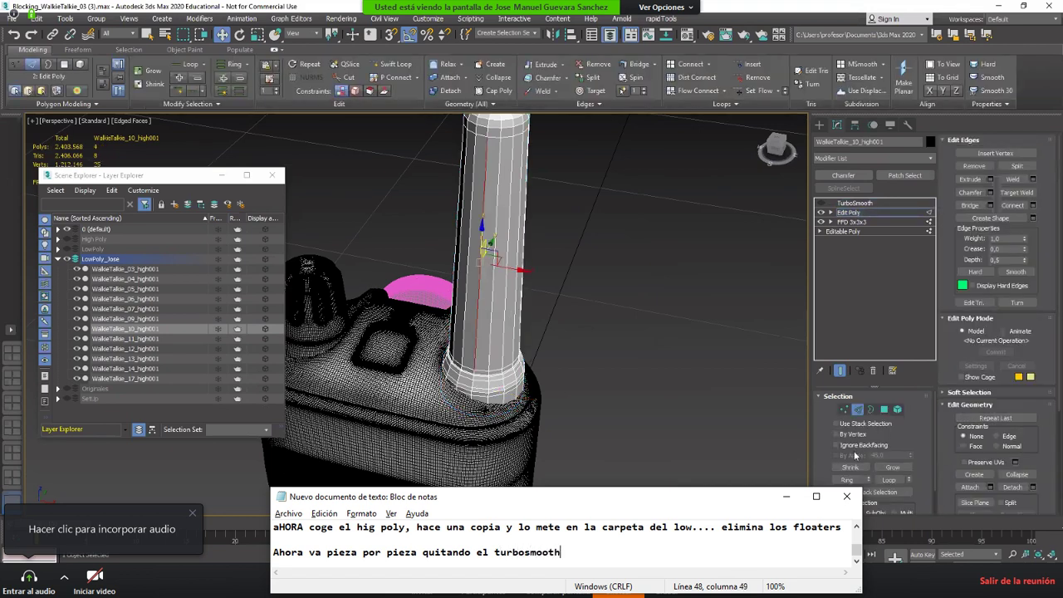
pyautogui.scroll(-1, 853, 455)
pyautogui.click(847, 449)
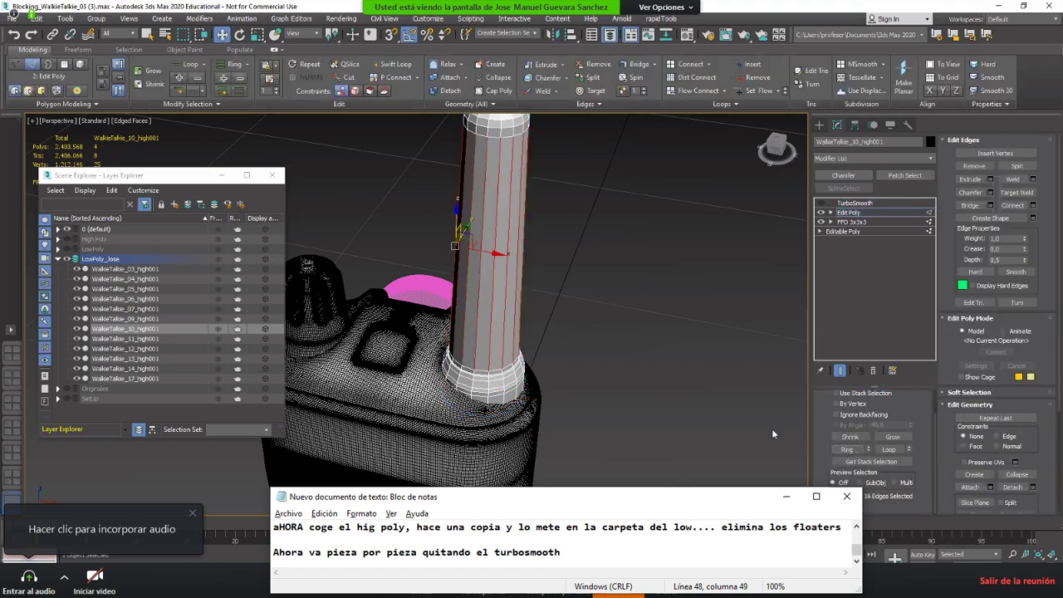
# Step: Insert "para crear el low poly..." before "quitando el turbosmooth" in the note
pyautogui.hotkey('ctrl', 'Left')
pyautogui.press('Left')
pyautogui.write('a')
pyautogui.keyDown('alt'); pyautogui.moveTo(576, 396); pyautogui.dragTo(619, 352, button='middle'); pyautogui.keyUp('alt')
pyautogui.press('BackSpace')
pyautogui.write('para crear el')
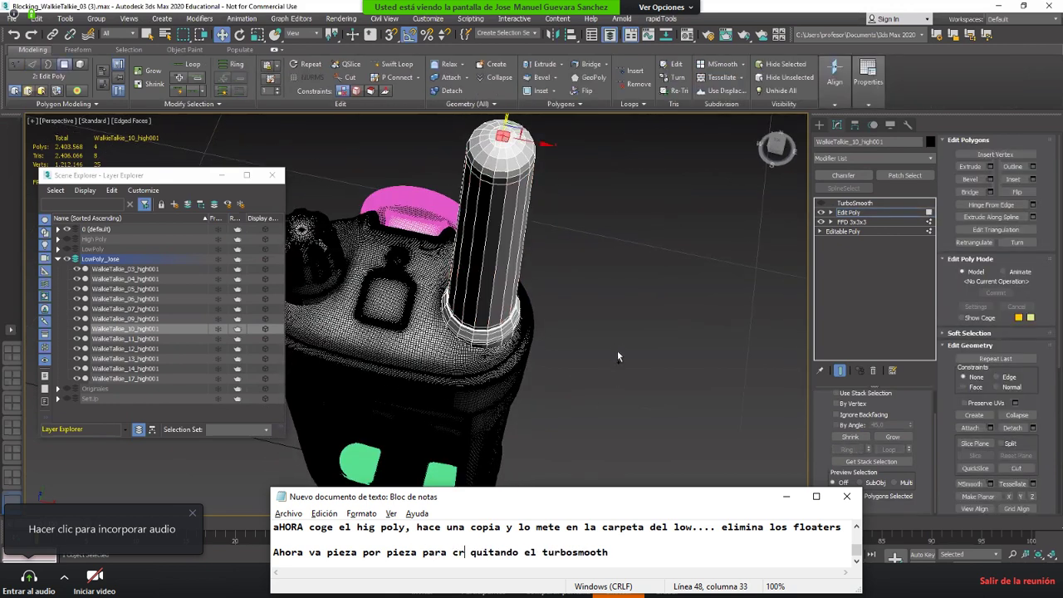
pyautogui.scroll(-6, 994, 446)
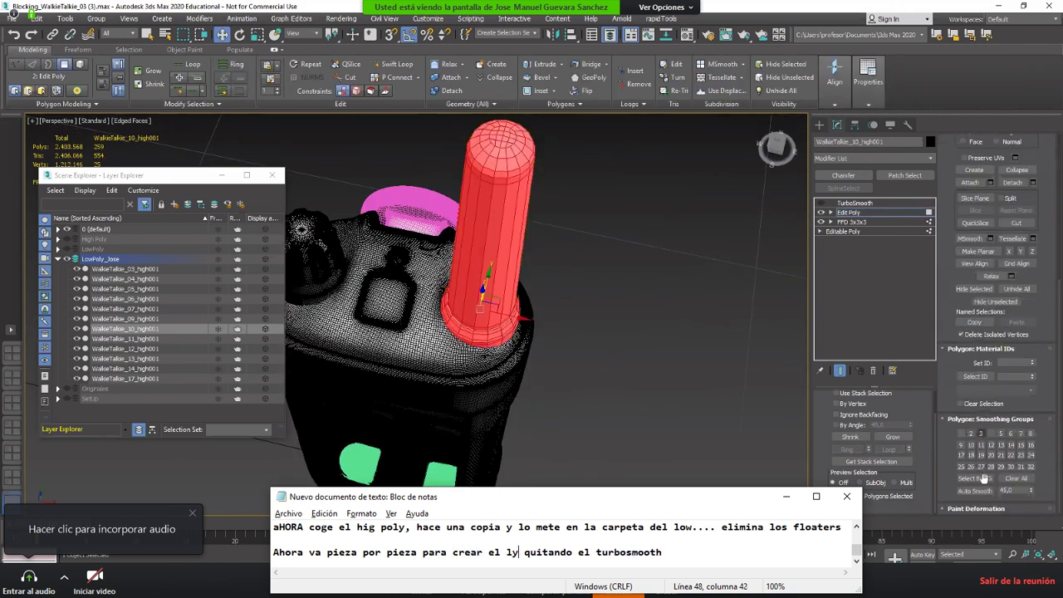
pyautogui.write('low')
pyautogui.write(' poly.')
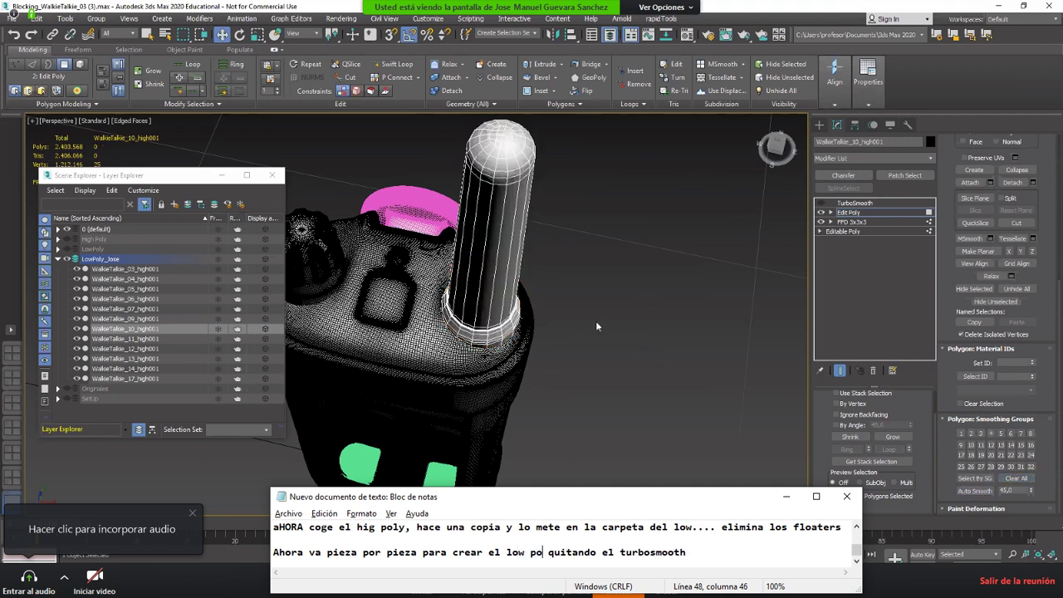
pyautogui.write('..')
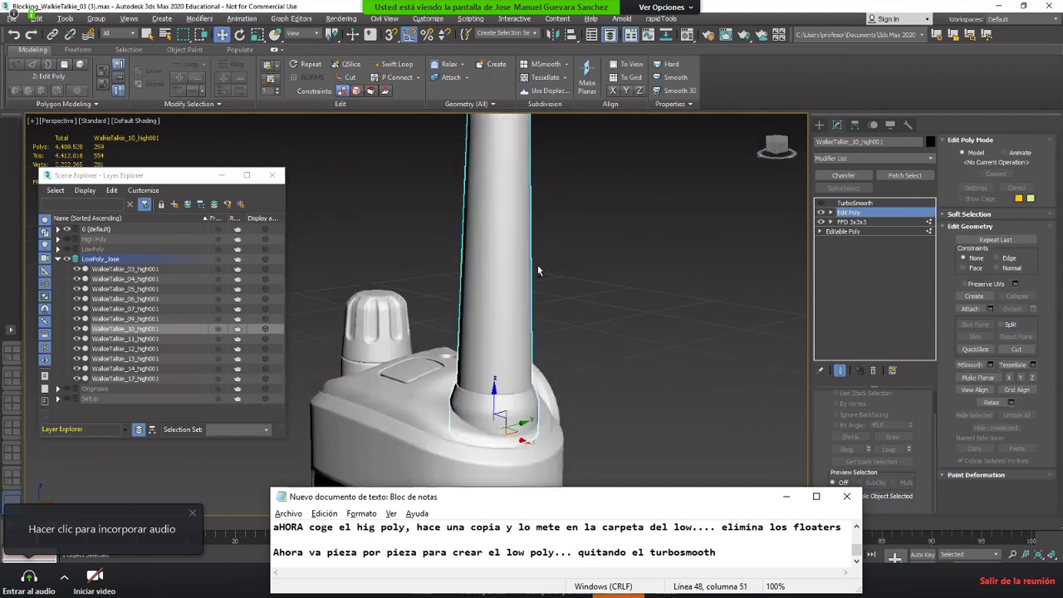
# Step: Append "2" after "turbosmooth" at the end of the note and add two line breaks
pyautogui.press('Right')
pyautogui.press('Right')
pyautogui.press('Right')
pyautogui.press('Right')
pyautogui.press('Right')
pyautogui.press('Right')
pyautogui.press('Right')
pyautogui.press('Right')
pyautogui.press('Right')
pyautogui.press('Right')
pyautogui.press('Right')
pyautogui.press('Right')
pyautogui.press('Right')
pyautogui.press('Right')
pyautogui.press('Right')
pyautogui.press('Right')
pyautogui.press('Right')
pyautogui.press('Right')
pyautogui.press('Right')
pyautogui.press('Right')
pyautogui.press('Right')
pyautogui.press('Right')
pyautogui.press('Right')
pyautogui.press('Right')
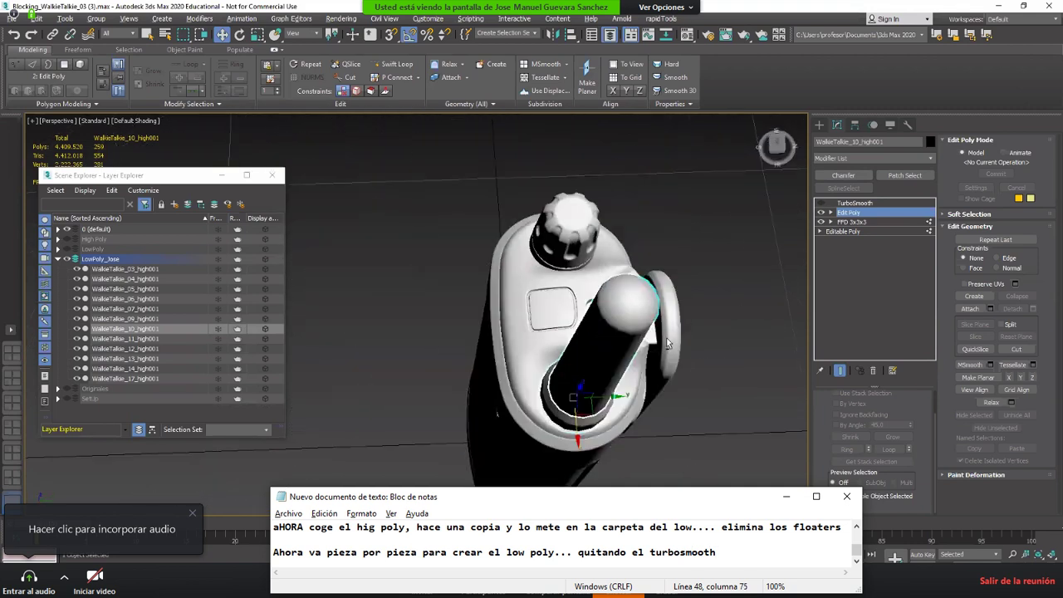
pyautogui.write('2')
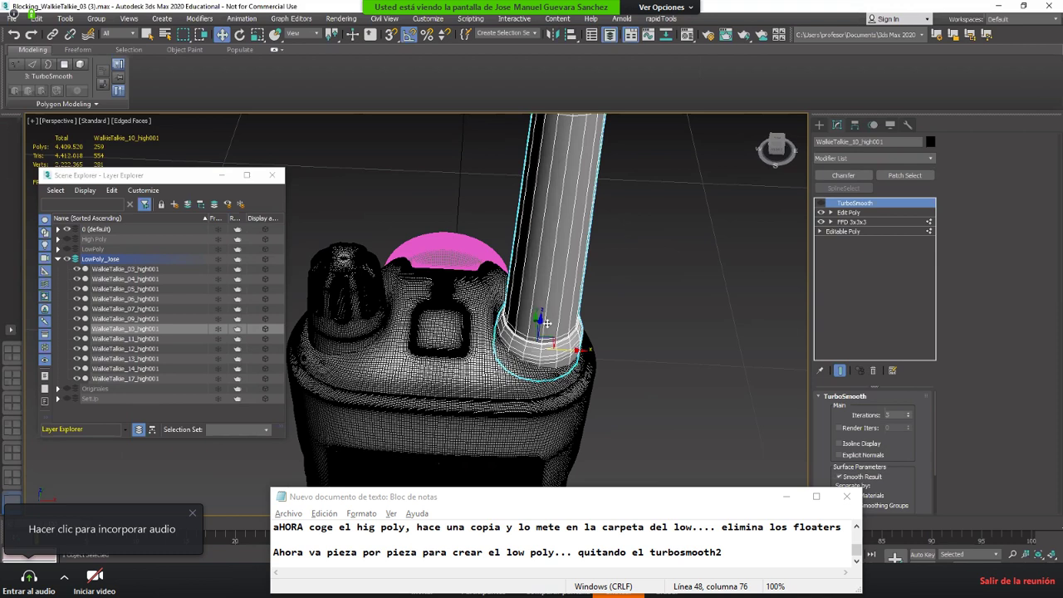
pyautogui.hotkey('alt', 'Tab')
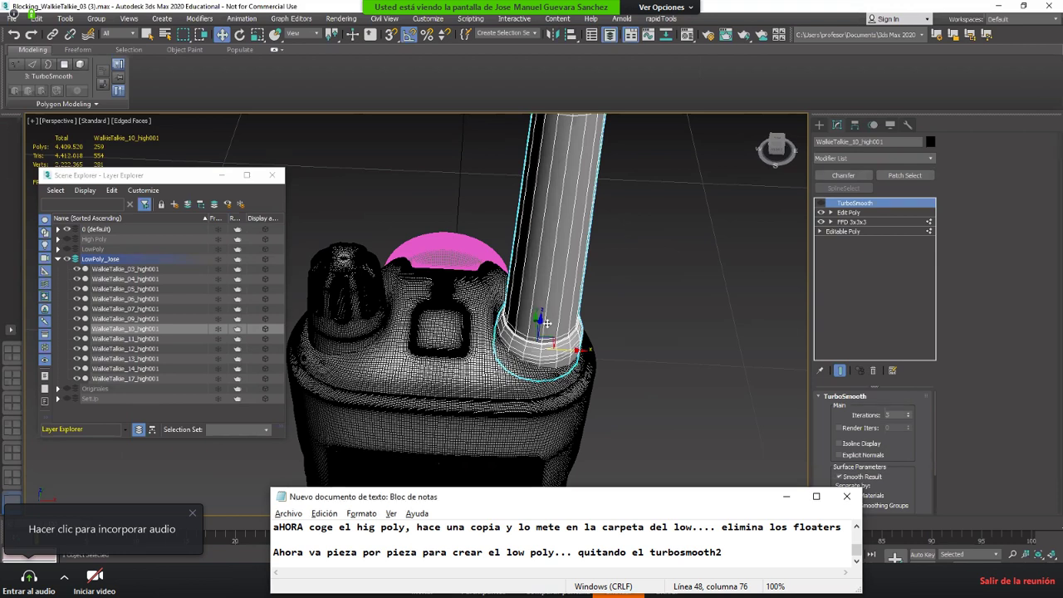
pyautogui.press('Return')
pyautogui.press('Return')
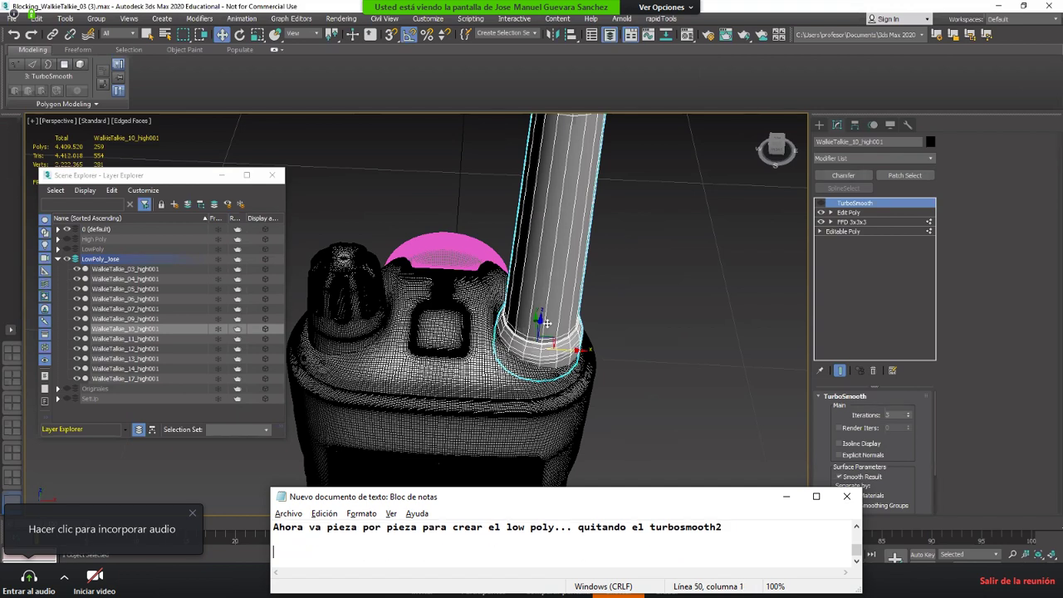
# Step: Write in the note "En el optimizado tiene que ser proporcionado en el primer elemento que se optimize... el numero"
pyautogui.write('En el optimizado tiene q')
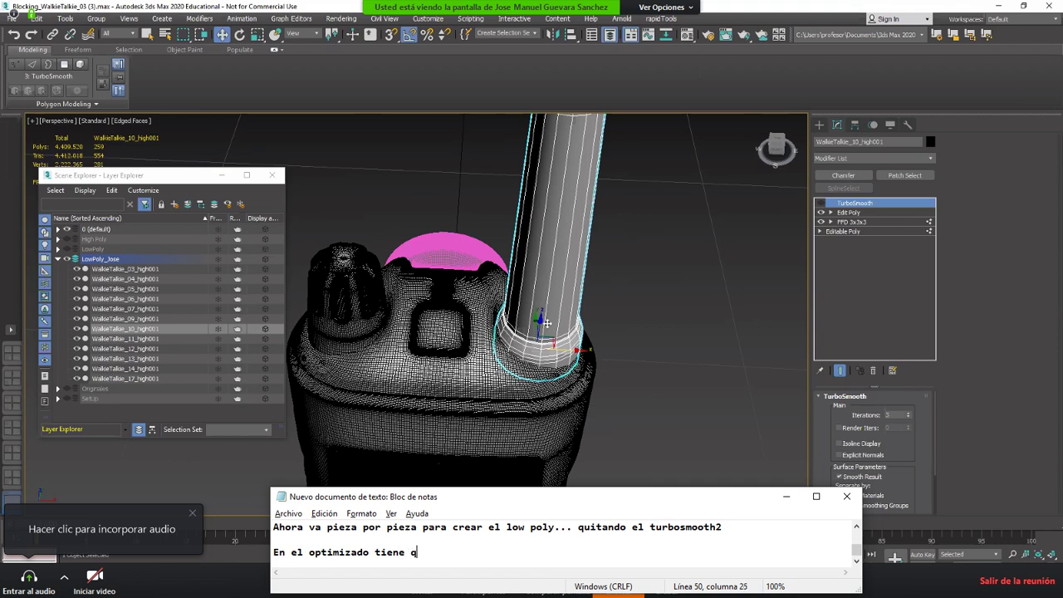
pyautogui.write('ue ser proporcionado en el')
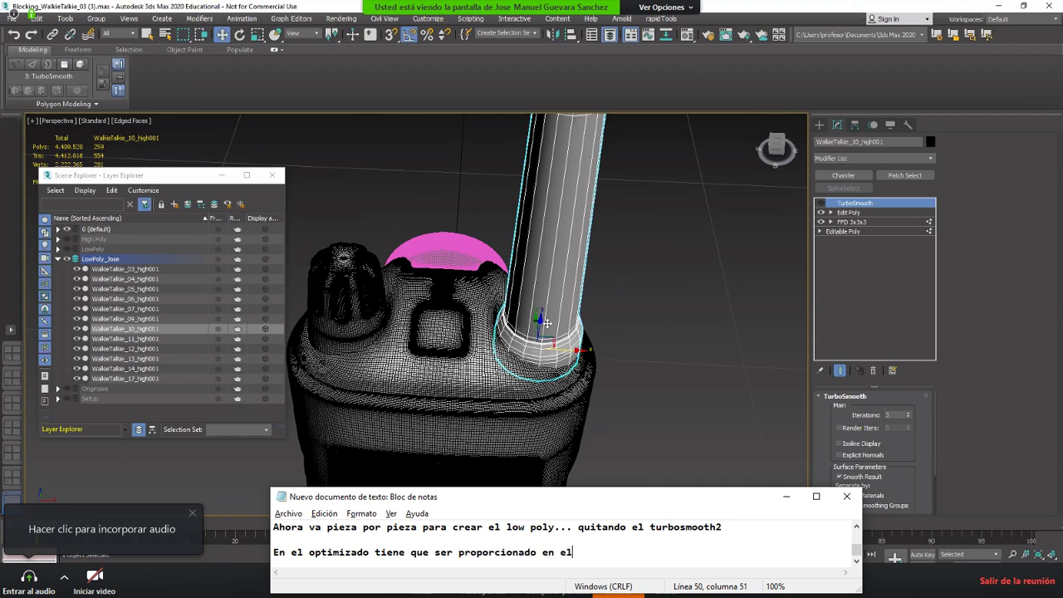
pyautogui.write(' primer elemento s')
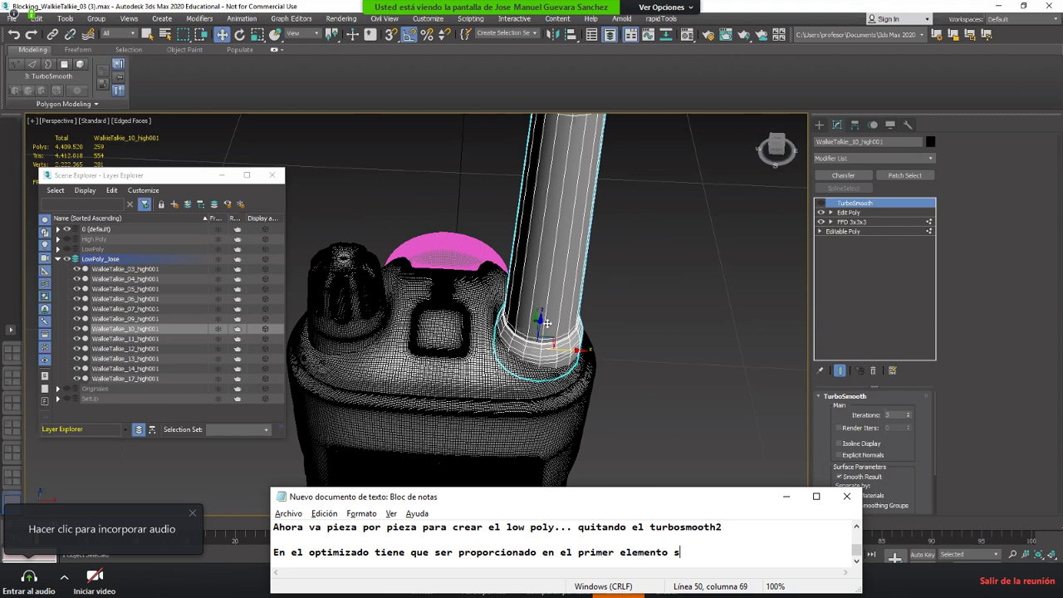
pyautogui.press('BackSpace')
pyautogui.write('que se optimize... el numero')
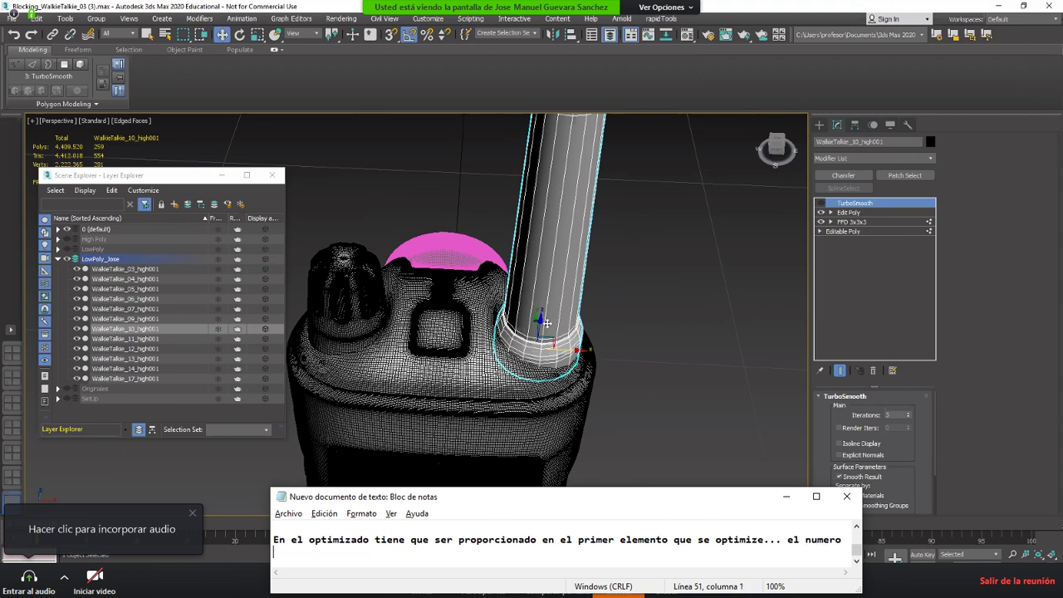
# Step: Continue the note with "de poligonos que tenga sera el estandar para el resto de piezas..."
pyautogui.write(' de lados es el que')
pyautogui.press('BackSpace')
pyautogui.press('BackSpace')
pyautogui.press('BackSpace')
pyautogui.press('BackSpace')
pyautogui.press('BackSpace')
pyautogui.press('BackSpace')
pyautogui.press('BackSpace')
pyautogui.press('BackSpace')
pyautogui.press('BackSpace')
pyautogui.press('BackSpace')
pyautogui.press('BackSpace')
pyautogui.press('BackSpace')
pyautogui.press('BackSpace')
pyautogui.press('BackSpace')
pyautogui.write('poligonos que tenga sera e')
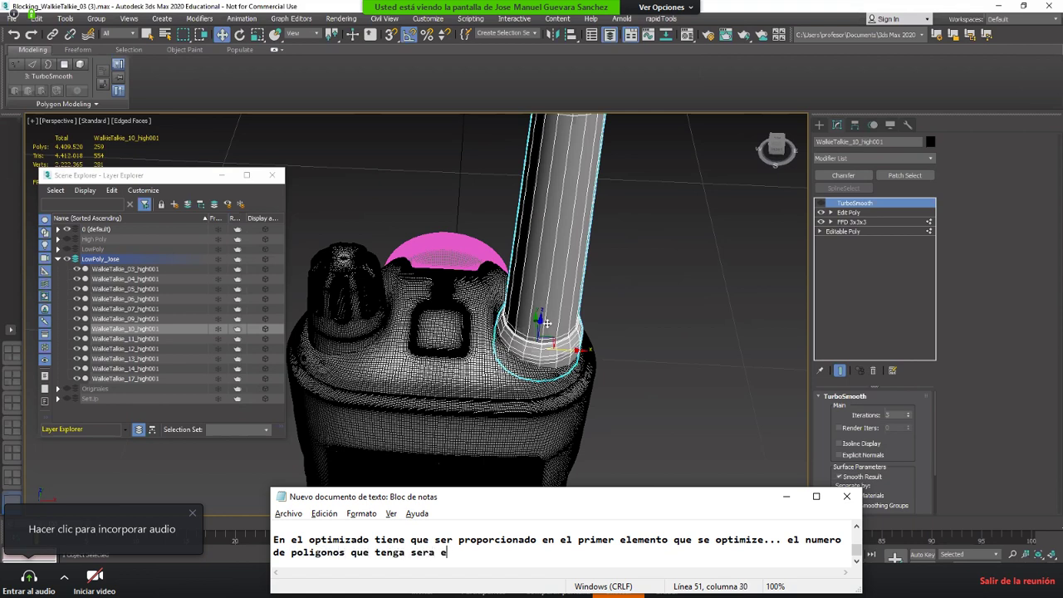
pyautogui.write('l estandoar para el resto')
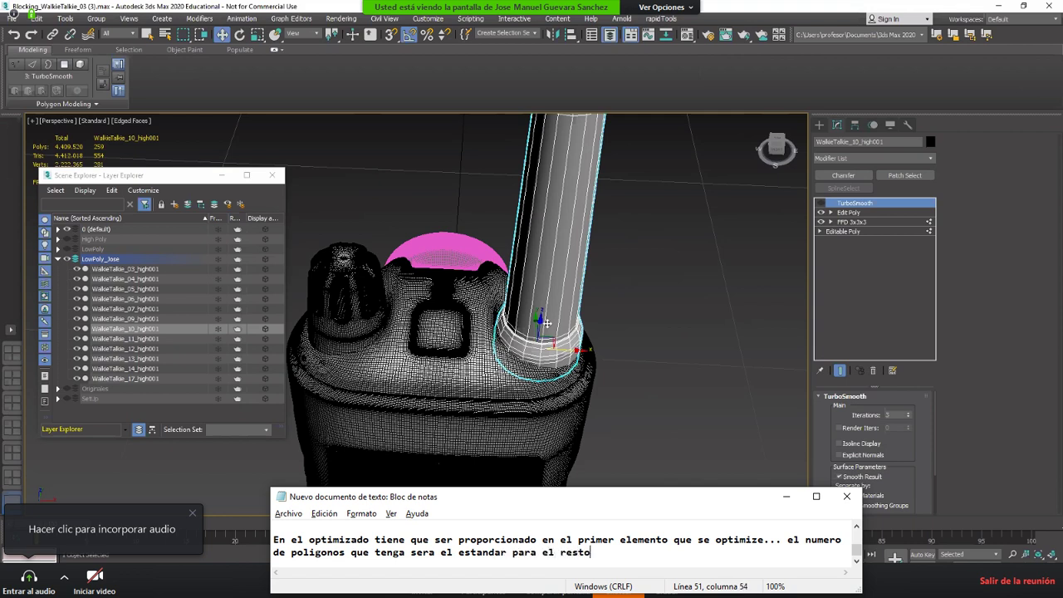
pyautogui.write(' de piezas...')
# Step: Turn off edged faces in 3ds Max and isolate the low-poly antenna copy
pyautogui.click(547, 323)
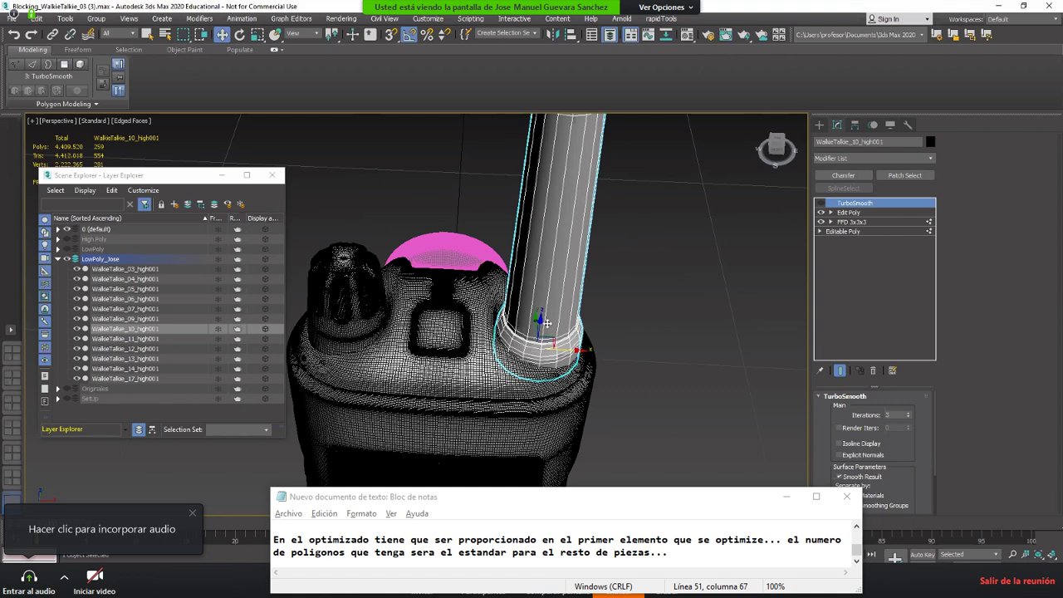
pyautogui.scroll(-3, 633, 368)
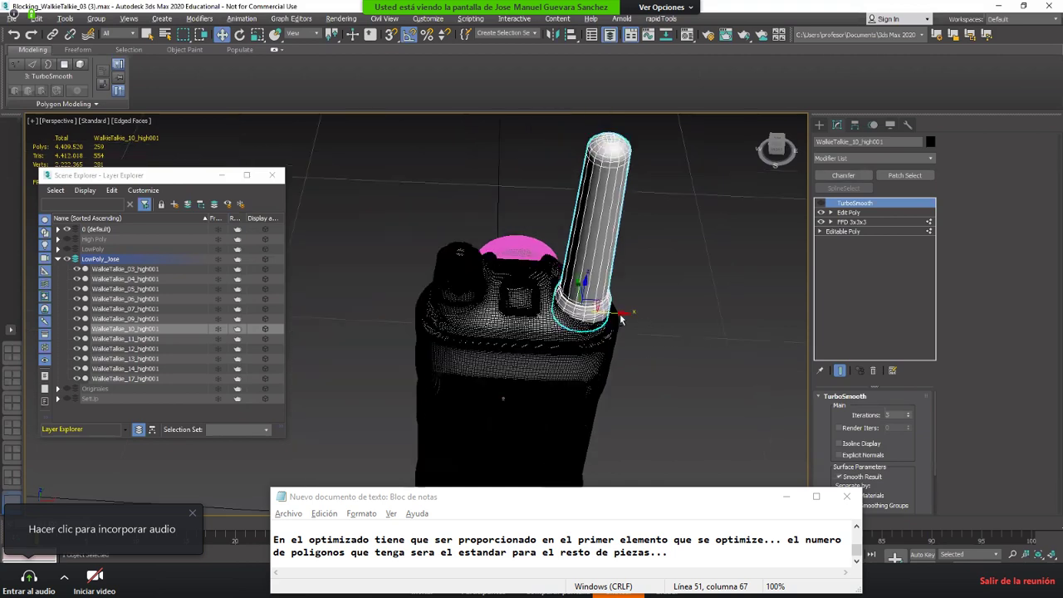
pyautogui.moveTo(634, 364)
pyautogui.keyDown('alt'); pyautogui.mouseDown(button='middle')
pyautogui.moveTo(589, 324)
pyautogui.moveTo(558, 323)
pyautogui.moveTo(513, 370)
pyautogui.moveTo(580, 401)
pyautogui.moveTo(581, 415)
pyautogui.moveTo(554, 370)
pyautogui.moveTo(643, 323)
pyautogui.moveTo(575, 273)
pyautogui.mouseUp(button='middle'); pyautogui.keyUp('alt')
pyautogui.scroll(3, 598, 320)
pyautogui.press('F4')
pyautogui.scroll(-5, 562, 337)
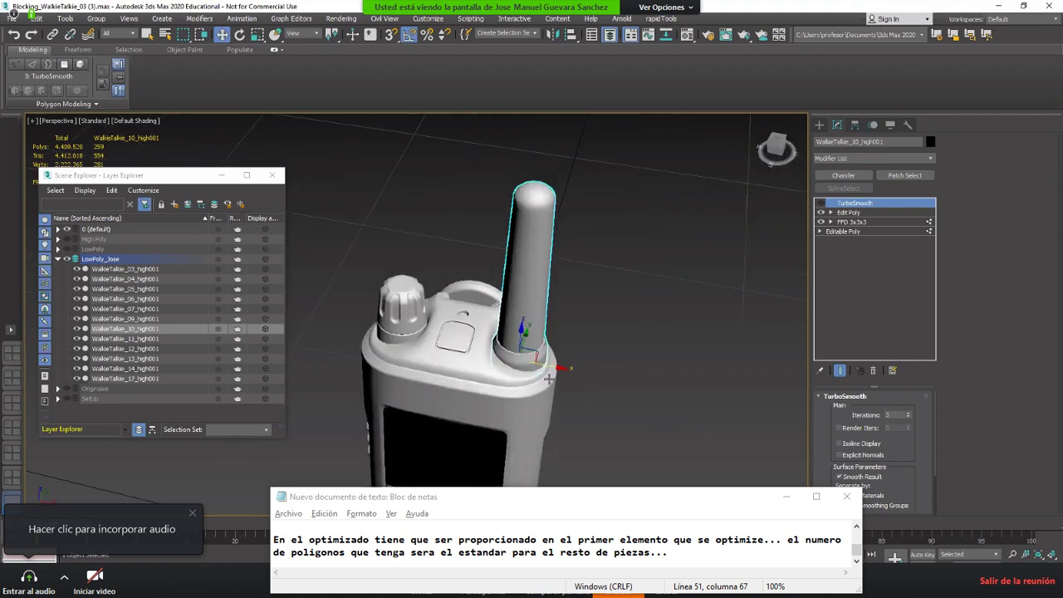
pyautogui.hotkey('alt', 'q')
pyautogui.keyDown('alt'); pyautogui.moveTo(505, 347); pyautogui.dragTo(537, 408, button='middle'); pyautogui.keyUp('alt')
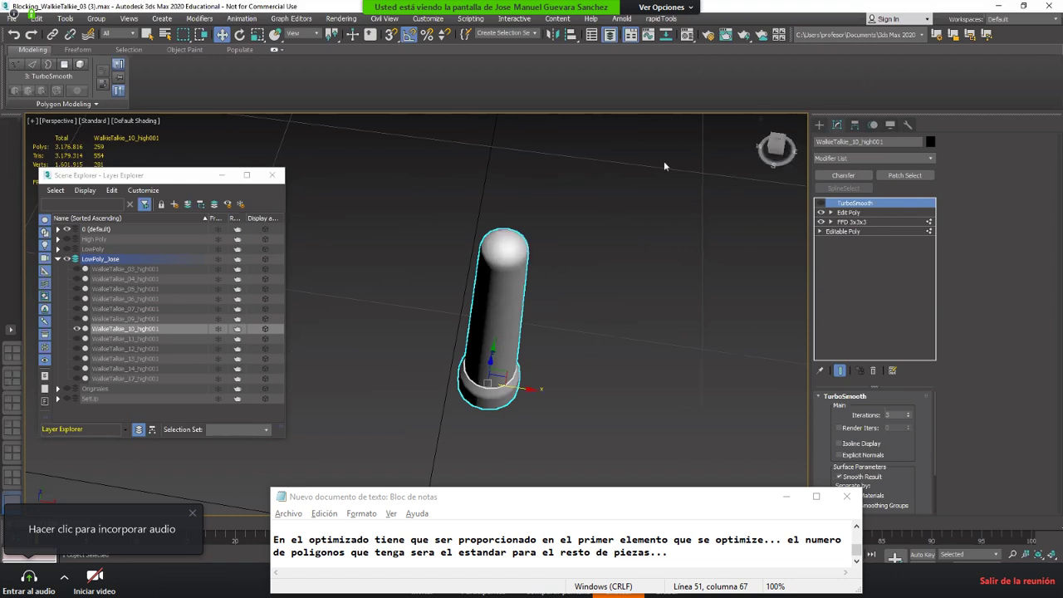
pyautogui.scroll(5, 664, 166)
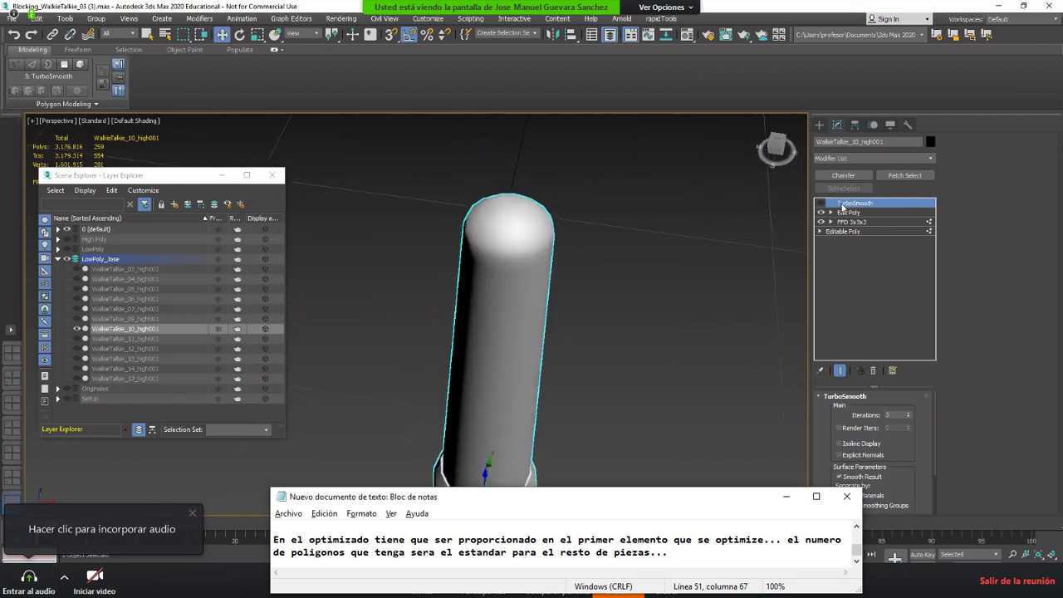
# Step: Add a line break to the note and turn the antenna's TurboSmooth modifier back on
pyautogui.press('Return')
pyautogui.click(818, 204)
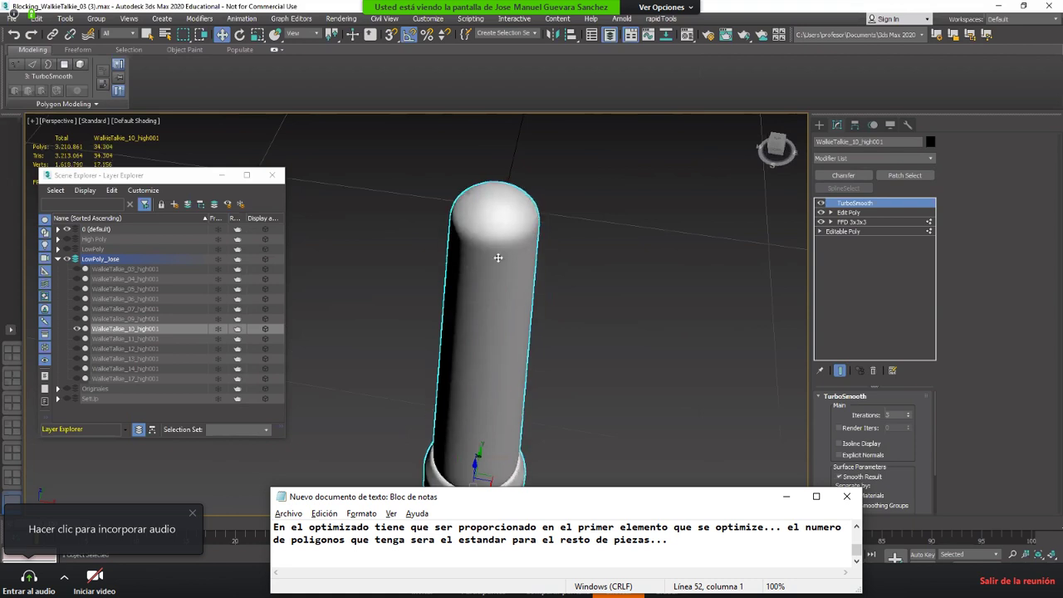
# Step: Turn on edged faces, add a line break to the note, and turn off the antenna's TurboSmooth modifier
pyautogui.press('F4')
pyautogui.press('Return')
pyautogui.click(820, 204)
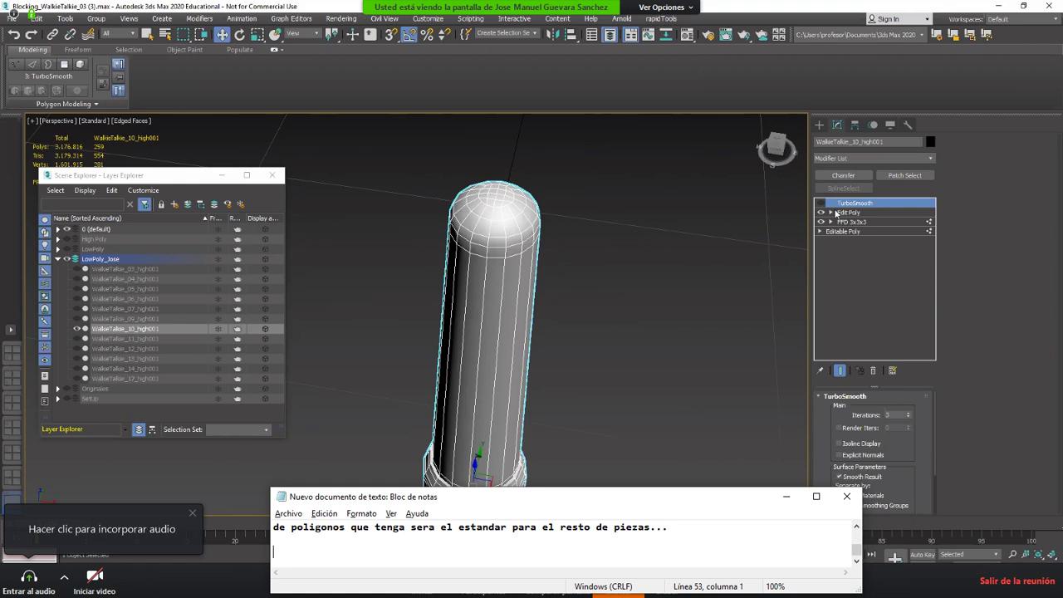
# Step: Create a cylinder beside the antenna with a radius of about 1.33 cm and a height of about 1.65 cm
pyautogui.keyDown('alt'); pyautogui.moveTo(502, 427); pyautogui.dragTo(614, 271, button='middle'); pyautogui.keyUp('alt')
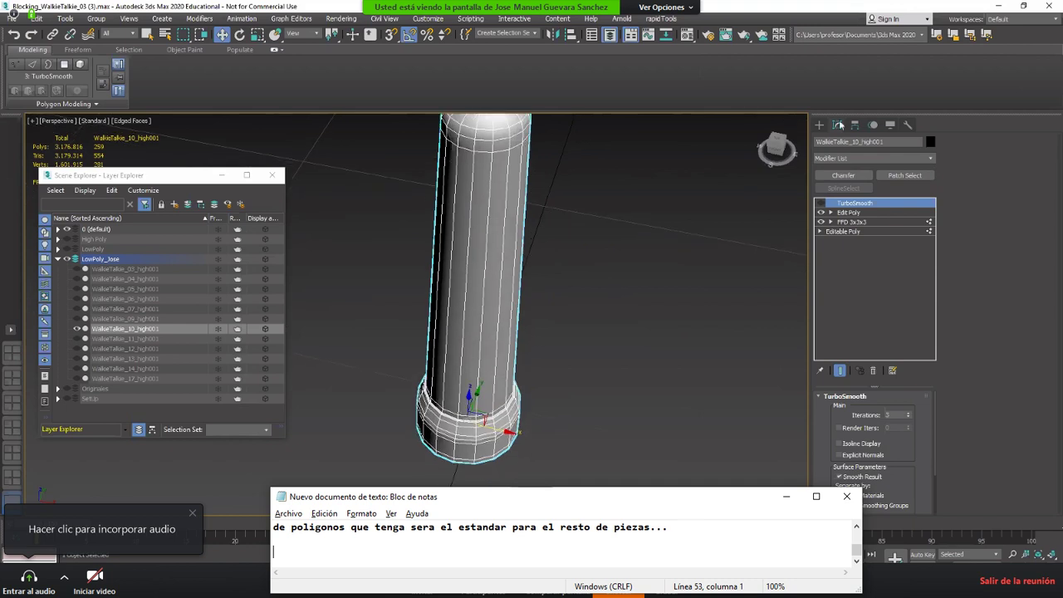
pyautogui.click(818, 125)
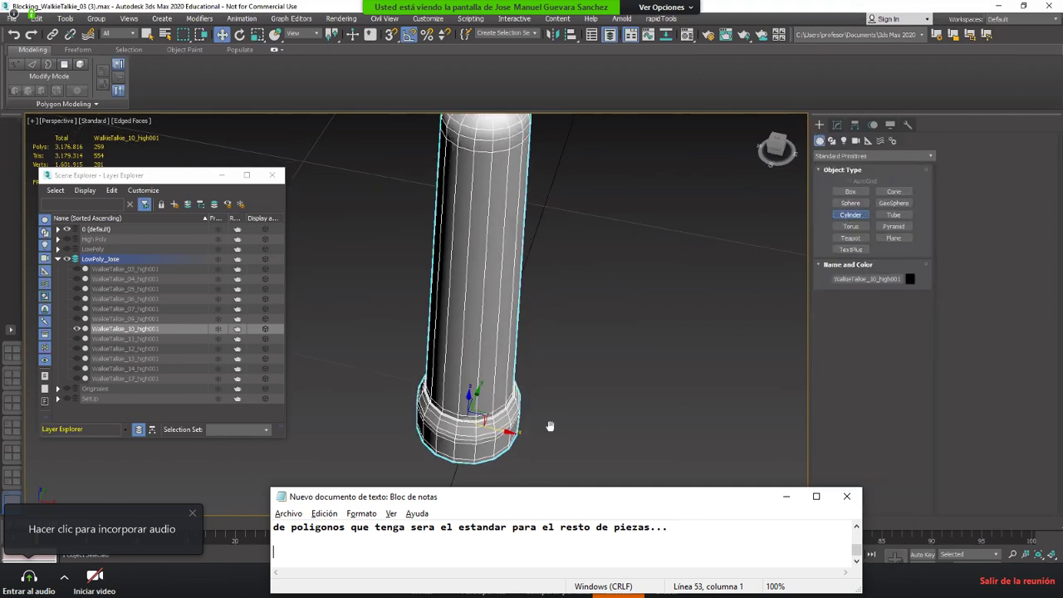
pyautogui.moveTo(549, 426); pyautogui.dragTo(539, 382, button='middle')
pyautogui.scroll(-3, 539, 382)
pyautogui.moveTo(572, 372); pyautogui.dragTo(590, 397)
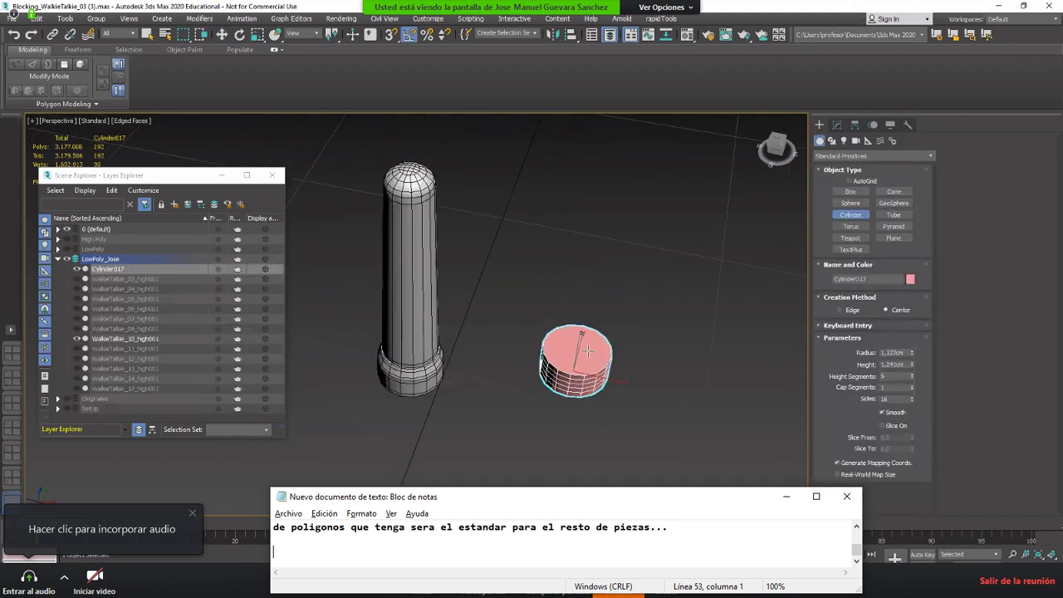
pyautogui.click(578, 366)
# Step: Align the cylinder to the antenna's pivot point, then set its height segments to 1 and radius to about 0.78 cm
pyautogui.hotkey('alt', 'a')
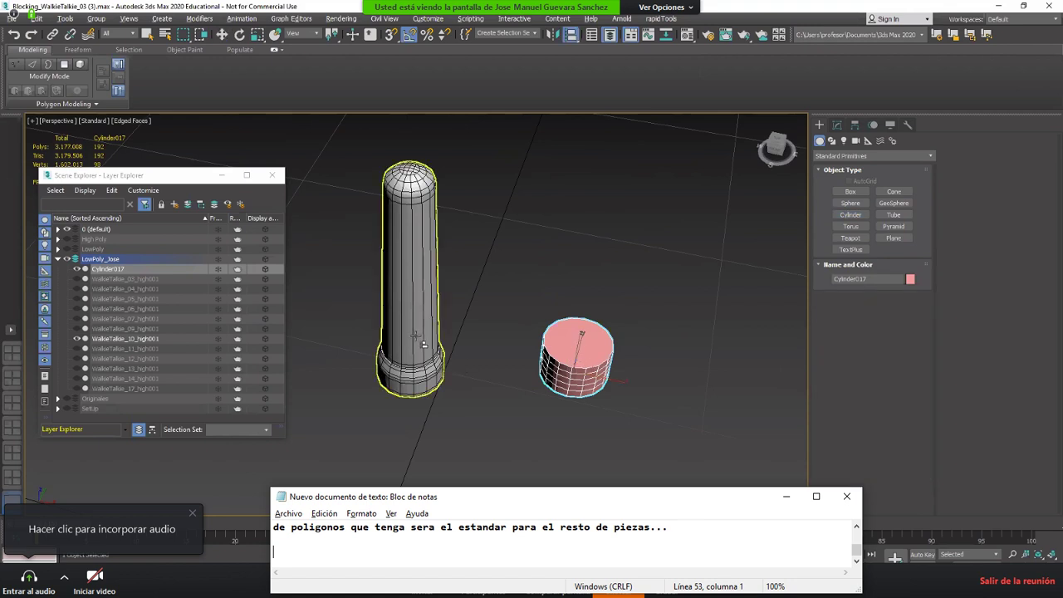
pyautogui.click(415, 339)
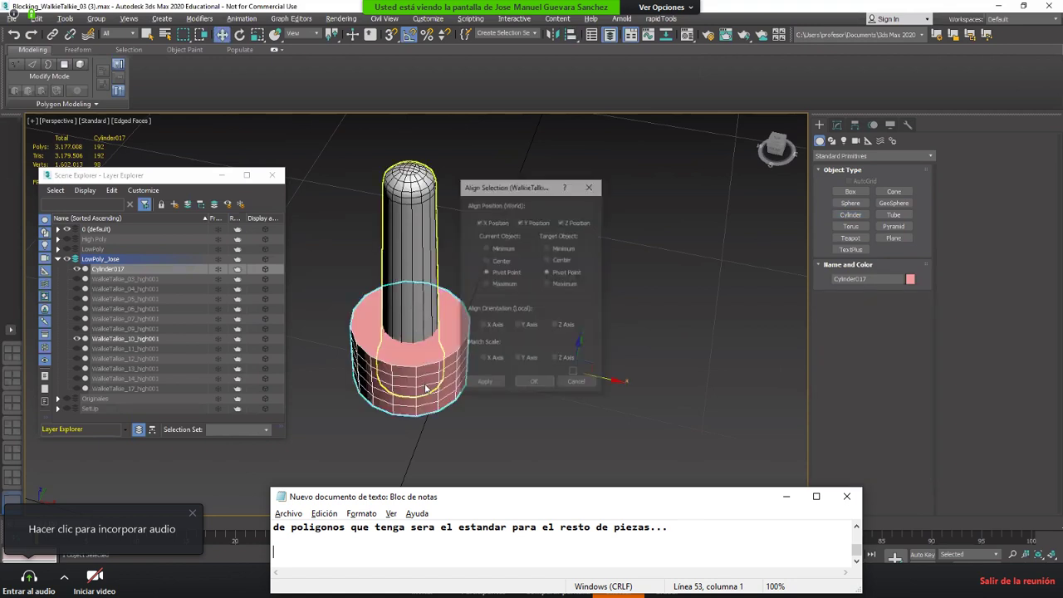
pyautogui.click(533, 383)
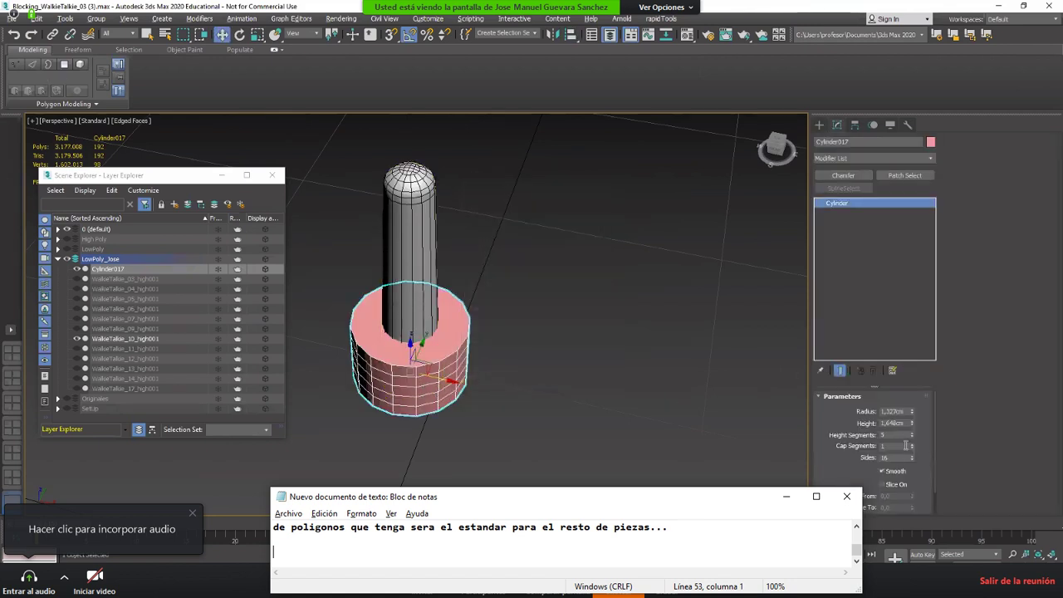
pyautogui.rightClick(913, 435)
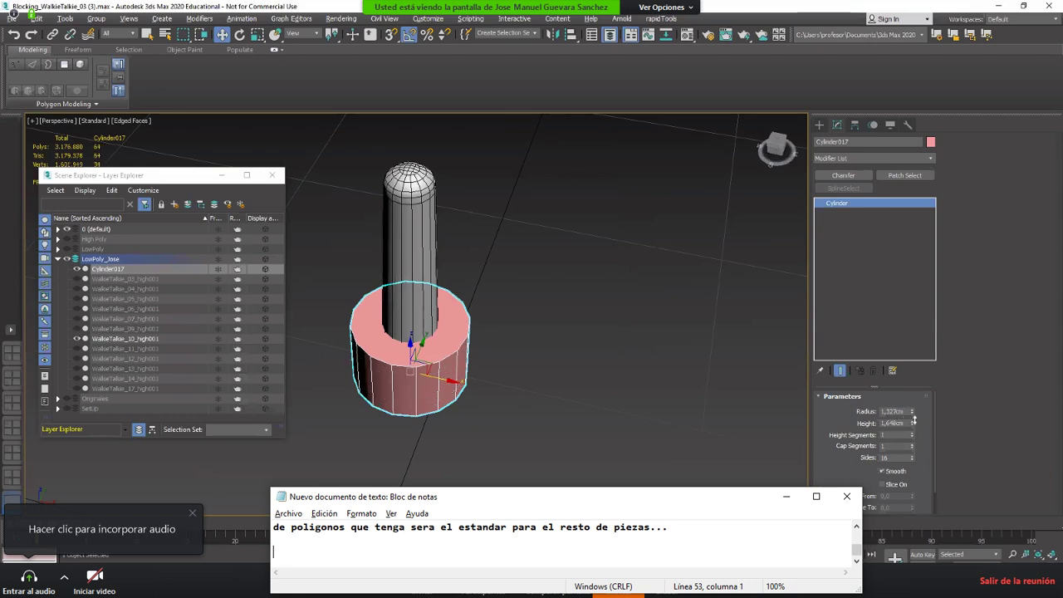
pyautogui.moveTo(913, 421); pyautogui.dragTo(914, 437)
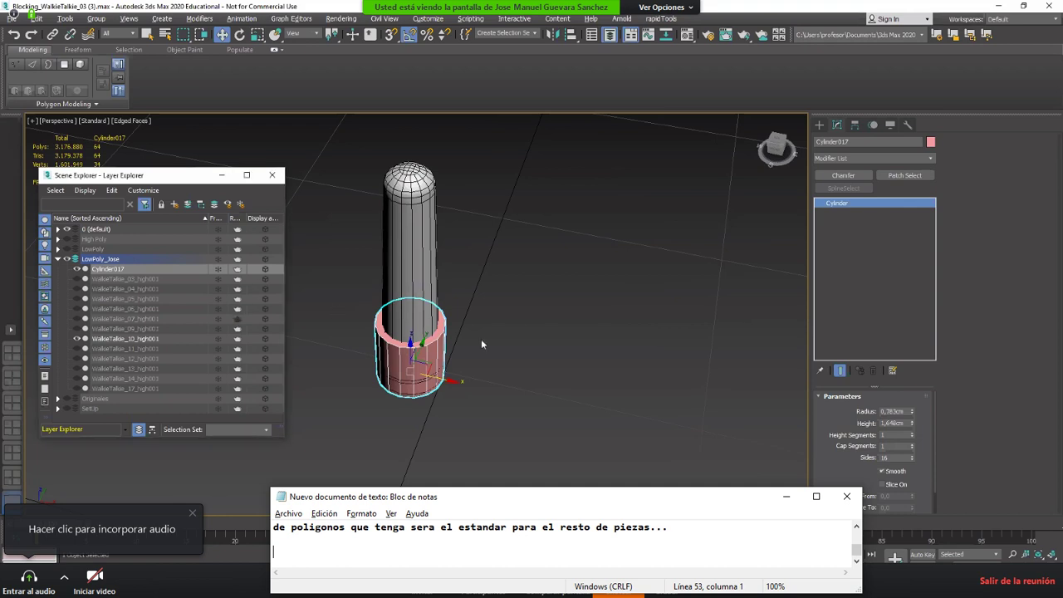
# Step: Make the cylinder see-through over the antenna base and add an Edit Poly modifier to it
pyautogui.moveTo(517, 355); pyautogui.dragTo(633, 382, button='middle')
pyautogui.hotkey('alt', 'x')
pyautogui.keyDown('alt'); pyautogui.moveTo(574, 323); pyautogui.dragTo(558, 299, button='middle'); pyautogui.keyUp('alt')
pyautogui.scroll(3, 557, 338)
pyautogui.moveTo(556, 337)
pyautogui.mouseDown(button='middle')
pyautogui.moveTo(525, 388)
pyautogui.moveTo(539, 349)
pyautogui.mouseUp(button='middle')
pyautogui.click(854, 159)
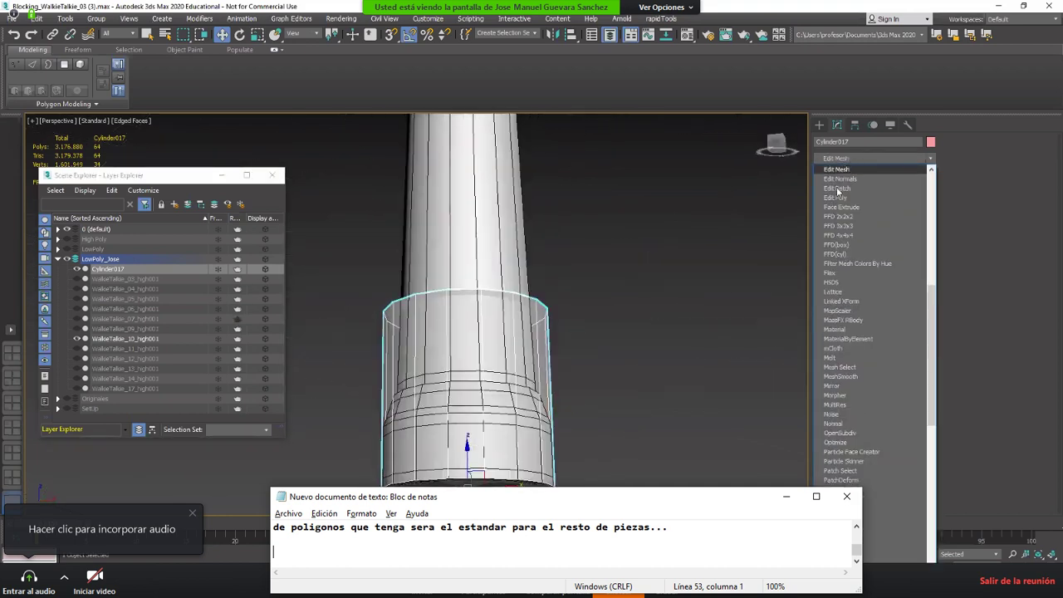
# Step: Write in the note "Esta remodelando una antena con mas lados de los que convendrian..."
pyautogui.write('Esta re')
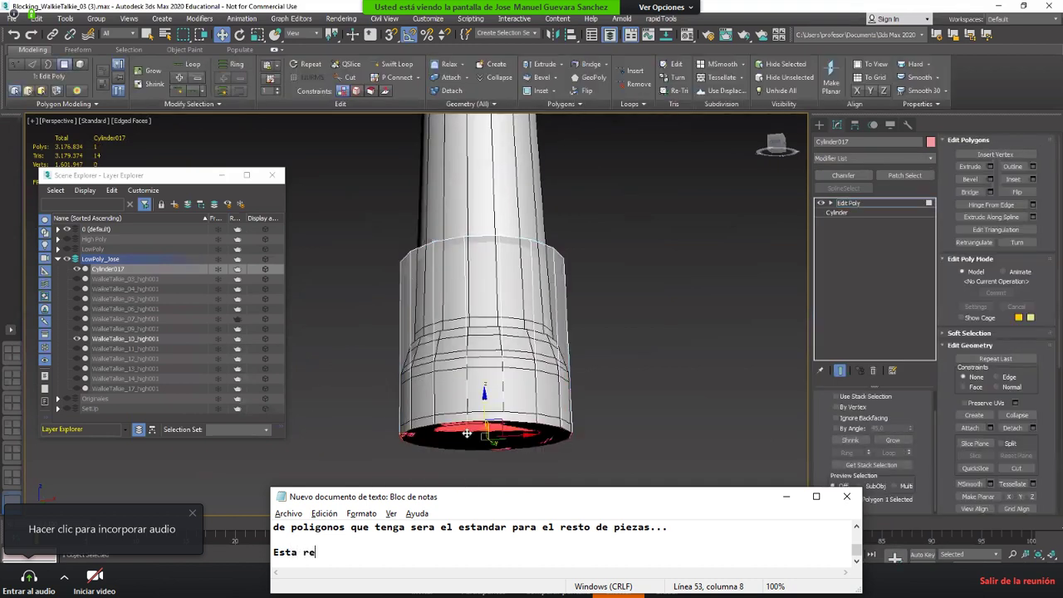
pyautogui.write('modelando una an')
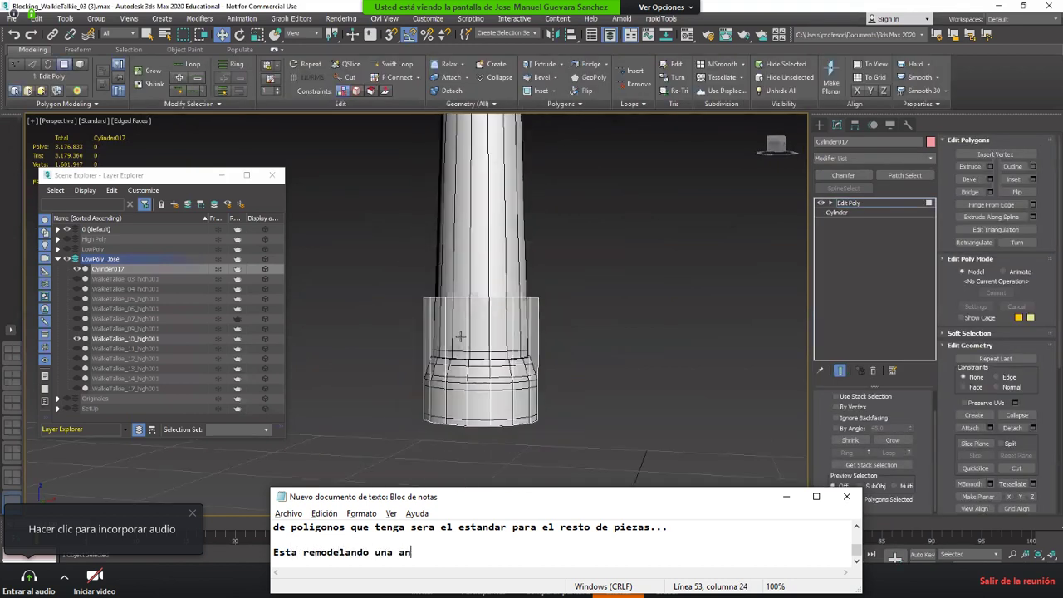
pyautogui.write('tena con mas ')
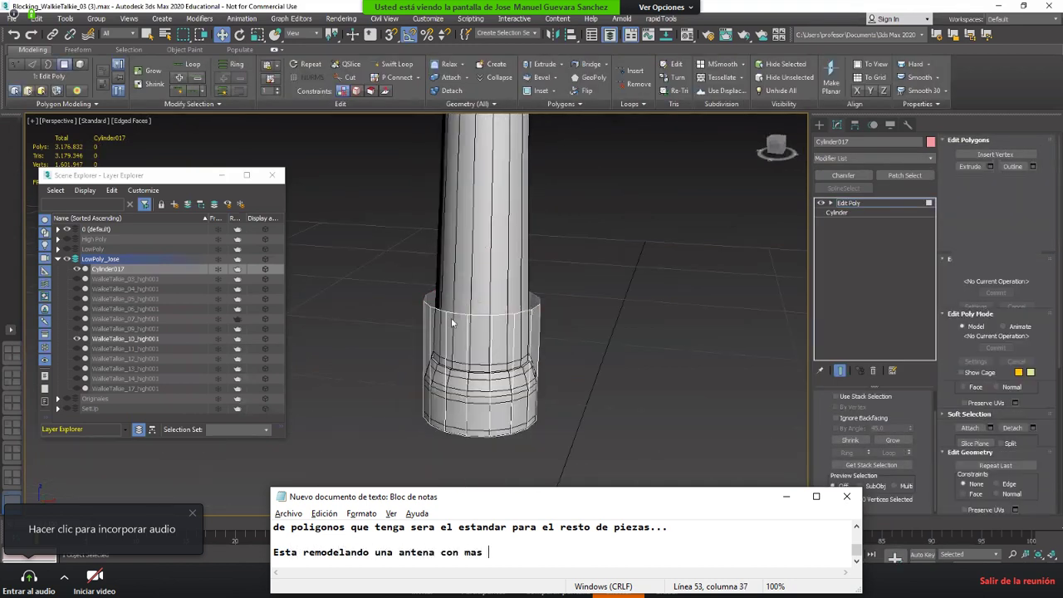
pyautogui.write('lados de los que')
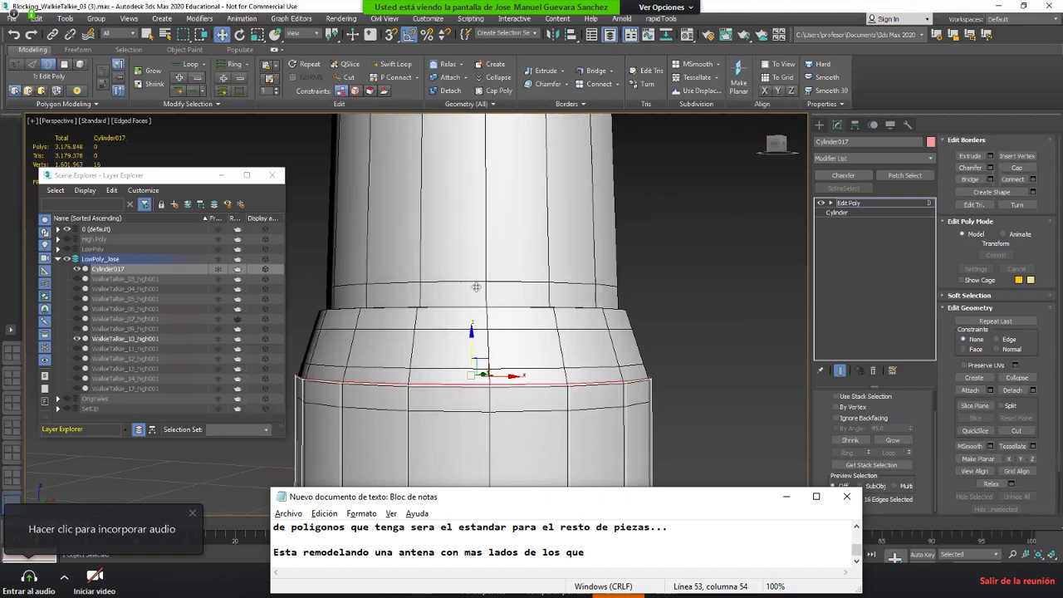
pyautogui.write('con')
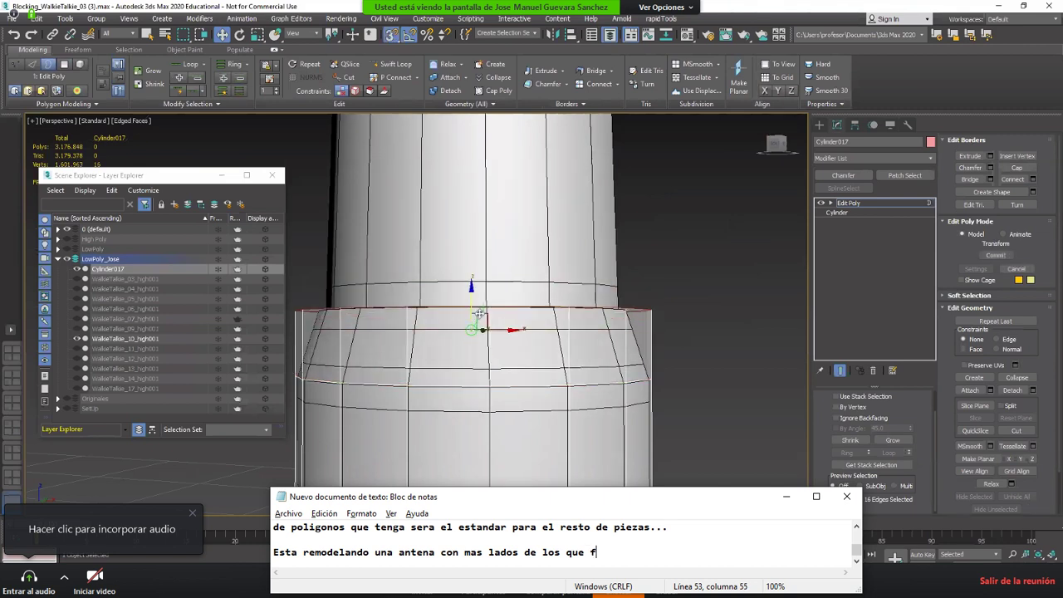
pyautogui.write('vend')
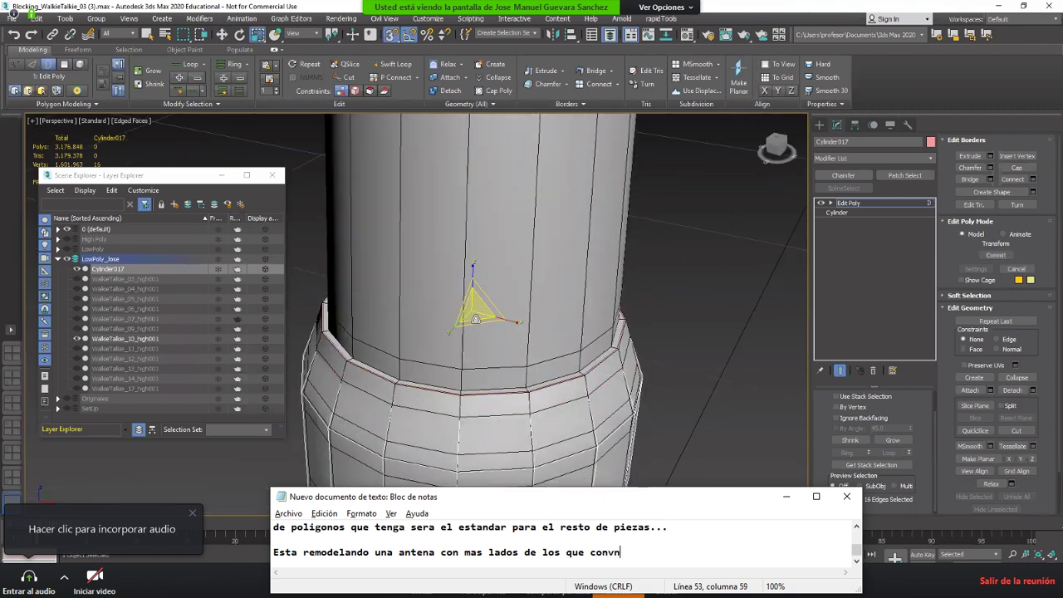
pyautogui.write('rian')
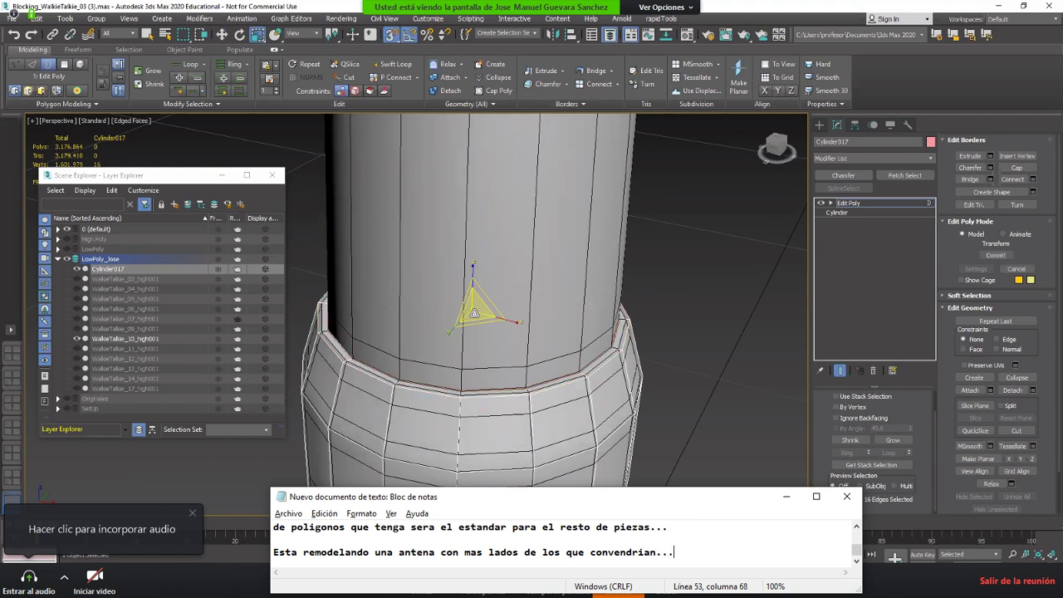
pyautogui.write('...')
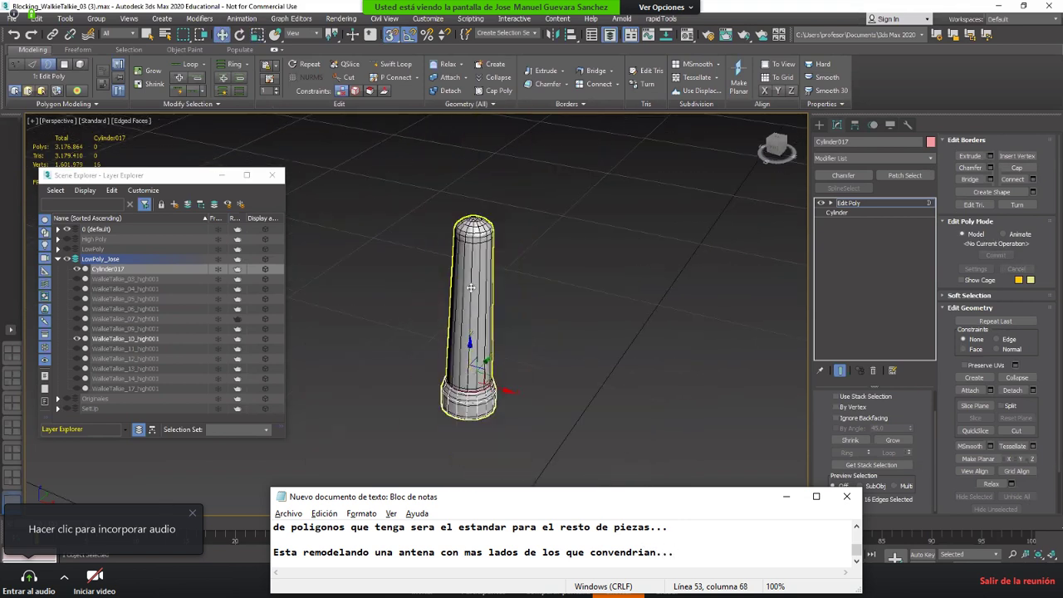
# Step: Continue the note with "crea un nuevo cilindro y remodela en el"
pyautogui.write(' crea un nu')
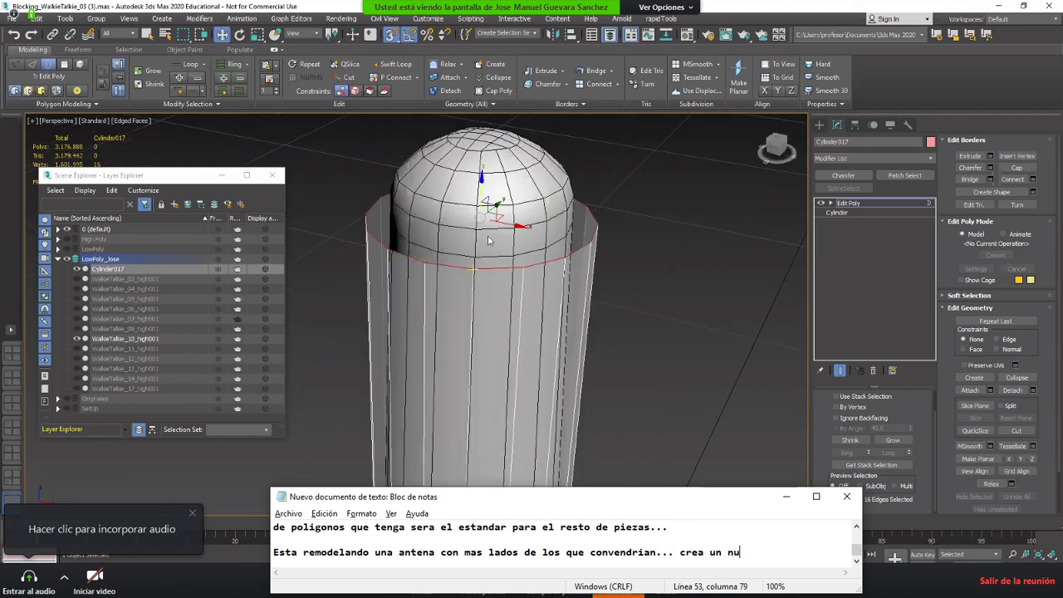
pyautogui.write('evo cilindor')
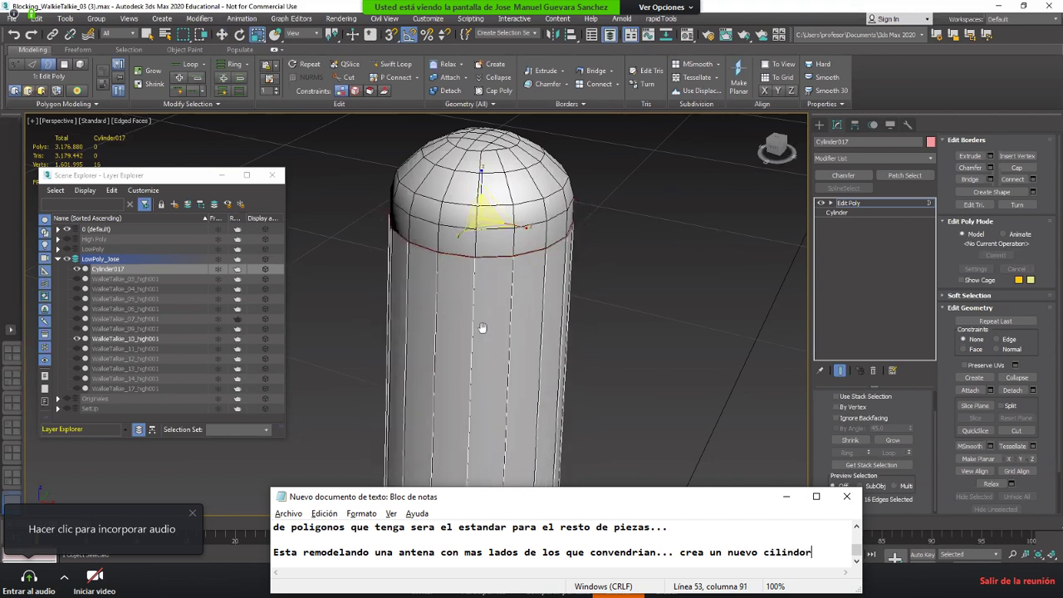
pyautogui.press('BackSpace')
pyautogui.press('BackSpace')
pyautogui.write('ro y ')
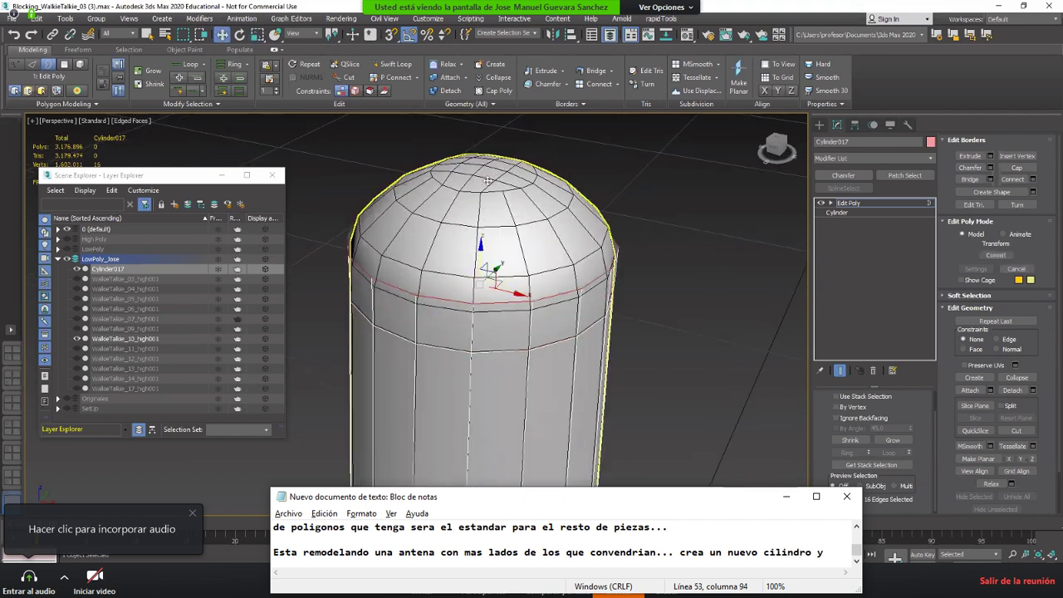
pyautogui.write('remod')
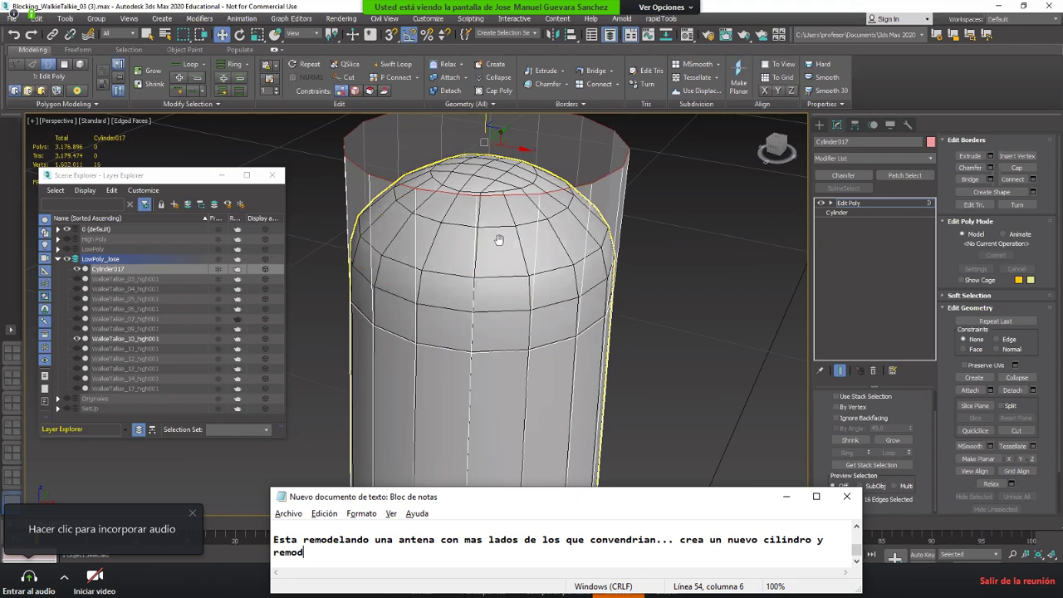
pyautogui.write('ela ')
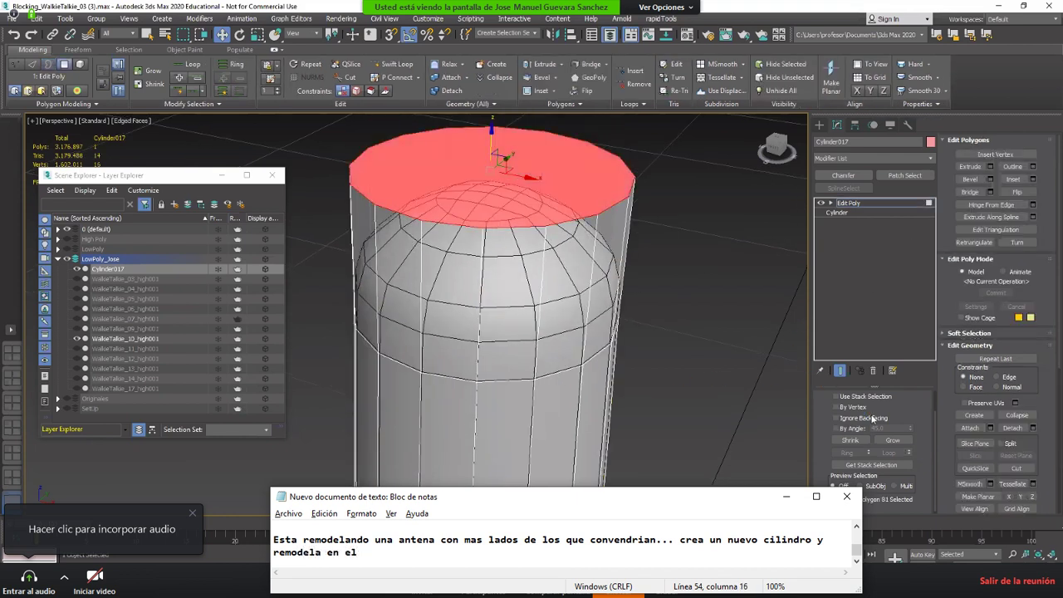
pyautogui.write('en el')
# Step: Insert "con 16 lados" after "cilindro" in the note's last sentence
pyautogui.press('BackSpace')
pyautogui.press('Left')
pyautogui.press('Left')
pyautogui.press('Left')
pyautogui.press('Left')
pyautogui.press('Left')
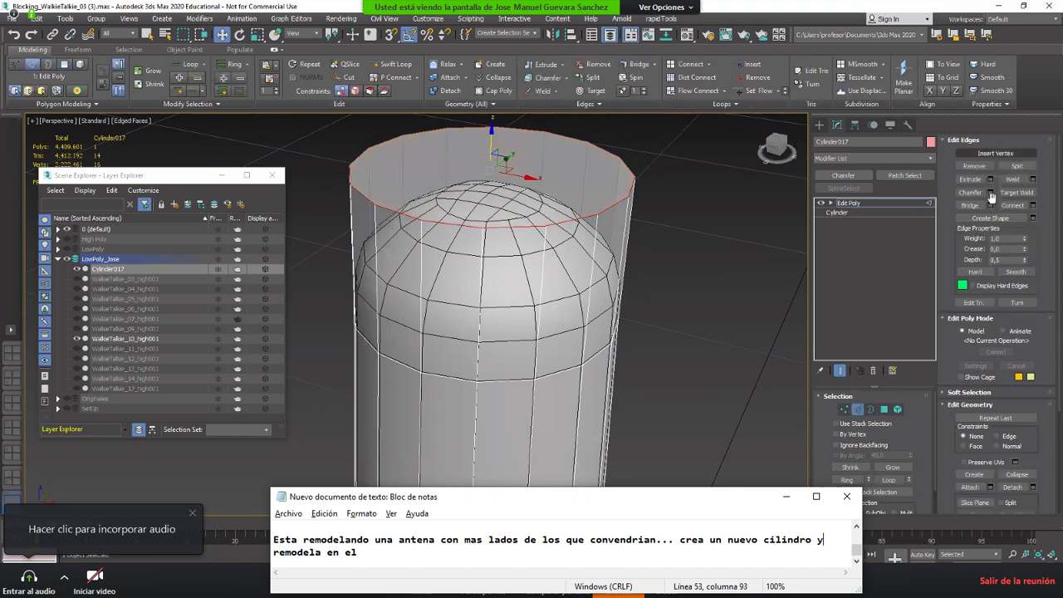
pyautogui.write('con')
pyautogui.press('Return')
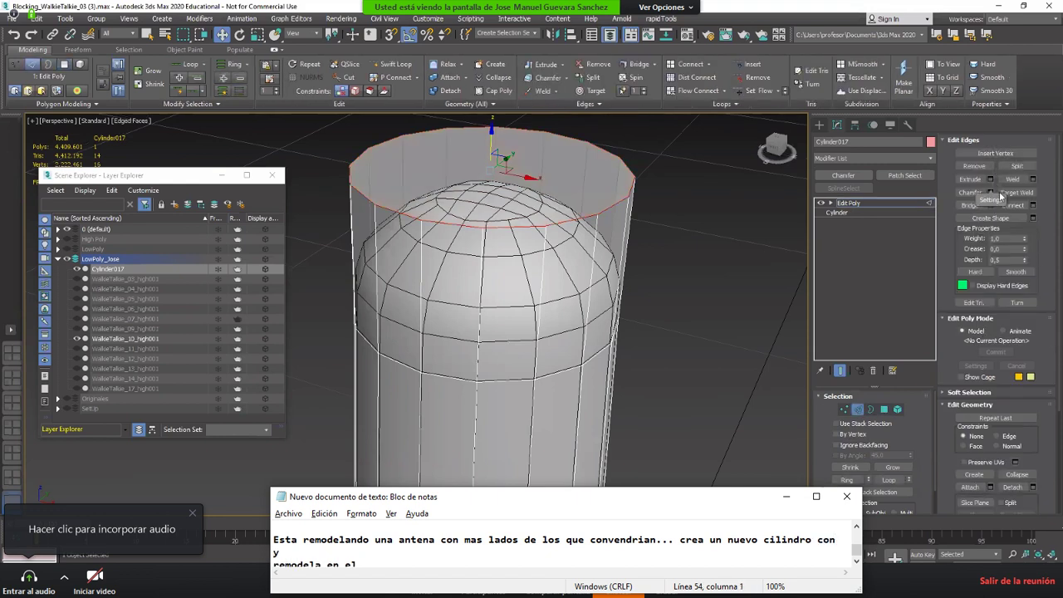
pyautogui.write('160')
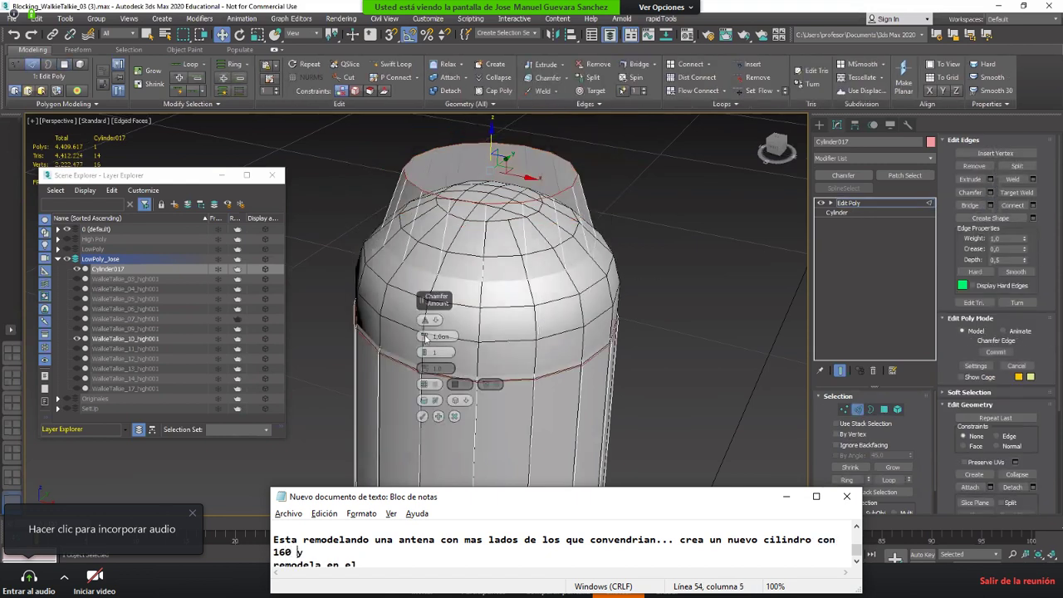
pyautogui.write(' lados')
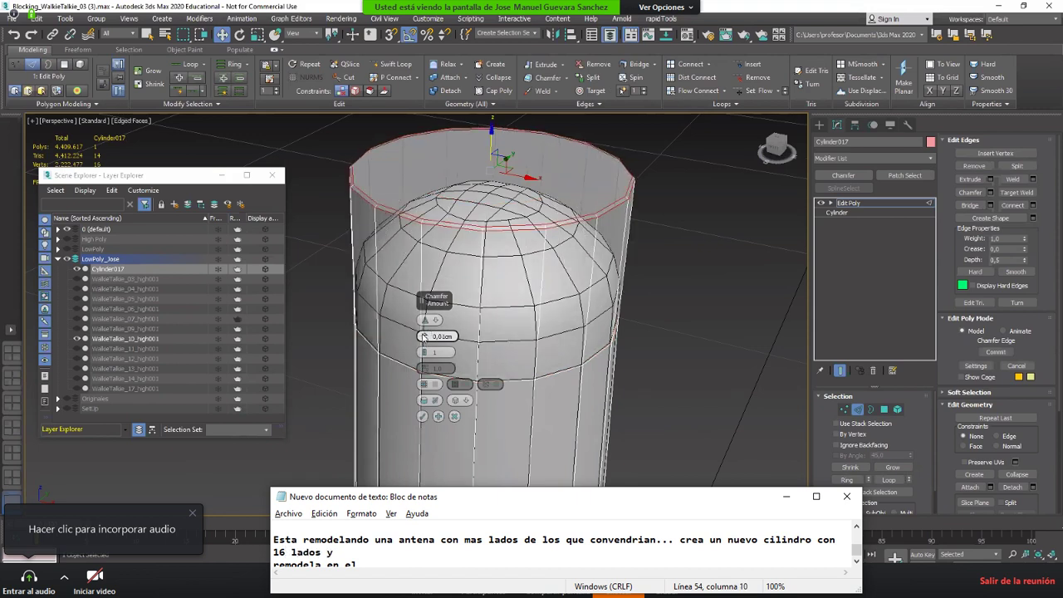
pyautogui.press('Right')
pyautogui.press('Delete')
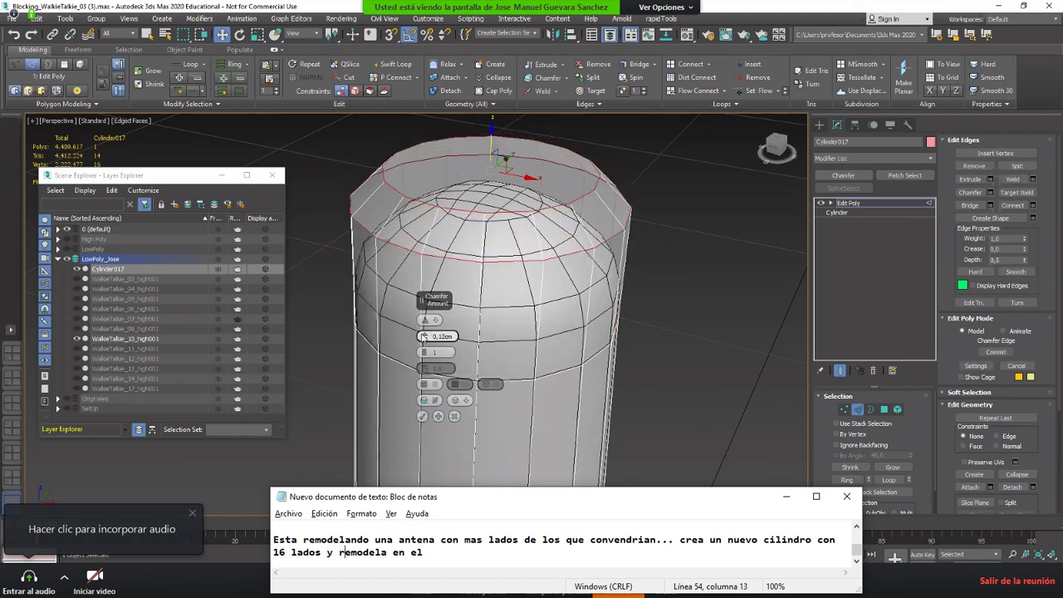
# Step: Replace "en el" at the end of the note with "encima."
pyautogui.press('Right')
pyautogui.press('Right')
pyautogui.press('Right')
pyautogui.press('Right')
pyautogui.press('Right')
pyautogui.press('Right')
pyautogui.press('Right')
pyautogui.press('Right')
pyautogui.press('Right')
pyautogui.press('Right')
pyautogui.press('Right')
pyautogui.press('Right')
pyautogui.press('BackSpace')
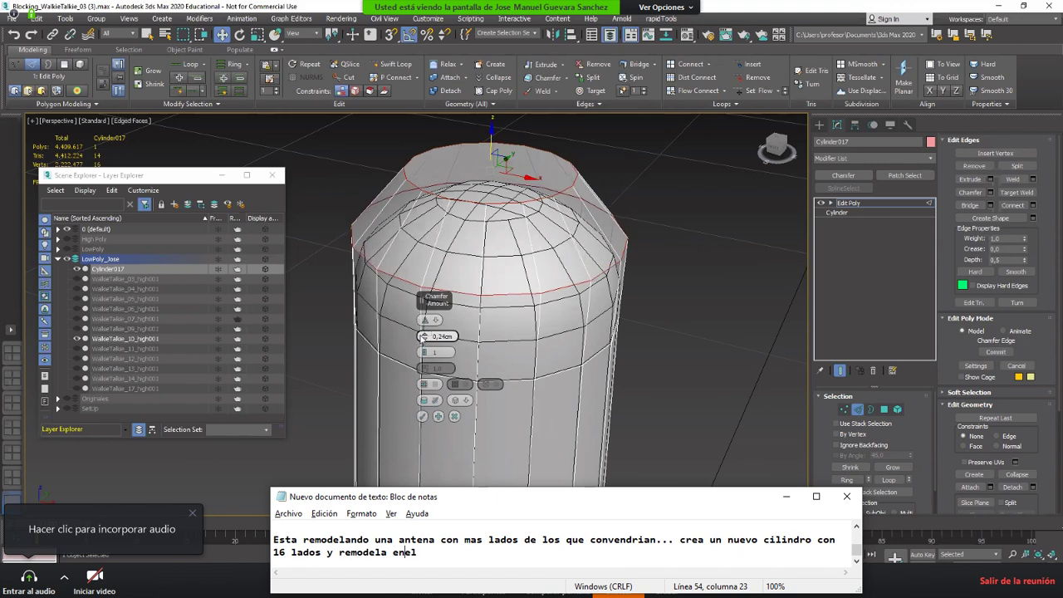
pyautogui.press('Delete')
pyautogui.press('Delete')
pyautogui.write('cima.')
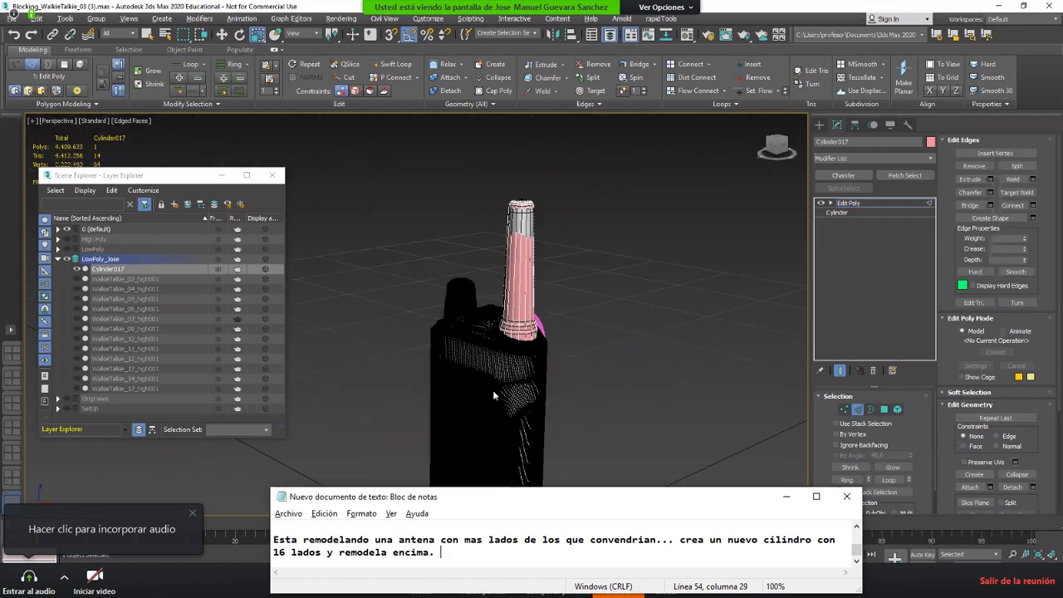
# Step: Add a new paragraph to the note: "Es conveniente trabajar en multiplos de cuatro lados...", followed by a blank line
pyautogui.press('Return')
pyautogui.press('Return')
pyautogui.write('Es co')
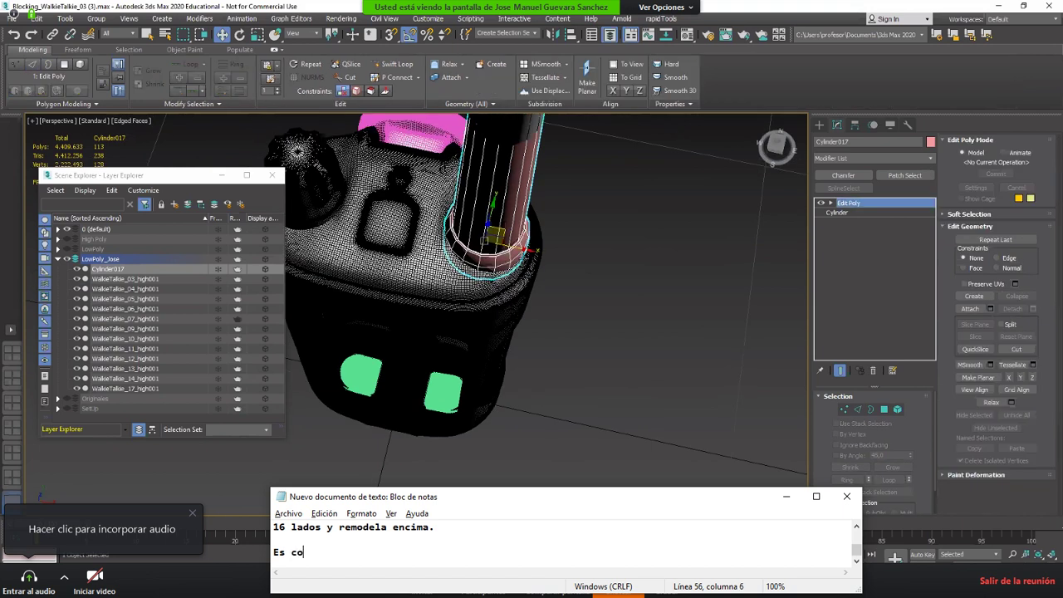
pyautogui.write('nveniente trab')
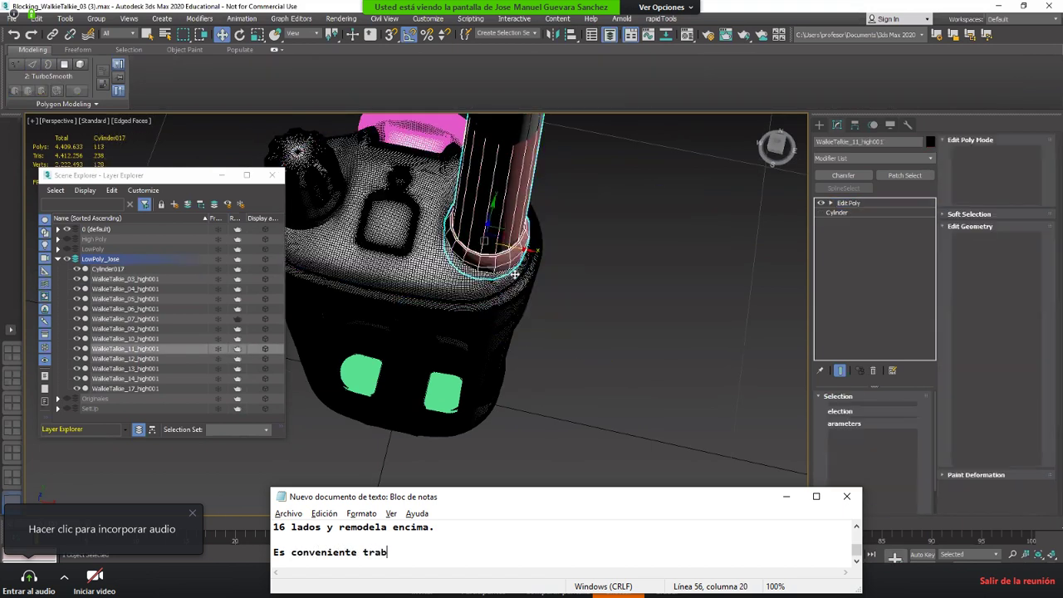
pyautogui.write('ajar en multi')
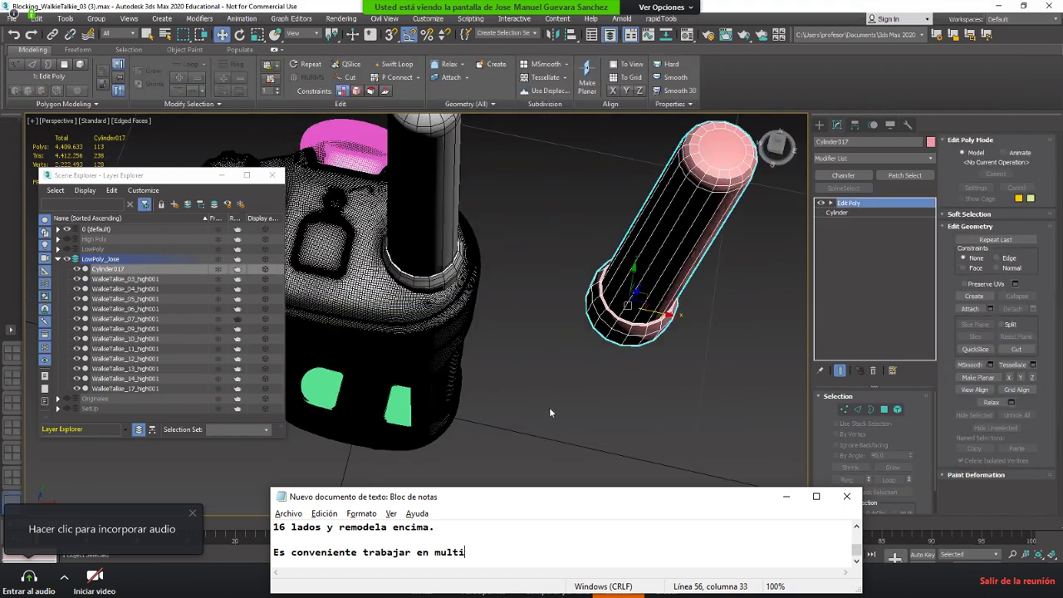
pyautogui.write('p')
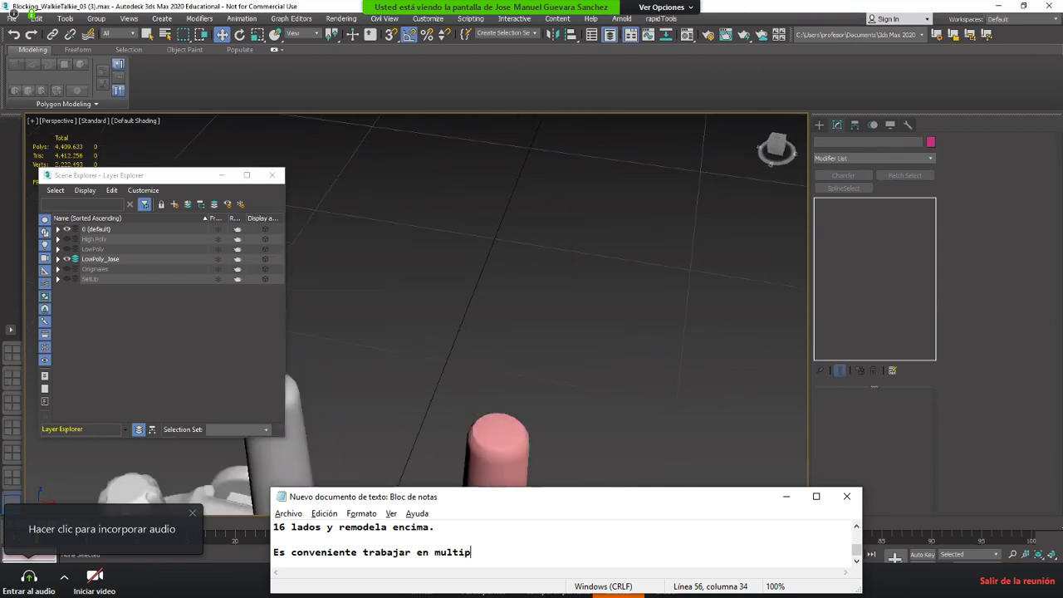
pyautogui.write('llos de')
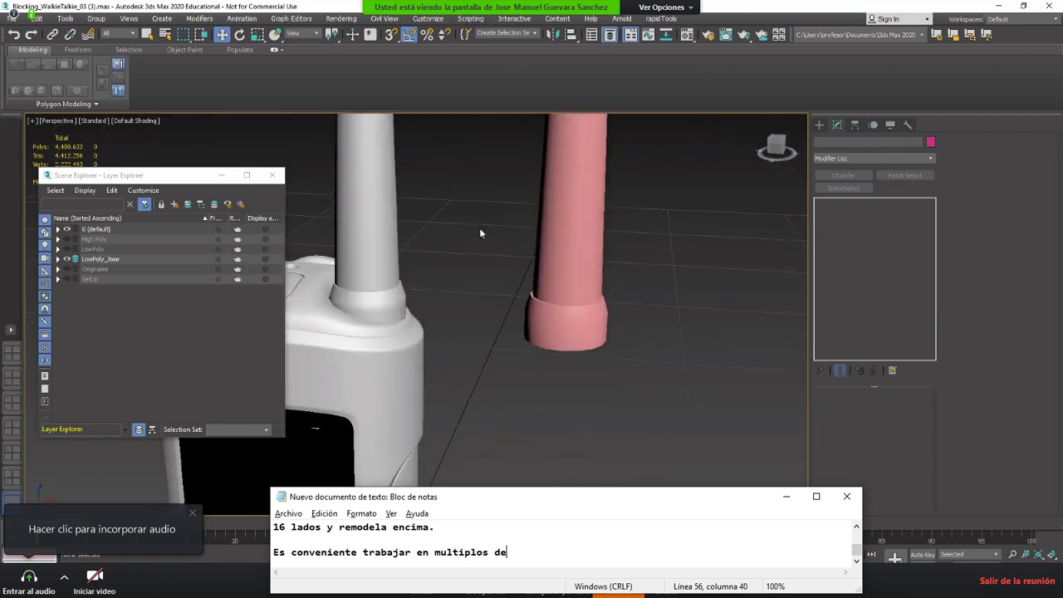
pyautogui.write(' cuatro lados...')
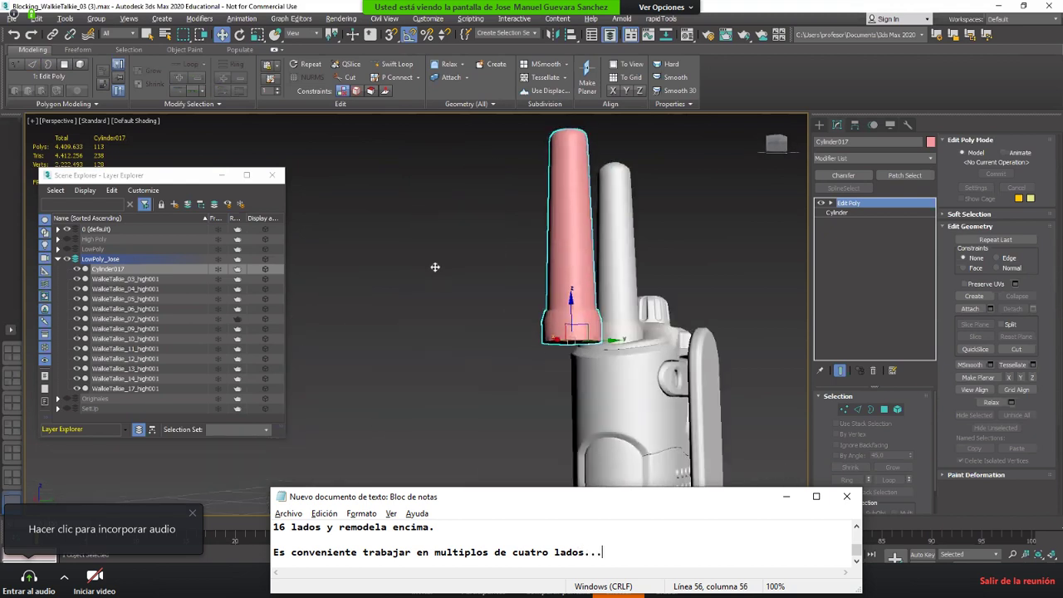
pyautogui.press('Return')
pyautogui.press('Return')
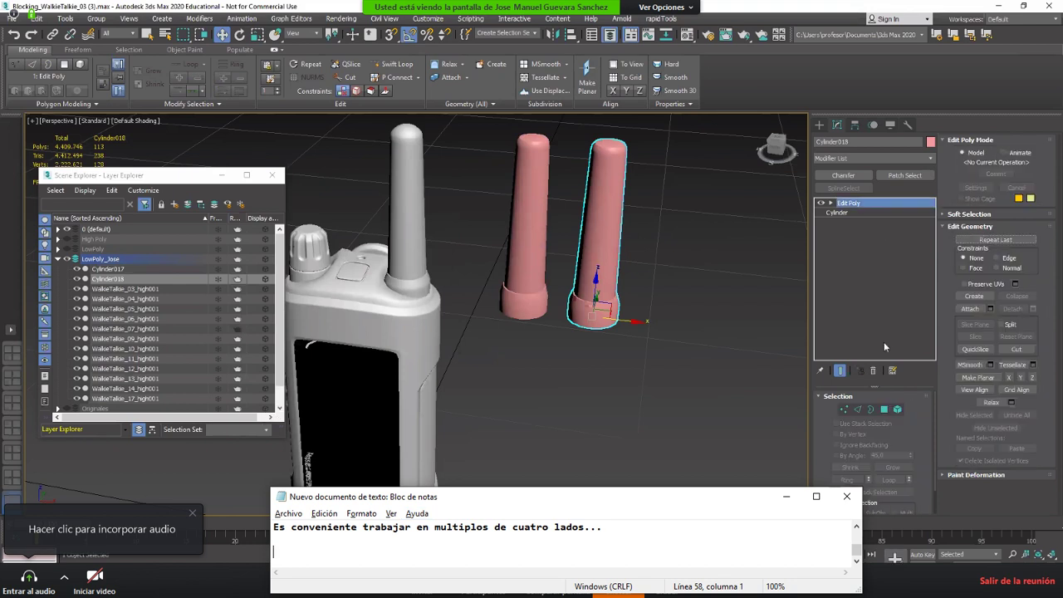
# Step: In 3ds Max, compare the two pink cylinder antennas with the walkie-talkie's antenna from the front and from above
pyautogui.click(894, 457)
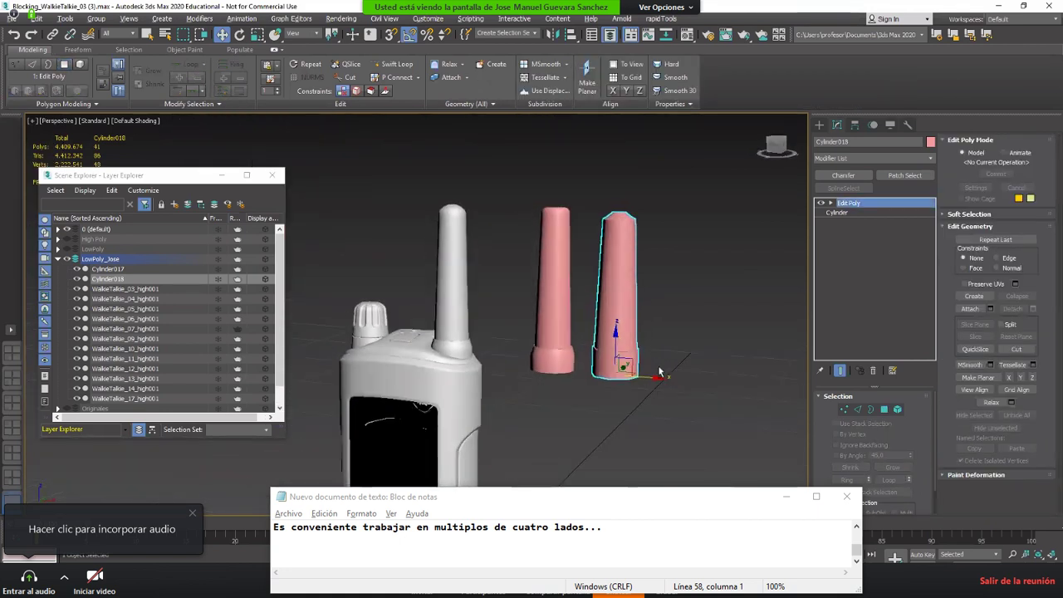
pyautogui.scroll(3, 649, 362)
pyautogui.keyDown('alt'); pyautogui.moveTo(633, 326); pyautogui.dragTo(474, 283, button='middle'); pyautogui.keyUp('alt')
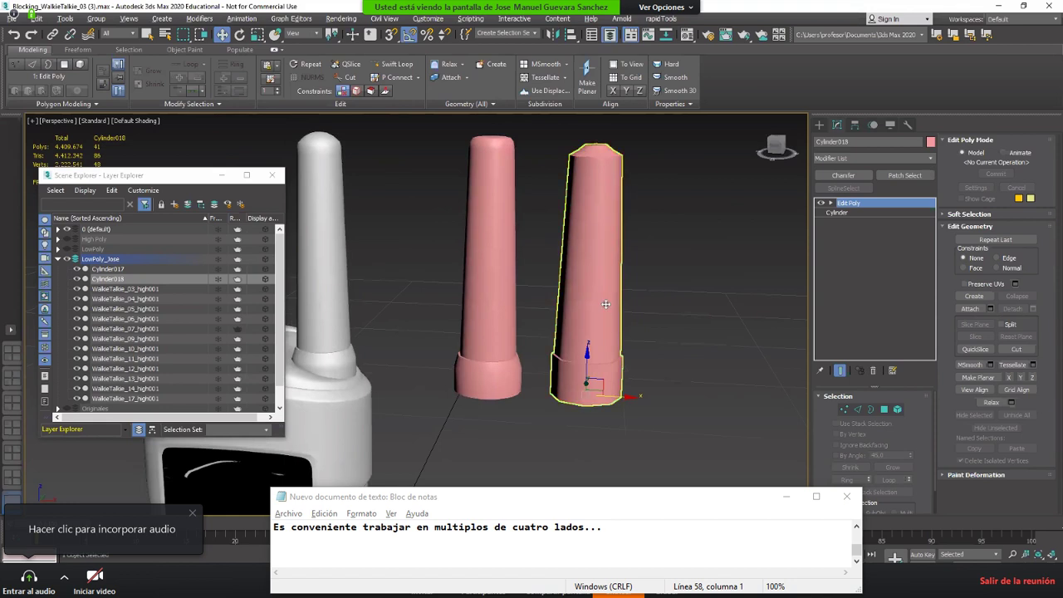
pyautogui.keyDown('alt'); pyautogui.moveTo(662, 229); pyautogui.dragTo(747, 395, button='middle'); pyautogui.keyUp('alt')
pyautogui.scroll(4, 526, 321)
pyautogui.moveTo(528, 321); pyautogui.dragTo(670, 383, button='middle')
pyautogui.scroll(-3, 670, 383)
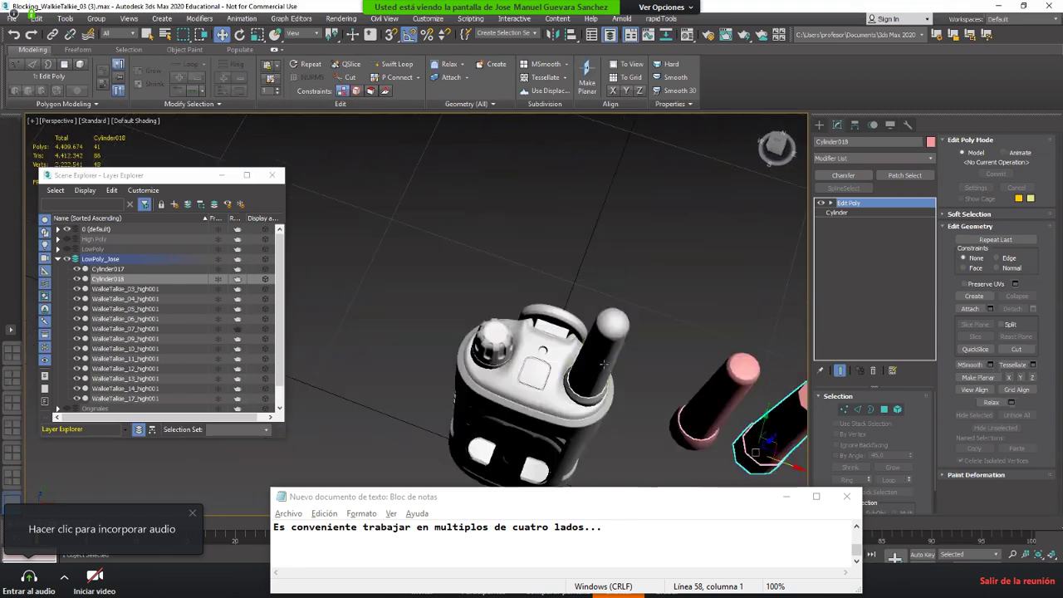
pyautogui.keyDown('alt'); pyautogui.moveTo(582, 339); pyautogui.dragTo(638, 367, button='middle'); pyautogui.keyUp('alt')
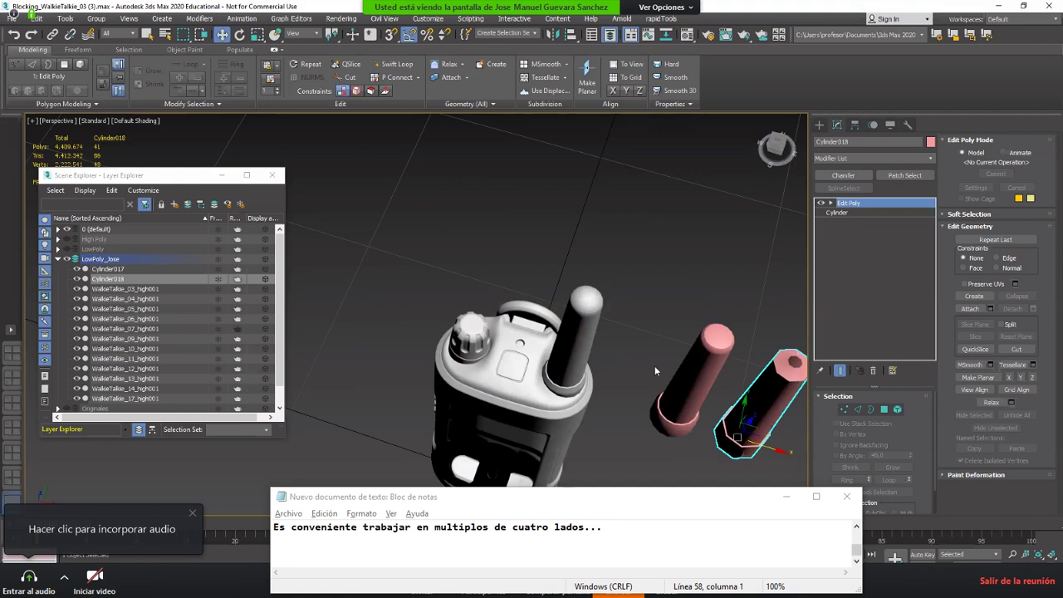
pyautogui.scroll(-4, 616, 365)
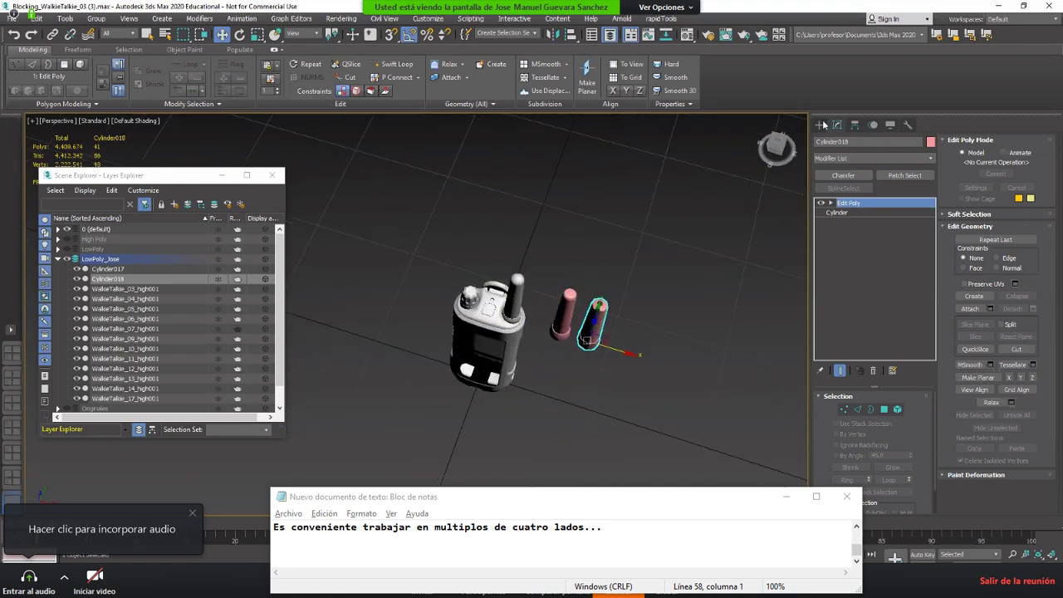
# Step: Draw a curved open line spline on the ground around the walkie-talkie
pyautogui.click(820, 125)
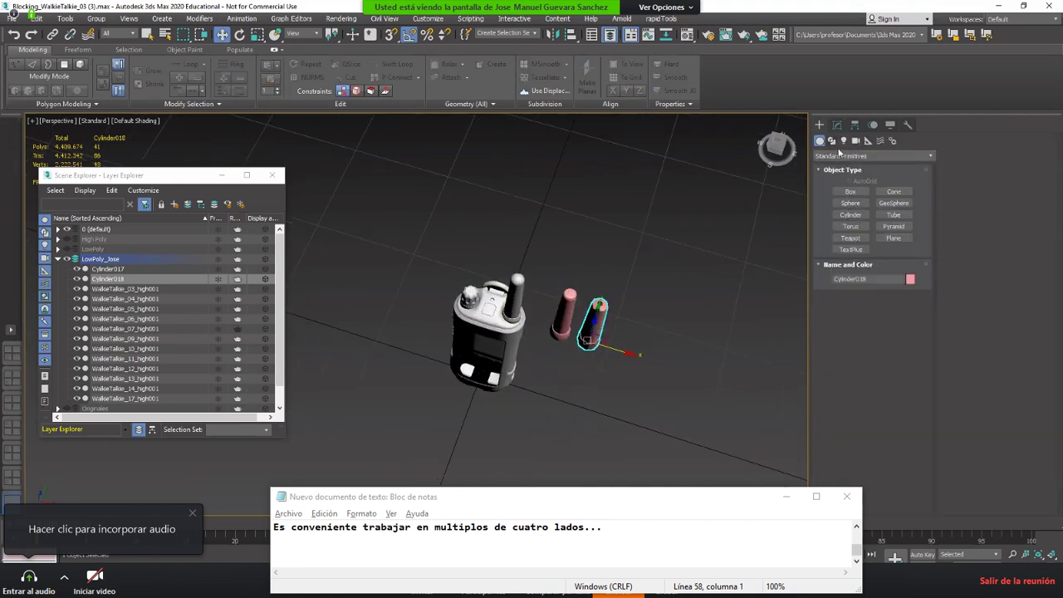
pyautogui.click(831, 140)
pyautogui.click(849, 201)
pyautogui.scroll(-4, 509, 224)
pyautogui.click(355, 184)
pyautogui.moveTo(725, 198); pyautogui.dragTo(747, 296)
pyautogui.moveTo(622, 392); pyautogui.dragTo(698, 463)
pyautogui.rightClick(714, 381)
pyautogui.rightClick(714, 382)
pyautogui.press('1')
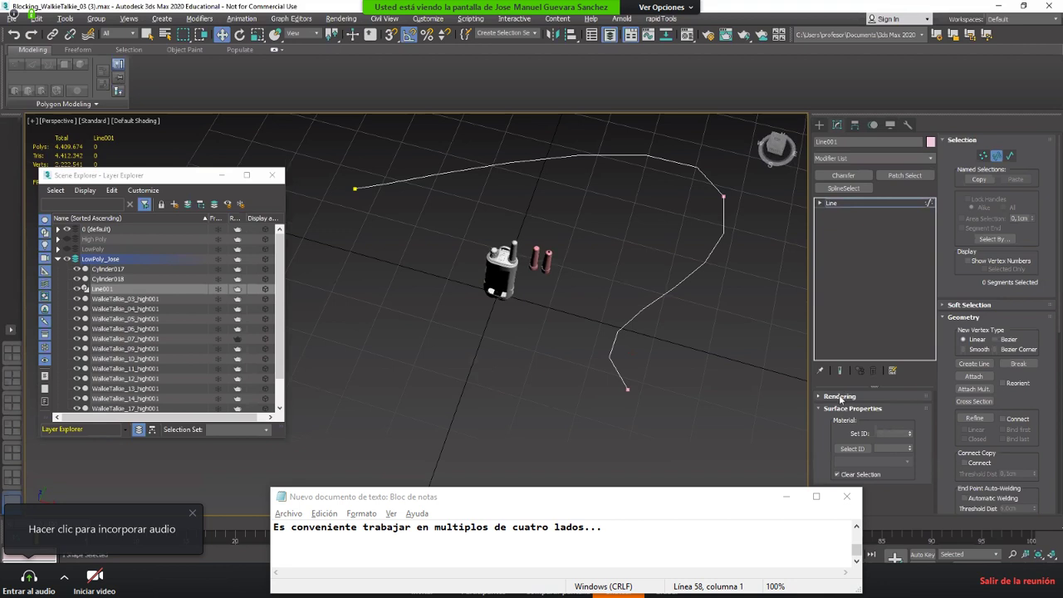
# Step: Display the curved line as a radial tube in the viewport, with a thickness of 10,96 cm and 4 sides
pyautogui.click(840, 396)
pyautogui.scroll(2, 845, 422)
pyautogui.click(835, 418)
pyautogui.scroll(-1, 857, 448)
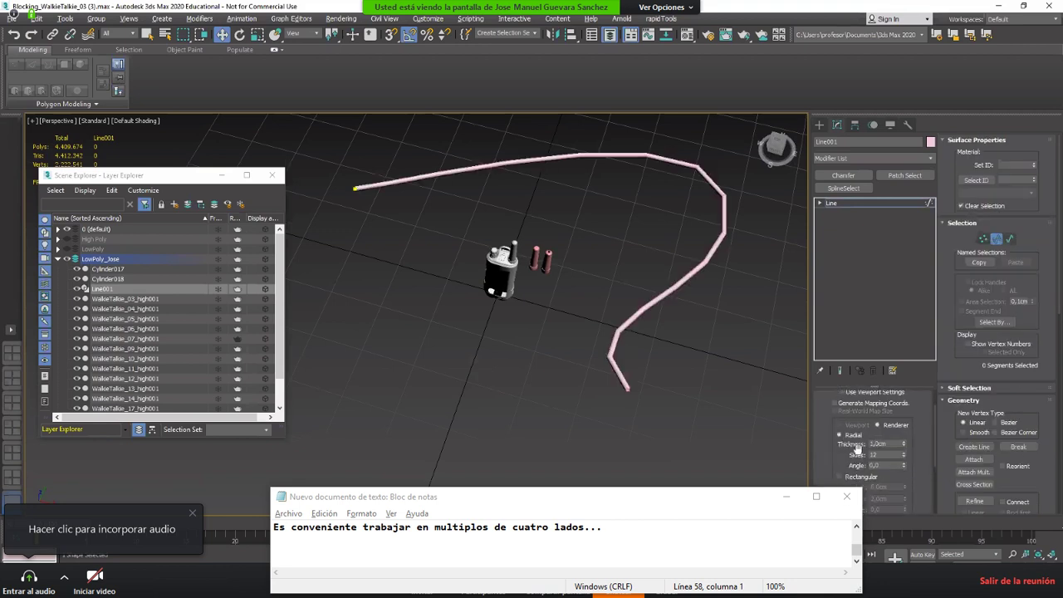
pyautogui.moveTo(903, 448); pyautogui.dragTo(943, 461)
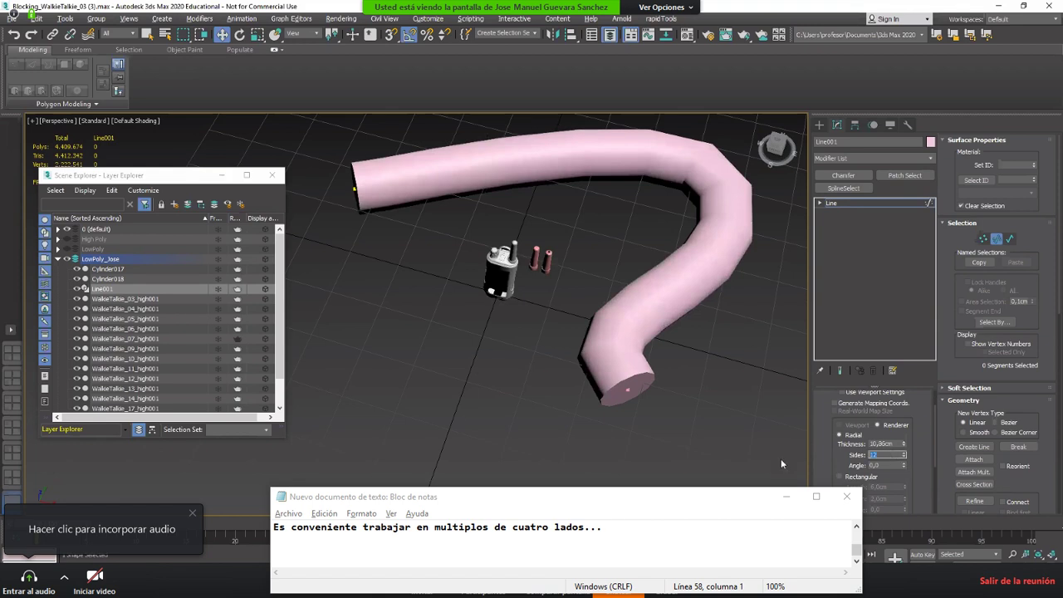
pyautogui.press('Return')
pyautogui.keyDown('alt'); pyautogui.moveTo(550, 334); pyautogui.dragTo(835, 421, button='middle'); pyautogui.keyUp('alt')
pyautogui.moveTo(661, 313)
pyautogui.keyDown('alt'); pyautogui.mouseDown(button='middle')
pyautogui.moveTo(671, 183)
pyautogui.moveTo(674, 304)
pyautogui.mouseUp(button='middle'); pyautogui.keyUp('alt')
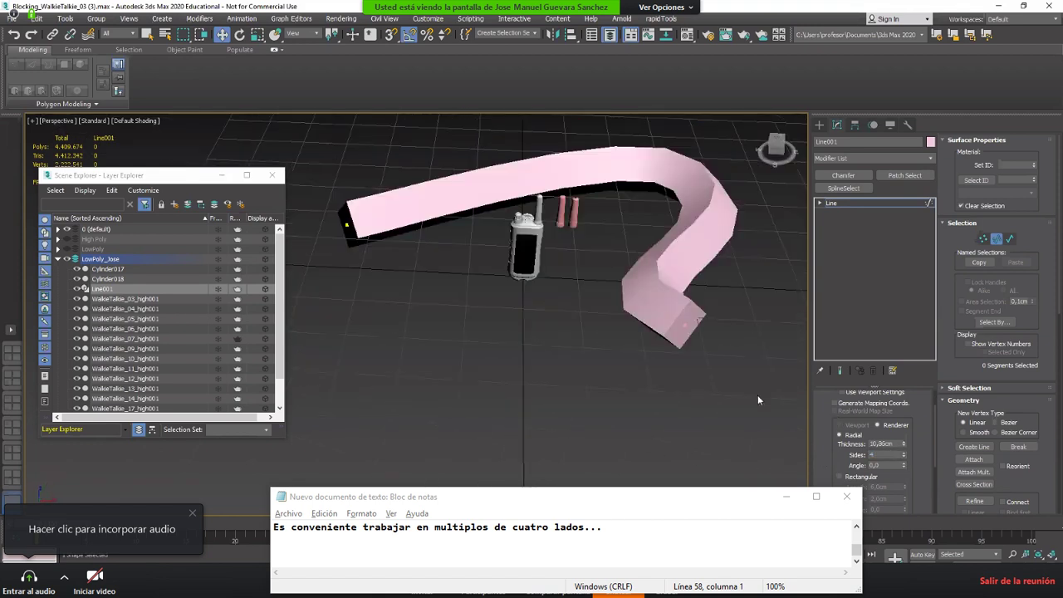
# Step: Raise the tube's Auto Smooth threshold to about 200 and view its shading up close
pyautogui.scroll(-1, 819, 483)
pyautogui.scroll(-2, 873, 447)
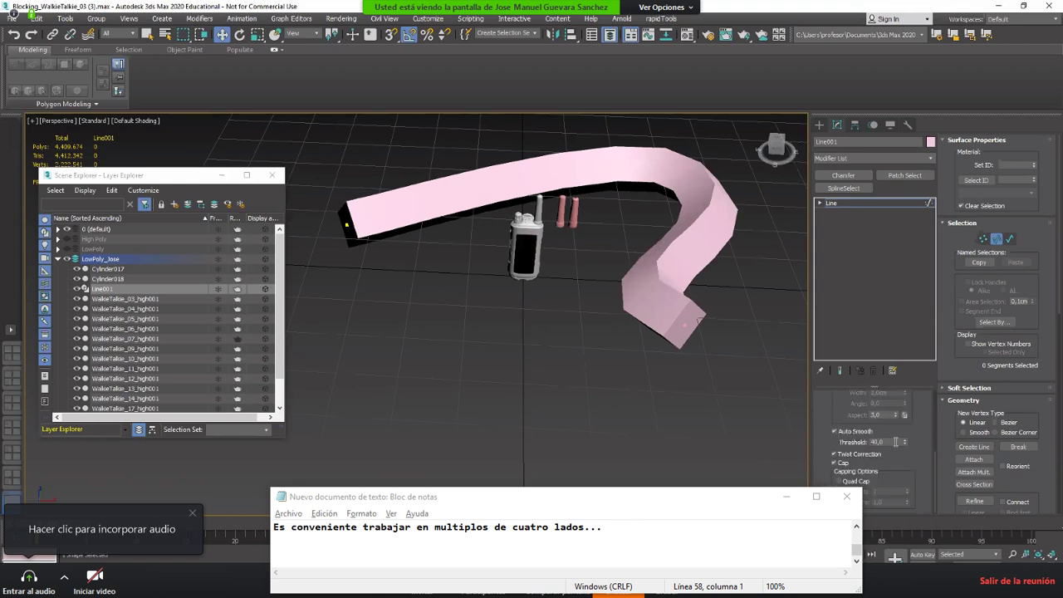
pyautogui.moveTo(903, 285); pyautogui.dragTo(908, 218)
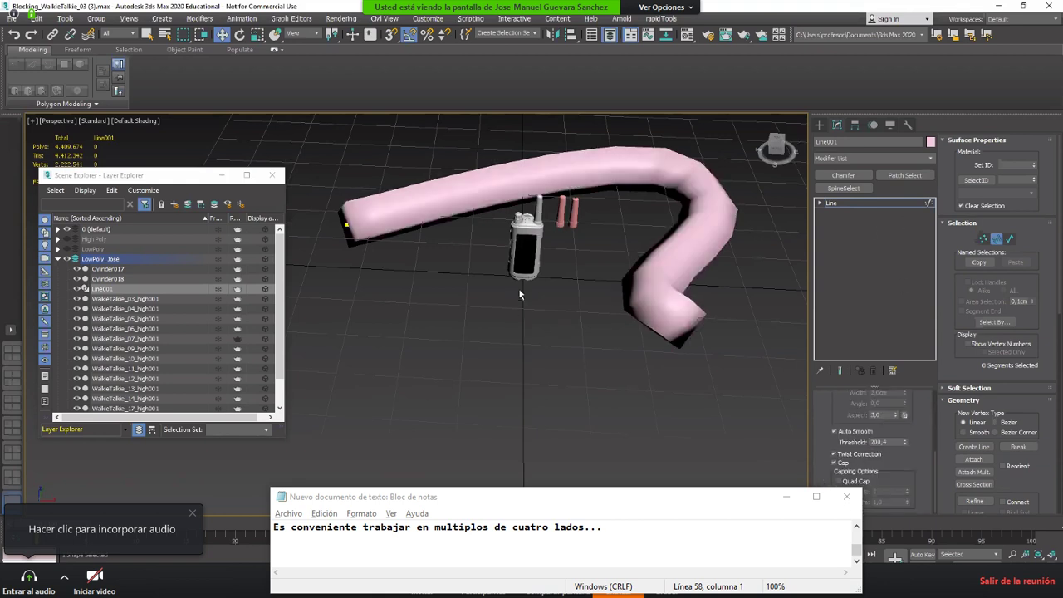
pyautogui.scroll(3, 531, 266)
pyautogui.keyDown('alt'); pyautogui.moveTo(520, 292); pyautogui.dragTo(386, 146, button='middle'); pyautogui.keyUp('alt')
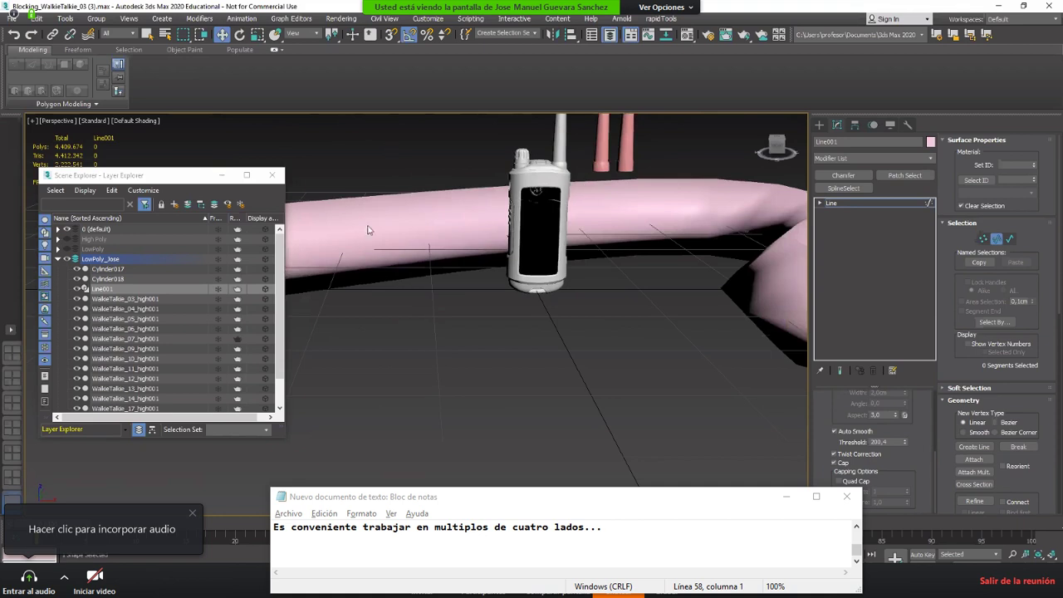
# Step: Check the tube's edges and delete the curved line
pyautogui.press('F4')
pyautogui.press('F4')
pyautogui.keyDown('alt'); pyautogui.moveTo(438, 315); pyautogui.dragTo(492, 321, button='middle'); pyautogui.keyUp('alt')
pyautogui.click(851, 204)
pyautogui.press('Delete')
# Step: Delete both pink cylinder antennas beside the walkie-talkie
pyautogui.scroll(5, 566, 228)
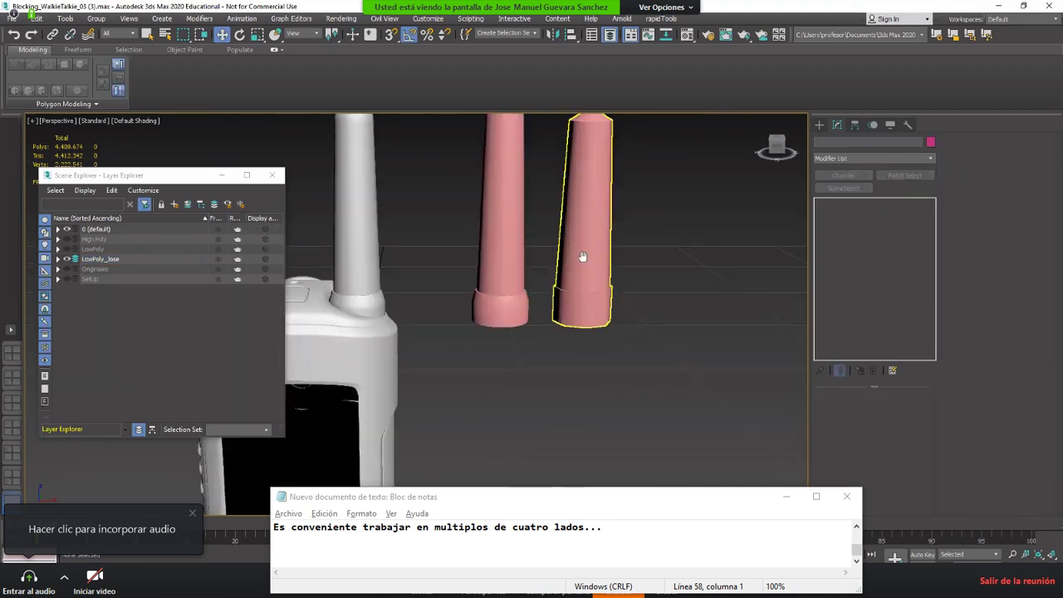
pyautogui.keyDown('alt'); pyautogui.moveTo(583, 256); pyautogui.dragTo(545, 281, button='middle'); pyautogui.keyUp('alt')
pyautogui.scroll(-5, 561, 221)
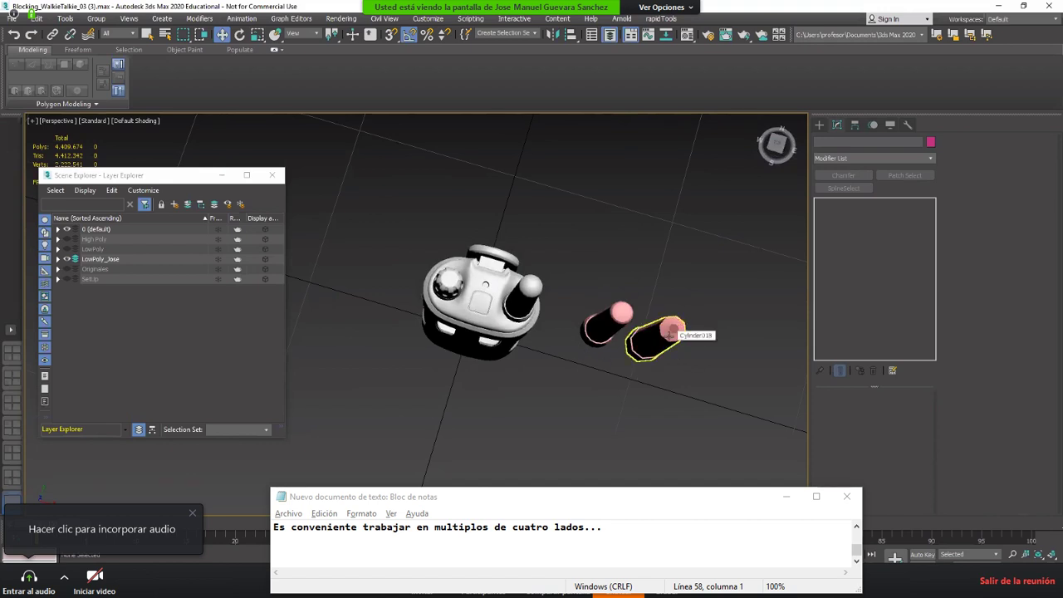
pyautogui.click(664, 334)
pyautogui.press('Delete')
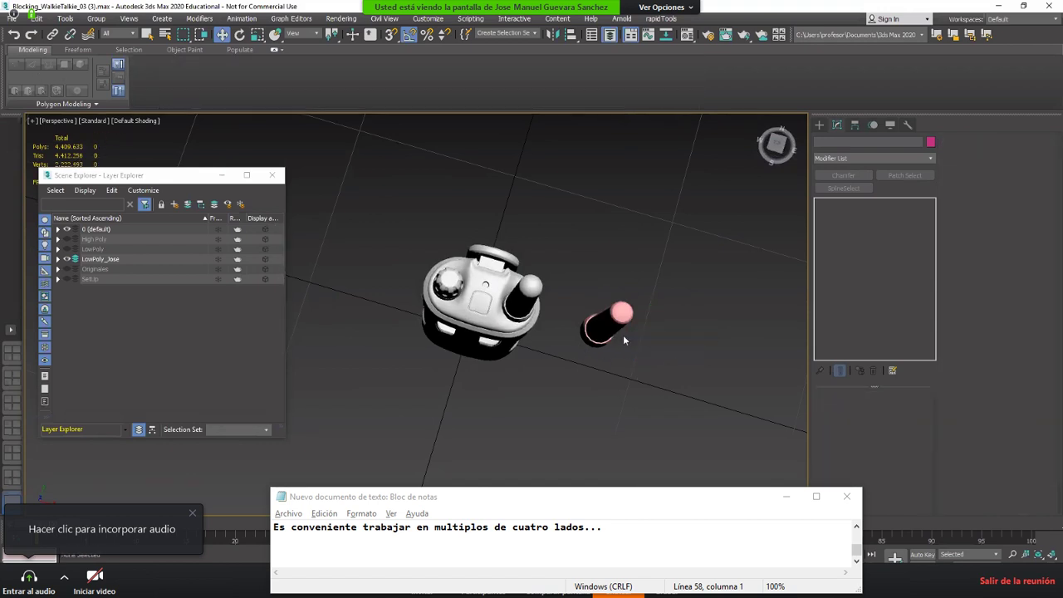
pyautogui.keyDown('alt'); pyautogui.moveTo(623, 335); pyautogui.dragTo(624, 328, button='middle'); pyautogui.keyUp('alt')
pyautogui.scroll(-3, 624, 333)
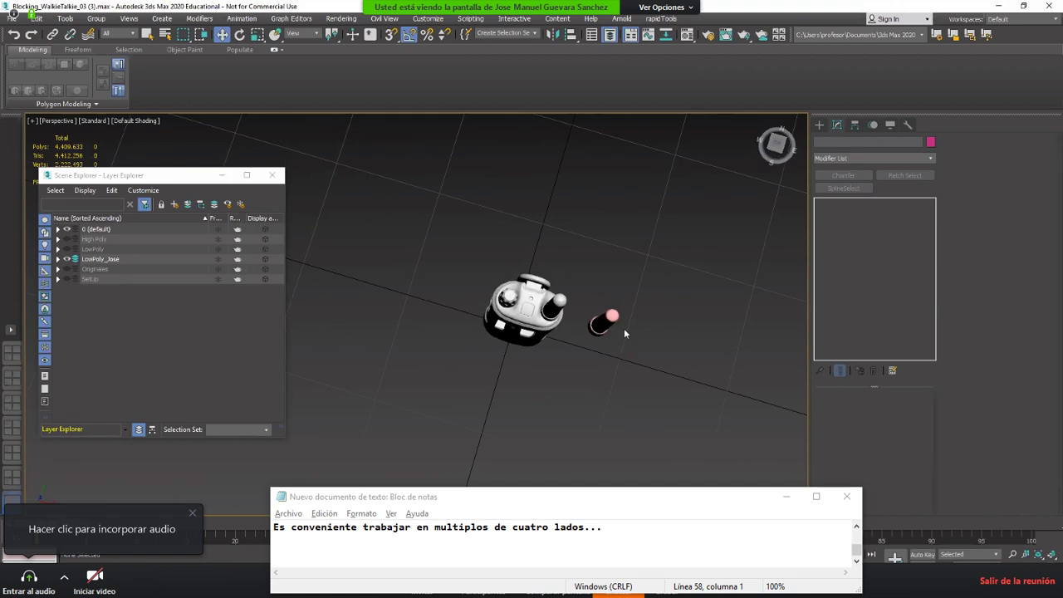
pyautogui.moveTo(624, 338); pyautogui.dragTo(625, 339)
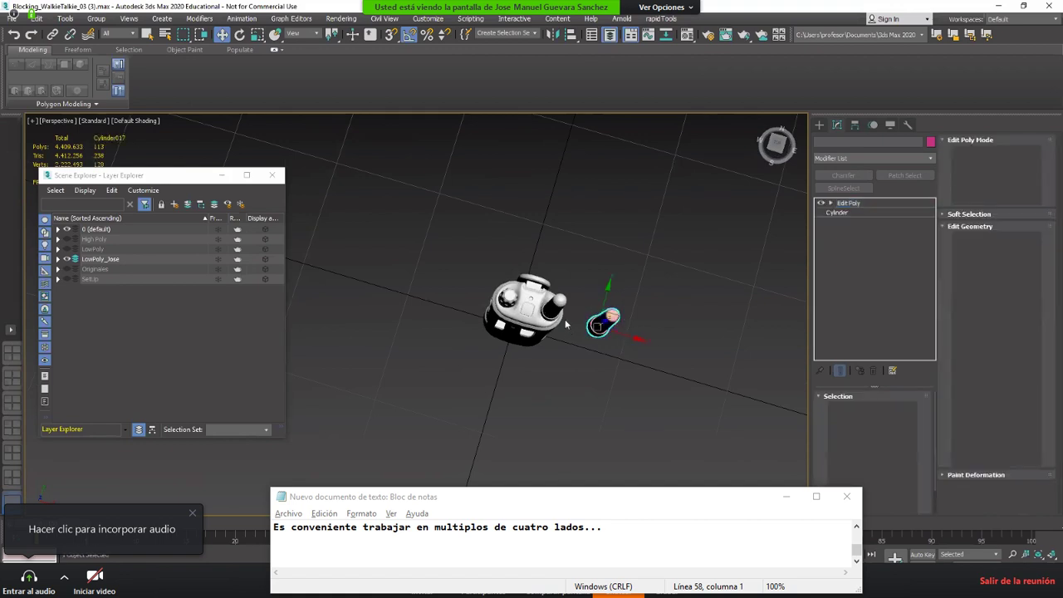
pyautogui.press('Delete')
# Step: Isolate the walkie-talkie's white antenna and display its edged faces
pyautogui.scroll(3, 566, 324)
pyautogui.click(553, 294)
pyautogui.hotkey('alt', 'q')
pyautogui.moveTo(499, 242)
pyautogui.keyDown('alt'); pyautogui.mouseDown(button='middle')
pyautogui.moveTo(562, 240)
pyautogui.moveTo(561, 191)
pyautogui.moveTo(712, 226)
pyautogui.moveTo(817, 231)
pyautogui.mouseUp(button='middle'); pyautogui.keyUp('alt')
pyautogui.press('F4')
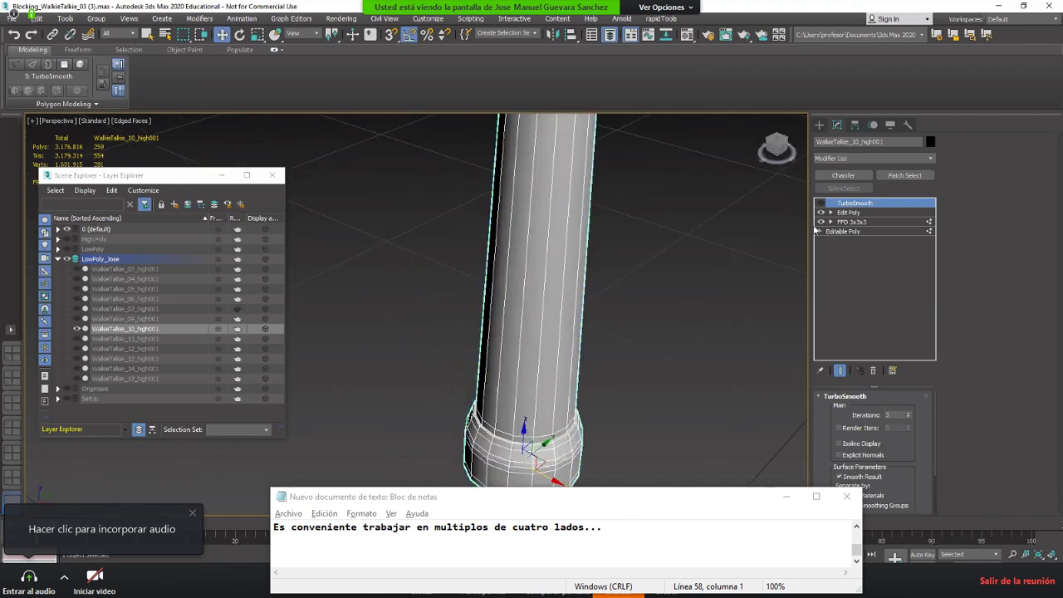
# Step: Convert the isolated antenna and its modifier stack to an Editable Poly
pyautogui.scroll(-3, 493, 313)
pyautogui.rightClick(510, 314)
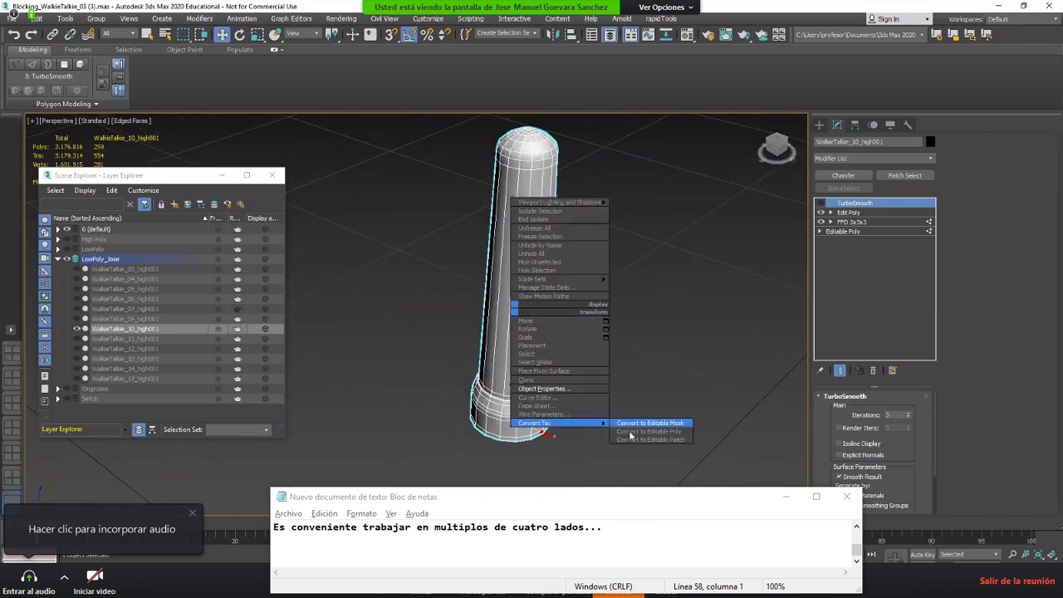
pyautogui.click(651, 424)
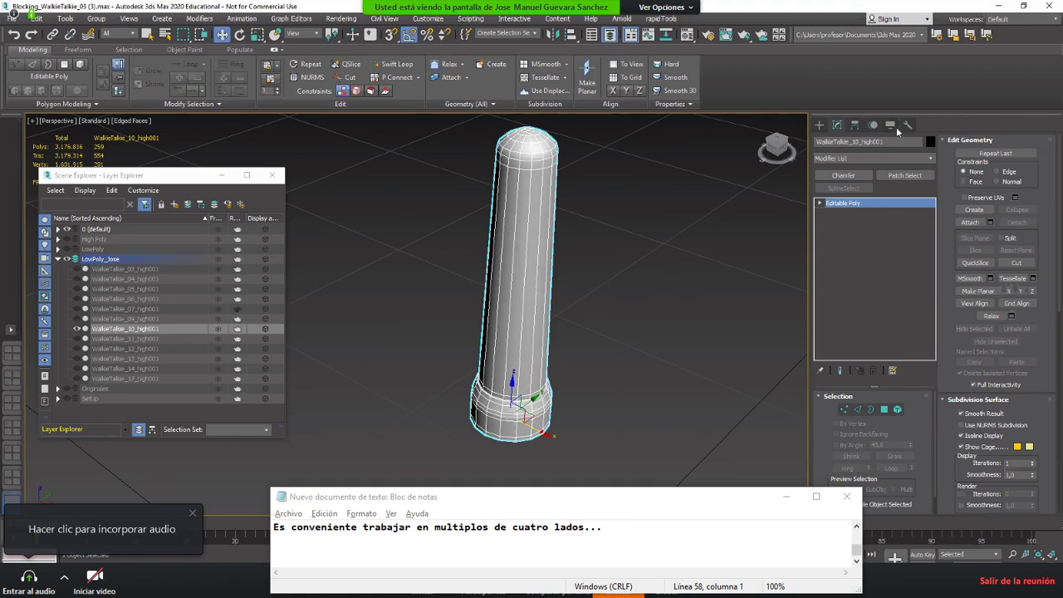
# Step: Apply Reset XForm to the antenna and begin the note's next paragraph with "A esta altura"
pyautogui.click(907, 125)
pyautogui.click(871, 261)
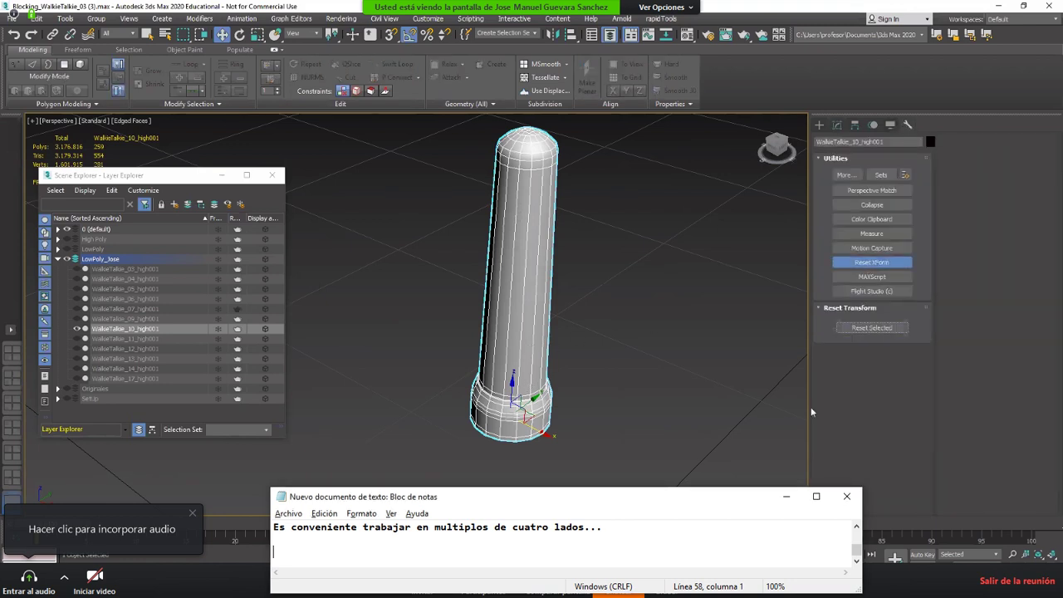
pyautogui.click(872, 329)
pyautogui.write('esta altura')
# Step: Collapse the reset antenna back to an Editable Poly
pyautogui.rightClick(523, 364)
pyautogui.moveTo(612, 476)
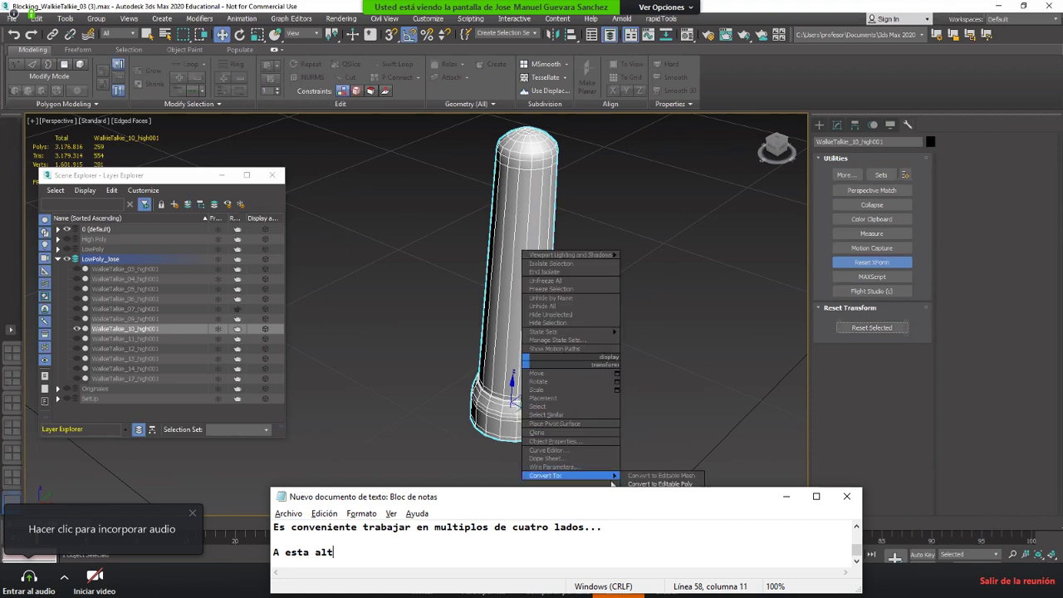
pyautogui.click(661, 483)
# Step: Select a horizontal edge loop around the lower rim of the antenna's base
pyautogui.scroll(6, 510, 439)
pyautogui.press('2')
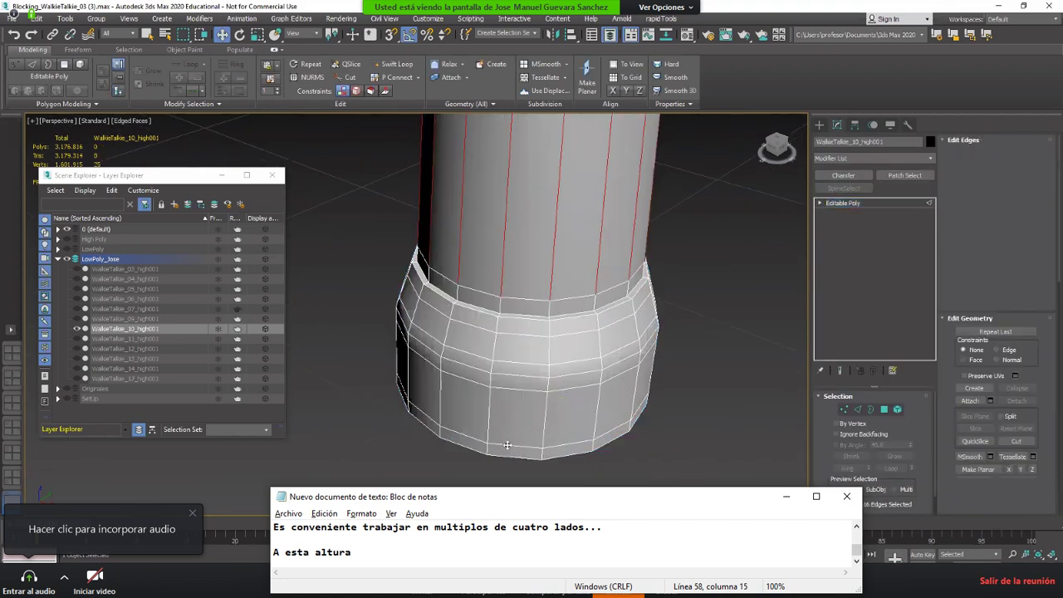
pyautogui.doubleClick(510, 444)
# Step: Continue the note's last sentence after "A esta altura" with: convierte a "Editable Poly"
pyautogui.write('c')
pyautogui.write('cr')
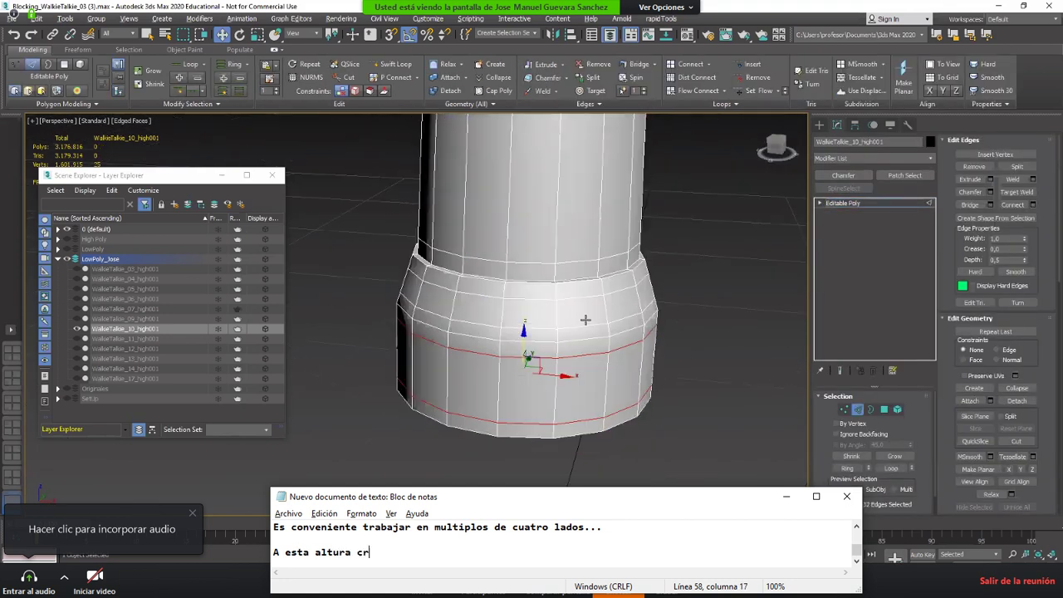
pyautogui.press('BackSpace')
pyautogui.press('BackSpace')
pyautogui.write('convierte a')
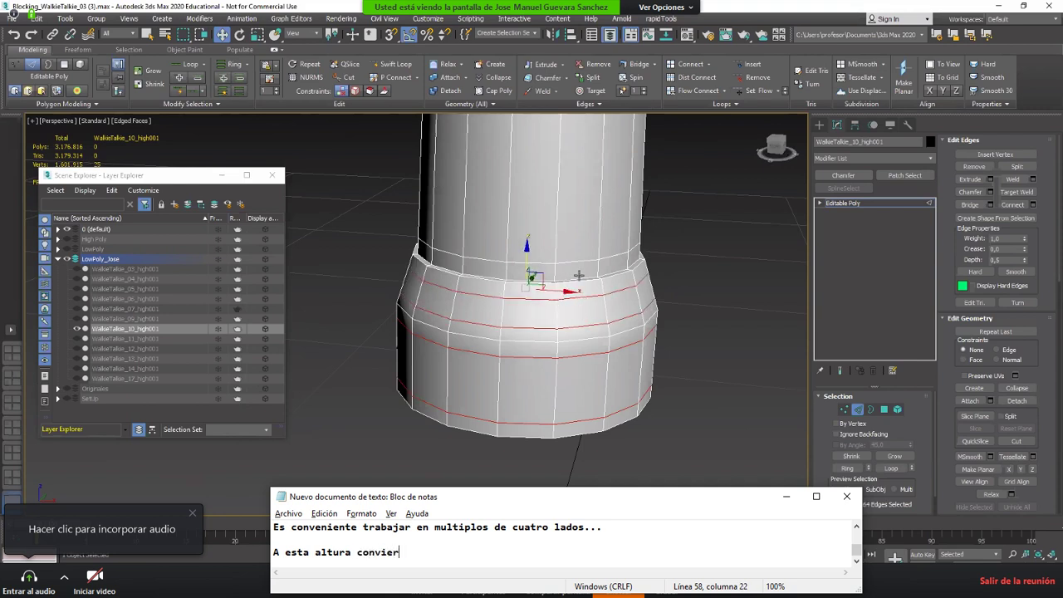
pyautogui.write(' edita')
pyautogui.press('BackSpace')
pyautogui.press('BackSpace')
pyautogui.press('BackSpace')
pyautogui.press('BackSpace')
pyautogui.press('BackSpace')
pyautogui.write('""')
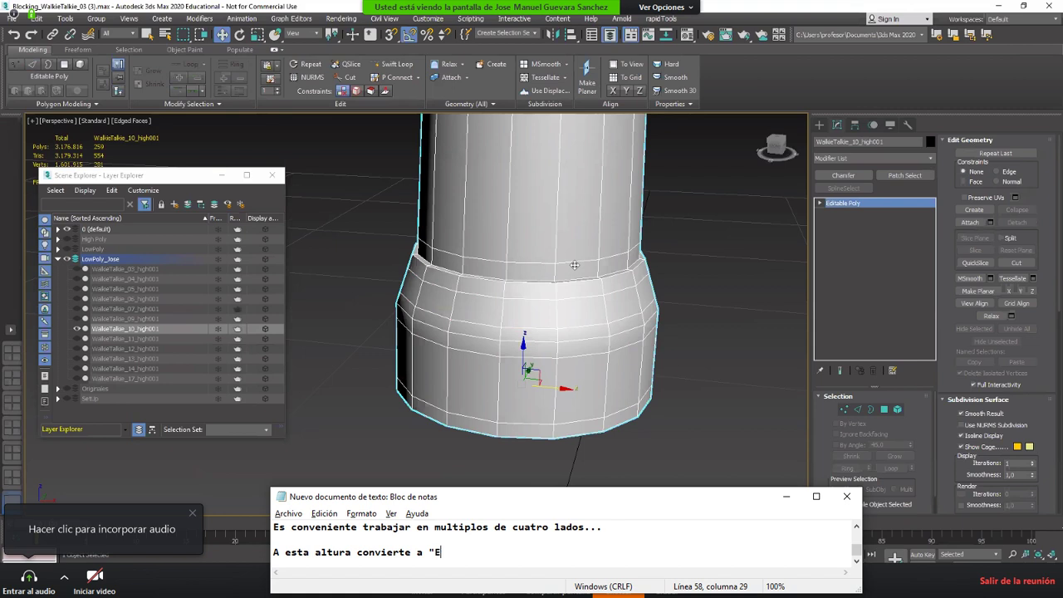
pyautogui.write('Editable Poly')
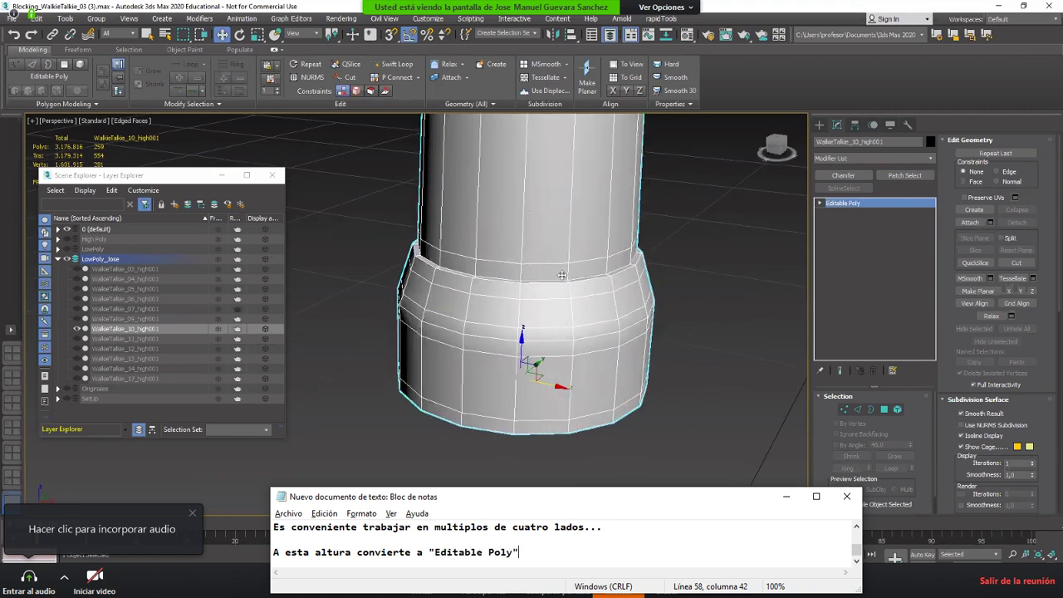
# Step: Continue the note's sentence with: ... hace un "Reset Xform" y vuelve a convertir a "Editable Poly"... and leave a blank line below it
pyautogui.write(' u')
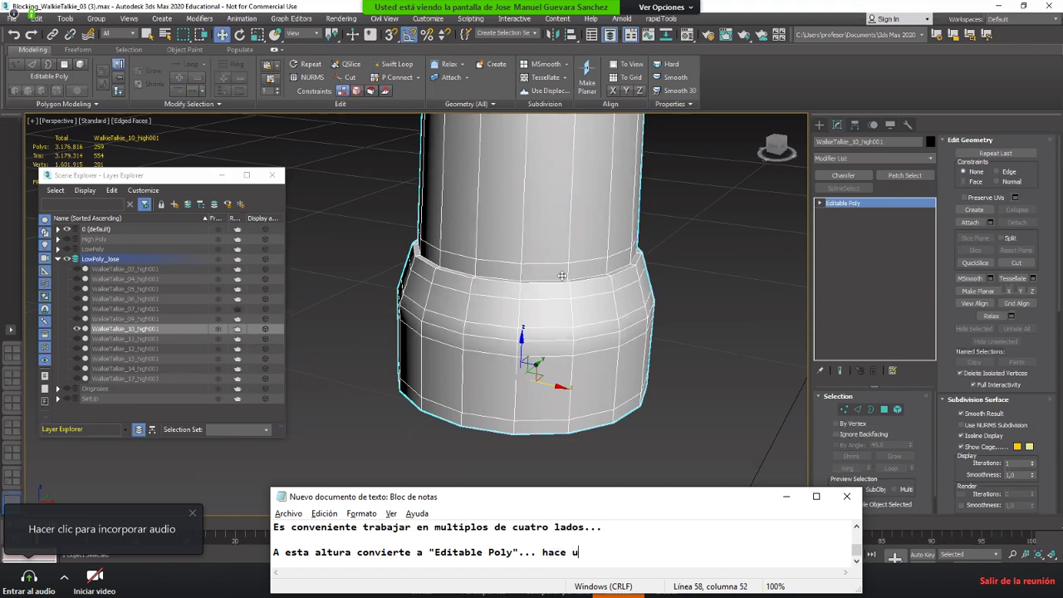
pyautogui.write('n "Res')
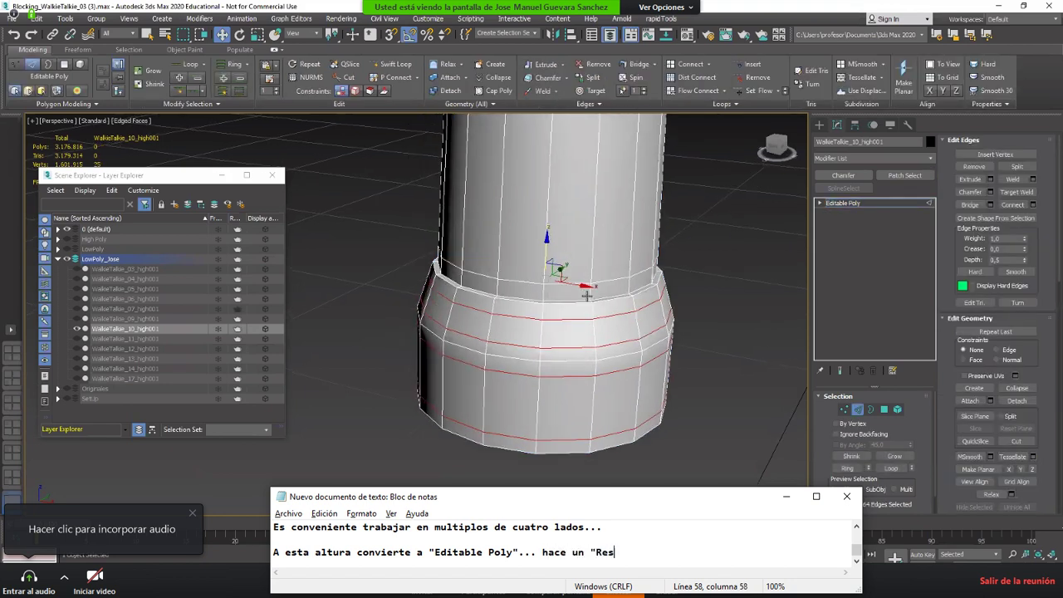
pyautogui.write('et')
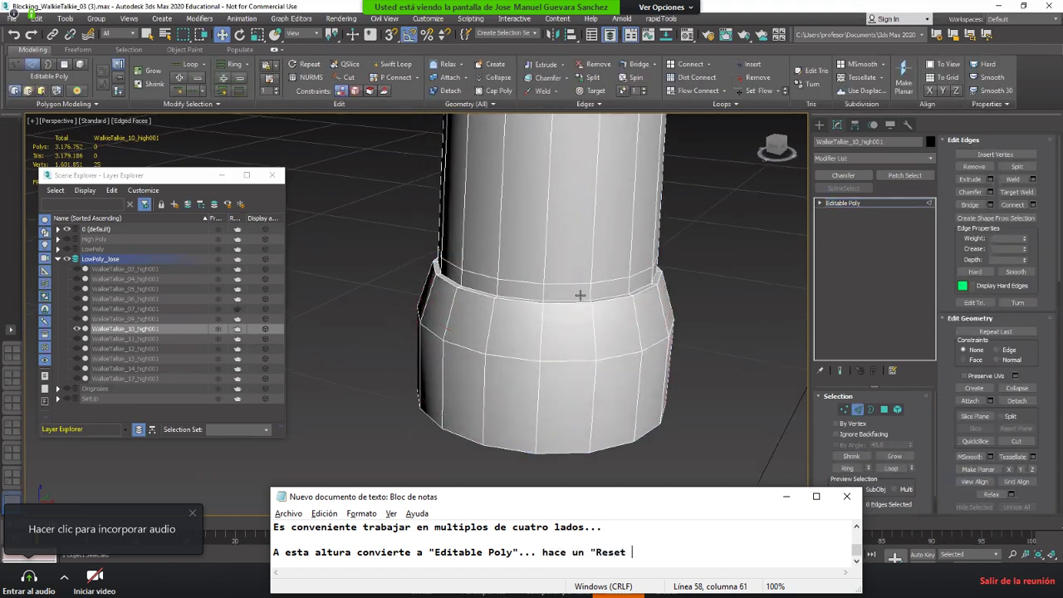
pyautogui.write('Xform')
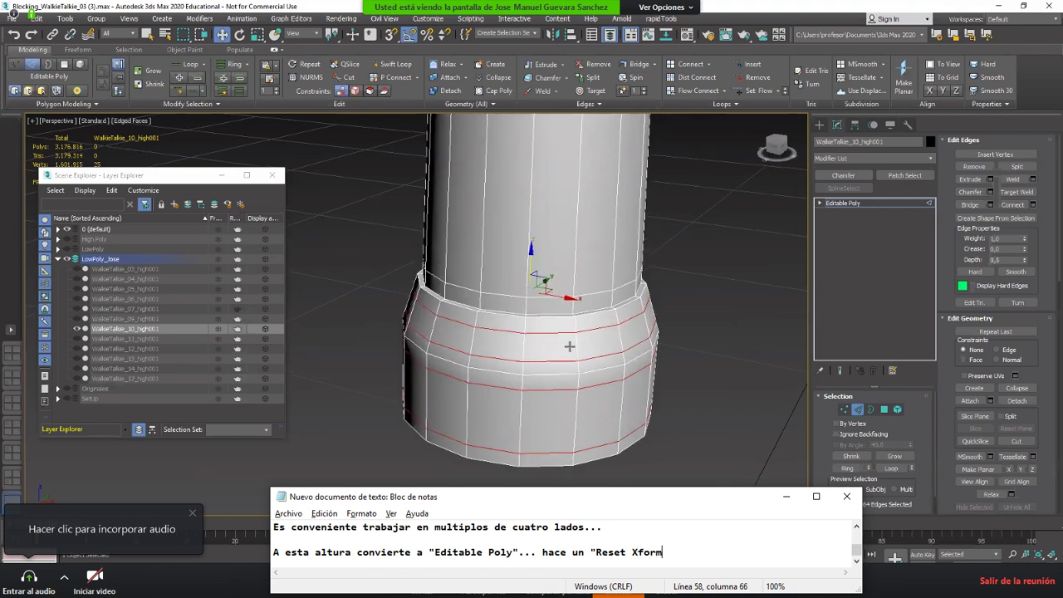
pyautogui.write('" y vuelve a convertir')
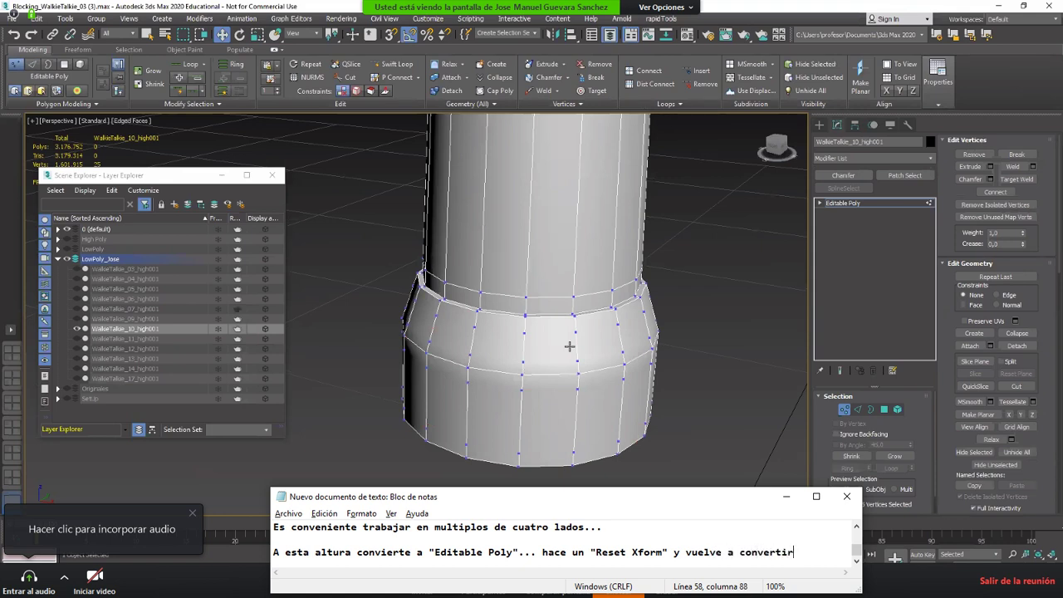
pyautogui.press('Return')
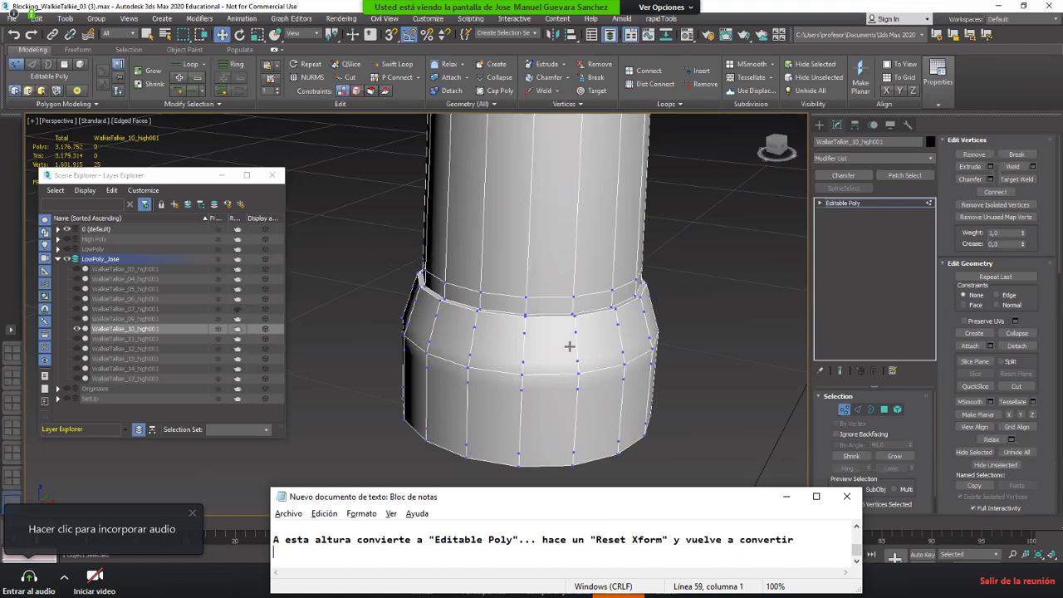
pyautogui.write('a "Edi')
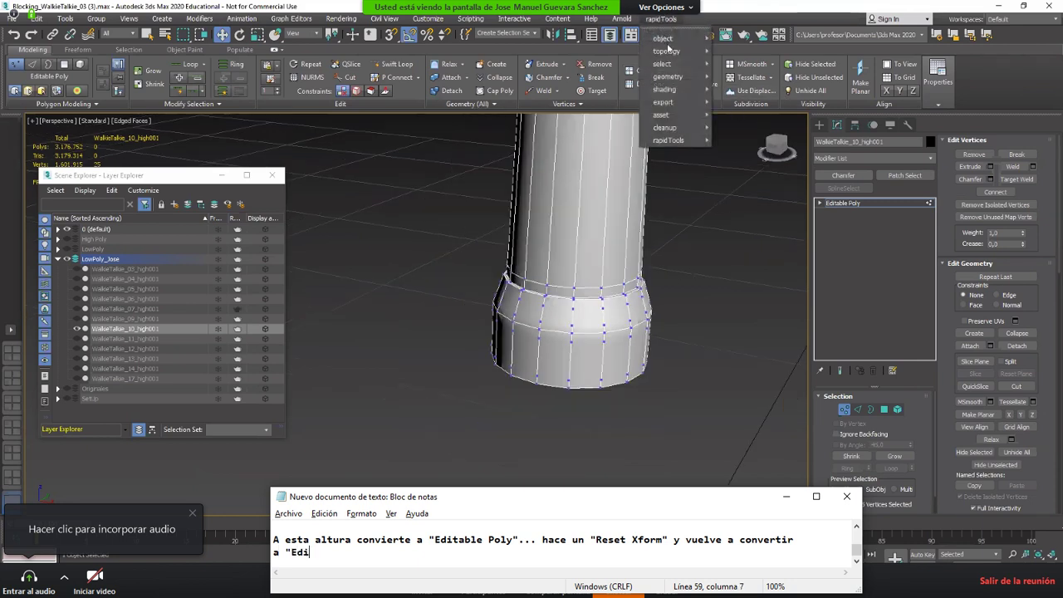
pyautogui.write('table Poly"')
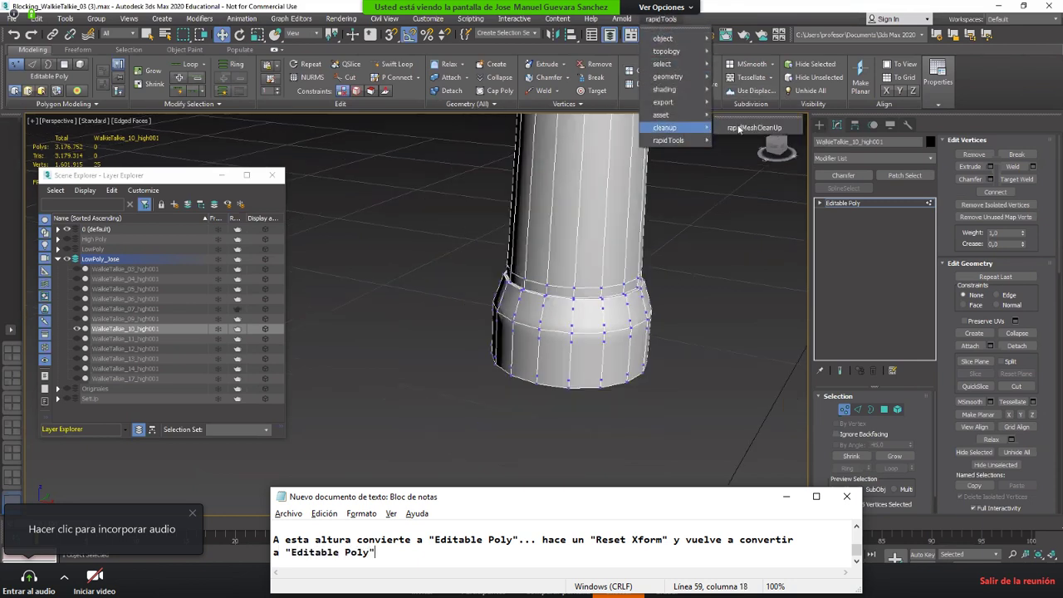
pyautogui.write('...')
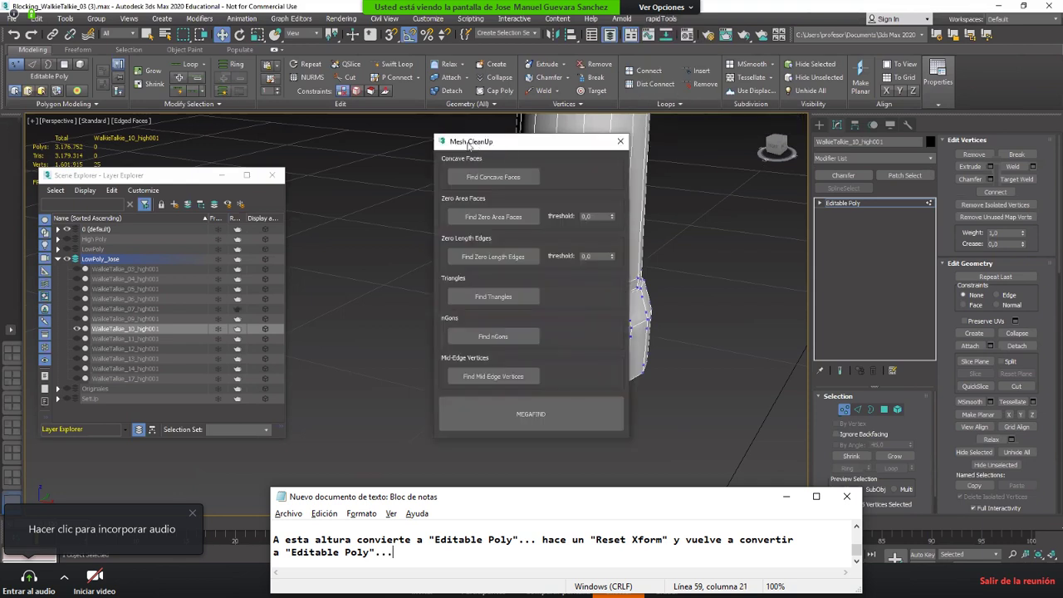
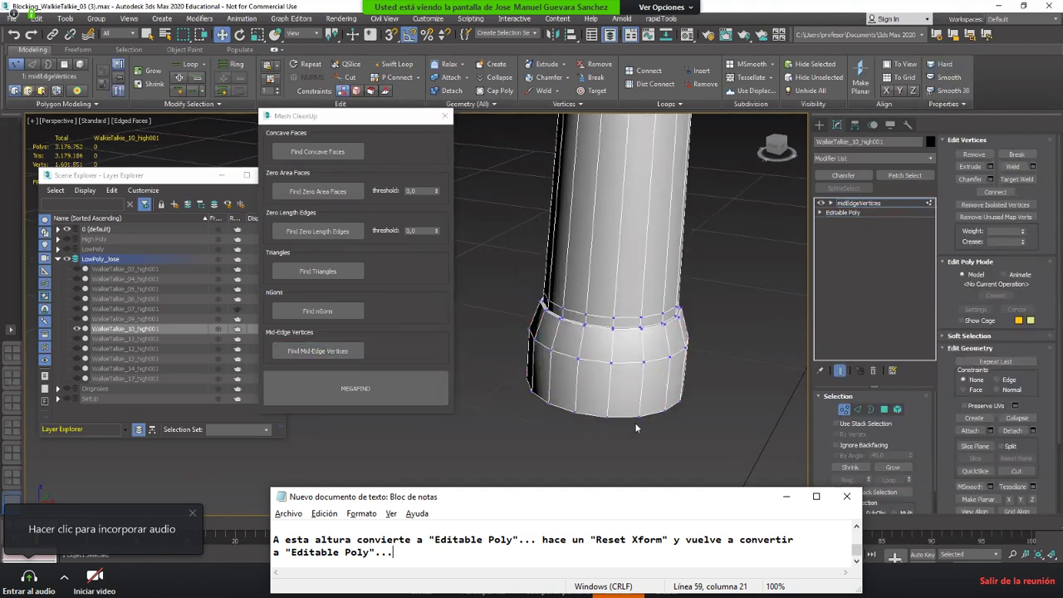
pyautogui.press('Return')
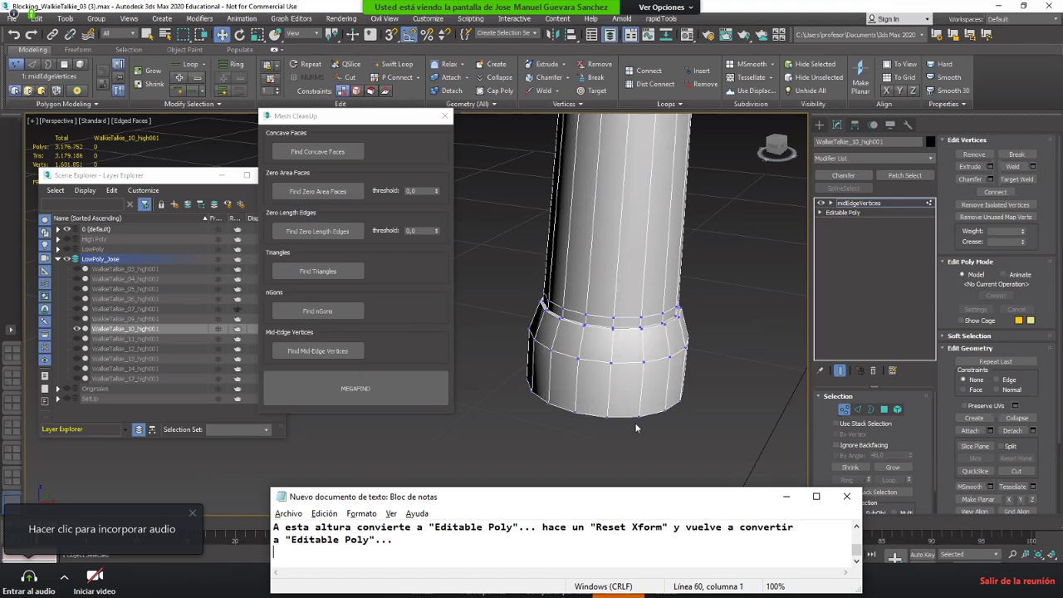
pyautogui.press('Return')
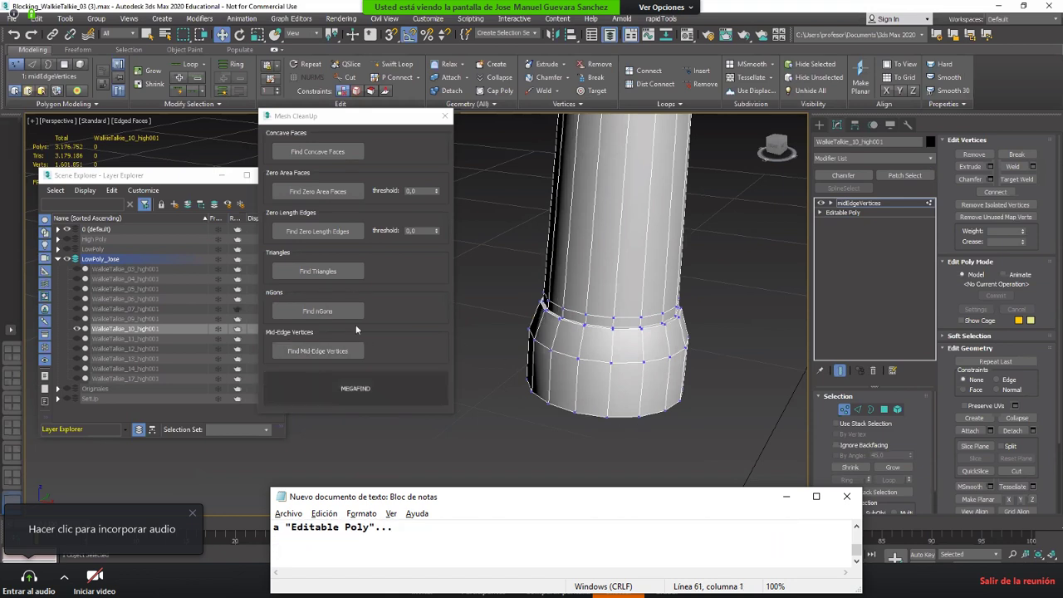
# Step: In 3ds Max, close the Mesh CleanUp window and remove the horizontal edge loop on the antenna shaft just above its base collar, including its vertices
pyautogui.click(445, 116)
pyautogui.write('t')
pyautogui.moveTo(570, 307); pyautogui.dragTo(548, 380, button='middle')
pyautogui.scroll(3, 569, 452)
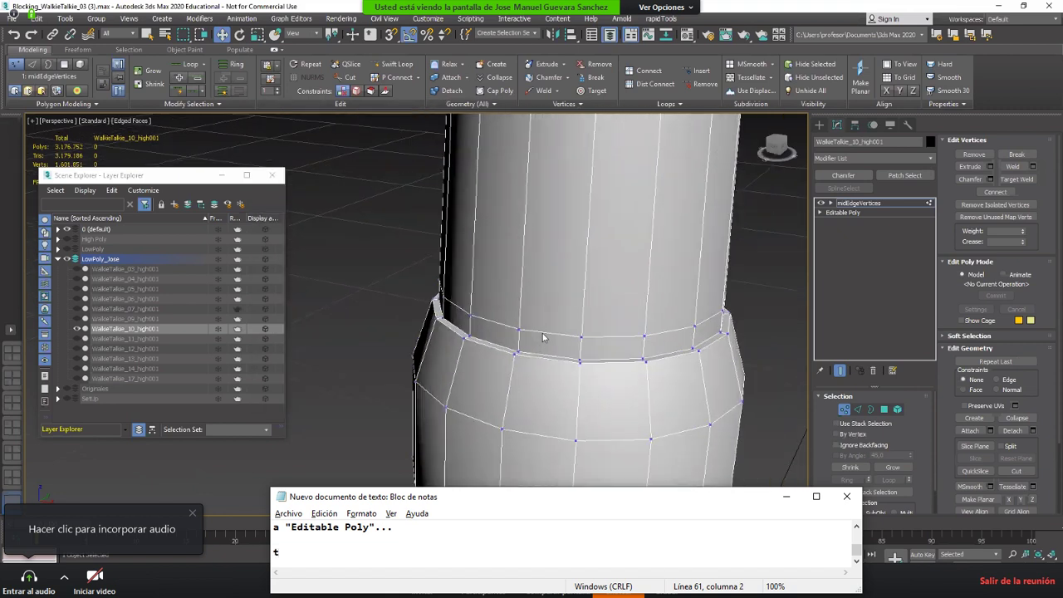
pyautogui.press('2')
pyautogui.doubleClick(539, 332)
pyautogui.hotkey('ctrl', 'BackSpace')
# Step: Remove the lowest horizontal edge loop under the antenna's domed tip, including its vertices
pyautogui.scroll(-4, 540, 332)
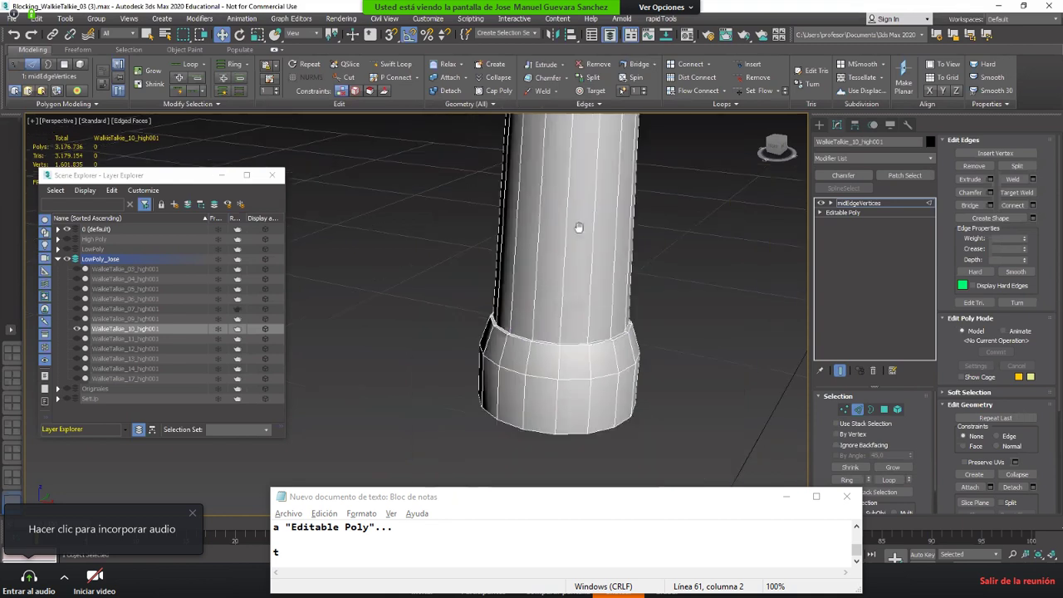
pyautogui.moveTo(578, 228); pyautogui.dragTo(528, 243, button='middle')
pyautogui.scroll(3, 528, 244)
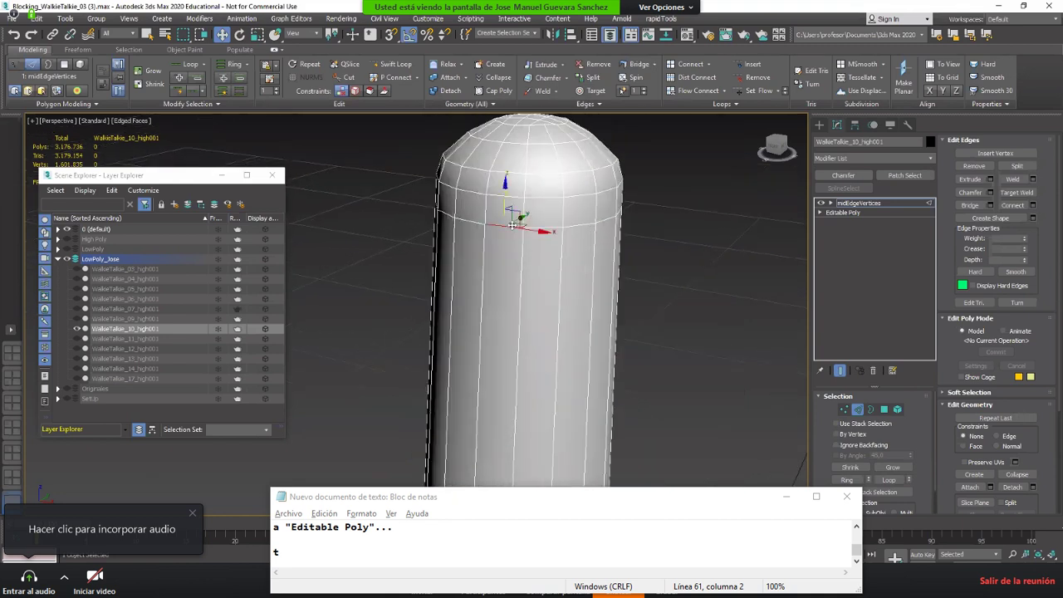
pyautogui.doubleClick(554, 208)
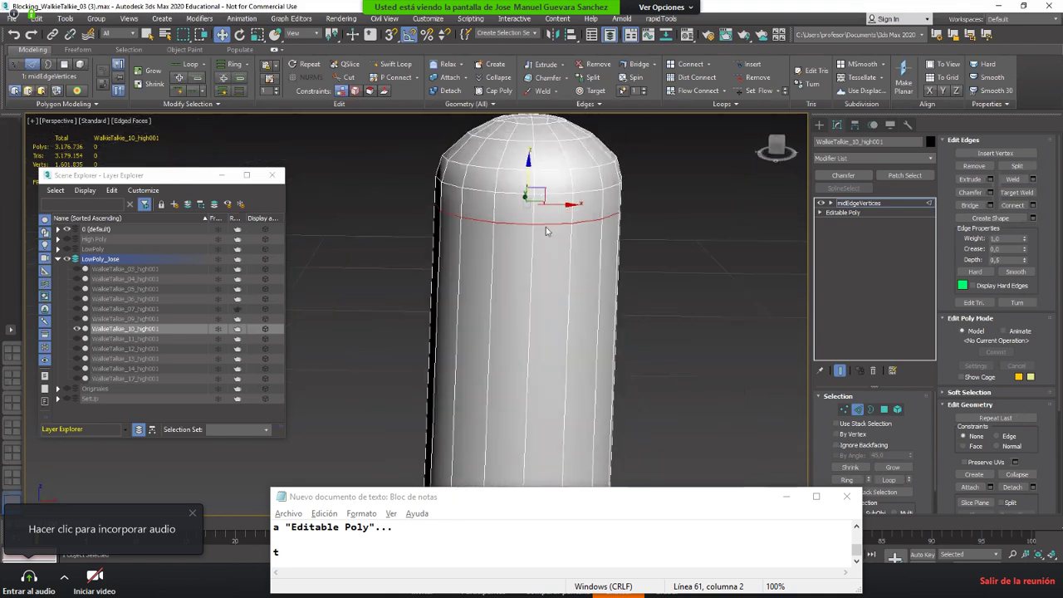
pyautogui.hotkey('ctrl', 'BackSpace')
# Step: Insert a horizontal edge loop around the middle of the antenna's dome with Swift Loop
pyautogui.scroll(5, 523, 220)
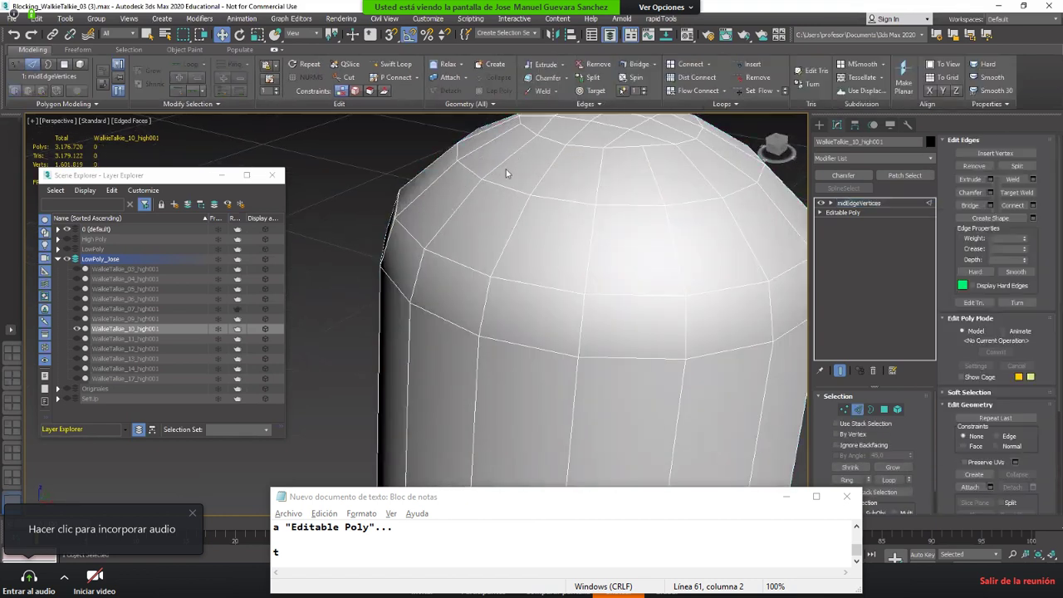
pyautogui.click(384, 64)
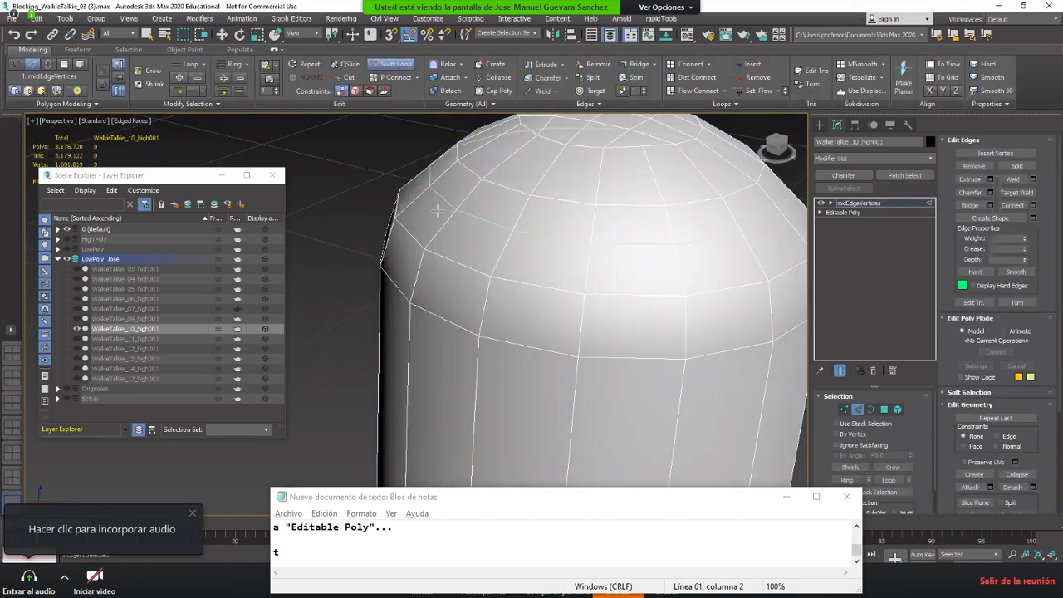
pyautogui.click(442, 208)
pyautogui.rightClick(443, 189)
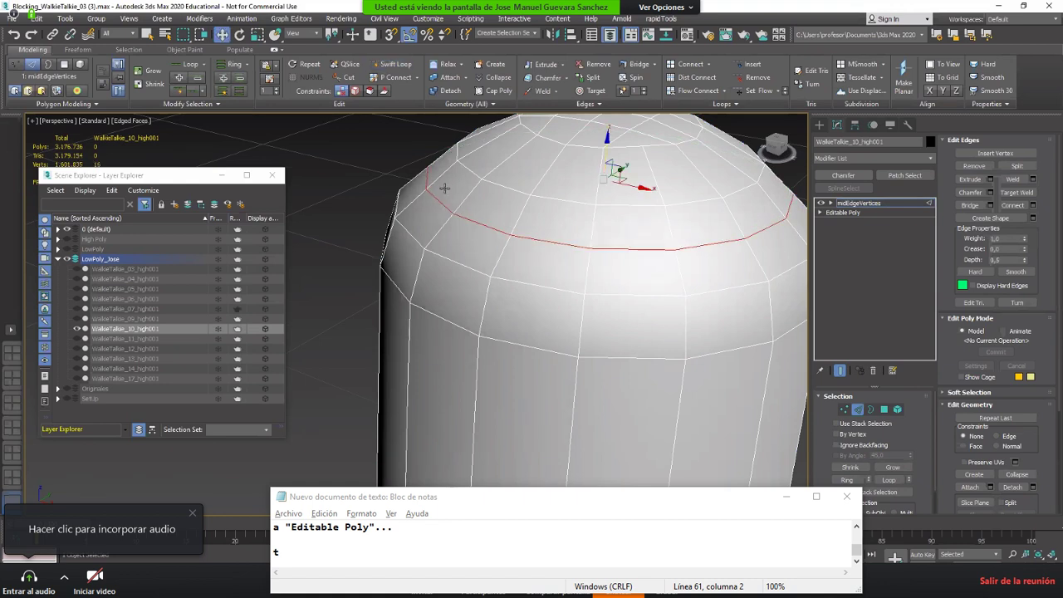
# Step: Try removing the inserted edge loop around the antenna's dome with its vertices, and undo the removal
pyautogui.scroll(-4, 443, 188)
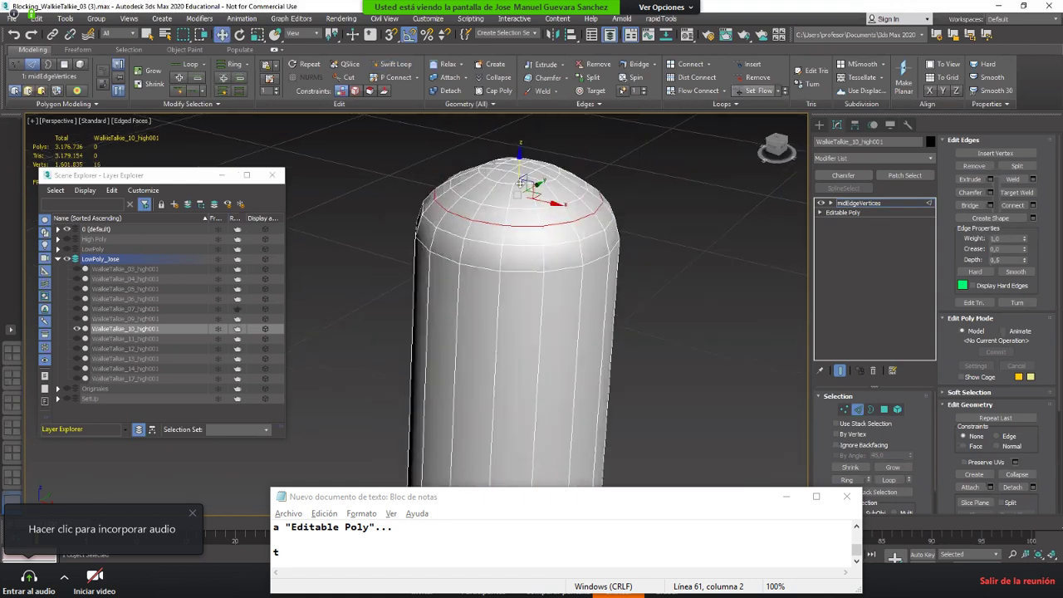
pyautogui.keyDown('alt'); pyautogui.moveTo(531, 187); pyautogui.dragTo(509, 190, button='middle'); pyautogui.keyUp('alt')
pyautogui.scroll(5, 503, 187)
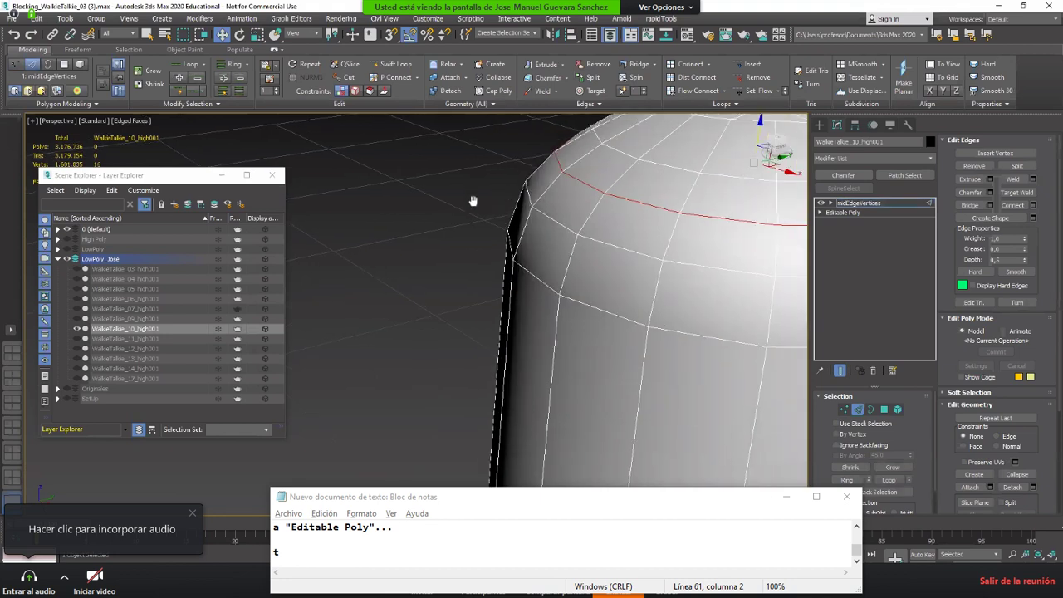
pyautogui.press('2')
pyautogui.press('2')
pyautogui.click(494, 187)
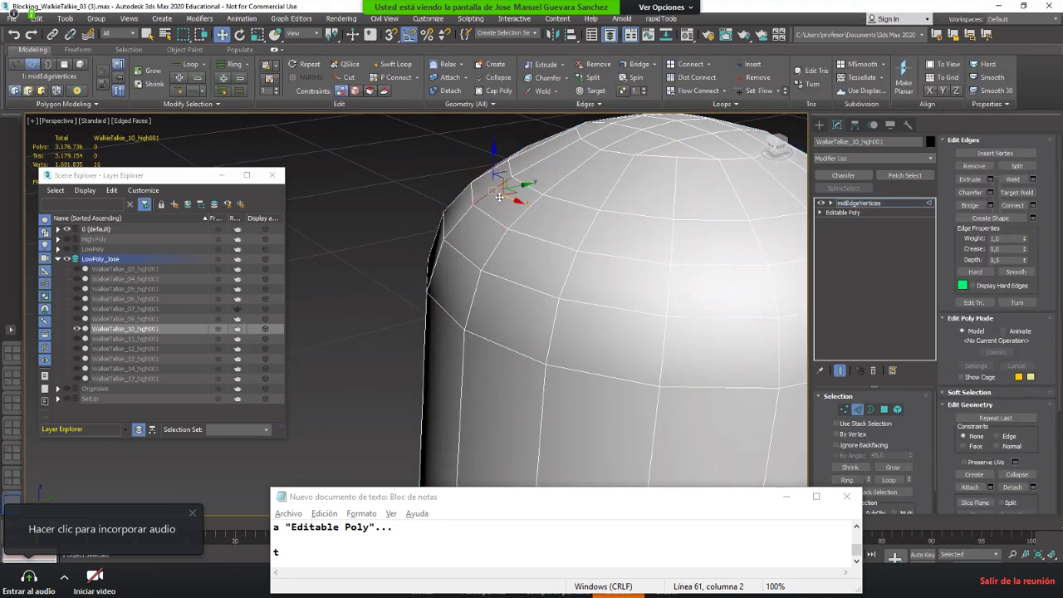
pyautogui.doubleClick(485, 214)
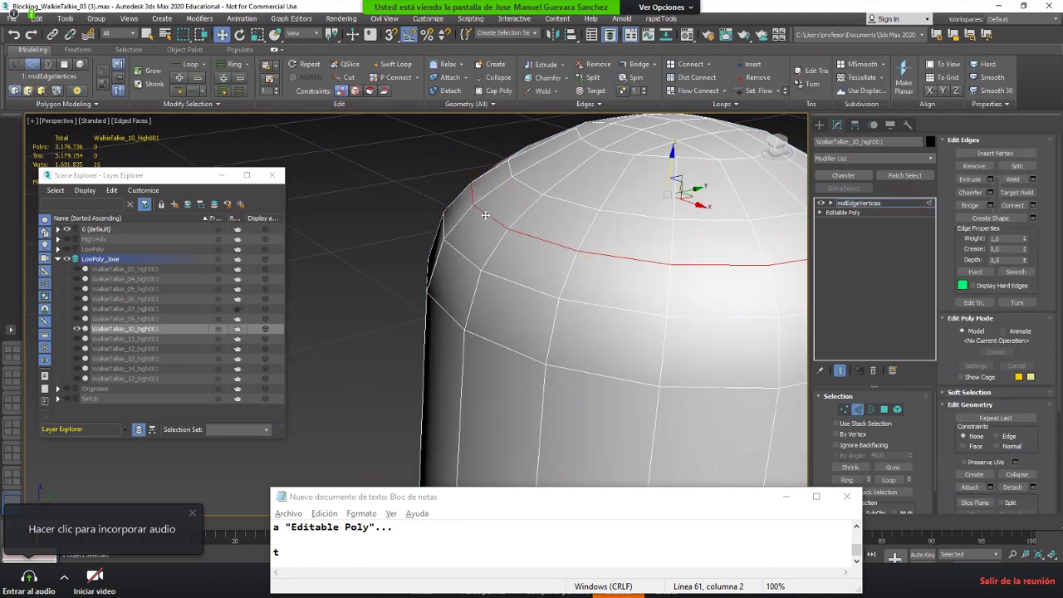
pyautogui.hotkey('ctrl', 'BackSpace')
pyautogui.hotkey('ctrl', 'z')
# Step: Select the ring of vertical edges directly above the inserted loop on the antenna's dome and collapse them
pyautogui.keyDown('alt'); pyautogui.moveTo(486, 202); pyautogui.dragTo(476, 195, button='middle'); pyautogui.keyUp('alt')
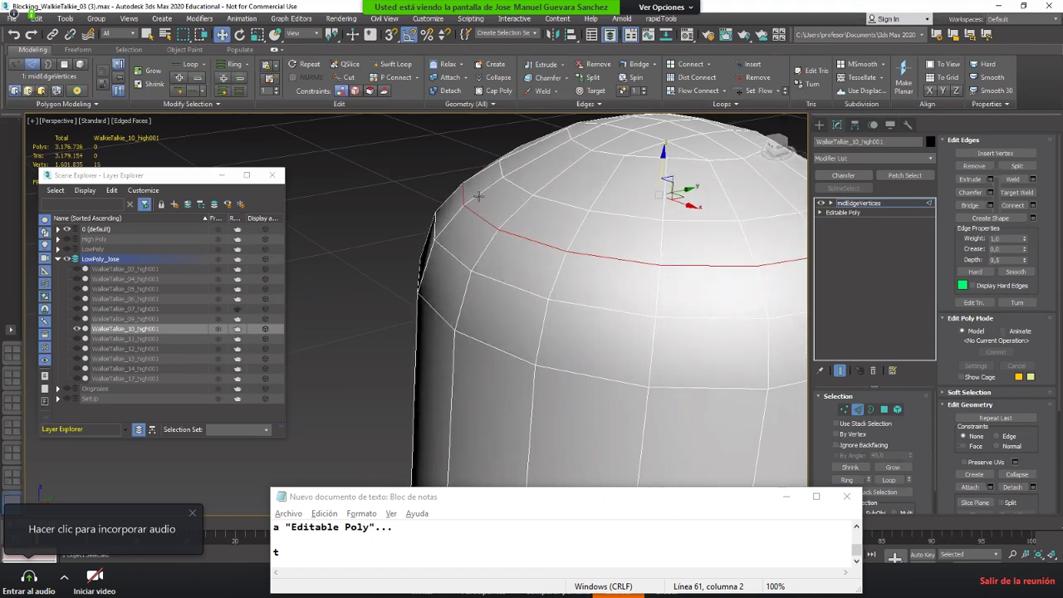
pyautogui.click(478, 196)
pyautogui.click(847, 480)
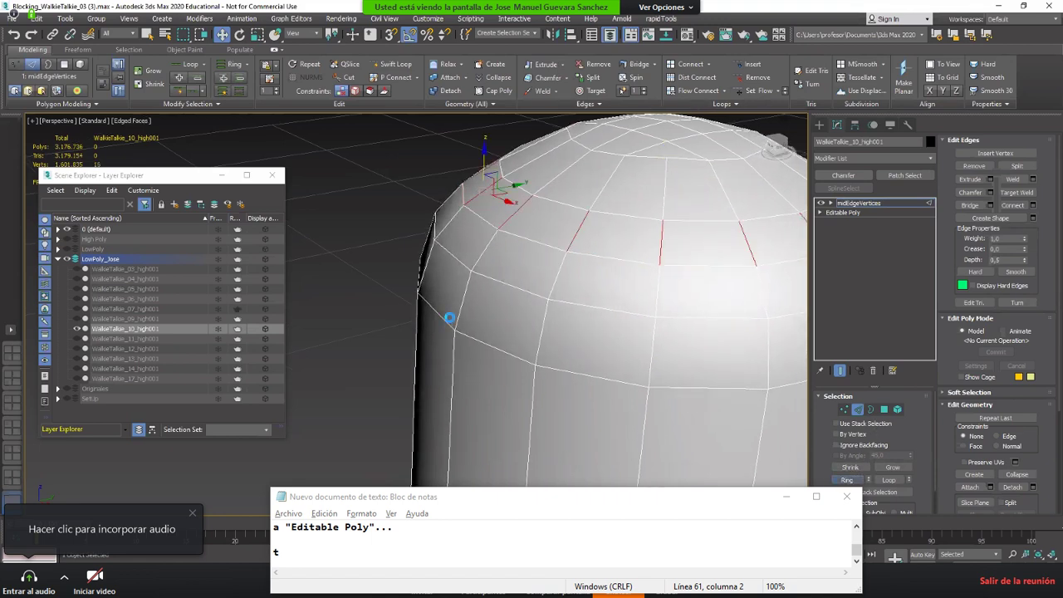
pyautogui.keyDown('alt'); pyautogui.moveTo(558, 313); pyautogui.dragTo(498, 319, button='middle'); pyautogui.keyUp('alt')
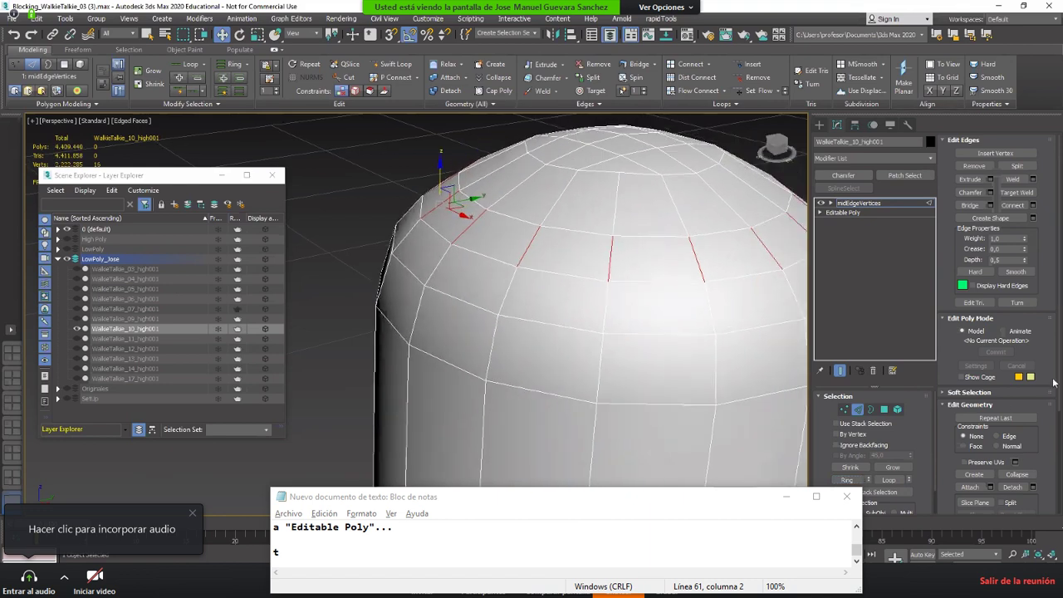
pyautogui.click(1014, 474)
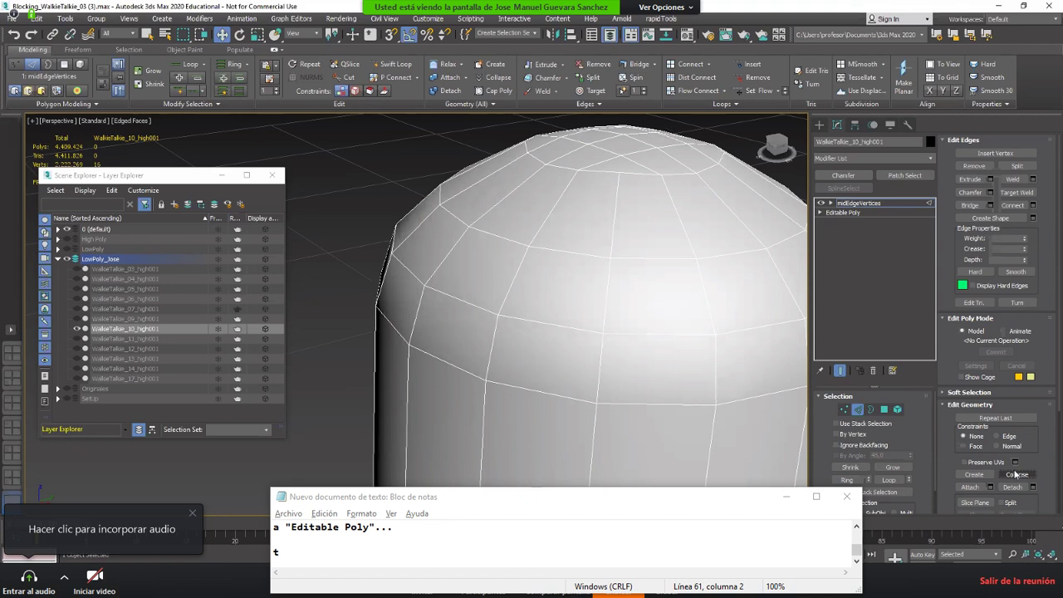
# Step: Switch to Notepad and write "Para borrar aristas en curvas es mejor utilizar un "colapse" en vez de borrar directamente la arista"
pyautogui.hotkey('alt', 'Tab')
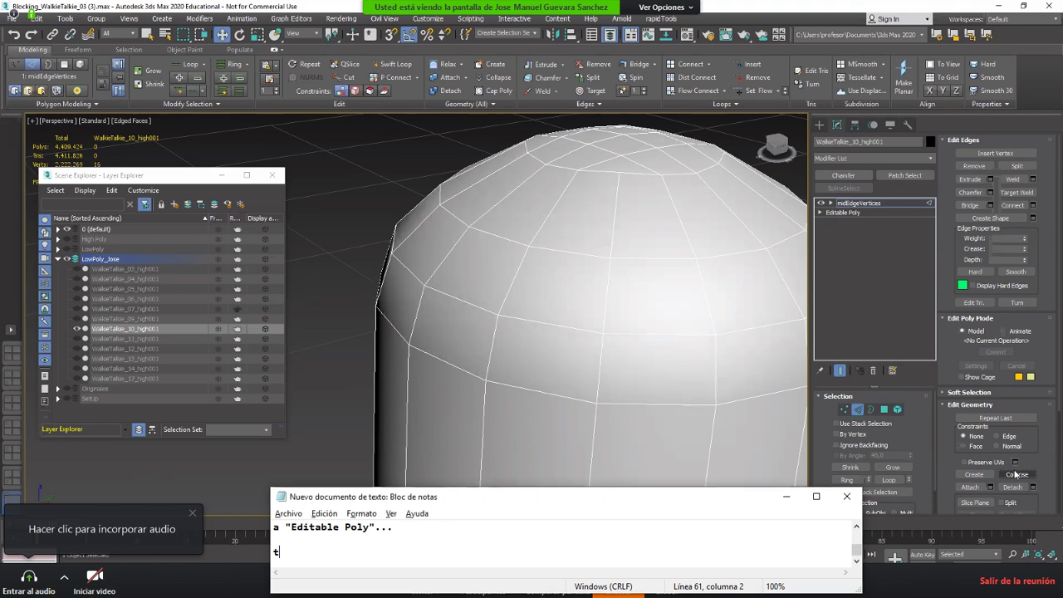
pyautogui.press('BackSpace')
pyautogui.write('a')
pyautogui.press('BackSpace')
pyautogui.write('Para bo')
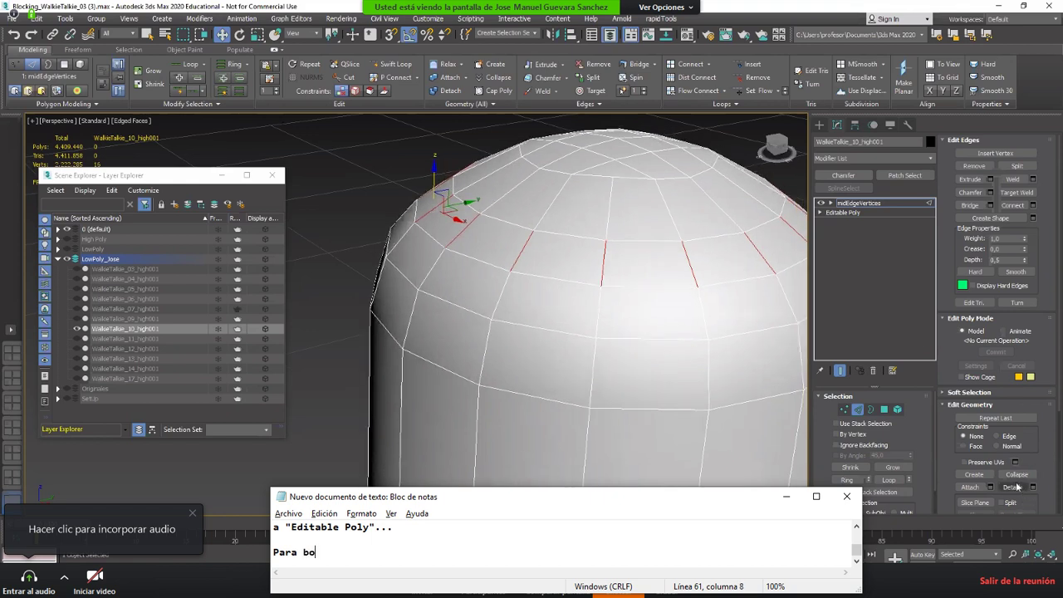
pyautogui.write('rrar arista')
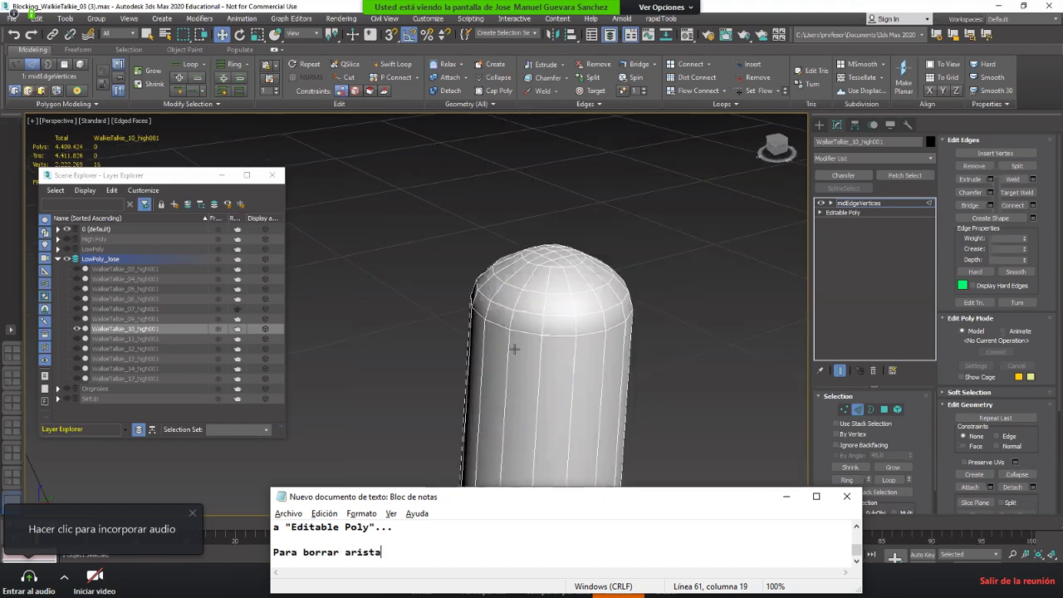
pyautogui.write('s en curvas es me')
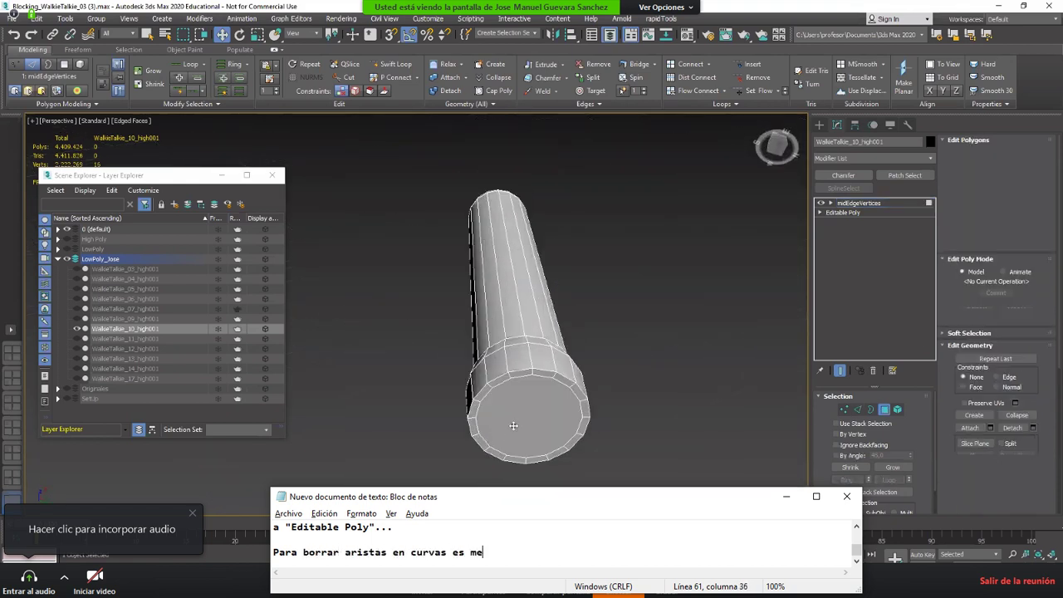
pyautogui.write('jor utilizar un c')
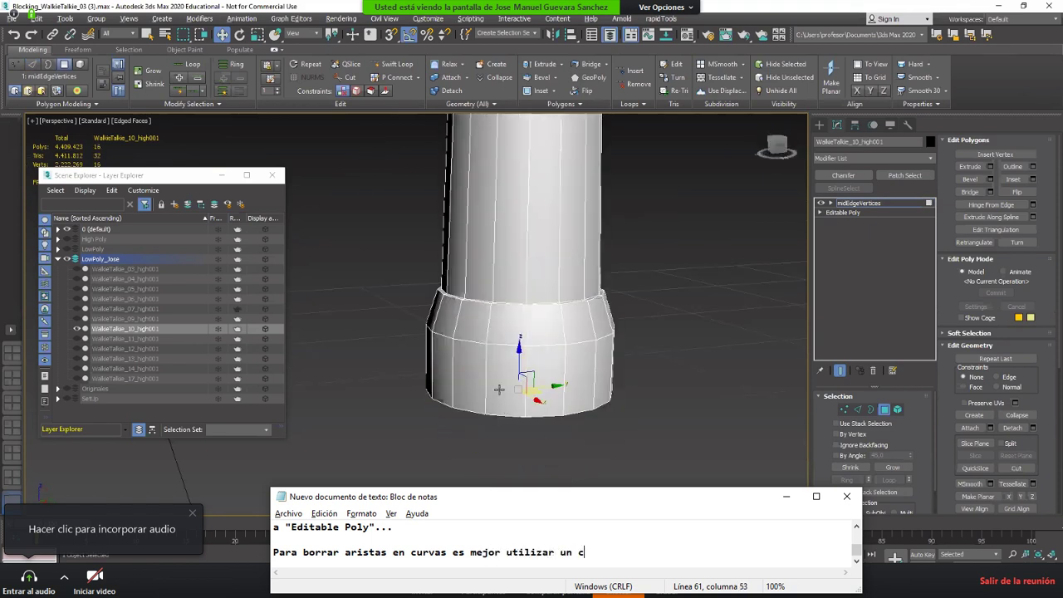
pyautogui.press('BackSpace')
pyautogui.write('"o')
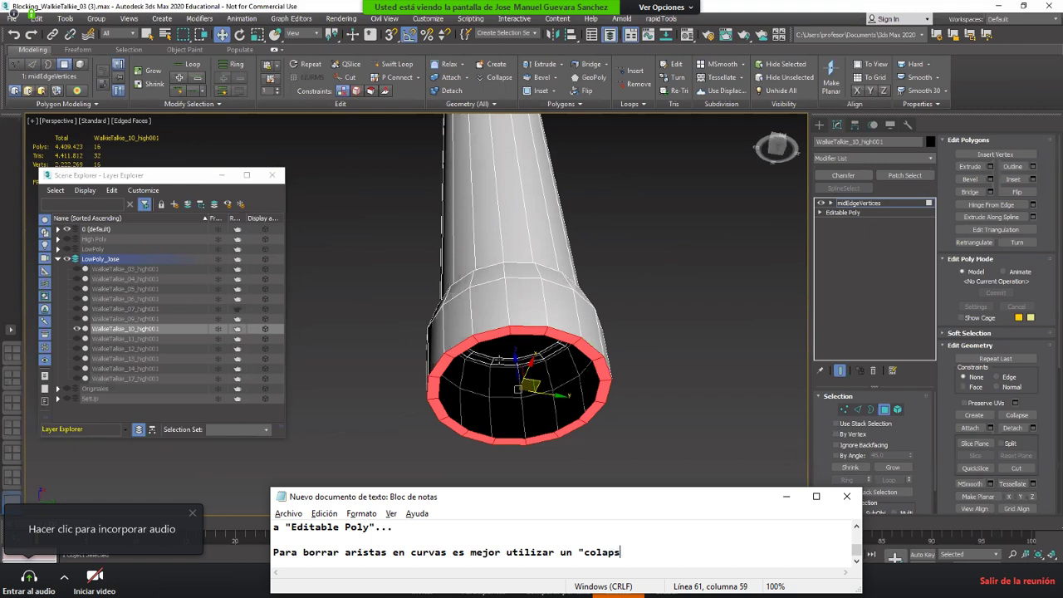
pyautogui.write('e" en vez de ')
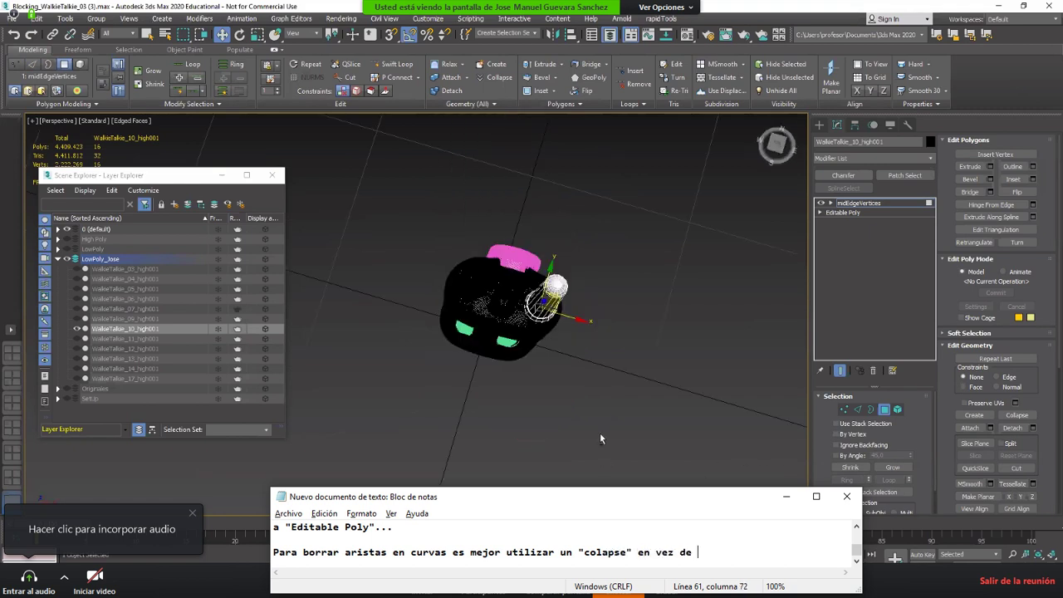
pyautogui.write('borrar direct')
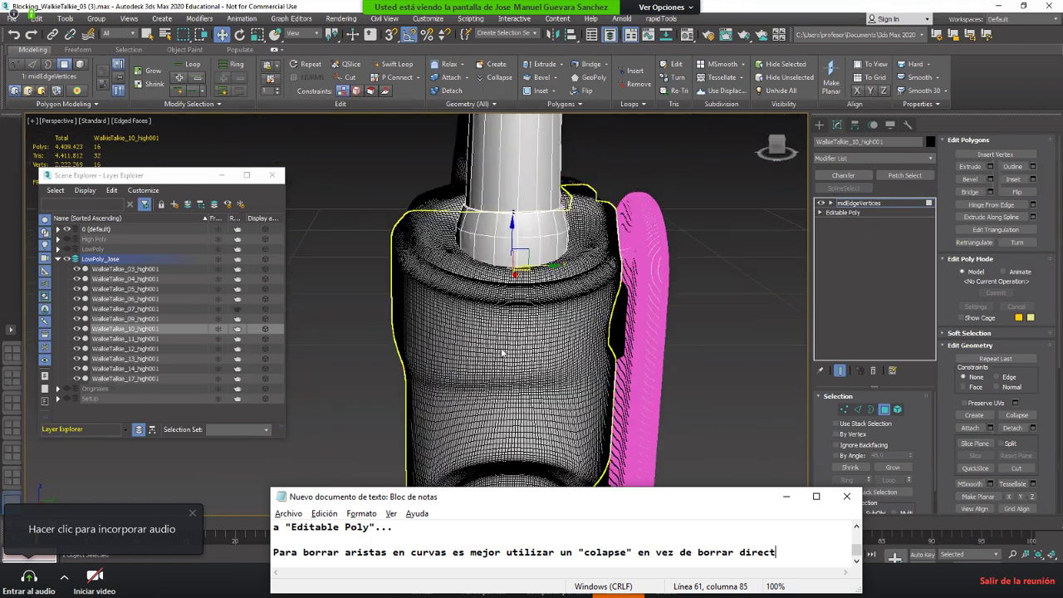
pyautogui.write('amente ')
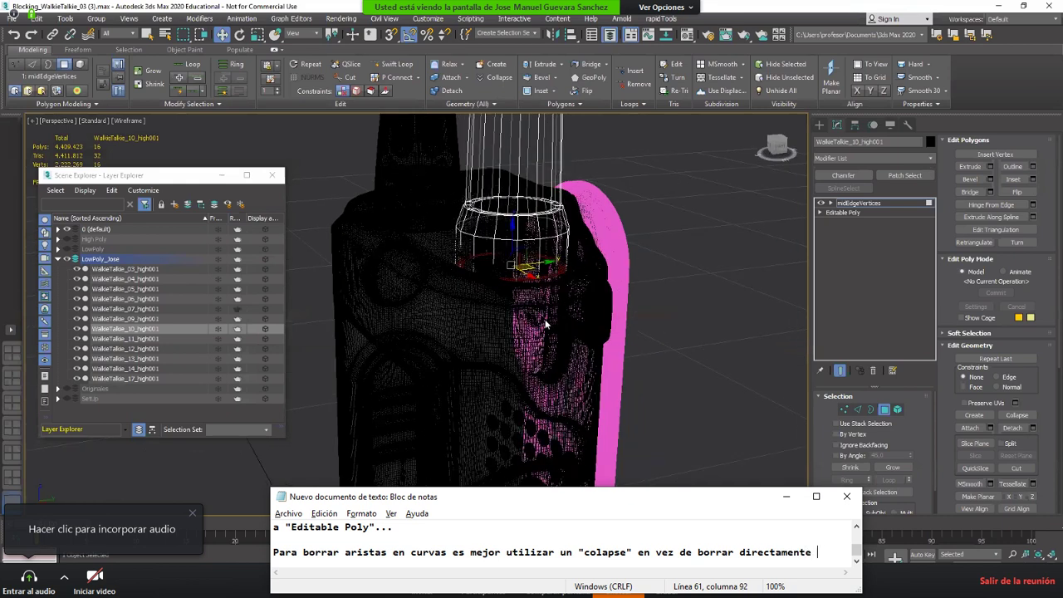
pyautogui.write('la arista')
pyautogui.press('Return')
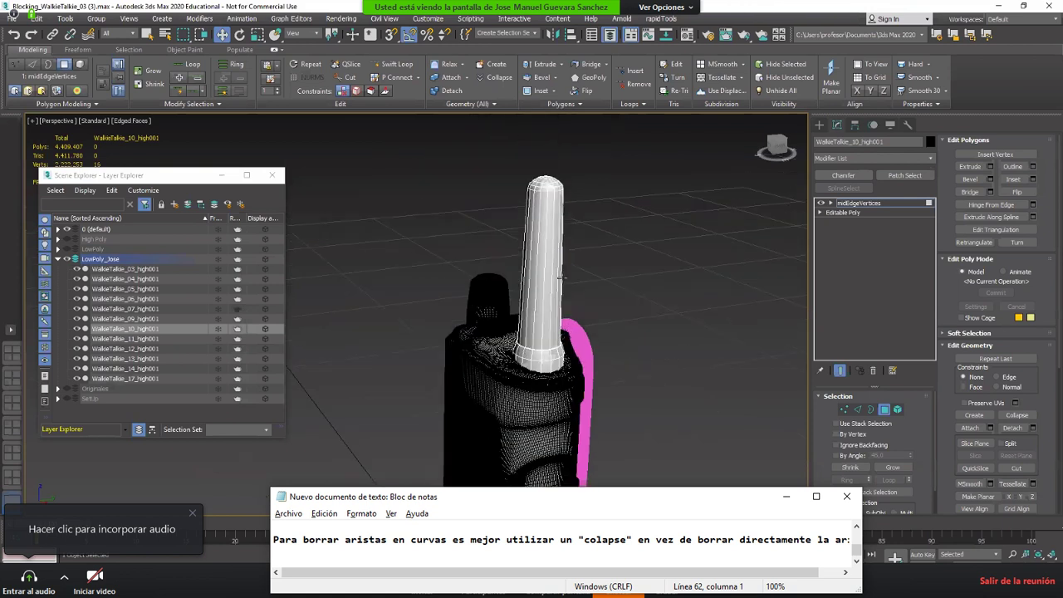
# Step: Add the Notepad line "Tambien hay que borrar los poligonos internos..." below the note about collapsing edges
pyautogui.click(573, 256)
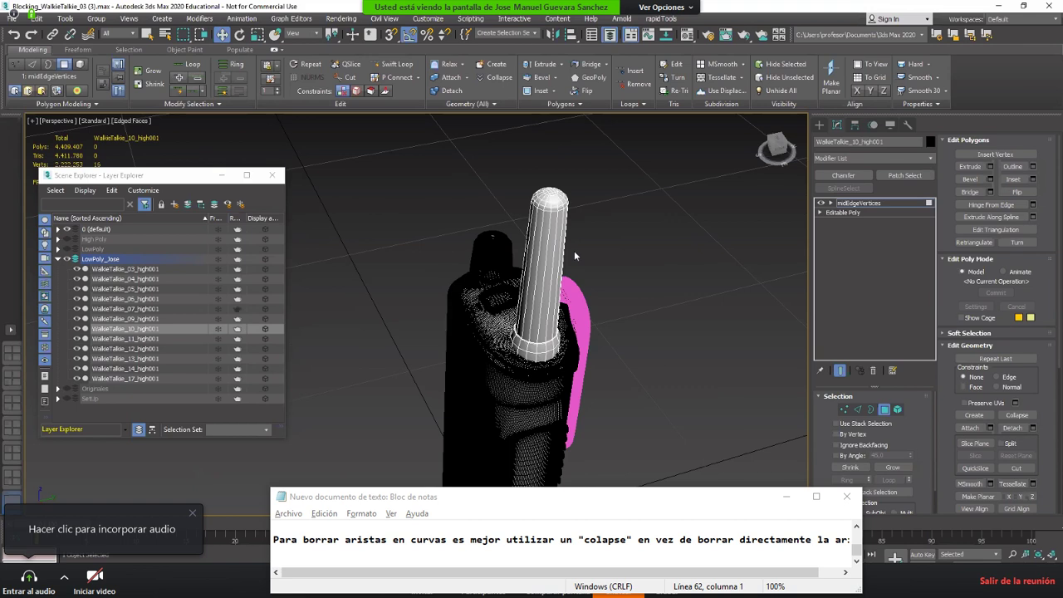
pyautogui.hotkey('alt', 'Tab')
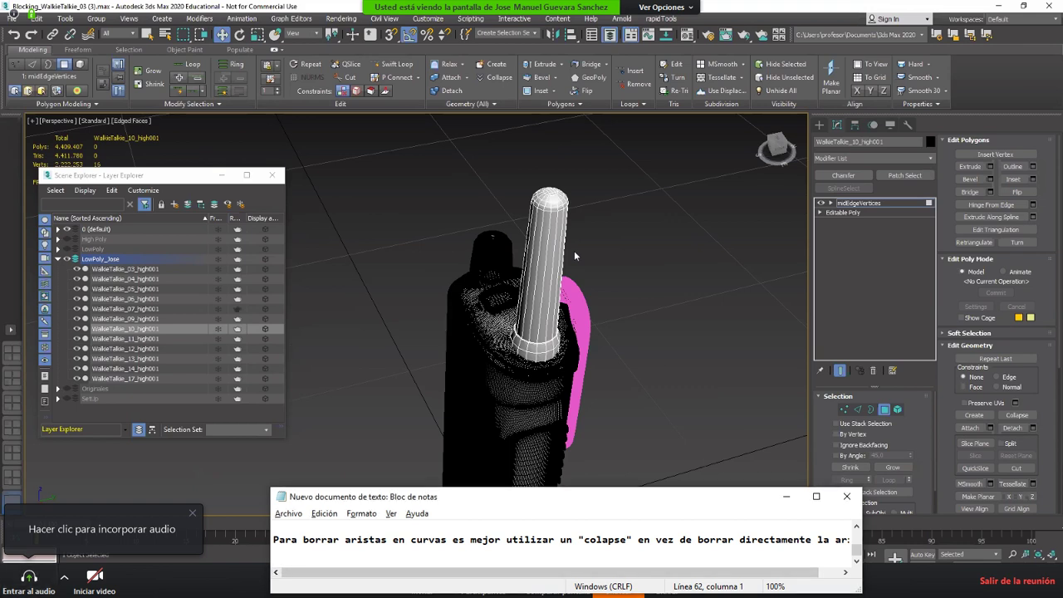
pyautogui.press('Return')
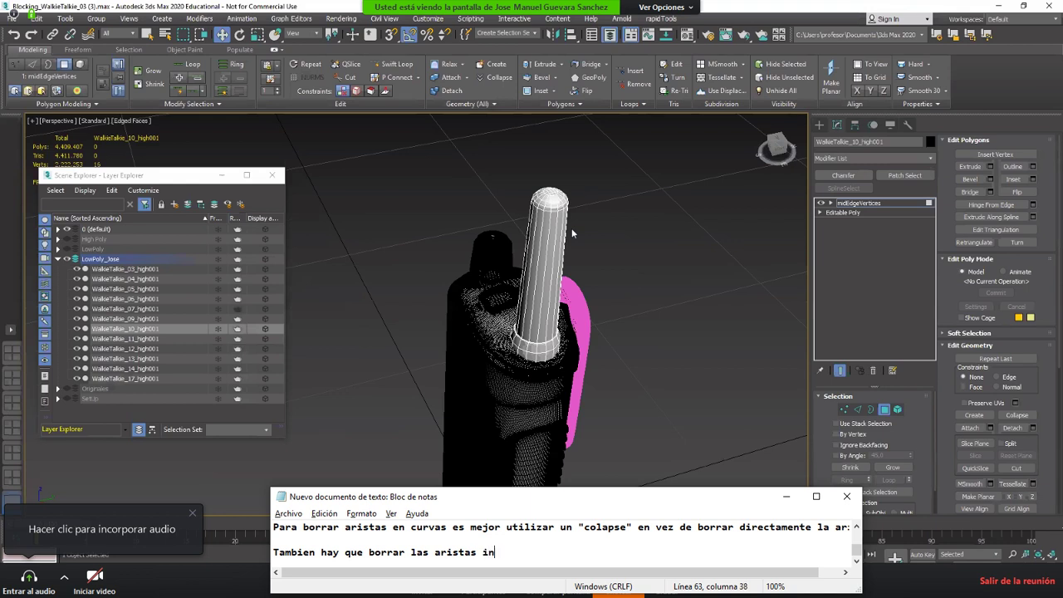
pyautogui.press('BackSpace')
pyautogui.press('BackSpace')
pyautogui.press('BackSpace')
pyautogui.press('BackSpace')
pyautogui.press('BackSpace')
pyautogui.press('BackSpace')
pyautogui.press('BackSpace')
pyautogui.press('BackSpace')
pyautogui.press('BackSpace')
pyautogui.press('BackSpace')
pyautogui.press('BackSpace')
pyautogui.press('BackSpace')
pyautogui.press('BackSpace')
pyautogui.write('os polig')
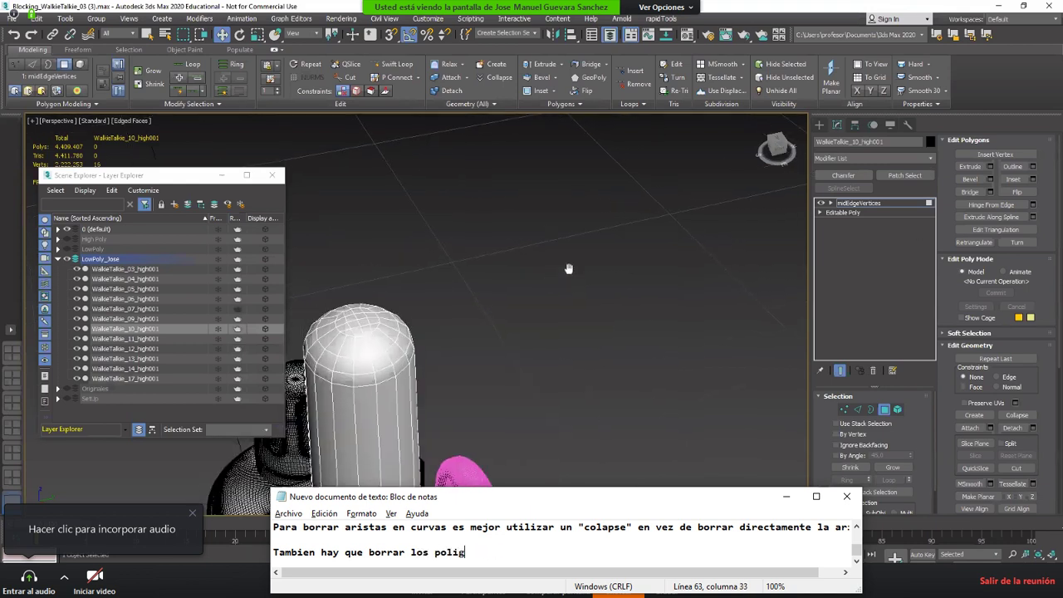
pyautogui.write('onos internos')
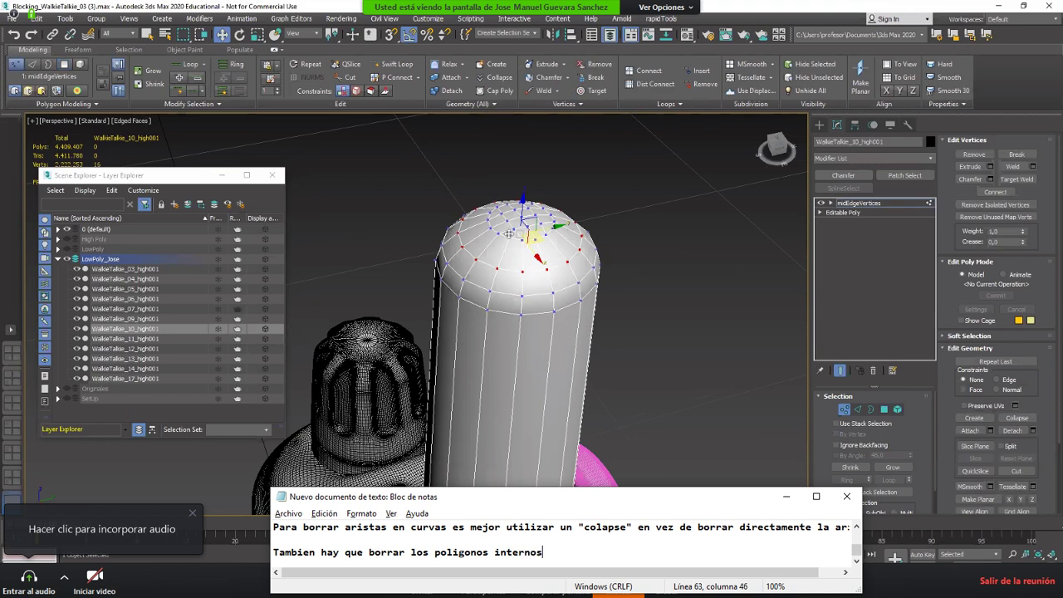
pyautogui.write('...')
pyautogui.press('Return')
pyautogui.press('Return')
# Step: Extend the note about internal polygons with "que no se van a ver"
pyautogui.scroll(5, 517, 297)
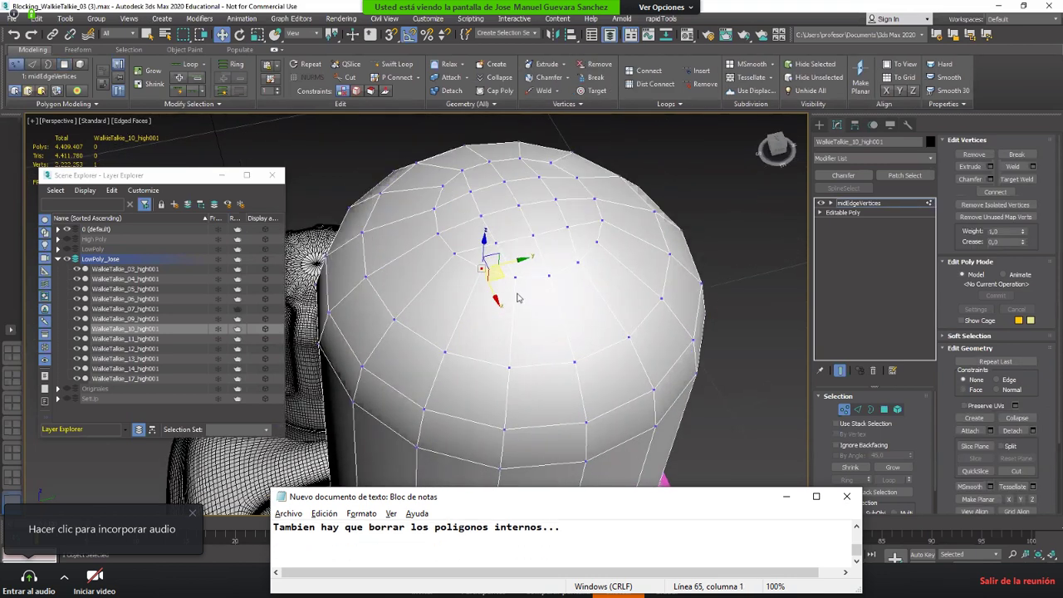
pyautogui.press('BackSpace')
pyautogui.press('BackSpace')
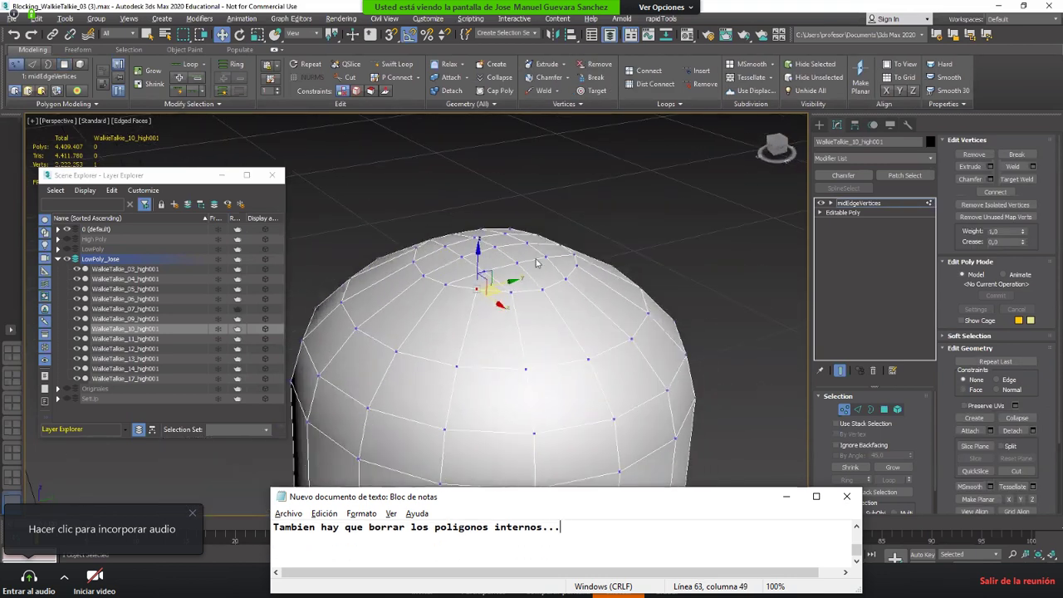
pyautogui.write('qu')
pyautogui.press('BackSpace')
pyautogui.write('ue no ')
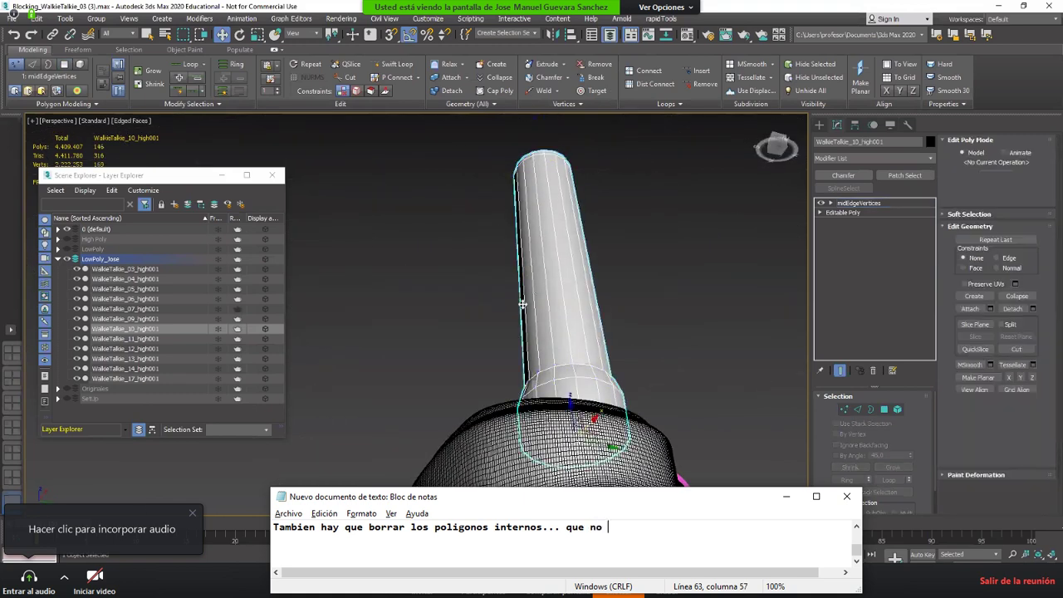
pyautogui.write('se van a ver')
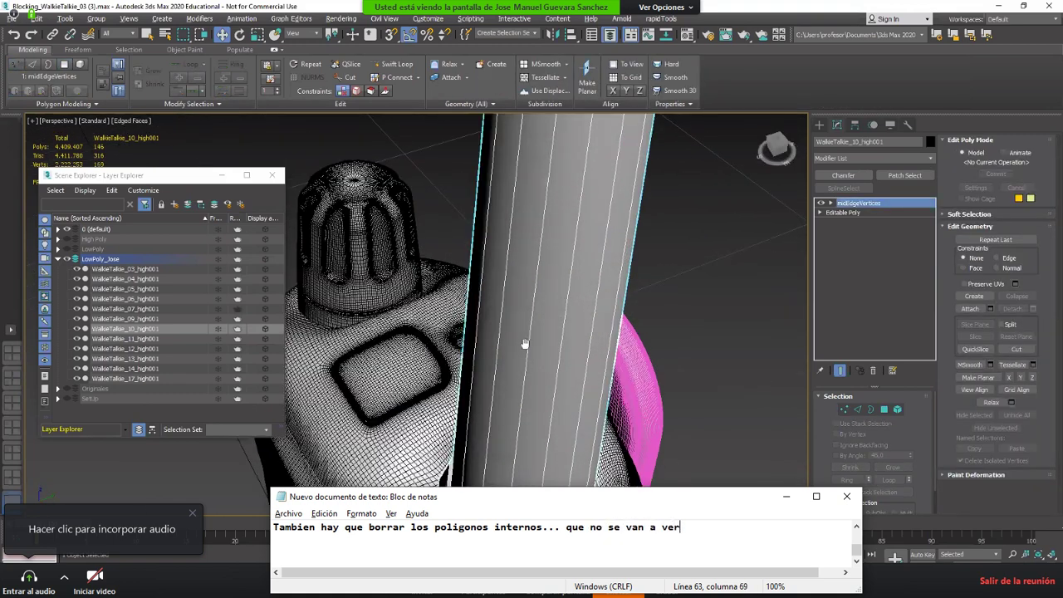
pyautogui.press('Return')
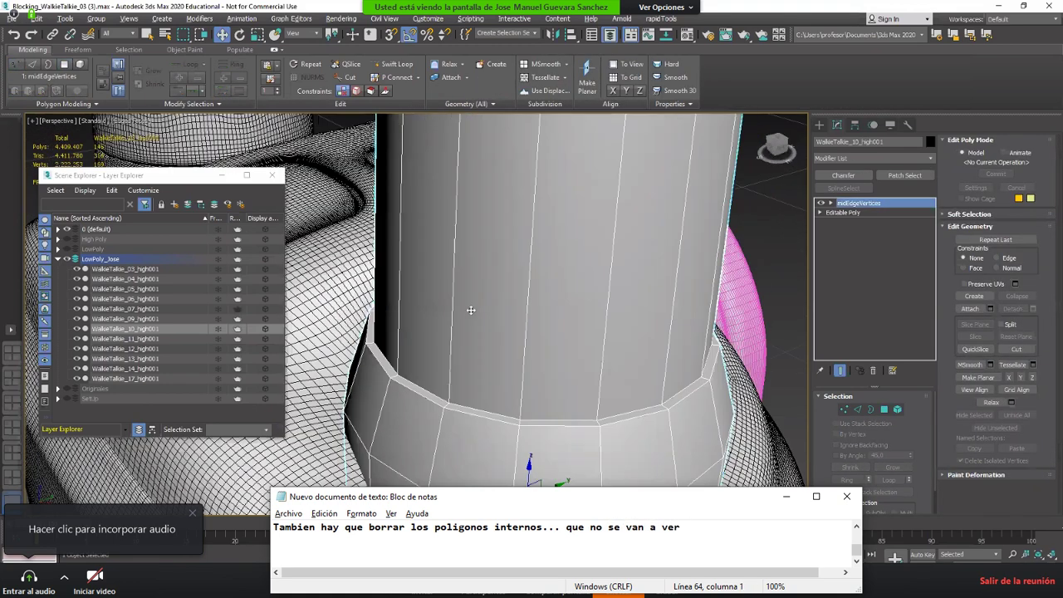
# Step: Switch to 3ds Max, isolate the antenna and select the cap polygon inside its hollow base
pyautogui.scroll(-3, 469, 309)
pyautogui.hotkey('alt', 'q')
pyautogui.keyDown('alt'); pyautogui.moveTo(464, 352); pyautogui.dragTo(469, 294, button='middle'); pyautogui.keyUp('alt')
pyautogui.scroll(2, 448, 311)
pyautogui.press('4')
pyautogui.click(449, 316)
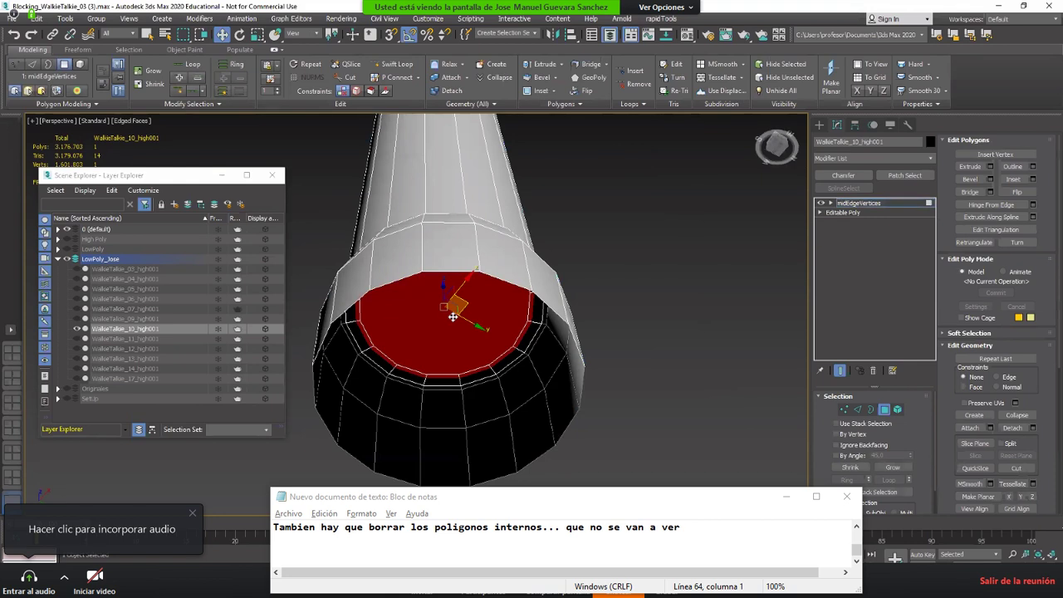
# Step: Try growing the selection from the cap polygon to the surrounding ring of polygons, and undo it
pyautogui.press('Delete')
pyautogui.keyDown('alt'); pyautogui.moveTo(410, 351); pyautogui.dragTo(486, 449, button='middle'); pyautogui.keyUp('alt')
pyautogui.click(891, 467)
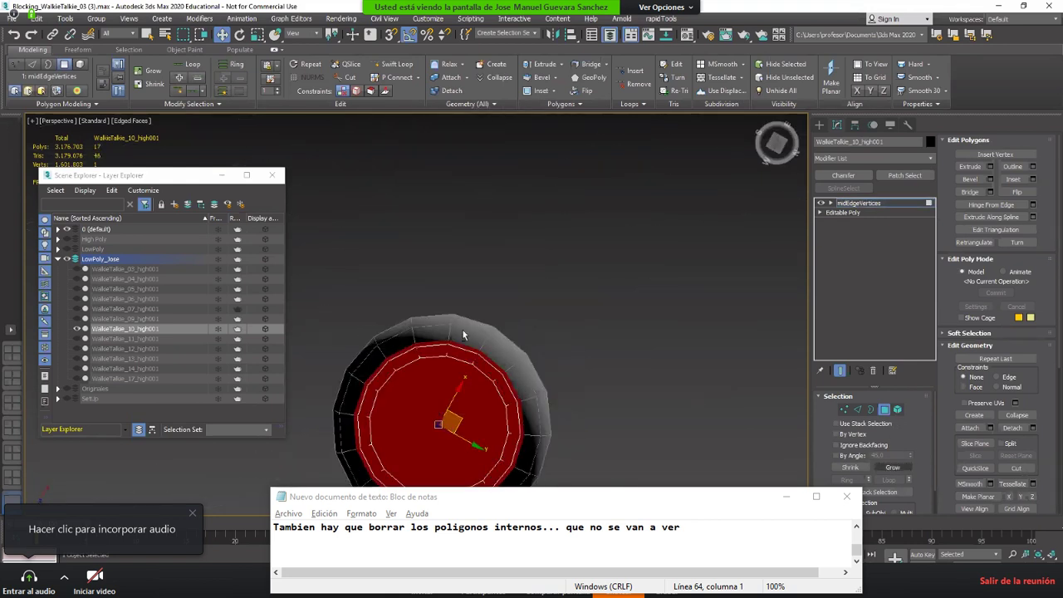
pyautogui.keyDown('alt'); pyautogui.moveTo(391, 369); pyautogui.dragTo(370, 357, button='middle'); pyautogui.keyUp('alt')
pyautogui.hotkey('ctrl', 'z')
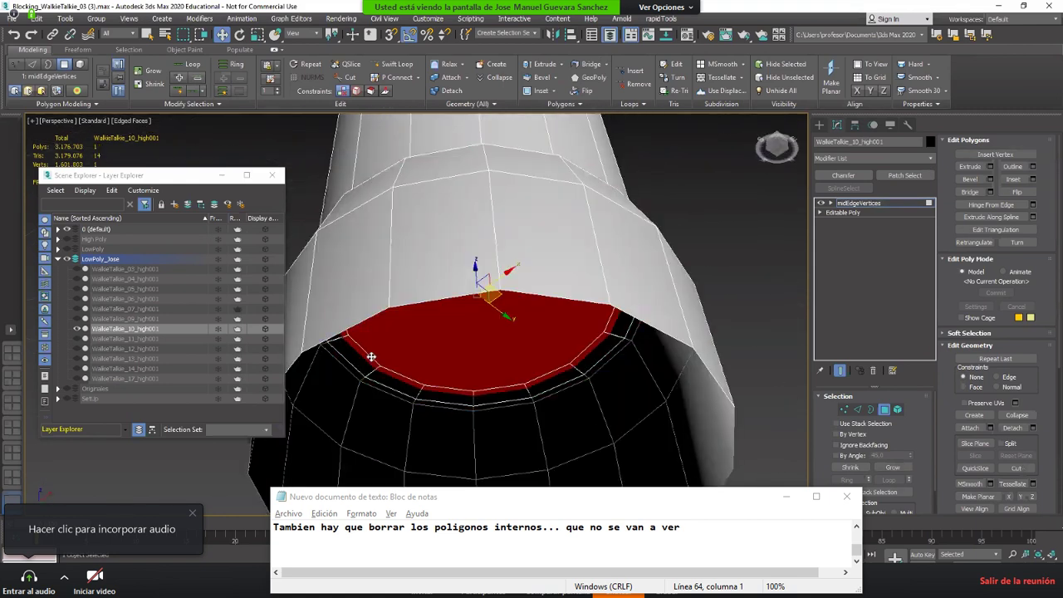
# Step: Select the antenna's shaft as an element and try moving it away from the base ring
pyautogui.scroll(-5, 370, 357)
pyautogui.keyDown('alt'); pyautogui.moveTo(374, 410); pyautogui.dragTo(523, 425, button='middle'); pyautogui.keyUp('alt')
pyautogui.click(523, 425)
pyautogui.scroll(5, 408, 348)
pyautogui.keyDown('alt'); pyautogui.moveTo(469, 318); pyautogui.dragTo(487, 339, button='middle'); pyautogui.keyUp('alt')
pyautogui.scroll(-4, 486, 339)
pyautogui.keyDown('alt'); pyautogui.moveTo(510, 393); pyautogui.dragTo(519, 218, button='middle'); pyautogui.keyUp('alt')
pyautogui.press('5')
pyautogui.click(505, 301)
pyautogui.scroll(-3, 514, 202)
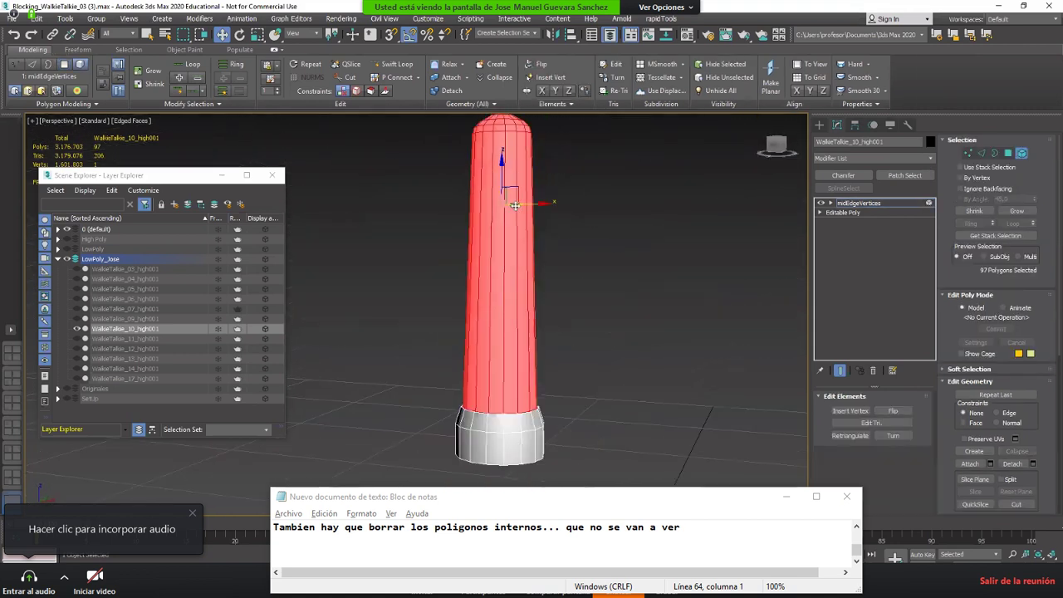
pyautogui.moveTo(514, 183)
pyautogui.mouseDown()
pyautogui.moveTo(559, 181)
pyautogui.moveTo(540, 245)
pyautogui.moveTo(490, 208)
pyautogui.moveTo(531, 257)
pyautogui.moveTo(578, 235)
pyautogui.moveTo(619, 262)
pyautogui.moveTo(543, 213)
pyautogui.moveTo(520, 184)
pyautogui.mouseUp()
pyautogui.press('Return')
pyautogui.moveTo(615, 165); pyautogui.dragTo(628, 214)
# Step: Undo the shaft move and start a new Notepad line with "Si esta const"
pyautogui.write('Si')
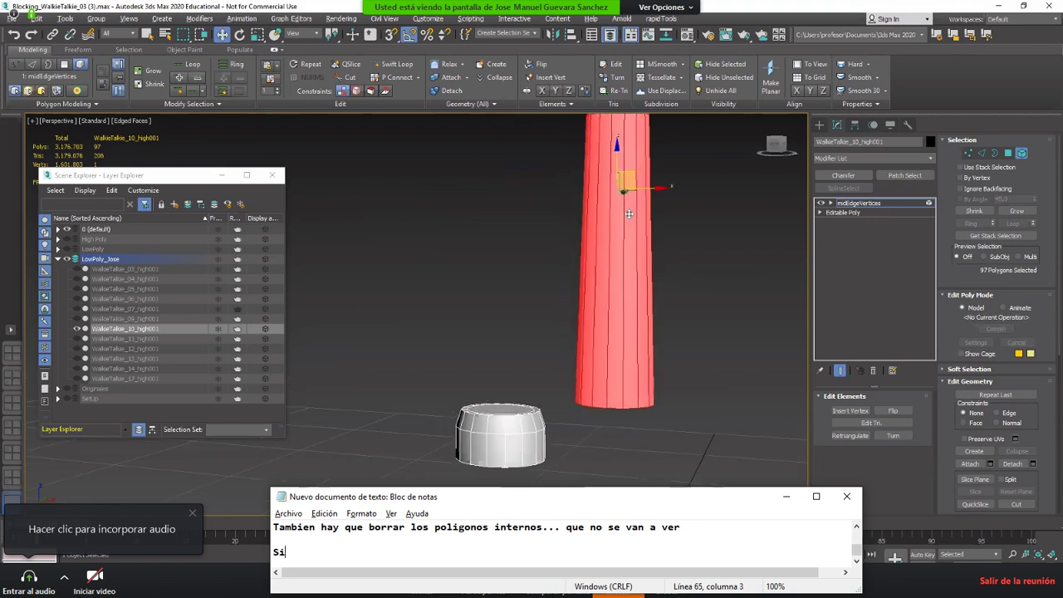
pyautogui.keyDown('alt'); pyautogui.moveTo(628, 214); pyautogui.dragTo(601, 296, button='middle'); pyautogui.keyUp('alt')
pyautogui.write('es')
pyautogui.hotkey('ctrl', 'z')
pyautogui.keyDown('alt'); pyautogui.moveTo(551, 340); pyautogui.dragTo(564, 408, button='middle'); pyautogui.keyUp('alt')
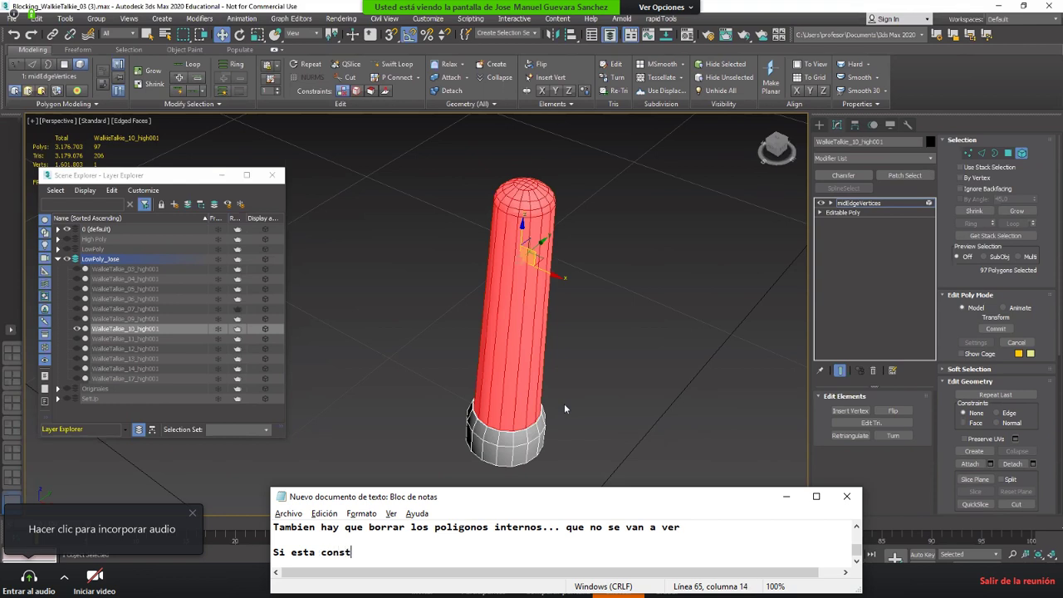
# Step: Complete the Notepad line as "Si esta construido en dos piezas... en el low poly nos interesa tenerlo en una sola pieza..."
pyautogui.write('s piezas..')
pyautogui.scroll(15, 507, 466)
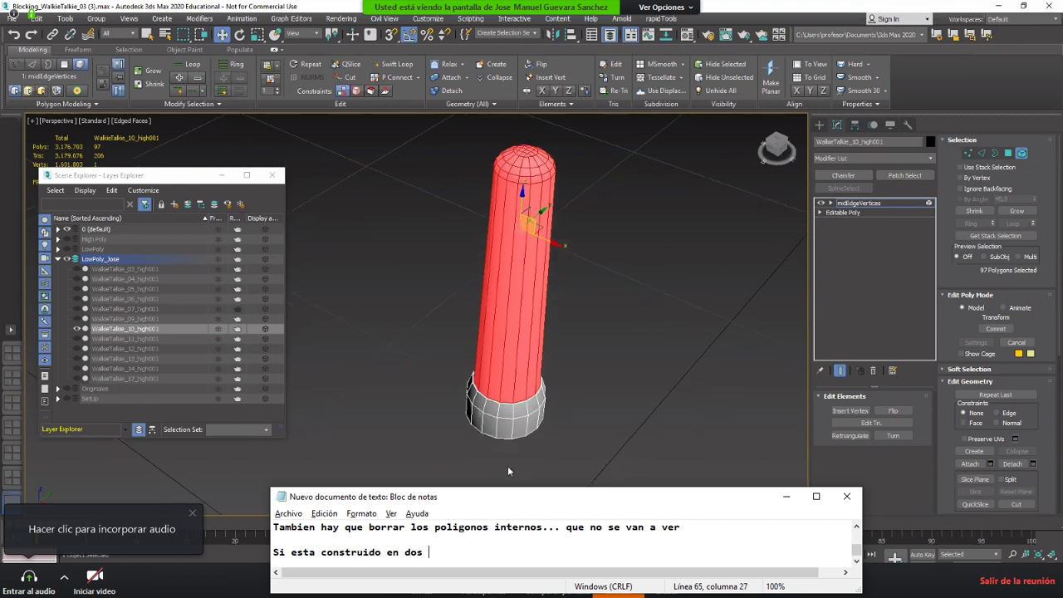
pyautogui.scroll(-10, 518, 350)
pyautogui.write('. en ')
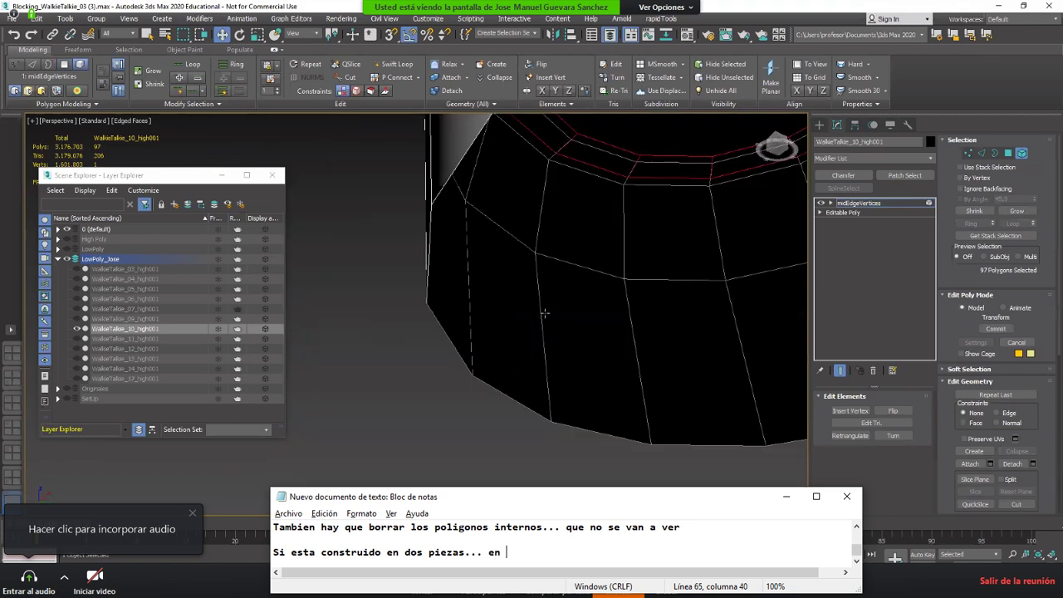
pyautogui.write('el low poly ')
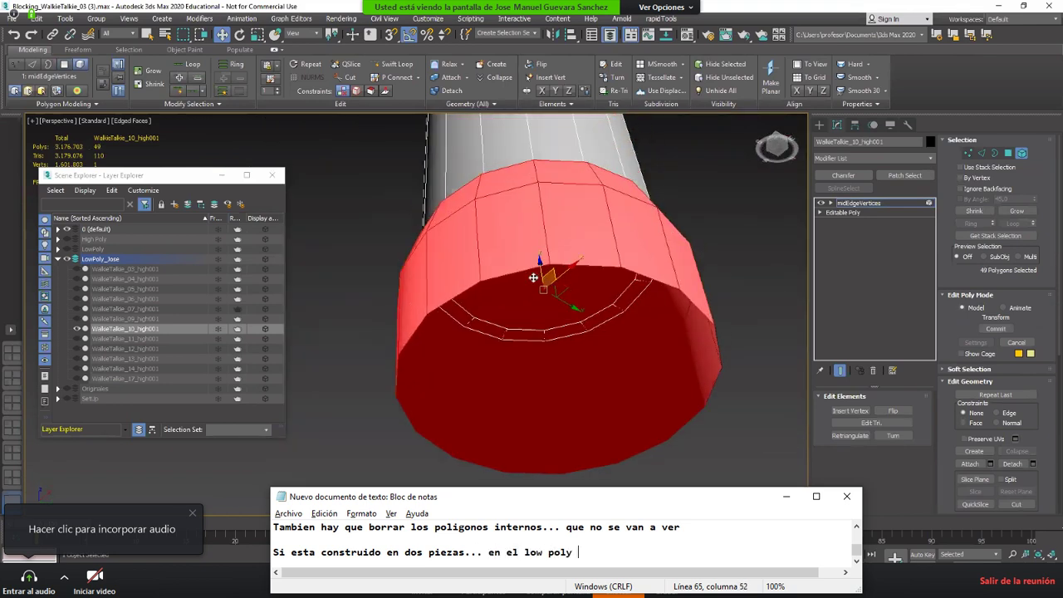
pyautogui.write('nos interesa')
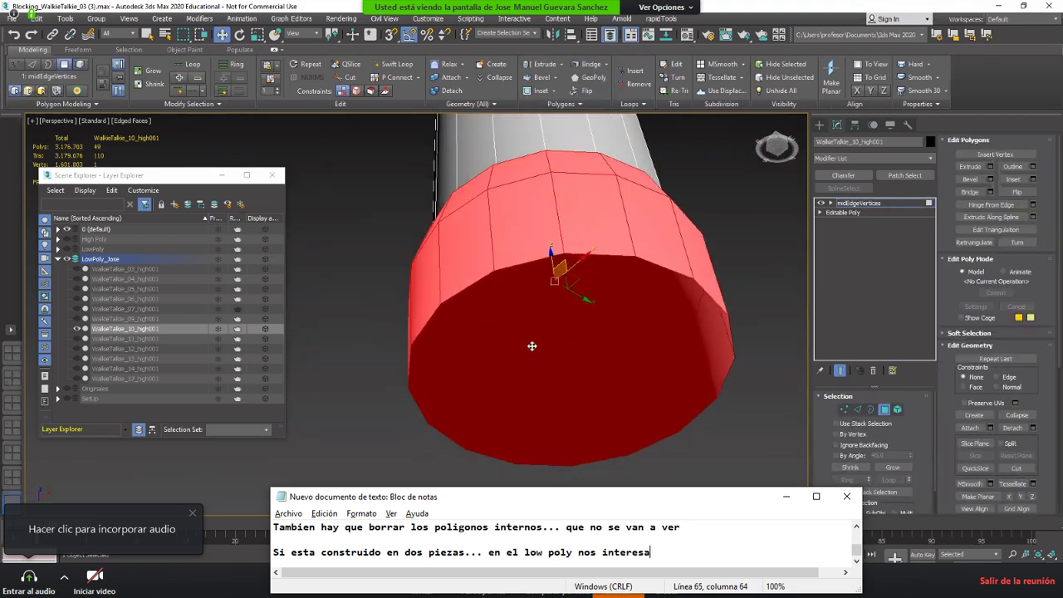
pyautogui.write(' tenerlo en uan')
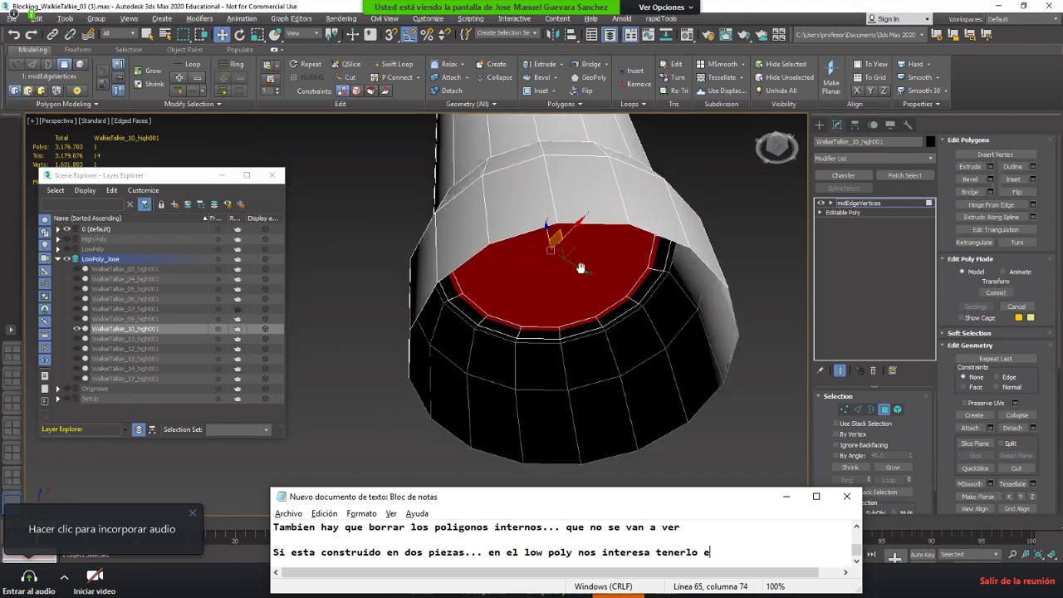
pyautogui.press('BackSpace')
pyautogui.press('BackSpace')
pyautogui.write('na ')
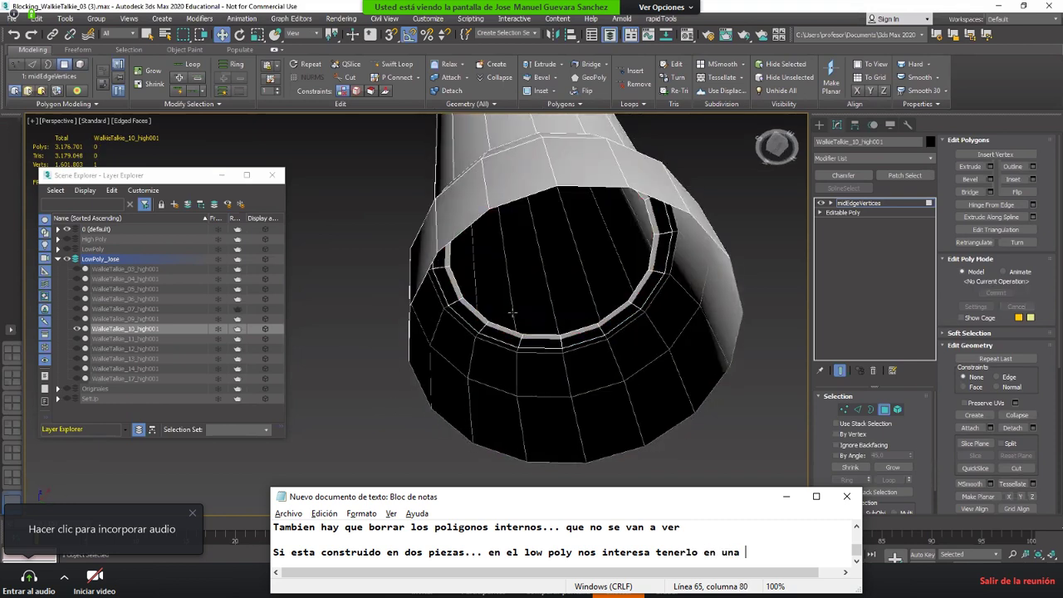
pyautogui.write('sola pieza.')
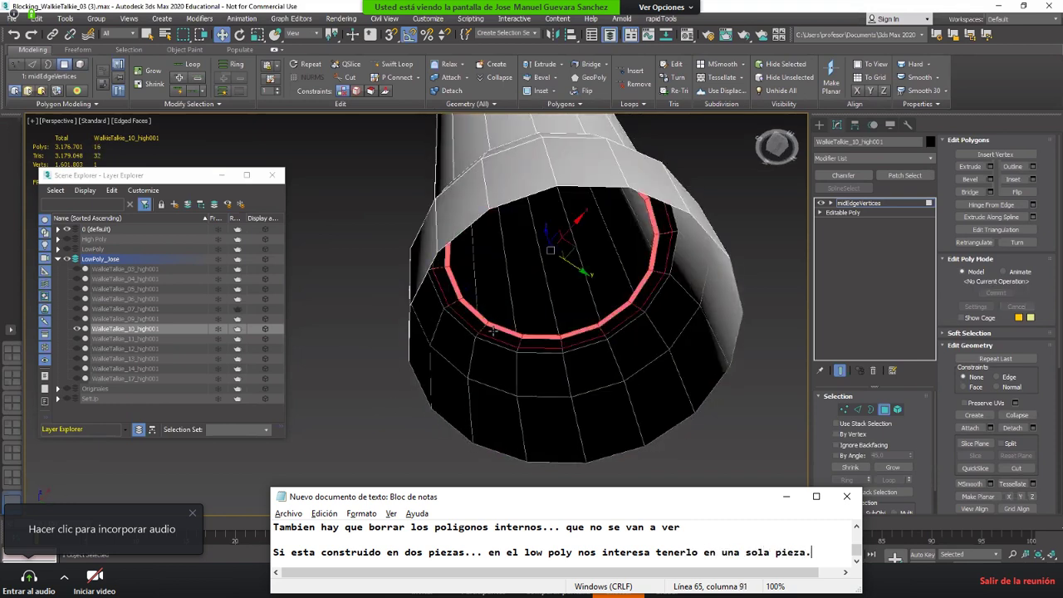
pyautogui.write('..')
# Step: Add the Notepad line "y limpiar los poligonos internos.." below the sentence about the two pieces
pyautogui.press('Return')
pyautogui.write('y li')
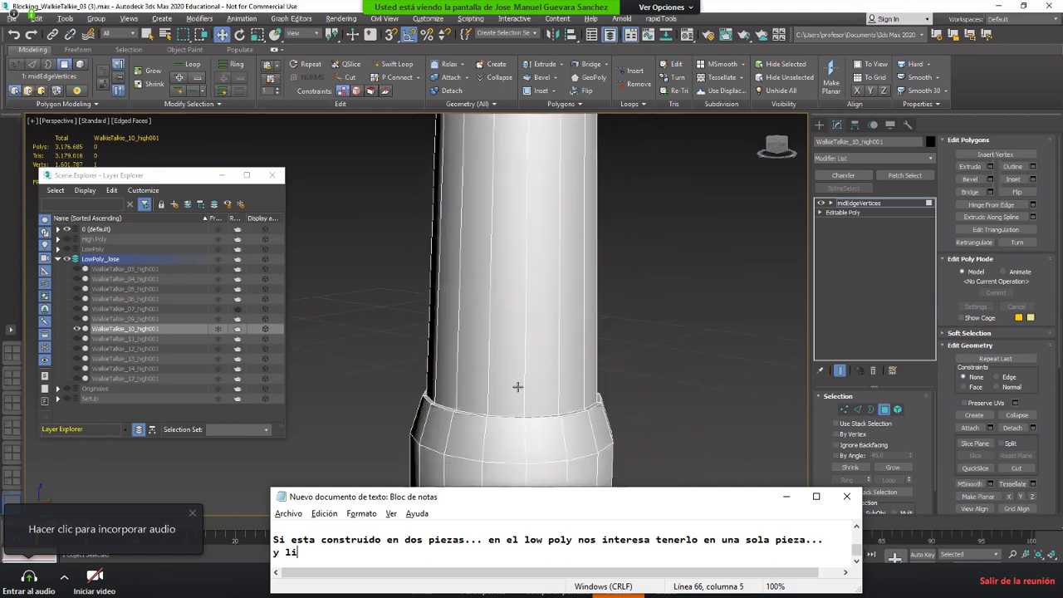
pyautogui.write('mpiar los pol')
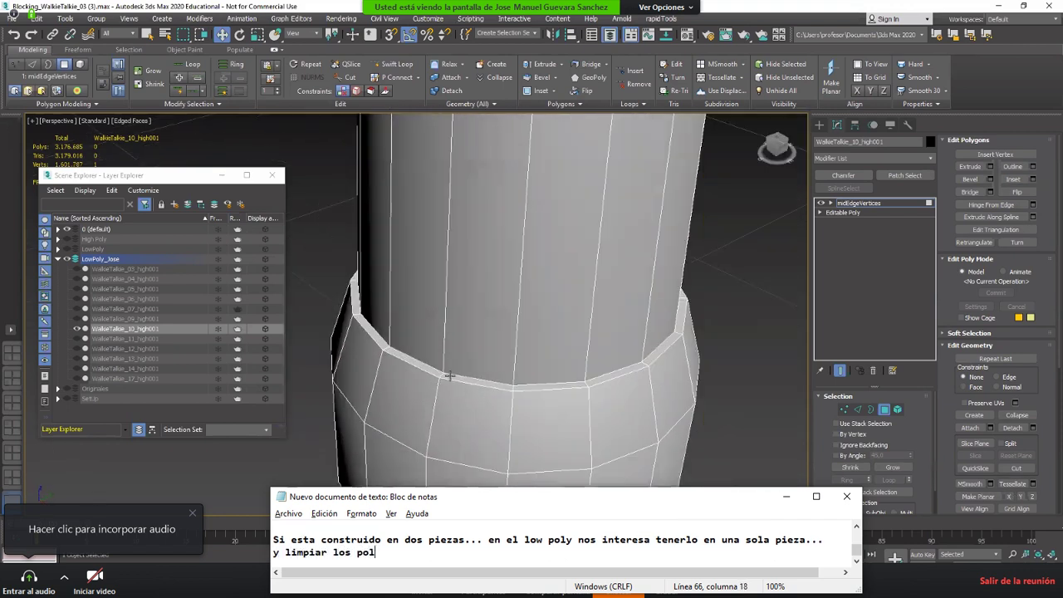
pyautogui.write('igonos interno')
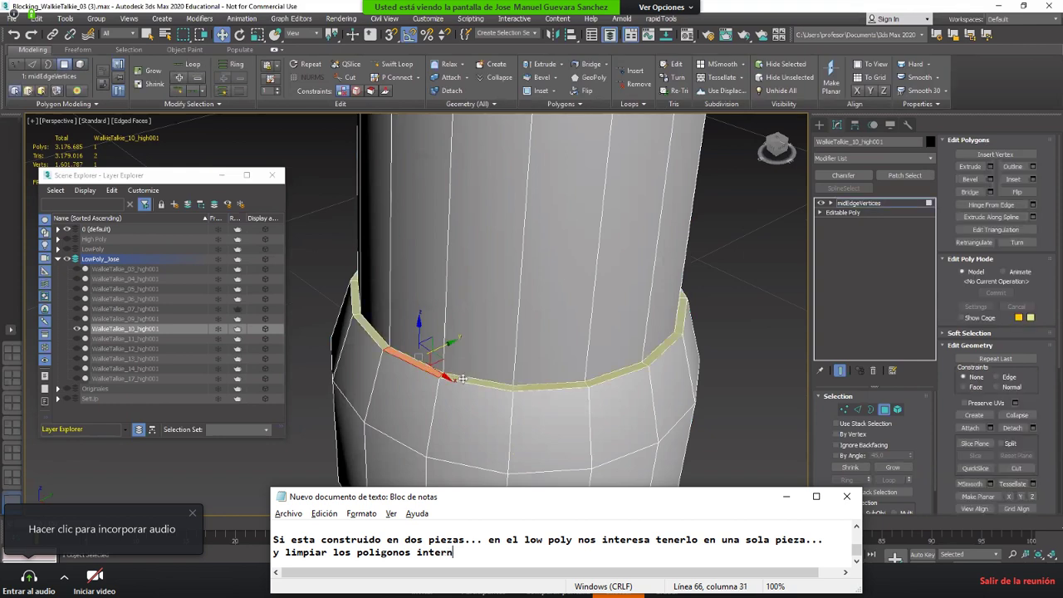
pyautogui.write('s...')
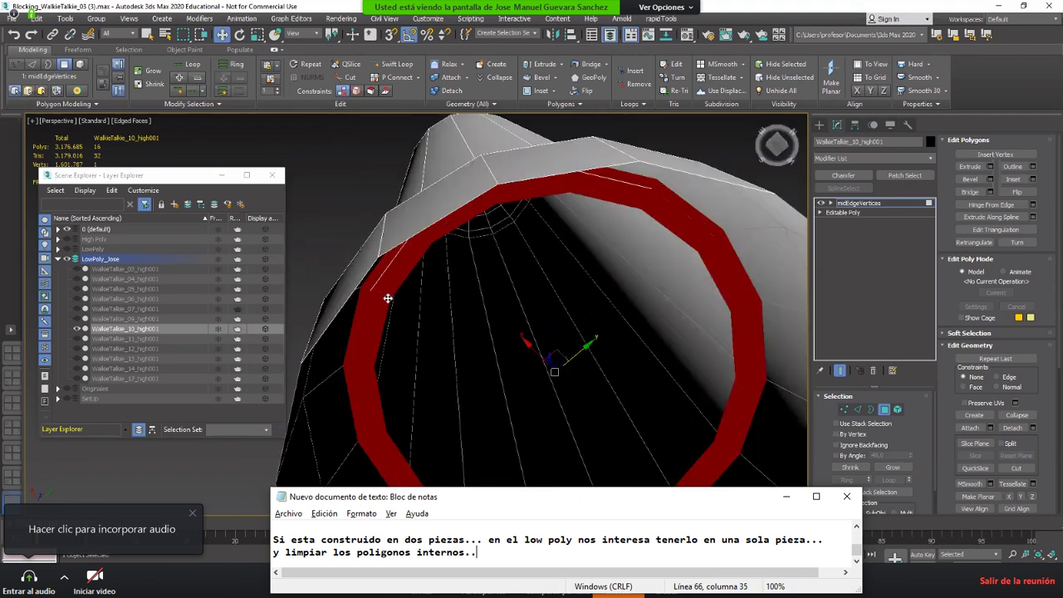
# Step: Delete the ring of polygons joining the antenna's shaft to its base collar, checking it in wireframe and shaded display
pyautogui.write('1')
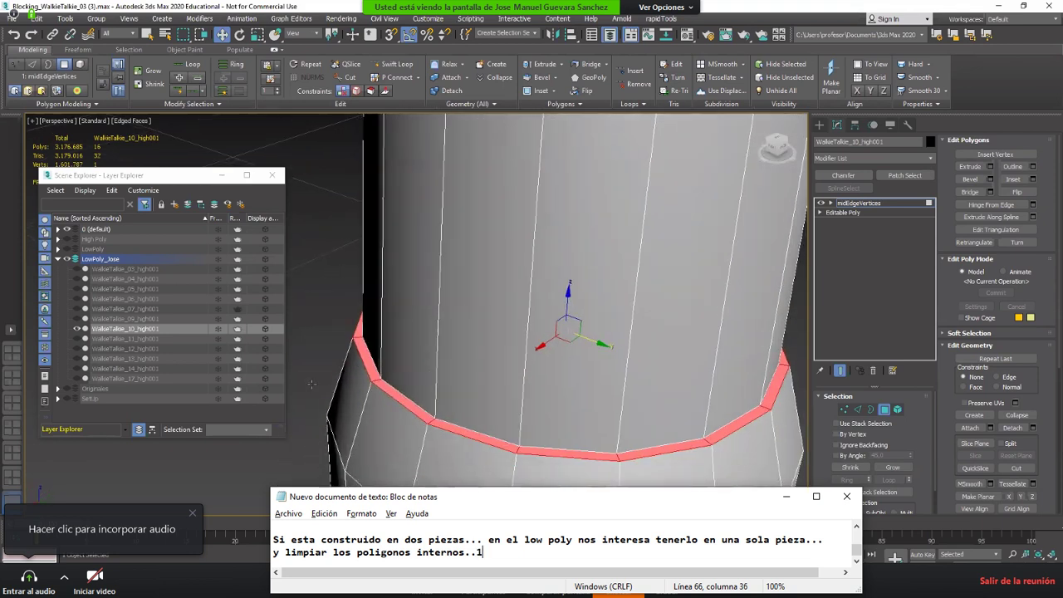
pyautogui.scroll(3, 395, 366)
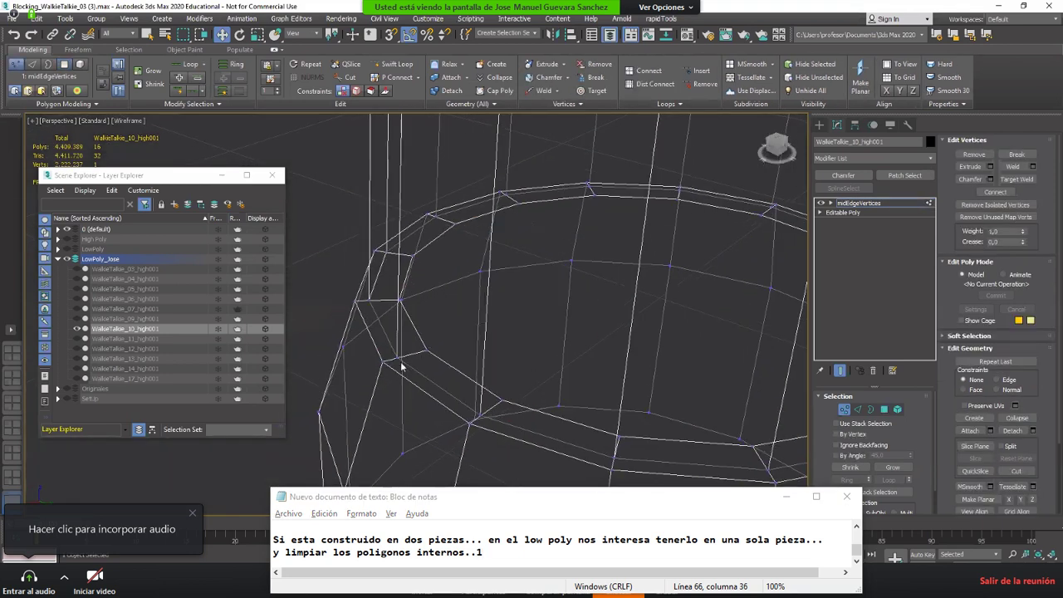
pyautogui.press('Delete')
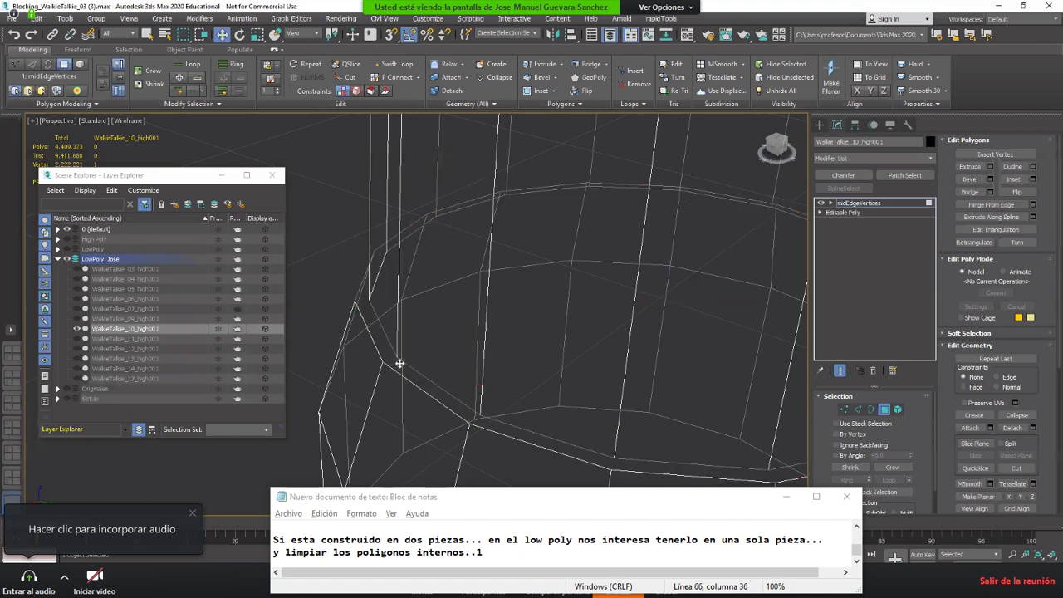
pyautogui.press('F3')
pyautogui.scroll(-2, 470, 369)
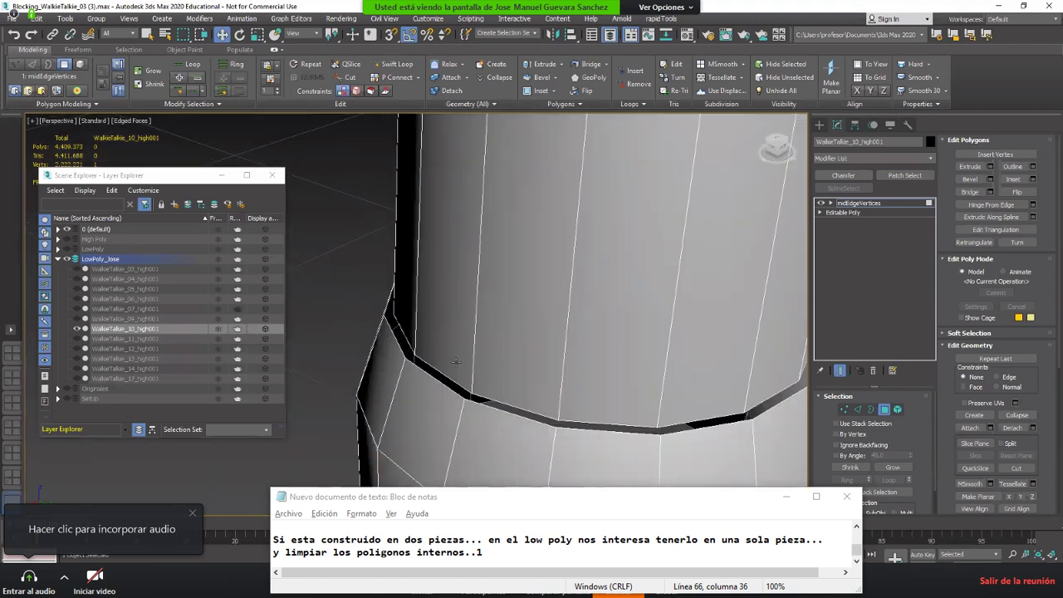
# Step: Try bridging the two complete open edge loops between the antenna's shaft and base collar
pyautogui.keyDown('alt'); pyautogui.moveTo(470, 370); pyautogui.dragTo(421, 341, button='middle'); pyautogui.keyUp('alt')
pyautogui.press('3')
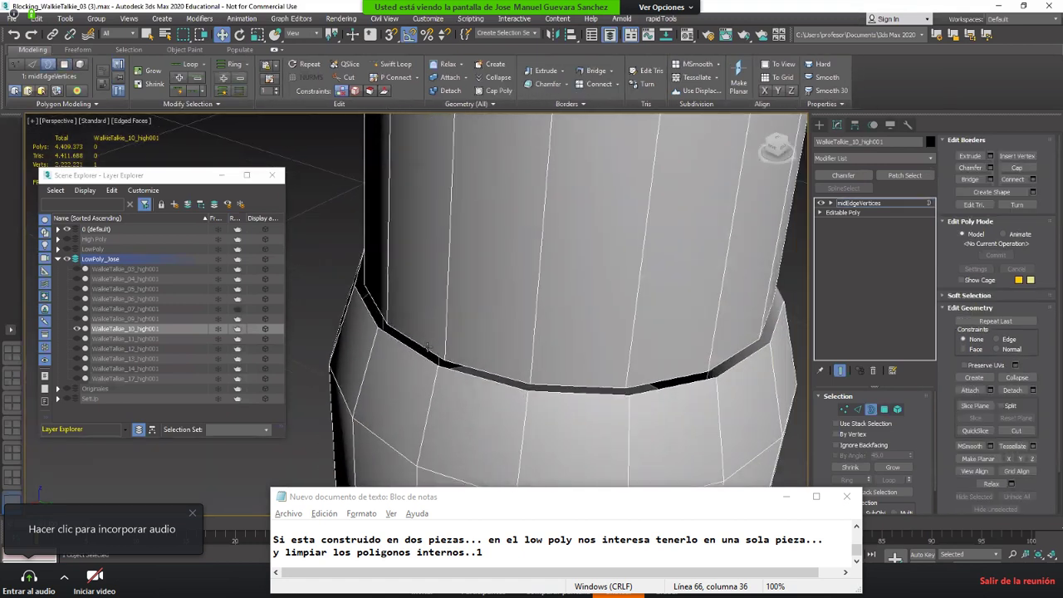
pyautogui.press('2')
pyautogui.doubleClick(419, 355)
pyautogui.keyDown('ctrl'); pyautogui.doubleClick(426, 359); pyautogui.keyUp('ctrl')
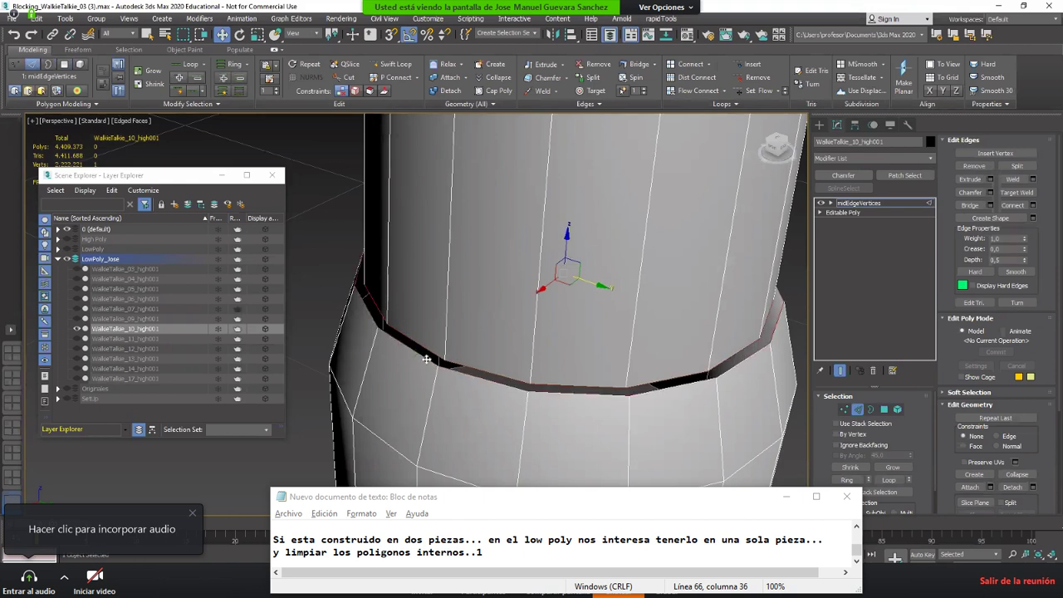
pyautogui.click(970, 206)
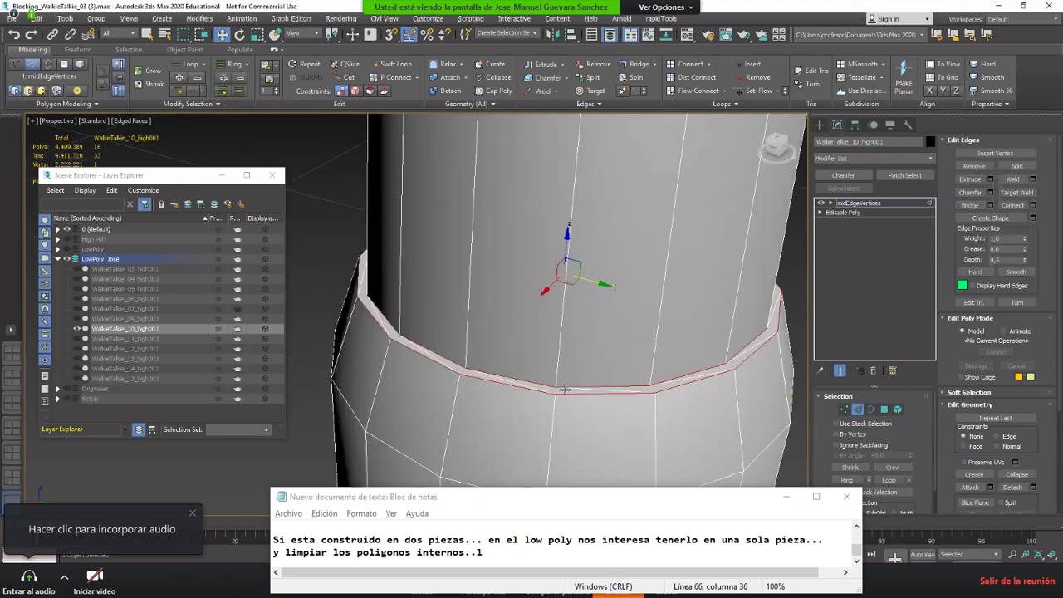
pyautogui.keyDown('alt'); pyautogui.moveTo(567, 401); pyautogui.dragTo(512, 366, button='middle'); pyautogui.keyUp('alt')
pyautogui.scroll(2, 512, 365)
pyautogui.scroll(-2, 437, 386)
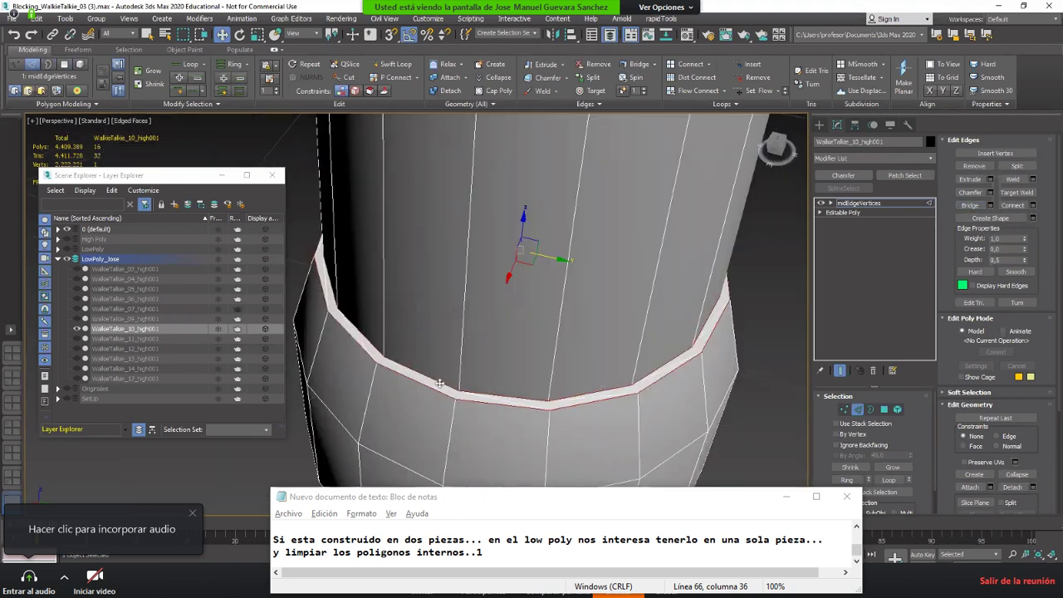
pyautogui.scroll(1, 436, 388)
pyautogui.keyDown('alt'); pyautogui.moveTo(435, 390); pyautogui.dragTo(509, 351, button='middle'); pyautogui.keyUp('alt')
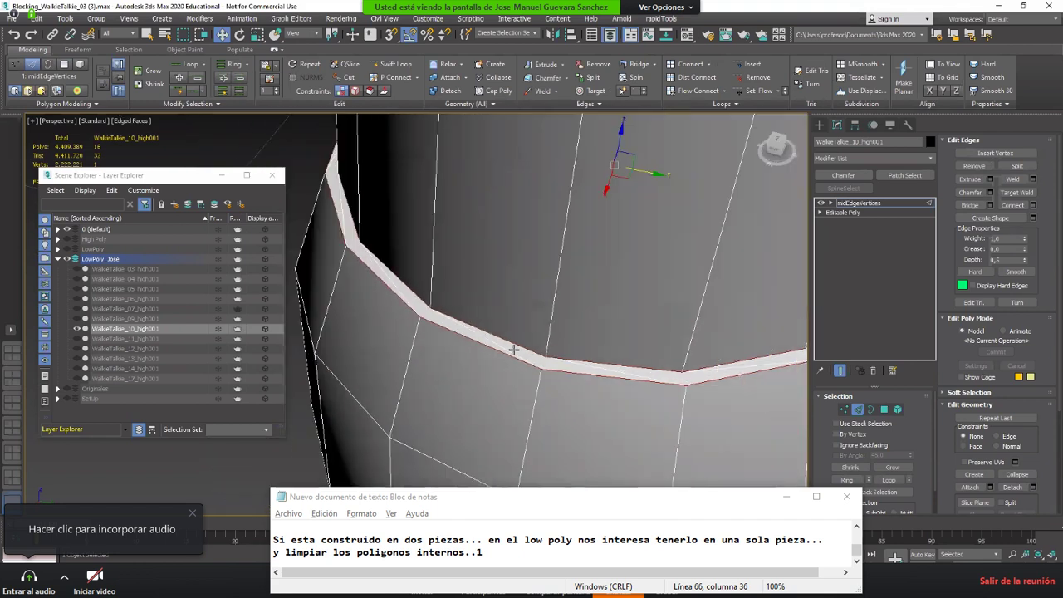
# Step: Undo the full bridge and bridge only one pair of facing edges across the gap between shaft and collar
pyautogui.click(500, 345)
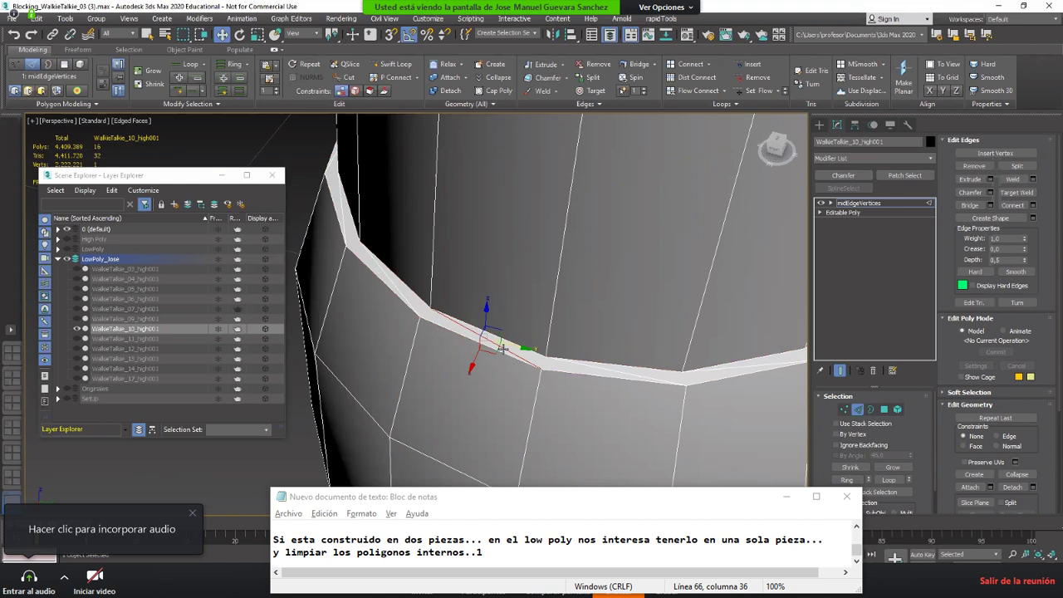
pyautogui.doubleClick(491, 342)
pyautogui.click(490, 330)
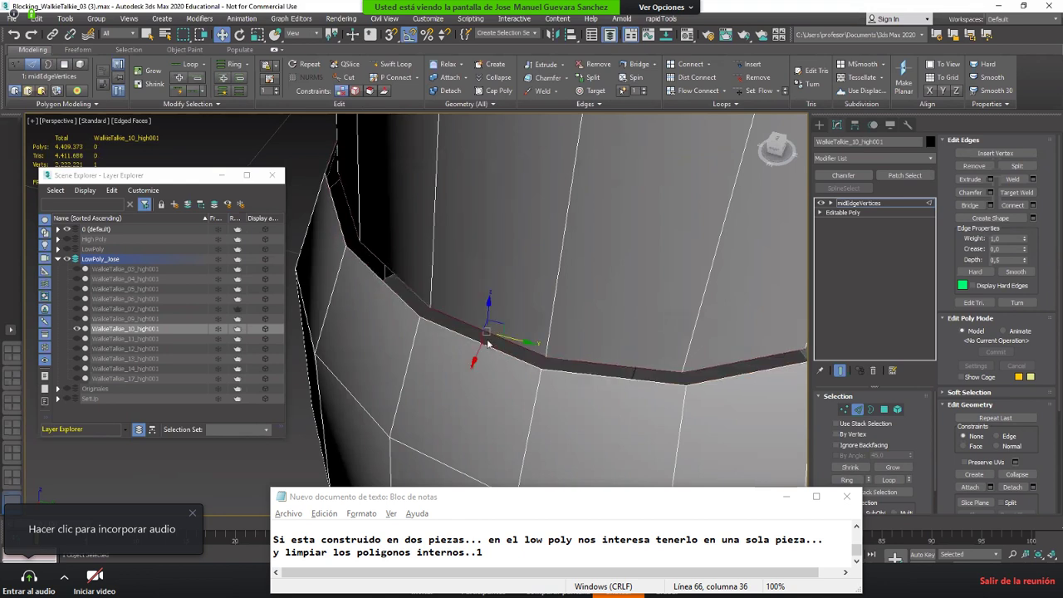
pyautogui.click(970, 206)
# Step: Select the open edge loops on both sides of the gap and bridge the rest of the ring
pyautogui.moveTo(573, 300); pyautogui.dragTo(539, 289, button='middle')
pyautogui.doubleClick(554, 358)
pyautogui.keyDown('ctrl'); pyautogui.doubleClick(549, 365); pyautogui.keyUp('ctrl')
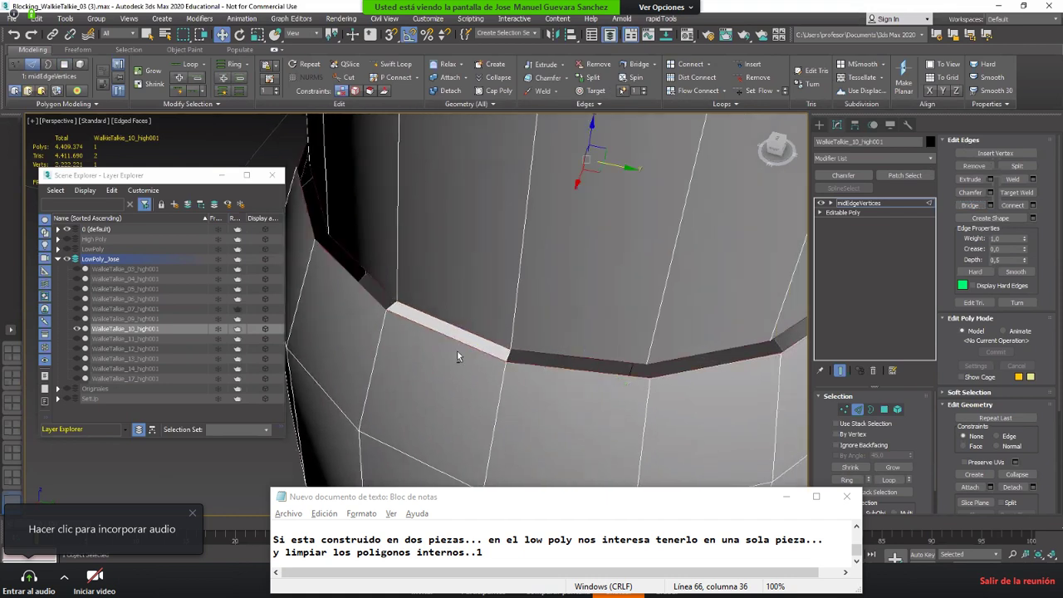
pyautogui.keyDown('alt'); pyautogui.moveTo(474, 360); pyautogui.dragTo(503, 326, button='middle'); pyautogui.keyUp('alt')
pyautogui.click(990, 217)
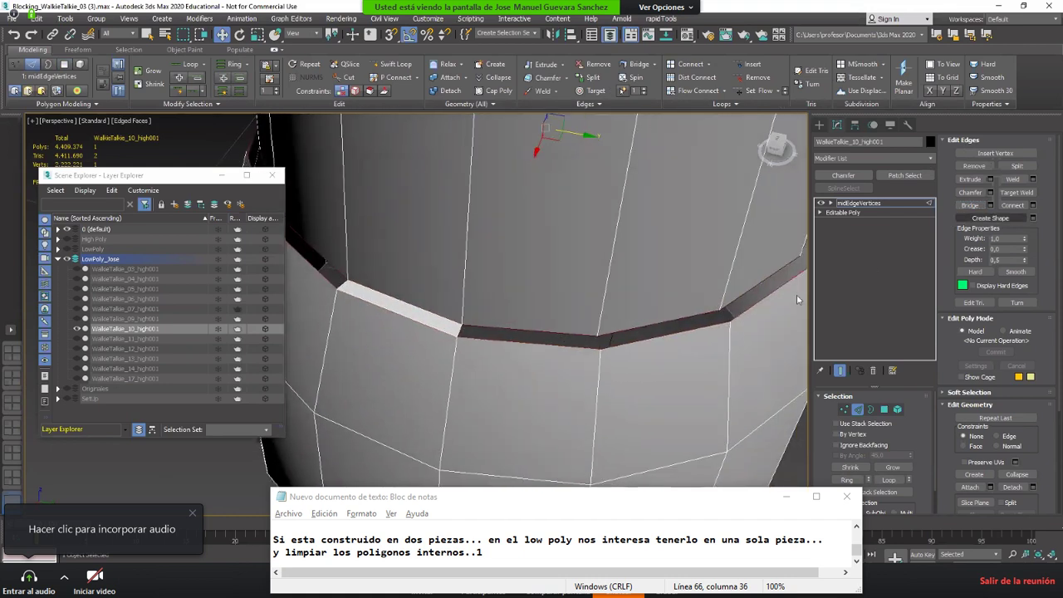
pyautogui.click(982, 204)
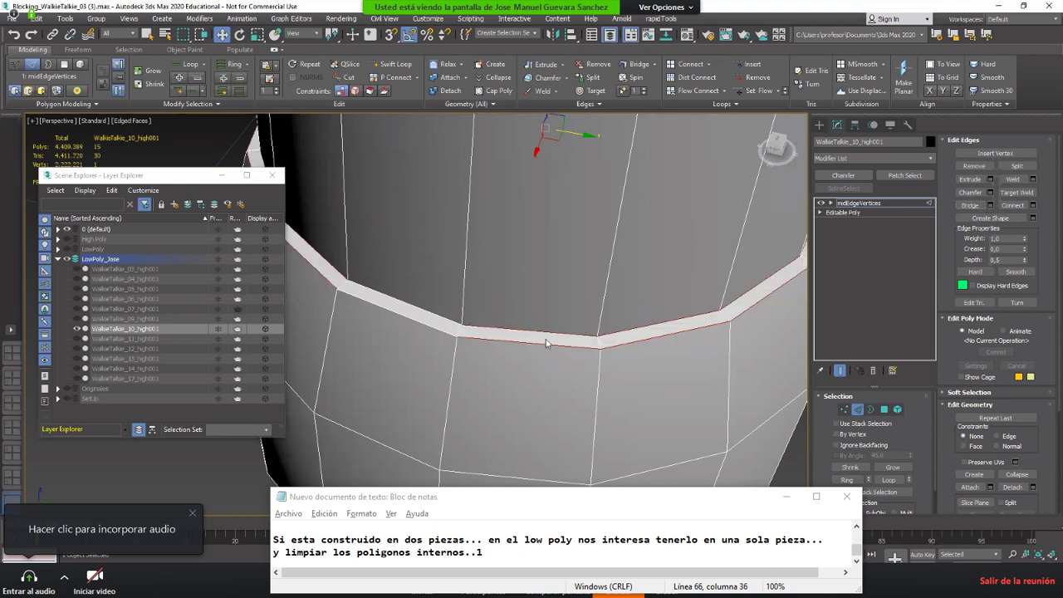
# Step: Go to the antenna's rounded tip and select the polygons across its upper part
pyautogui.scroll(-4, 546, 343)
pyautogui.press('2')
pyautogui.keyDown('alt'); pyautogui.moveTo(543, 354); pyautogui.dragTo(537, 323, button='middle'); pyautogui.keyUp('alt')
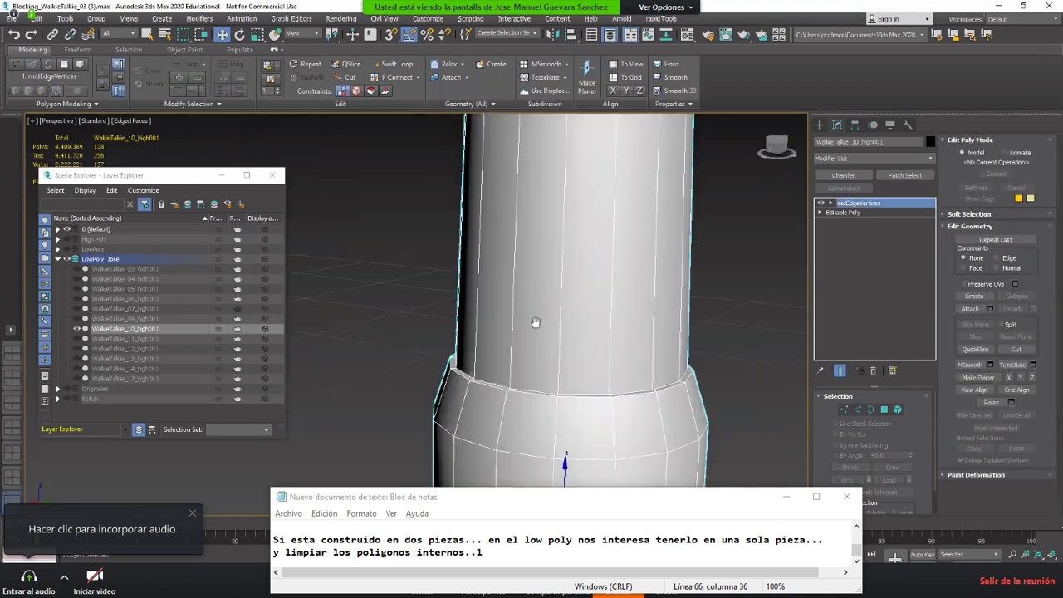
pyautogui.scroll(-2, 547, 349)
pyautogui.scroll(-5, 563, 355)
pyautogui.scroll(5, 527, 346)
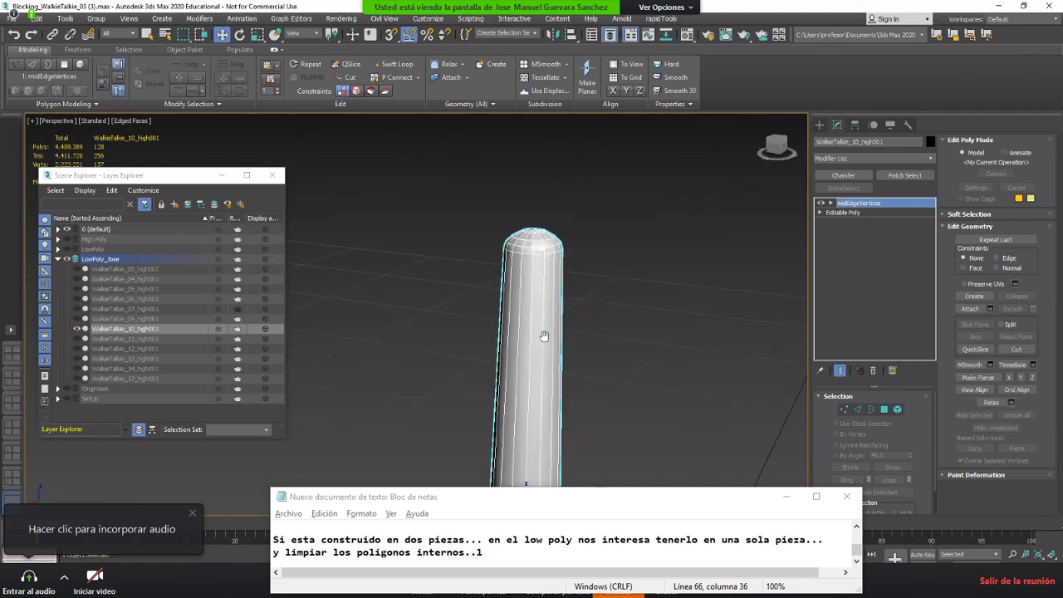
pyautogui.scroll(4, 528, 346)
pyautogui.press('1')
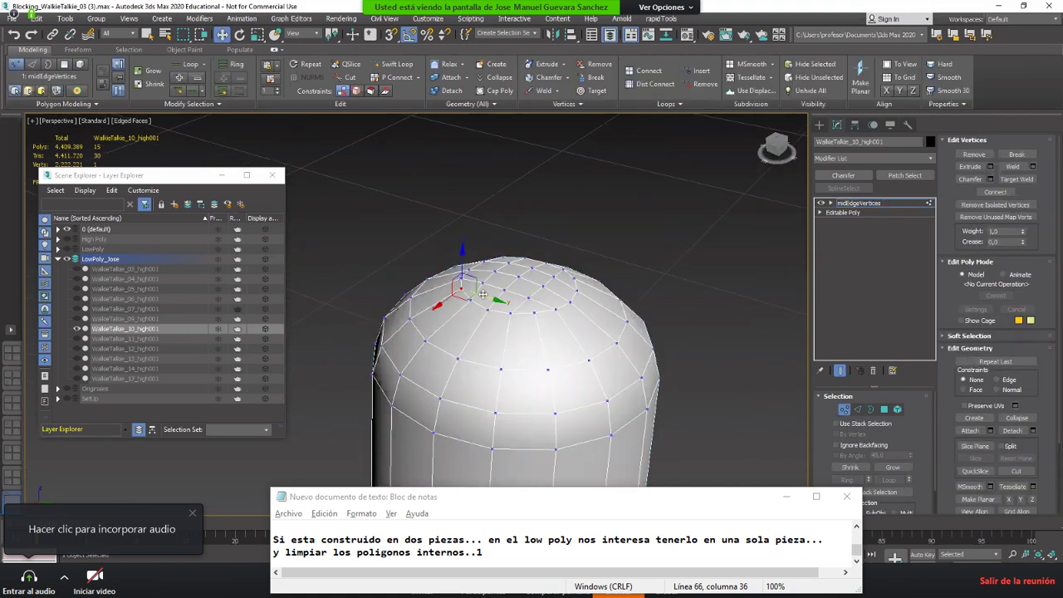
pyautogui.press('4')
pyautogui.scroll(-5, 471, 257)
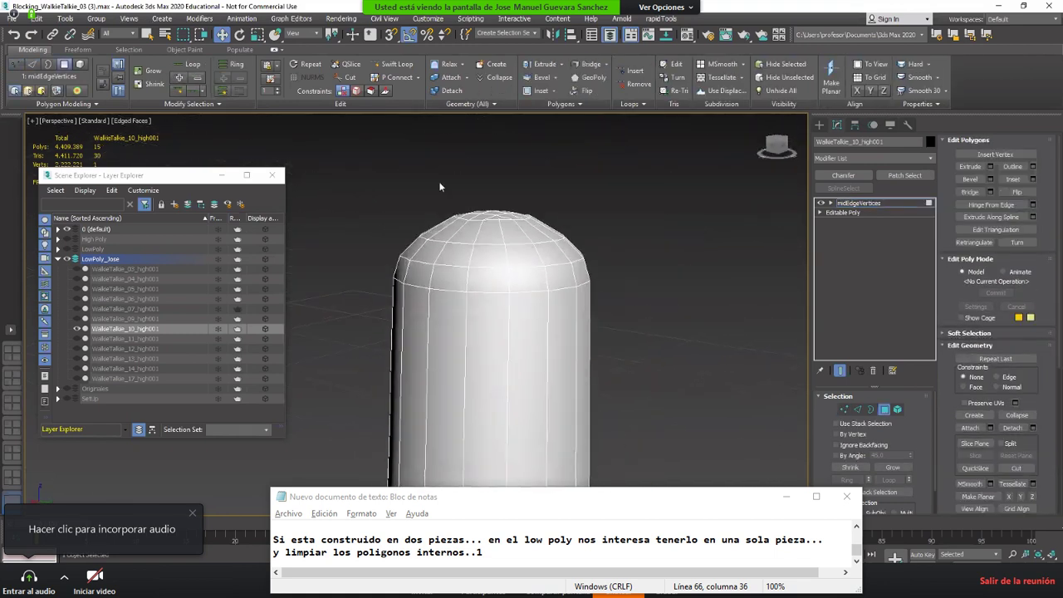
pyautogui.moveTo(415, 161); pyautogui.dragTo(526, 225)
# Step: Move the Scene Explorer lower and reselect only the upper cap polygons of the antenna's tip
pyautogui.moveTo(155, 179); pyautogui.dragTo(155, 180)
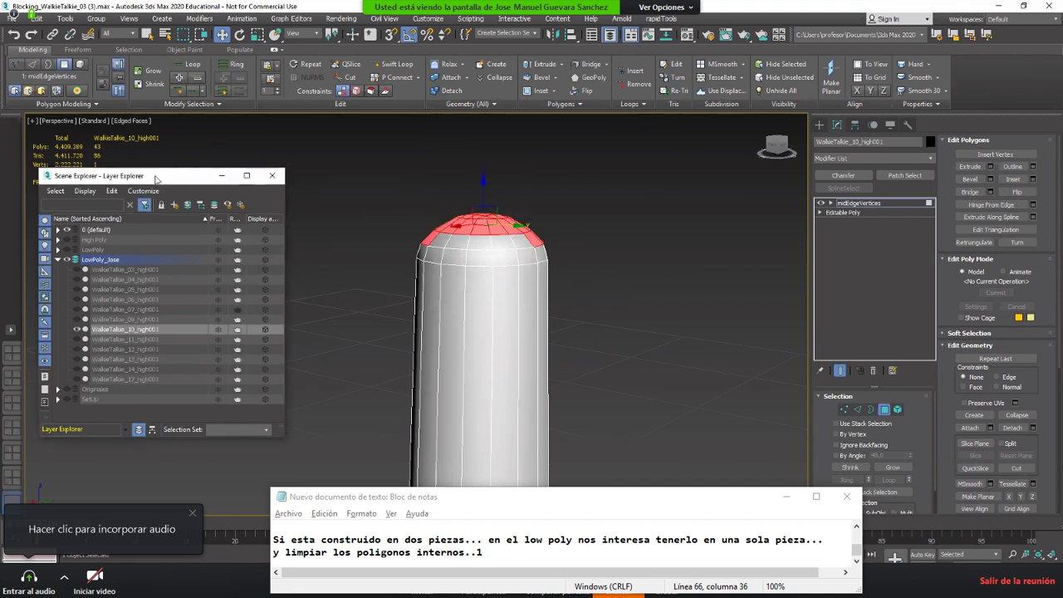
pyautogui.moveTo(156, 258); pyautogui.dragTo(157, 259)
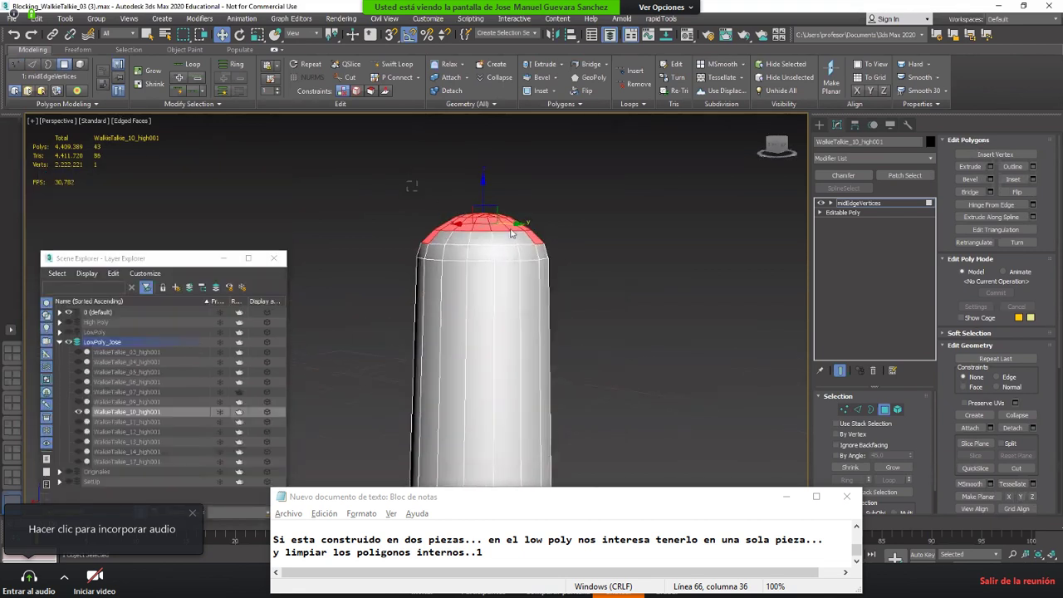
pyautogui.moveTo(548, 232); pyautogui.dragTo(548, 233)
pyautogui.keyDown('alt'); pyautogui.moveTo(536, 233); pyautogui.dragTo(410, 186, button='middle'); pyautogui.keyUp('alt')
pyautogui.moveTo(411, 186); pyautogui.dragTo(558, 229)
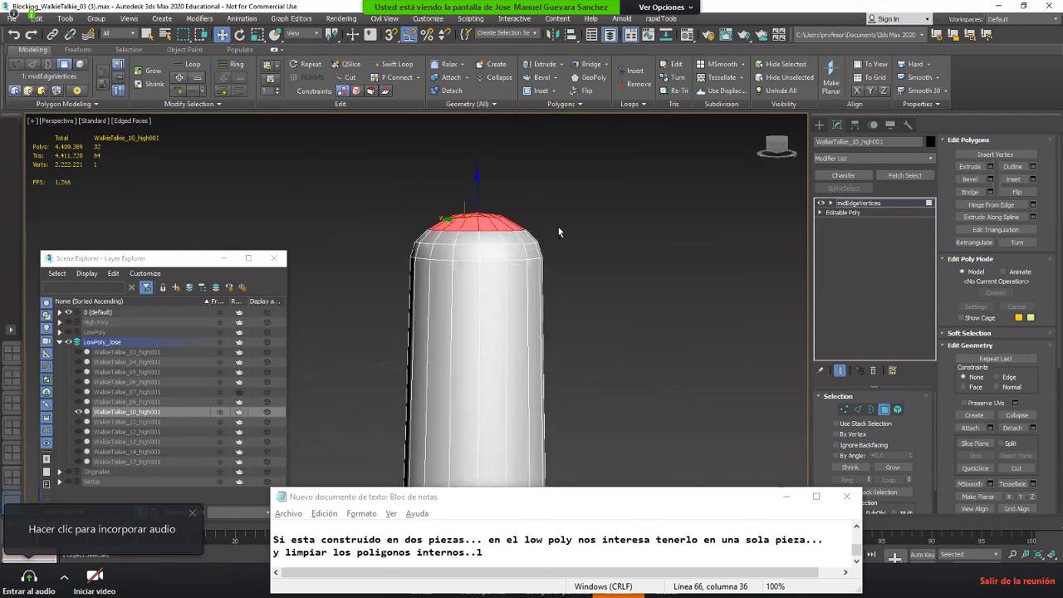
pyautogui.keyDown('alt'); pyautogui.moveTo(558, 228); pyautogui.dragTo(508, 280, button='middle'); pyautogui.keyUp('alt')
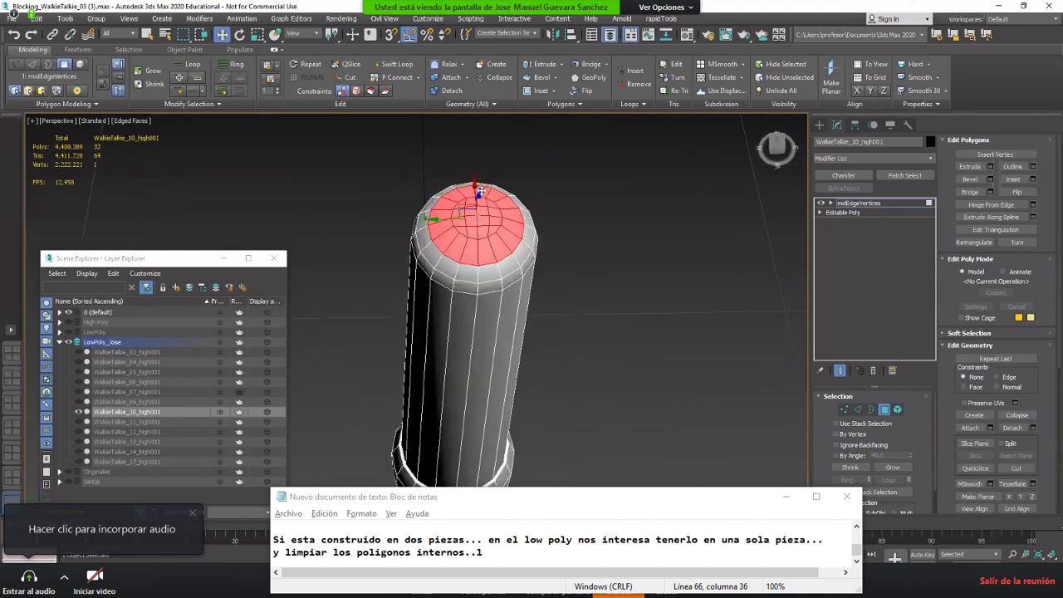
pyautogui.scroll(5, 480, 192)
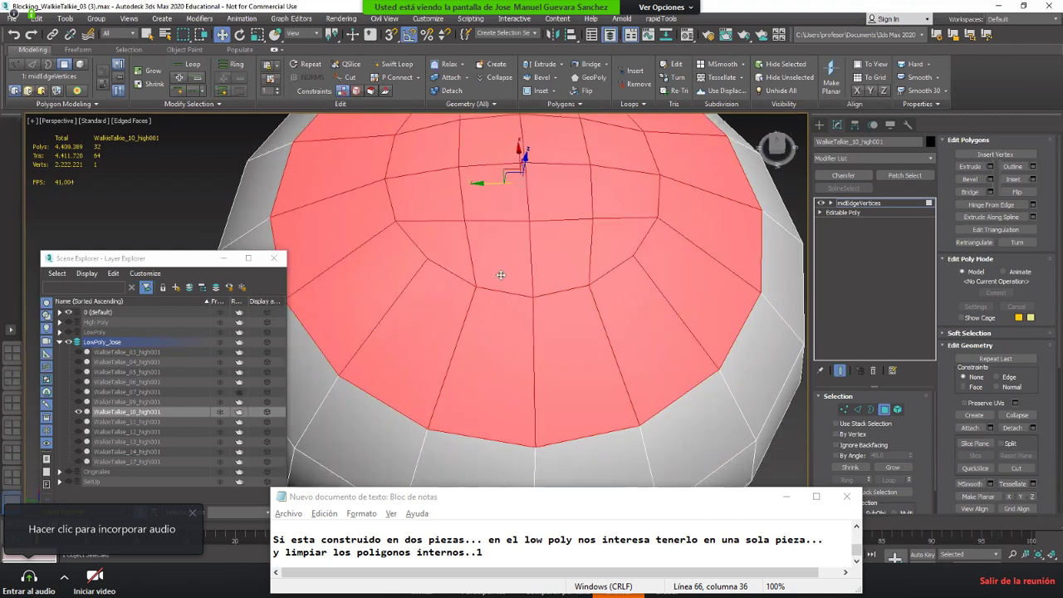
pyautogui.press('1')
pyautogui.scroll(-5, 503, 290)
pyautogui.press('4')
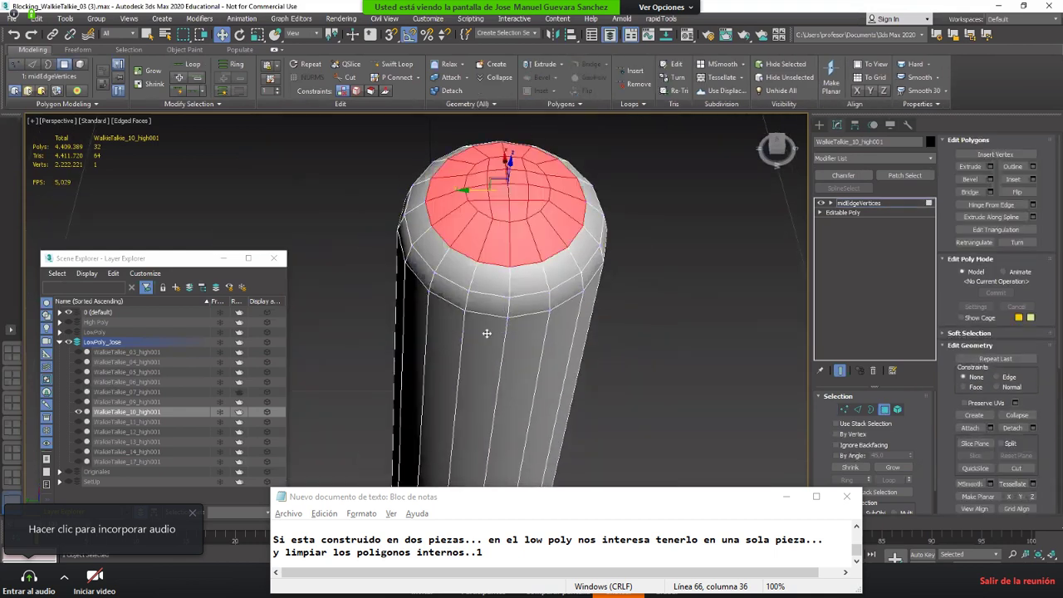
# Step: Select the ring of long shaft polygons, followed by the ring of polygons around the tip's central cap
pyautogui.click(487, 332)
pyautogui.keyDown('shift'); pyautogui.click(520, 337); pyautogui.keyUp('shift')
pyautogui.keyDown('alt'); pyautogui.moveTo(515, 337); pyautogui.dragTo(479, 179, button='middle'); pyautogui.keyUp('alt')
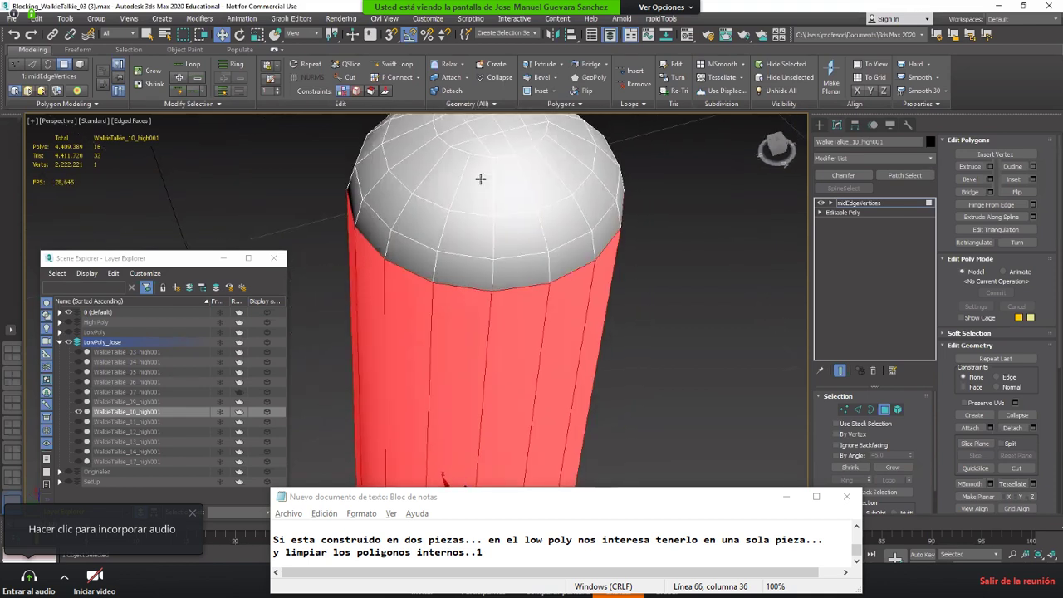
pyautogui.click(480, 178)
pyautogui.keyDown('shift'); pyautogui.click(441, 169); pyautogui.keyUp('shift')
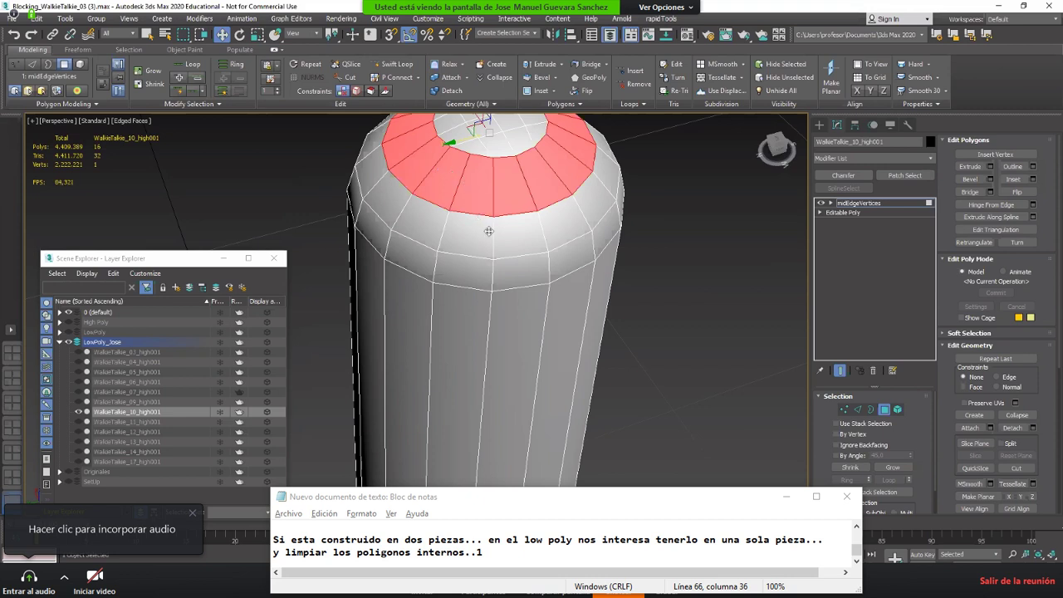
# Step: Collapse one edge of the inner ring on the antenna's tip and start a new Notepad paragraph with "Va a mostrar"
pyautogui.scroll(3, 488, 231)
pyautogui.press('2')
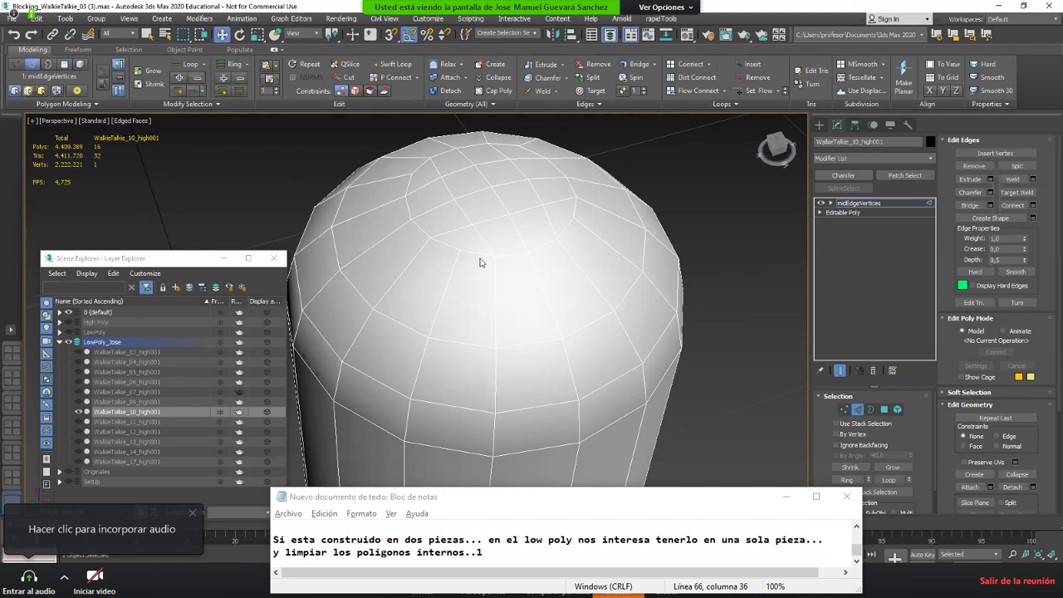
pyautogui.click(485, 254)
pyautogui.keyDown('alt'); pyautogui.moveTo(465, 237); pyautogui.dragTo(506, 267, button='middle'); pyautogui.keyUp('alt')
pyautogui.press('Return')
pyautogui.press('Return')
pyautogui.press('Return')
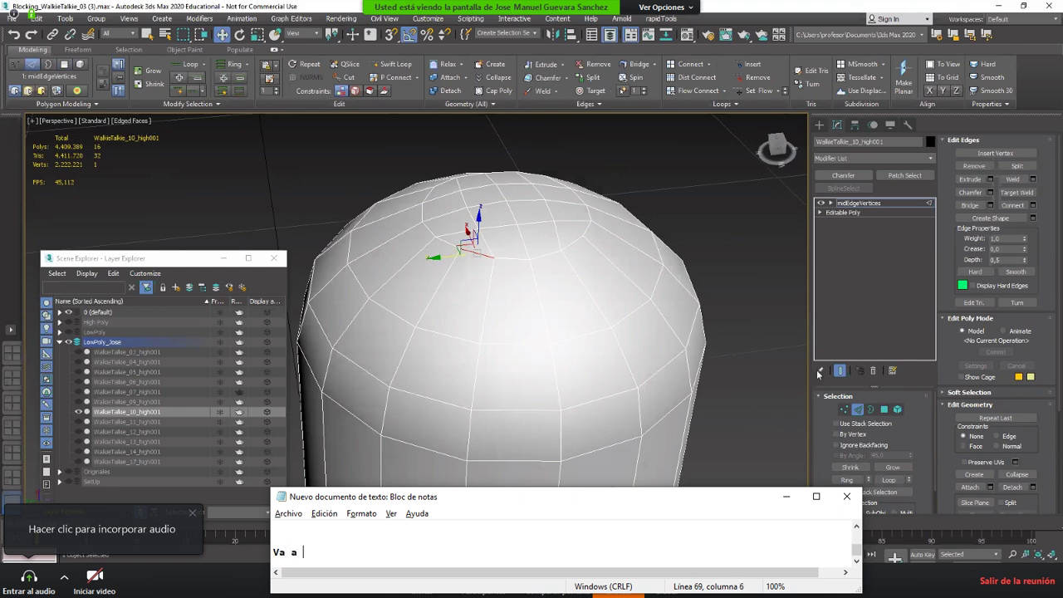
pyautogui.write('Va a mst')
pyautogui.write('ostrar')
pyautogui.moveTo(986, 498); pyautogui.dragTo(989, 448)
pyautogui.click(1016, 426)
# Step: Collapse further edges around the tip's inner ring and continue the Notepad line with "dos metodos de reducir geometria en"
pyautogui.moveTo(534, 283)
pyautogui.keyDown('alt'); pyautogui.mouseDown(button='middle')
pyautogui.moveTo(536, 318)
pyautogui.moveTo(518, 299)
pyautogui.moveTo(527, 292)
pyautogui.mouseUp(button='middle'); pyautogui.keyUp('alt')
pyautogui.write('dos metodos d')
pyautogui.click(522, 303)
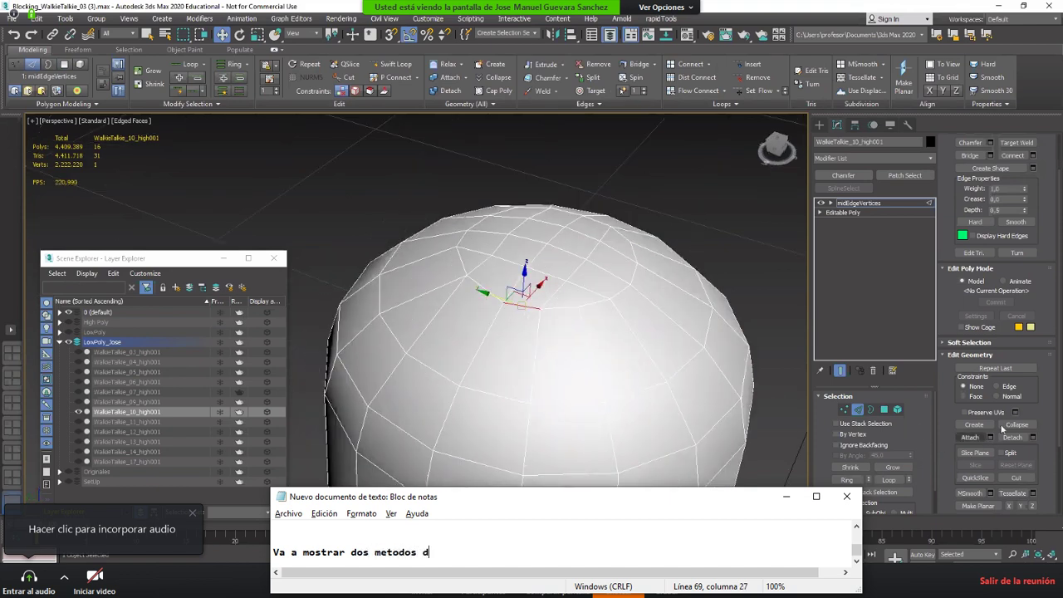
pyautogui.write('e reducir')
pyautogui.click(473, 370)
pyautogui.keyDown('alt'); pyautogui.moveTo(473, 370); pyautogui.dragTo(581, 289, button='middle'); pyautogui.keyUp('alt')
pyautogui.click(570, 265)
pyautogui.write('veometria en')
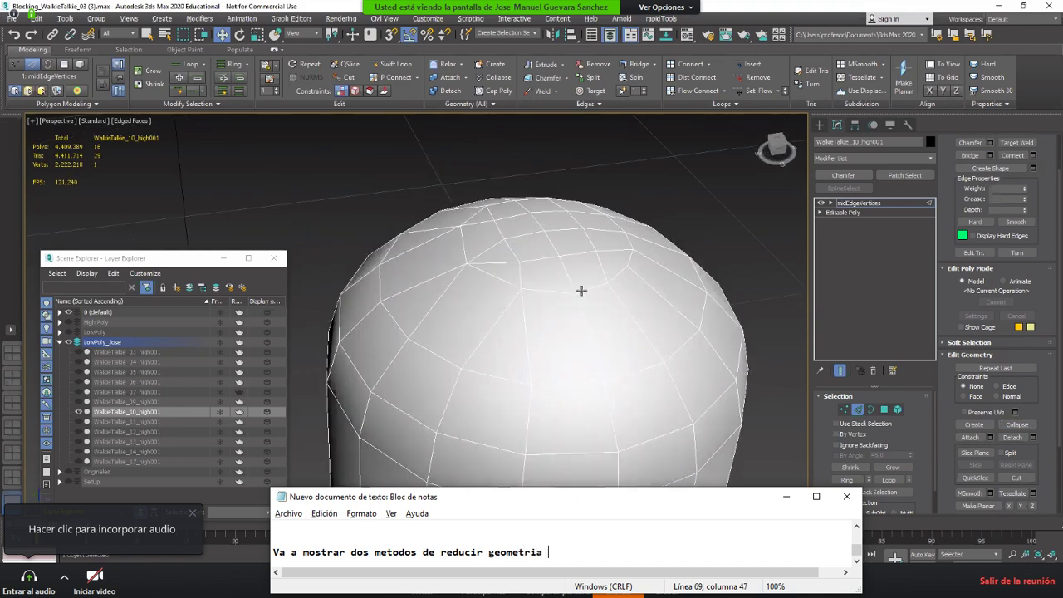
# Step: Collapse more edges around the tip's inner ring and continue the Notepad line with "zonas redondas.... una de ellas"
pyautogui.click(583, 290)
pyautogui.click(1008, 425)
pyautogui.keyDown('alt'); pyautogui.moveTo(643, 321); pyautogui.dragTo(529, 328, button='middle'); pyautogui.keyUp('alt')
pyautogui.write('nas r')
pyautogui.scroll(3, 526, 315)
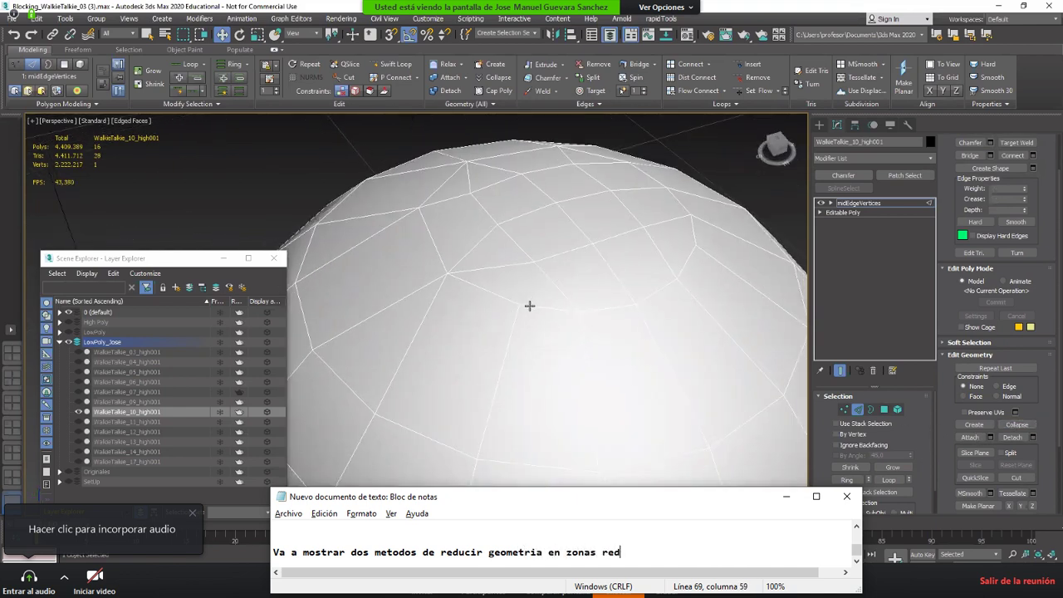
pyautogui.click(529, 306)
pyautogui.write('ondas.... una d')
pyautogui.click(1019, 424)
pyautogui.keyDown('alt'); pyautogui.moveTo(441, 318); pyautogui.dragTo(573, 278, button='middle'); pyautogui.keyUp('alt')
pyautogui.write('e')
pyautogui.click(596, 258)
pyautogui.write('ellas ')
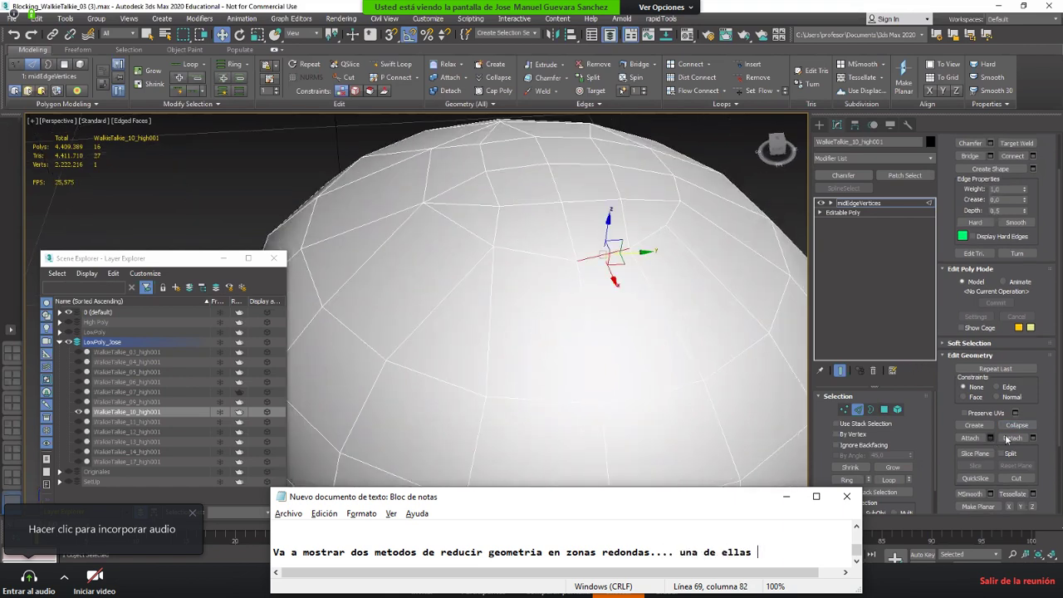
# Step: Collapse the remaining alternate edges of the tip's inner ring and finish the Notepad sentence with "es con el modificador de "colapse""
pyautogui.write('es con')
pyautogui.click(589, 359)
pyautogui.keyDown('alt'); pyautogui.moveTo(589, 359); pyautogui.dragTo(636, 340, button='middle'); pyautogui.keyUp('alt')
pyautogui.press('Return')
pyautogui.write('el')
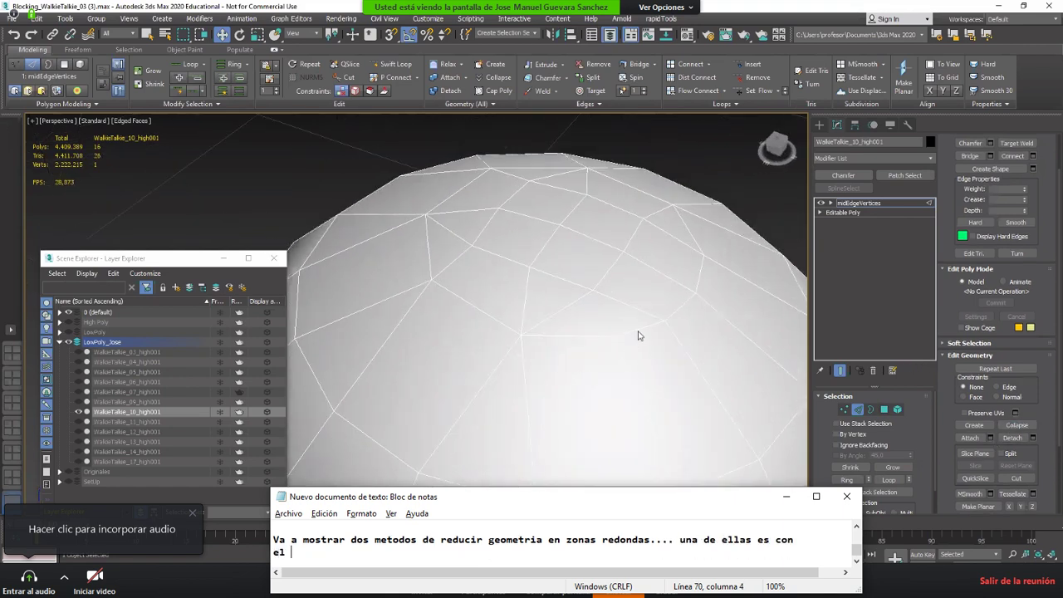
pyautogui.click(637, 335)
pyautogui.write('modificador de ·')
pyautogui.click(1014, 425)
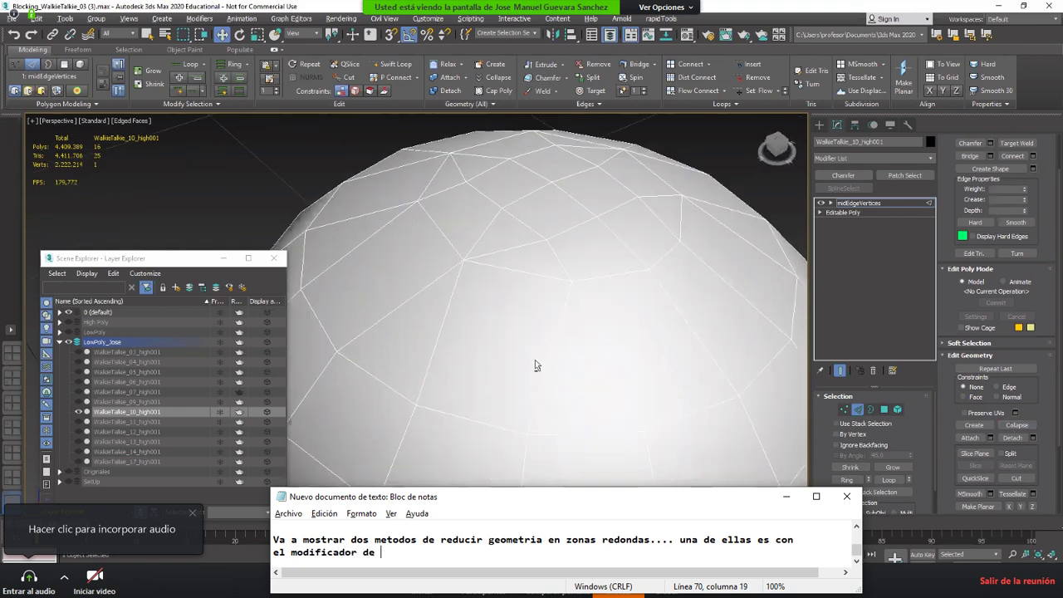
pyautogui.keyDown('alt'); pyautogui.moveTo(535, 362); pyautogui.dragTo(586, 350, button='middle'); pyautogui.keyUp('alt')
pyautogui.write('colapse"')
pyautogui.press('Return')
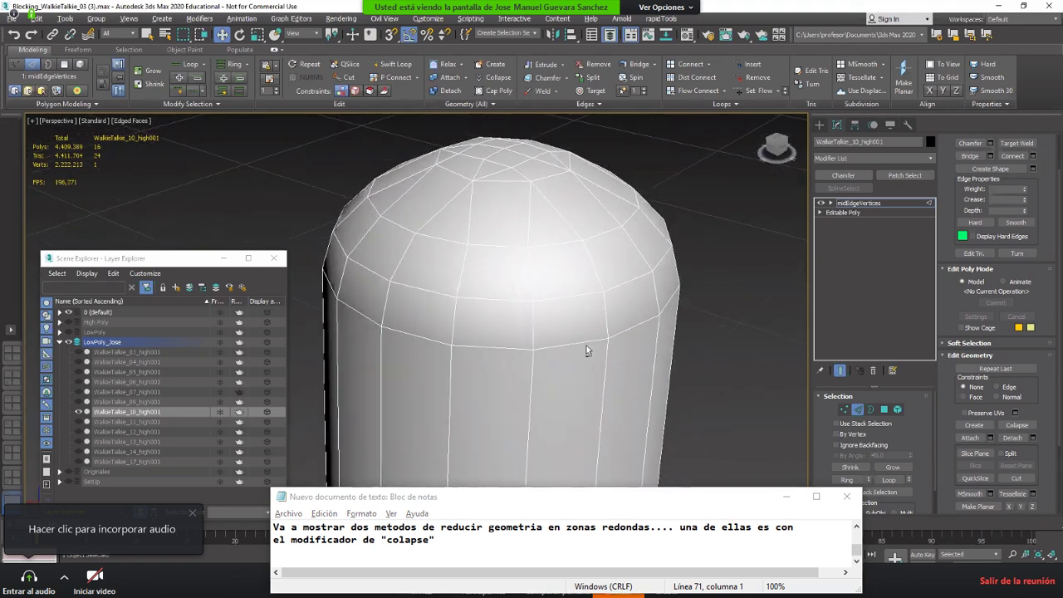
# Step: Check the reduced antenna tip in plain shading, followed by edged faces
pyautogui.scroll(-5, 586, 350)
pyautogui.press('F4')
pyautogui.scroll(5, 534, 285)
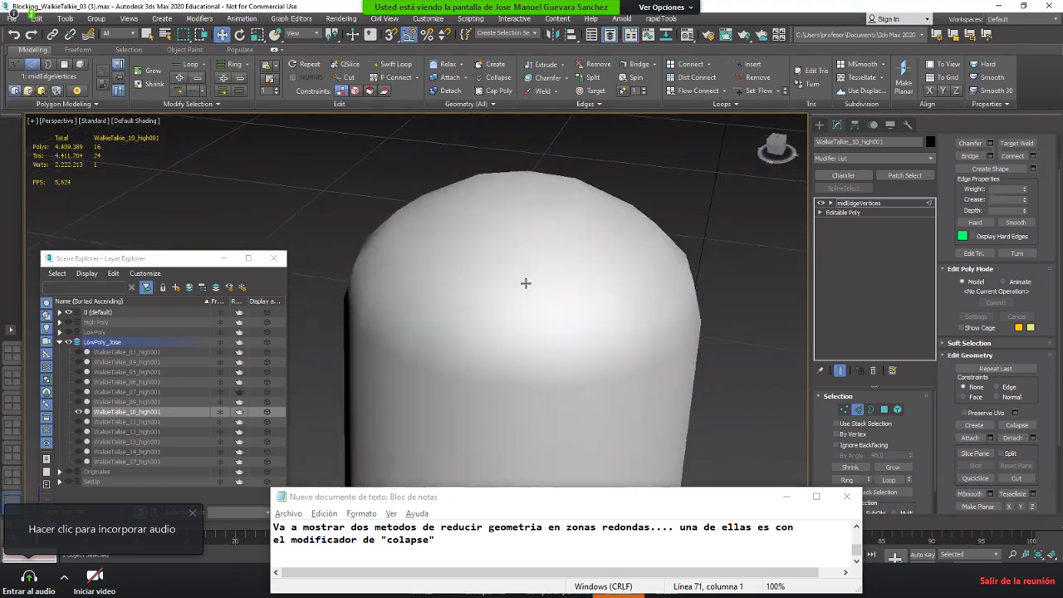
pyautogui.press('F4')
pyautogui.keyDown('alt'); pyautogui.moveTo(525, 283); pyautogui.dragTo(536, 244, button='middle'); pyautogui.keyUp('alt')
pyautogui.scroll(-2, 553, 313)
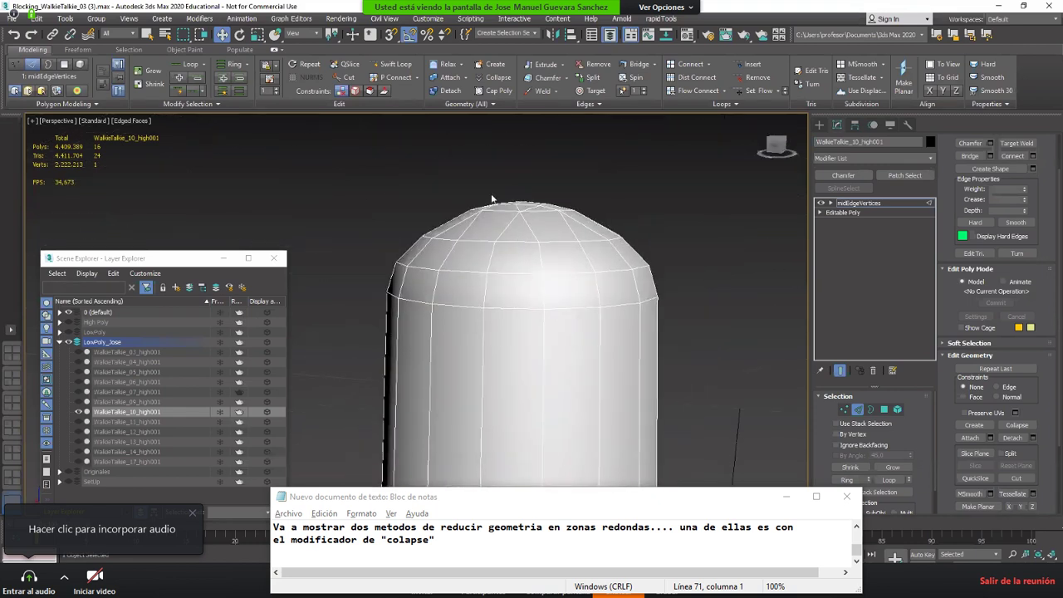
# Step: Select the upper cap polygons of the antenna's tip and examine their topology from above
pyautogui.press('1')
pyautogui.press('4')
pyautogui.press('1')
pyautogui.moveTo(445, 170); pyautogui.dragTo(621, 226)
pyautogui.press('4')
pyautogui.moveTo(387, 202); pyautogui.dragTo(672, 225)
pyautogui.keyDown('alt'); pyautogui.moveTo(627, 241); pyautogui.dragTo(581, 307, button='middle'); pyautogui.keyUp('alt')
pyautogui.scroll(2, 540, 229)
pyautogui.keyDown('alt'); pyautogui.moveTo(539, 229); pyautogui.dragTo(563, 201, button='middle'); pyautogui.keyUp('alt')
pyautogui.scroll(1, 561, 231)
pyautogui.scroll(-2, 562, 201)
pyautogui.keyDown('alt'); pyautogui.moveTo(484, 254); pyautogui.dragTo(540, 247, button='middle'); pyautogui.keyUp('alt')
pyautogui.scroll(3, 543, 246)
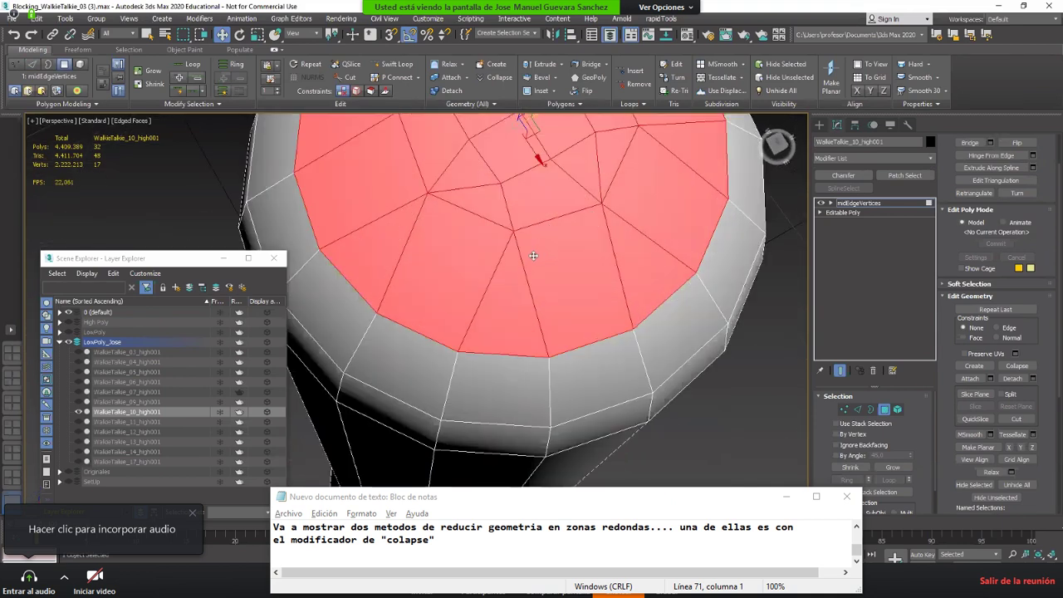
pyautogui.scroll(-4, 533, 256)
pyautogui.scroll(2, 459, 225)
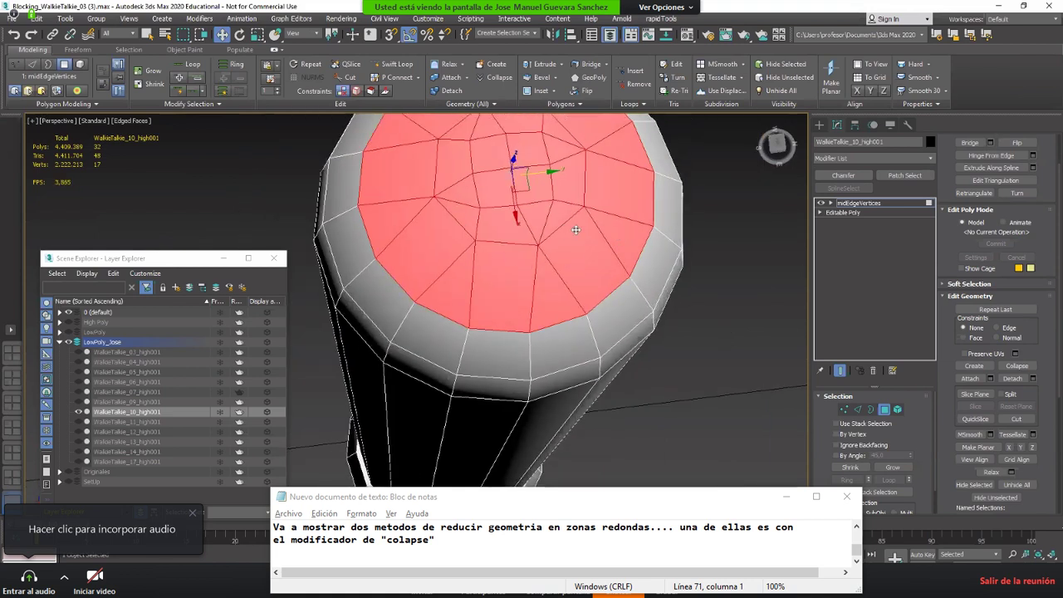
pyautogui.keyDown('alt'); pyautogui.moveTo(575, 230); pyautogui.dragTo(543, 225, button='middle'); pyautogui.keyUp('alt')
# Step: Undo the cap selection and the individual edge collapses on the tip's inner ring
pyautogui.hotkey('ctrl', 'z')
pyautogui.hotkey('ctrl', 'z')
pyautogui.hotkey('ctrl', 'z')
pyautogui.hotkey('ctrl', 'z')
pyautogui.hotkey('ctrl', 'z')
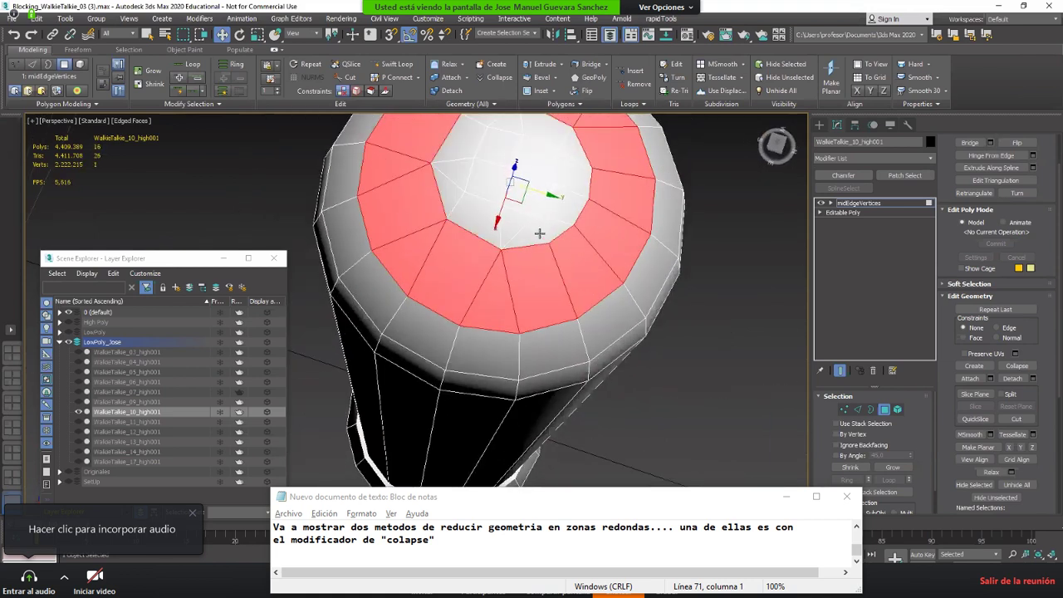
pyautogui.keyDown('alt'); pyautogui.moveTo(547, 306); pyautogui.dragTo(541, 236, button='middle'); pyautogui.keyUp('alt')
pyautogui.hotkey('ctrl', 'z')
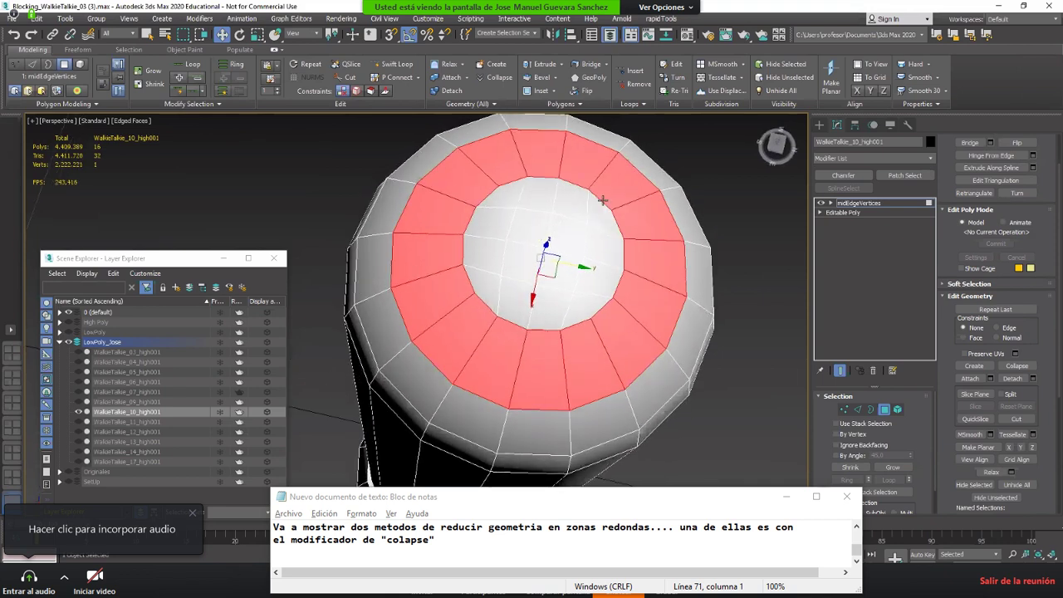
# Step: Select every other edge of the tip's inner ring and collapse all of them at once
pyautogui.press('2')
pyautogui.press('2')
pyautogui.press('2')
pyautogui.press('2')
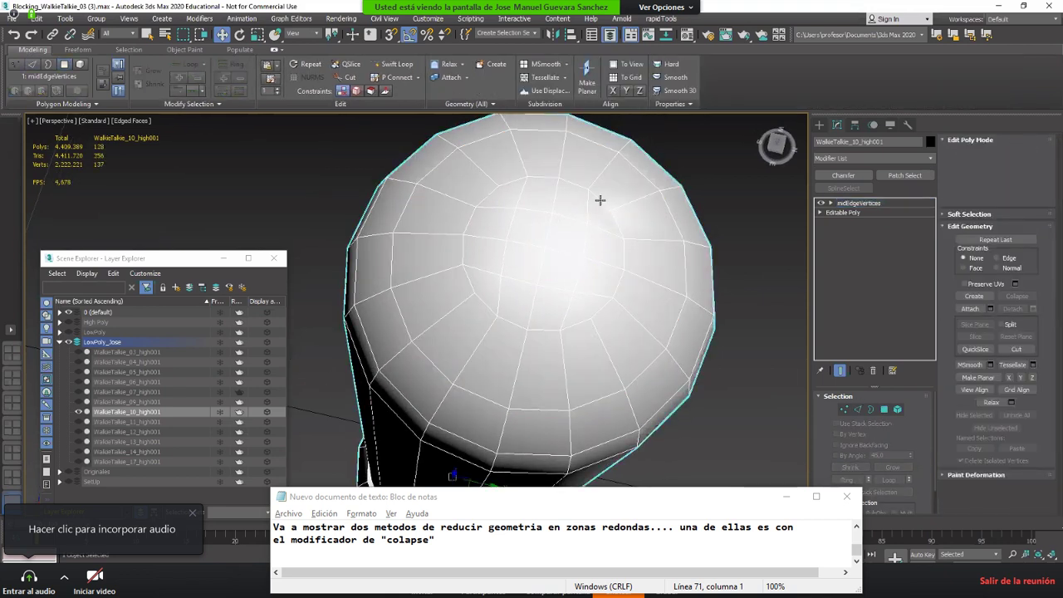
pyautogui.press('2')
pyautogui.click(541, 178)
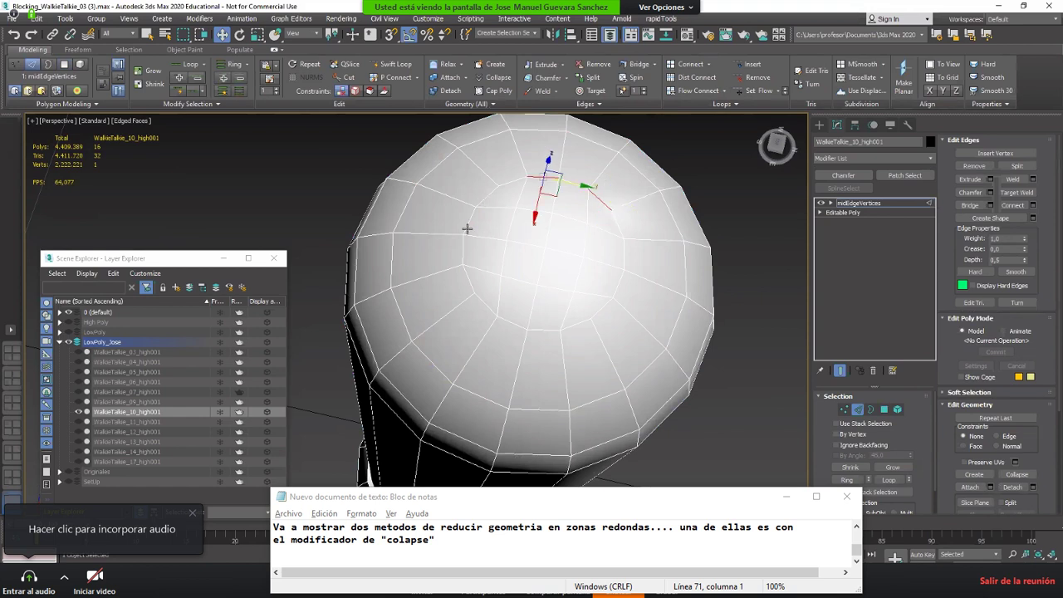
pyautogui.keyDown('ctrl'); pyautogui.click(488, 324); pyautogui.keyUp('ctrl')
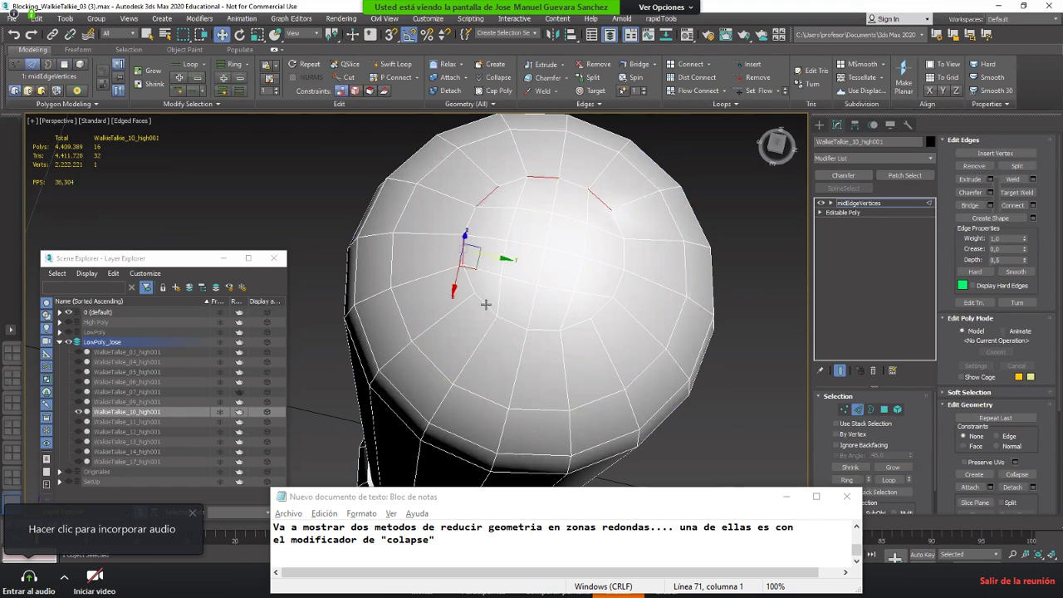
pyautogui.keyDown('ctrl'); pyautogui.click(486, 304); pyautogui.keyUp('ctrl')
pyautogui.keyDown('ctrl'); pyautogui.click(547, 330); pyautogui.keyUp('ctrl')
pyautogui.keyDown('ctrl'); pyautogui.click(599, 306); pyautogui.keyUp('ctrl')
pyautogui.keyDown('ctrl'); pyautogui.click(623, 253); pyautogui.keyUp('ctrl')
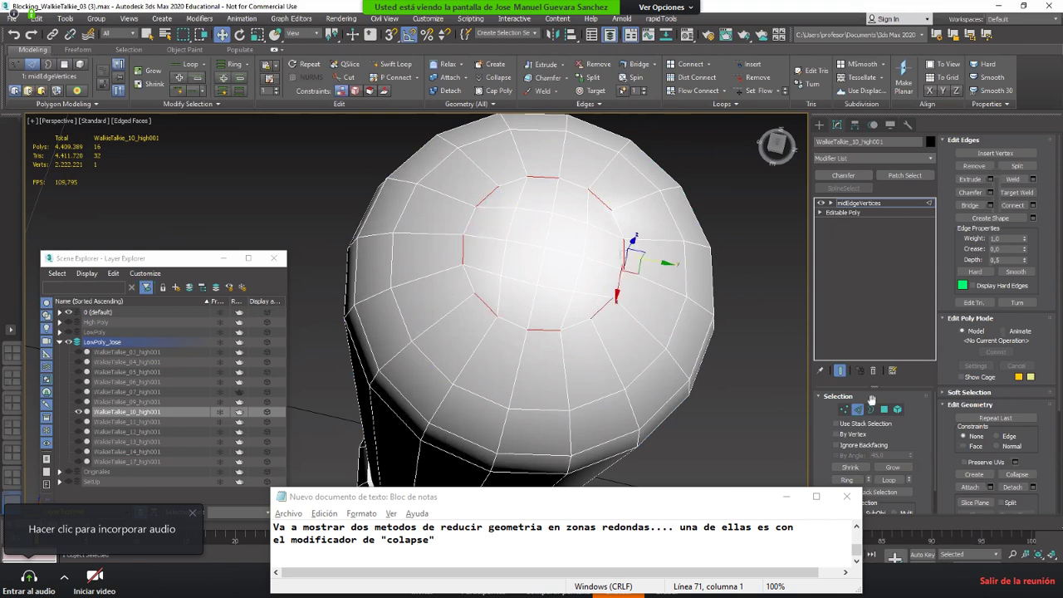
pyautogui.click(1016, 474)
# Step: Deselect the antenna and examine its reduced tip from several angles, with and without edged faces
pyautogui.keyDown('alt'); pyautogui.moveTo(576, 271); pyautogui.dragTo(497, 398, button='middle'); pyautogui.keyUp('alt')
pyautogui.keyDown('alt'); pyautogui.moveTo(492, 303); pyautogui.dragTo(482, 228, button='middle'); pyautogui.keyUp('alt')
pyautogui.press('4')
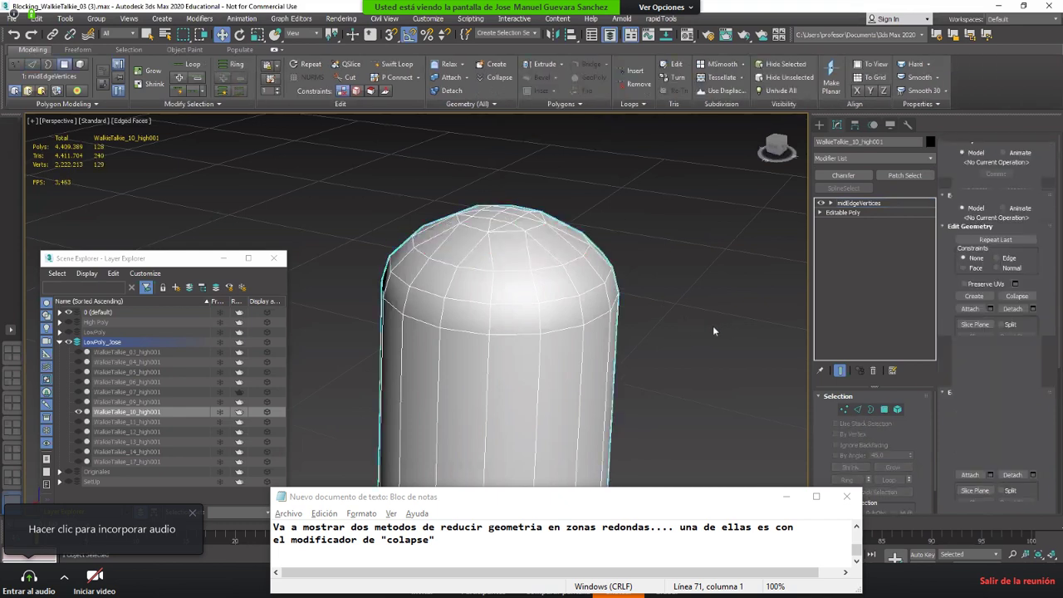
pyautogui.click(712, 325)
pyautogui.keyDown('alt'); pyautogui.moveTo(677, 316); pyautogui.dragTo(622, 356, button='middle'); pyautogui.keyUp('alt')
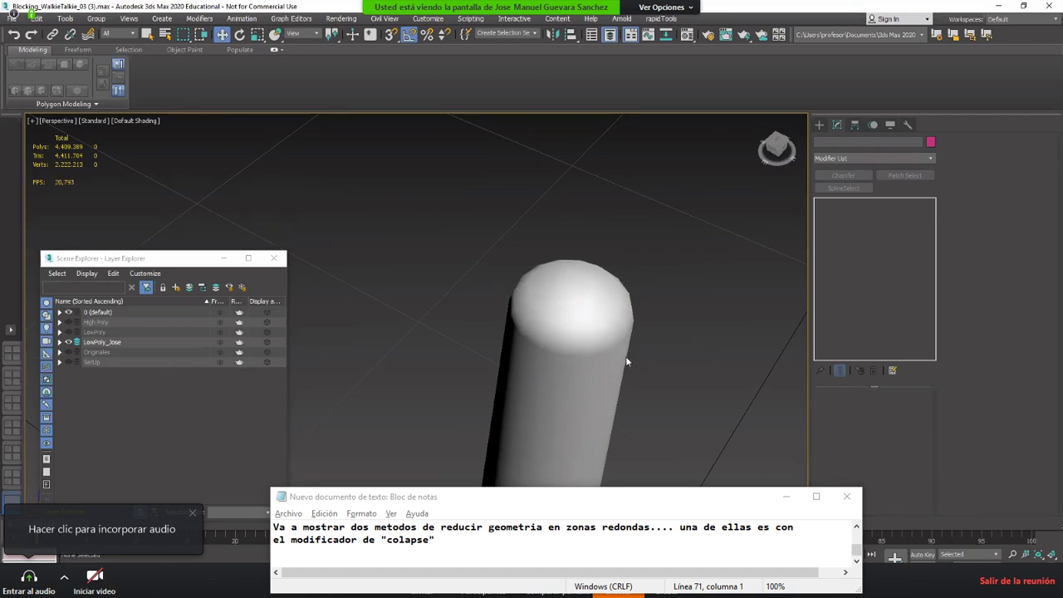
pyautogui.click(627, 361)
pyautogui.press('F4')
pyautogui.scroll(5, 524, 373)
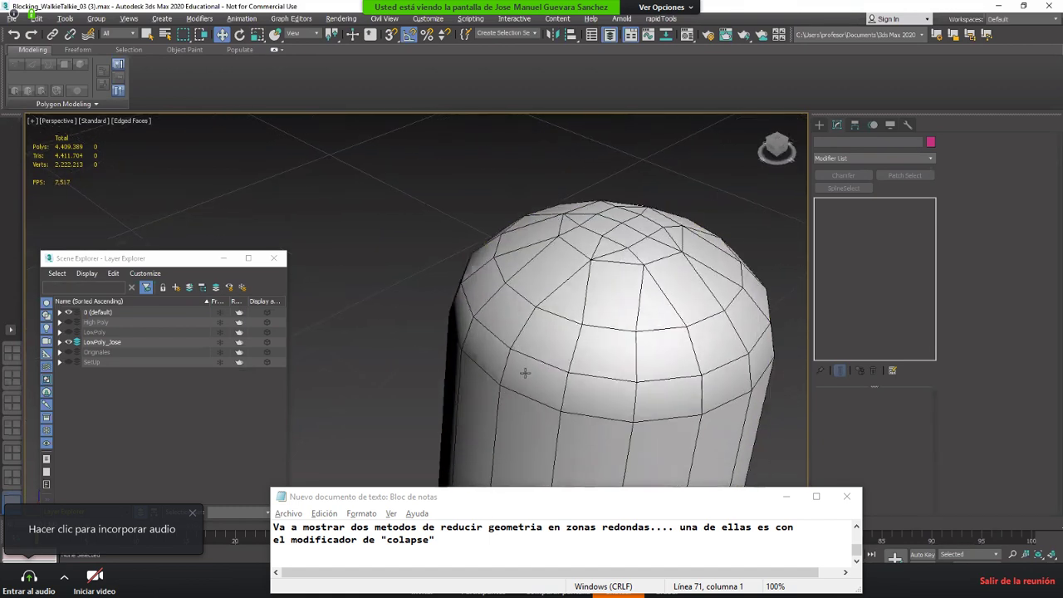
pyautogui.keyDown('alt'); pyautogui.moveTo(525, 373); pyautogui.dragTo(493, 313, button='middle'); pyautogui.keyUp('alt')
pyautogui.keyDown('alt'); pyautogui.moveTo(475, 260); pyautogui.dragTo(462, 278, button='middle'); pyautogui.keyUp('alt')
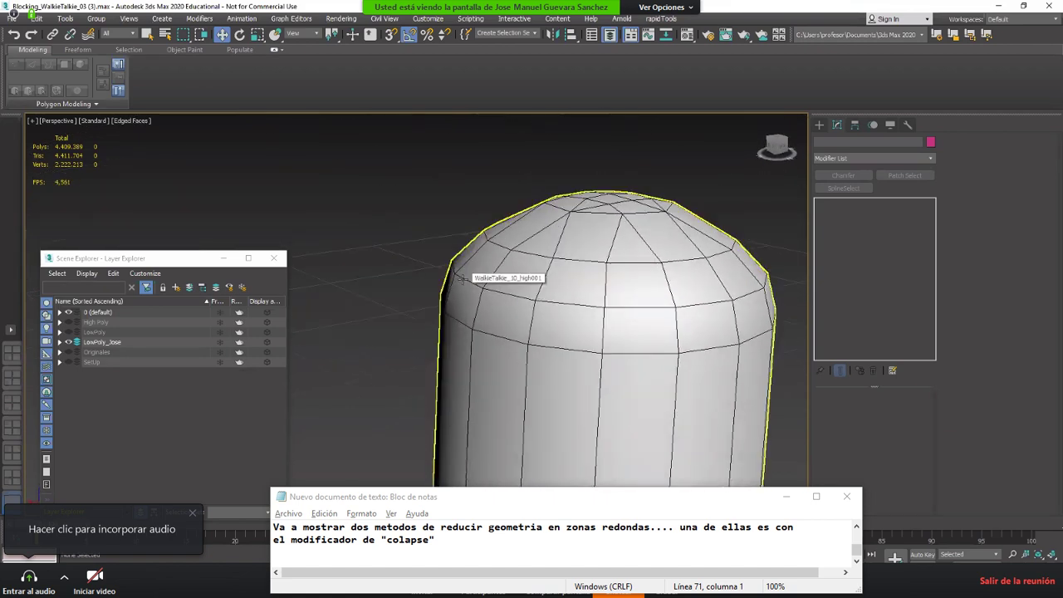
pyautogui.keyDown('alt'); pyautogui.moveTo(548, 280); pyautogui.dragTo(596, 329, button='middle'); pyautogui.keyUp('alt')
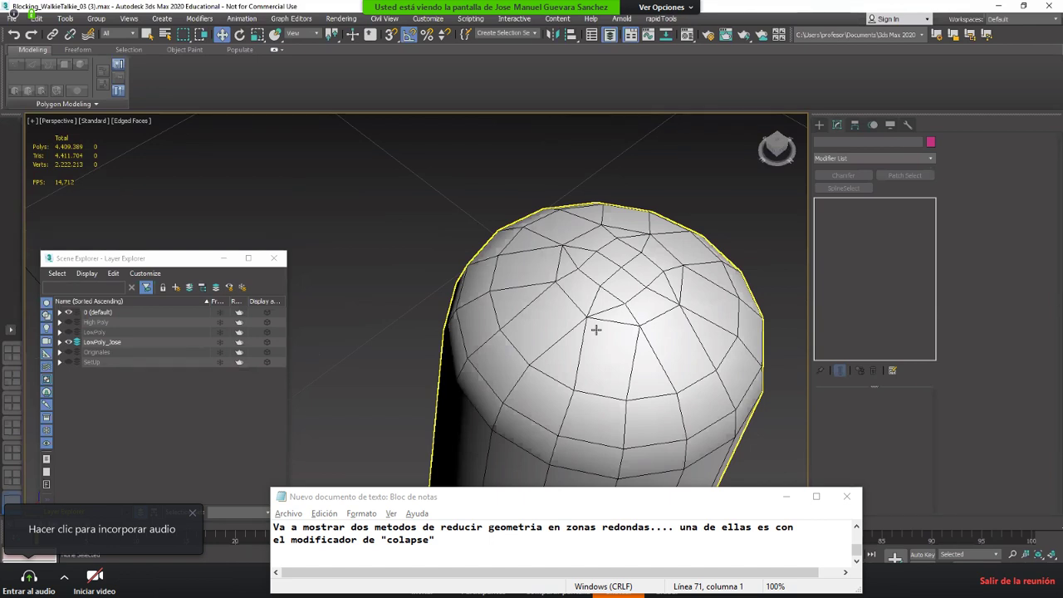
pyautogui.scroll(5, 626, 293)
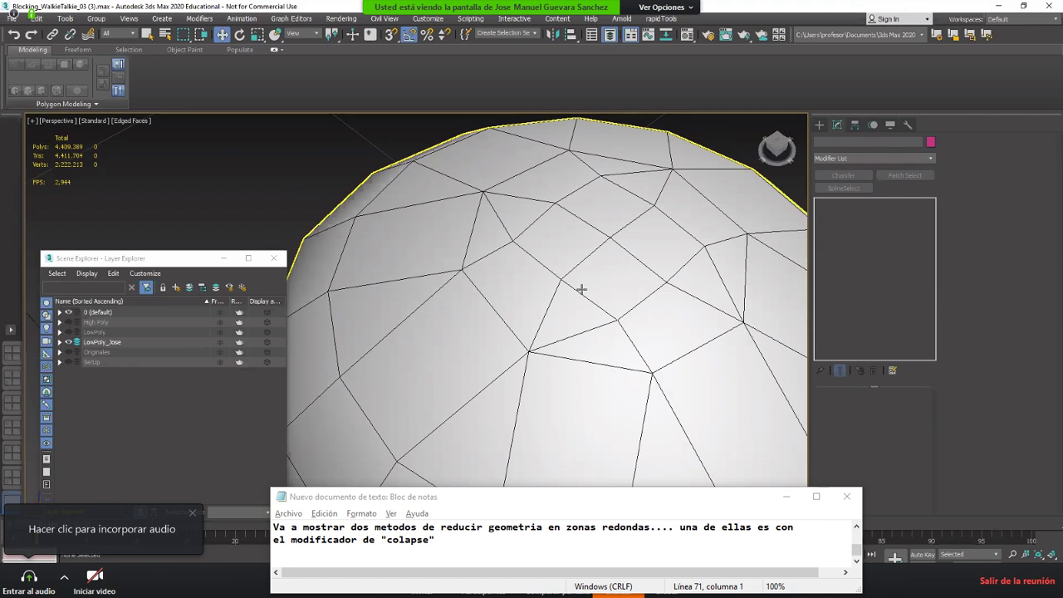
pyautogui.scroll(-3, 581, 289)
pyautogui.scroll(2, 564, 290)
pyautogui.scroll(-2, 550, 294)
# Step: Reselect the antenna at edge level and try out edge selections across the tip's central cap
pyautogui.click(576, 316)
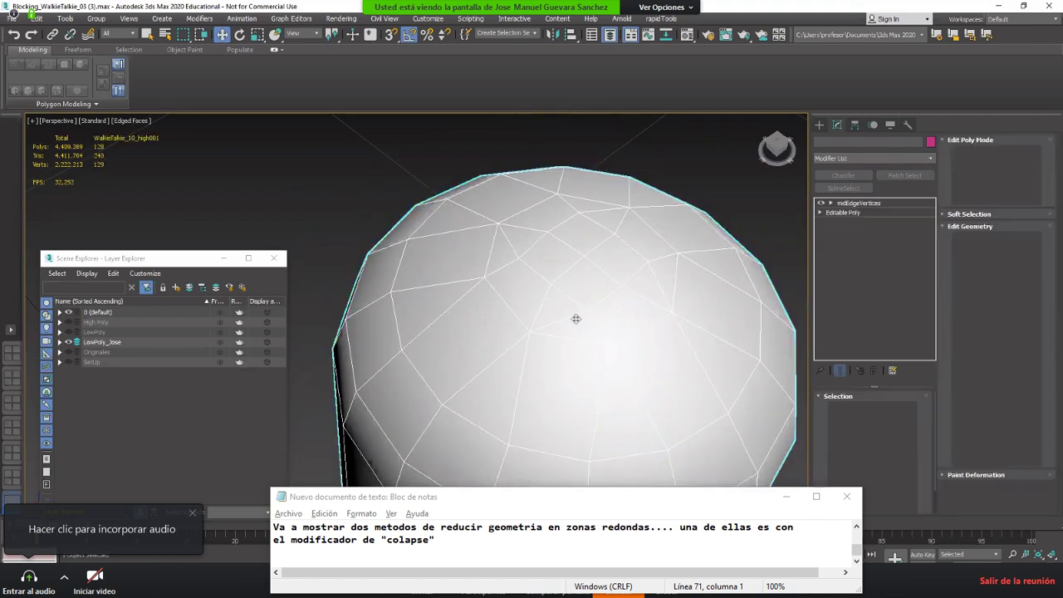
pyautogui.press('2')
pyautogui.keyDown('alt'); pyautogui.moveTo(571, 312); pyautogui.dragTo(509, 277, button='middle'); pyautogui.keyUp('alt')
pyautogui.scroll(2, 535, 244)
pyautogui.scroll(-7, 514, 266)
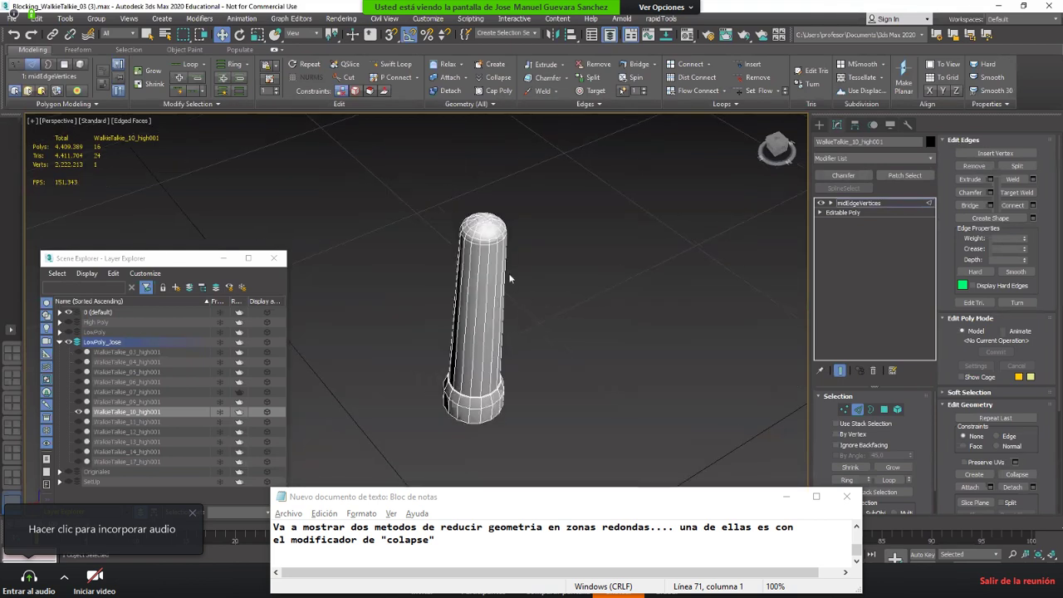
pyautogui.scroll(5, 510, 277)
pyautogui.moveTo(509, 332); pyautogui.dragTo(603, 486, button='middle')
pyautogui.scroll(2, 475, 283)
pyautogui.press('2')
pyautogui.press('2')
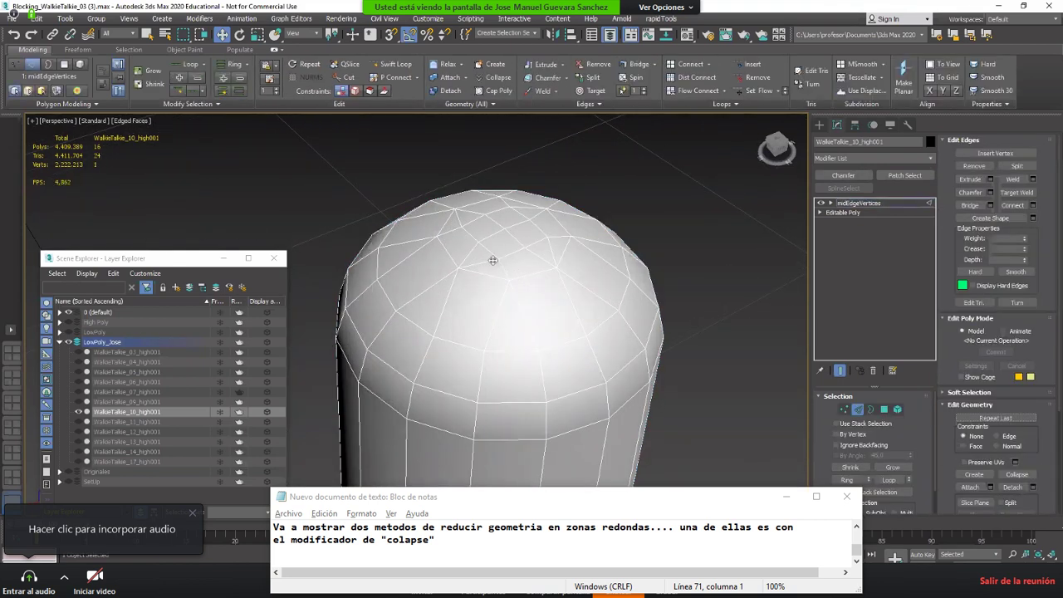
pyautogui.doubleClick(492, 261)
pyautogui.moveTo(492, 261)
pyautogui.keyDown('alt'); pyautogui.mouseDown(button='middle')
pyautogui.moveTo(520, 241)
pyautogui.moveTo(545, 261)
pyautogui.moveTo(508, 264)
pyautogui.mouseUp(button='middle'); pyautogui.keyUp('alt')
pyautogui.scroll(2, 508, 264)
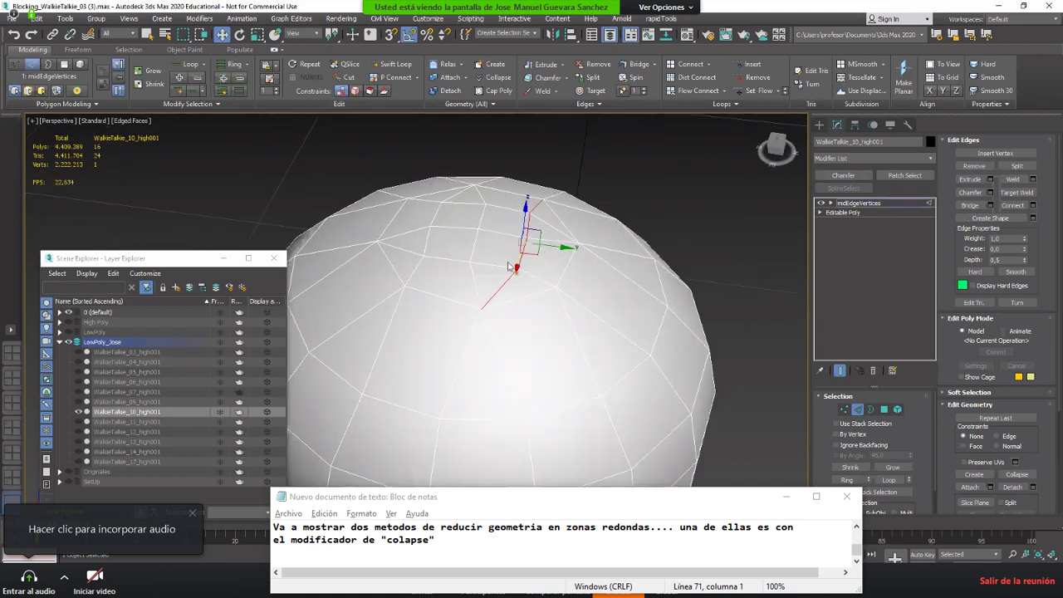
pyautogui.click(513, 238)
pyautogui.click(511, 228)
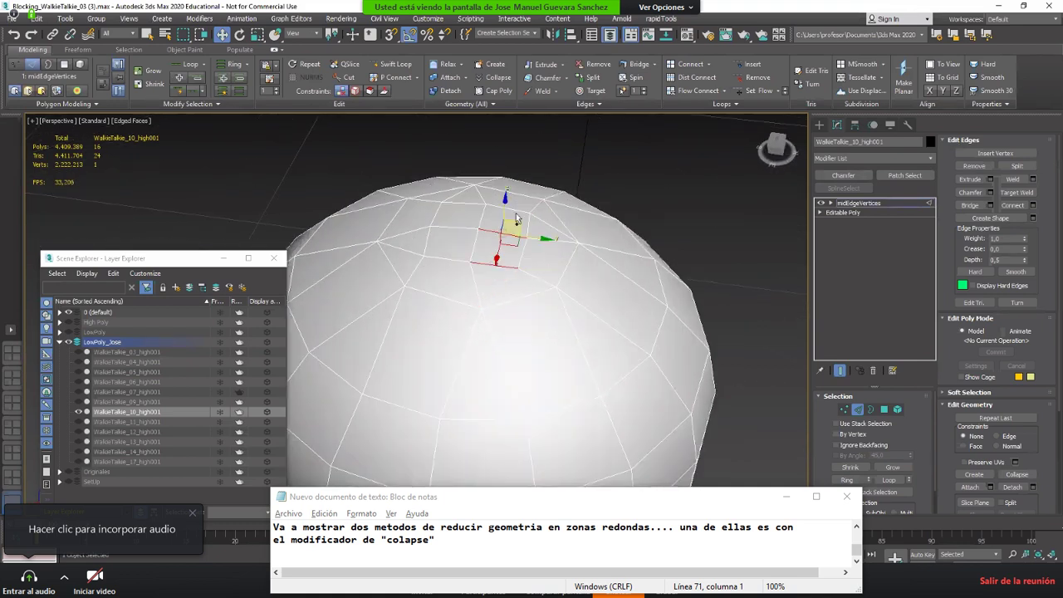
# Step: Try collapsing a pair of parallel edges inside the tip's central cap
pyautogui.keyDown('alt'); pyautogui.moveTo(477, 260); pyautogui.dragTo(554, 253, button='middle'); pyautogui.keyUp('alt')
pyautogui.click(475, 230)
pyautogui.click(553, 250)
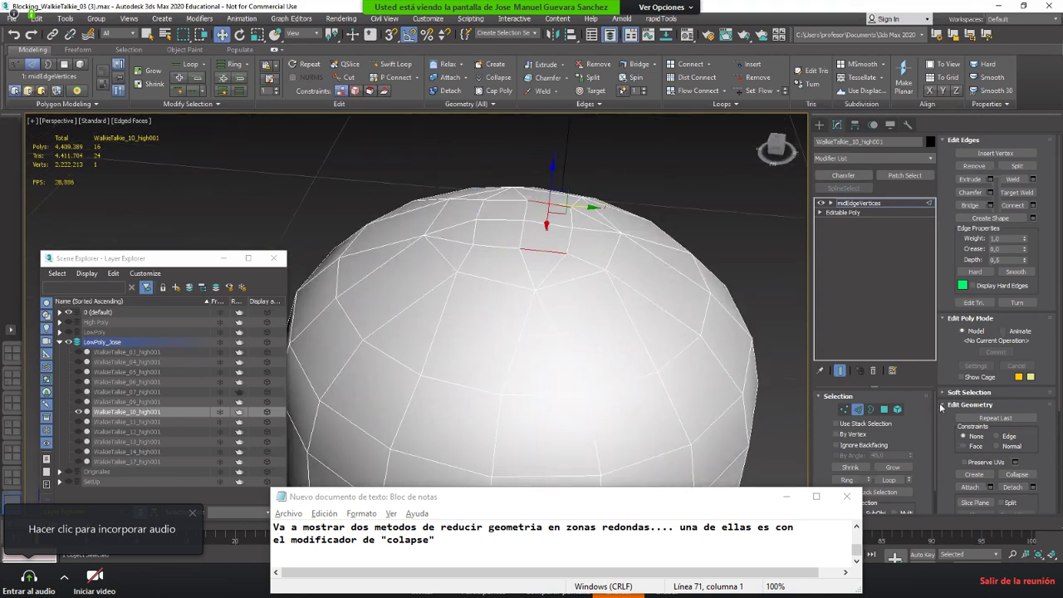
pyautogui.click(1011, 475)
pyautogui.click(492, 246)
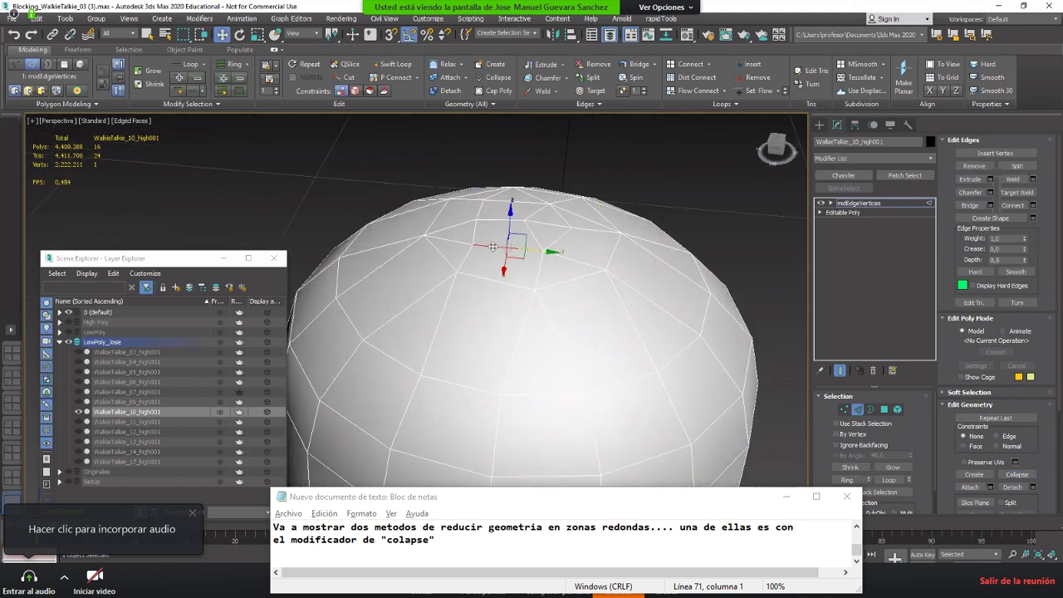
pyautogui.click(544, 221)
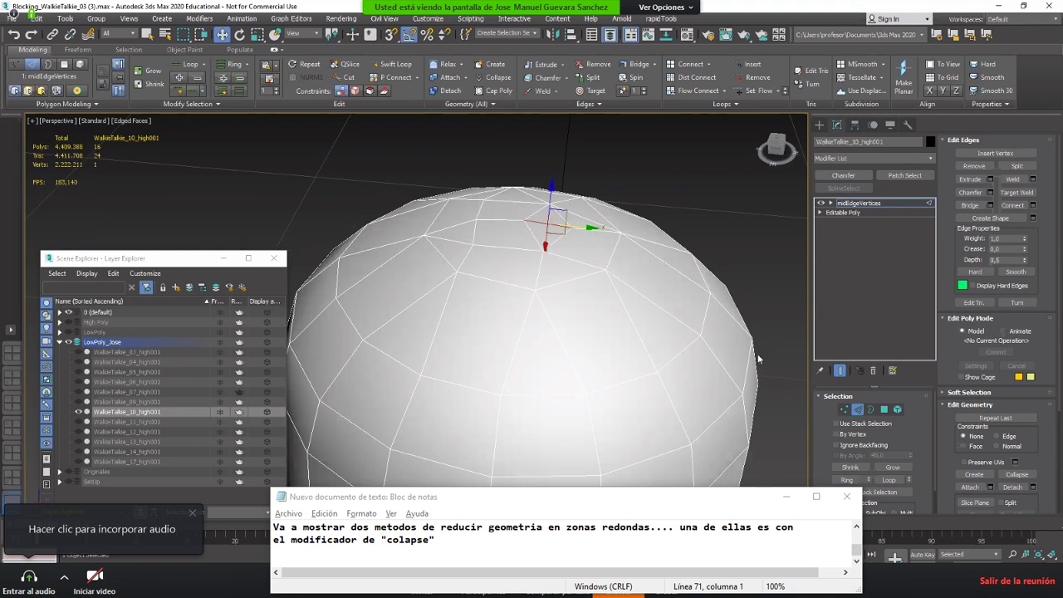
# Step: Select the four central polygons of the tip, grow the selection by one ring and delete those polygons
pyautogui.keyDown('alt'); pyautogui.moveTo(615, 295); pyautogui.dragTo(534, 323, button='middle'); pyautogui.keyUp('alt')
pyautogui.press('4')
pyautogui.click(529, 264)
pyautogui.keyDown('ctrl'); pyautogui.click(571, 256); pyautogui.keyUp('ctrl')
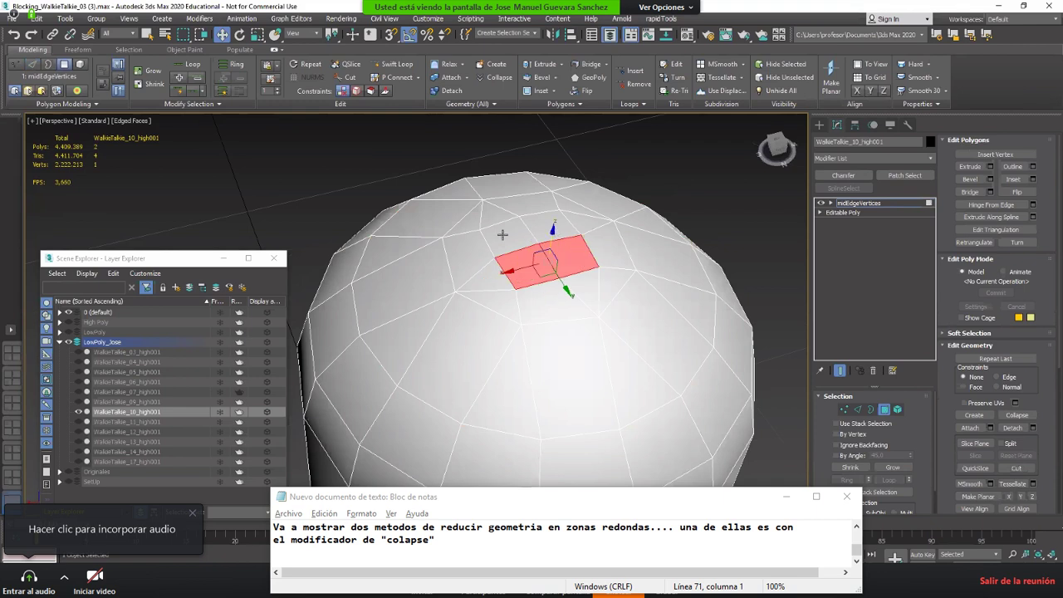
pyautogui.keyDown('ctrl'); pyautogui.click(505, 236); pyautogui.keyUp('ctrl')
pyautogui.keyDown('ctrl'); pyautogui.click(547, 224); pyautogui.keyUp('ctrl')
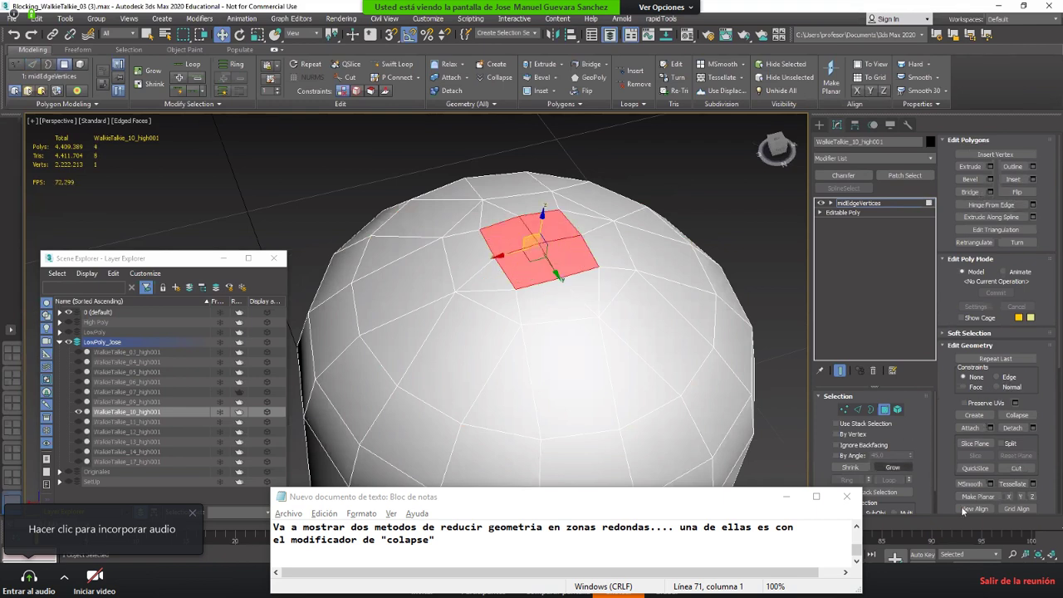
pyautogui.keyDown('alt'); pyautogui.moveTo(480, 416); pyautogui.dragTo(572, 377, button='middle'); pyautogui.keyUp('alt')
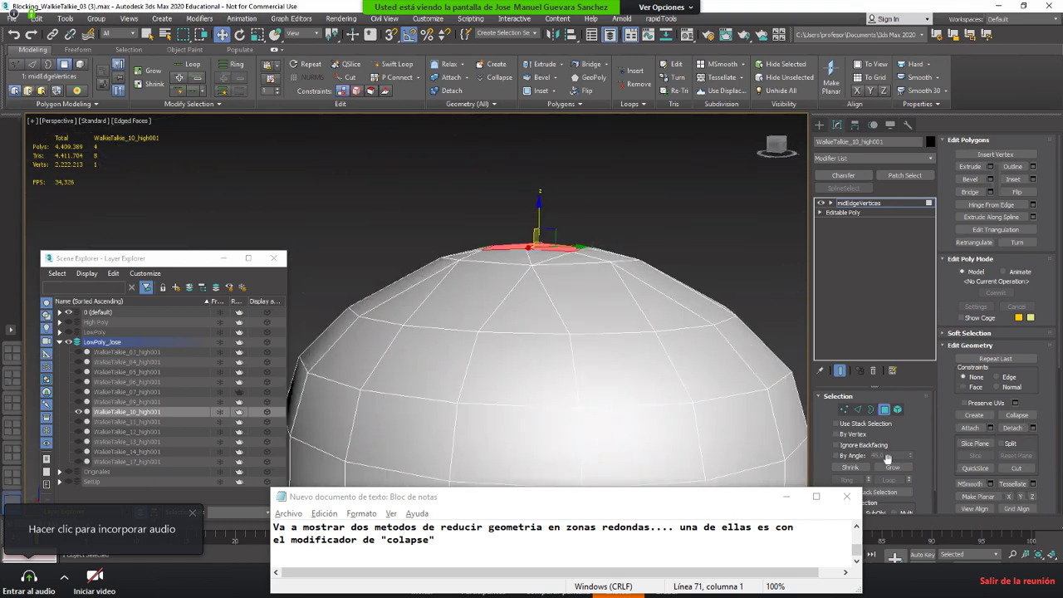
pyautogui.click(891, 467)
pyautogui.keyDown('alt'); pyautogui.moveTo(581, 289); pyautogui.dragTo(444, 337, button='middle'); pyautogui.keyUp('alt')
pyautogui.press('Delete')
# Step: Cap the open border at the top of the antenna's tip
pyautogui.press('3')
pyautogui.scroll(-2, 529, 437)
pyautogui.click(444, 337)
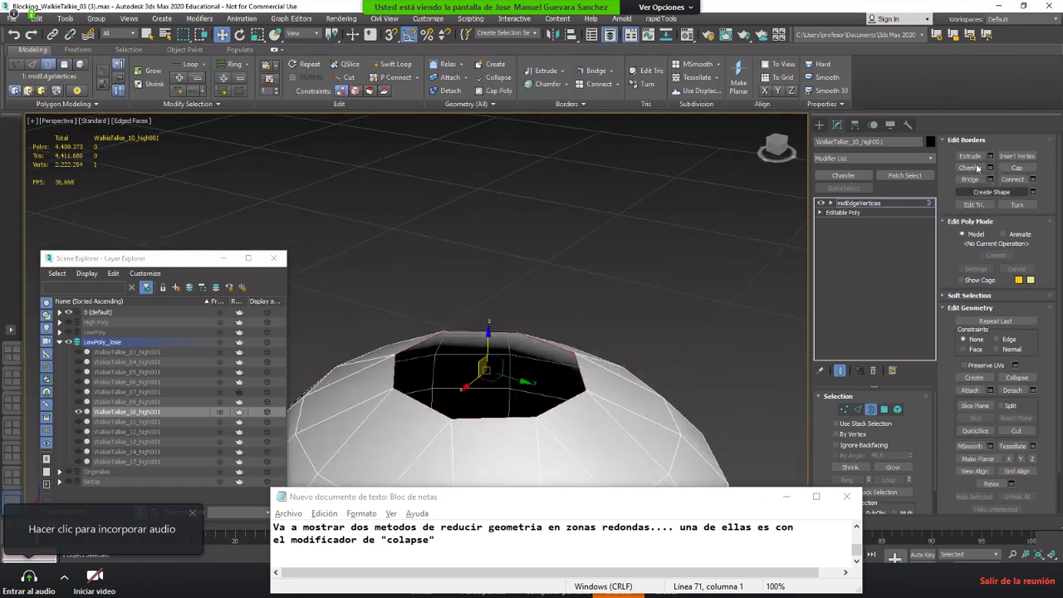
pyautogui.click(1016, 166)
# Step: Cut two parallel edges between opposite rim vertices of the antenna tip's cap, splitting it into three polygons
pyautogui.press('1')
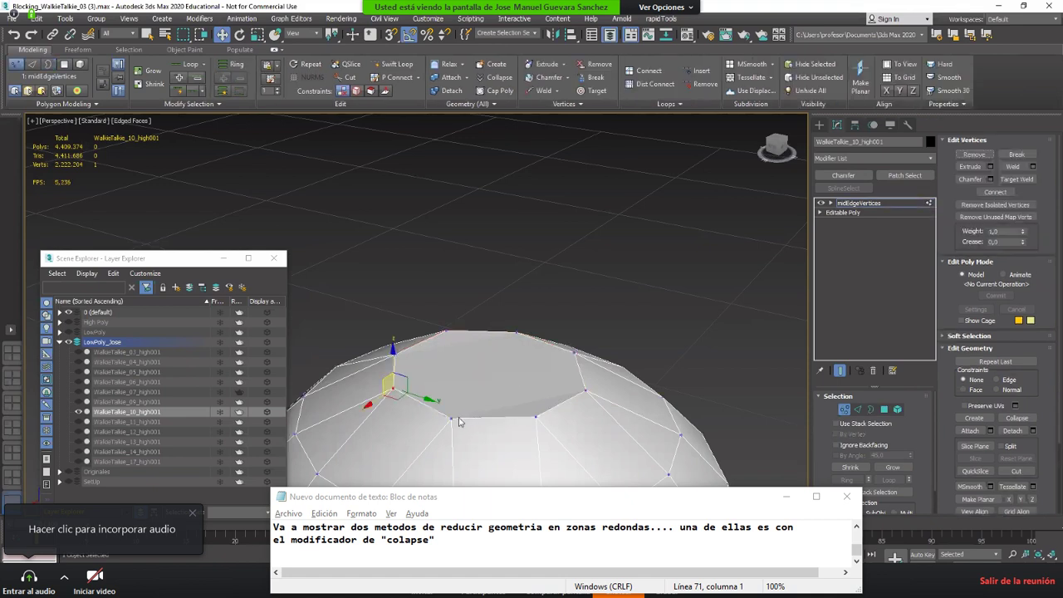
pyautogui.press('4')
pyautogui.click(475, 409)
pyautogui.keyDown('alt'); pyautogui.moveTo(475, 409); pyautogui.dragTo(455, 428, button='middle'); pyautogui.keyUp('alt')
pyautogui.press('1')
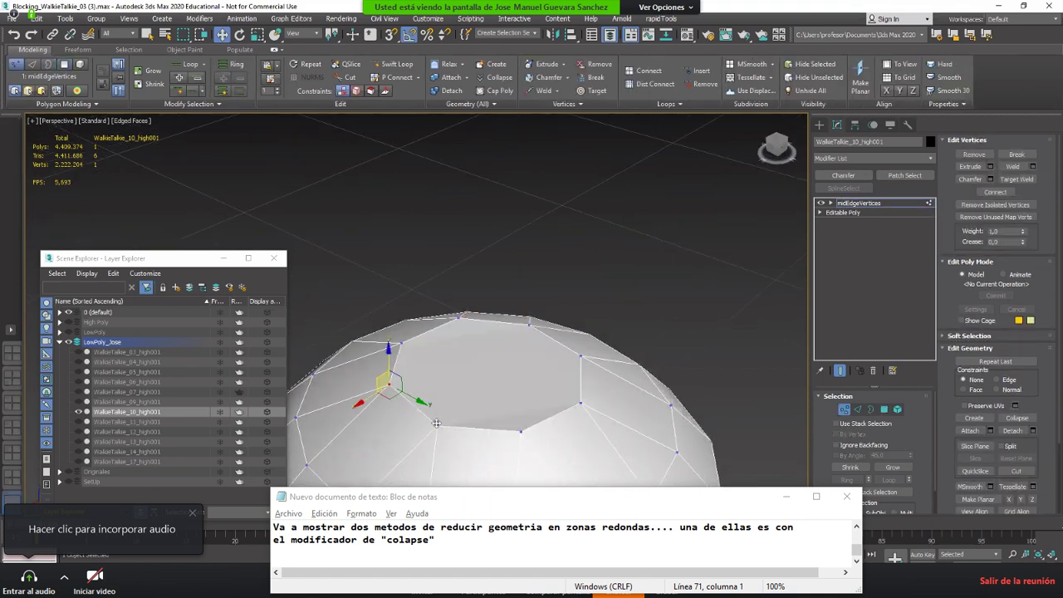
pyautogui.click(436, 424)
pyautogui.keyDown('ctrl'); pyautogui.click(578, 357); pyautogui.keyUp('ctrl')
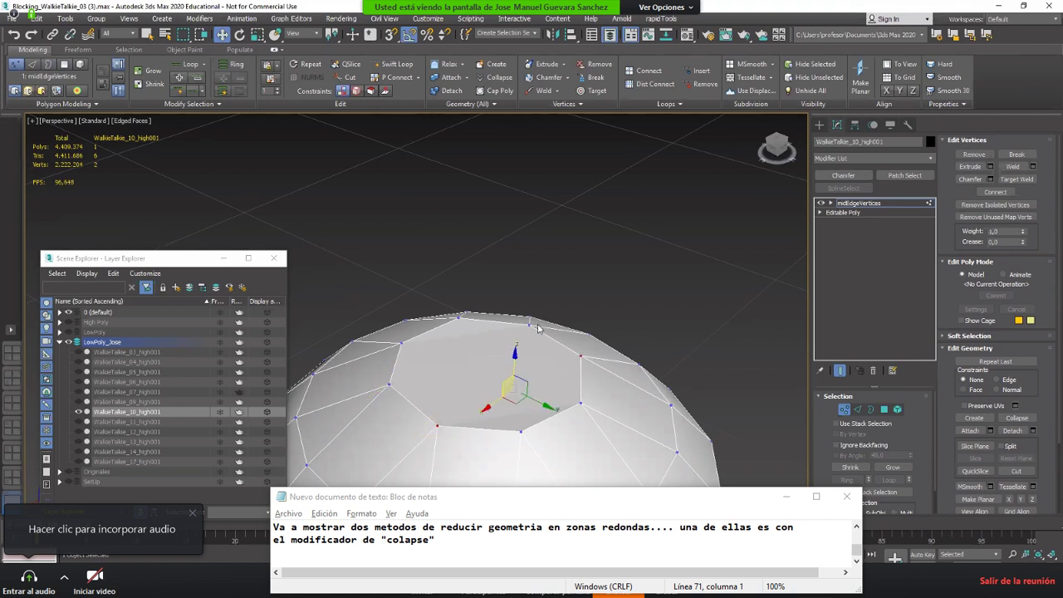
pyautogui.moveTo(530, 336); pyautogui.dragTo(516, 350, button='middle')
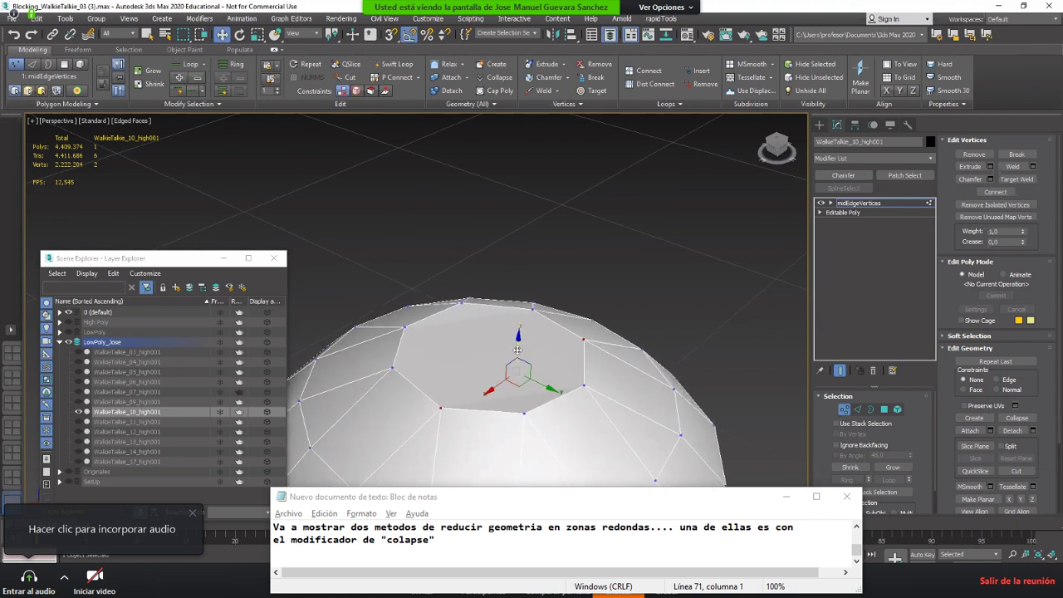
pyautogui.keyDown('alt'); pyautogui.moveTo(454, 403); pyautogui.dragTo(443, 406, button='middle'); pyautogui.keyUp('alt')
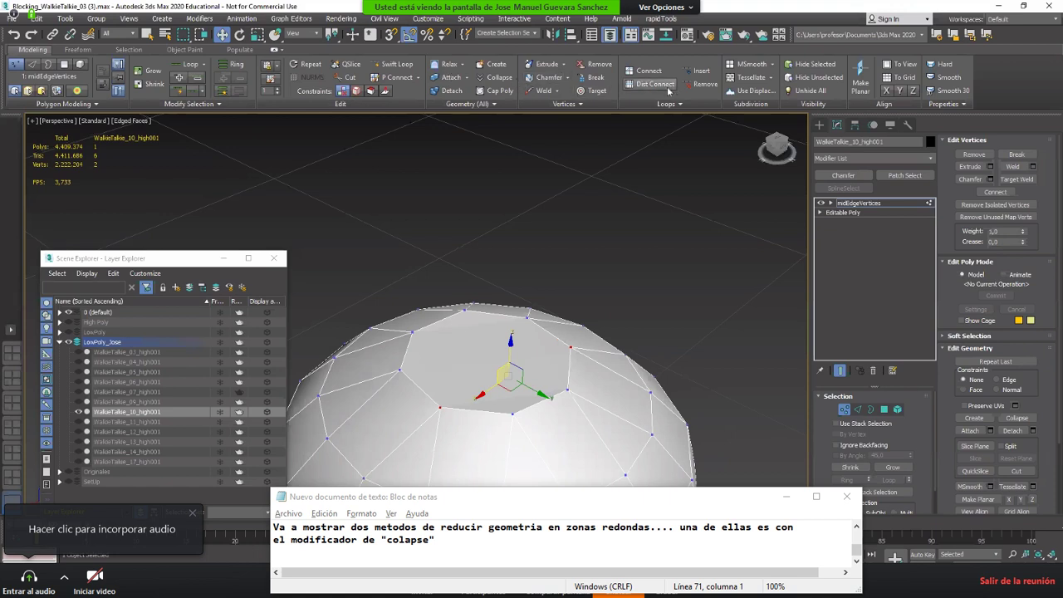
pyautogui.click(345, 77)
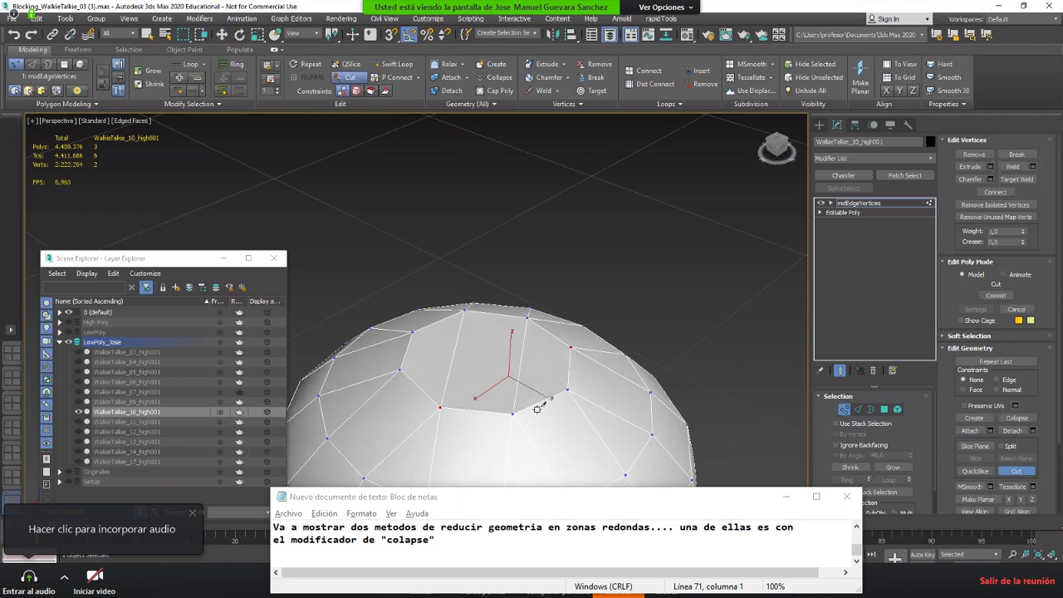
pyautogui.rightClick(518, 407)
# Step: Select the three cap polygons on top of the antenna's tip and show the High Poly layer for comparison
pyautogui.keyDown('alt'); pyautogui.moveTo(517, 407); pyautogui.dragTo(488, 355, button='middle'); pyautogui.keyUp('alt')
pyautogui.press('4')
pyautogui.click(462, 343)
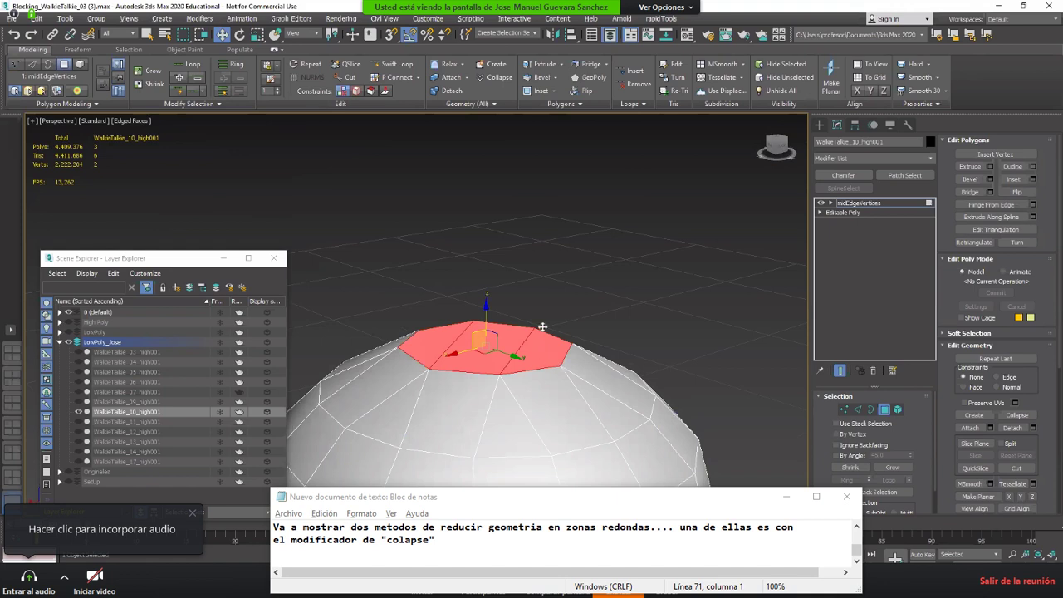
pyautogui.moveTo(542, 326)
pyautogui.keyDown('alt'); pyautogui.mouseDown(button='middle')
pyautogui.moveTo(539, 318)
pyautogui.moveTo(510, 355)
pyautogui.moveTo(538, 328)
pyautogui.moveTo(523, 335)
pyautogui.mouseUp(button='middle'); pyautogui.keyUp('alt')
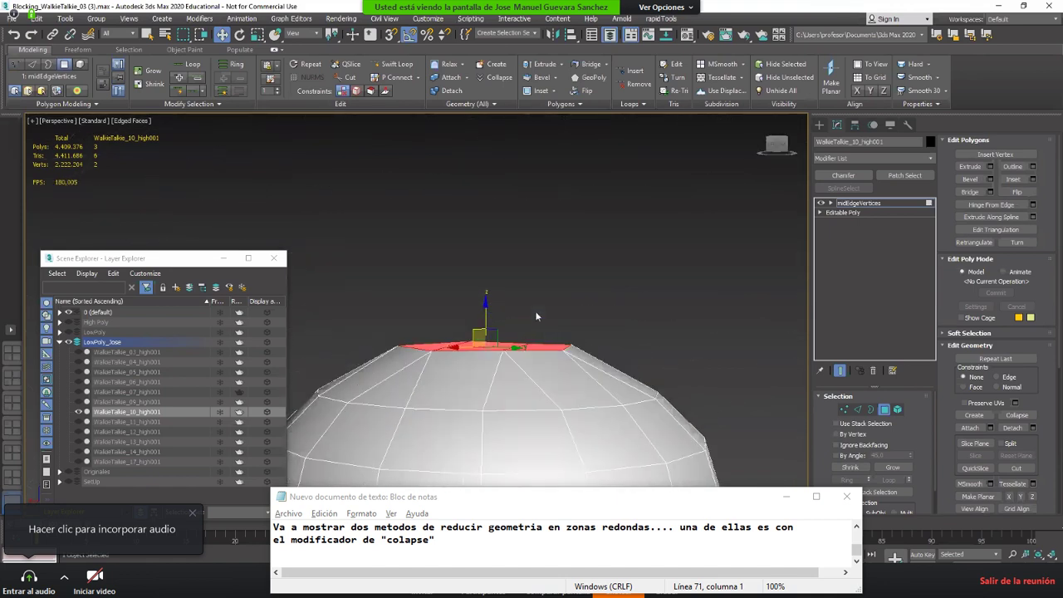
pyautogui.click(69, 322)
pyautogui.moveTo(515, 313); pyautogui.dragTo(550, 271, button='middle')
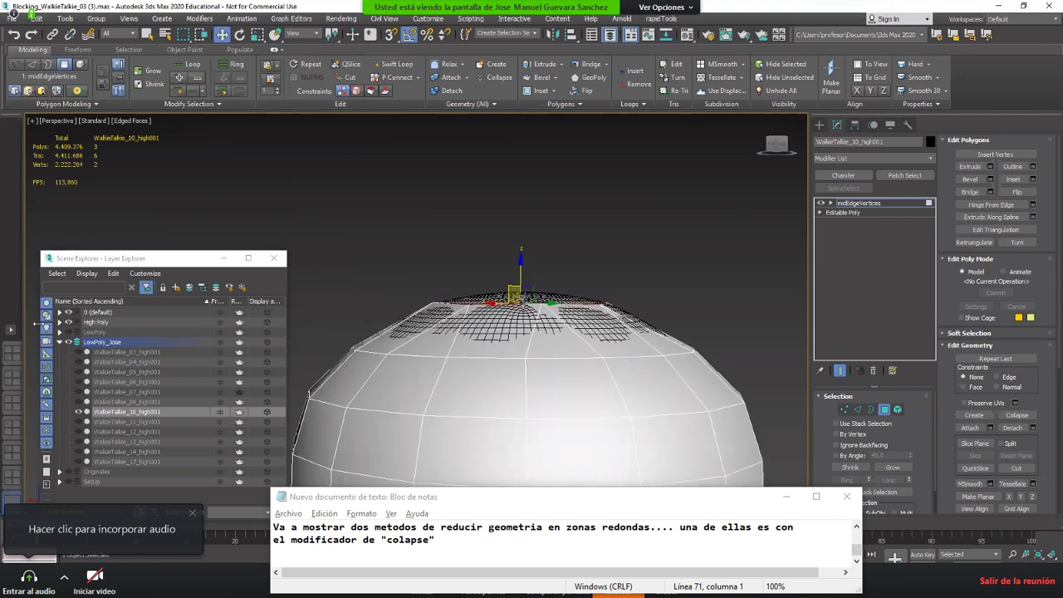
pyautogui.click(68, 322)
pyautogui.click(68, 323)
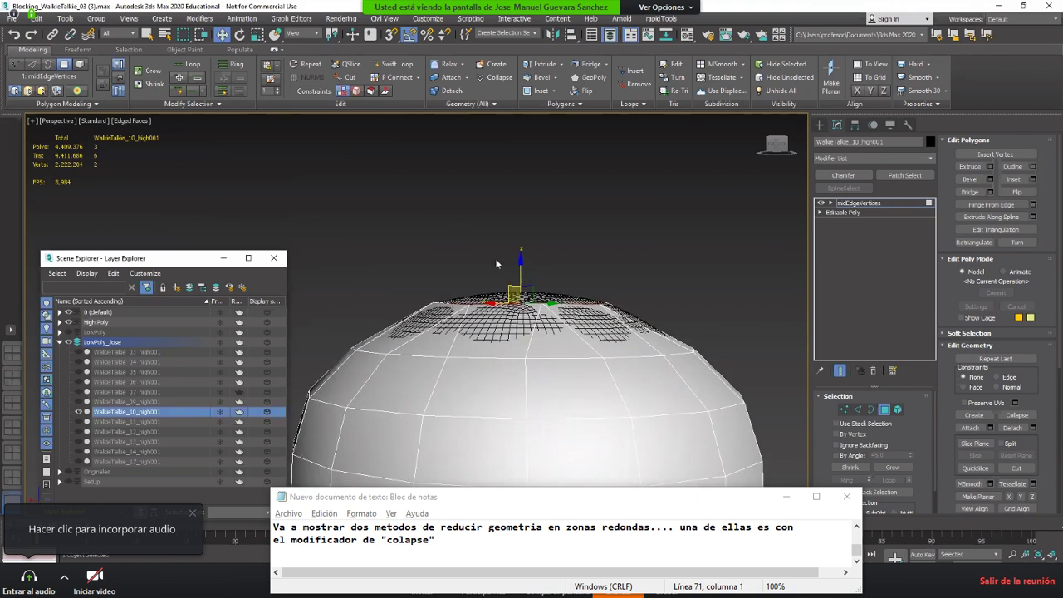
pyautogui.scroll(3, 498, 263)
pyautogui.scroll(-5, 510, 275)
pyautogui.scroll(2, 499, 282)
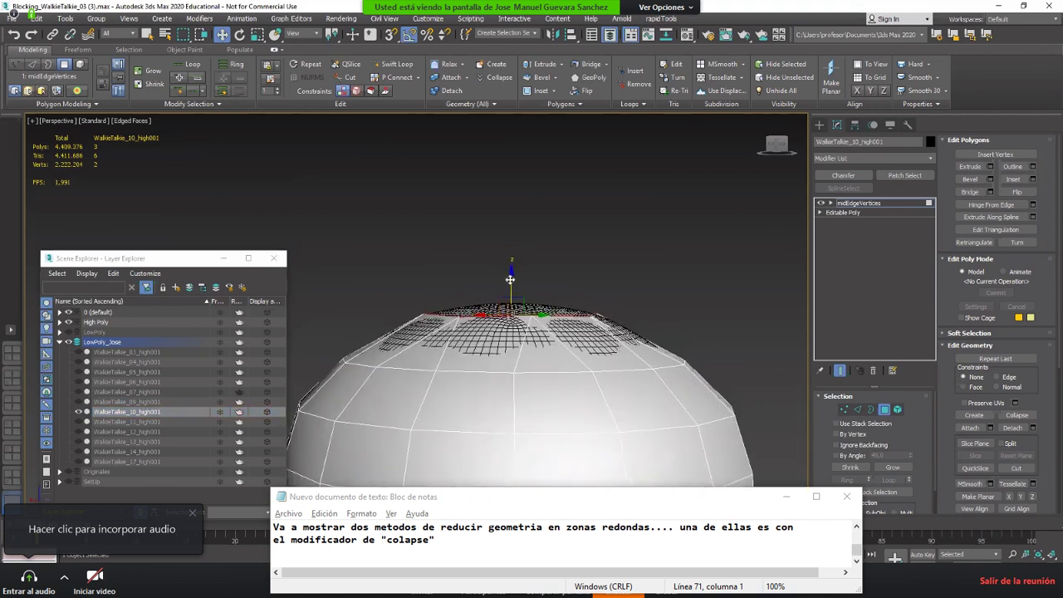
# Step: Relax the selected cap polygons and adjust their height to follow the high-poly dome
pyautogui.moveTo(509, 279); pyautogui.dragTo(511, 267)
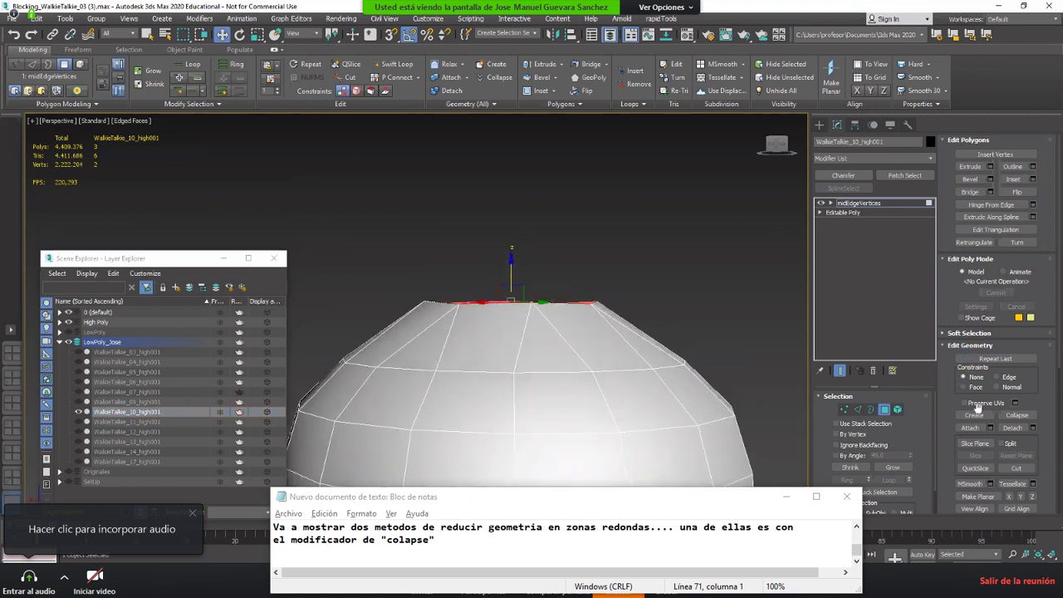
pyautogui.scroll(-4, 979, 405)
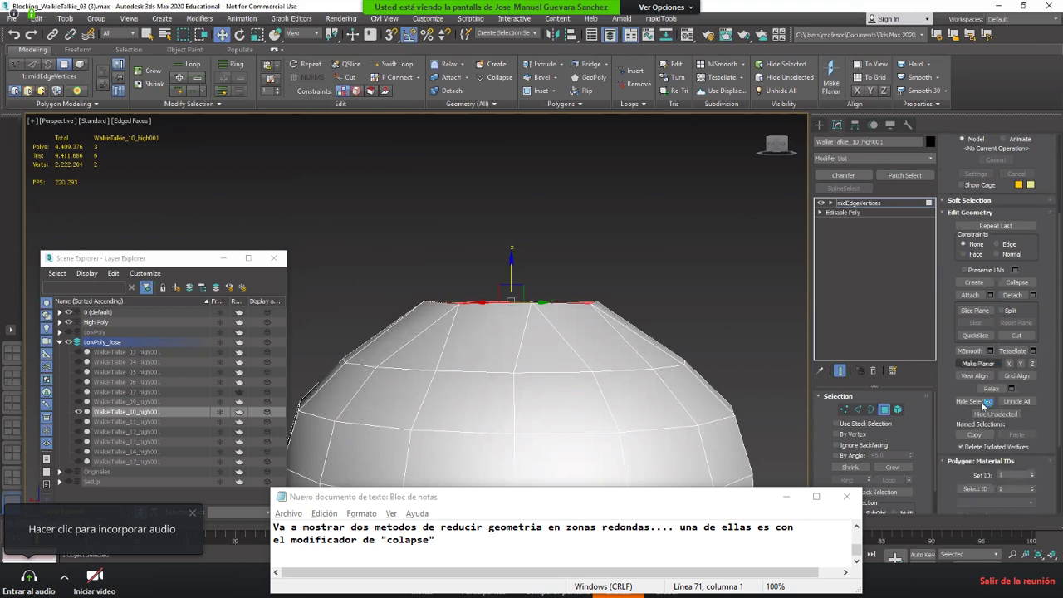
pyautogui.click(987, 386)
pyautogui.click(989, 387)
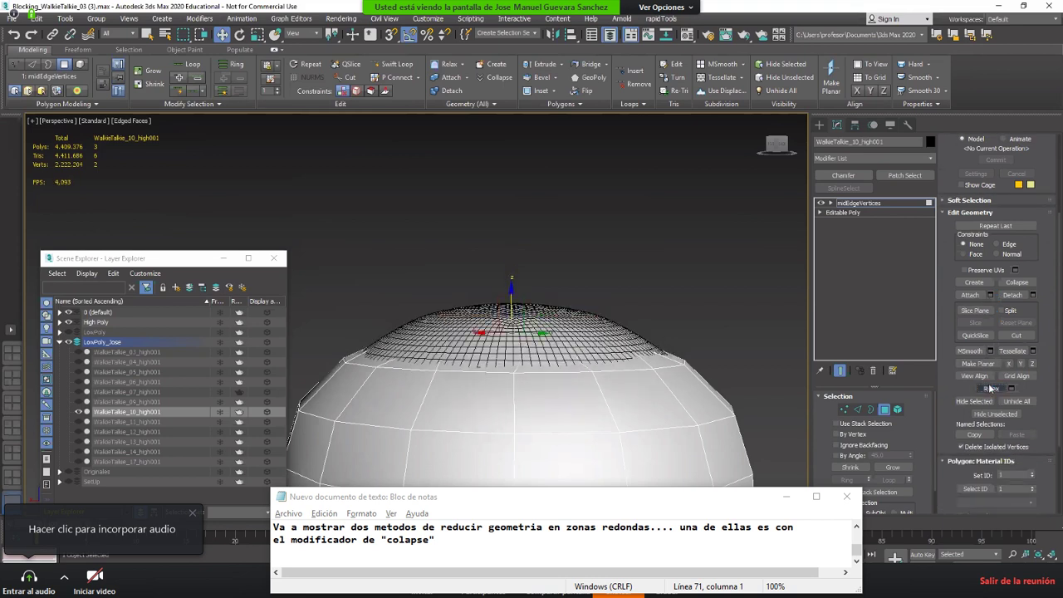
pyautogui.moveTo(512, 306); pyautogui.dragTo(515, 289)
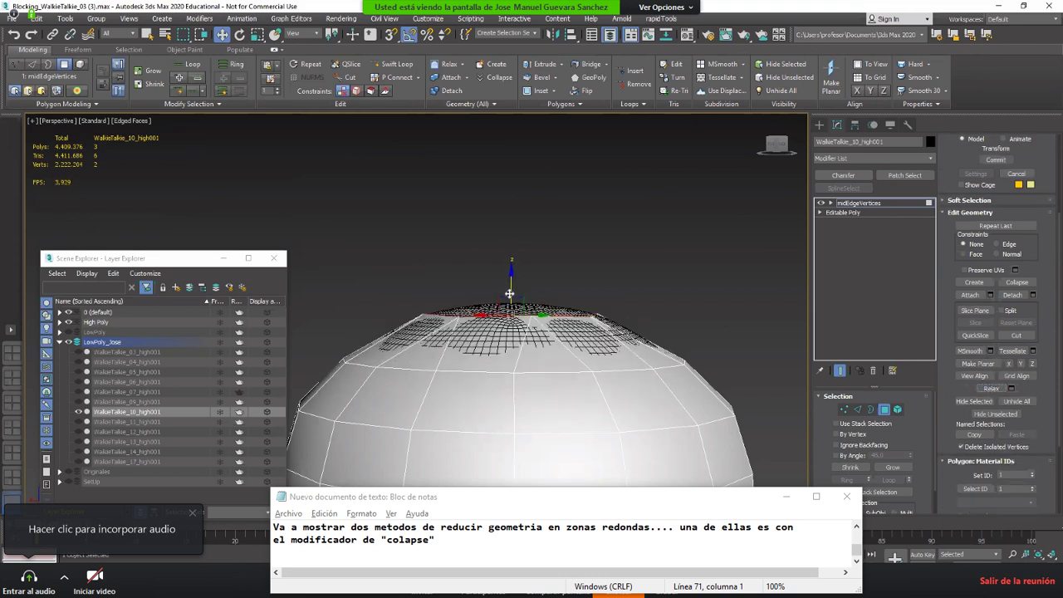
# Step: Cut additional edges across the tip's cap, joining its rim vertices through two new interior vertices
pyautogui.keyDown('alt'); pyautogui.moveTo(509, 293); pyautogui.dragTo(482, 365, button='middle'); pyautogui.keyUp('alt')
pyautogui.scroll(3, 482, 365)
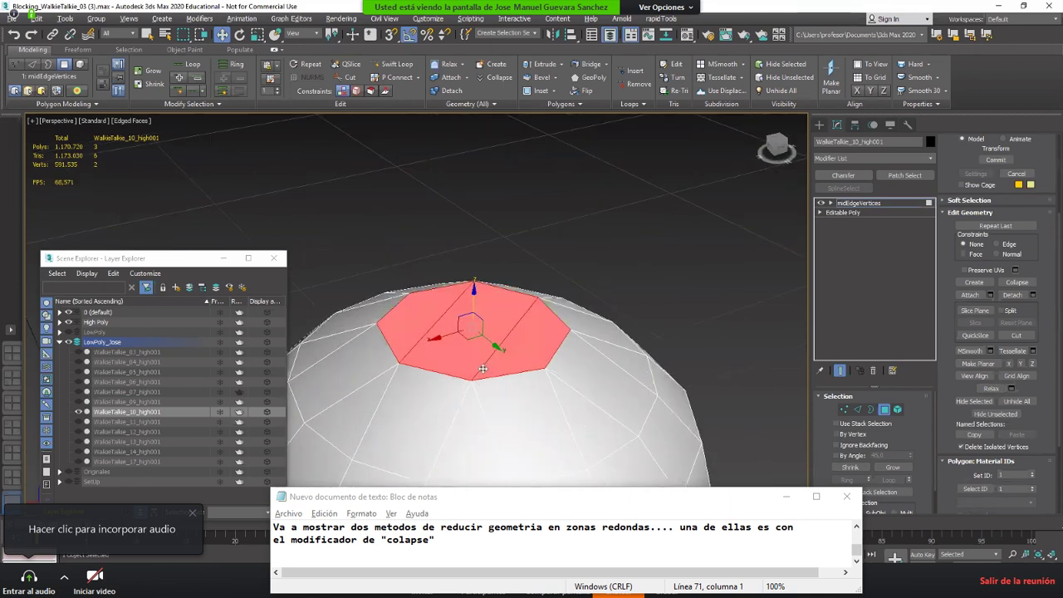
pyautogui.hotkey('alt', 'c')
pyautogui.press('Escape')
pyautogui.scroll(-3, 481, 335)
pyautogui.press('4')
pyautogui.keyDown('alt'); pyautogui.moveTo(486, 347); pyautogui.dragTo(484, 372, button='middle'); pyautogui.keyUp('alt')
pyautogui.press('1')
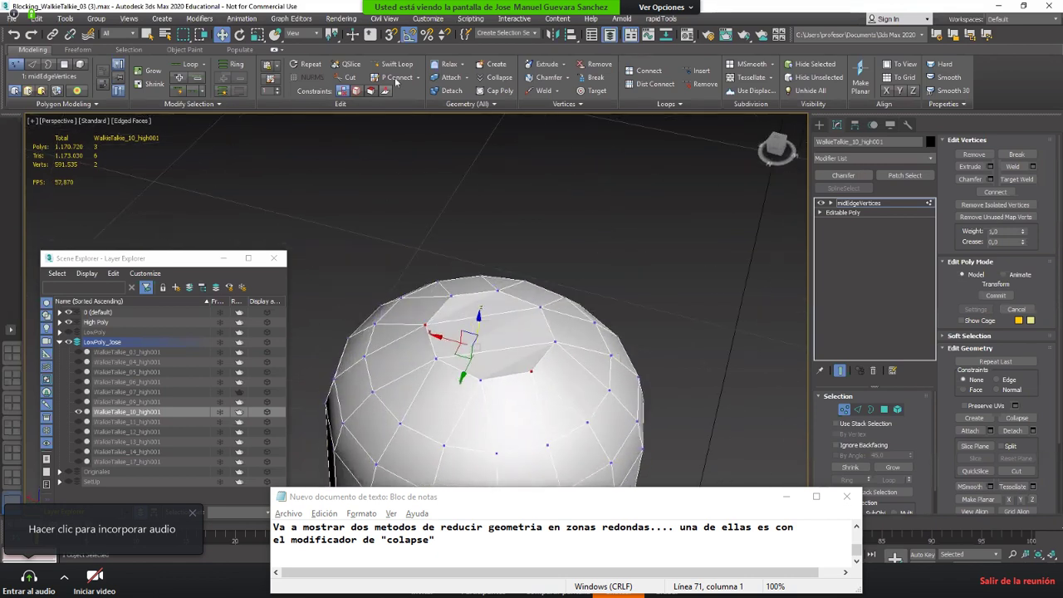
pyautogui.click(349, 78)
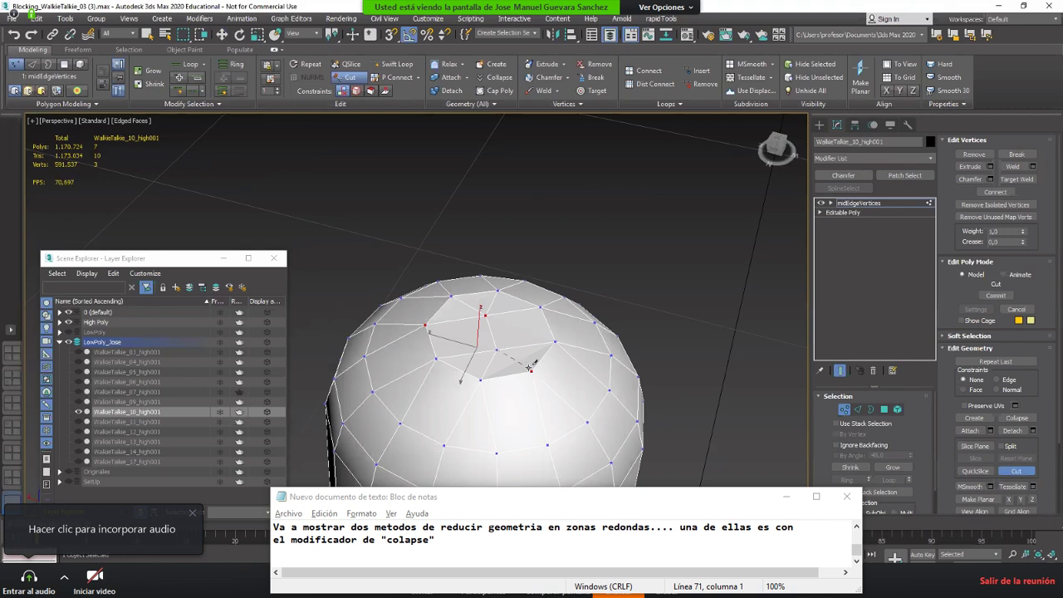
pyautogui.rightClick(483, 346)
# Step: Select the central edge of the tip's cap and raise it slightly to round the top
pyautogui.moveTo(485, 344)
pyautogui.keyDown('alt'); pyautogui.mouseDown(button='middle')
pyautogui.moveTo(509, 320)
pyautogui.moveTo(498, 330)
pyautogui.mouseUp(button='middle'); pyautogui.keyUp('alt')
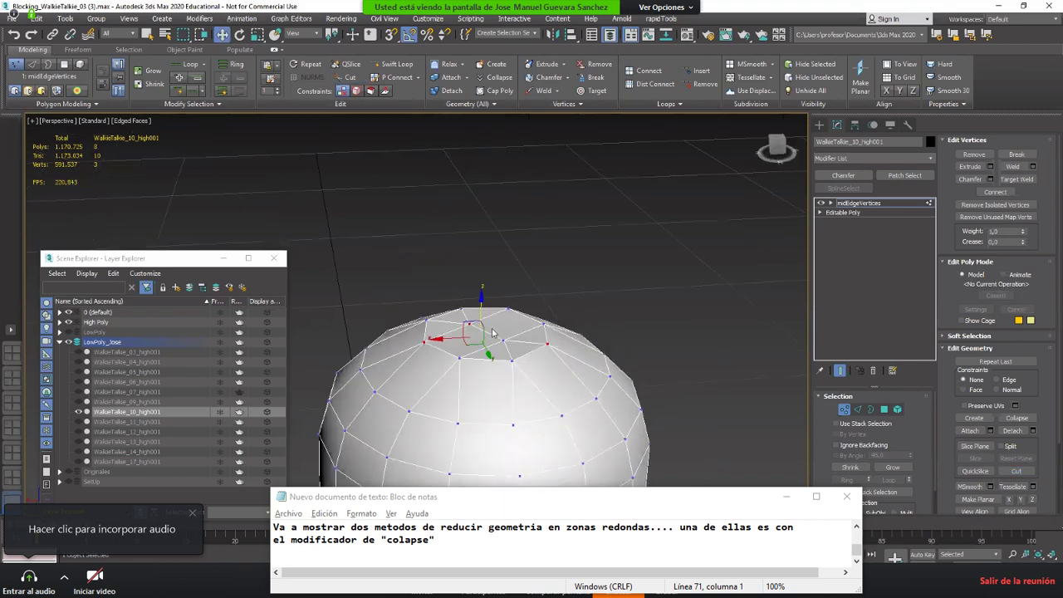
pyautogui.press('2')
pyautogui.click(488, 342)
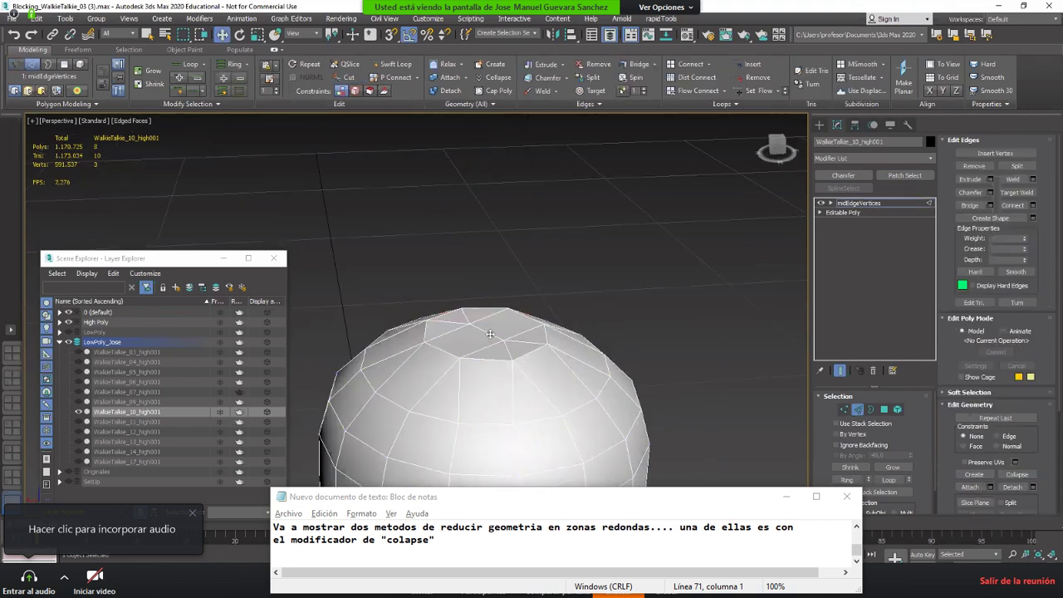
pyautogui.click(486, 307)
pyautogui.moveTo(489, 303); pyautogui.dragTo(489, 295)
pyautogui.press('1')
pyautogui.press('1')
# Step: Select all polygons of the antenna and smooth the shading across them
pyautogui.moveTo(546, 369); pyautogui.dragTo(517, 257, button='middle')
pyautogui.scroll(-2, 581, 274)
pyautogui.scroll(3, 526, 252)
pyautogui.scroll(-4, 485, 329)
pyautogui.scroll(2, 476, 333)
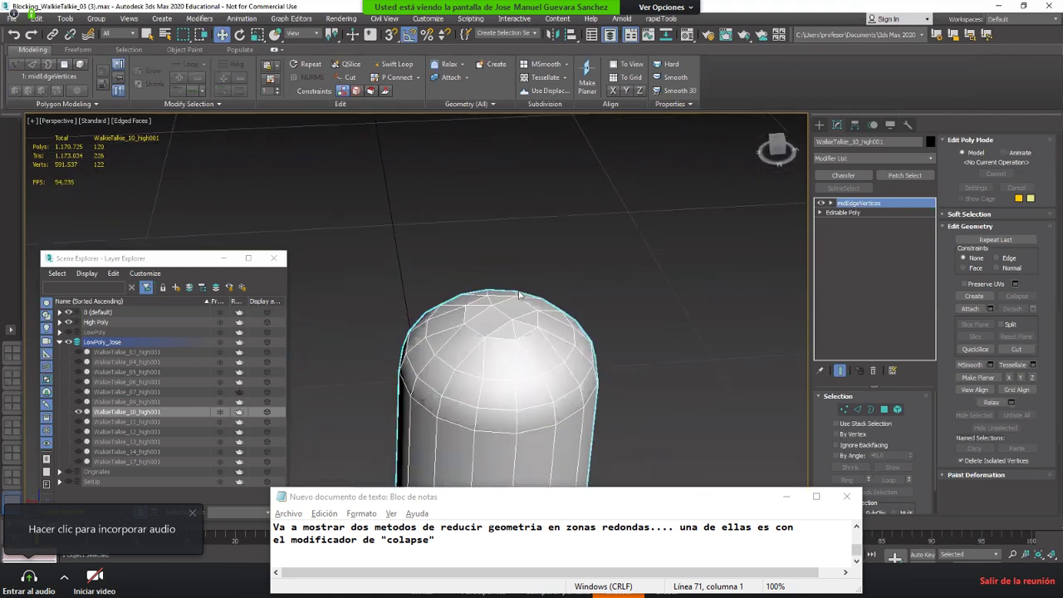
pyautogui.press('4')
pyautogui.hotkey('ctrl', 'a')
pyautogui.scroll(-5, 952, 414)
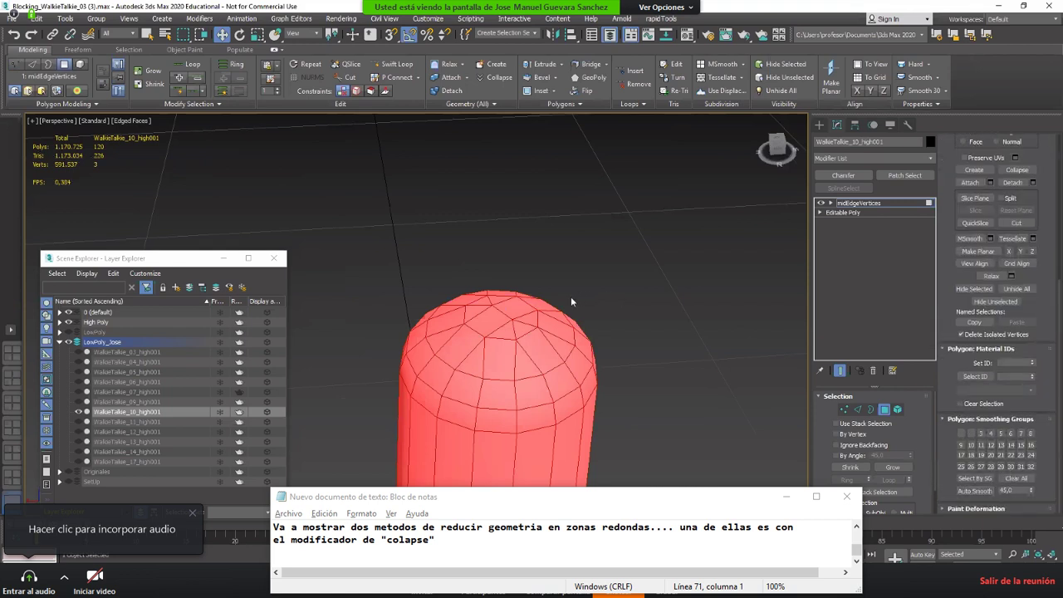
pyautogui.press('4')
# Step: Inspect the antenna's rounded tip in shaded display with the mesh edges hidden
pyautogui.moveTo(570, 297); pyautogui.dragTo(566, 257, button='middle')
pyautogui.press('F3')
pyautogui.press('F3')
pyautogui.press('F4')
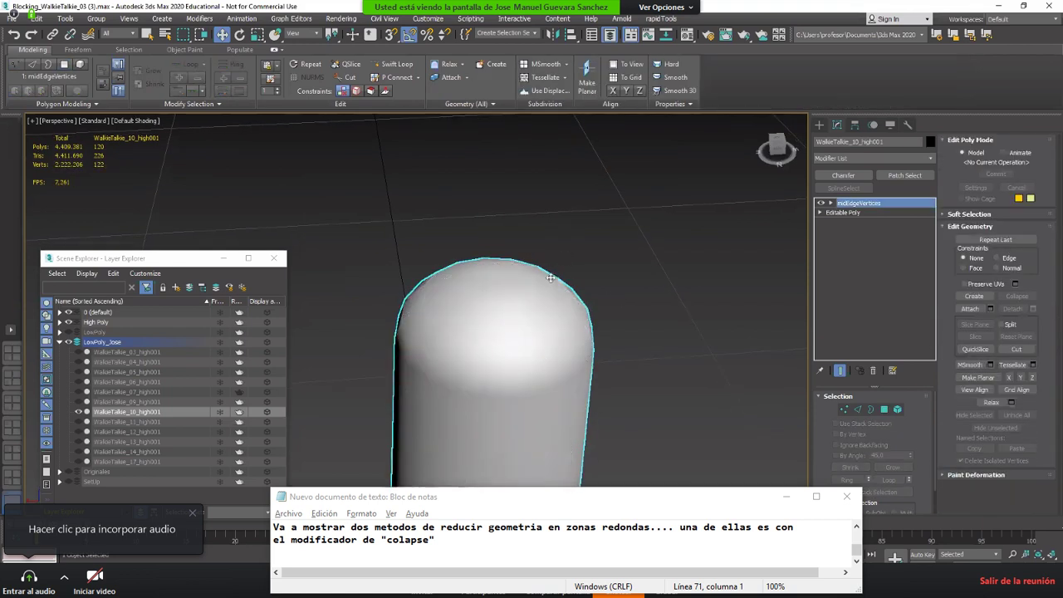
# Step: Show edged faces and compare the antenna's rounded cap between the LowPoly_Jose and LowPoly layers
pyautogui.scroll(2, 550, 278)
pyautogui.press('F4')
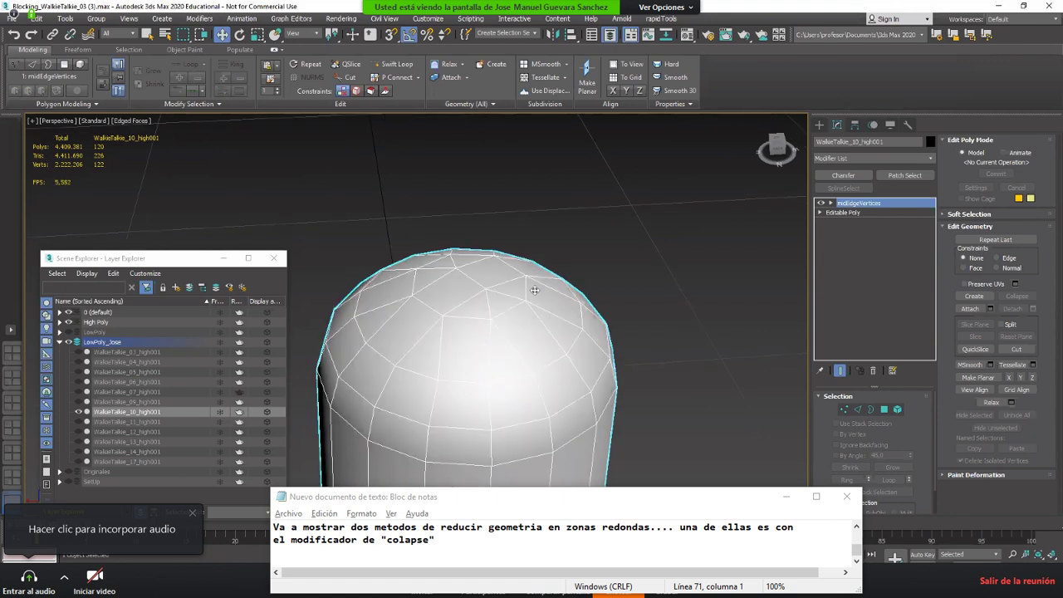
pyautogui.moveTo(534, 267); pyautogui.dragTo(565, 264, button='middle')
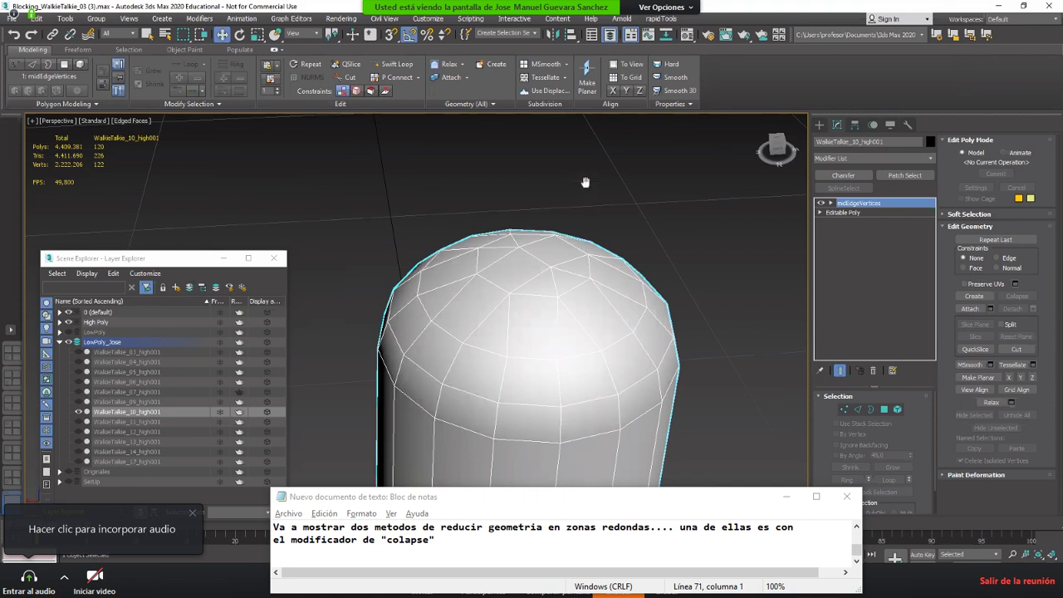
pyautogui.moveTo(584, 181); pyautogui.dragTo(572, 116, button='middle')
pyautogui.click(70, 341)
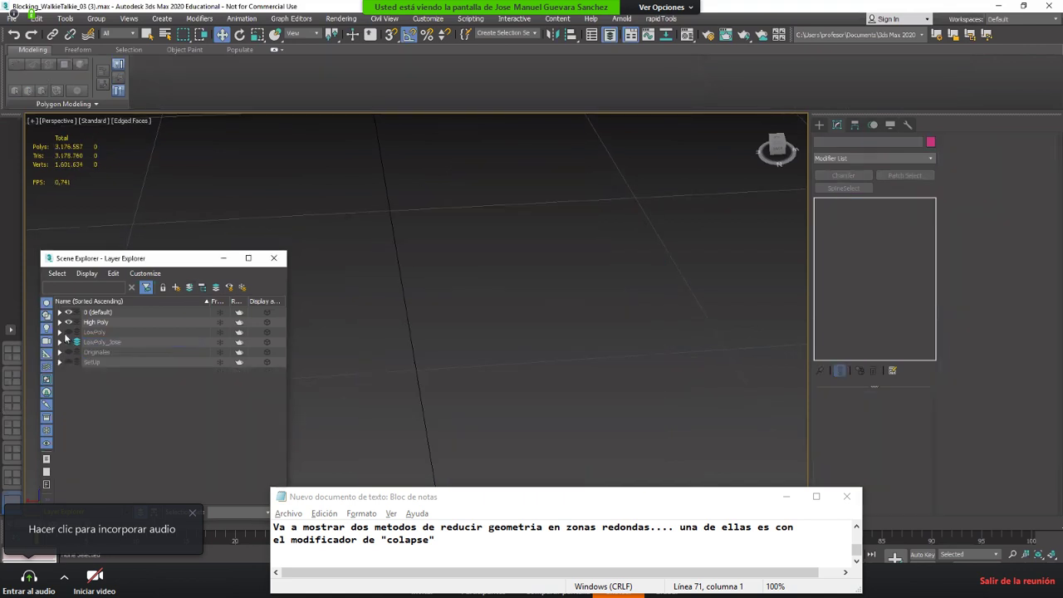
pyautogui.click(69, 331)
pyautogui.moveTo(516, 262); pyautogui.dragTo(514, 266, button='middle')
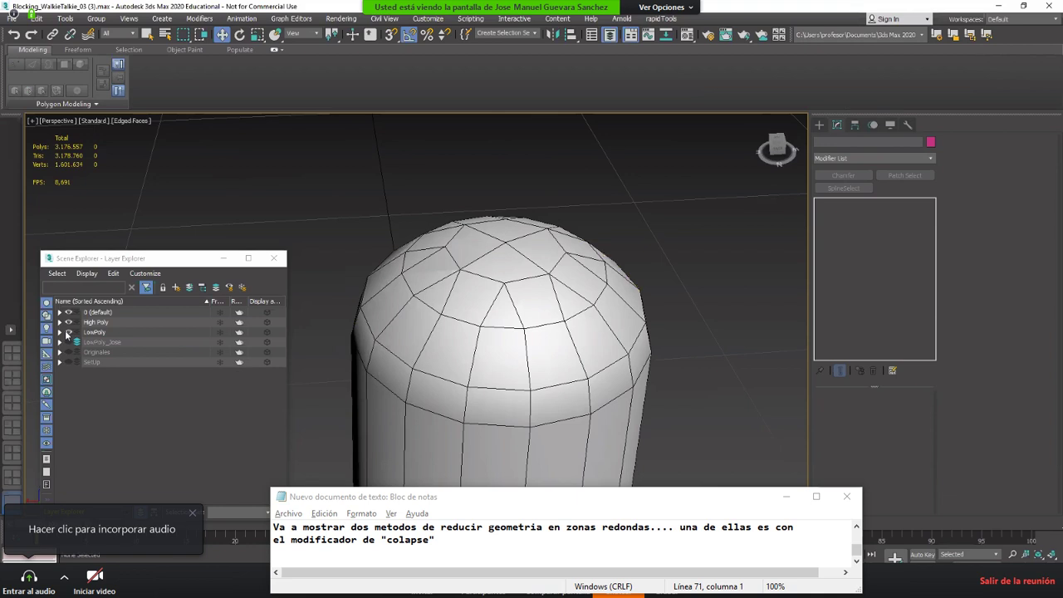
pyautogui.click(68, 332)
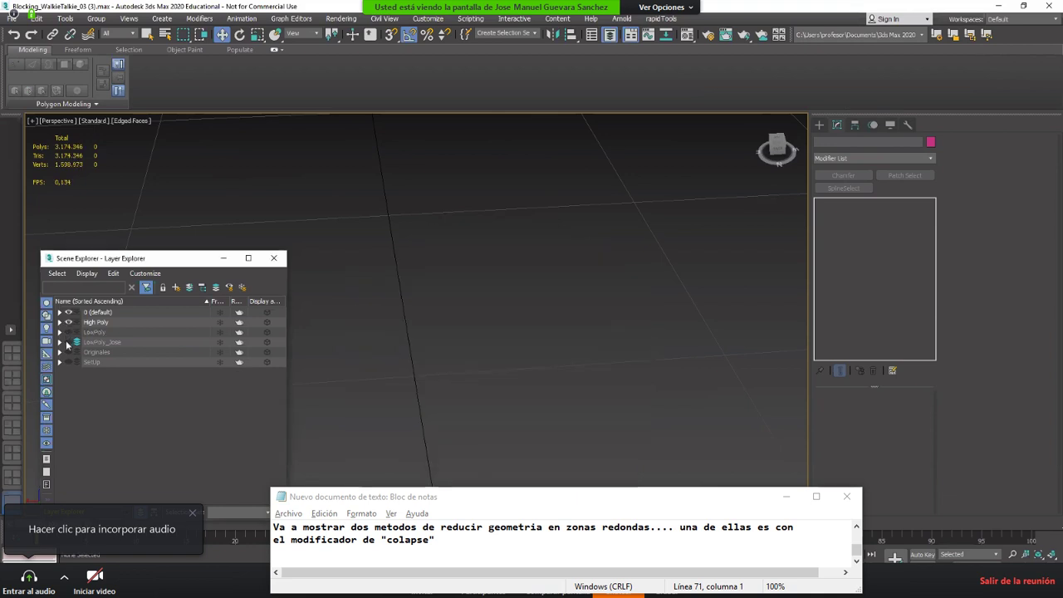
pyautogui.click(68, 341)
# Step: Exit isolation to bring back the whole walkie-talkie and select the low-poly antenna
pyautogui.keyDown('alt'); pyautogui.moveTo(576, 340); pyautogui.dragTo(520, 360, button='middle'); pyautogui.keyUp('alt')
pyautogui.scroll(1, 468, 390)
pyautogui.keyDown('alt'); pyautogui.moveTo(401, 442); pyautogui.dragTo(602, 360, button='middle'); pyautogui.keyUp('alt')
pyautogui.scroll(-3, 478, 380)
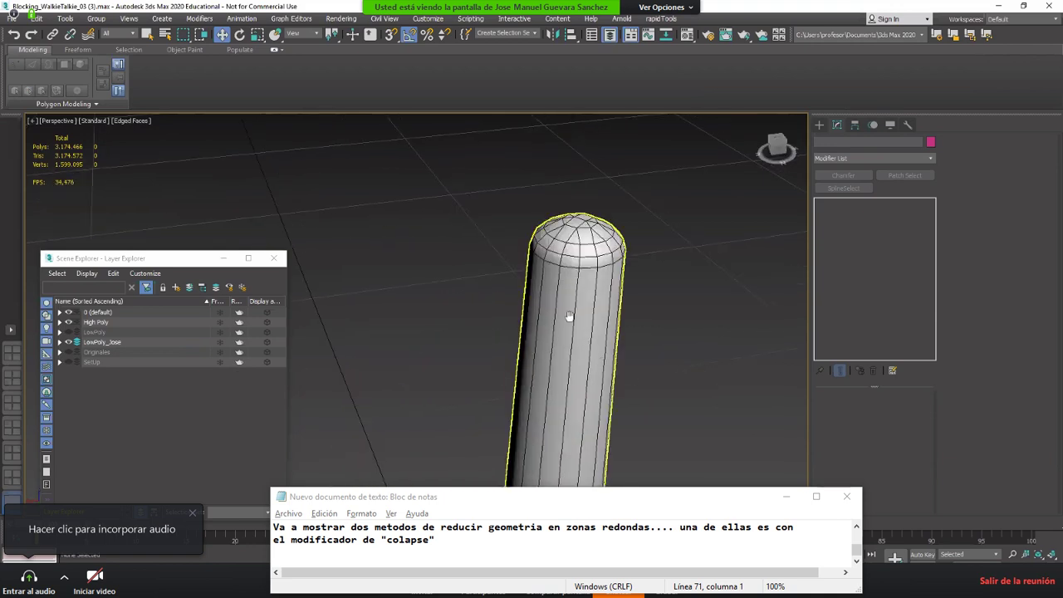
pyautogui.scroll(-4, 570, 318)
pyautogui.keyDown('alt'); pyautogui.moveTo(526, 361); pyautogui.dragTo(498, 332, button='middle'); pyautogui.keyUp('alt')
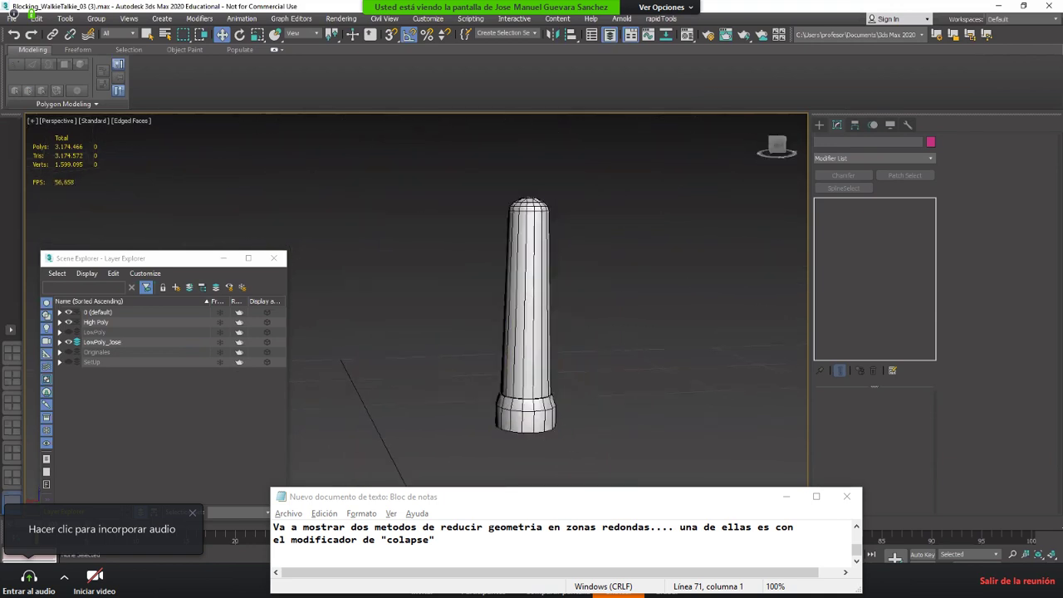
pyautogui.hotkey('alt', 'q')
pyautogui.scroll(-4, 574, 379)
pyautogui.keyDown('alt'); pyautogui.moveTo(573, 379); pyautogui.dragTo(581, 384, button='middle'); pyautogui.keyUp('alt')
pyautogui.scroll(-3, 581, 384)
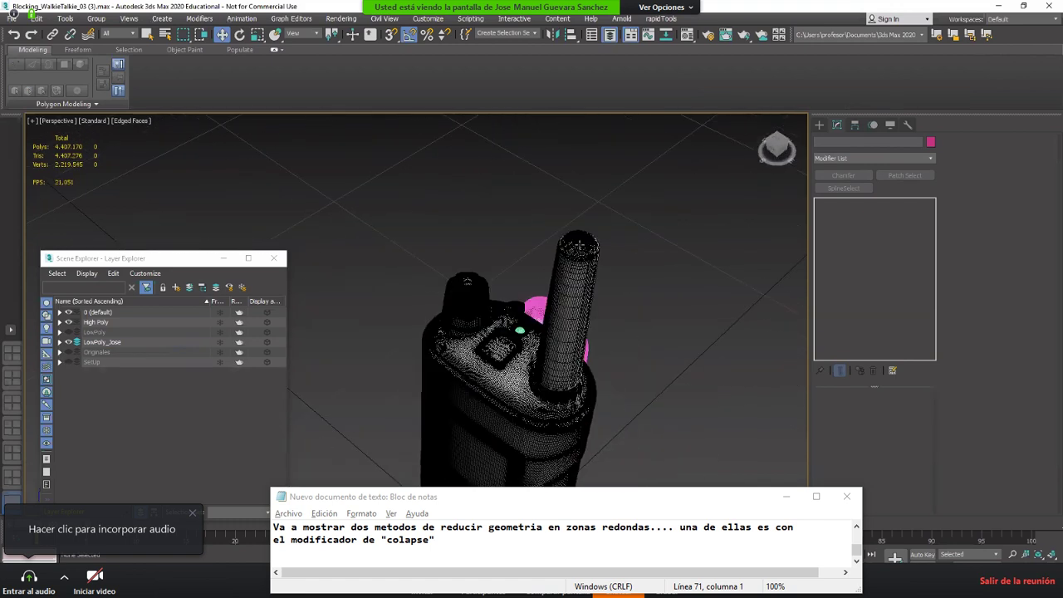
pyautogui.moveTo(456, 422); pyautogui.dragTo(387, 419, button='middle')
pyautogui.click(495, 211)
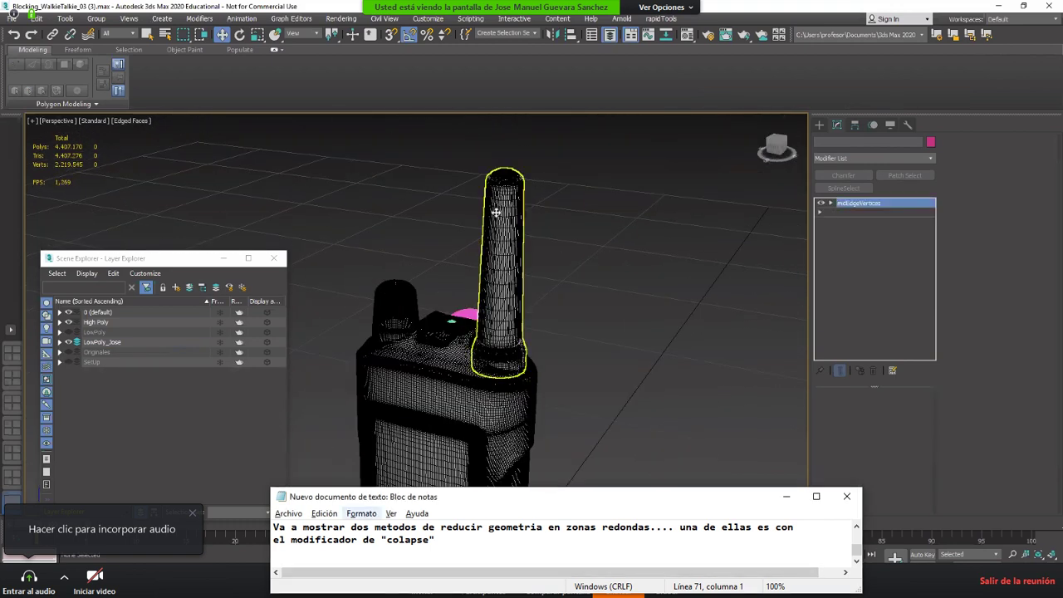
pyautogui.moveTo(492, 217); pyautogui.dragTo(462, 268, button='middle')
pyautogui.scroll(2, 458, 272)
# Step: Start a new paragraph in the Notepad notes with "Las piezas listas las"
pyautogui.press('Return')
pyautogui.press('Return')
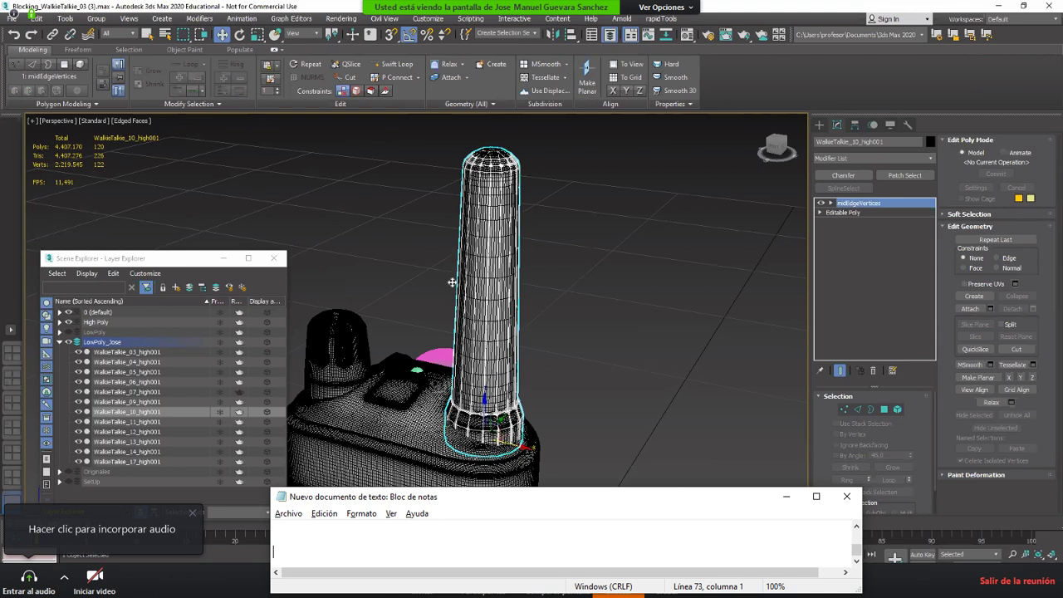
pyautogui.write('Las p')
pyautogui.rightClick(524, 251)
pyautogui.write('io')
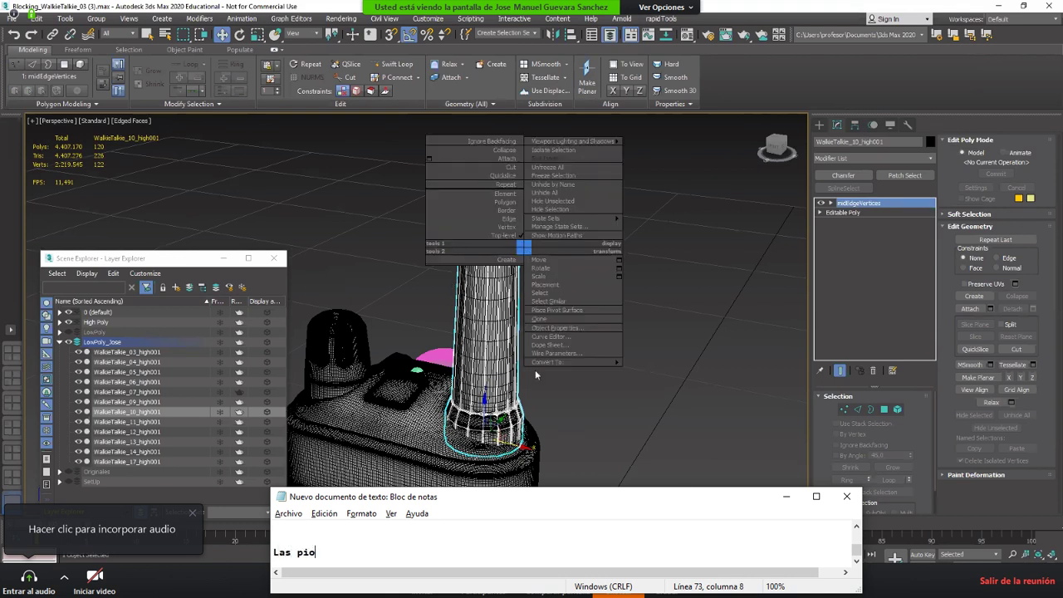
pyautogui.press('BackSpace')
pyautogui.write('ezas listas las')
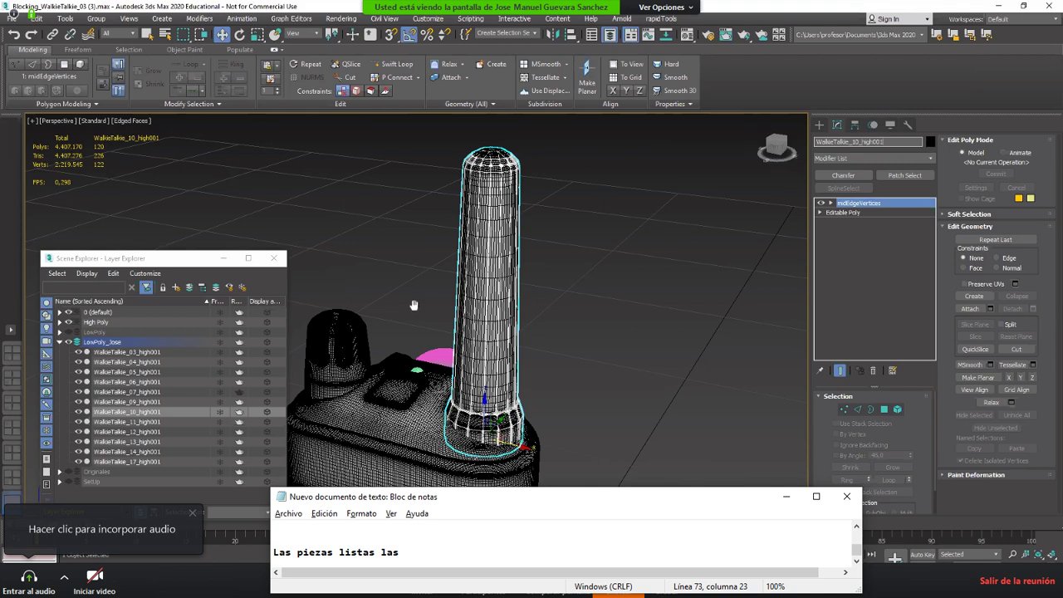
pyautogui.moveTo(414, 305); pyautogui.dragTo(436, 279, button='middle')
pyautogui.write('vam')
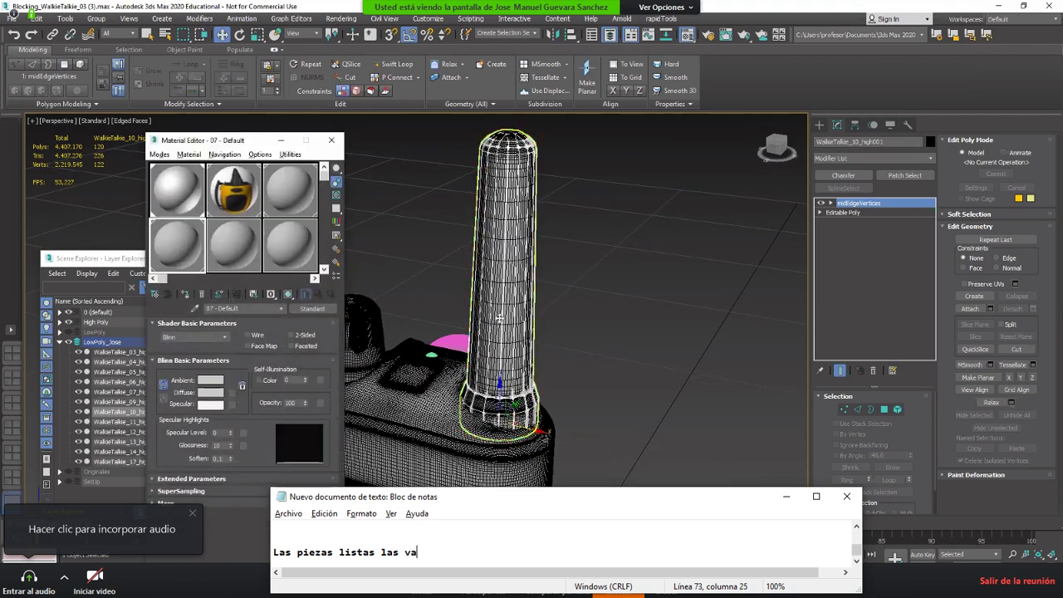
# Step: Isolate the antenna, pick an unused gray material slot, and reword the note to "Las piezas listas les"
pyautogui.hotkey('alt', 'q')
pyautogui.click(243, 253)
pyautogui.press('BackSpace')
pyautogui.press('BackSpace')
pyautogui.press('BackSpace')
pyautogui.write('es')
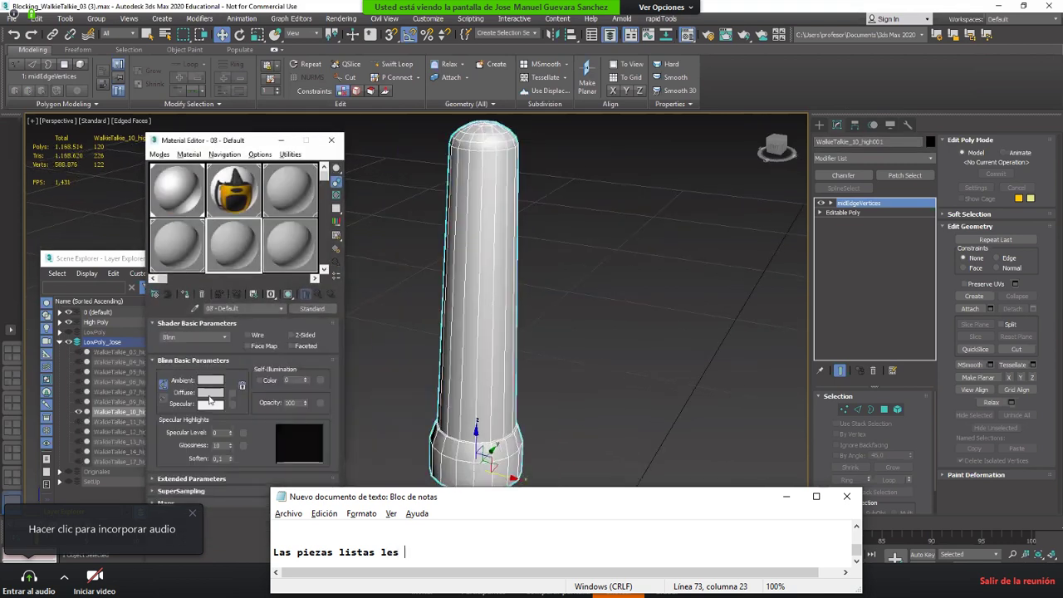
# Step: Set the material's diffuse color to bright green and continue the note with "aplica un color"
pyautogui.click(208, 395)
pyautogui.write('aplica u')
pyautogui.click(307, 80)
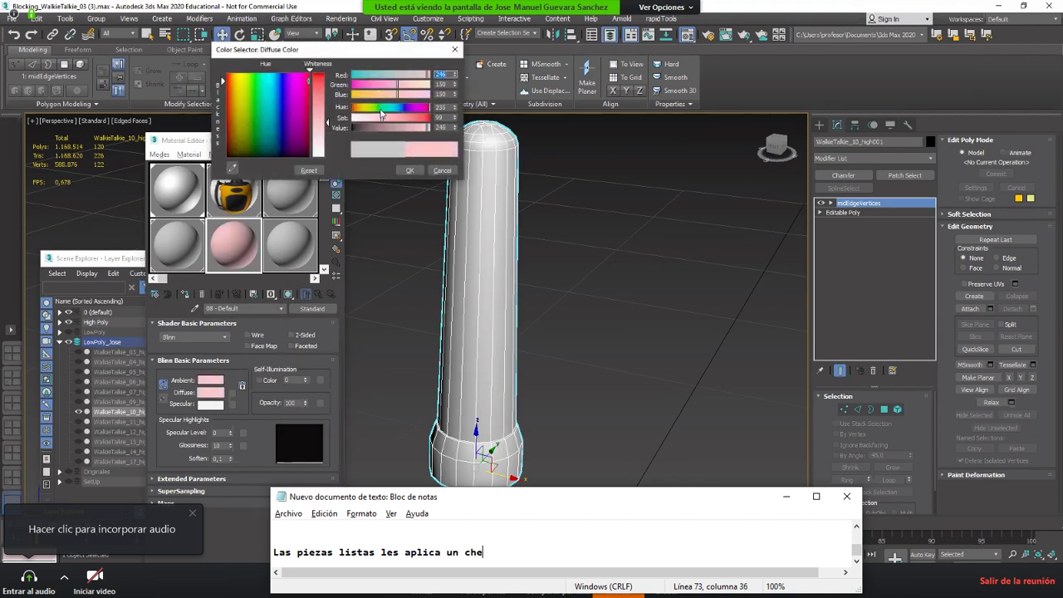
pyautogui.click(383, 108)
pyautogui.moveTo(403, 123); pyautogui.dragTo(371, 100)
pyautogui.write('lor')
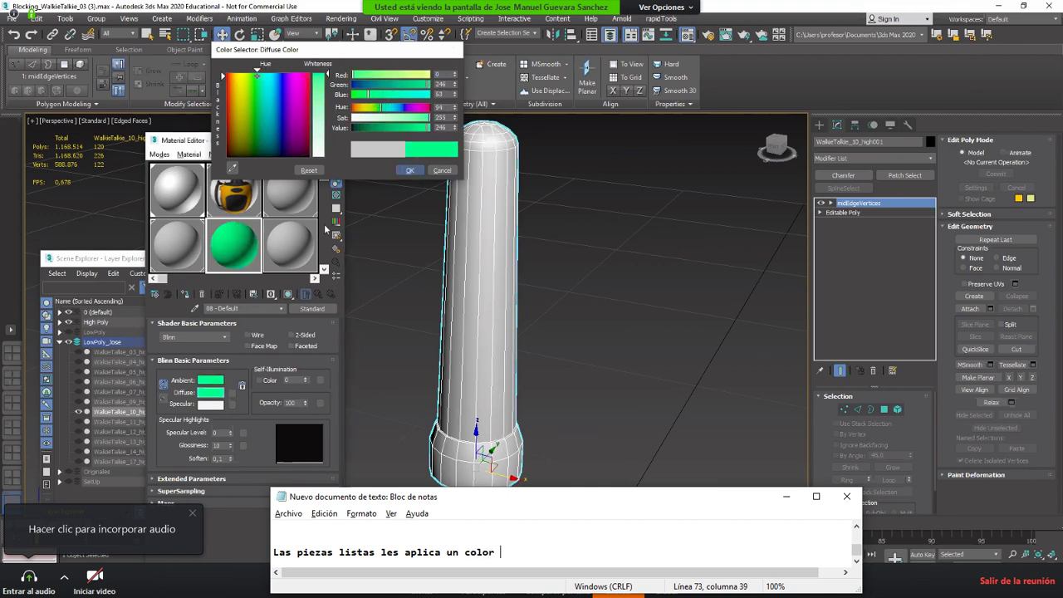
pyautogui.click(409, 169)
# Step: Name the green material Check and assign it to the antenna, continuing the note with "para determinar que esta terminado"
pyautogui.click(189, 308)
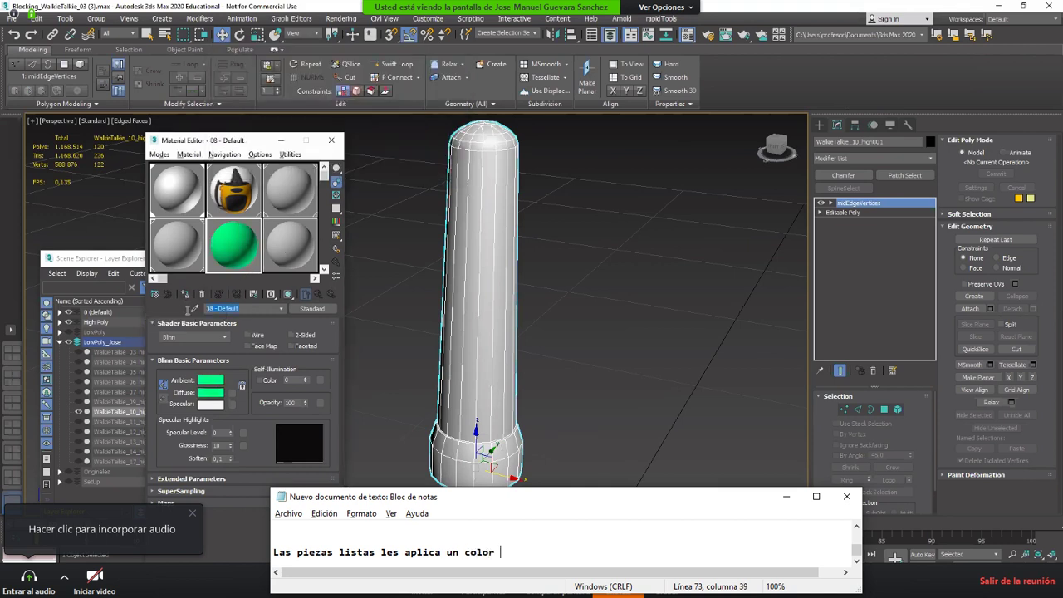
pyautogui.write('Chea determ')
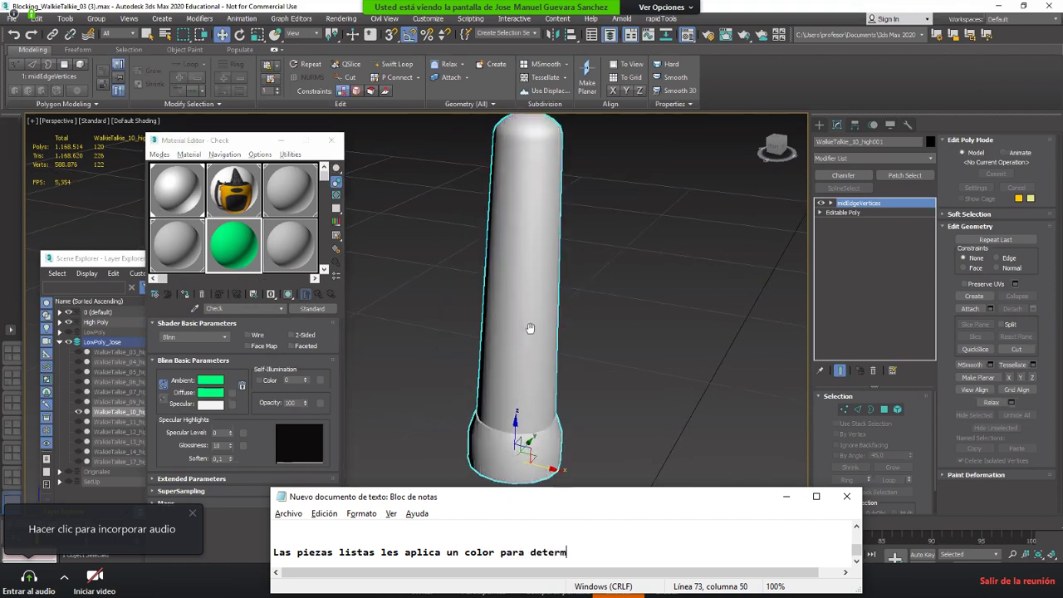
pyautogui.write('inar que esta ')
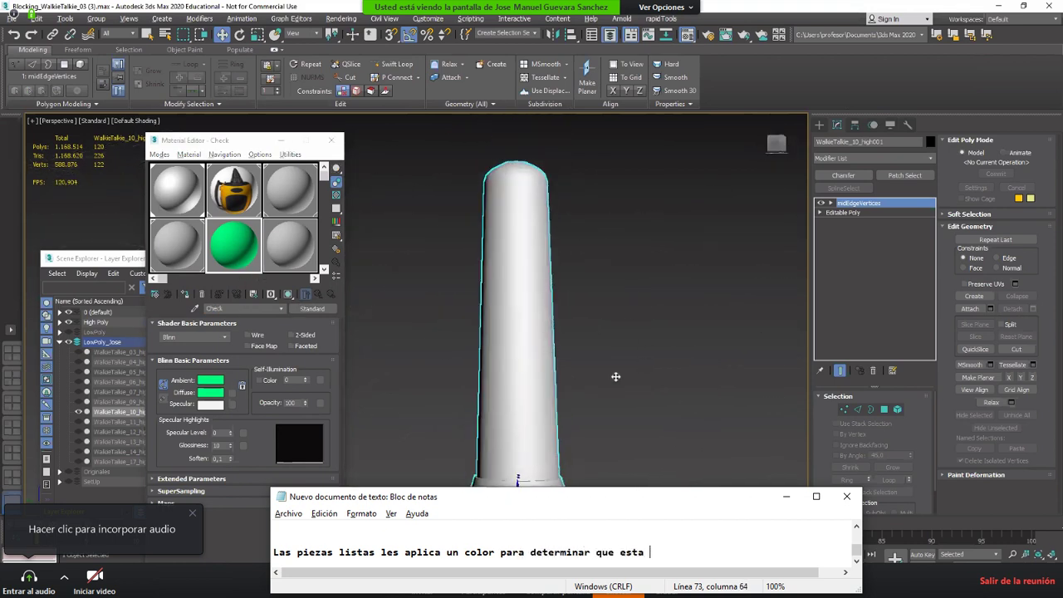
pyautogui.write('terminado')
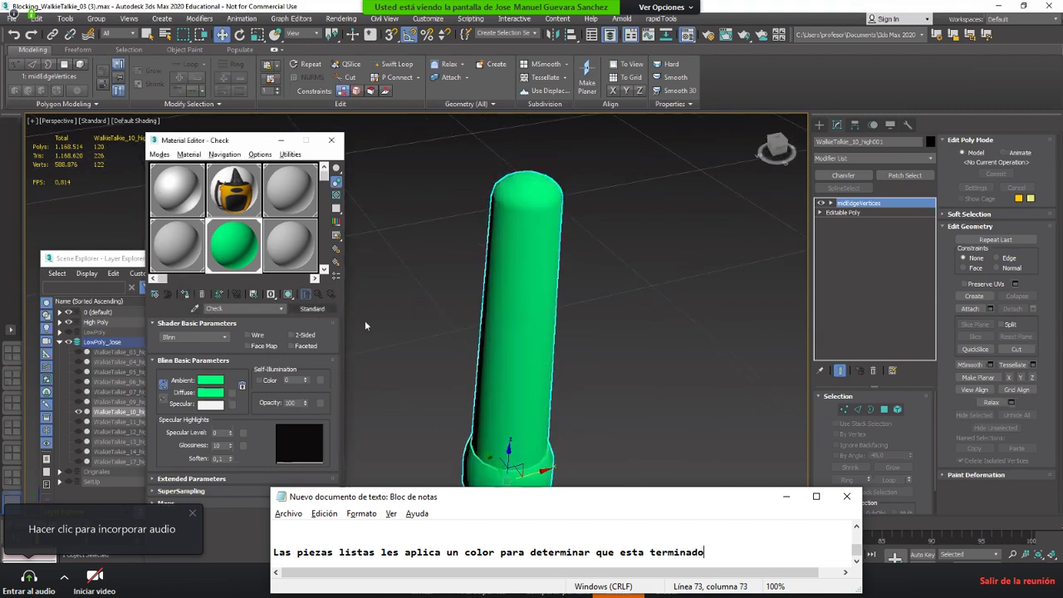
# Step: Complete the note with "a falta de uv´s y la oculta" and begin a new paragraph
pyautogui.write(' a falta de ')
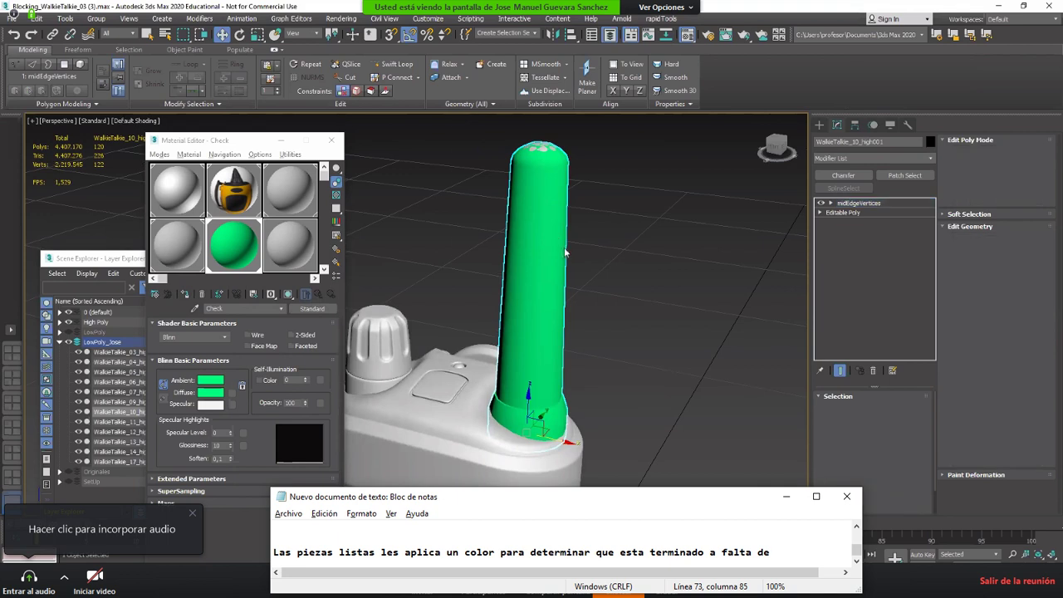
pyautogui.write('uv´s y la oculta')
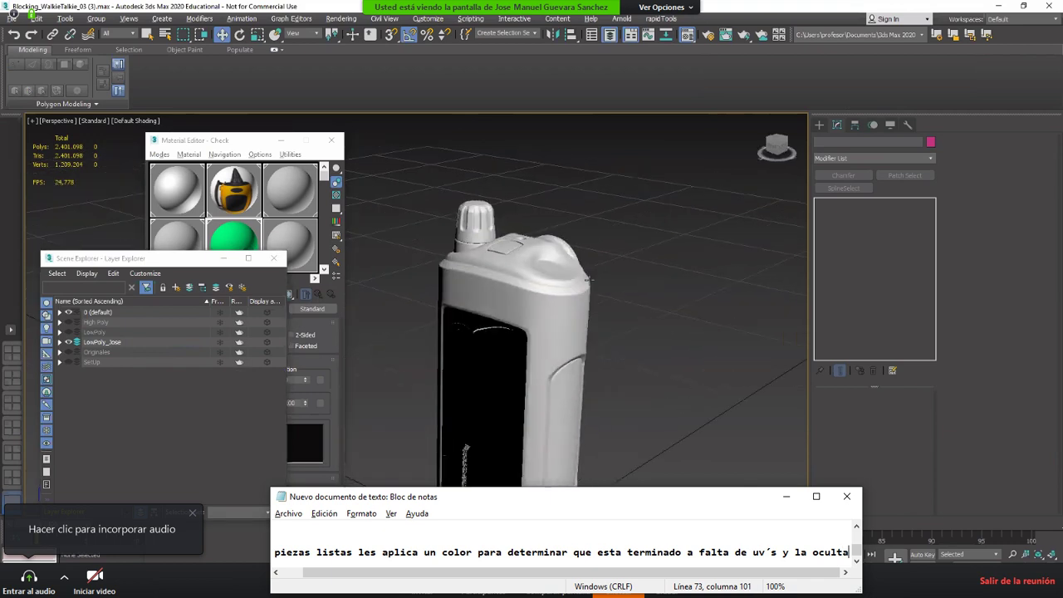
pyautogui.press('Return')
pyautogui.press('Return')
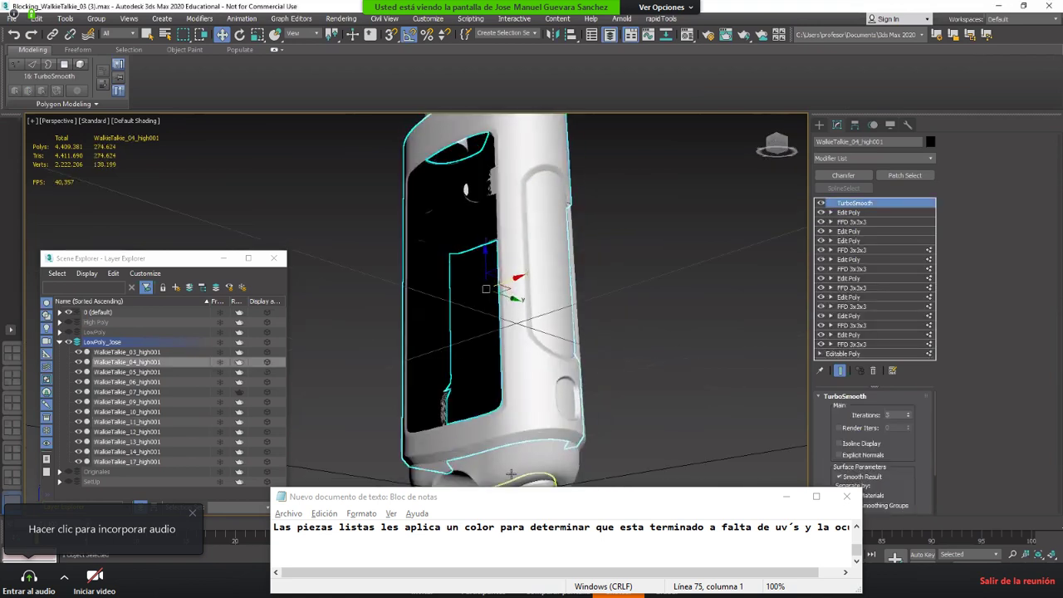
# Step: Isolate the main casing WalkieTalkie_04_high001 together with the back piece WalkieTalkie_06_high001
pyautogui.click(554, 461)
pyautogui.keyDown('alt'); pyautogui.moveTo(615, 426); pyautogui.dragTo(502, 464, button='middle'); pyautogui.keyUp('alt')
pyautogui.click(517, 244)
pyautogui.keyDown('alt'); pyautogui.moveTo(531, 274); pyautogui.dragTo(487, 307, button='middle'); pyautogui.keyUp('alt')
pyautogui.hotkey('alt', 'q')
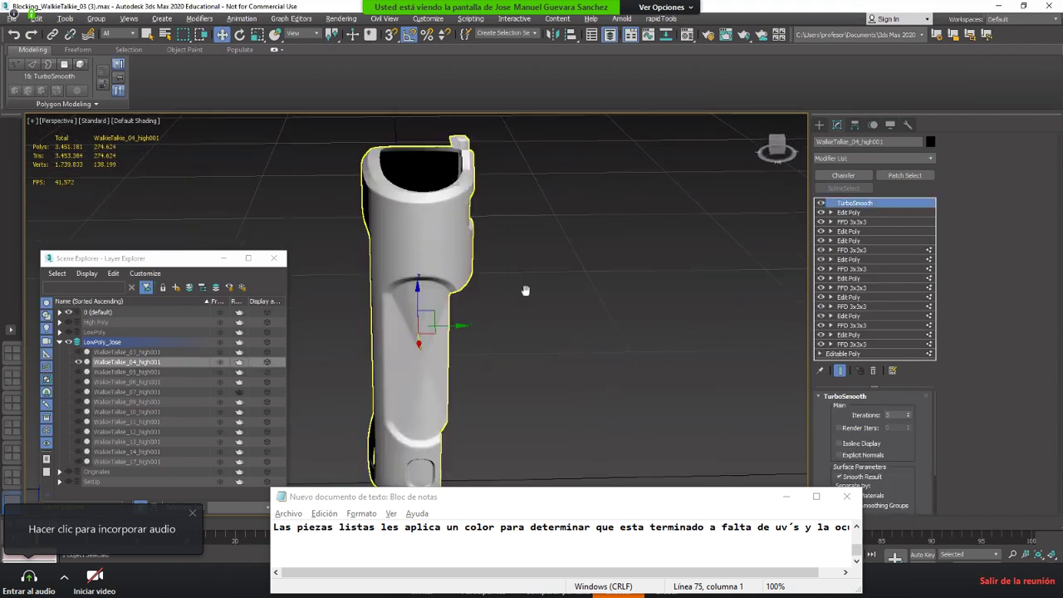
pyautogui.hotkey('alt', 'q')
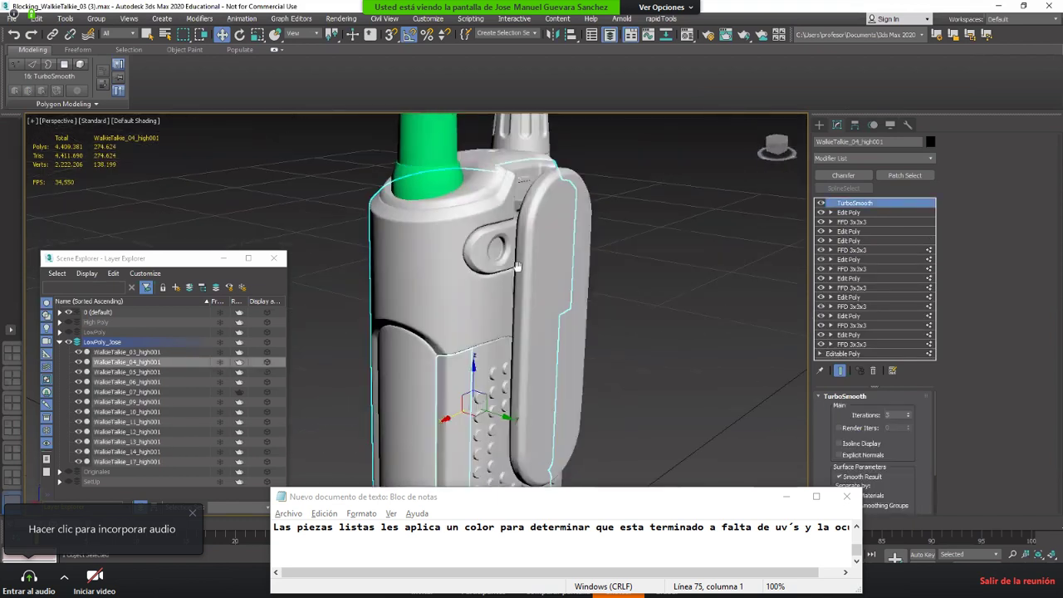
pyautogui.keyDown('ctrl'); pyautogui.click(478, 357); pyautogui.keyUp('ctrl')
pyautogui.hotkey('alt', 'q')
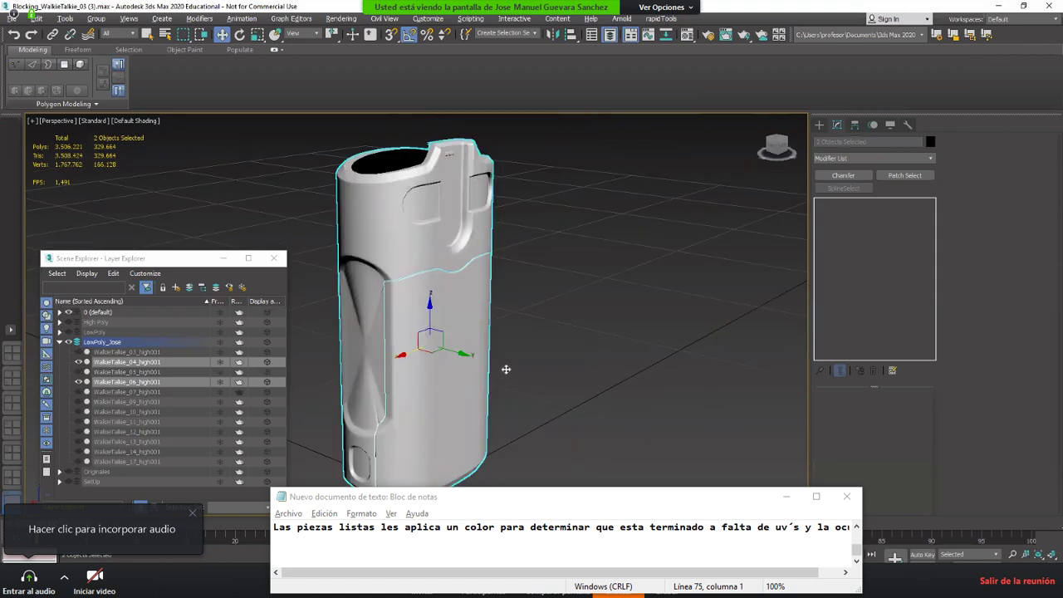
# Step: Try moving the back piece away from the main casing, and undo the move
pyautogui.keyDown('alt'); pyautogui.moveTo(506, 370); pyautogui.dragTo(520, 349, button='middle'); pyautogui.keyUp('alt')
pyautogui.click(505, 367)
pyautogui.click(499, 342)
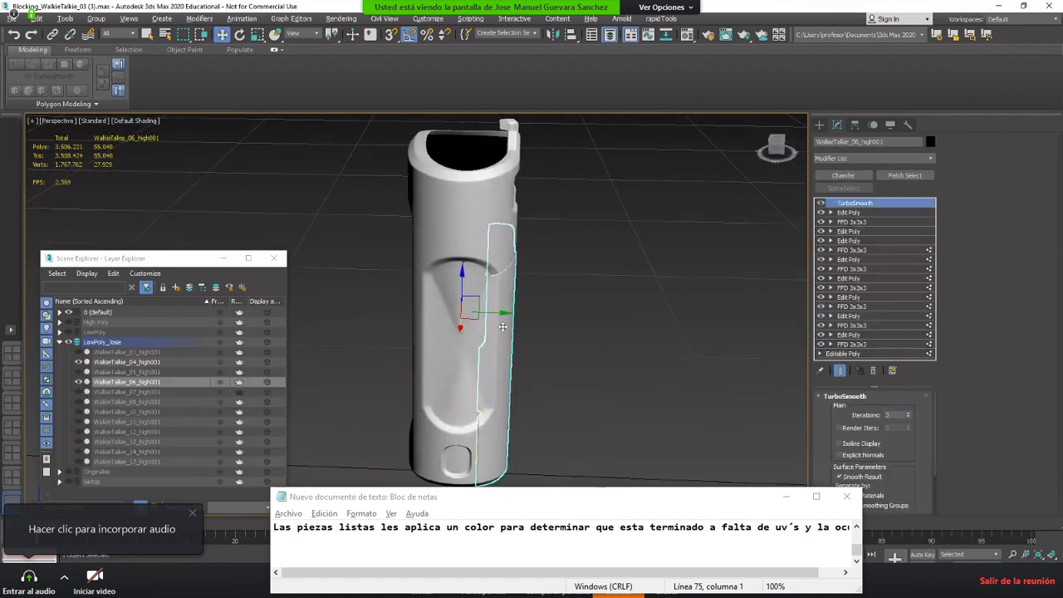
pyautogui.moveTo(500, 342); pyautogui.dragTo(582, 334)
pyautogui.hotkey('ctrl', 'z')
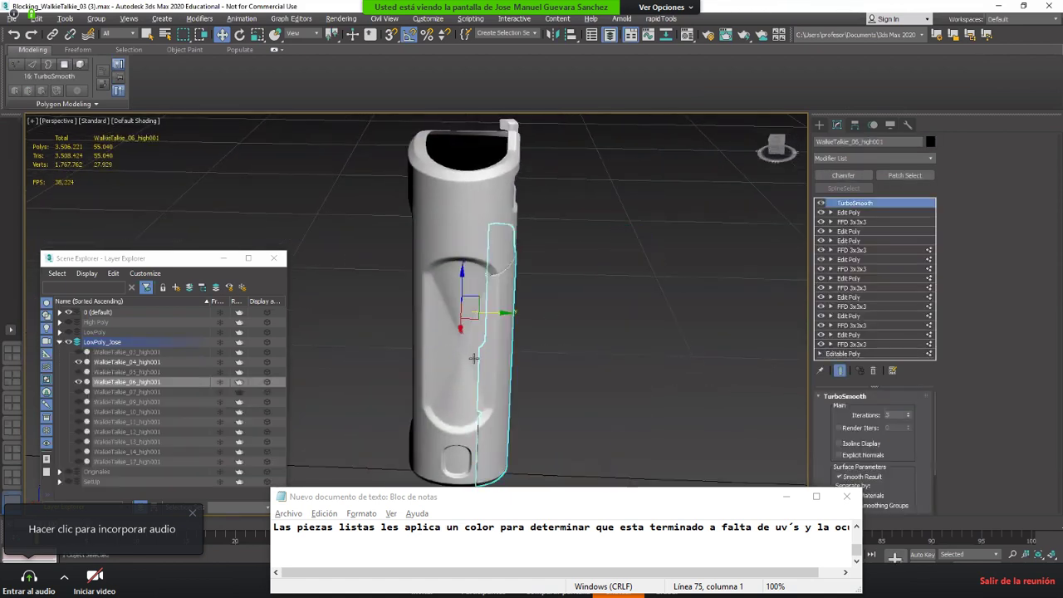
# Step: Select the main casing, examine its shape around the back piece, and isolate it alone
pyautogui.keyDown('alt'); pyautogui.moveTo(474, 361); pyautogui.dragTo(540, 404, button='middle'); pyautogui.keyUp('alt')
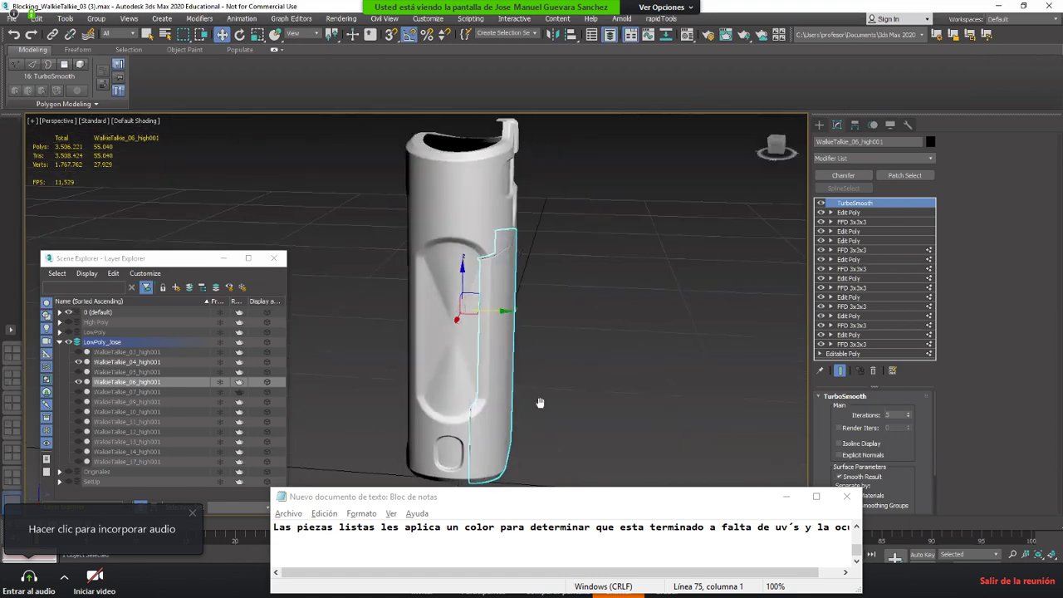
pyautogui.moveTo(519, 229); pyautogui.dragTo(555, 344, button='middle')
pyautogui.scroll(-3, 550, 301)
pyautogui.scroll(2, 548, 315)
pyautogui.click(509, 264)
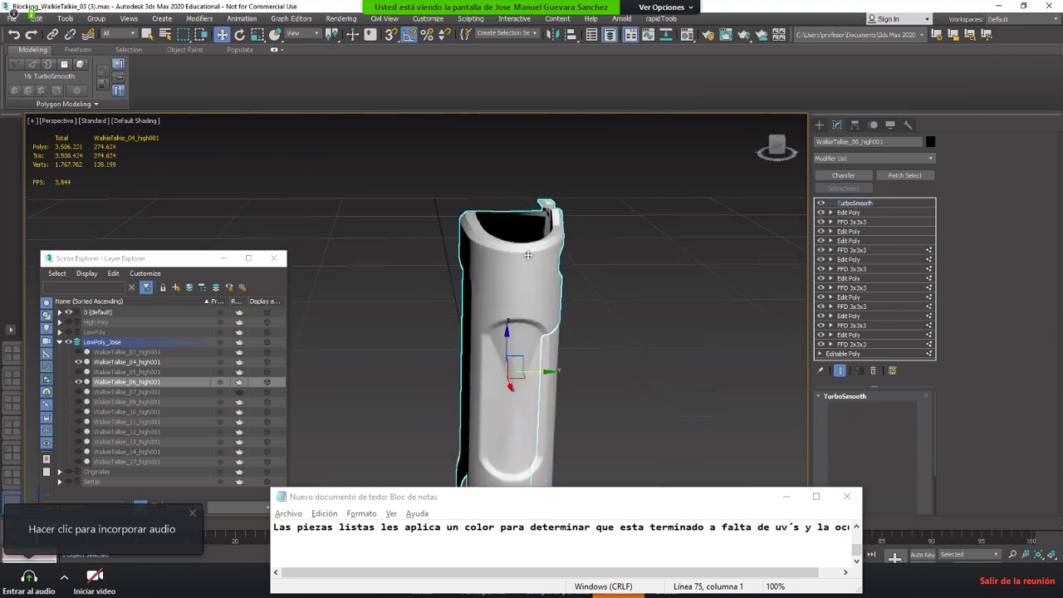
pyautogui.keyDown('alt'); pyautogui.moveTo(549, 213); pyautogui.dragTo(436, 365, button='middle'); pyautogui.keyUp('alt')
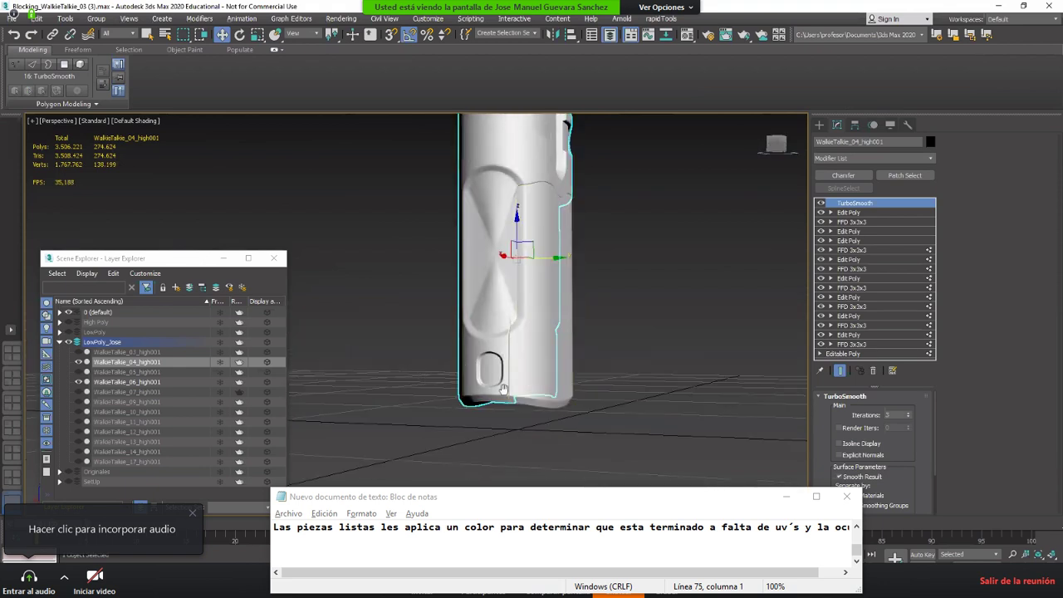
pyautogui.moveTo(503, 390); pyautogui.dragTo(506, 441, button='middle')
pyautogui.keyDown('alt'); pyautogui.moveTo(541, 237); pyautogui.dragTo(575, 244, button='middle'); pyautogui.keyUp('alt')
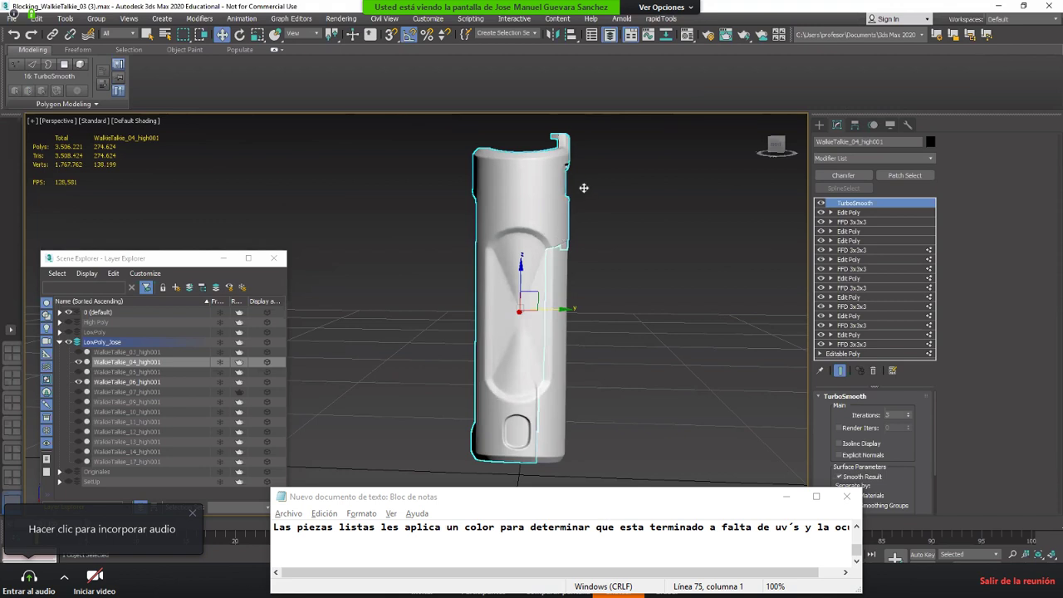
pyautogui.keyDown('alt'); pyautogui.moveTo(584, 187); pyautogui.dragTo(799, 230, button='middle'); pyautogui.keyUp('alt')
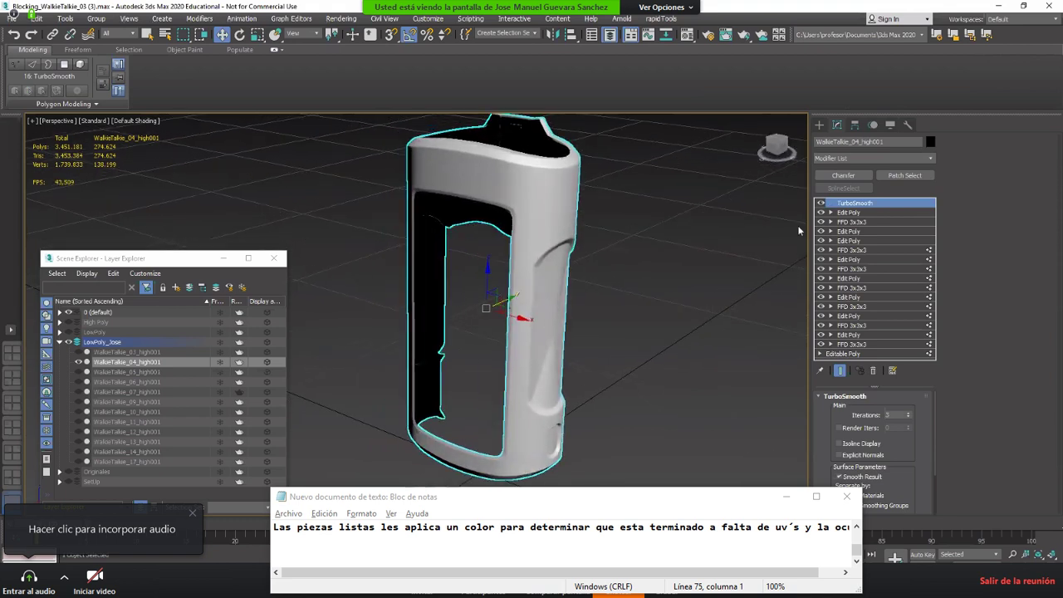
# Step: Add the line "Ahora va a optimizar la carcasa..." to the class notes and begin a new paragraph
pyautogui.write('Aho')
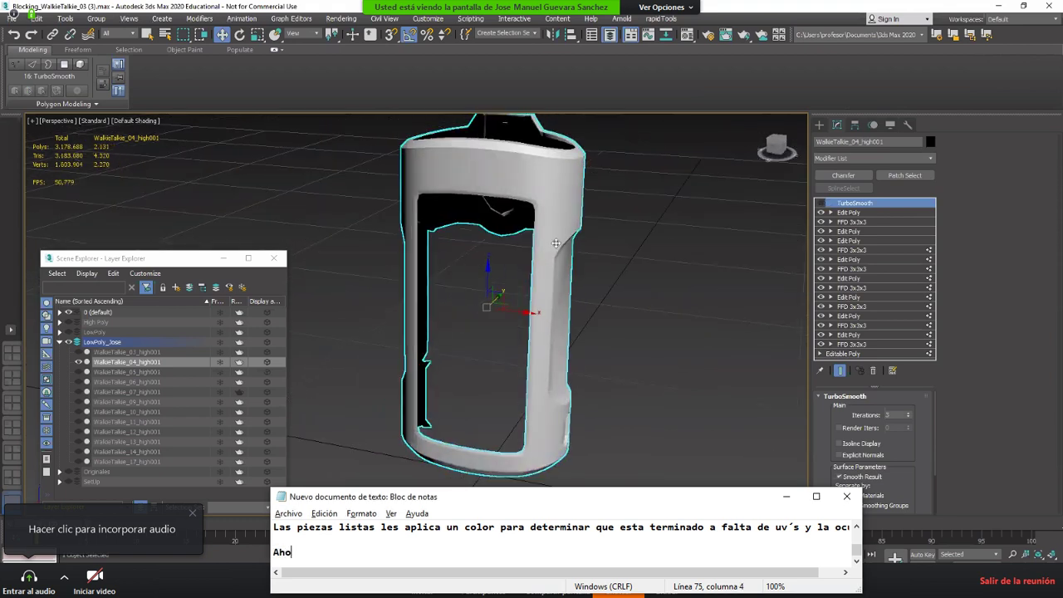
pyautogui.write('ra va a ')
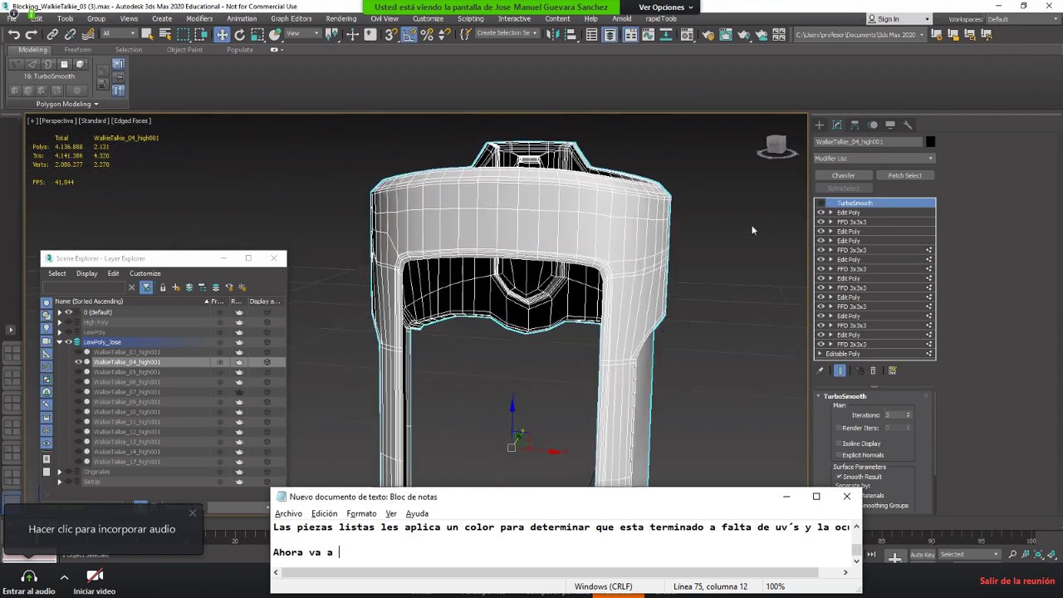
pyautogui.write('optimizar e')
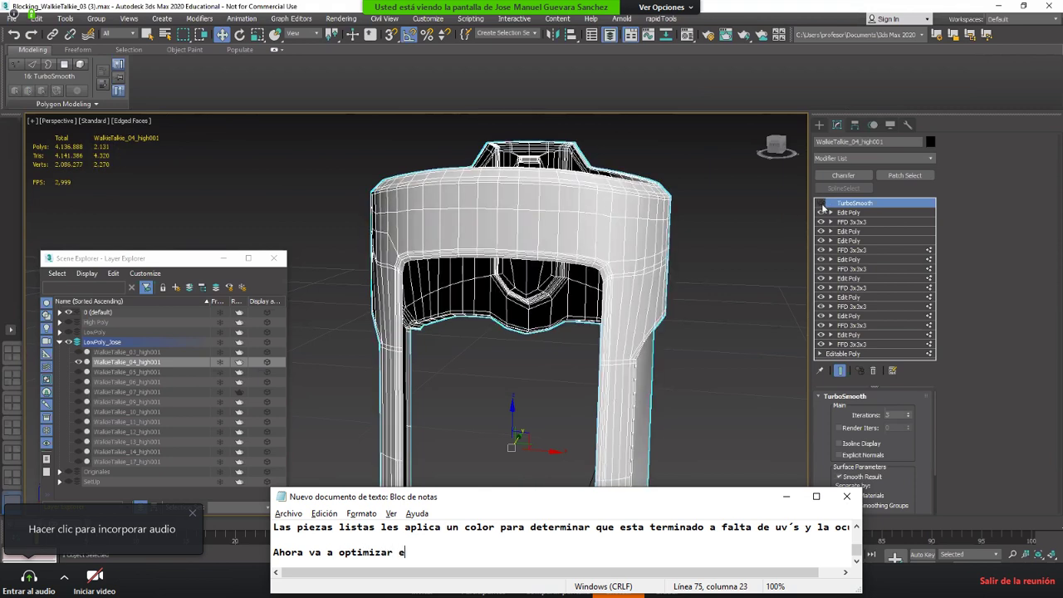
pyautogui.press('BackSpace')
pyautogui.write('la carcasa...')
pyautogui.press('Return')
pyautogui.press('Return')
# Step: Compare the main casing's wireframe around the front opening with TurboSmooth enabled and disabled
pyautogui.scroll(8, 529, 267)
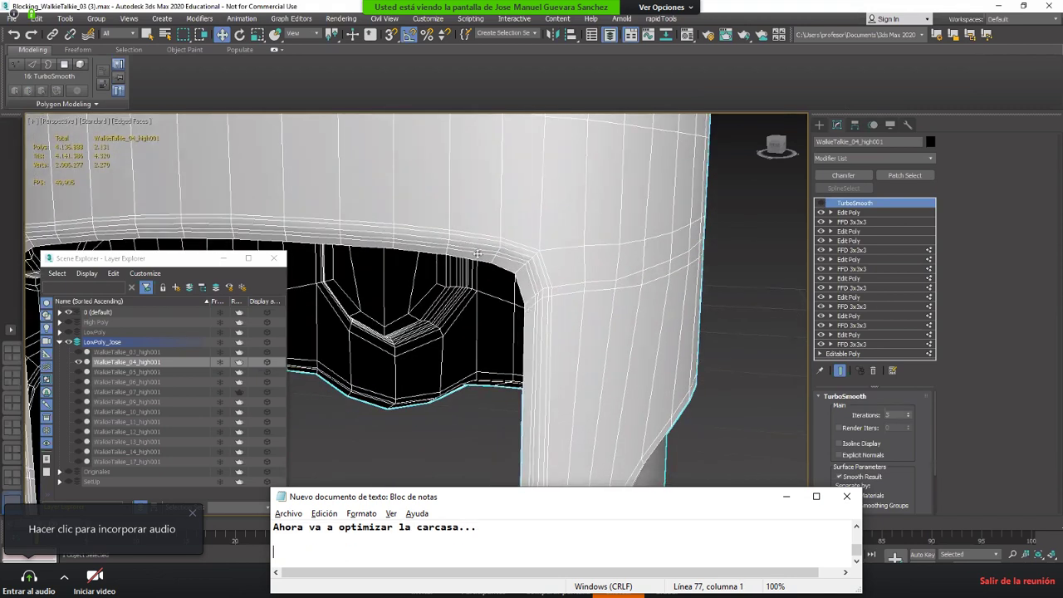
pyautogui.scroll(-3, 477, 252)
pyautogui.click(821, 203)
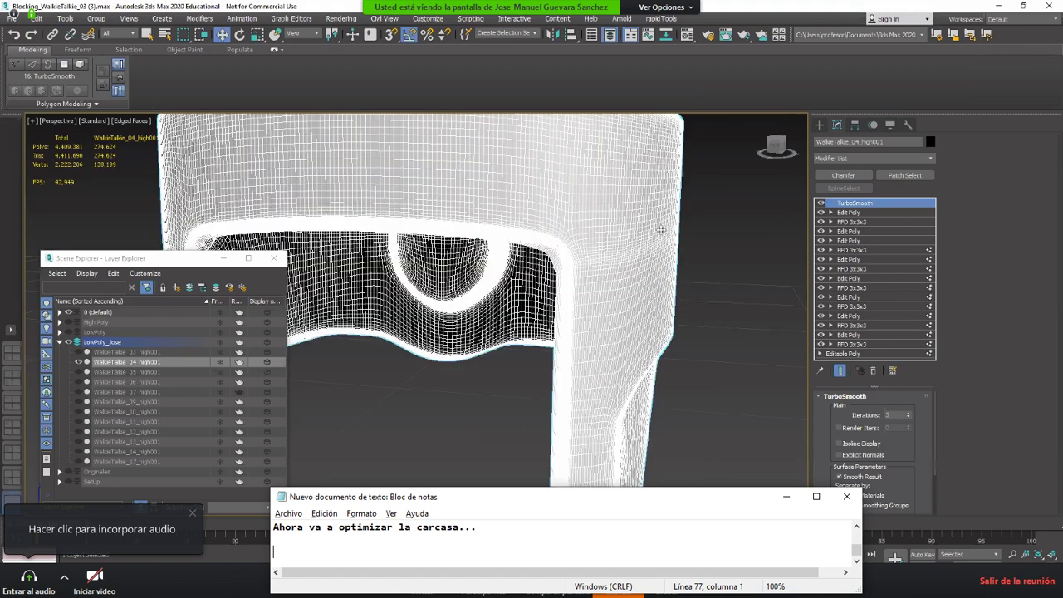
pyautogui.press('z')
pyautogui.click(820, 204)
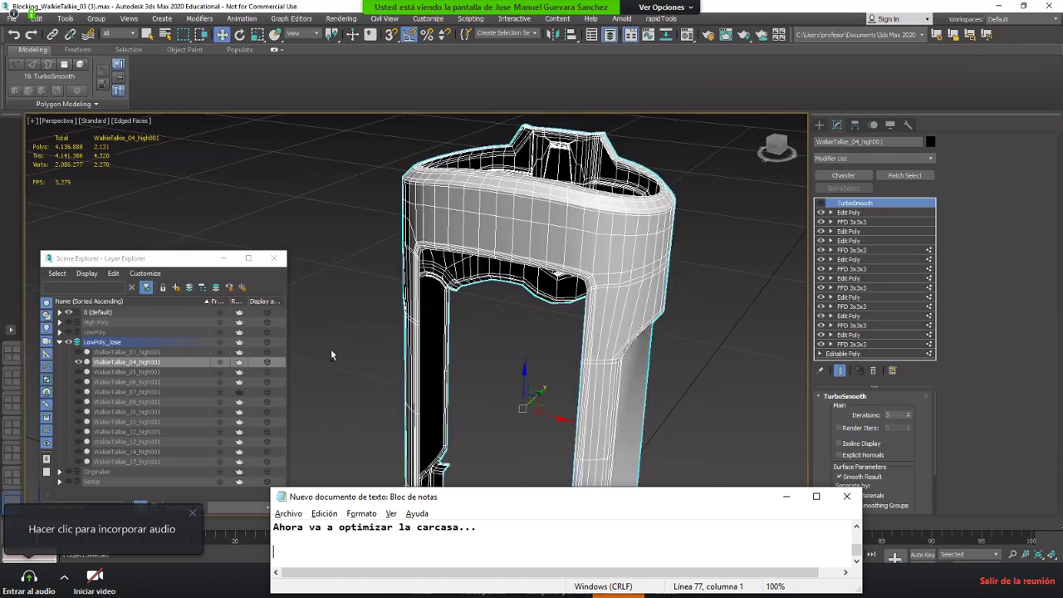
# Step: Examine the unsmoothed casing's edge flow along the lower rim, the front opening and the upper band, rechecking it against the TurboSmooth result
pyautogui.keyDown('alt'); pyautogui.moveTo(331, 348); pyautogui.dragTo(448, 172, button='middle'); pyautogui.keyUp('alt')
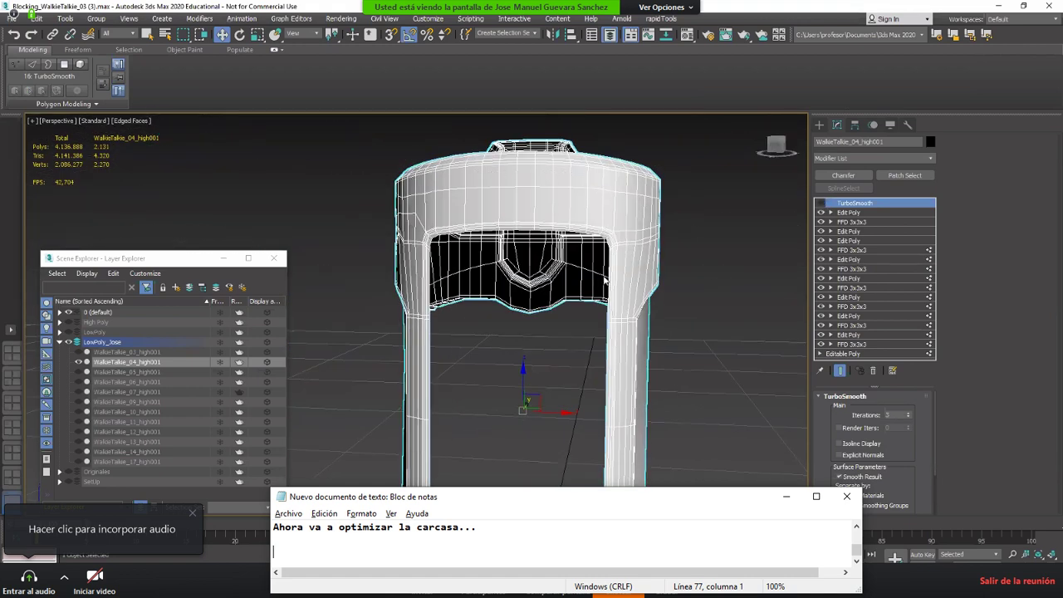
pyautogui.moveTo(394, 386); pyautogui.dragTo(400, 145, button='middle')
pyautogui.scroll(3, 386, 404)
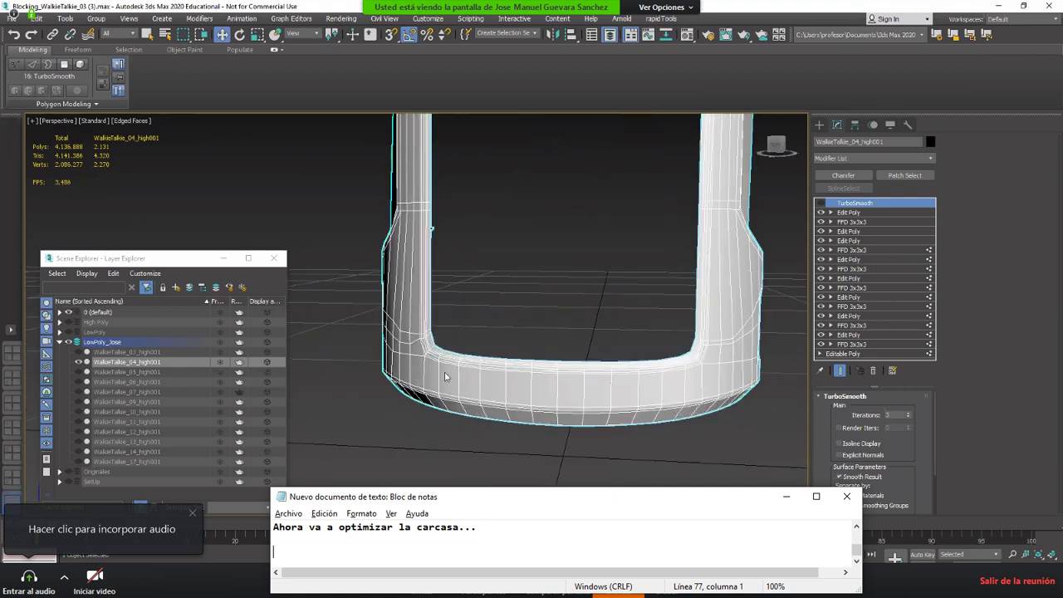
pyautogui.moveTo(541, 355); pyautogui.dragTo(529, 504, button='middle')
pyautogui.moveTo(597, 306); pyautogui.dragTo(576, 519, button='middle')
pyautogui.moveTo(653, 273)
pyautogui.mouseDown(button='middle')
pyautogui.moveTo(631, 462)
pyautogui.moveTo(669, 230)
pyautogui.mouseUp(button='middle')
pyautogui.scroll(3, 634, 357)
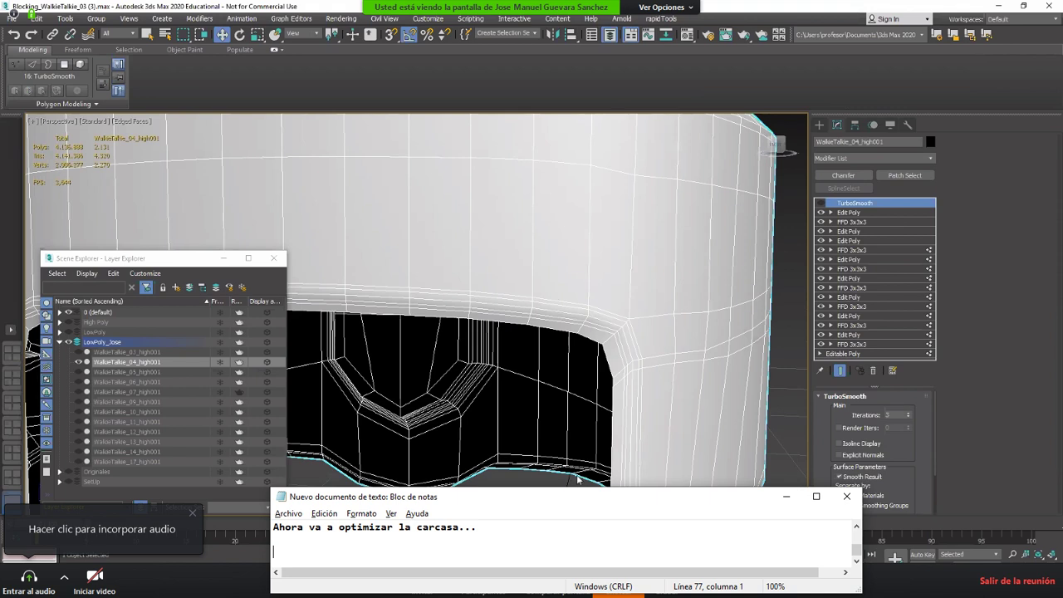
pyautogui.scroll(-4, 648, 377)
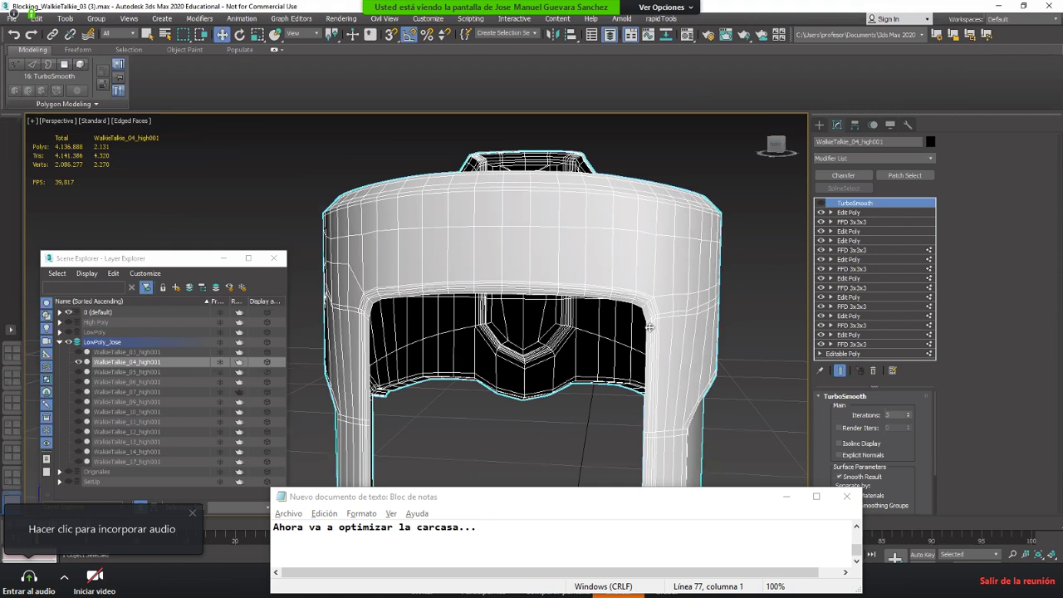
pyautogui.scroll(2, 649, 327)
pyautogui.scroll(-4, 615, 369)
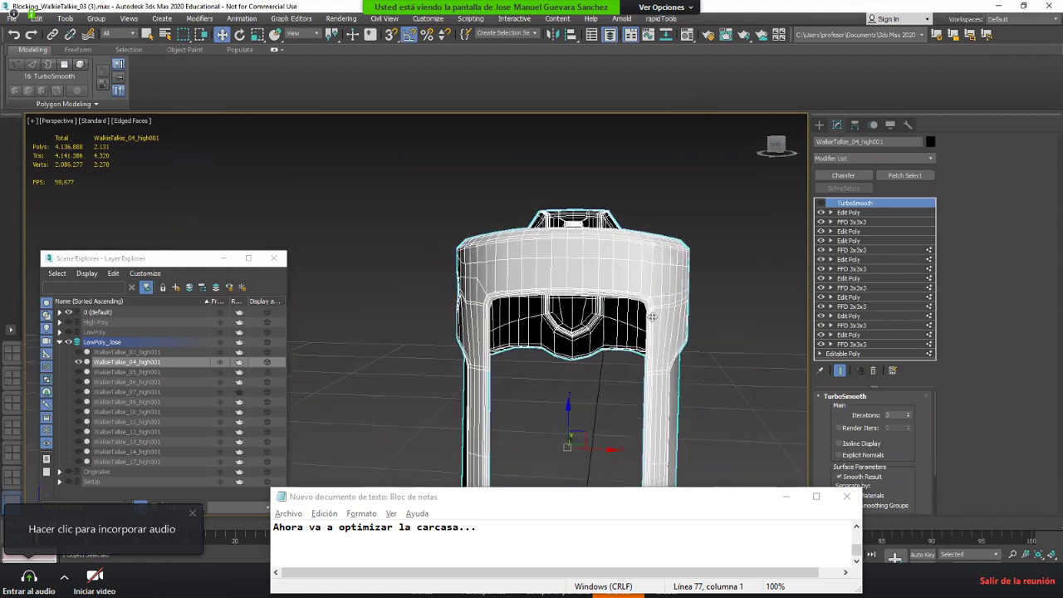
pyautogui.scroll(4, 592, 357)
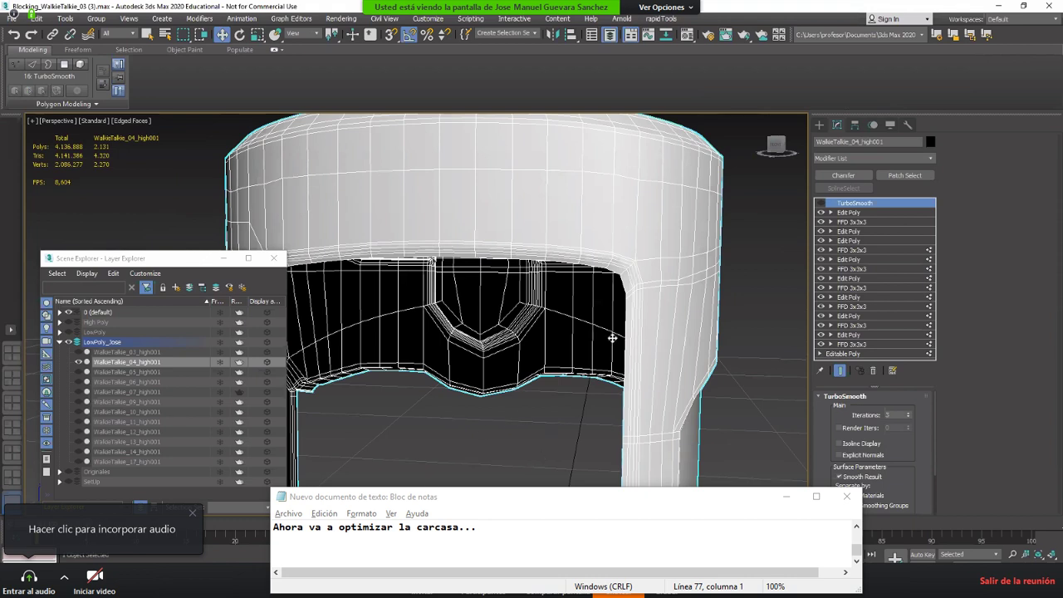
pyautogui.scroll(2, 605, 339)
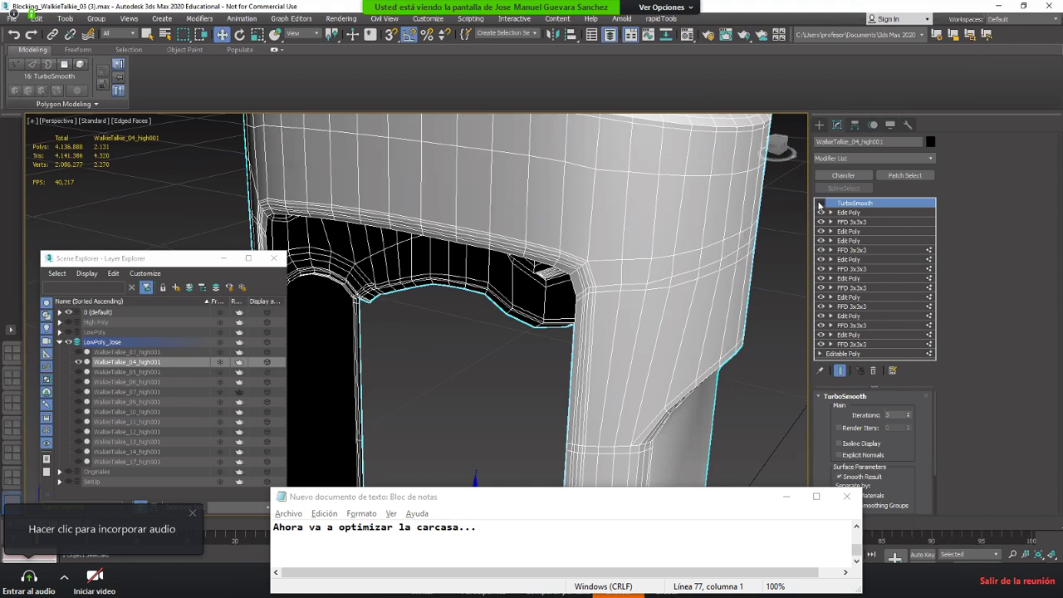
pyautogui.click(820, 203)
pyautogui.click(820, 203)
pyautogui.moveTo(581, 237); pyautogui.dragTo(615, 222, button='middle')
pyautogui.scroll(-4, 579, 266)
pyautogui.scroll(3, 606, 262)
# Step: In the topmost Edit Poly modifier, try removing four vertical edge loops from the casing's upper front band, and undo the removal
pyautogui.click(848, 212)
pyautogui.press('1')
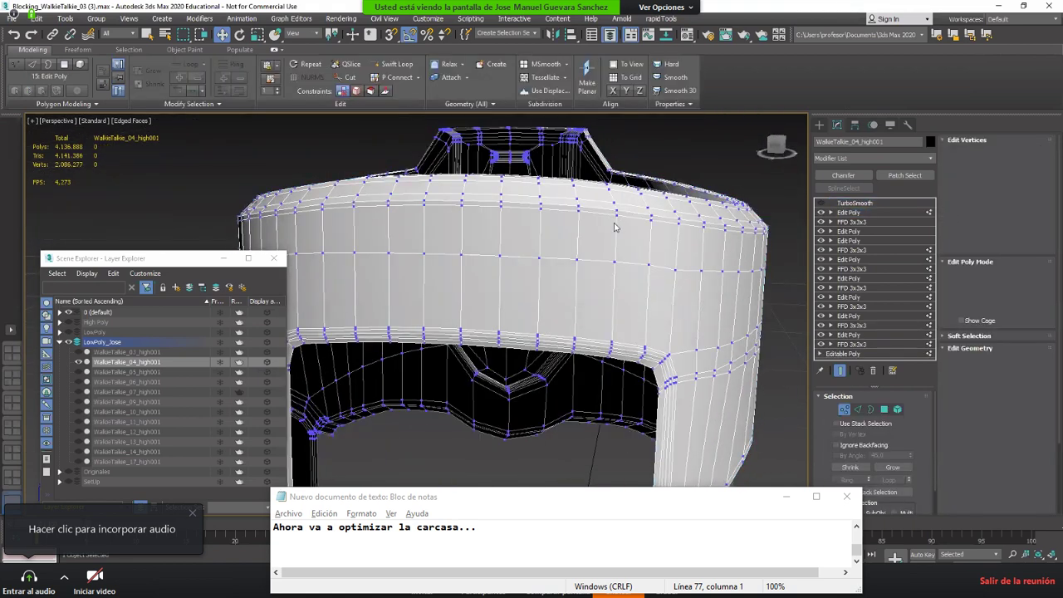
pyautogui.press('2')
pyautogui.doubleClick(616, 231)
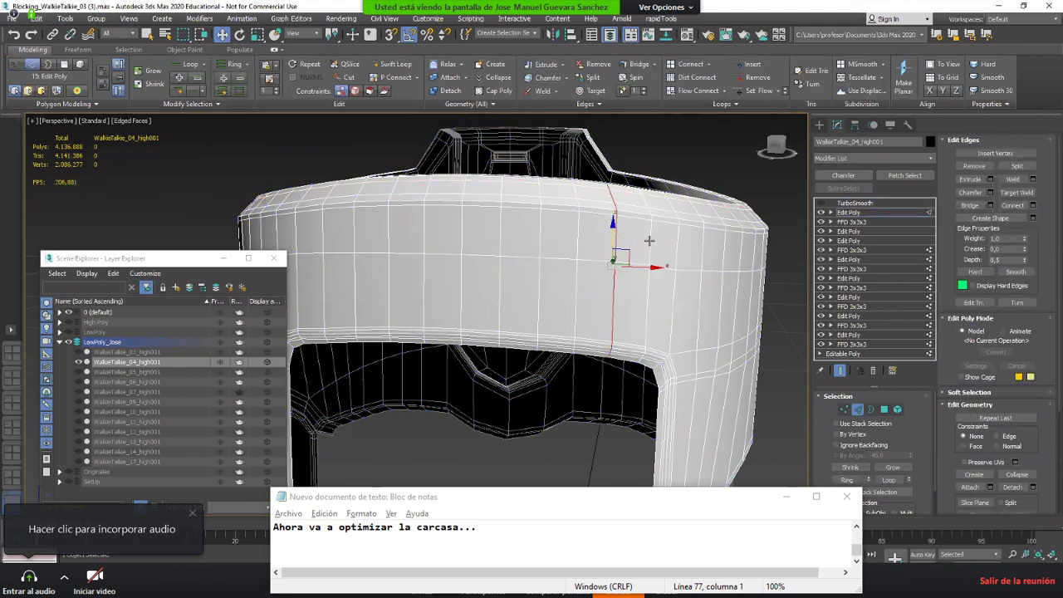
pyautogui.keyDown('ctrl'); pyautogui.doubleClick(649, 242); pyautogui.keyUp('ctrl')
pyautogui.keyDown('ctrl'); pyautogui.doubleClick(675, 251); pyautogui.keyUp('ctrl')
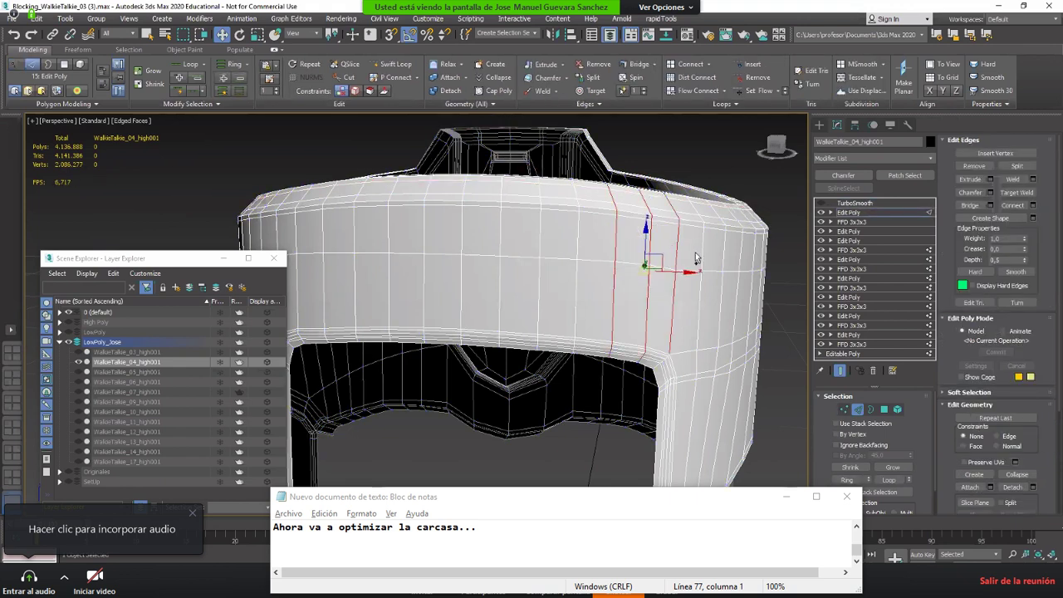
pyautogui.keyDown('ctrl'); pyautogui.doubleClick(703, 252); pyautogui.keyUp('ctrl')
pyautogui.hotkey('ctrl', 'BackSpace')
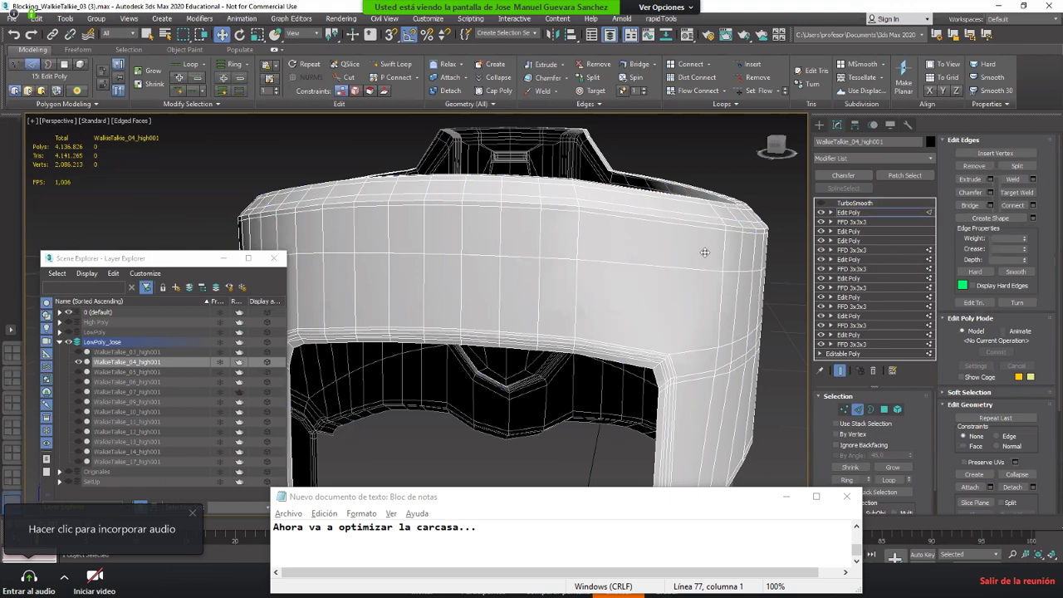
pyautogui.hotkey('ctrl', 'z')
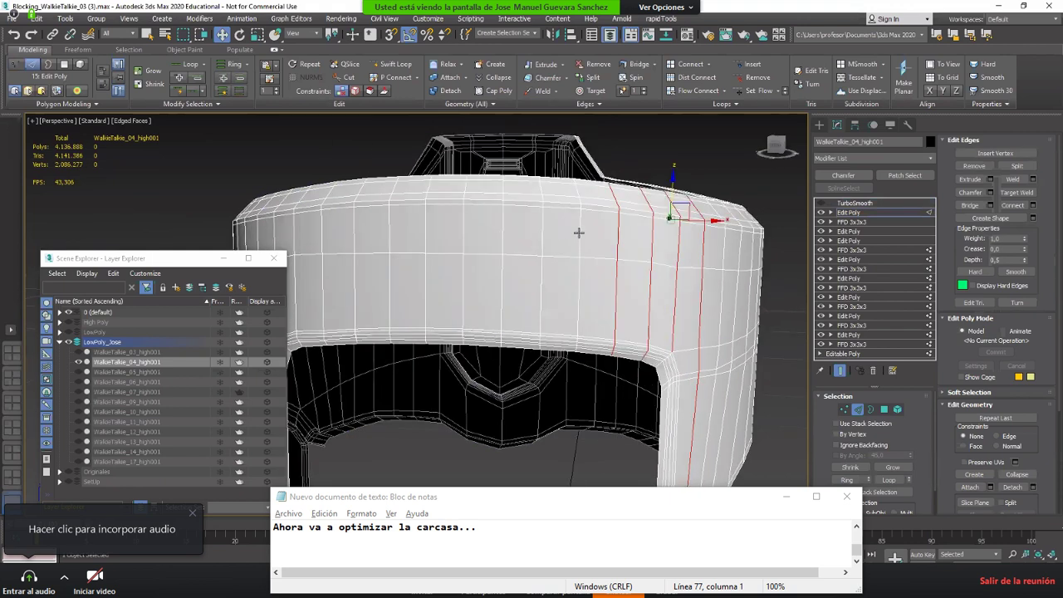
# Step: Try removing two more neighbouring vertical loops together with those four, undo the removal, and leave edge editing
pyautogui.keyDown('ctrl'); pyautogui.doubleClick(578, 233); pyautogui.keyUp('ctrl')
pyautogui.keyDown('ctrl'); pyautogui.doubleClick(542, 227); pyautogui.keyUp('ctrl')
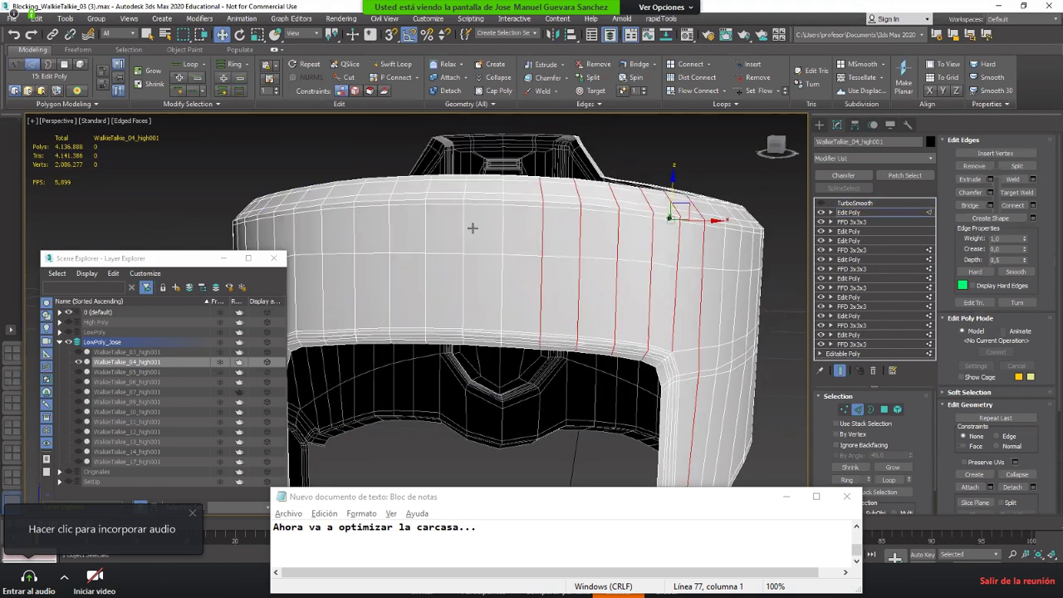
pyautogui.hotkey('ctrl', 'BackSpace')
pyautogui.hotkey('ctrl', 'z')
pyautogui.scroll(-1, 565, 235)
pyautogui.press('2')
# Step: Convert the main casing, with TurboSmooth disabled, to an Editable Poly
pyautogui.keyDown('alt'); pyautogui.moveTo(624, 239); pyautogui.dragTo(587, 301, button='middle'); pyautogui.keyUp('alt')
pyautogui.scroll(-3, 603, 316)
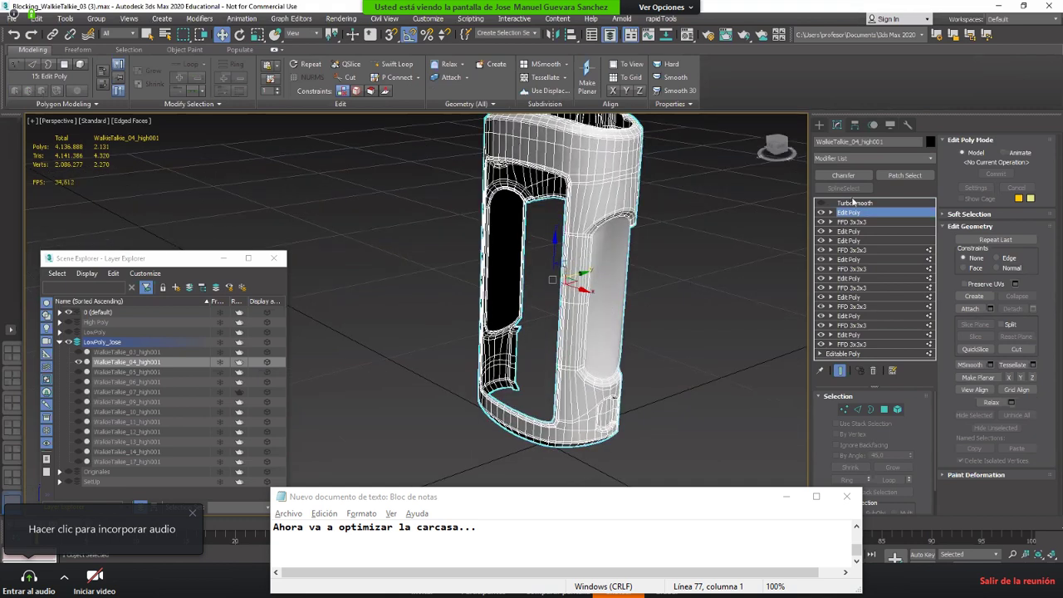
pyautogui.rightClick(546, 263)
pyautogui.moveTo(582, 360)
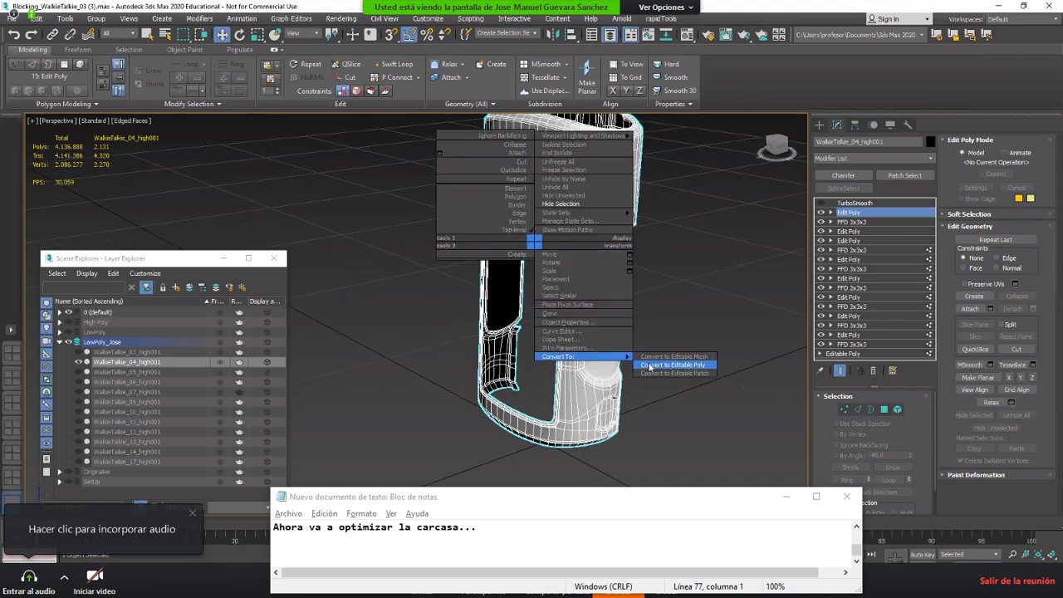
pyautogui.click(646, 362)
pyautogui.scroll(3, 556, 320)
pyautogui.scroll(-3, 521, 327)
pyautogui.keyDown('alt'); pyautogui.moveTo(521, 328); pyautogui.dragTo(542, 224, button='middle'); pyautogui.keyUp('alt')
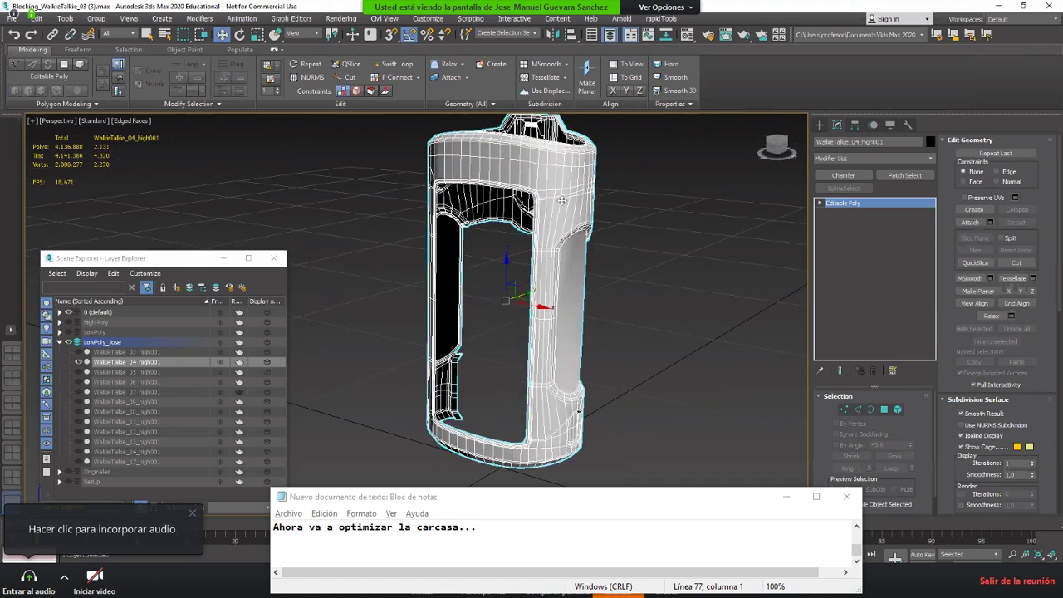
# Step: Select the parallel edge loops running along the bevel of the casing's upper rim
pyautogui.scroll(3, 542, 217)
pyautogui.moveTo(569, 337); pyautogui.dragTo(578, 460, button='middle')
pyautogui.scroll(3, 509, 281)
pyautogui.scroll(3, 508, 279)
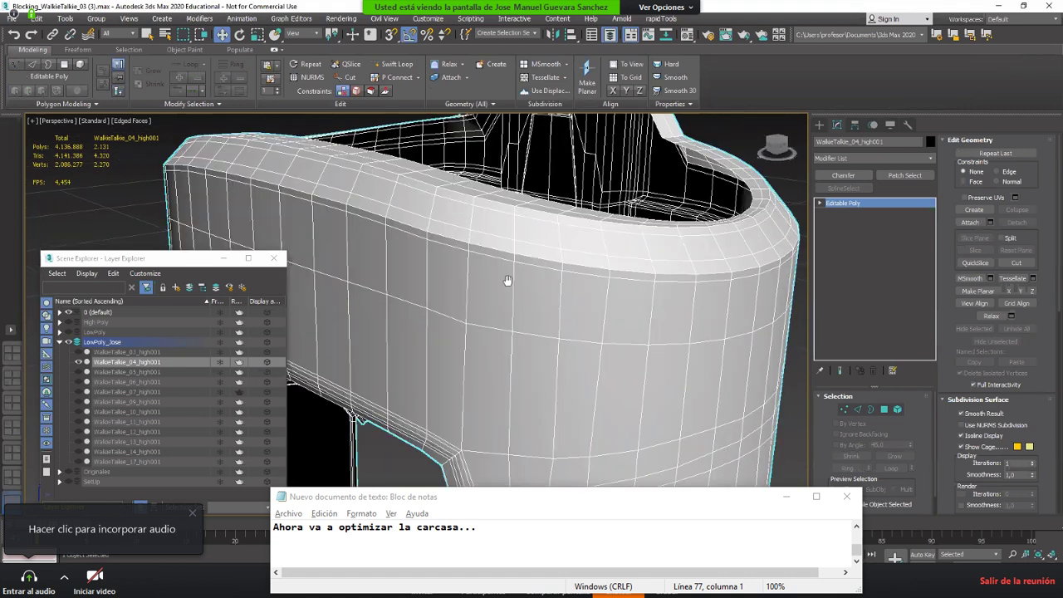
pyautogui.scroll(-3, 513, 276)
pyautogui.press('2')
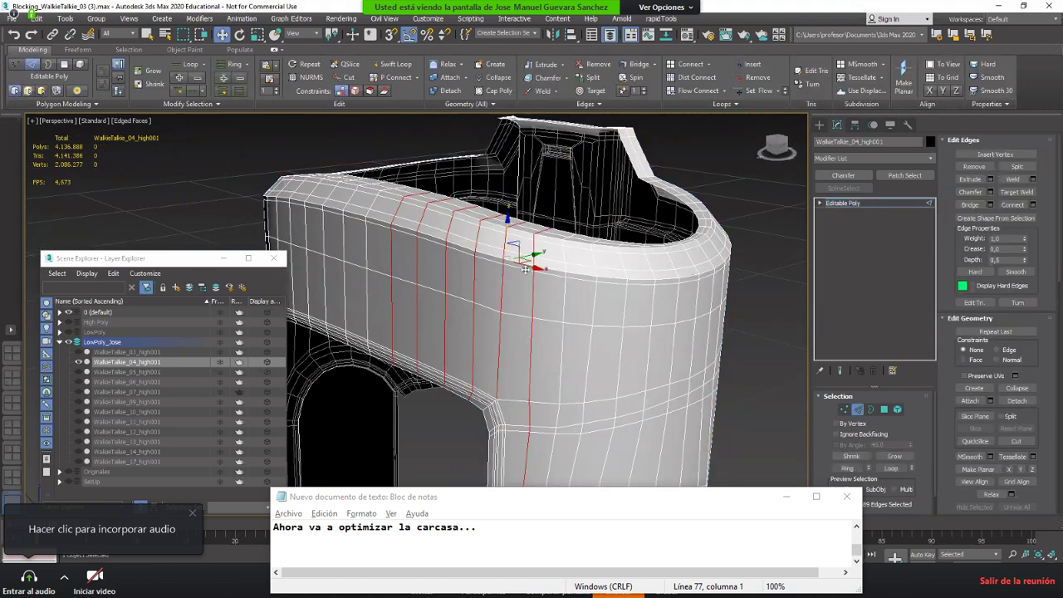
pyautogui.click(521, 261)
pyautogui.doubleClick(517, 257)
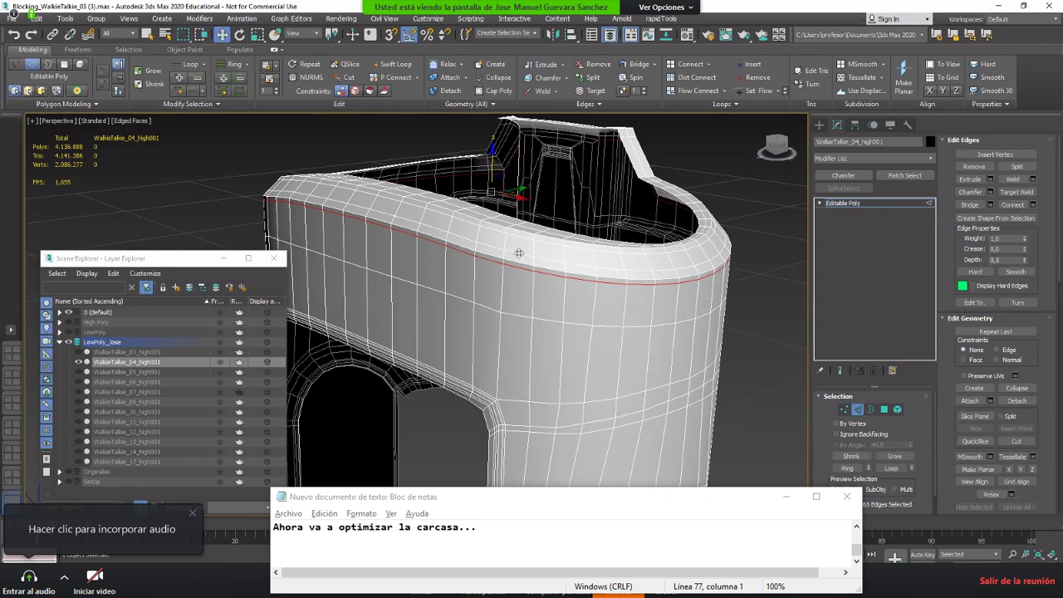
pyautogui.keyDown('ctrl'); pyautogui.doubleClick(519, 252); pyautogui.keyUp('ctrl')
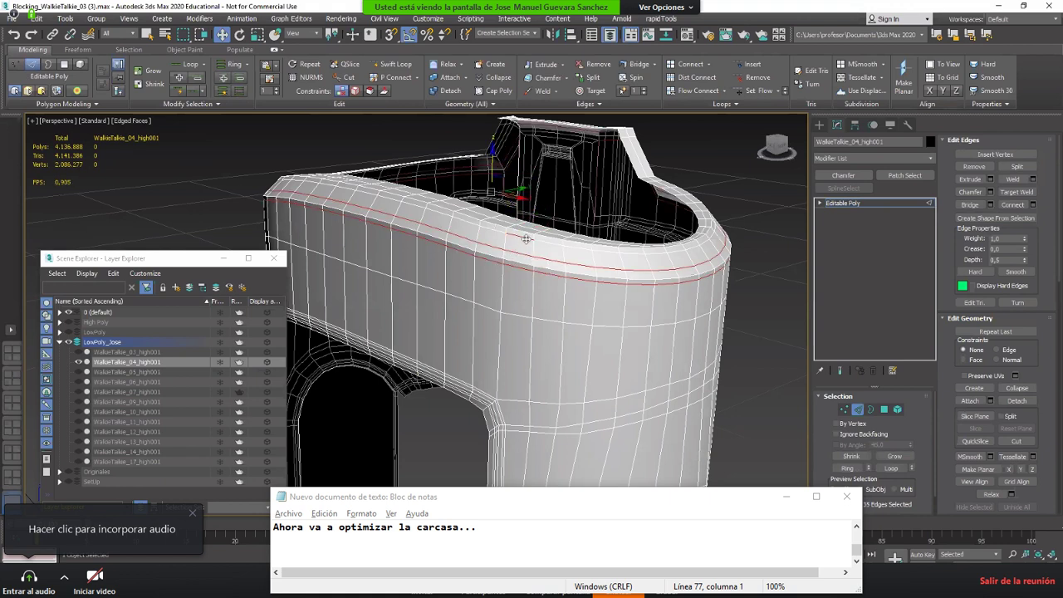
pyautogui.keyDown('alt'); pyautogui.moveTo(526, 238); pyautogui.dragTo(503, 212, button='middle'); pyautogui.keyUp('alt')
pyautogui.scroll(4, 569, 203)
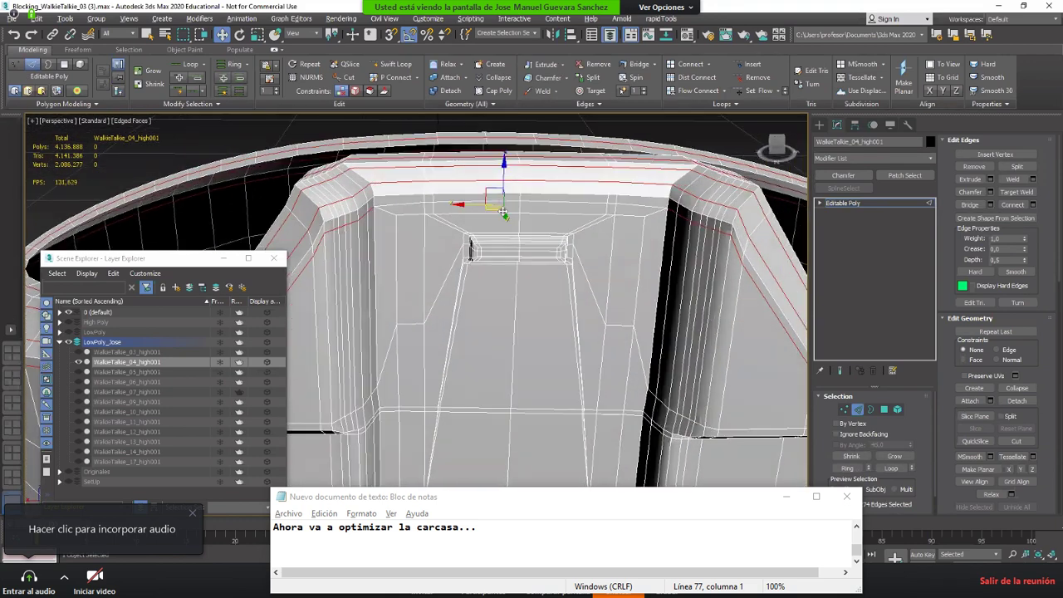
# Step: Try removing the selected rim loops while checking the raised rear corner of the casing, and undo each removal
pyautogui.hotkey('ctrl', 'BackSpace')
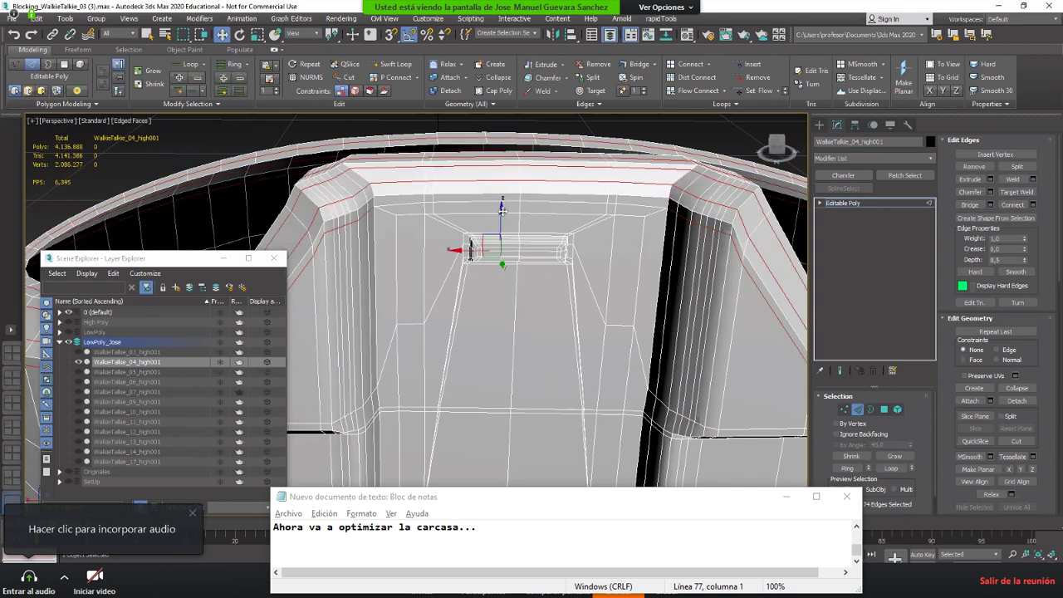
pyautogui.hotkey('ctrl', 'z')
pyautogui.moveTo(502, 211)
pyautogui.keyDown('alt'); pyautogui.mouseDown(button='middle')
pyautogui.moveTo(470, 202)
pyautogui.moveTo(502, 191)
pyautogui.mouseUp(button='middle'); pyautogui.keyUp('alt')
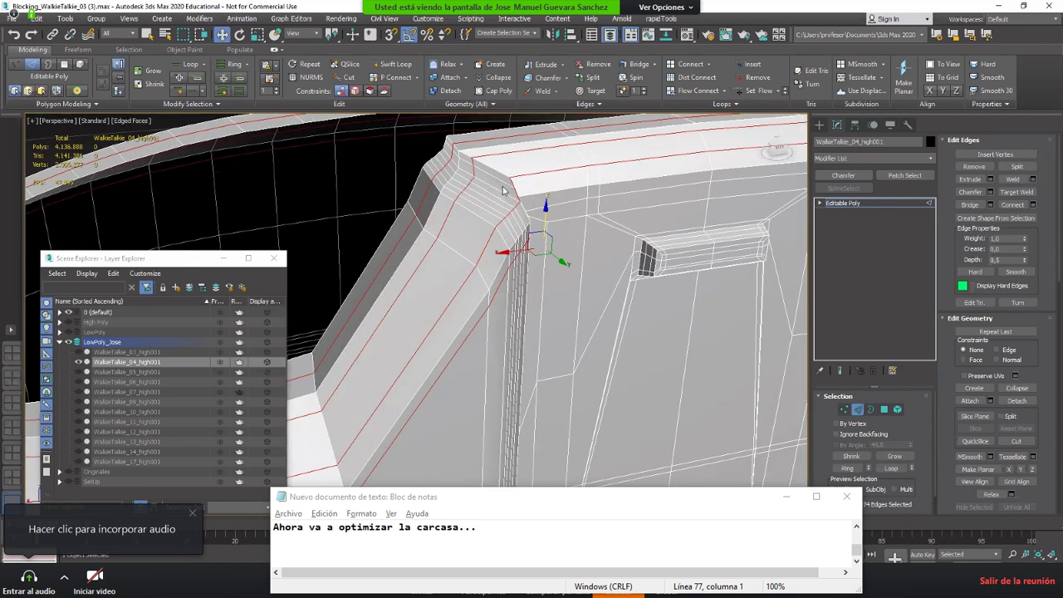
pyautogui.hotkey('ctrl', 'BackSpace')
pyautogui.hotkey('ctrl', 'z')
pyautogui.hotkey('ctrl', 'BackSpace')
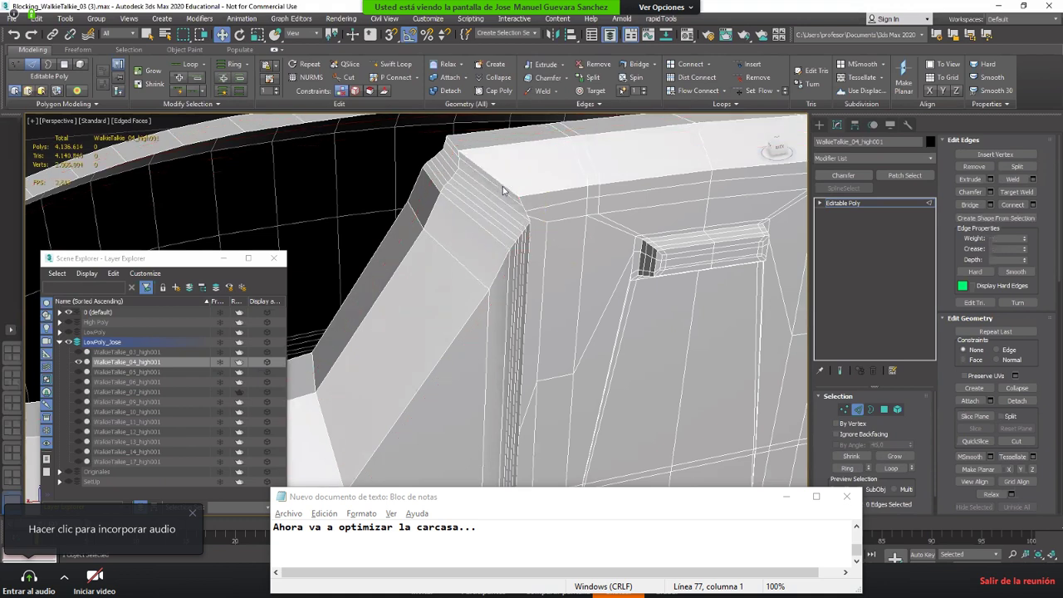
pyautogui.hotkey('ctrl', 'z')
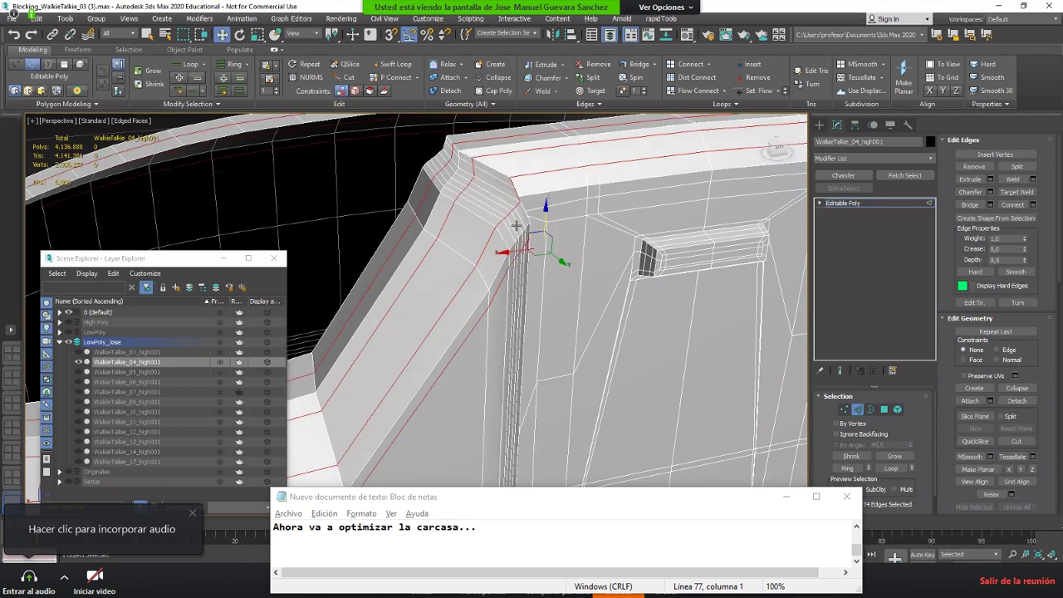
# Step: Adjust the loop selection on the raised rear part of the rim and remove the selected bevel loops
pyautogui.keyDown('alt'); pyautogui.moveTo(516, 225); pyautogui.dragTo(511, 249, button='middle'); pyautogui.keyUp('alt')
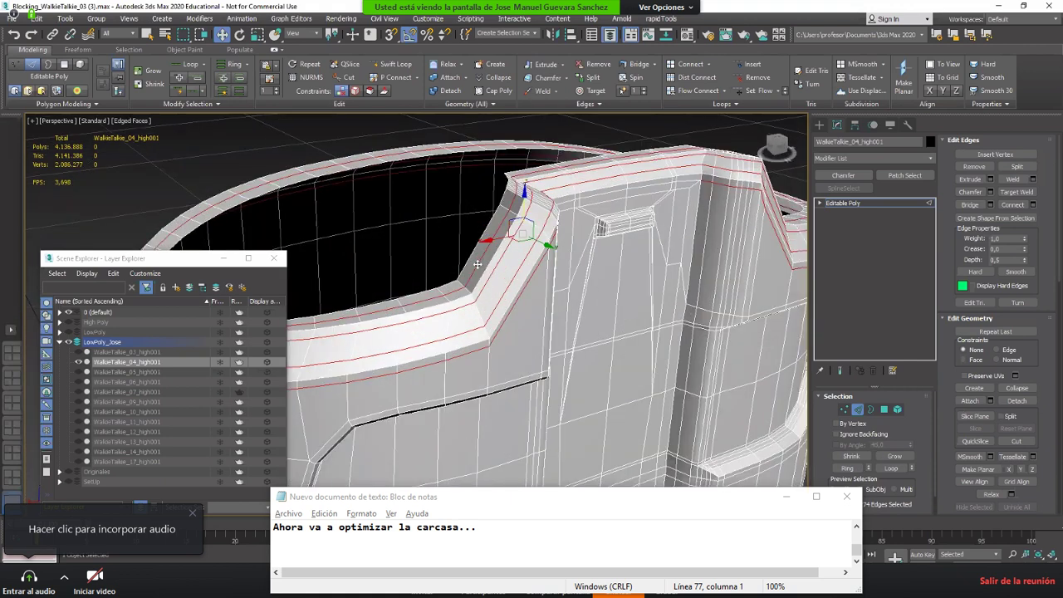
pyautogui.keyDown('ctrl'); pyautogui.doubleClick(516, 300); pyautogui.keyUp('ctrl')
pyautogui.hotkey('ctrl', 'BackSpace')
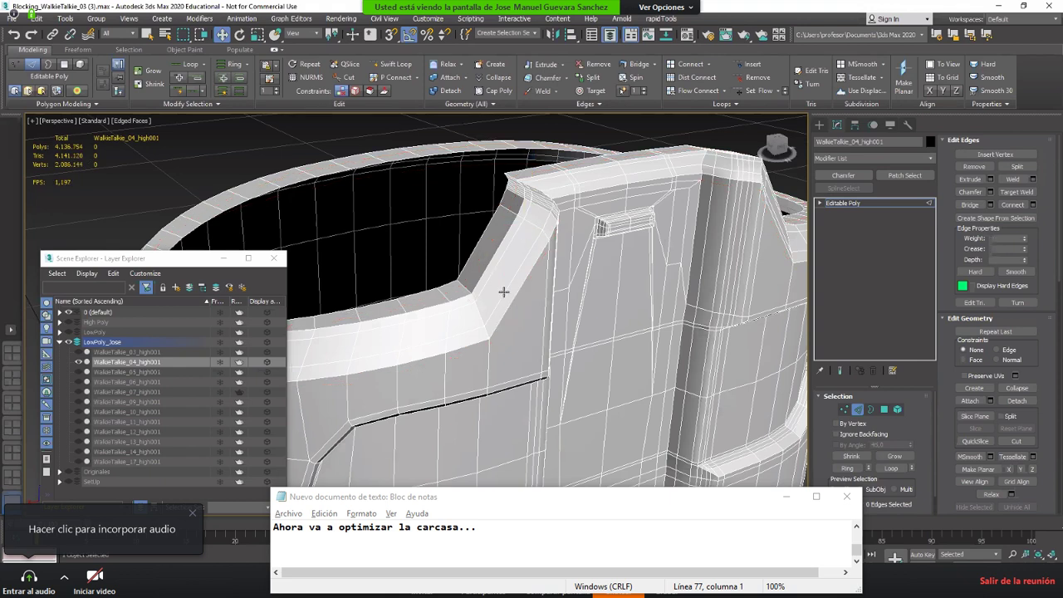
# Step: Remove the intermediate edge loop still running along the upper rim's bevel and check the casing's shape
pyautogui.doubleClick(495, 270)
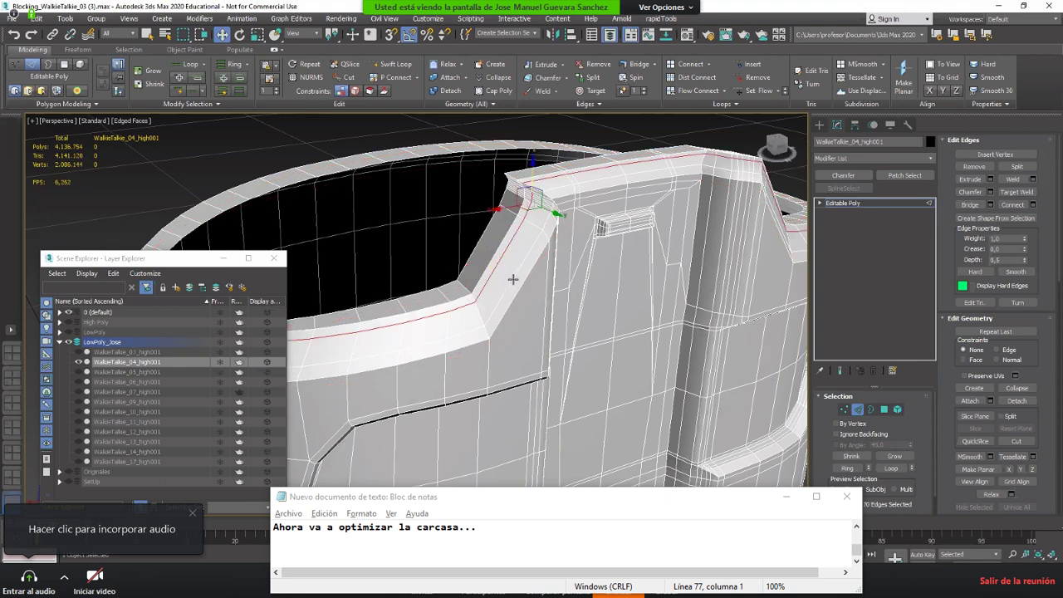
pyautogui.keyDown('ctrl'); pyautogui.doubleClick(515, 285); pyautogui.keyUp('ctrl')
pyautogui.keyDown('alt'); pyautogui.moveTo(515, 285); pyautogui.dragTo(552, 334, button='middle'); pyautogui.keyUp('alt')
pyautogui.scroll(2, 483, 262)
pyautogui.scroll(-3, 553, 334)
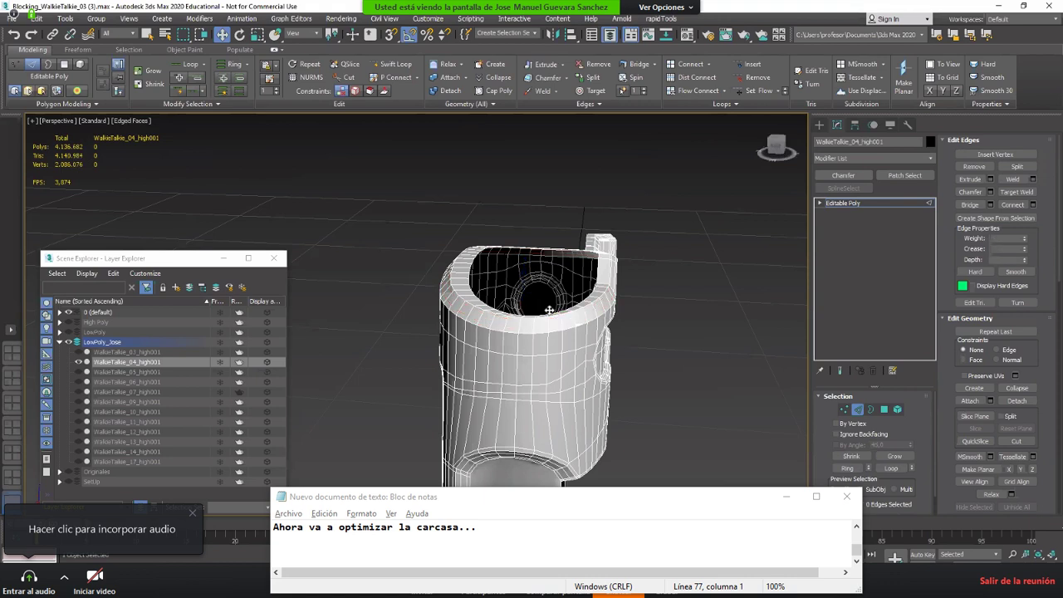
# Step: Try to collapse the ring of bevel edges at the casing's raised rear corner, and undo the collapse
pyautogui.scroll(5, 564, 338)
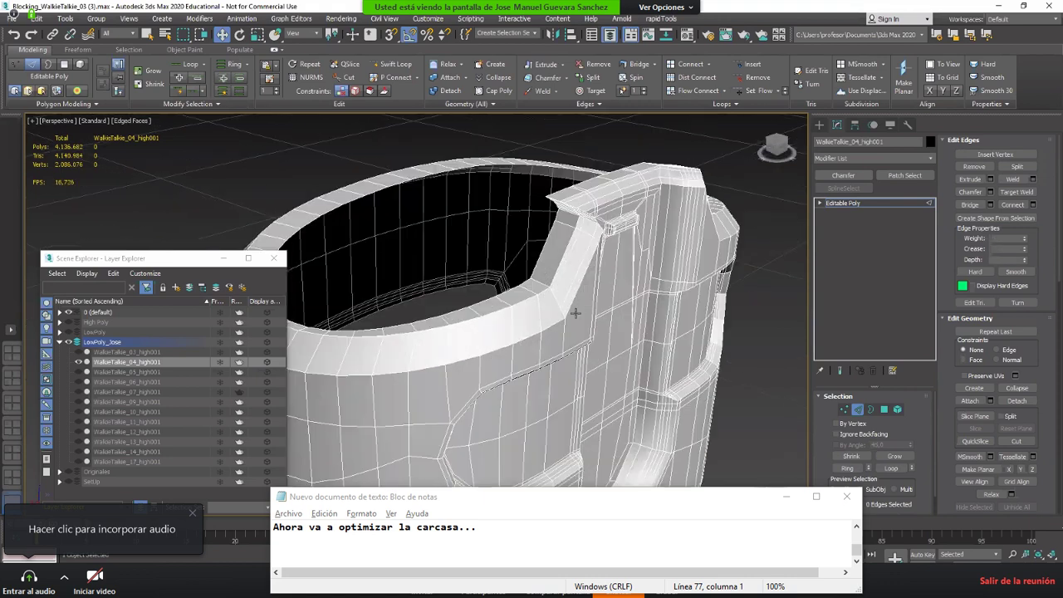
pyautogui.press('4')
pyautogui.scroll(2, 498, 313)
pyautogui.press('1')
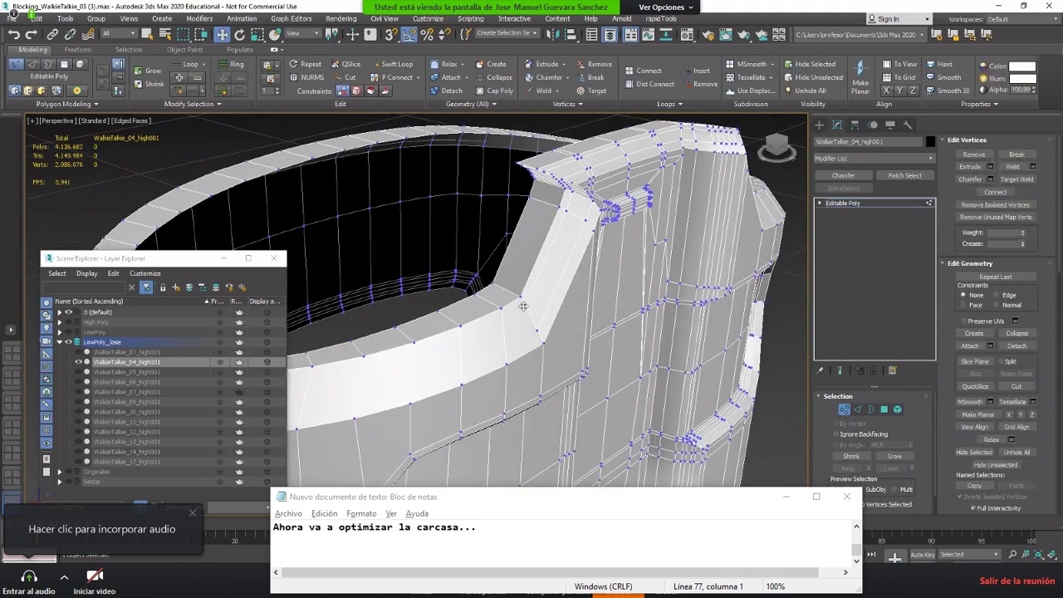
pyautogui.click(524, 307)
pyautogui.keyDown('alt'); pyautogui.moveTo(526, 351); pyautogui.dragTo(535, 216, button='middle'); pyautogui.keyUp('alt')
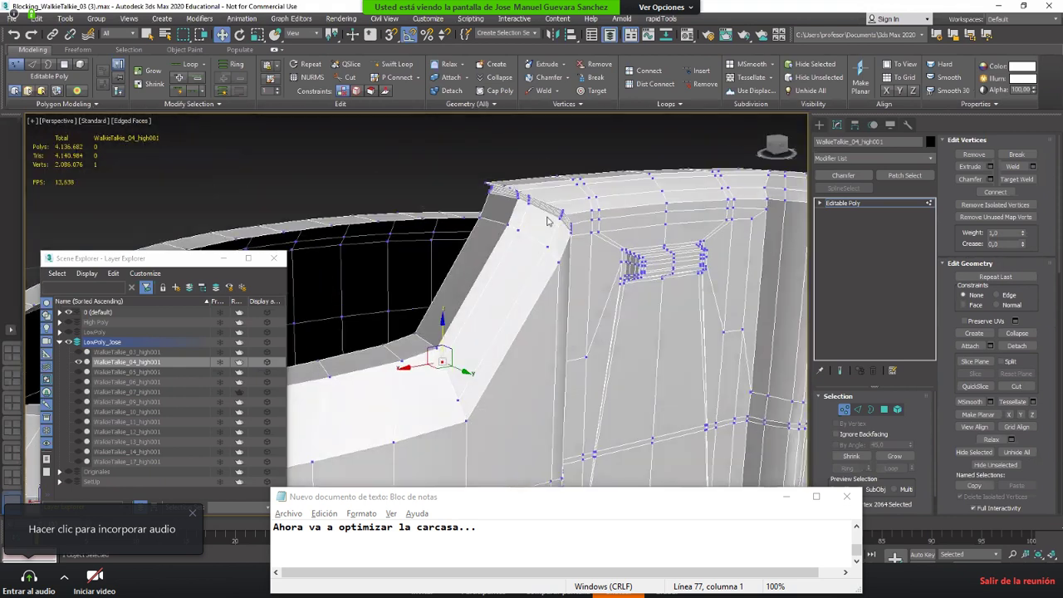
pyautogui.press('2')
pyautogui.click(537, 218)
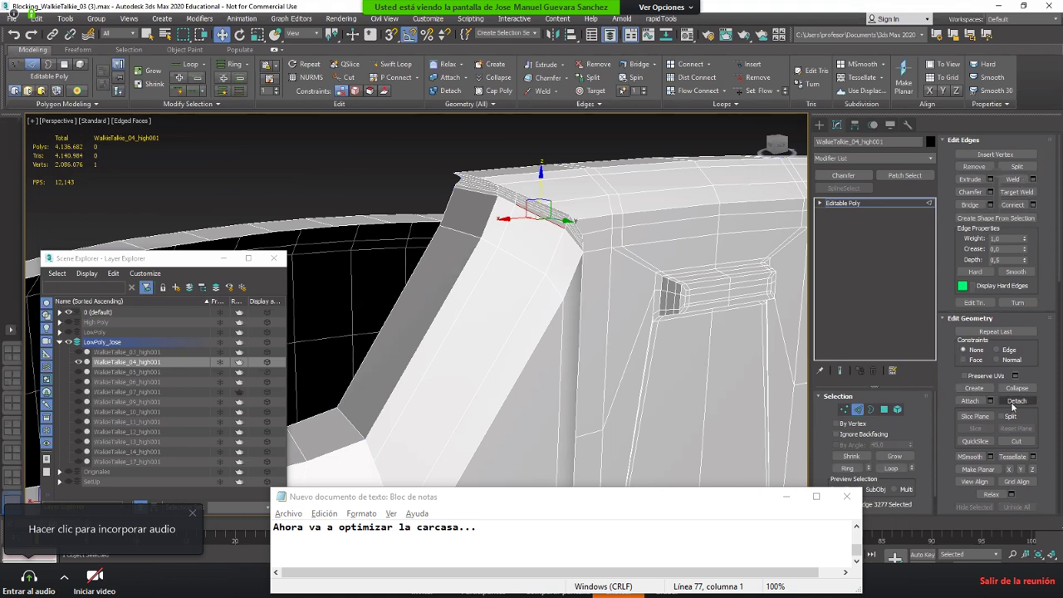
pyautogui.click(846, 468)
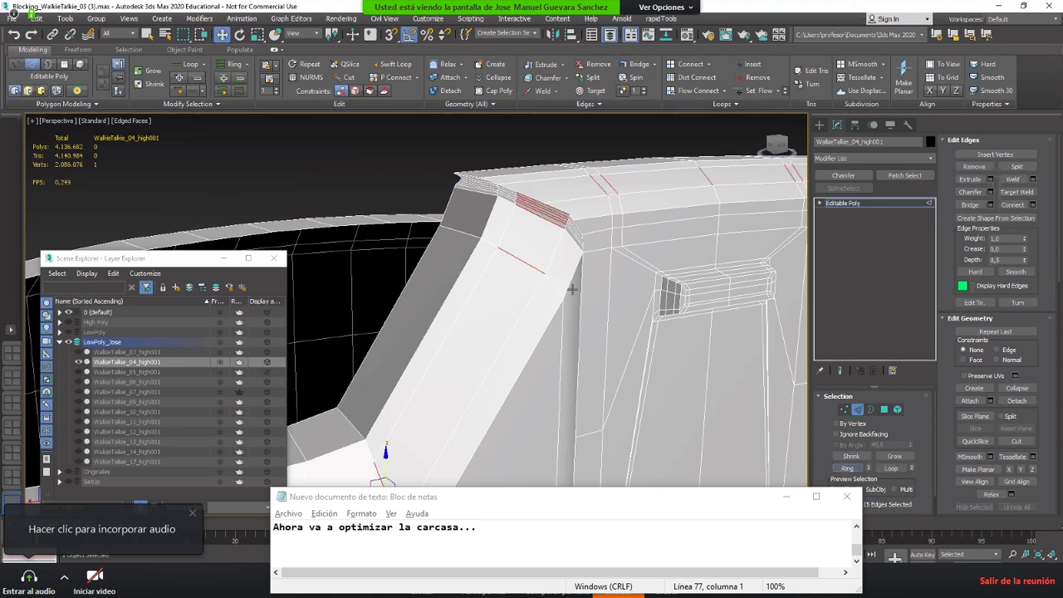
pyautogui.keyDown('alt'); pyautogui.moveTo(581, 324); pyautogui.dragTo(599, 300, button='middle'); pyautogui.keyUp('alt')
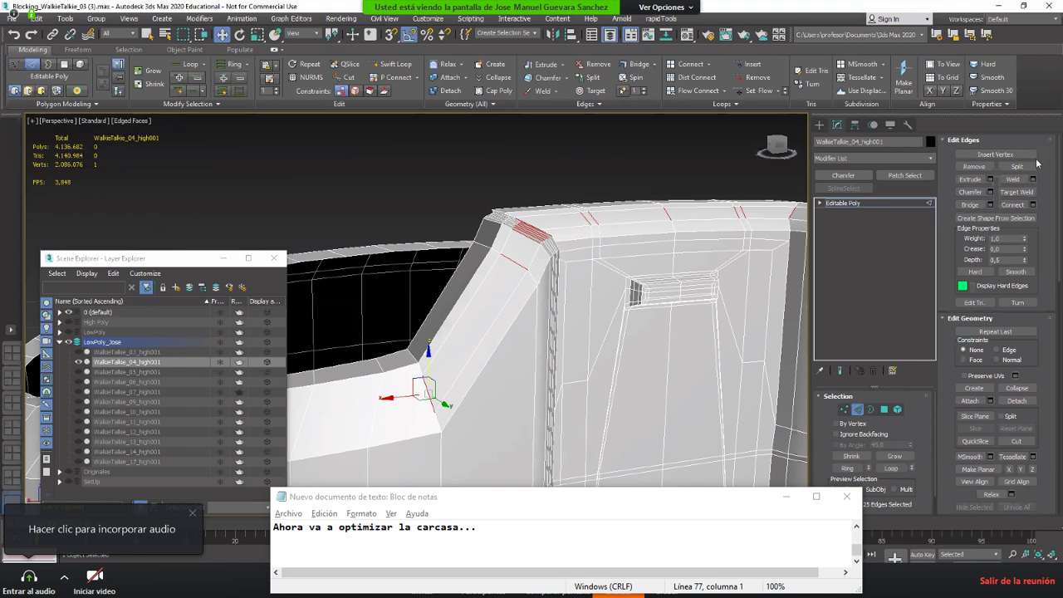
pyautogui.click(1018, 388)
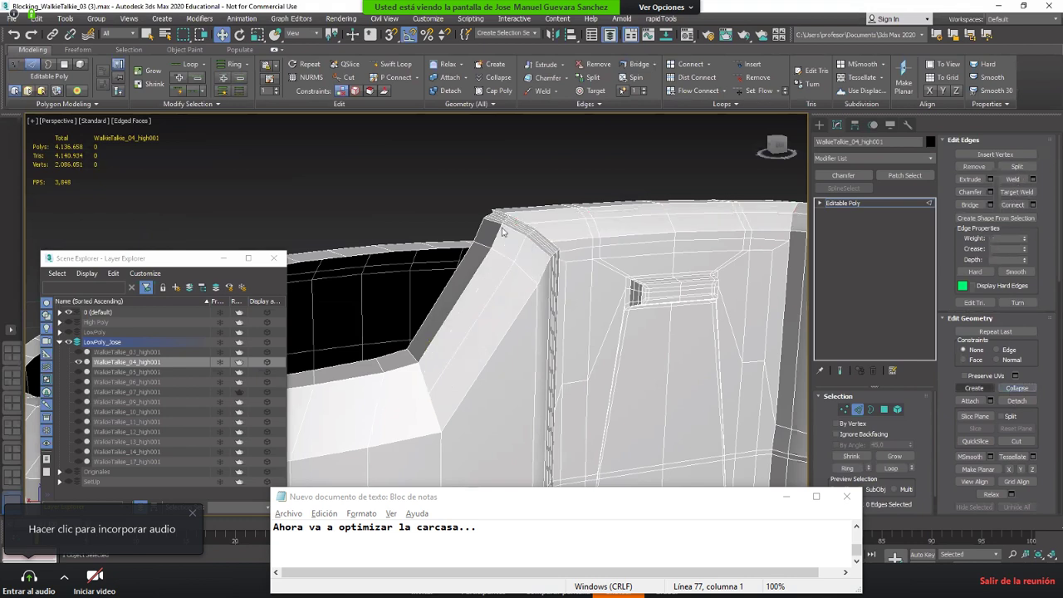
pyautogui.keyDown('alt'); pyautogui.moveTo(585, 249); pyautogui.dragTo(577, 222, button='middle'); pyautogui.keyUp('alt')
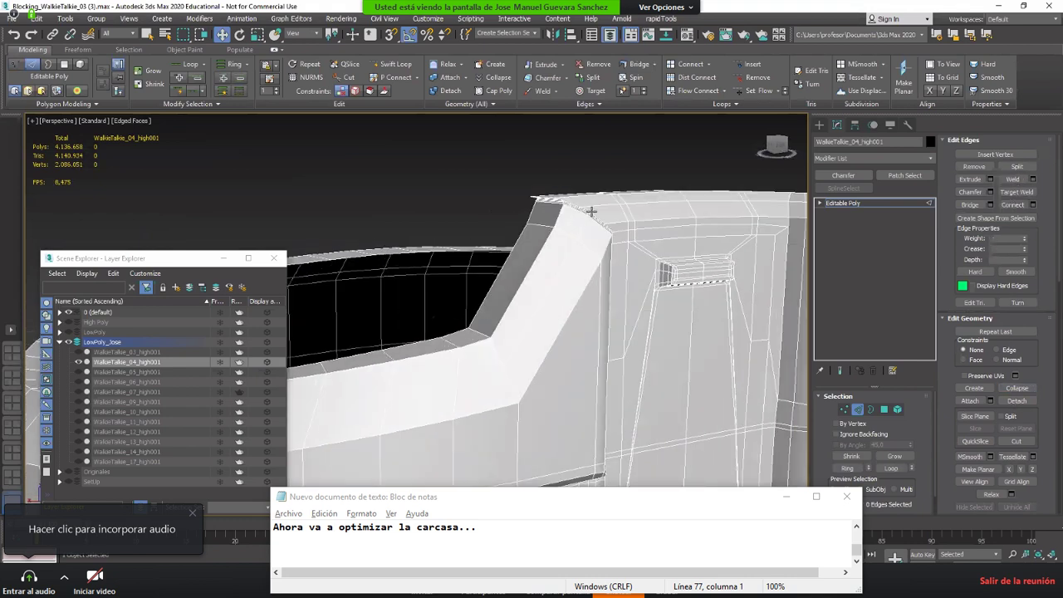
pyautogui.hotkey('ctrl', 'z')
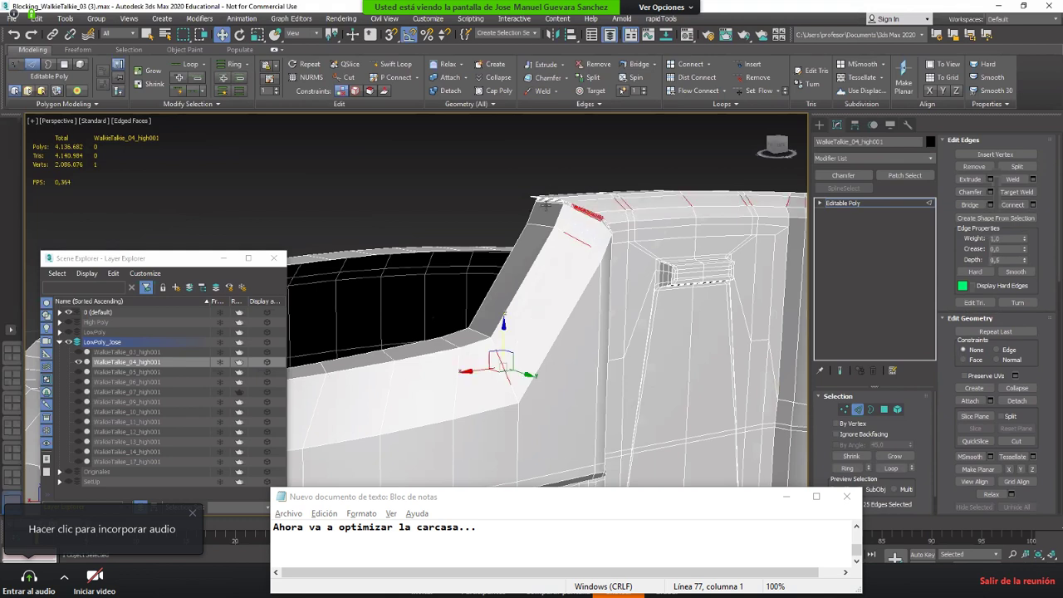
# Step: Select the polygon loop lining the large front opening, grow the selection across its whole bevel, and delete those polygons
pyautogui.scroll(-6, 545, 206)
pyautogui.keyDown('alt'); pyautogui.moveTo(545, 206); pyautogui.dragTo(607, 230, button='middle'); pyautogui.keyUp('alt')
pyautogui.moveTo(581, 410); pyautogui.dragTo(574, 339, button='middle')
pyautogui.scroll(5, 573, 339)
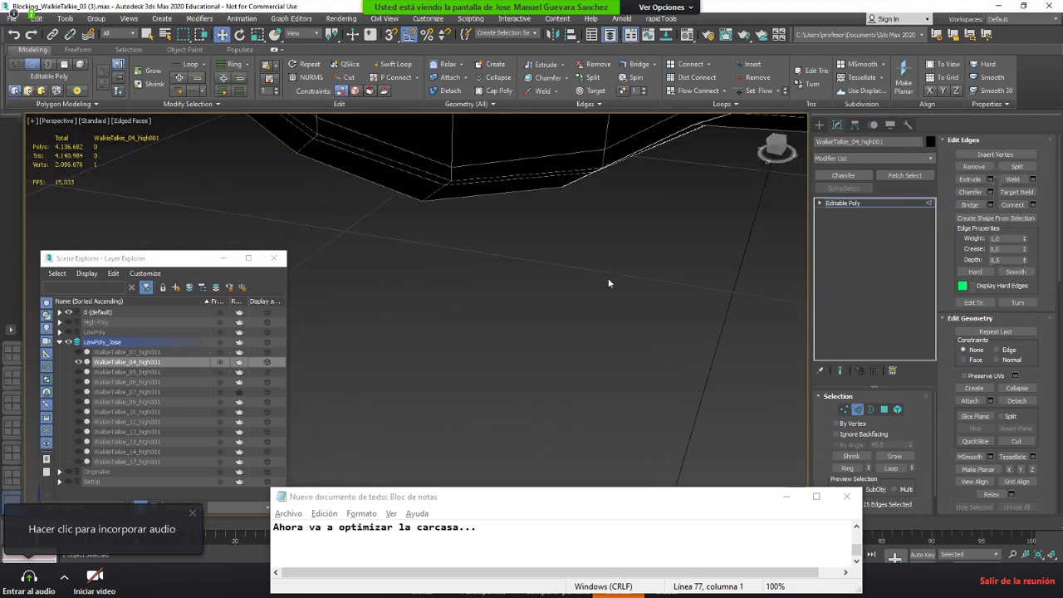
pyautogui.scroll(-4, 608, 278)
pyautogui.keyDown('alt'); pyautogui.moveTo(606, 213); pyautogui.dragTo(599, 217, button='middle'); pyautogui.keyUp('alt')
pyautogui.scroll(-3, 600, 218)
pyautogui.press('4')
pyautogui.scroll(1, 557, 203)
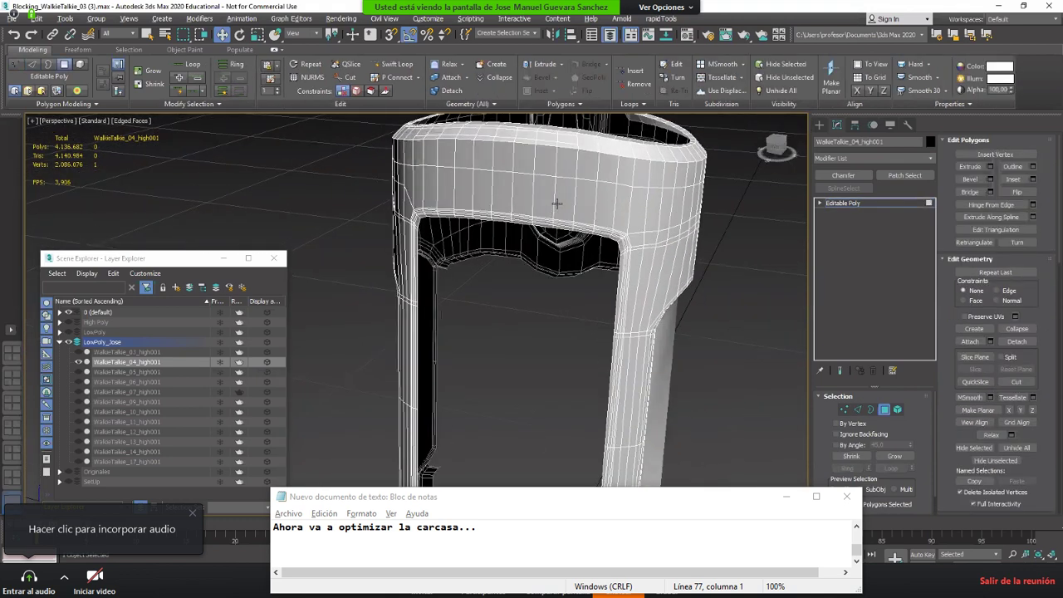
pyautogui.scroll(6, 556, 202)
pyautogui.click(610, 198)
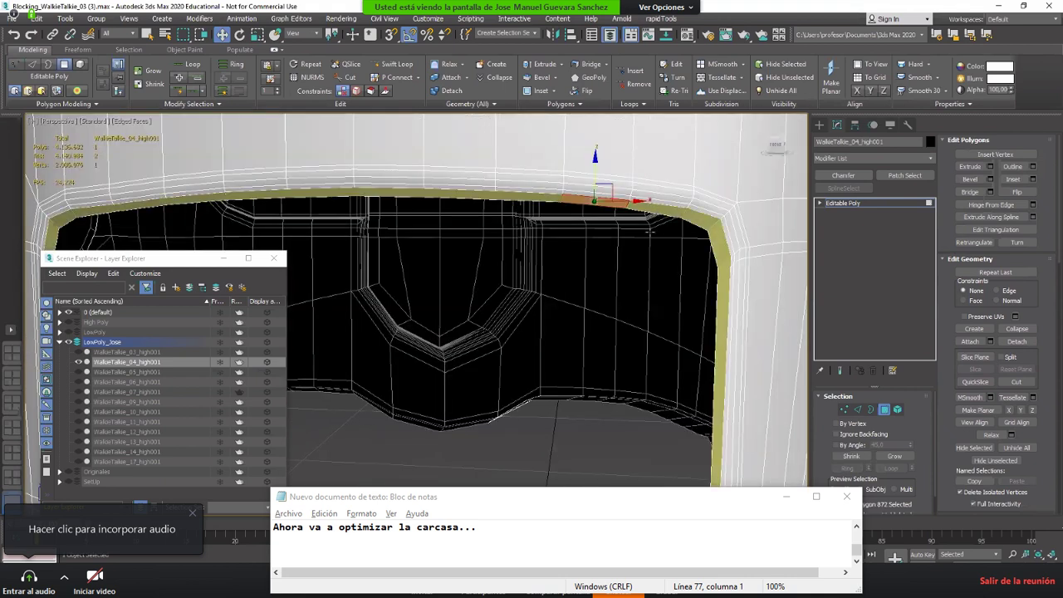
pyautogui.keyDown('shift'); pyautogui.click(650, 212); pyautogui.keyUp('shift')
pyautogui.scroll(-6, 650, 231)
pyautogui.moveTo(631, 333); pyautogui.dragTo(652, 269, button='middle')
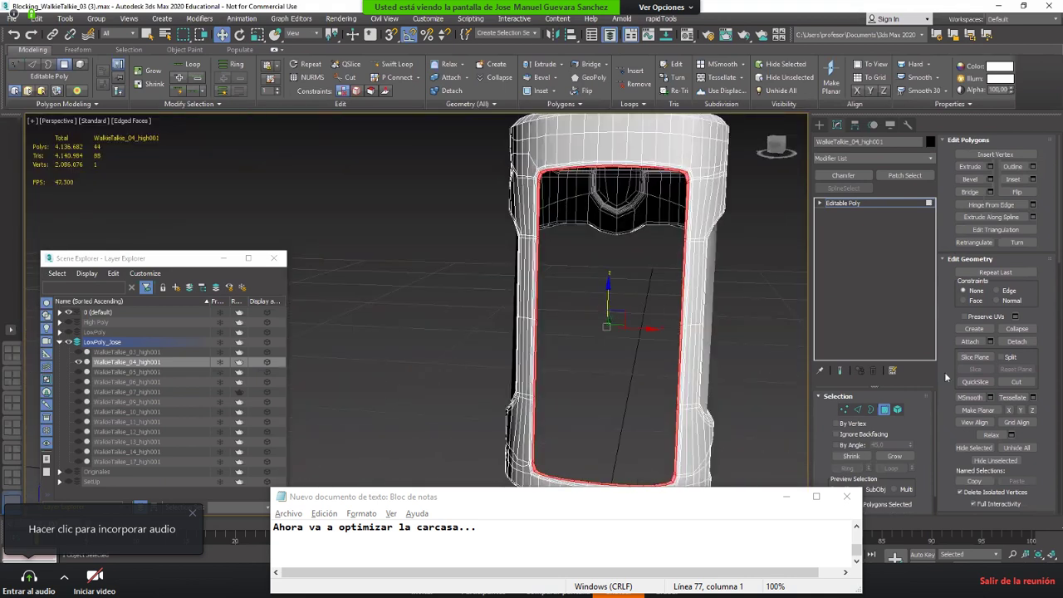
pyautogui.hotkey('ctrl', 'pageup')
pyautogui.hotkey('ctrl', 'pageup')
pyautogui.hotkey('ctrl', 'pageup')
pyautogui.keyDown('alt'); pyautogui.moveTo(648, 286); pyautogui.dragTo(432, 141, button='middle'); pyautogui.keyUp('alt')
pyautogui.scroll(3, 523, 377)
pyautogui.click(894, 455)
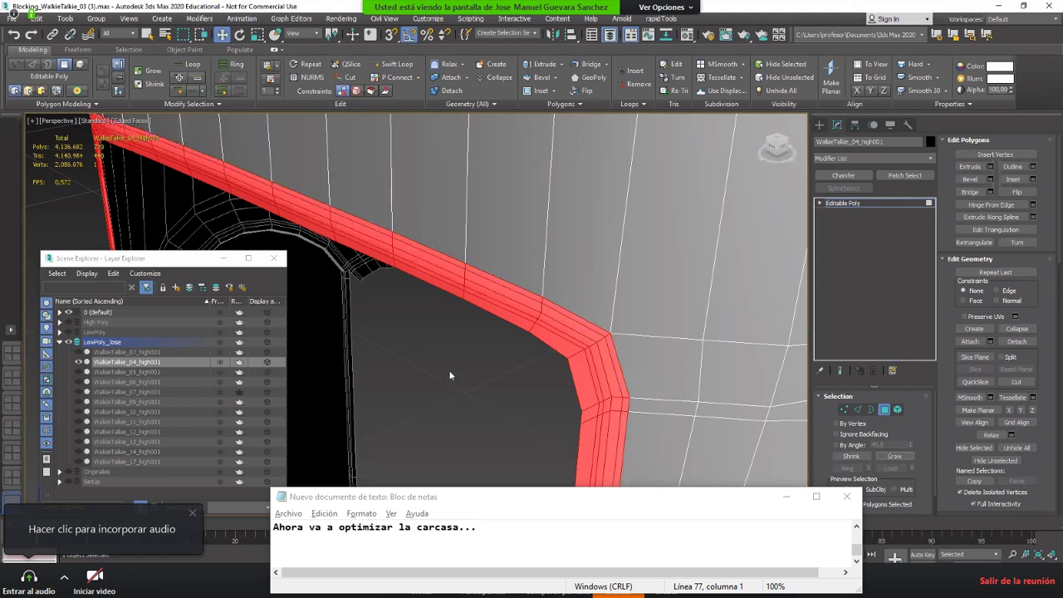
pyautogui.scroll(-4, 516, 356)
pyautogui.scroll(-2, 515, 356)
pyautogui.press('Delete')
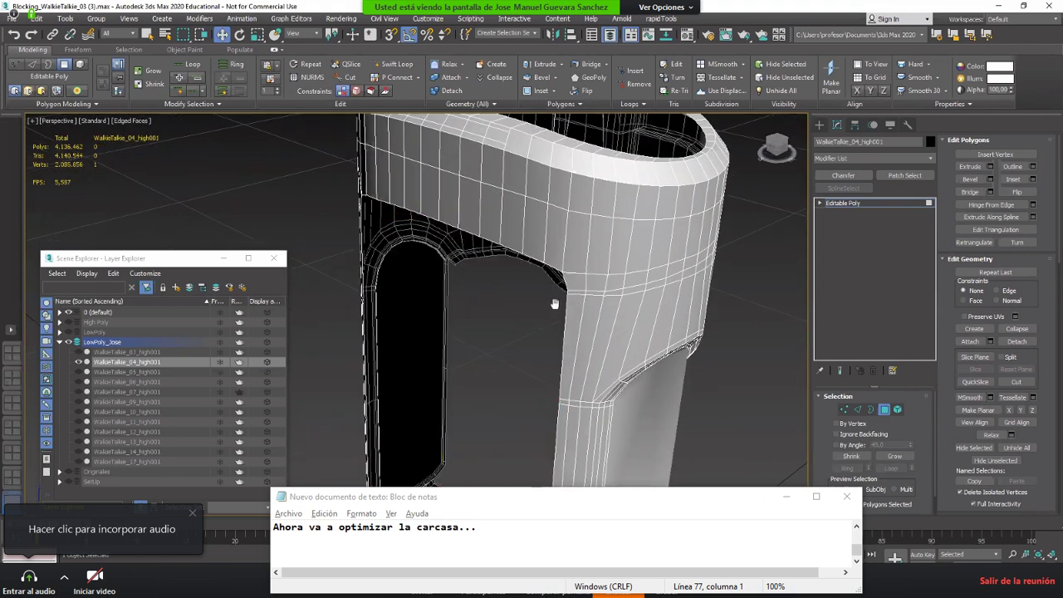
# Step: Delete the two large flat polygons that close the long slots on both sides of the casing
pyautogui.keyDown('alt'); pyautogui.moveTo(515, 356); pyautogui.dragTo(506, 326, button='middle'); pyautogui.keyUp('alt')
pyautogui.scroll(-3, 591, 308)
pyautogui.click(590, 325)
pyautogui.press('Delete')
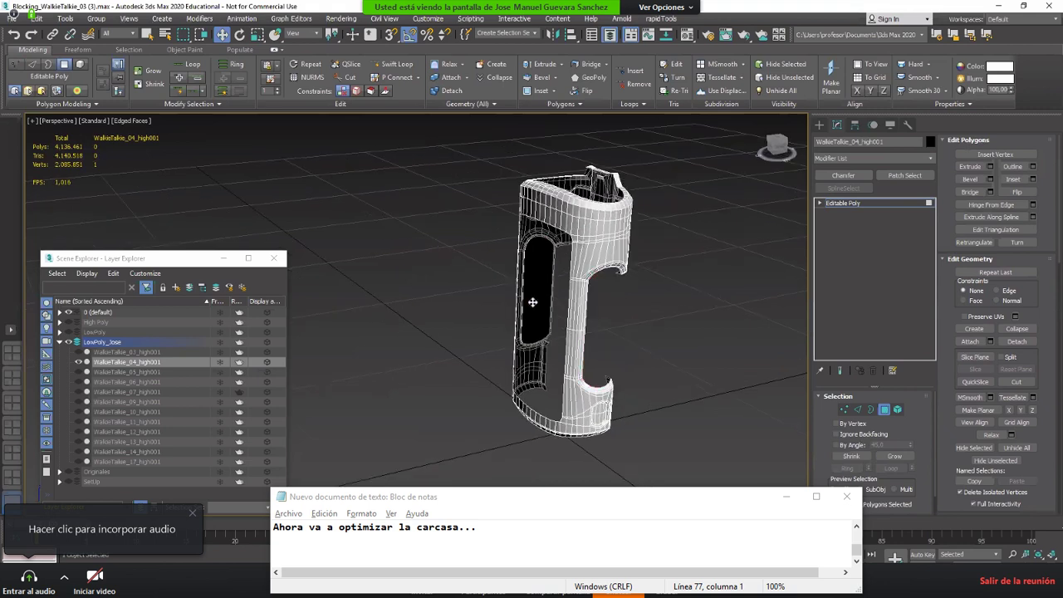
pyautogui.click(531, 303)
pyautogui.press('Delete')
pyautogui.keyDown('alt'); pyautogui.moveTo(581, 310); pyautogui.dragTo(667, 279, button='middle'); pyautogui.keyUp('alt')
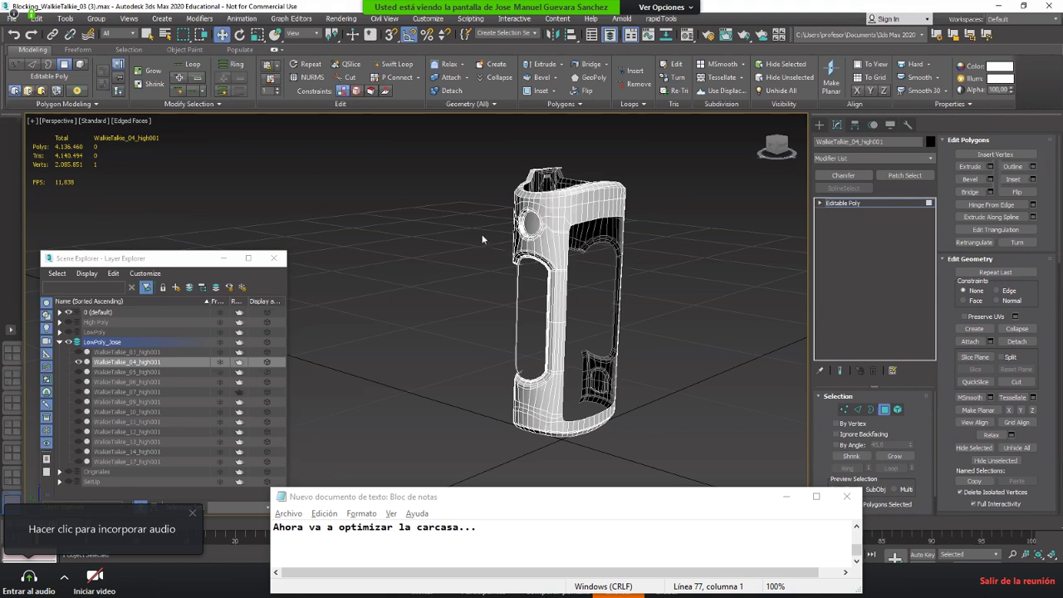
# Step: Select the round recess's floor polygon on the casing's upper side, grow the selection over its walls, and delete them
pyautogui.scroll(5, 514, 228)
pyautogui.click(611, 250)
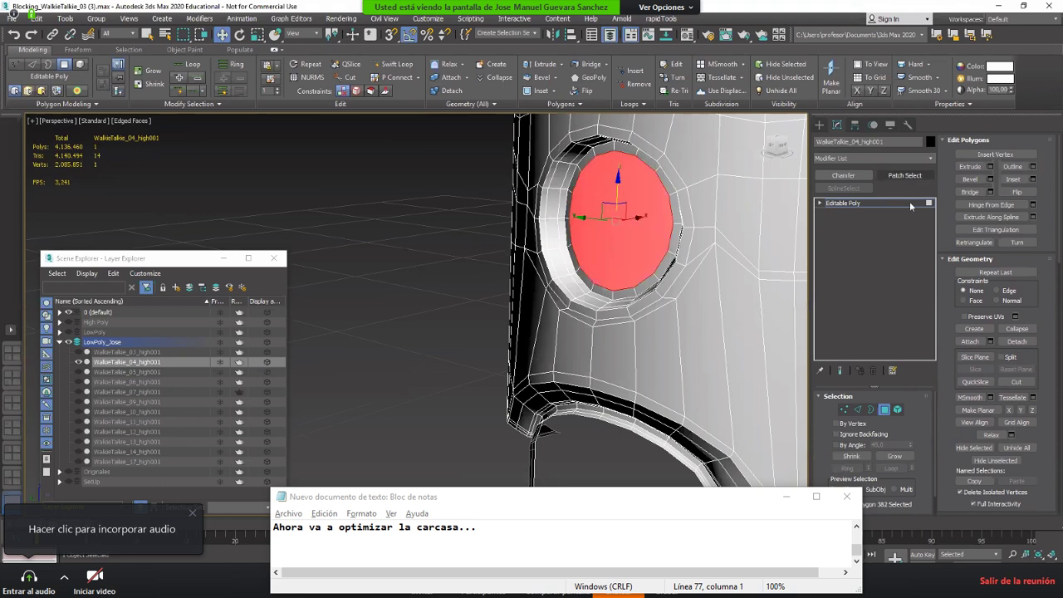
pyautogui.click(893, 456)
pyautogui.click(892, 457)
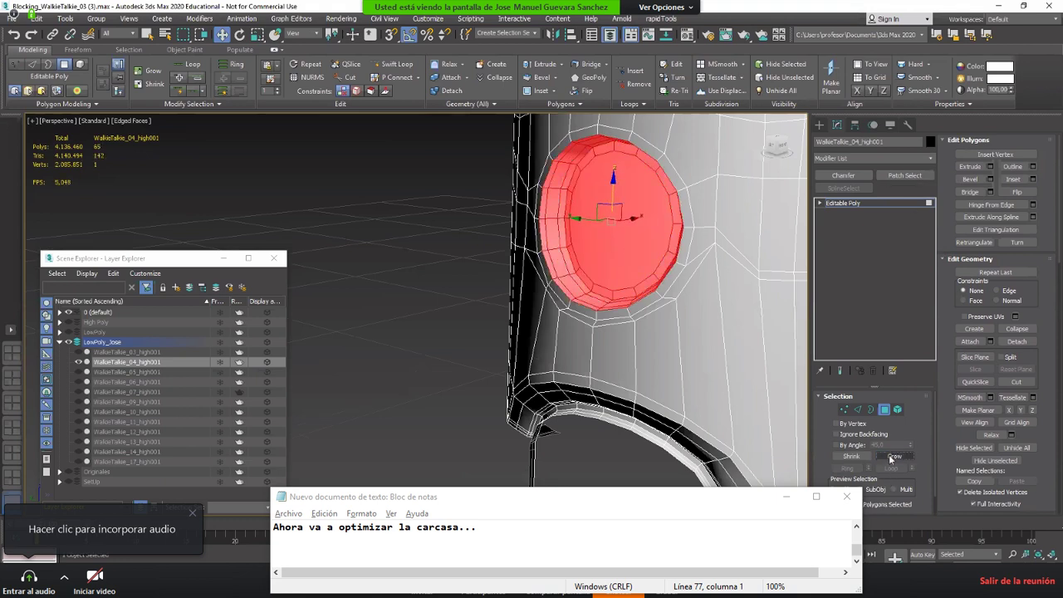
pyautogui.press('Delete')
pyautogui.keyDown('alt'); pyautogui.moveTo(659, 352); pyautogui.dragTo(580, 152, button='middle'); pyautogui.keyUp('alt')
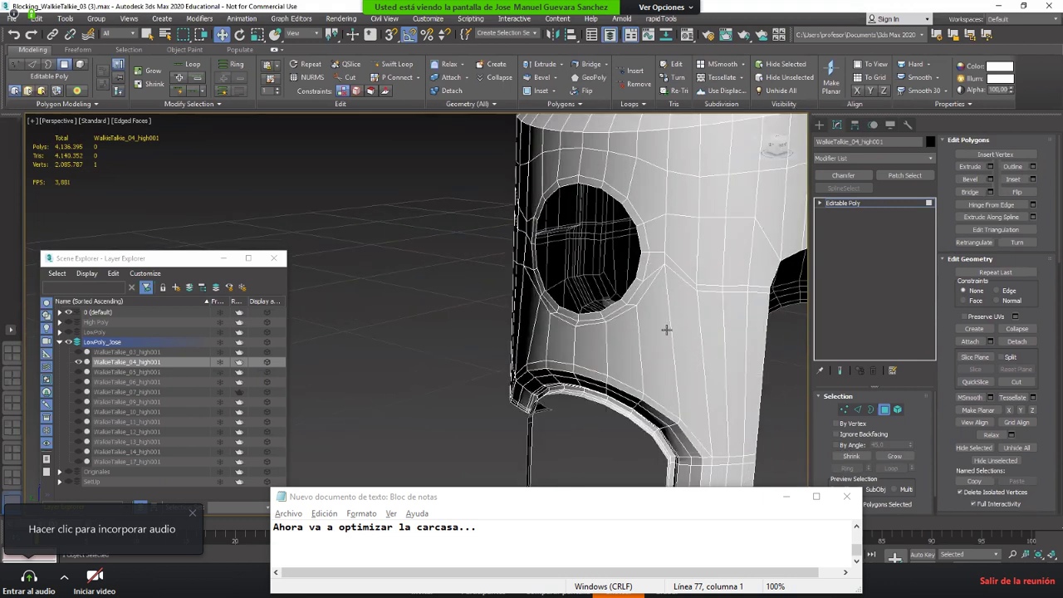
# Step: Select the polygon loop around the floor of the octagonal recess on the casing's lower side, grow the selection, and delete the recess
pyautogui.scroll(-2, 666, 330)
pyautogui.moveTo(656, 374); pyautogui.dragTo(556, 315, button='middle')
pyautogui.scroll(-3, 612, 325)
pyautogui.moveTo(544, 204); pyautogui.dragTo(567, 316, button='middle')
pyautogui.scroll(4, 586, 244)
pyautogui.click(583, 260)
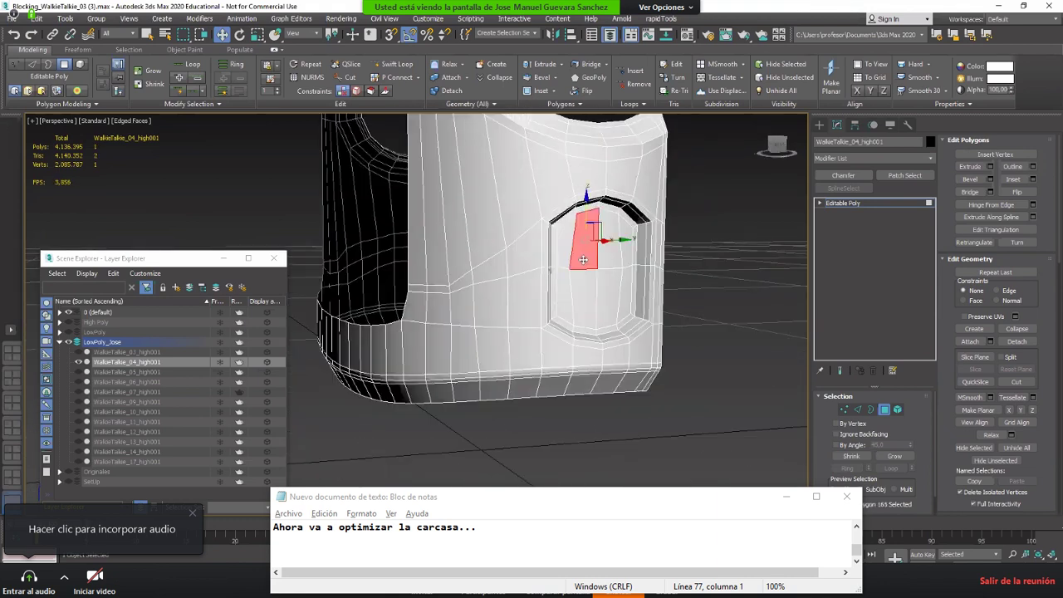
pyautogui.scroll(3, 583, 260)
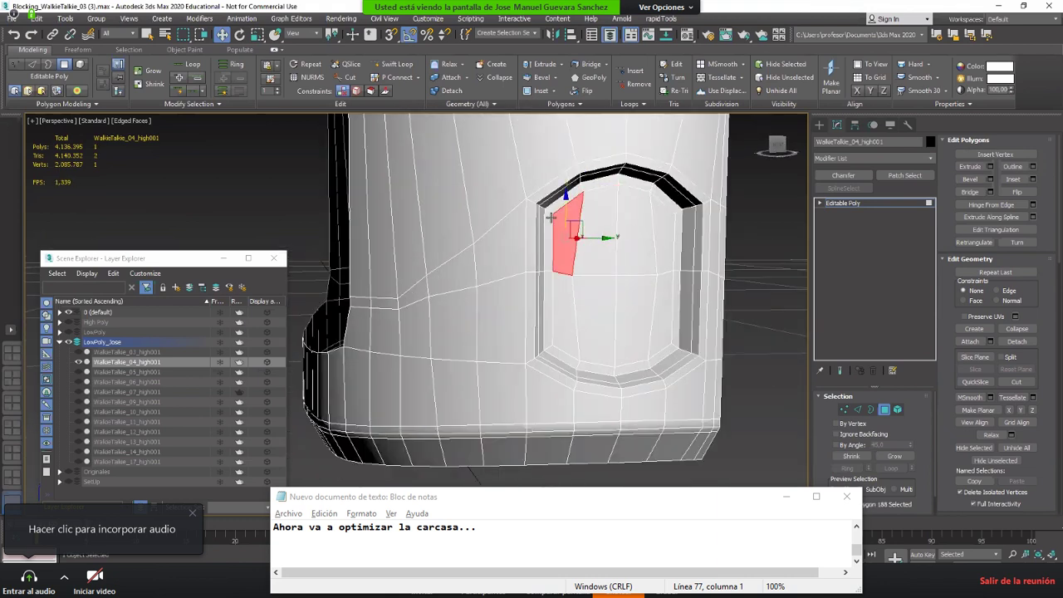
pyautogui.keyDown('shift'); pyautogui.click(553, 218); pyautogui.keyUp('shift')
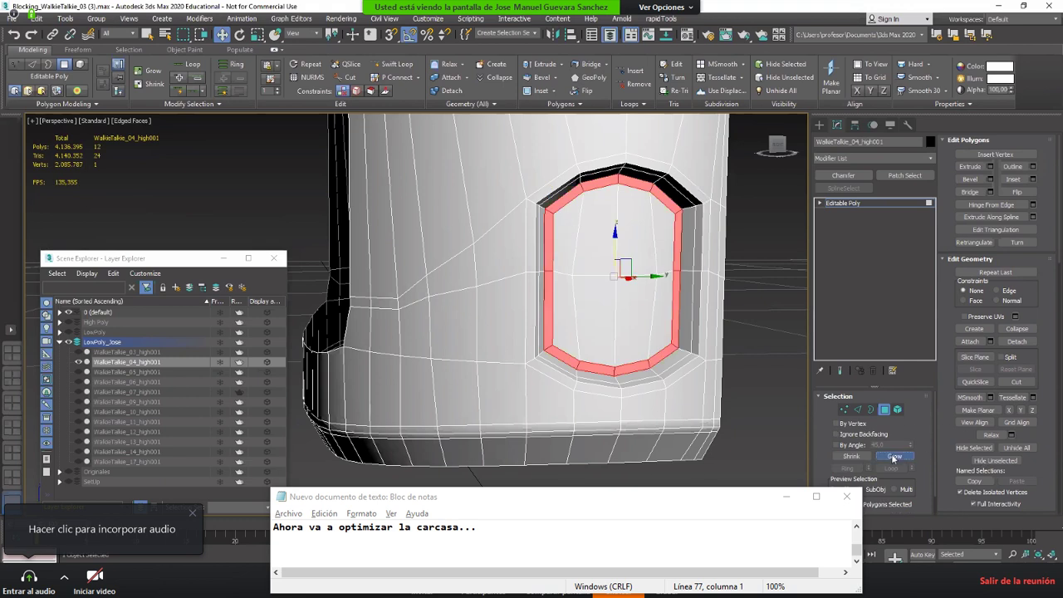
pyautogui.click(893, 457)
pyautogui.press('Delete')
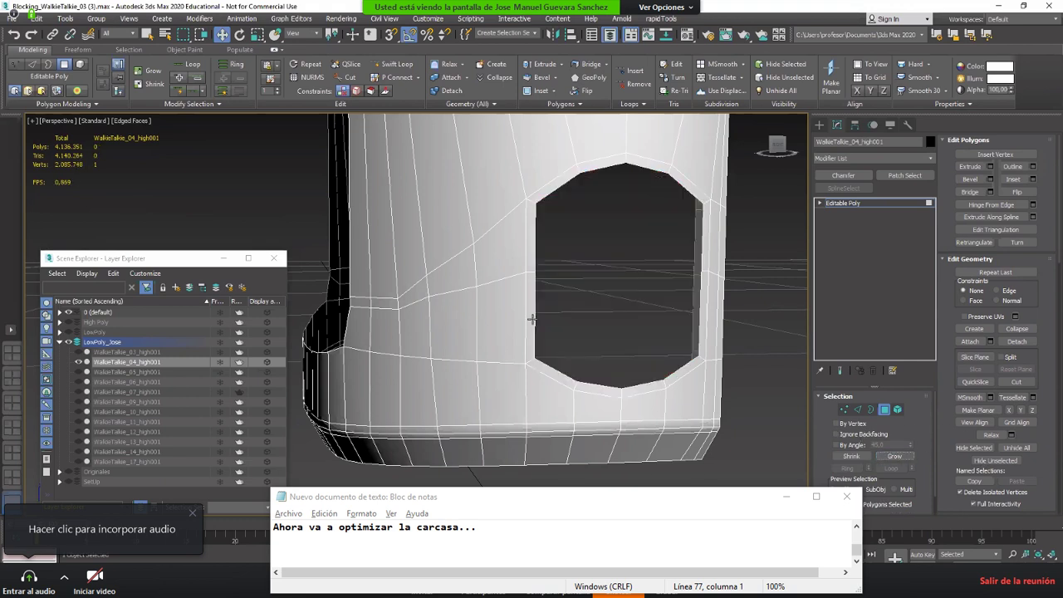
# Step: Select the inward-folded polygon strips along both ends of the casing's lower section, grow the selection, and delete them
pyautogui.scroll(-3, 532, 319)
pyautogui.moveTo(532, 321); pyautogui.dragTo(440, 431, button='middle')
pyautogui.click(433, 440)
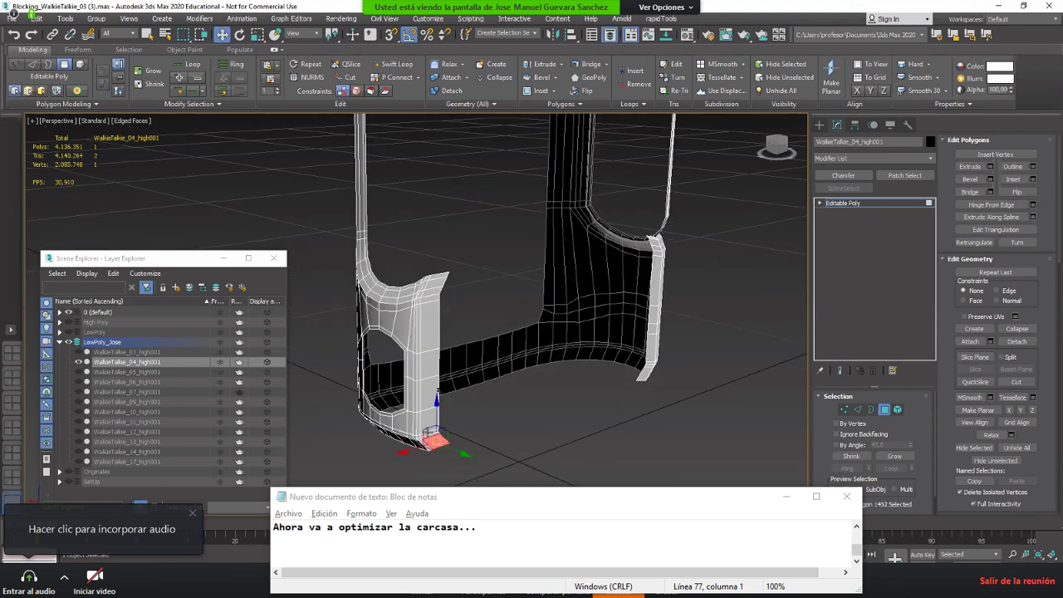
pyautogui.keyDown('shift'); pyautogui.click(429, 435); pyautogui.keyUp('shift')
pyautogui.keyDown('alt'); pyautogui.moveTo(429, 435); pyautogui.dragTo(633, 430, button='middle'); pyautogui.keyUp('alt')
pyautogui.keyDown('ctrl'); pyautogui.click(634, 430); pyautogui.keyUp('ctrl')
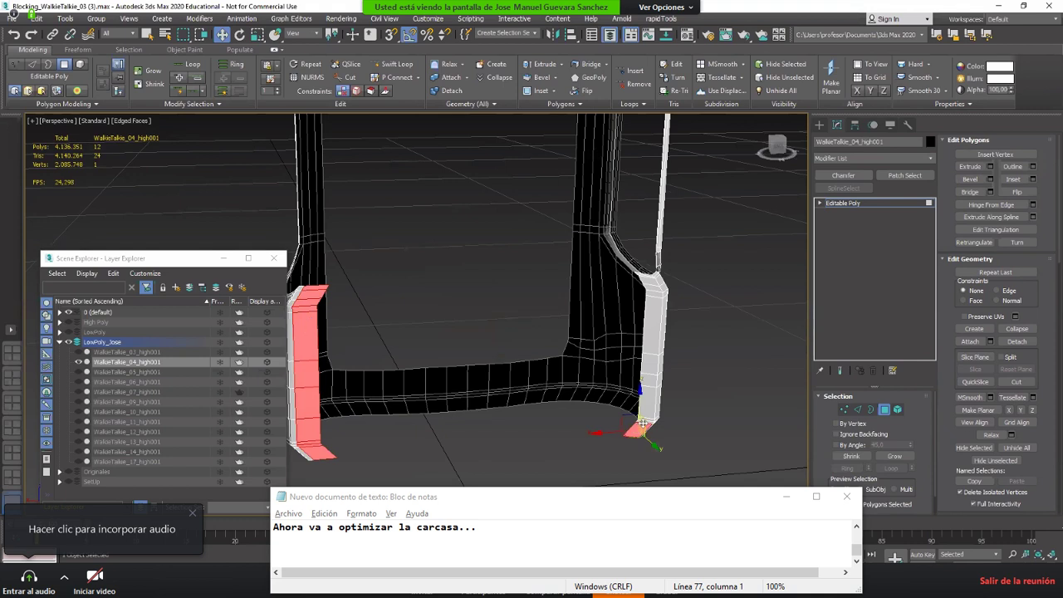
pyautogui.keyDown('shift'); pyautogui.click(641, 424); pyautogui.keyUp('shift')
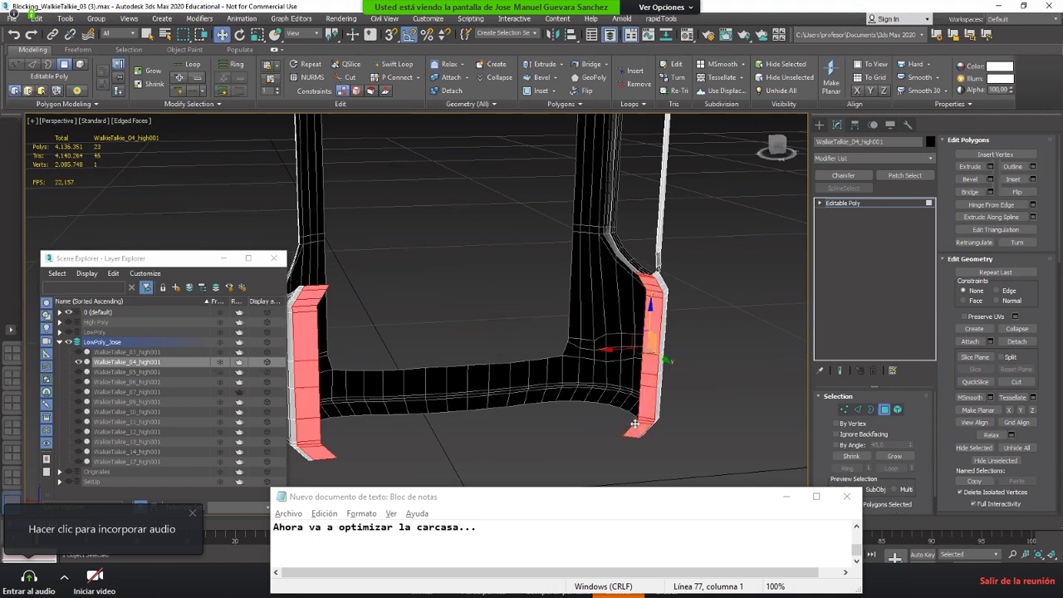
pyautogui.click(885, 456)
pyautogui.keyDown('alt'); pyautogui.moveTo(531, 355); pyautogui.dragTo(620, 353, button='middle'); pyautogui.keyUp('alt')
pyautogui.press('Delete')
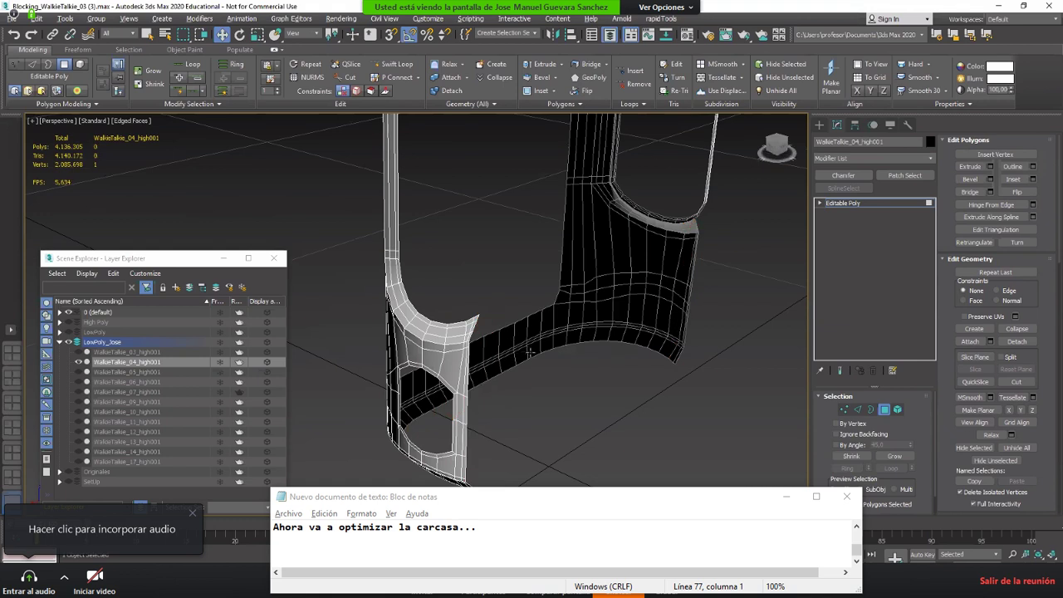
# Step: Select the inward-folded polygon strip along the lower edge of the casing's upper rear section, grow the selection, and delete it
pyautogui.keyDown('alt'); pyautogui.moveTo(529, 352); pyautogui.dragTo(420, 354, button='middle'); pyautogui.keyUp('alt')
pyautogui.scroll(-5, 434, 373)
pyautogui.scroll(3, 421, 356)
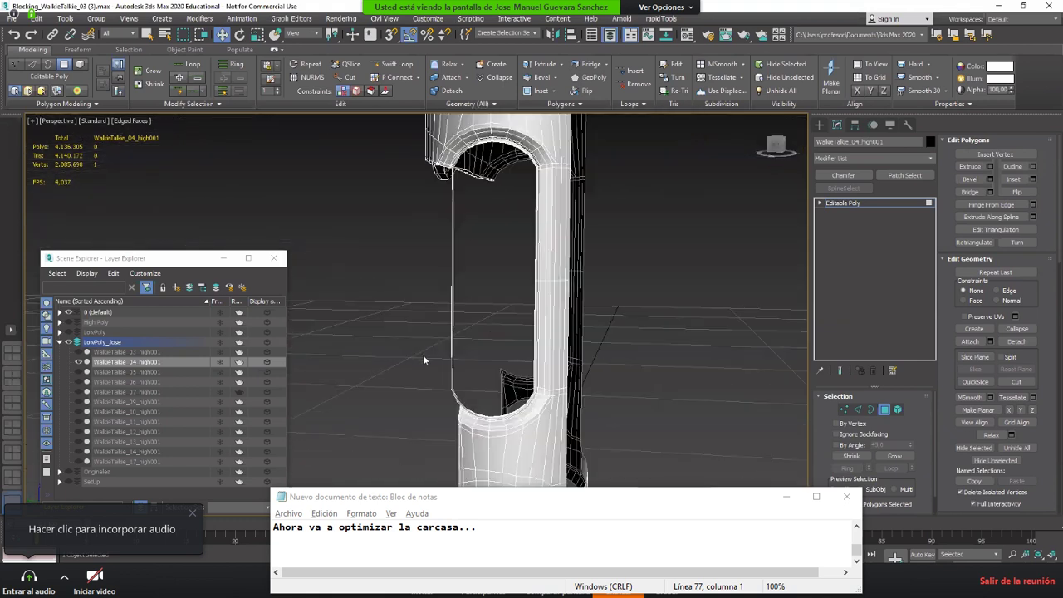
pyautogui.moveTo(421, 359); pyautogui.dragTo(453, 384)
pyautogui.keyDown('alt'); pyautogui.moveTo(453, 385); pyautogui.dragTo(551, 263, button='middle'); pyautogui.keyUp('alt')
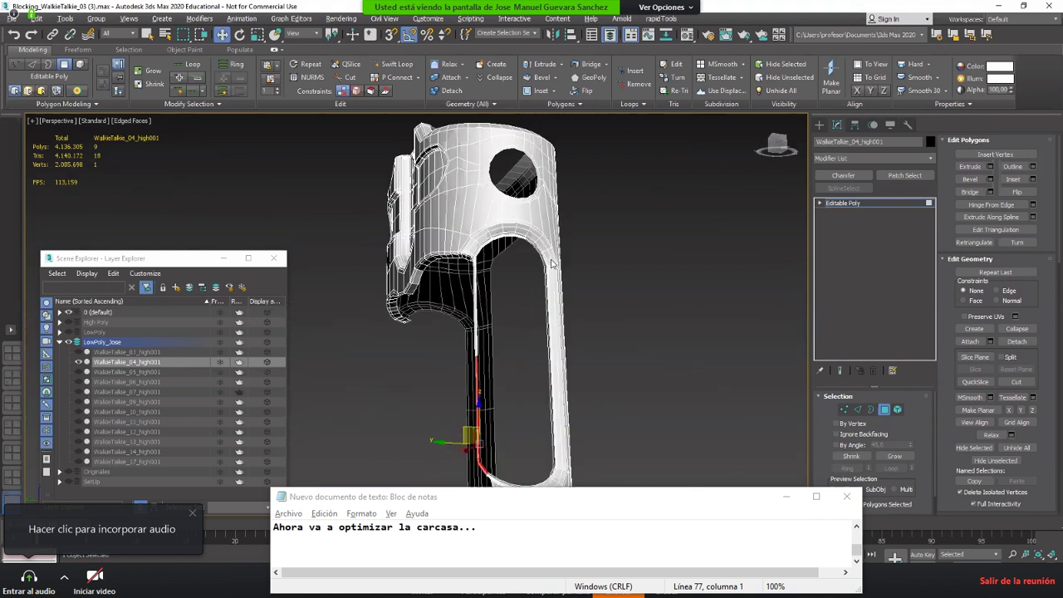
pyautogui.scroll(6, 550, 263)
pyautogui.click(534, 223)
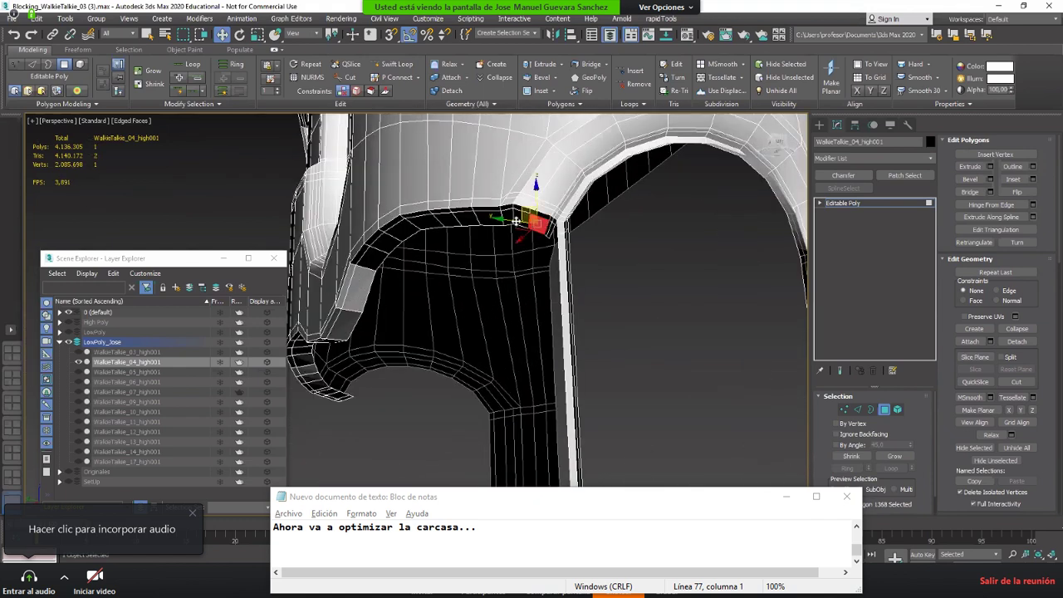
pyautogui.keyDown('shift'); pyautogui.click(515, 215); pyautogui.keyUp('shift')
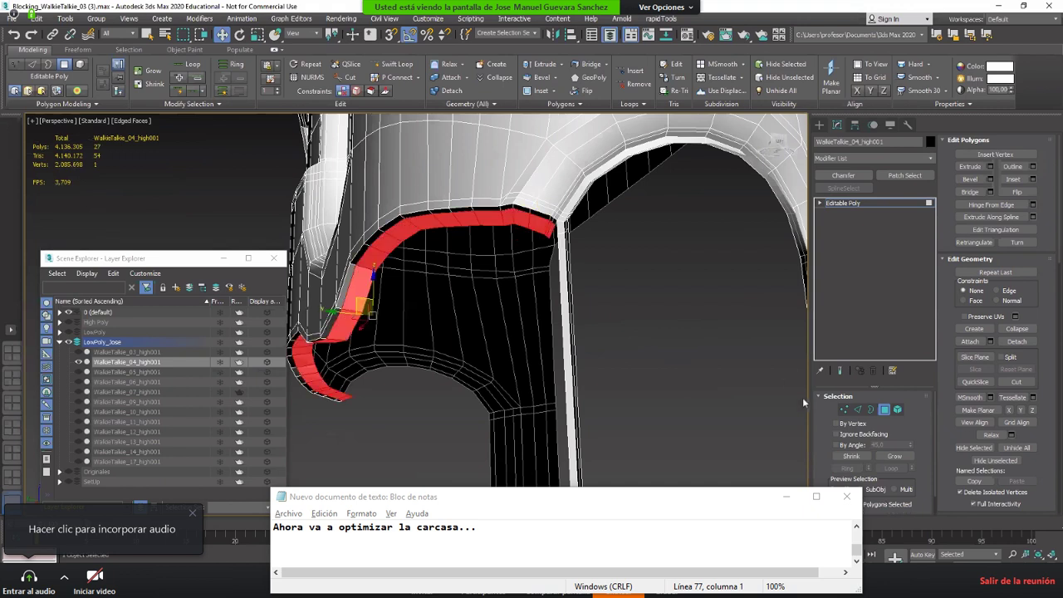
pyautogui.click(894, 456)
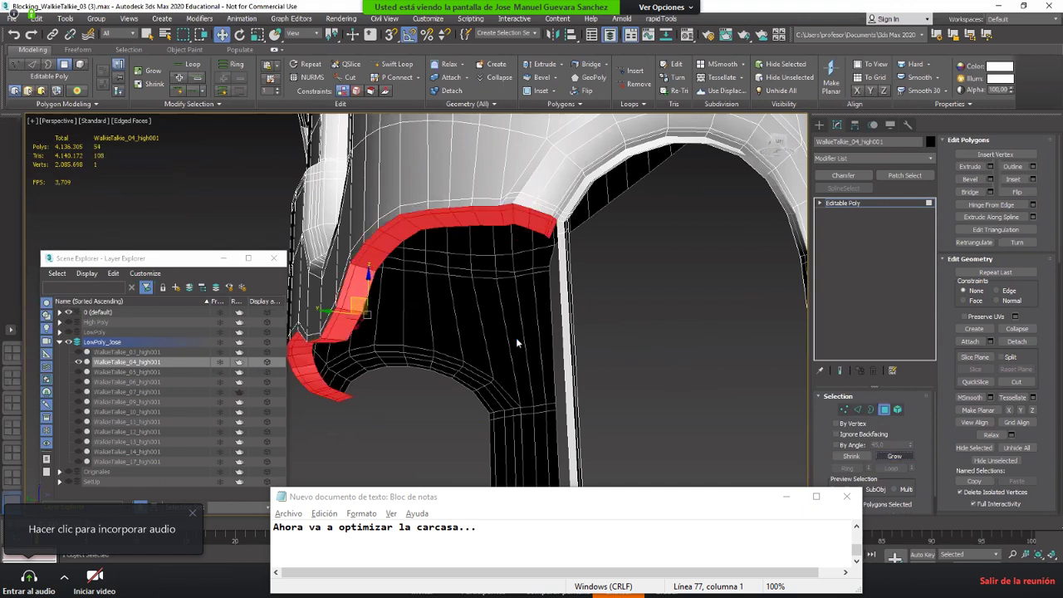
pyautogui.scroll(-4, 516, 338)
pyautogui.keyDown('alt'); pyautogui.moveTo(518, 323); pyautogui.dragTo(485, 342, button='middle'); pyautogui.keyUp('alt')
pyautogui.press('Delete')
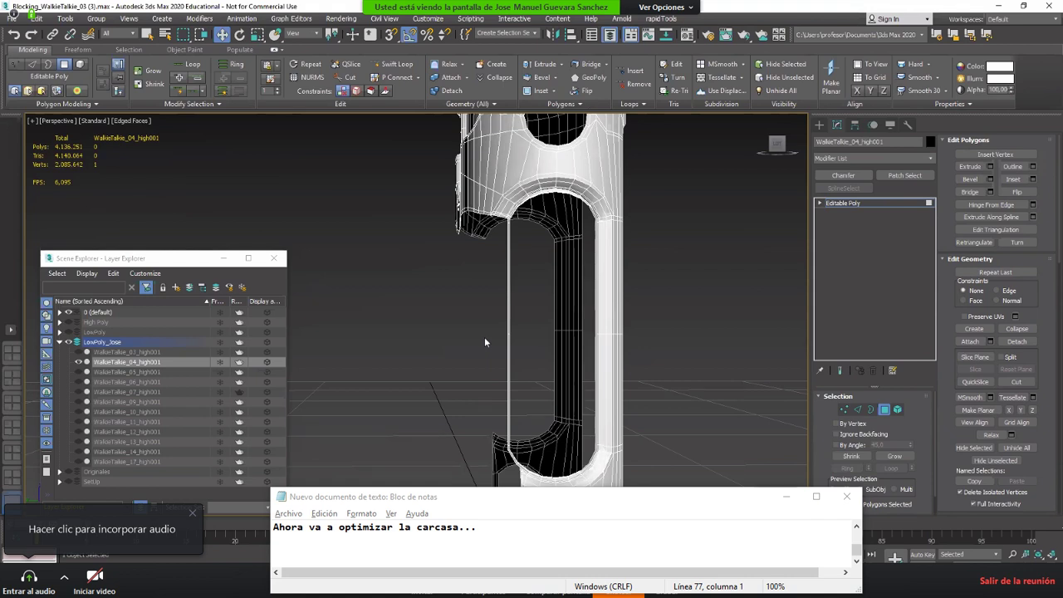
# Step: Examine the trimmed casing around its long side slot and as a whole, leaving sub-object editing
pyautogui.moveTo(517, 202); pyautogui.dragTo(536, 253, button='middle')
pyautogui.scroll(3, 594, 212)
pyautogui.scroll(1, 549, 315)
pyautogui.press('2')
pyautogui.scroll(-5, 541, 311)
pyautogui.scroll(-2, 524, 249)
pyautogui.press('2')
pyautogui.scroll(3, 548, 274)
pyautogui.moveTo(546, 323); pyautogui.dragTo(543, 233, button='middle')
pyautogui.keyDown('alt'); pyautogui.moveTo(552, 269); pyautogui.dragTo(457, 219, button='middle'); pyautogui.keyUp('alt')
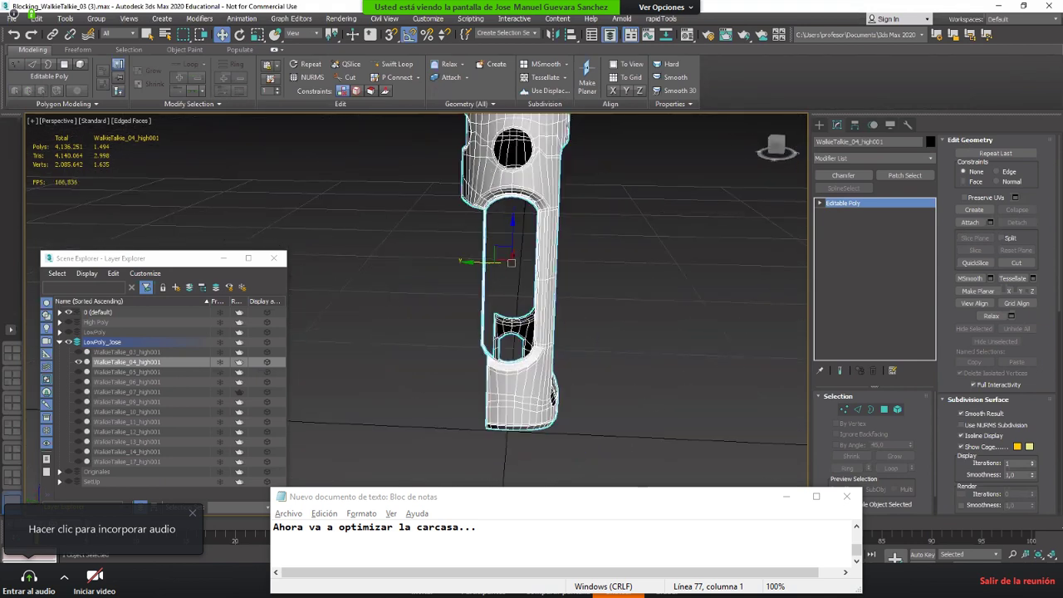
# Step: Leave the casing's isolated view, add the lower rear casing piece to the selection, and isolate the two parts together
pyautogui.hotkey('alt', 'q')
pyautogui.keyDown('alt'); pyautogui.moveTo(527, 327); pyautogui.dragTo(564, 322, button='middle'); pyautogui.keyUp('alt')
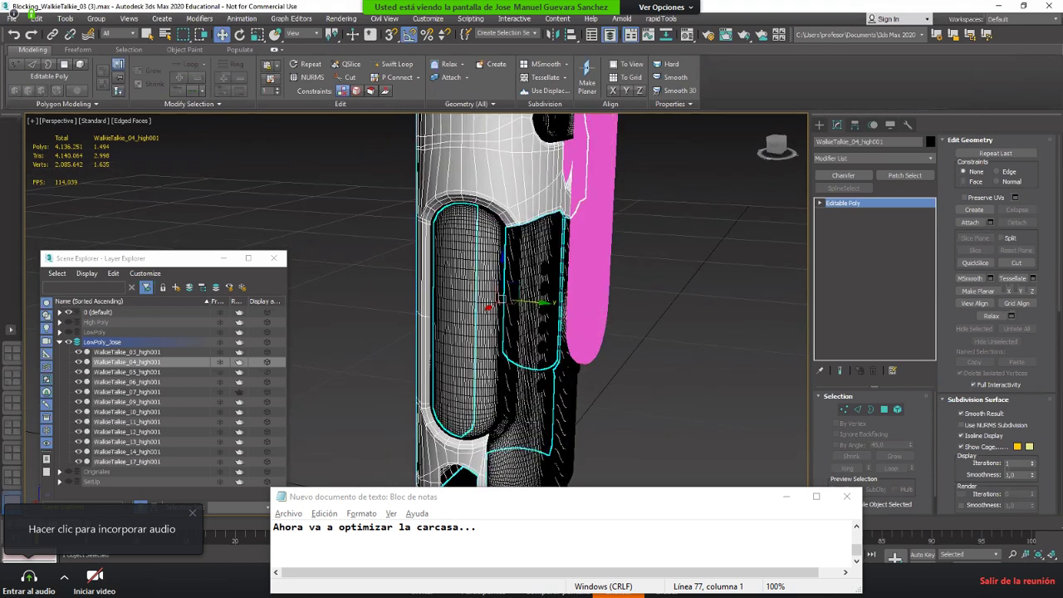
pyautogui.keyDown('ctrl'); pyautogui.click(523, 438); pyautogui.keyUp('ctrl')
pyautogui.hotkey('alt', 'q')
pyautogui.keyDown('alt'); pyautogui.moveTo(540, 420); pyautogui.dragTo(457, 379, button='middle'); pyautogui.keyUp('alt')
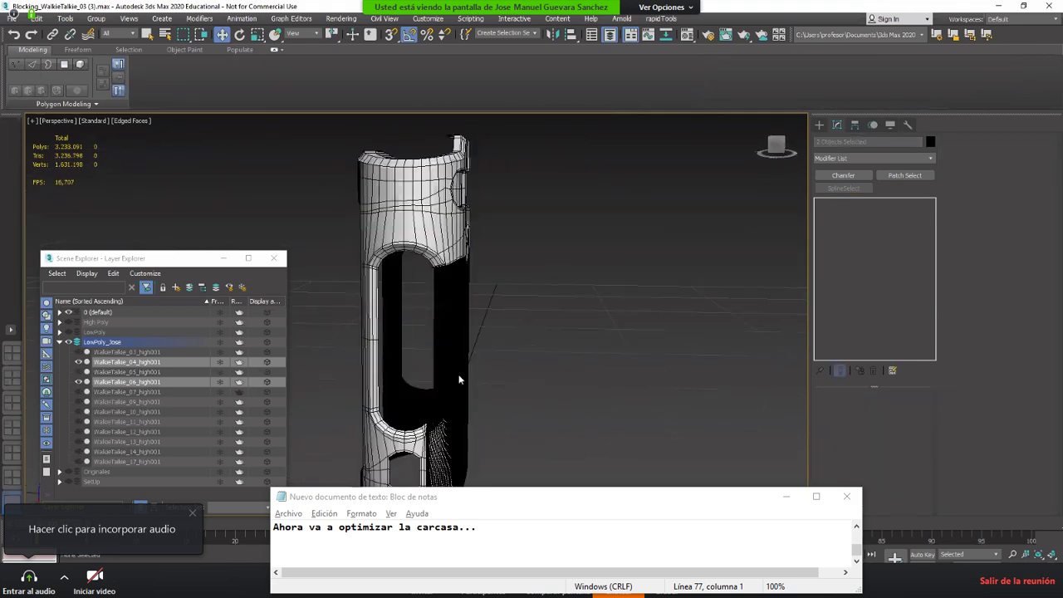
# Step: Turn off the TurboSmooth modifier on the lower rear casing piece WalkieTalkie_06_high001 and delete it from the stack
pyautogui.click(456, 373)
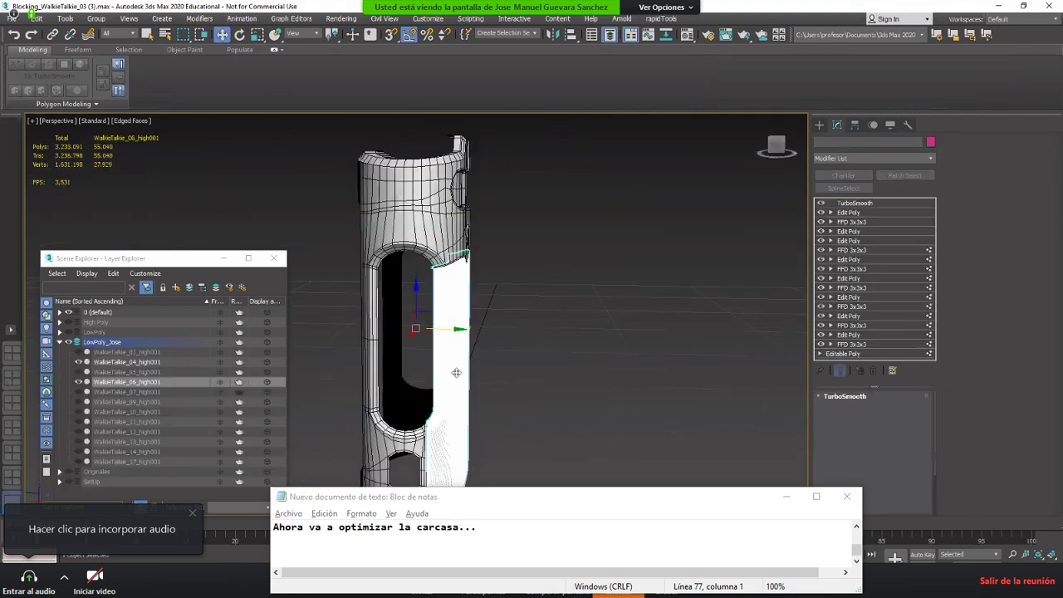
pyautogui.click(820, 203)
pyautogui.scroll(5, 537, 395)
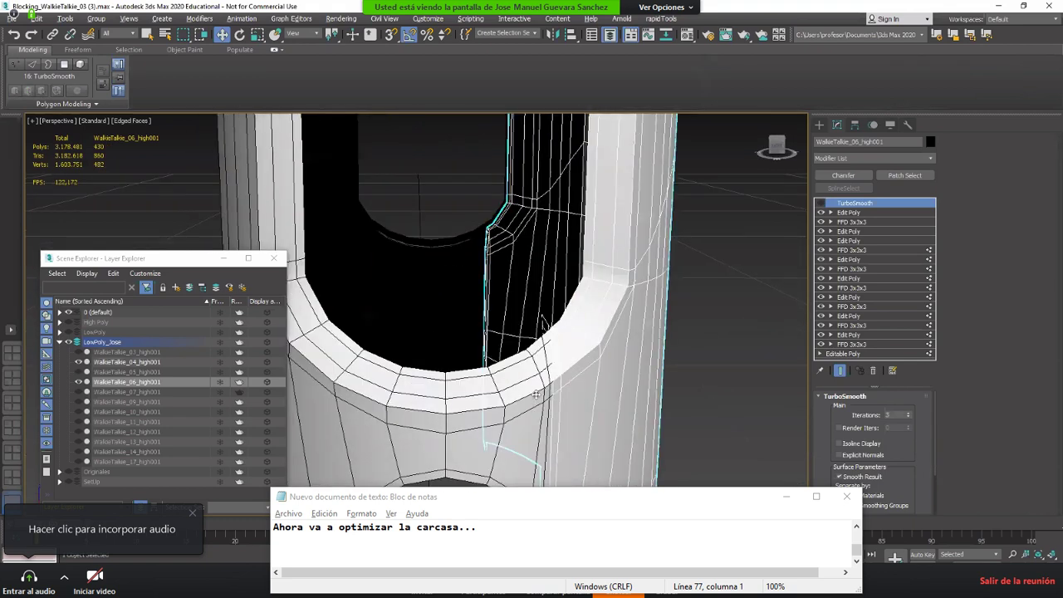
pyautogui.keyDown('alt'); pyautogui.moveTo(535, 395); pyautogui.dragTo(505, 342, button='middle'); pyautogui.keyUp('alt')
pyautogui.scroll(-5, 505, 391)
pyautogui.click(872, 370)
pyautogui.scroll(-3, 504, 341)
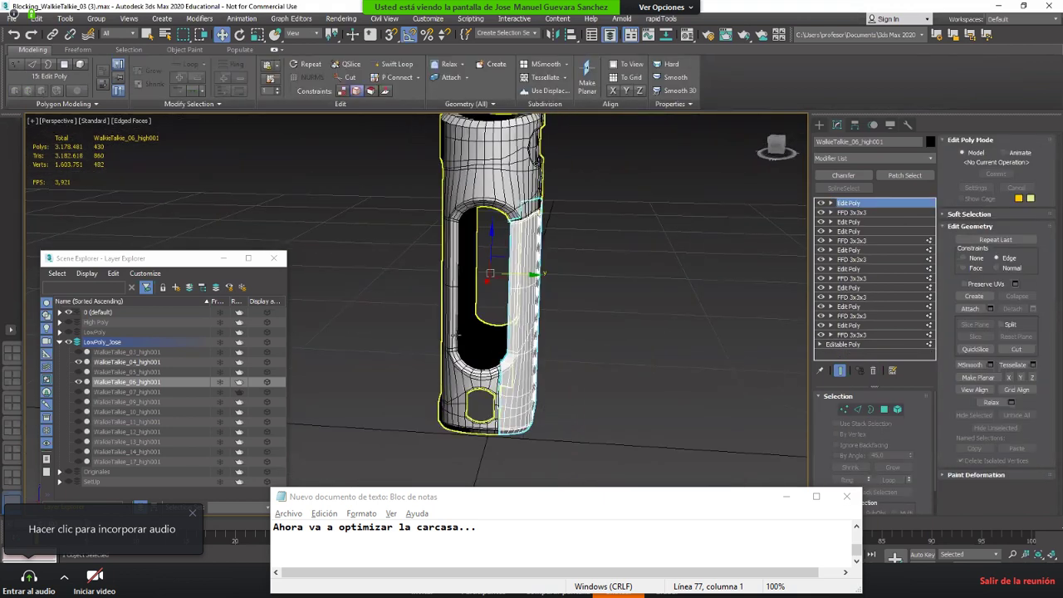
# Step: Hide the LowPoly_Jose layer and show the LowPoly layer with the reference low-poly model
pyautogui.moveTo(424, 148); pyautogui.dragTo(668, 471)
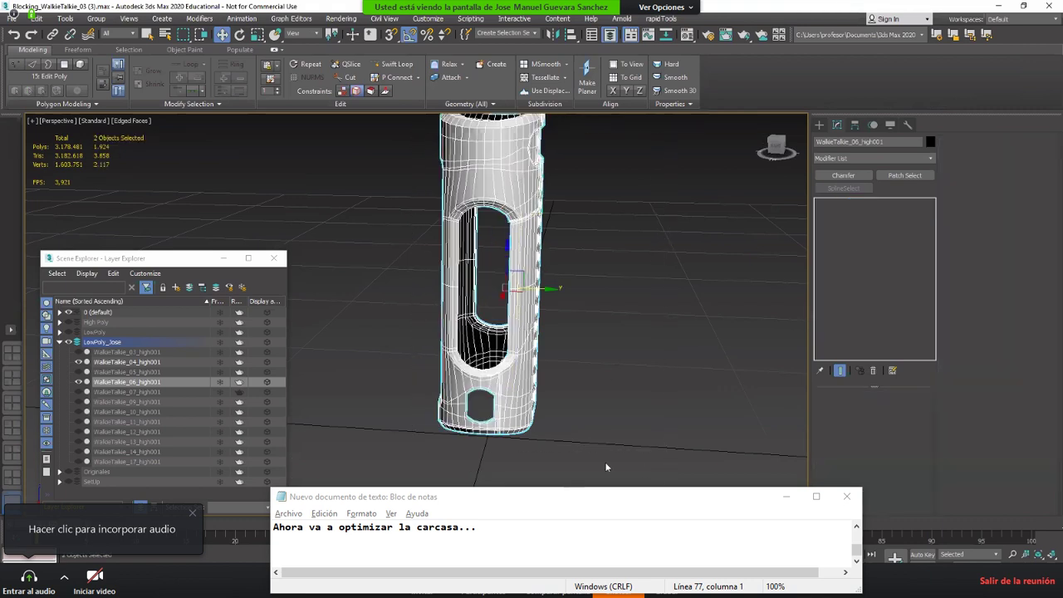
pyautogui.click(68, 342)
pyautogui.click(59, 342)
pyautogui.click(68, 331)
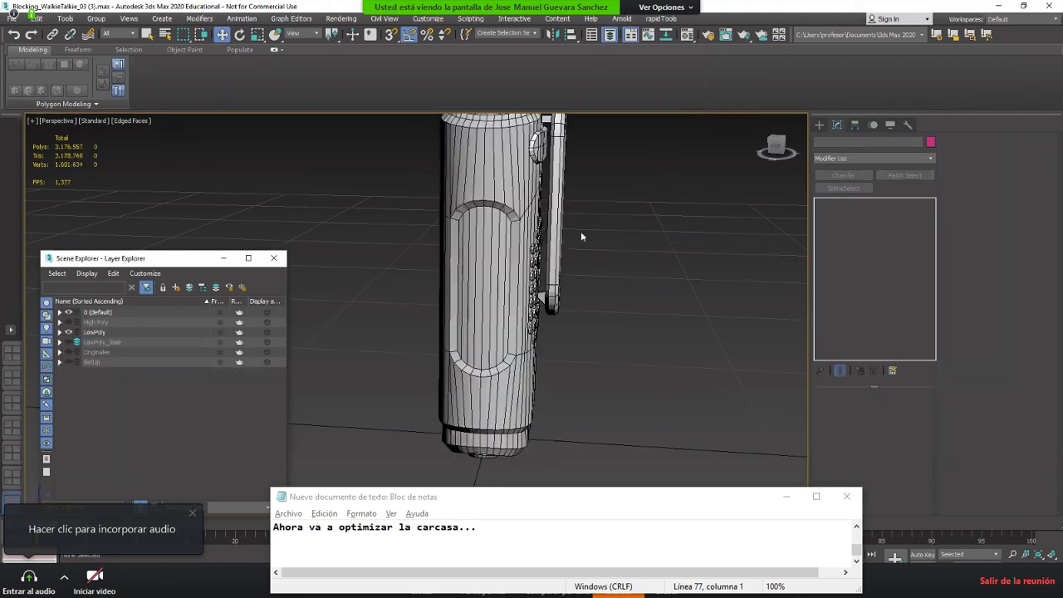
# Step: Isolate the reference casing WalkieTalkieFront001 and examine its topology from the side and above
pyautogui.click(452, 286)
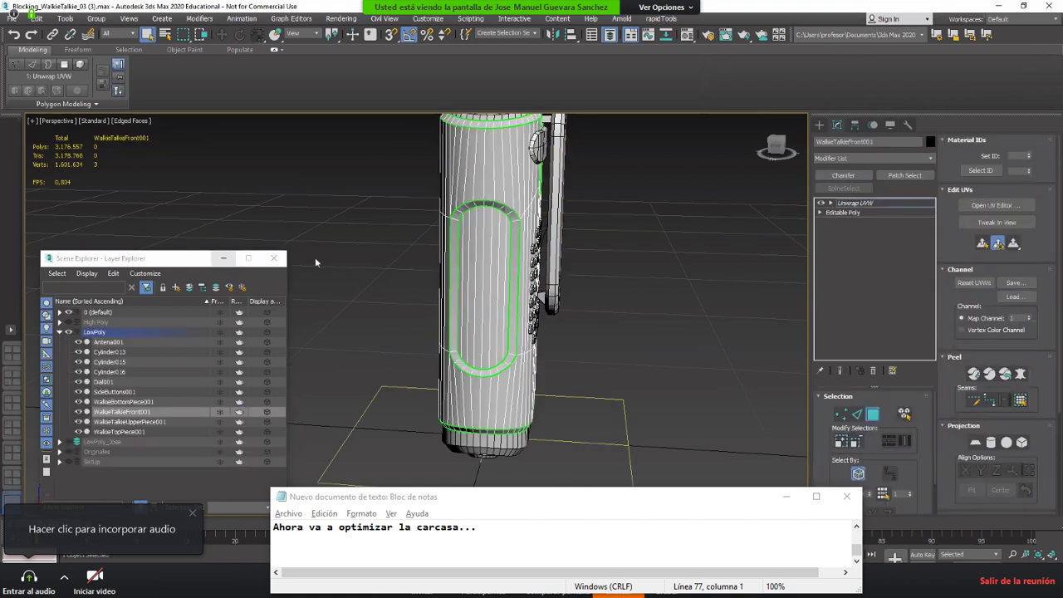
pyautogui.moveTo(496, 268); pyautogui.dragTo(529, 304, button='middle')
pyautogui.click(818, 124)
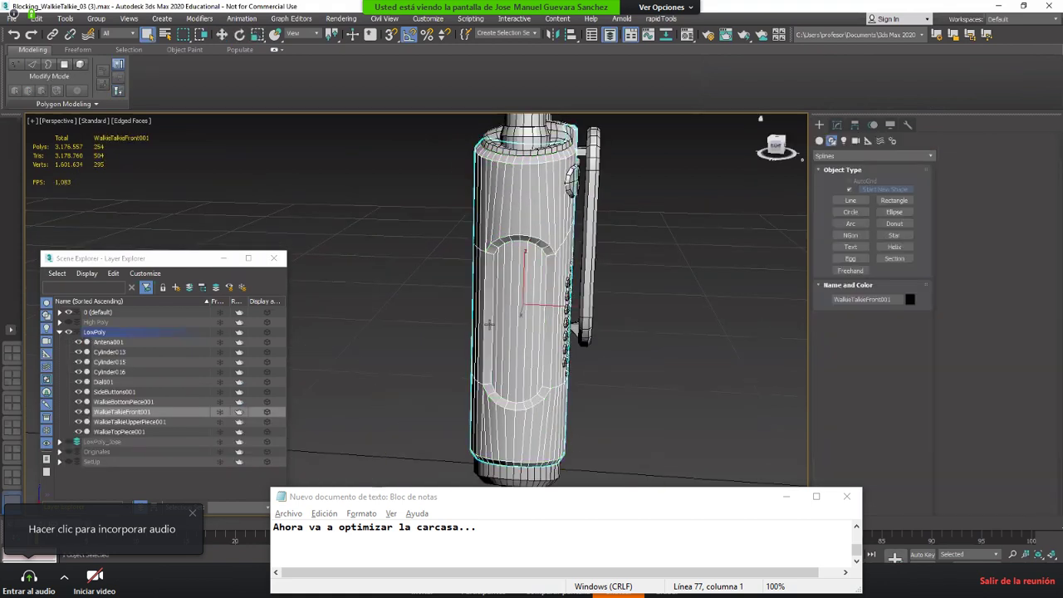
pyautogui.moveTo(487, 339); pyautogui.dragTo(436, 347, button='middle')
pyautogui.press('w')
pyautogui.hotkey('alt', 'q')
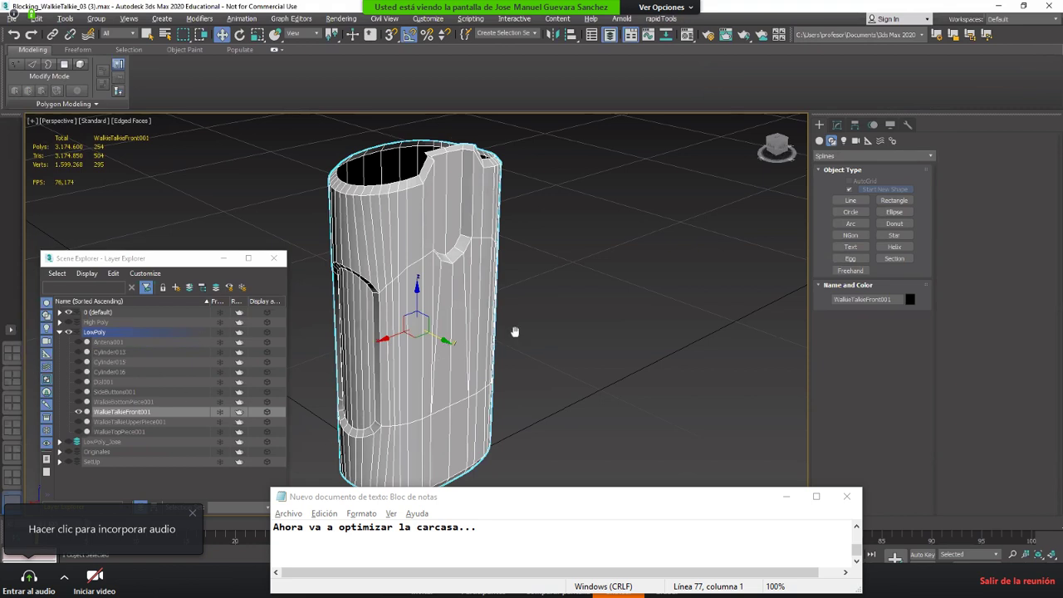
pyautogui.keyDown('alt'); pyautogui.moveTo(515, 331); pyautogui.dragTo(407, 397, button='middle'); pyautogui.keyUp('alt')
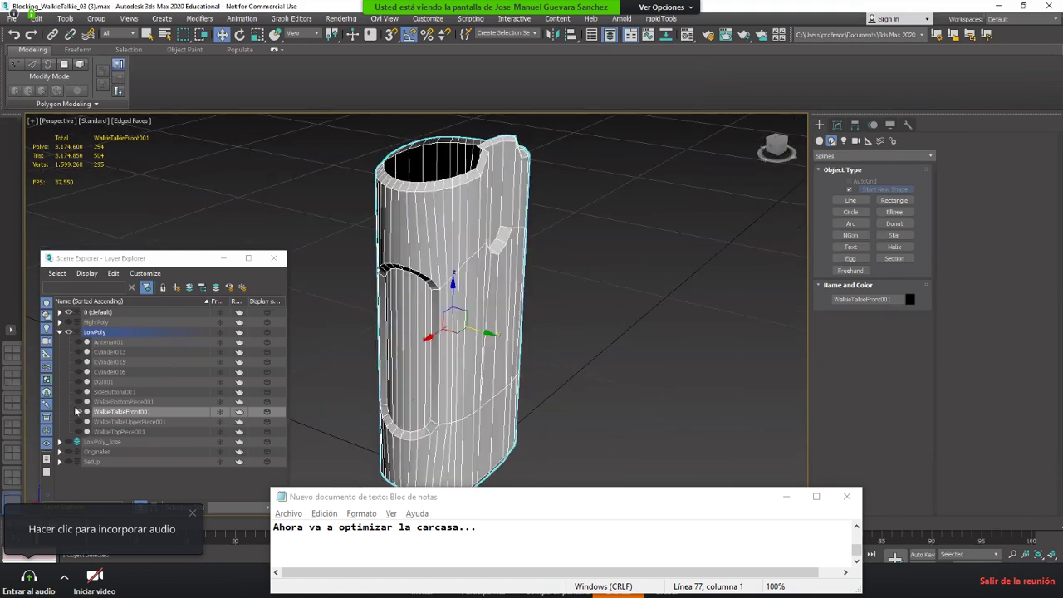
pyautogui.keyDown('alt'); pyautogui.moveTo(503, 255); pyautogui.dragTo(542, 313, button='middle'); pyautogui.keyUp('alt')
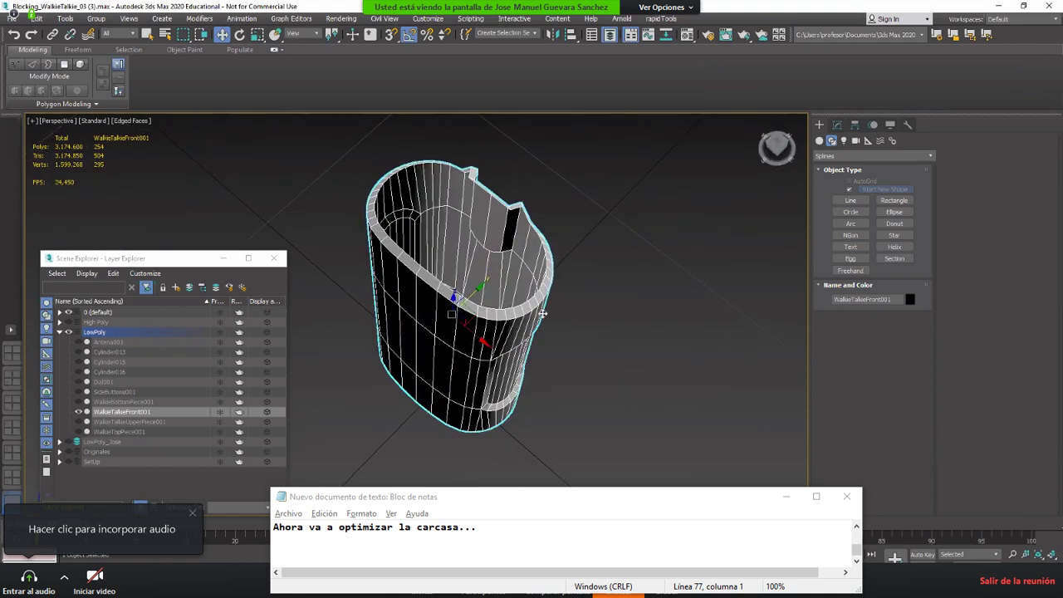
# Step: Hide the LowPoly layer, show LowPoly_Jose again, and isolate the main casing together with the lower rear casing piece
pyautogui.click(68, 331)
pyautogui.click(59, 332)
pyautogui.click(68, 341)
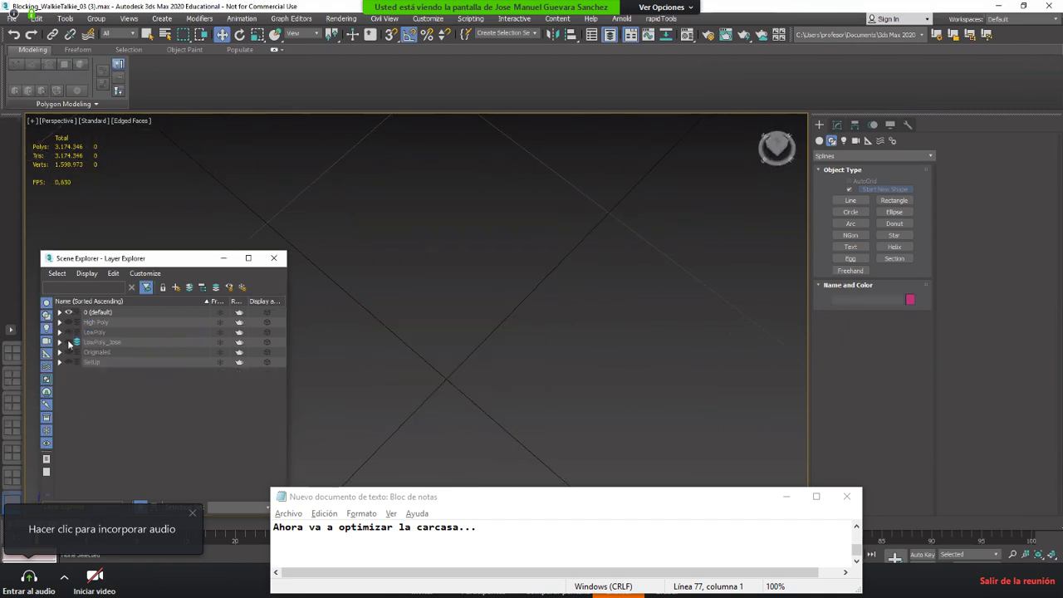
pyautogui.keyDown('alt'); pyautogui.moveTo(602, 337); pyautogui.dragTo(536, 321, button='middle'); pyautogui.keyUp('alt')
pyautogui.click(486, 320)
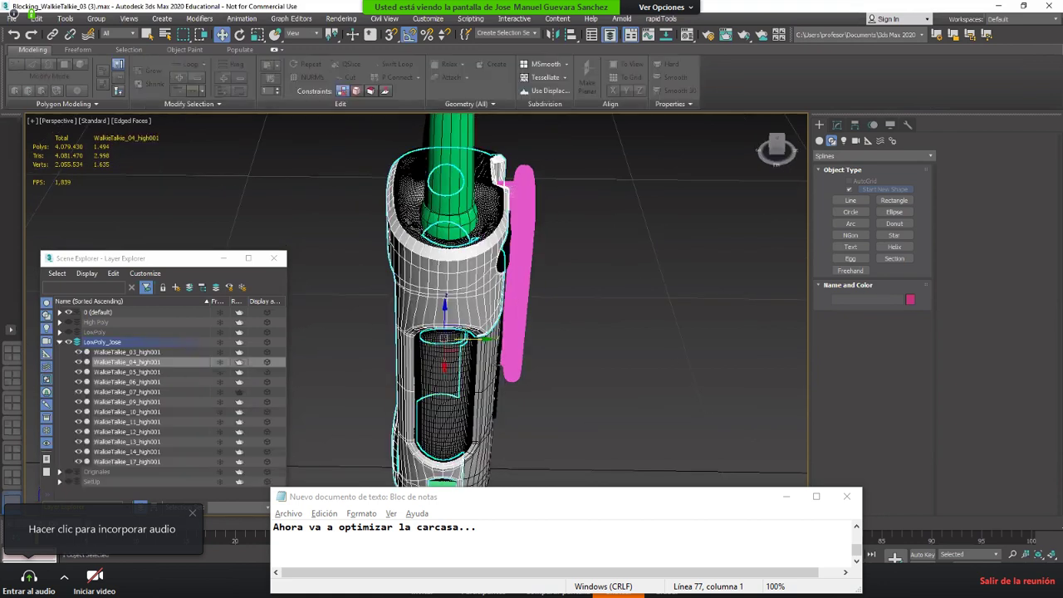
pyautogui.keyDown('ctrl'); pyautogui.click(490, 365); pyautogui.keyUp('ctrl')
pyautogui.hotkey('alt', 'q')
pyautogui.keyDown('alt'); pyautogui.moveTo(477, 364); pyautogui.dragTo(565, 358, button='middle'); pyautogui.keyUp('alt')
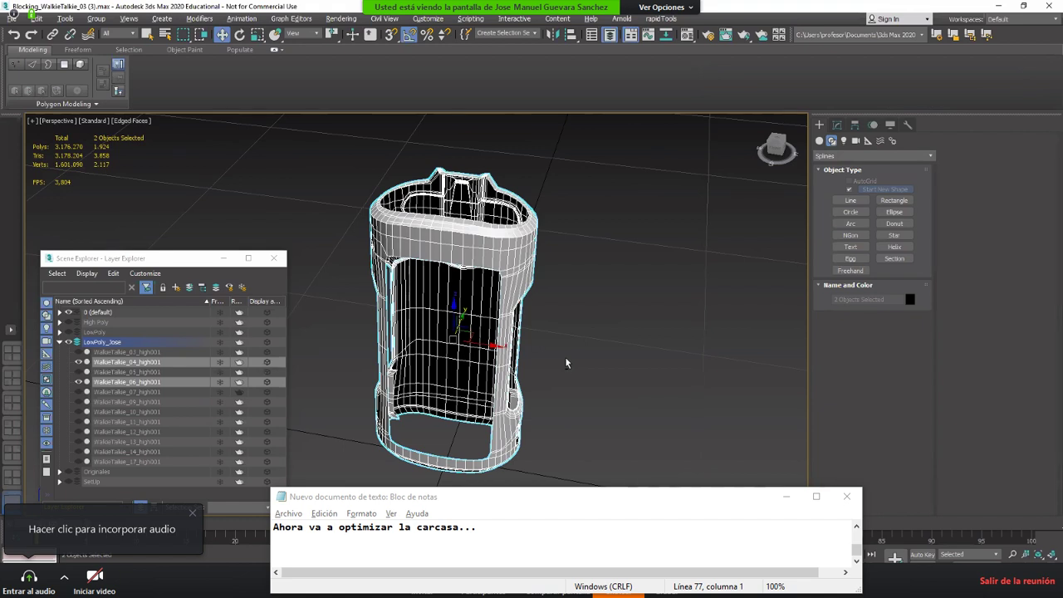
# Step: Examine the edge density of both casing parts around the upper rim, the back recesses, and the side contours
pyautogui.keyDown('alt'); pyautogui.moveTo(385, 390); pyautogui.dragTo(402, 424, button='middle'); pyautogui.keyUp('alt')
pyautogui.keyDown('alt'); pyautogui.moveTo(538, 349); pyautogui.dragTo(486, 339, button='middle'); pyautogui.keyUp('alt')
pyautogui.scroll(4, 453, 230)
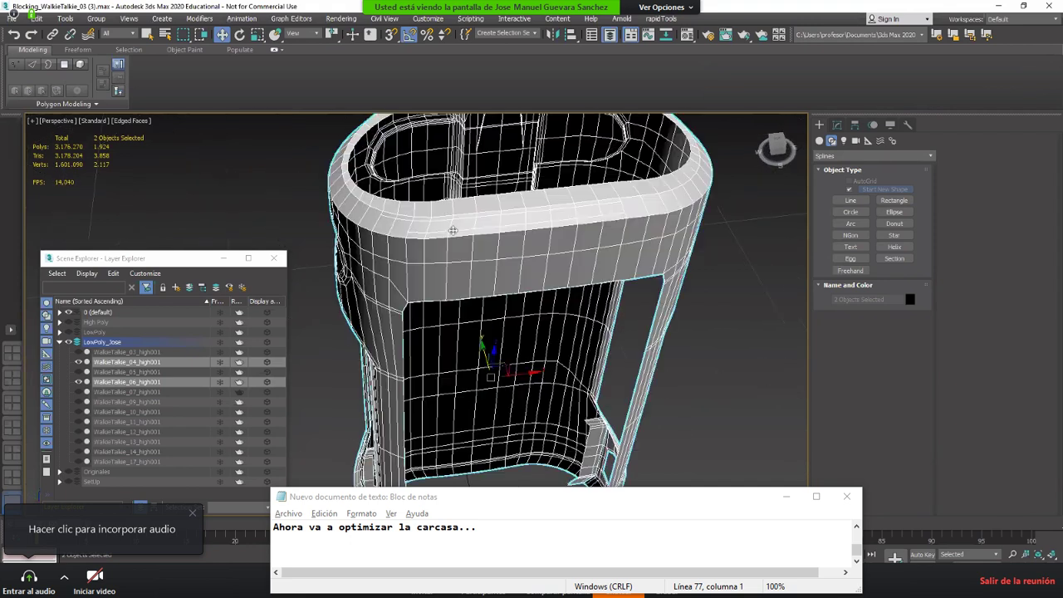
pyautogui.keyDown('alt'); pyautogui.moveTo(452, 230); pyautogui.dragTo(433, 323, button='middle'); pyautogui.keyUp('alt')
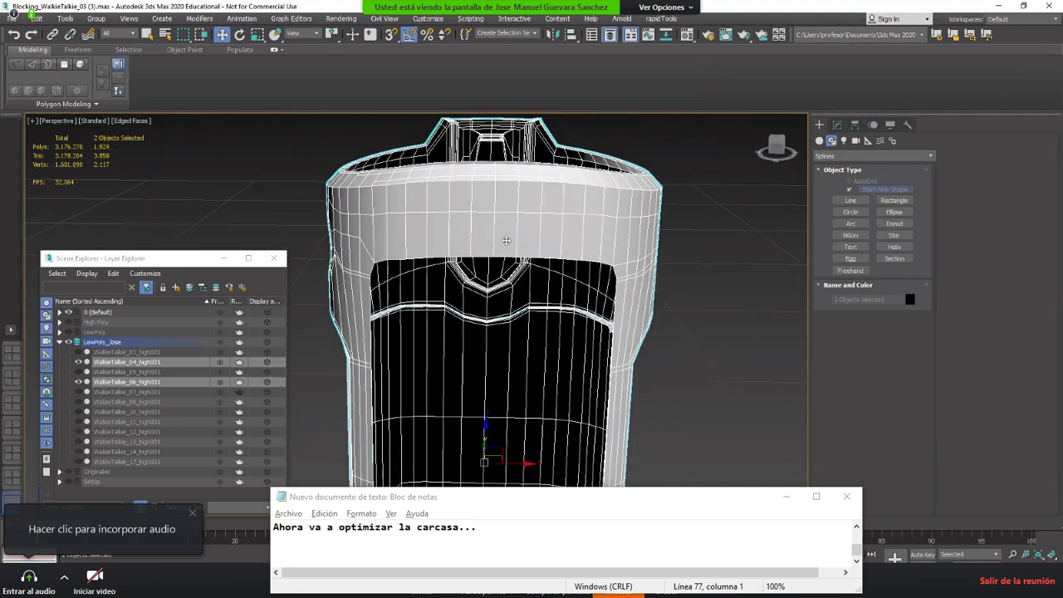
pyautogui.keyDown('alt'); pyautogui.moveTo(505, 239); pyautogui.dragTo(452, 203, button='middle'); pyautogui.keyUp('alt')
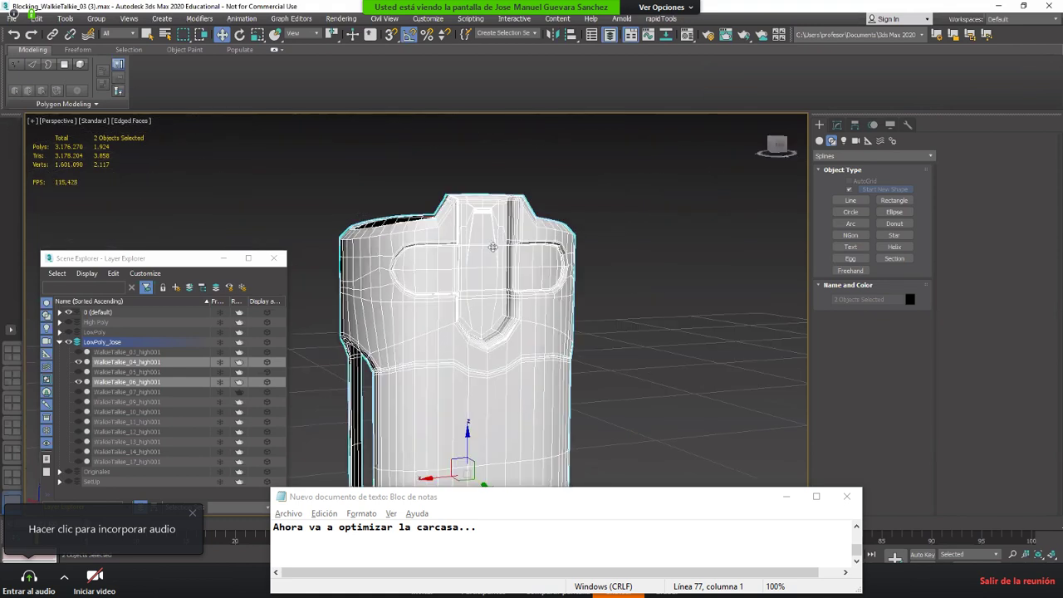
pyautogui.keyDown('alt'); pyautogui.moveTo(492, 246); pyautogui.dragTo(544, 274, button='middle'); pyautogui.keyUp('alt')
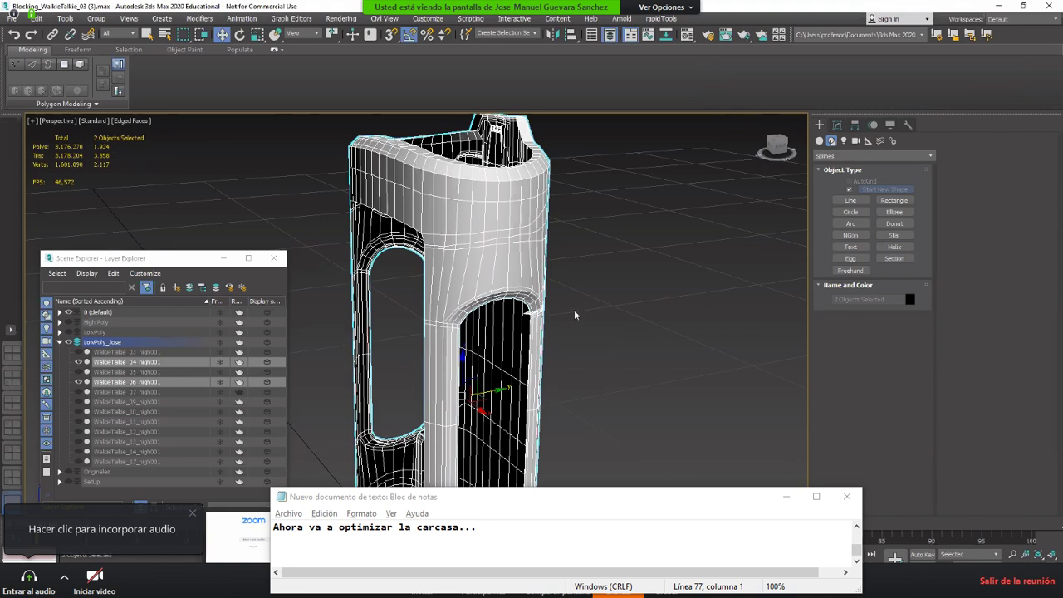
pyautogui.keyDown('alt'); pyautogui.moveTo(574, 310); pyautogui.dragTo(643, 311, button='middle'); pyautogui.keyUp('alt')
pyautogui.scroll(6, 607, 296)
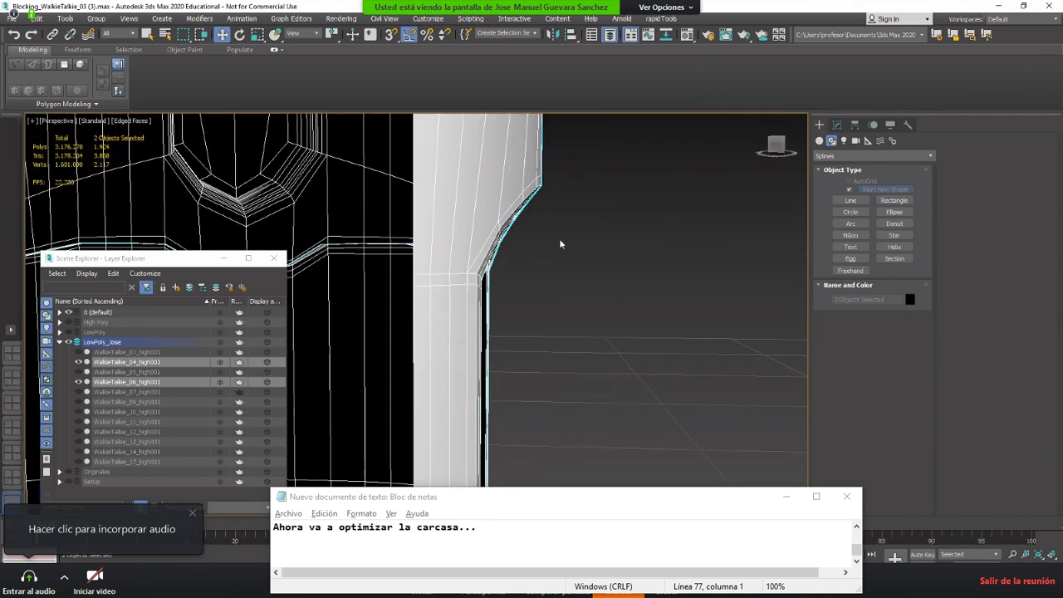
pyautogui.scroll(-3, 481, 355)
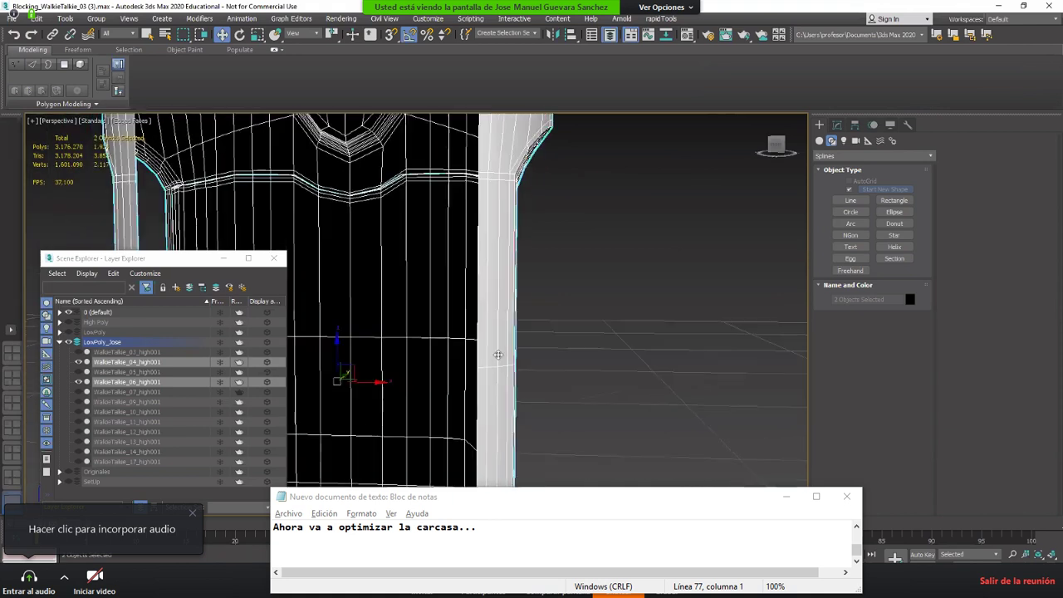
pyautogui.moveTo(464, 350); pyautogui.dragTo(452, 191, button='middle')
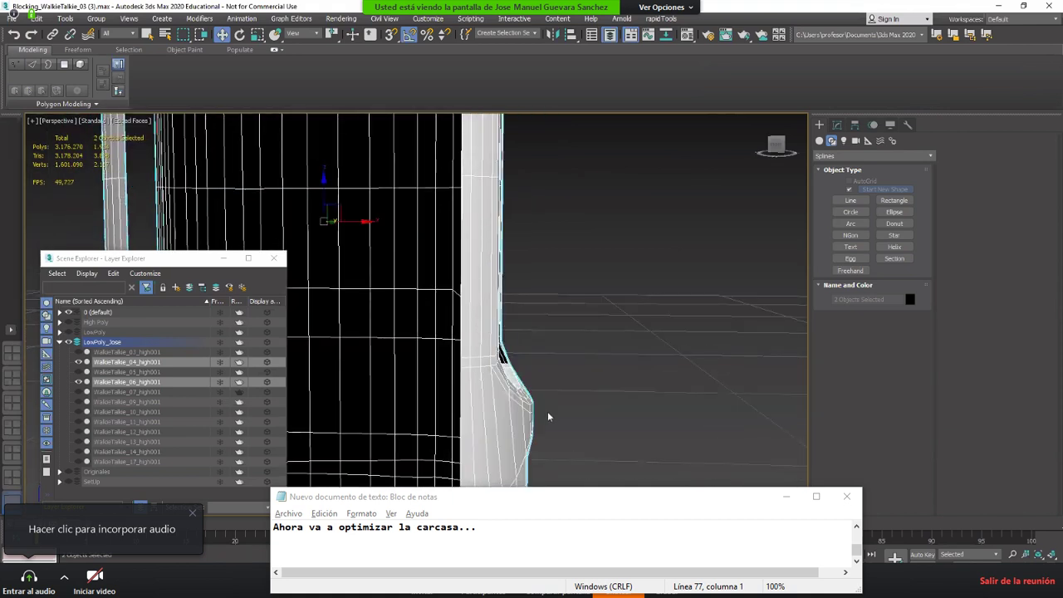
pyautogui.keyDown('alt'); pyautogui.moveTo(547, 415); pyautogui.dragTo(474, 394, button='middle'); pyautogui.keyUp('alt')
# Step: Select the surplus edge loops running around the rims of both long side slots on the main casing and remove them
pyautogui.click(512, 304)
pyautogui.scroll(3, 498, 332)
pyautogui.press('2')
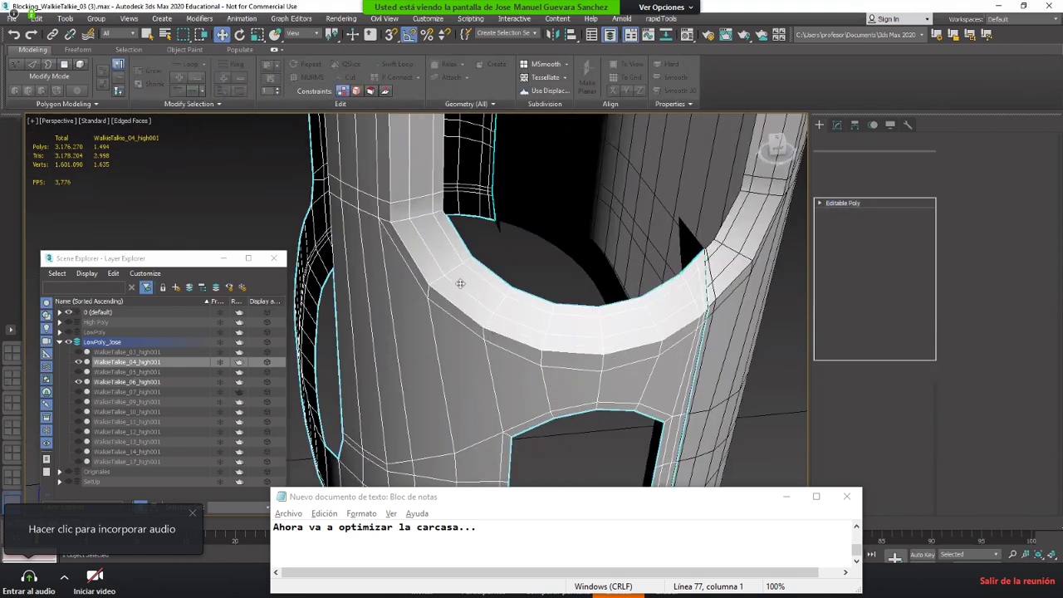
pyautogui.press('2')
pyautogui.doubleClick(468, 280)
pyautogui.keyDown('ctrl'); pyautogui.doubleClick(472, 286); pyautogui.keyUp('ctrl')
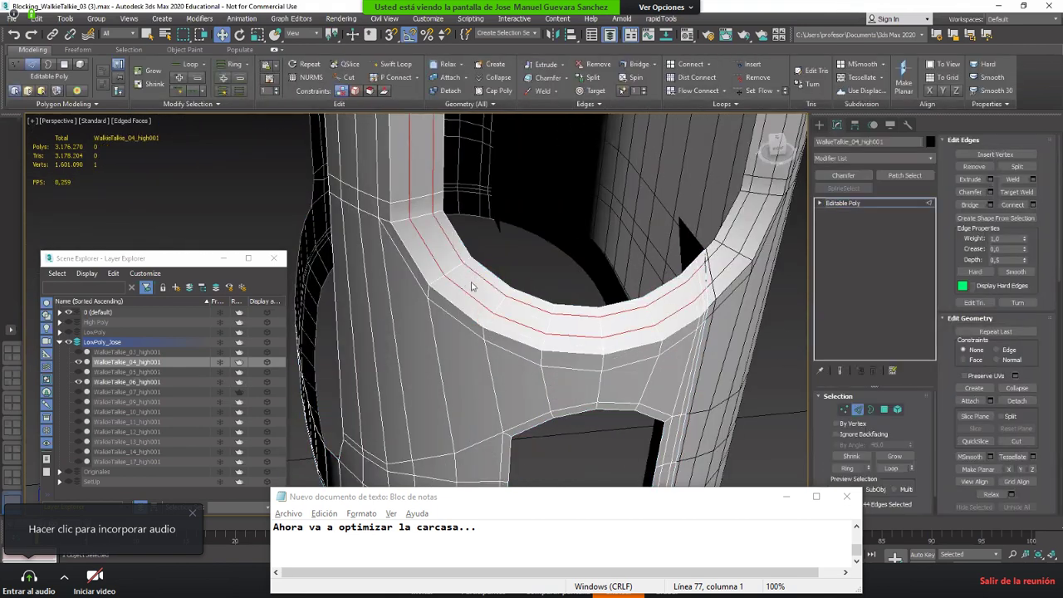
pyautogui.scroll(-4, 472, 276)
pyautogui.moveTo(487, 384); pyautogui.dragTo(486, 478, button='middle')
pyautogui.scroll(-3, 502, 397)
pyautogui.keyDown('alt'); pyautogui.moveTo(416, 391); pyautogui.dragTo(488, 388, button='middle'); pyautogui.keyUp('alt')
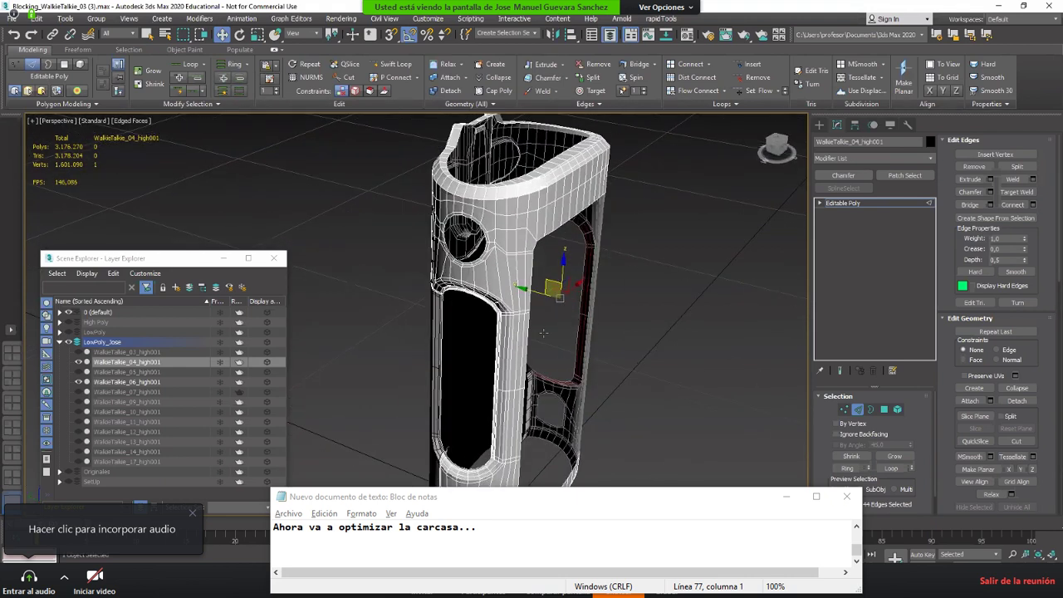
pyautogui.scroll(5, 488, 388)
pyautogui.scroll(3, 480, 405)
pyautogui.keyDown('ctrl'); pyautogui.doubleClick(479, 406); pyautogui.keyUp('ctrl')
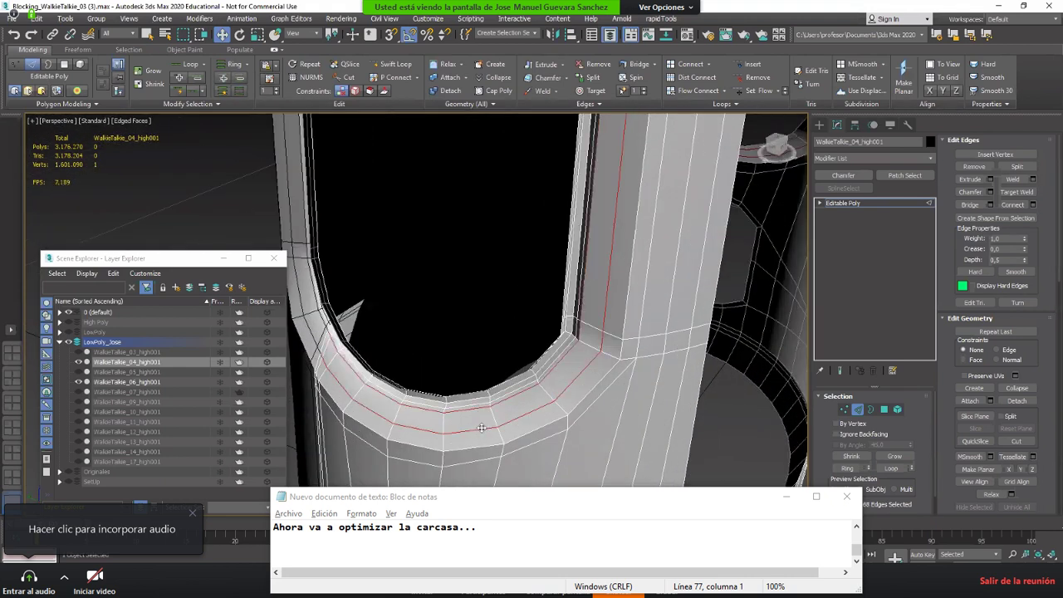
pyautogui.hotkey('ctrl', 'BackSpace')
# Step: Select the two polygon strips folded inward along the inner rim of the casing's long side slot and delete them
pyautogui.doubleClick(456, 404)
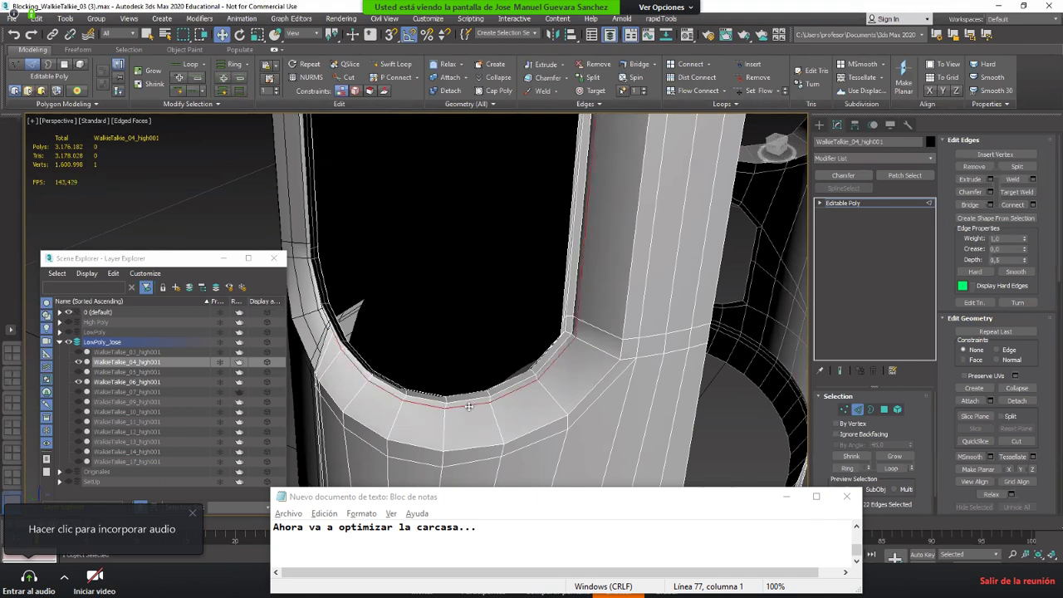
pyautogui.keyDown('alt'); pyautogui.moveTo(497, 408); pyautogui.dragTo(553, 408, button='middle'); pyautogui.keyUp('alt')
pyautogui.press('4')
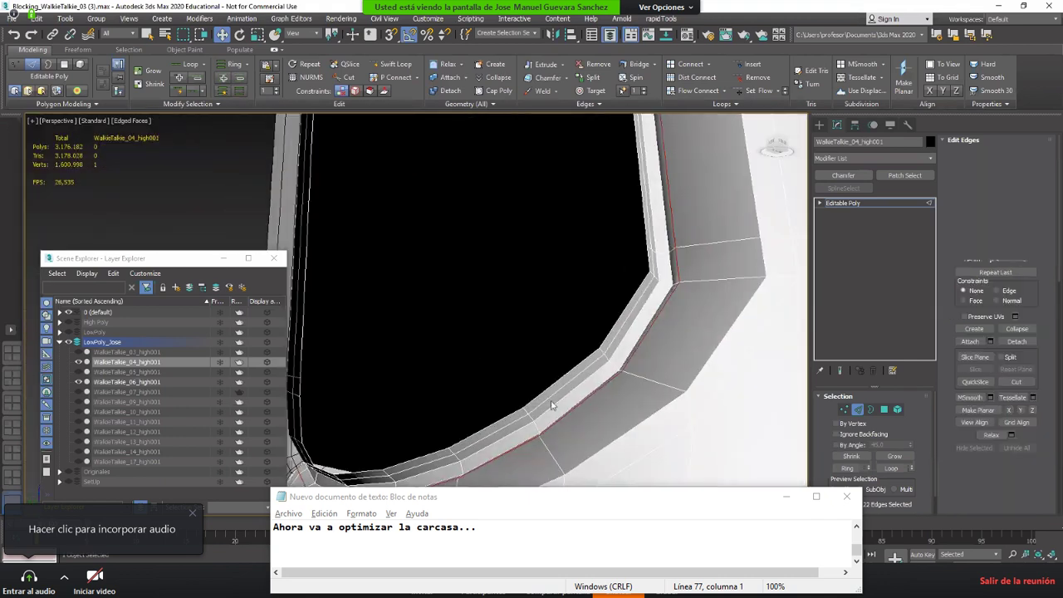
pyautogui.click(533, 405)
pyautogui.keyDown('shift'); pyautogui.click(513, 413); pyautogui.keyUp('shift')
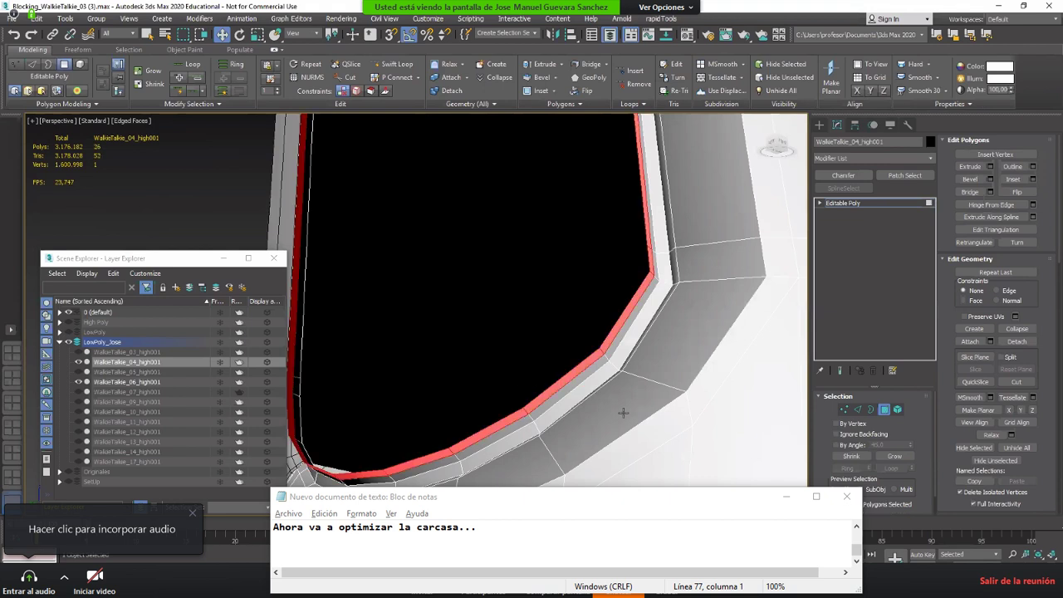
pyautogui.click(564, 410)
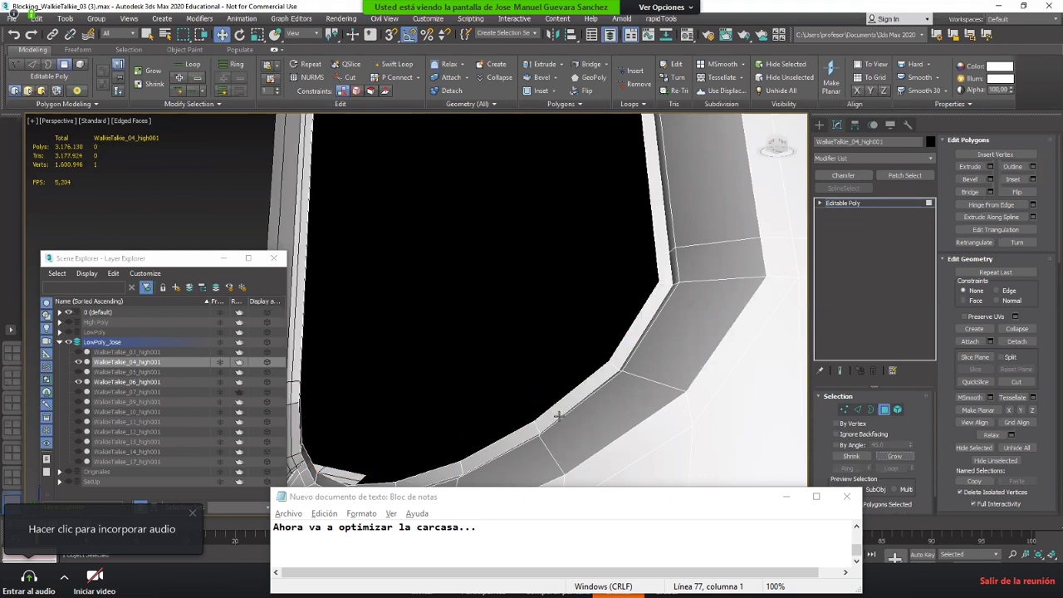
pyautogui.keyDown('alt'); pyautogui.moveTo(572, 446); pyautogui.dragTo(527, 436, button='middle'); pyautogui.keyUp('alt')
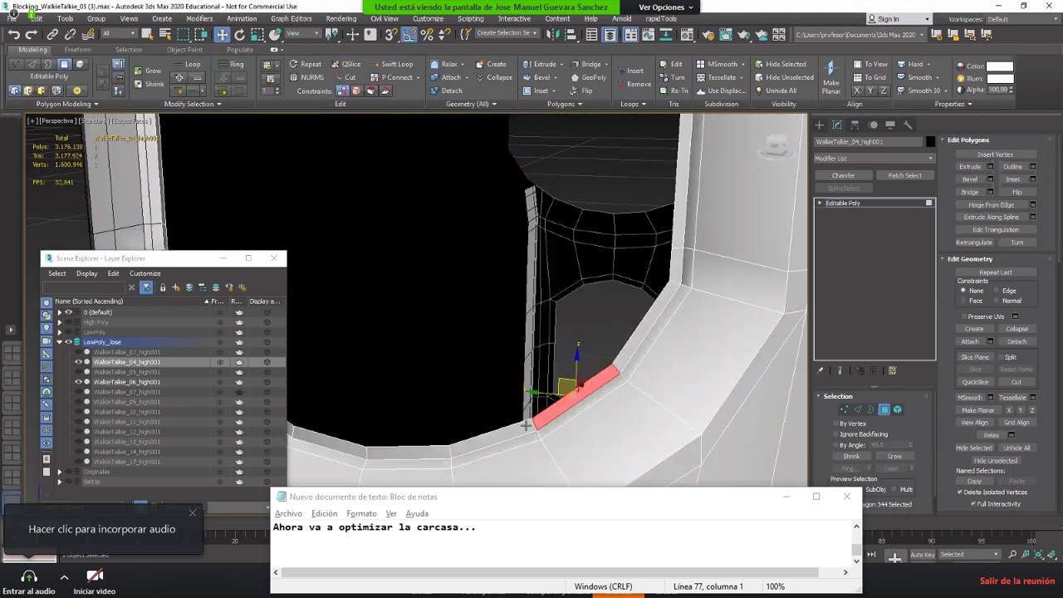
pyautogui.keyDown('shift'); pyautogui.click(526, 427); pyautogui.keyUp('shift')
pyautogui.press('Delete')
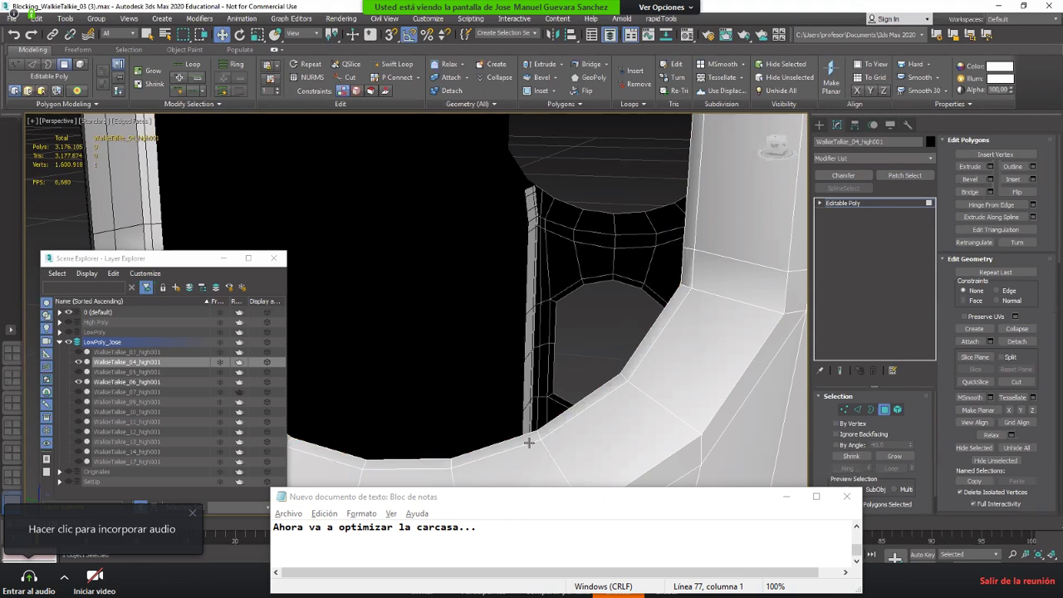
# Step: Remove the remaining edge loop just inside the rim of the casing's long side slot
pyautogui.press('2')
pyautogui.doubleClick(529, 441)
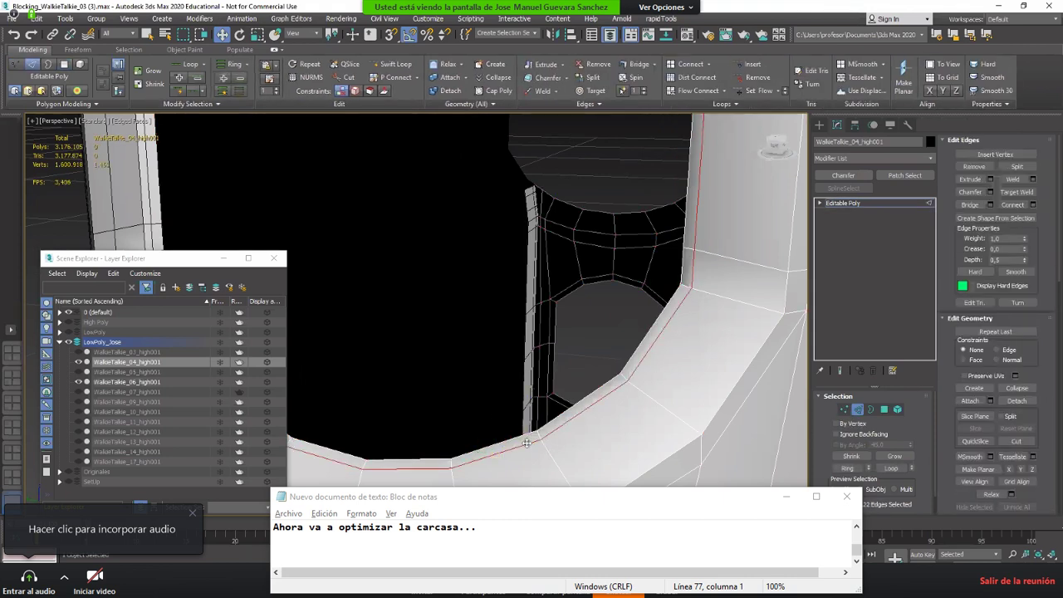
pyautogui.hotkey('ctrl', 'BackSpace')
pyautogui.scroll(-5, 458, 465)
pyautogui.scroll(4, 448, 448)
pyautogui.keyDown('alt'); pyautogui.moveTo(489, 471); pyautogui.dragTo(507, 378, button='middle'); pyautogui.keyUp('alt')
pyautogui.scroll(-2, 454, 386)
pyautogui.moveTo(531, 299); pyautogui.dragTo(595, 369, button='middle')
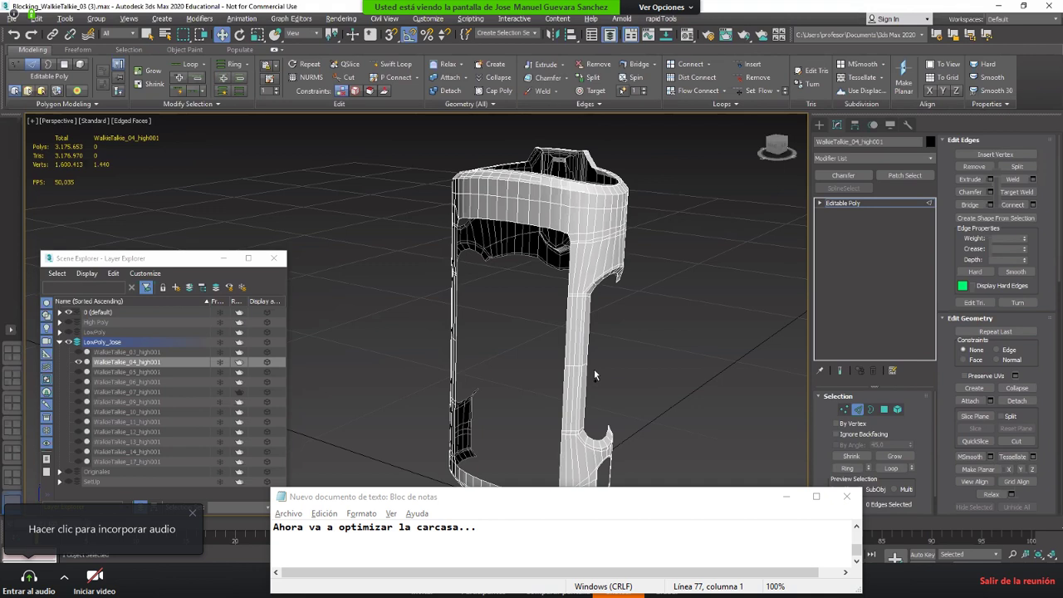
pyautogui.click(13, 21)
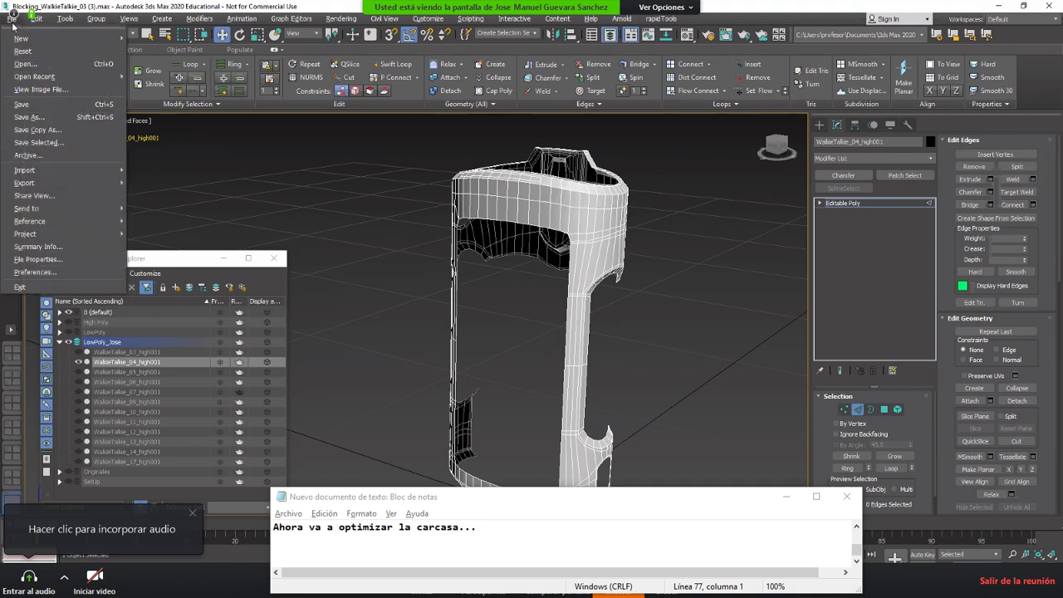
pyautogui.click(38, 119)
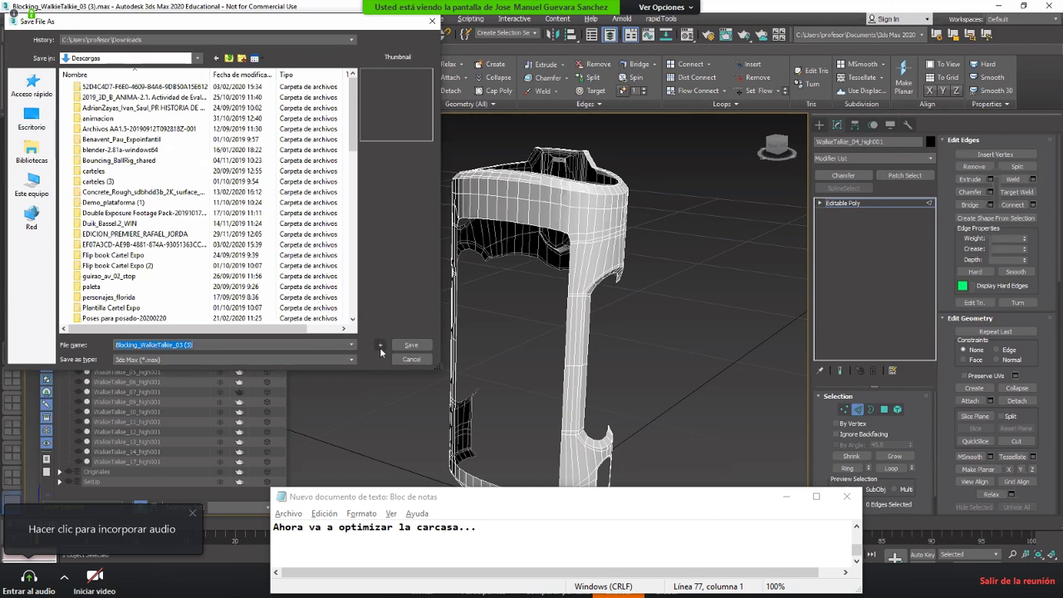
pyautogui.click(431, 21)
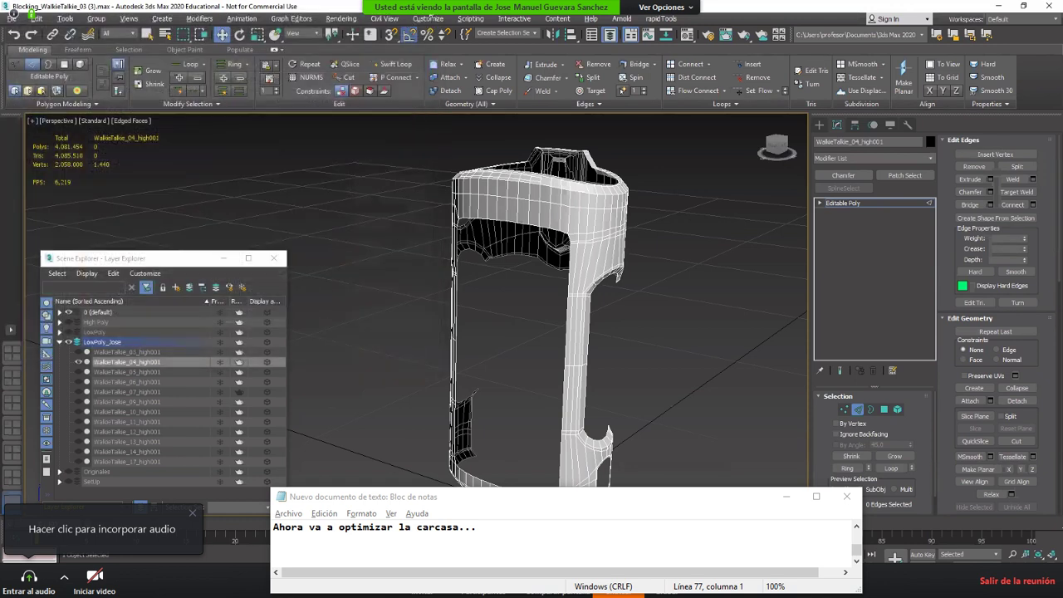
# Step: Look up the "save as" actions and their shortcuts in the Hotkey Editor, inspecting the Save File As Copy entry
pyautogui.click(427, 19)
pyautogui.click(446, 51)
pyautogui.click(386, 196)
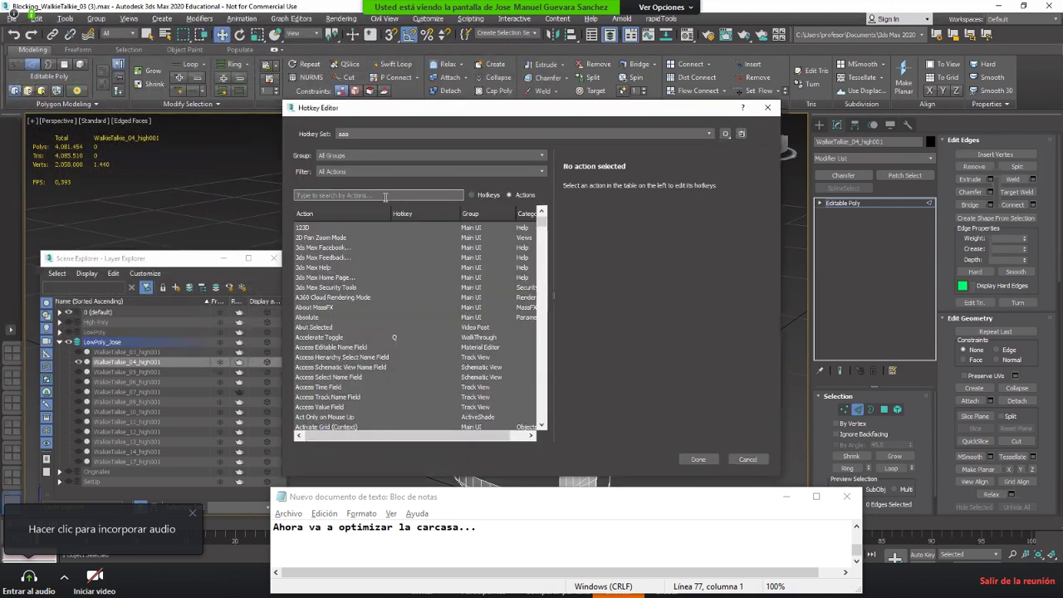
pyautogui.write('save as')
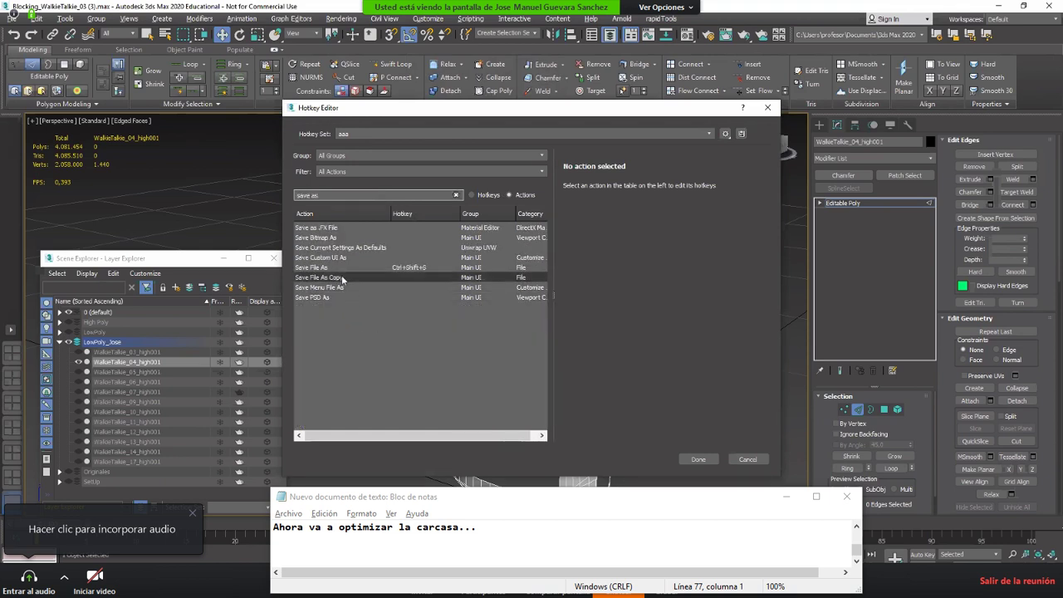
pyautogui.click(343, 277)
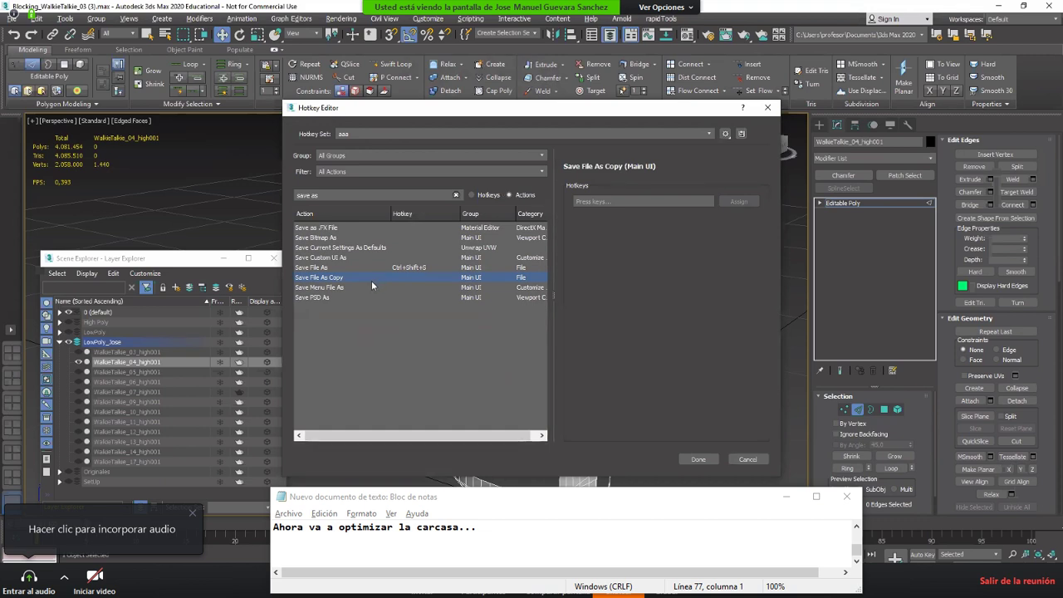
pyautogui.click(370, 279)
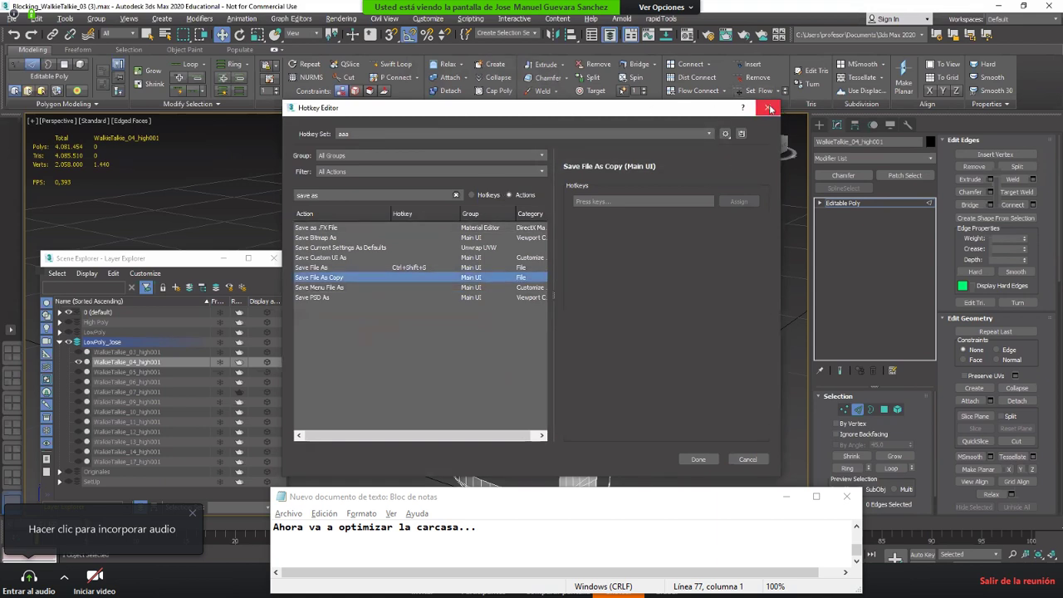
pyautogui.click(769, 108)
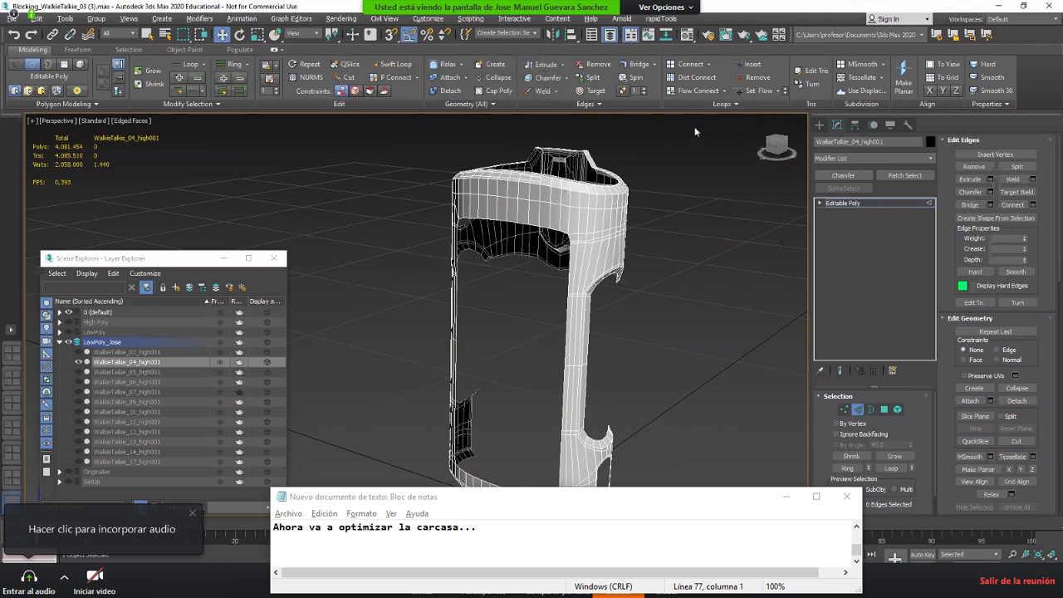
# Step: Remove the doubled short edge loops across the upper and lower ends of the narrow side pillar next to the casing's large opening
pyautogui.scroll(5, 469, 179)
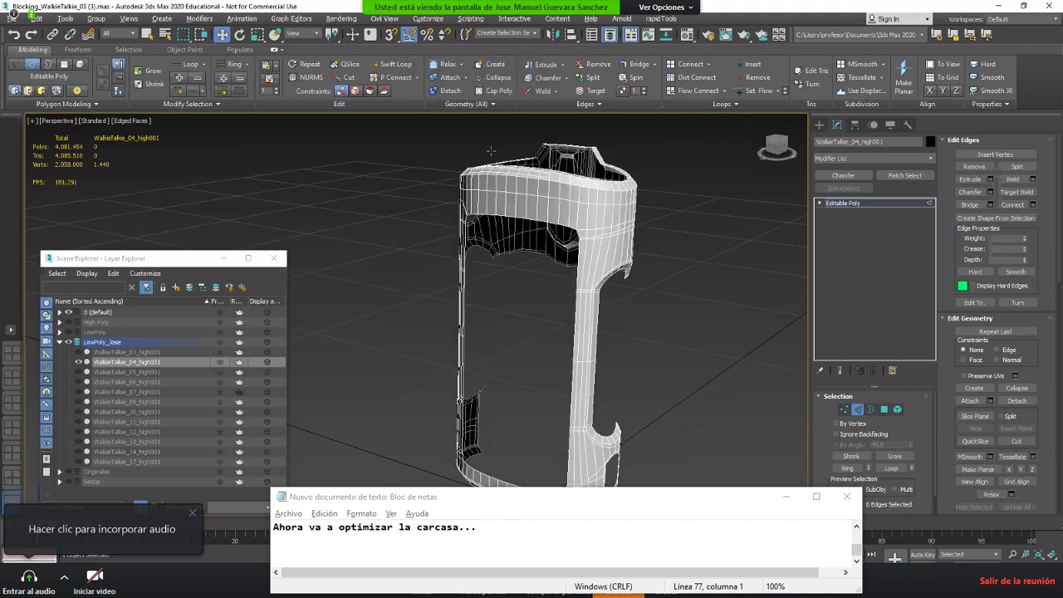
pyautogui.keyDown('alt'); pyautogui.moveTo(544, 256); pyautogui.dragTo(516, 228, button='middle'); pyautogui.keyUp('alt')
pyautogui.scroll(2, 512, 301)
pyautogui.press('2')
pyautogui.press('2')
pyautogui.scroll(-4, 504, 270)
pyautogui.scroll(3, 515, 229)
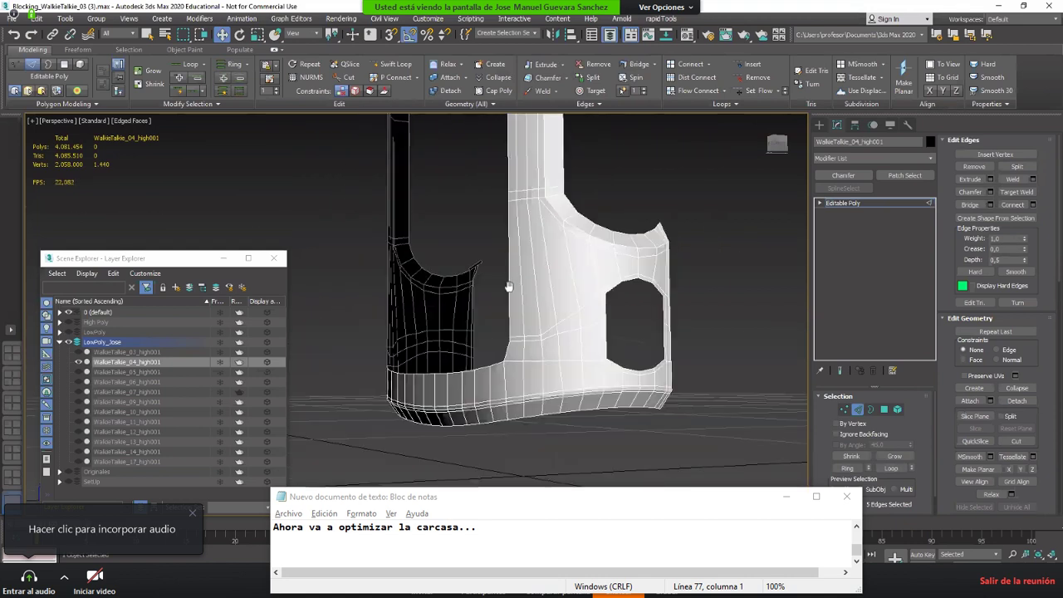
pyautogui.keyDown('ctrl'); pyautogui.click(519, 231); pyautogui.keyUp('ctrl')
pyautogui.hotkey('ctrl', 'z')
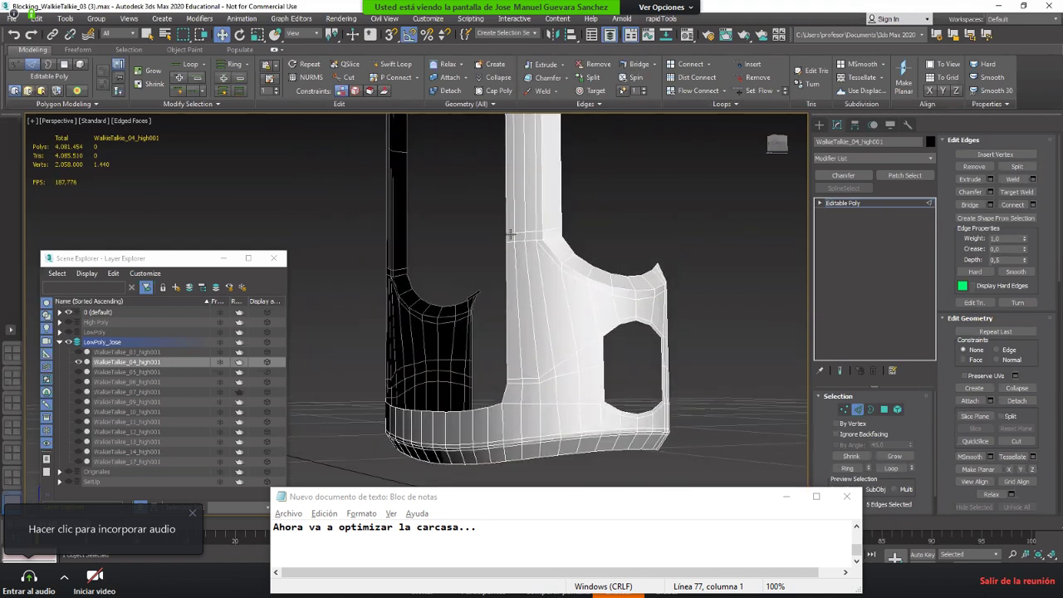
pyautogui.keyDown('ctrl'); pyautogui.doubleClick(509, 234); pyautogui.keyUp('ctrl')
pyautogui.keyDown('alt'); pyautogui.moveTo(529, 287); pyautogui.dragTo(517, 353, button='middle'); pyautogui.keyUp('alt')
pyautogui.scroll(-4, 523, 332)
pyautogui.keyDown('alt'); pyautogui.moveTo(516, 353); pyautogui.dragTo(509, 303, button='middle'); pyautogui.keyUp('alt')
pyautogui.scroll(4, 509, 303)
pyautogui.hotkey('ctrl', 'BackSpace')
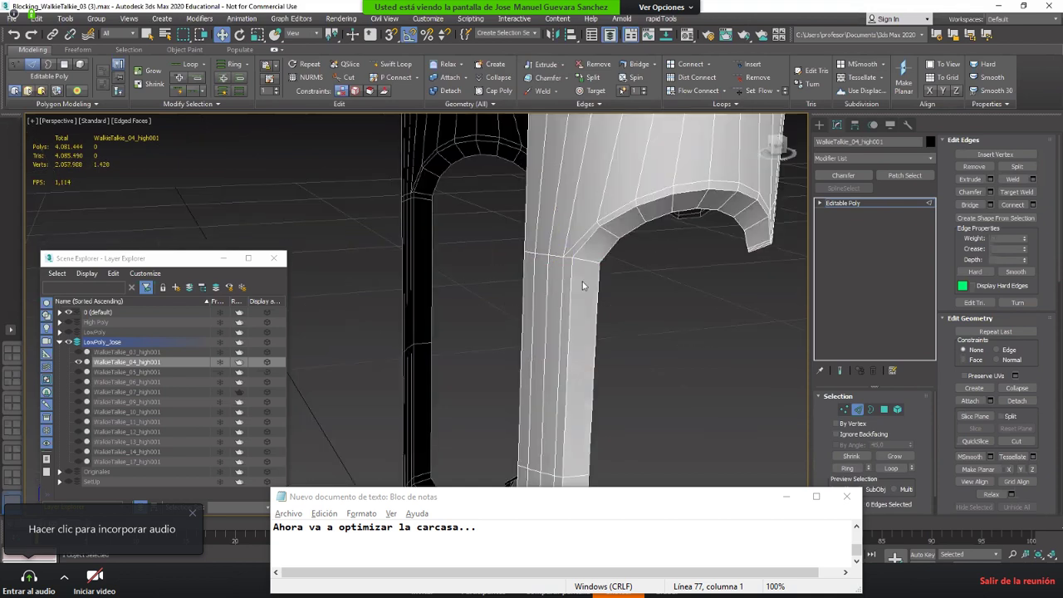
# Step: Remove the edge loop running just above the rim of the arched side cutout at the pillar's upper end
pyautogui.scroll(-2, 567, 278)
pyautogui.moveTo(567, 278); pyautogui.dragTo(611, 230, button='middle')
pyautogui.scroll(-4, 651, 165)
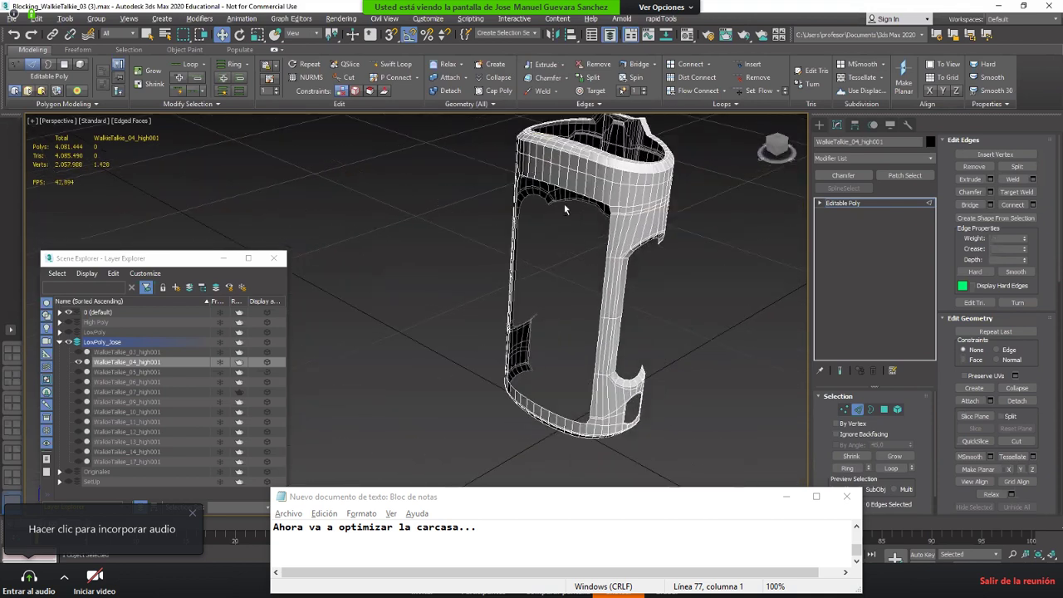
pyautogui.scroll(4, 611, 231)
pyautogui.doubleClick(609, 254)
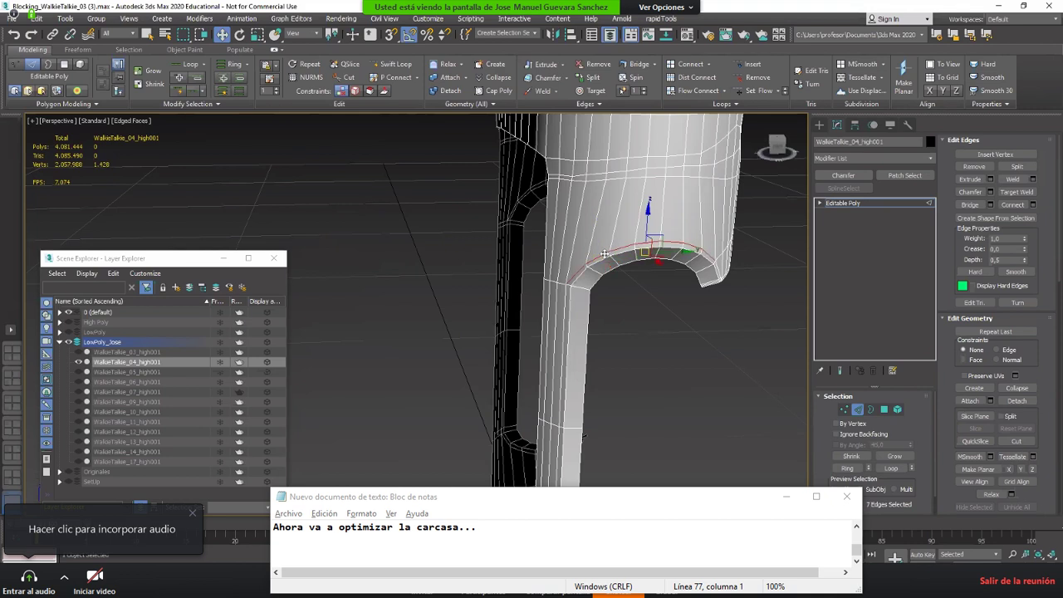
pyautogui.press('BackSpace')
# Step: Select the lowest of the close horizontal edge loops running around the casing below its upper band and remove it
pyautogui.keyDown('alt'); pyautogui.moveTo(669, 226); pyautogui.dragTo(624, 249, button='middle'); pyautogui.keyUp('alt')
pyautogui.doubleClick(674, 183)
pyautogui.keyDown('ctrl'); pyautogui.doubleClick(669, 193); pyautogui.keyUp('ctrl')
pyautogui.scroll(3, 644, 194)
pyautogui.press('1')
pyautogui.click(626, 226)
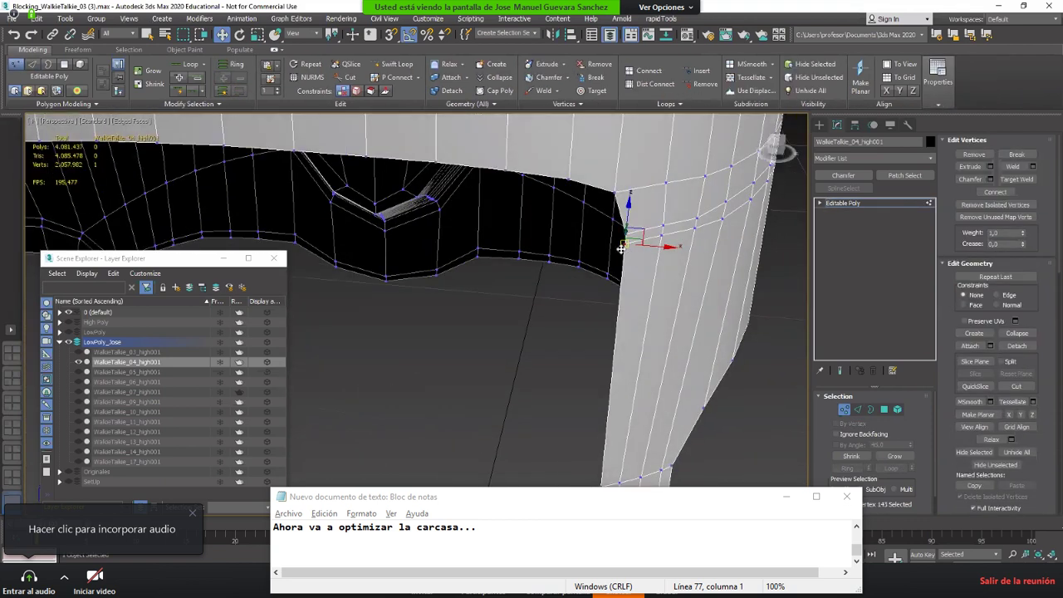
pyautogui.press('2')
pyautogui.doubleClick(672, 232)
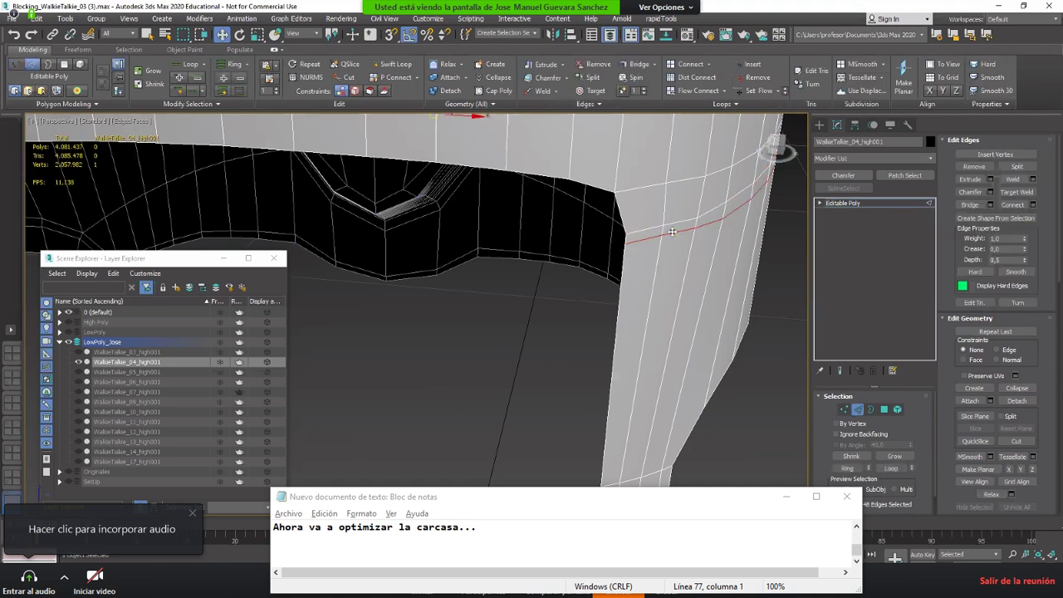
# Step: Try to remove the next horizontal edge loop starting at the large opening's upper corner, and undo the removal
pyautogui.doubleClick(646, 227)
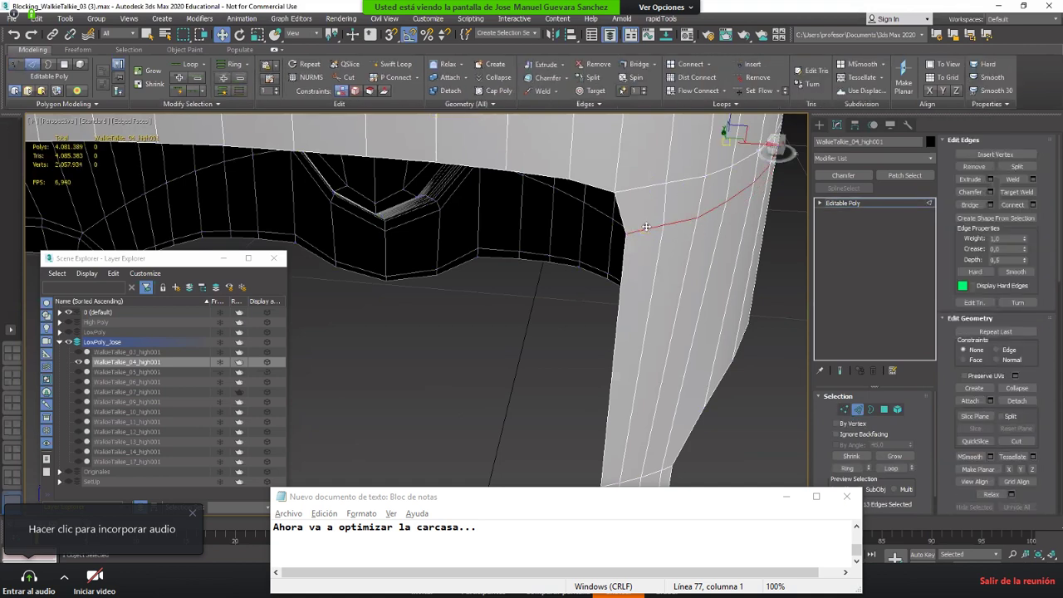
pyautogui.hotkey('ctrl', 'BackSpace')
pyautogui.hotkey('ctrl', 'z')
# Step: Target-weld the loop vertex nearest the large opening's upper corner to the matching vertex on the edge loop above
pyautogui.keyDown('alt'); pyautogui.moveTo(669, 220); pyautogui.dragTo(658, 216, button='middle'); pyautogui.keyUp('alt')
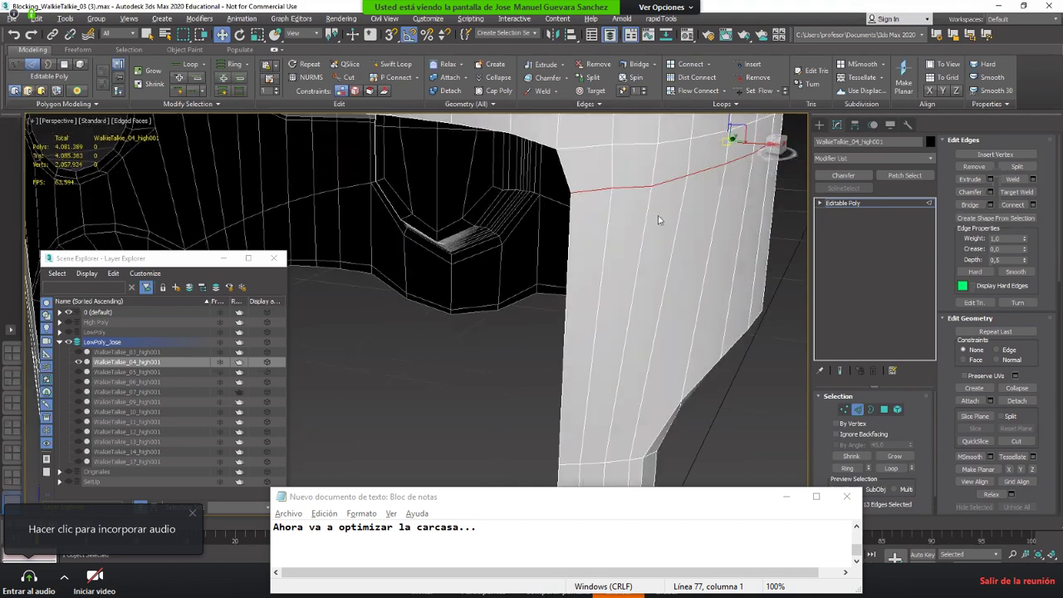
pyautogui.keyDown('alt'); pyautogui.moveTo(668, 268); pyautogui.dragTo(604, 265, button='middle'); pyautogui.keyUp('alt')
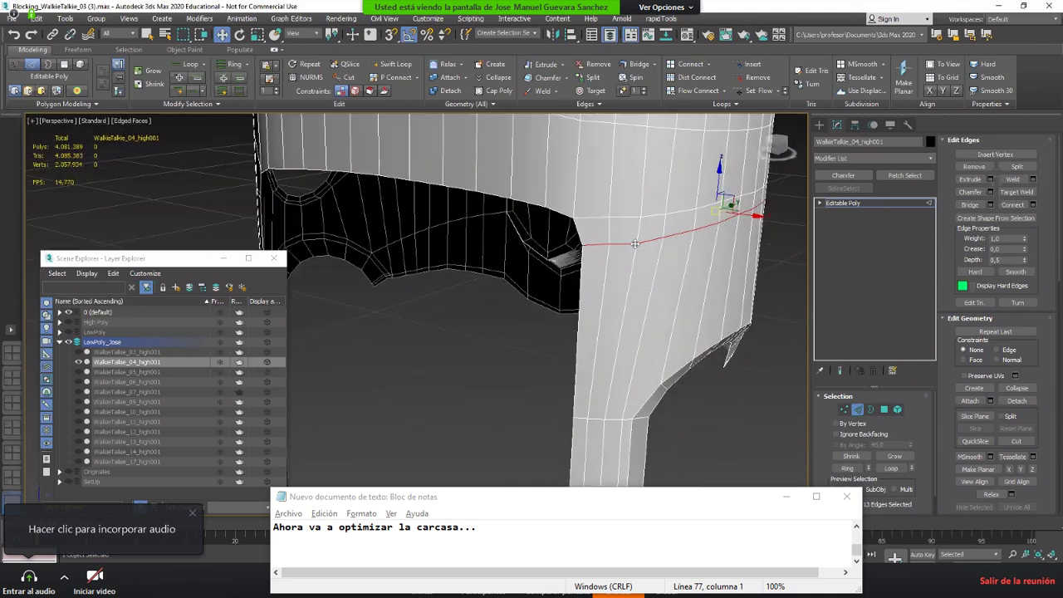
pyautogui.moveTo(635, 253); pyautogui.dragTo(630, 270, button='middle')
pyautogui.press('1')
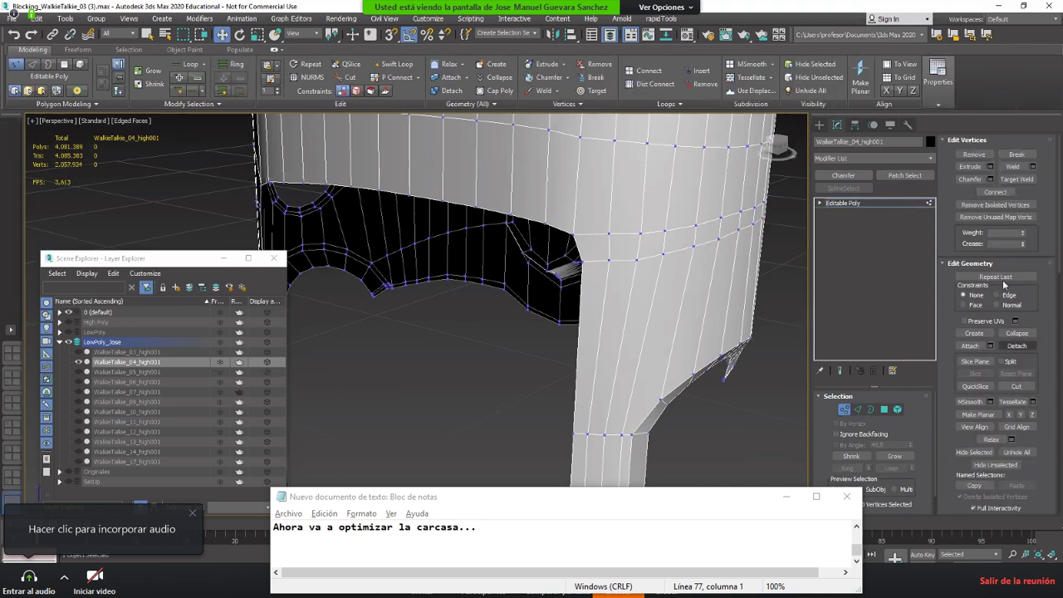
pyautogui.click(1016, 179)
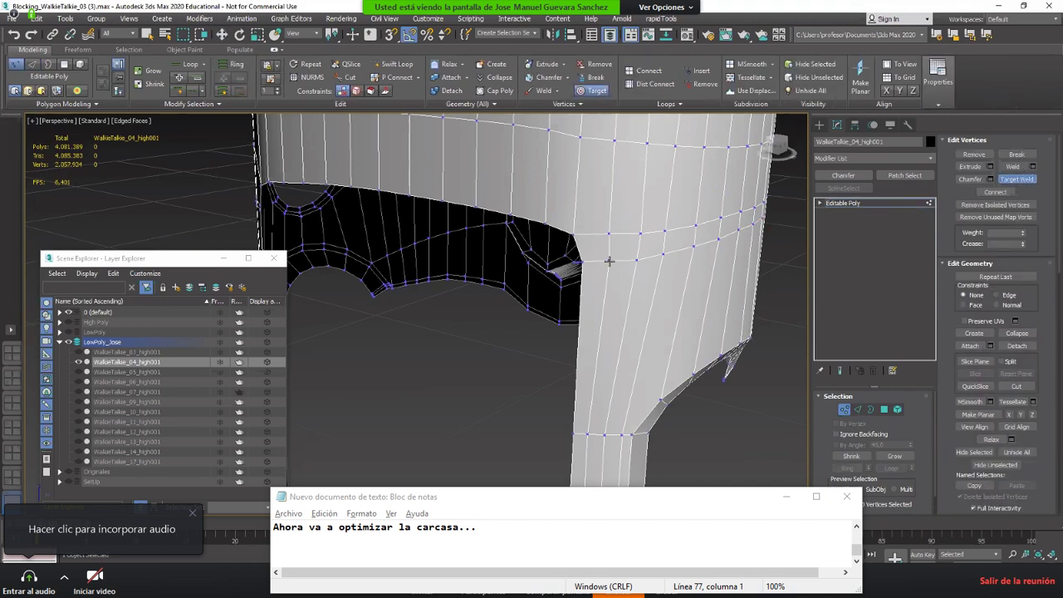
pyautogui.click(609, 233)
pyautogui.rightClick(636, 257)
# Step: Remove the rest of the lower horizontal edge loop and the leftover diagonal edge at the opening's upper corner
pyautogui.press('2')
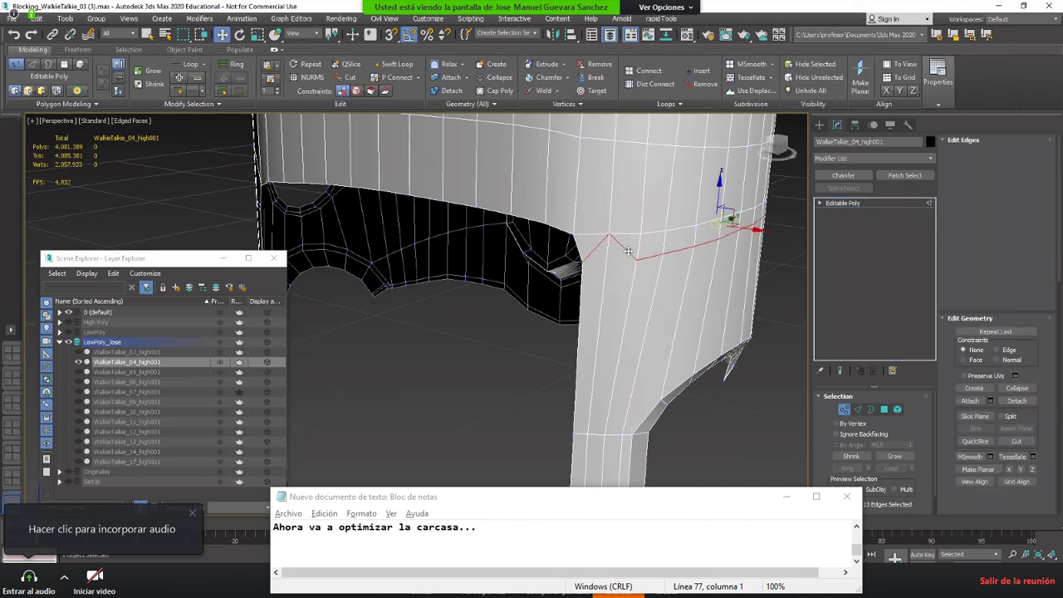
pyautogui.doubleClick(628, 251)
pyautogui.hotkey('ctrl', 'BackSpace')
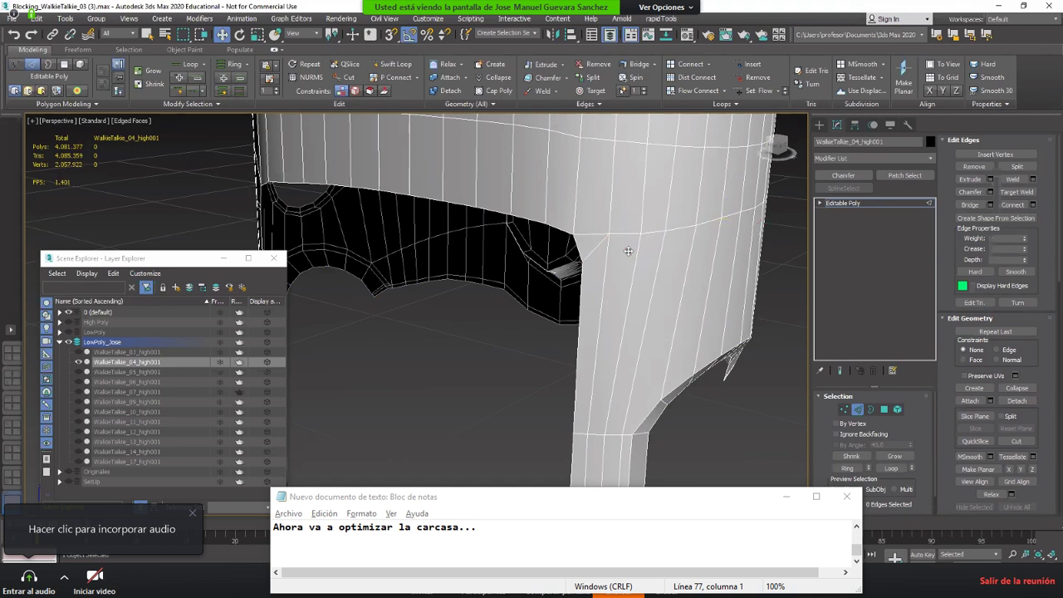
pyautogui.doubleClick(592, 250)
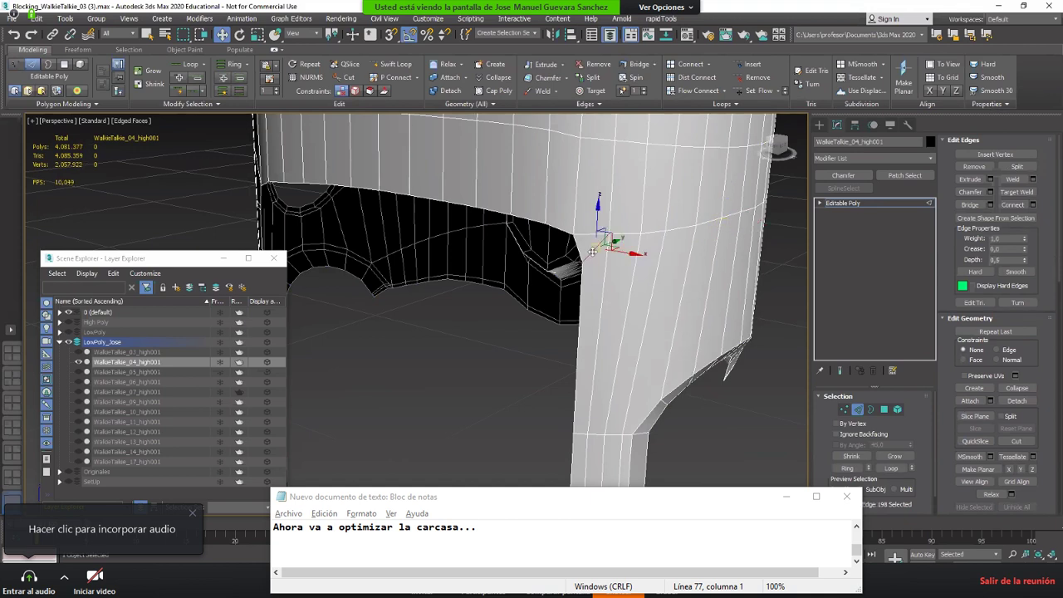
pyautogui.hotkey('ctrl', 'BackSpace')
# Step: Select the border of the casing's large opening and cap it with a single polygon
pyautogui.scroll(-5, 591, 249)
pyautogui.keyDown('alt'); pyautogui.moveTo(574, 195); pyautogui.dragTo(590, 197, button='middle'); pyautogui.keyUp('alt')
pyautogui.press('3')
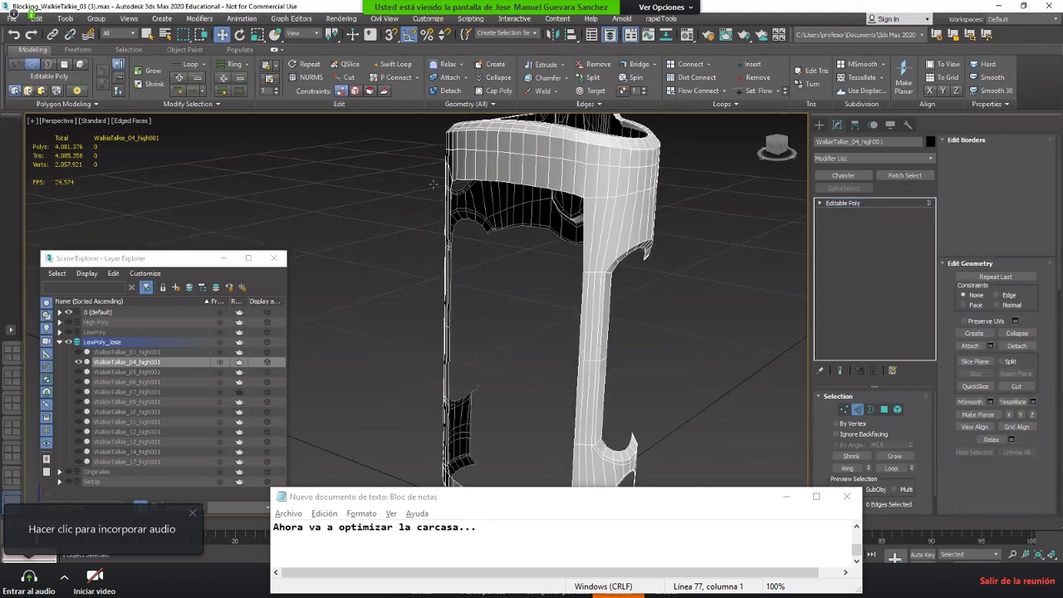
pyautogui.click(470, 202)
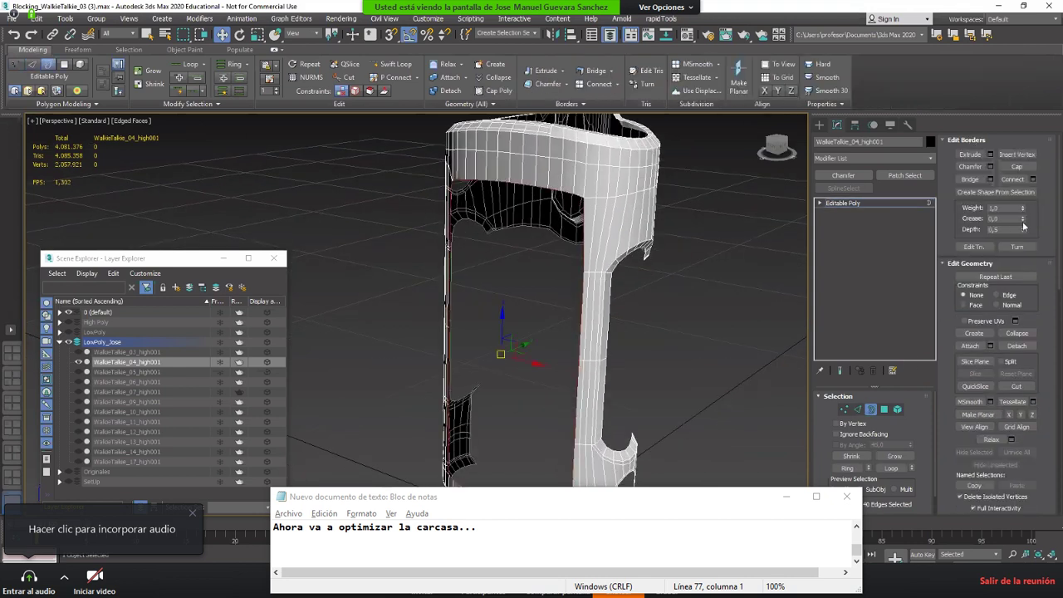
pyautogui.click(1016, 166)
# Step: Remove the doubled short edge loop across the upper end of the opposite side pillar beside the capped opening
pyautogui.scroll(-3, 491, 292)
pyautogui.moveTo(490, 325); pyautogui.dragTo(498, 213, button='middle')
pyautogui.scroll(6, 536, 297)
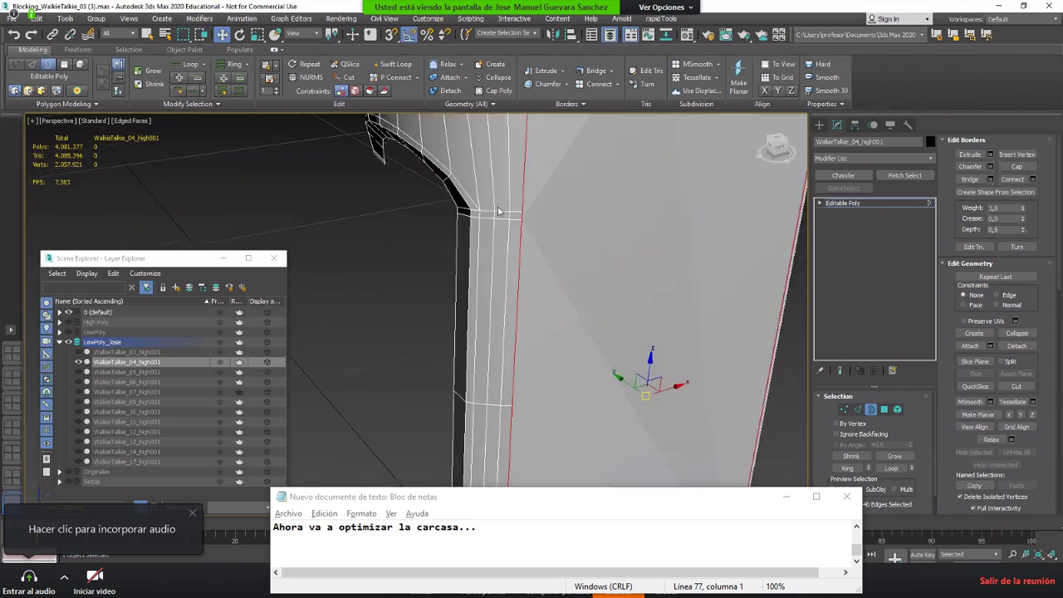
pyautogui.press('2')
pyautogui.doubleClick(484, 216)
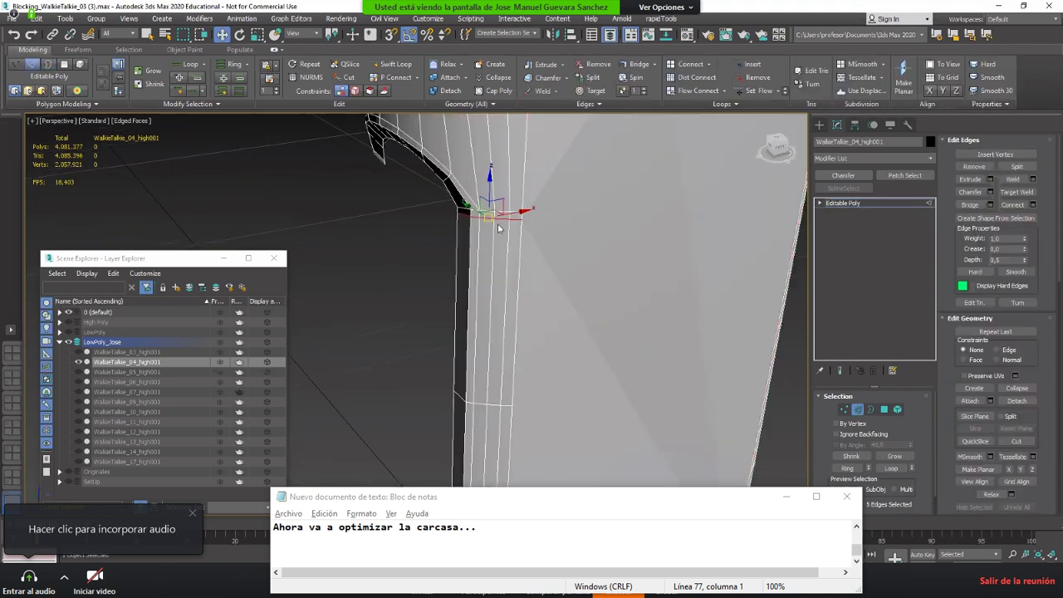
pyautogui.hotkey('ctrl', 'BackSpace')
# Step: Remove the short edge loop crossing the middle of the opposite side pillar
pyautogui.scroll(-5, 737, 284)
pyautogui.keyDown('alt'); pyautogui.moveTo(690, 284); pyautogui.dragTo(576, 265, button='middle'); pyautogui.keyUp('alt')
pyautogui.scroll(3, 599, 273)
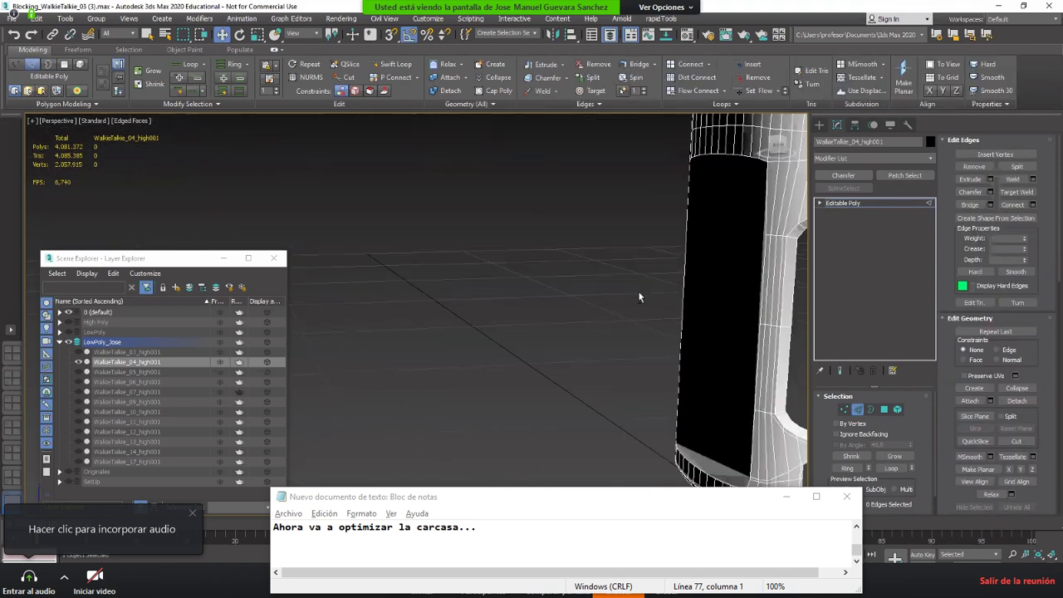
pyautogui.keyDown('alt'); pyautogui.moveTo(639, 297); pyautogui.dragTo(652, 310, button='middle'); pyautogui.keyUp('alt')
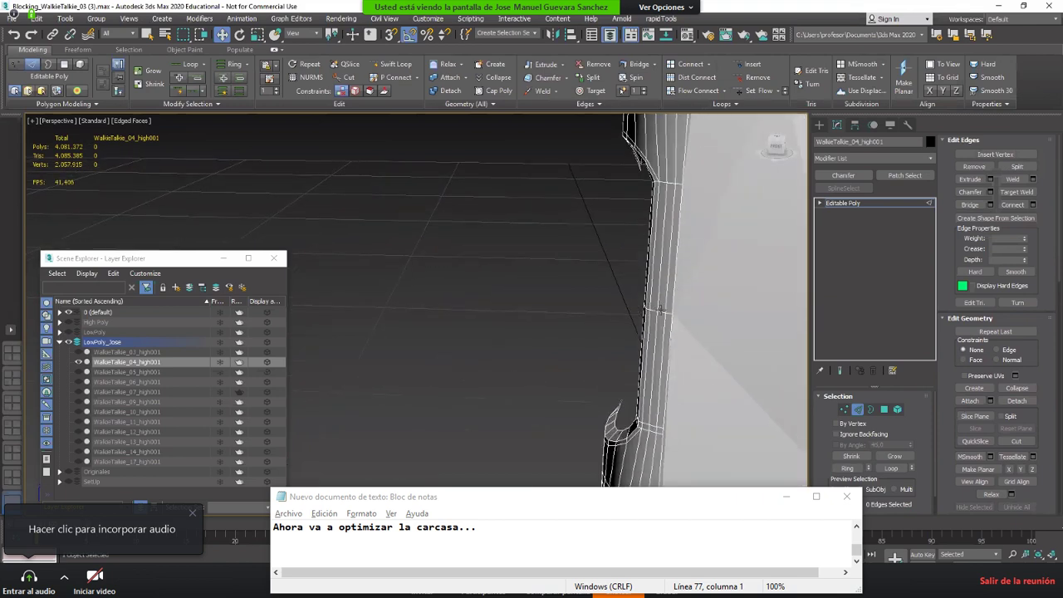
pyautogui.doubleClick(658, 312)
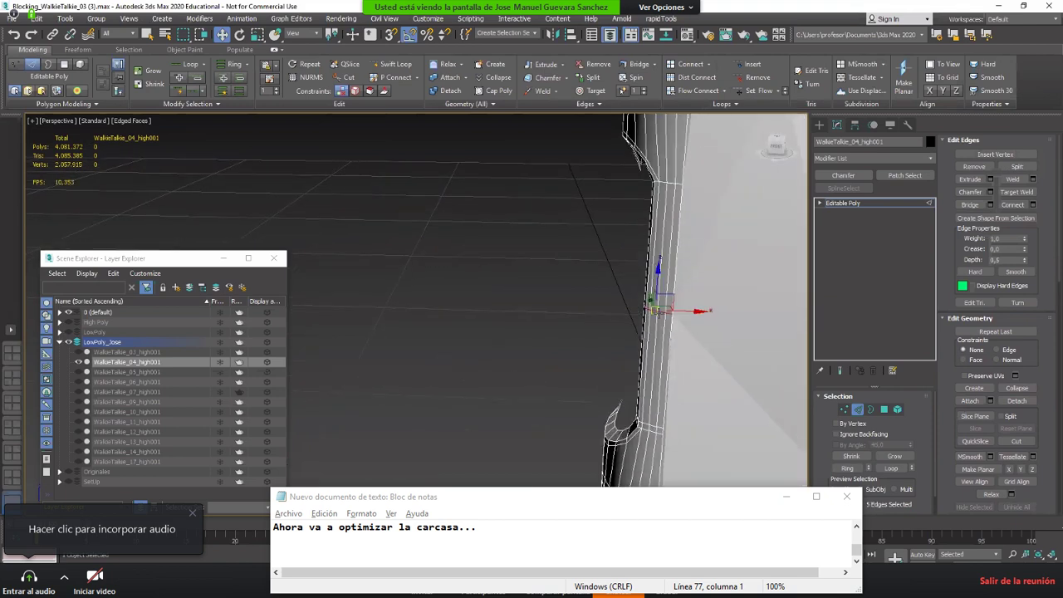
pyautogui.hotkey('ctrl', 'BackSpace')
# Step: Remove the upper of the two close edge loops across the lower end of the opposite side pillar
pyautogui.scroll(-5, 574, 361)
pyautogui.keyDown('alt'); pyautogui.moveTo(573, 360); pyautogui.dragTo(579, 366, button='middle'); pyautogui.keyUp('alt')
pyautogui.scroll(5, 579, 365)
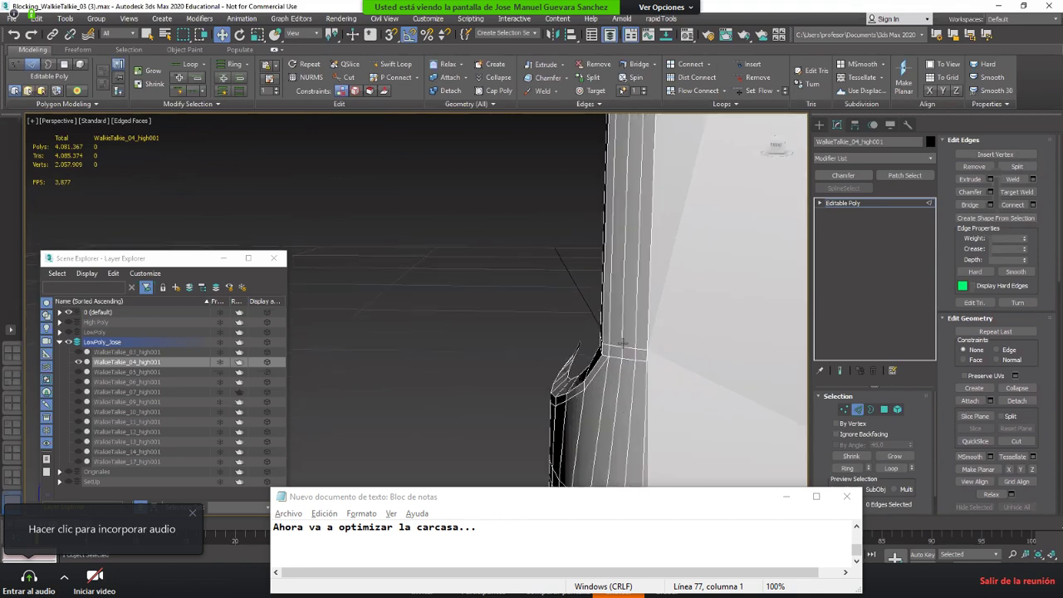
pyautogui.doubleClick(622, 349)
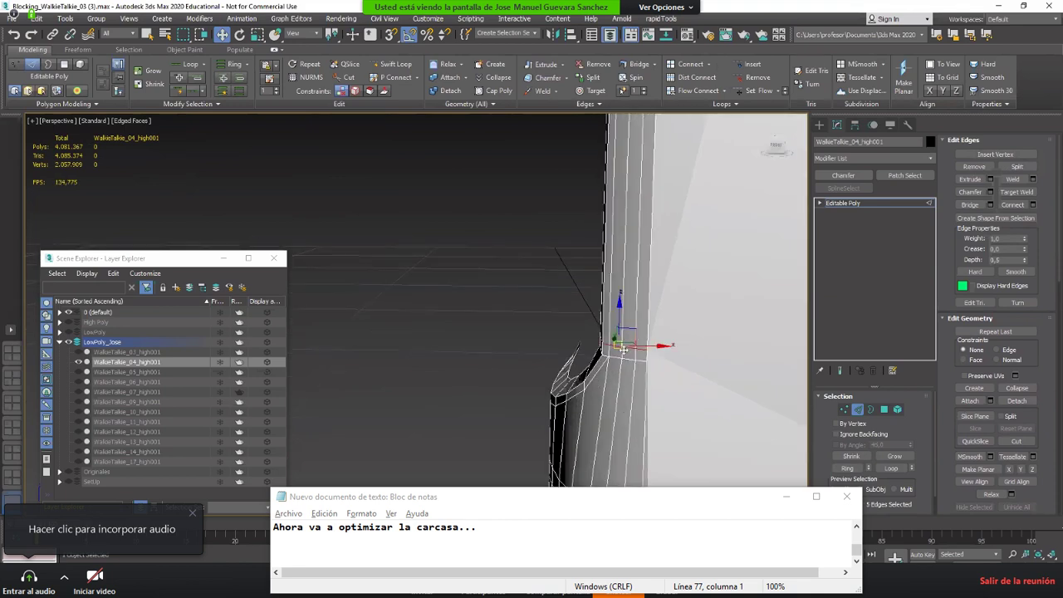
pyautogui.hotkey('ctrl', 'BackSpace')
pyautogui.scroll(2, 715, 376)
pyautogui.scroll(-5, 619, 368)
pyautogui.keyDown('alt'); pyautogui.moveTo(619, 368); pyautogui.dragTo(594, 418, button='middle'); pyautogui.keyUp('alt')
pyautogui.scroll(-3, 652, 366)
pyautogui.scroll(3, 664, 369)
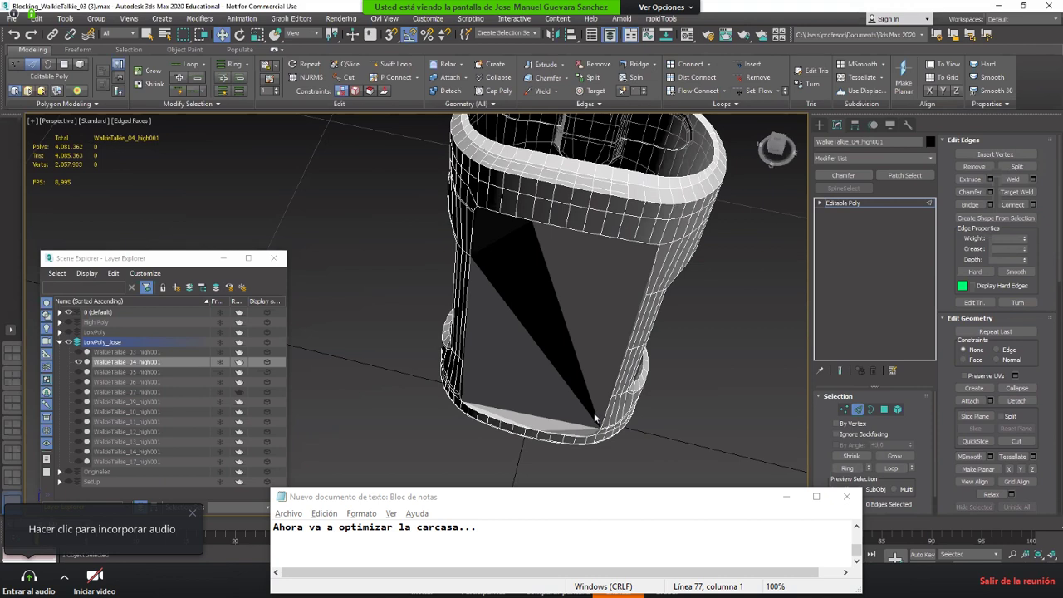
pyautogui.keyDown('alt'); pyautogui.moveTo(577, 403); pyautogui.dragTo(597, 328, button='middle'); pyautogui.keyUp('alt')
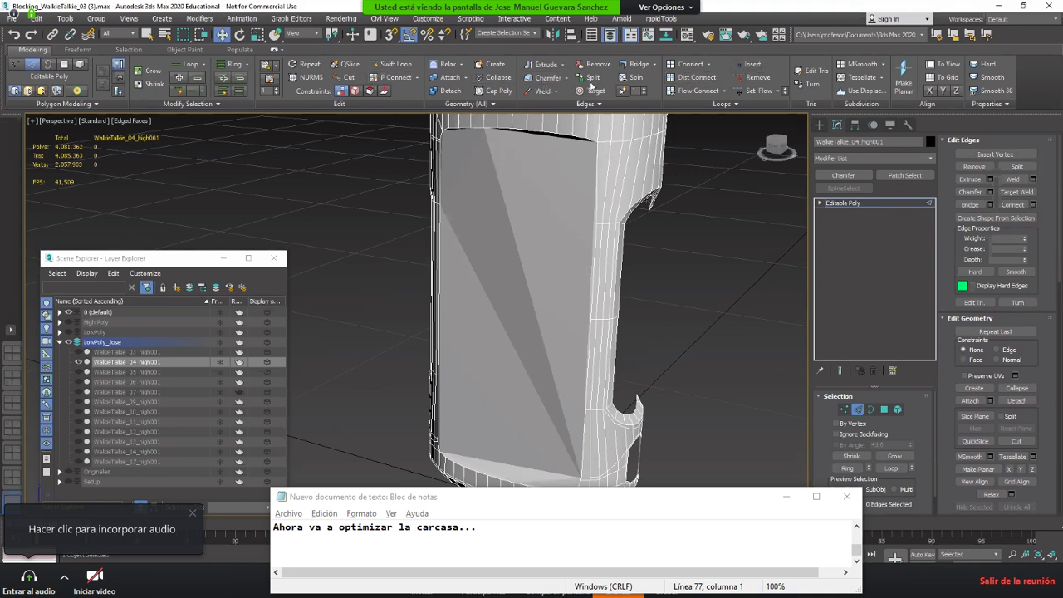
# Step: Try to cut a horizontal edge across the casing's cap polygon from one side pillar's middle edge loop to the opposite border
pyautogui.click(349, 77)
pyautogui.scroll(5, 648, 324)
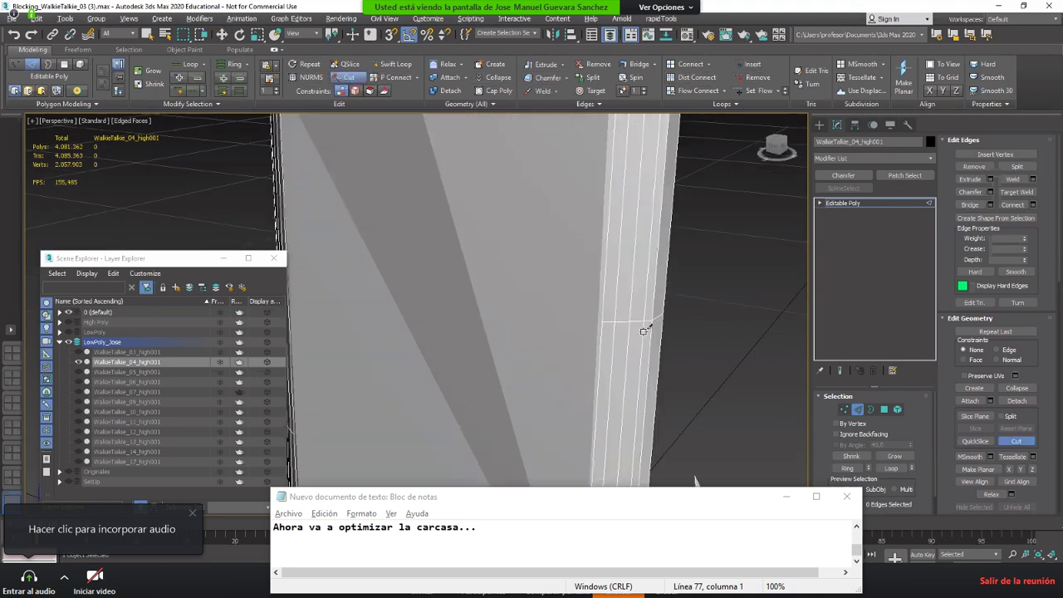
pyautogui.click(662, 313)
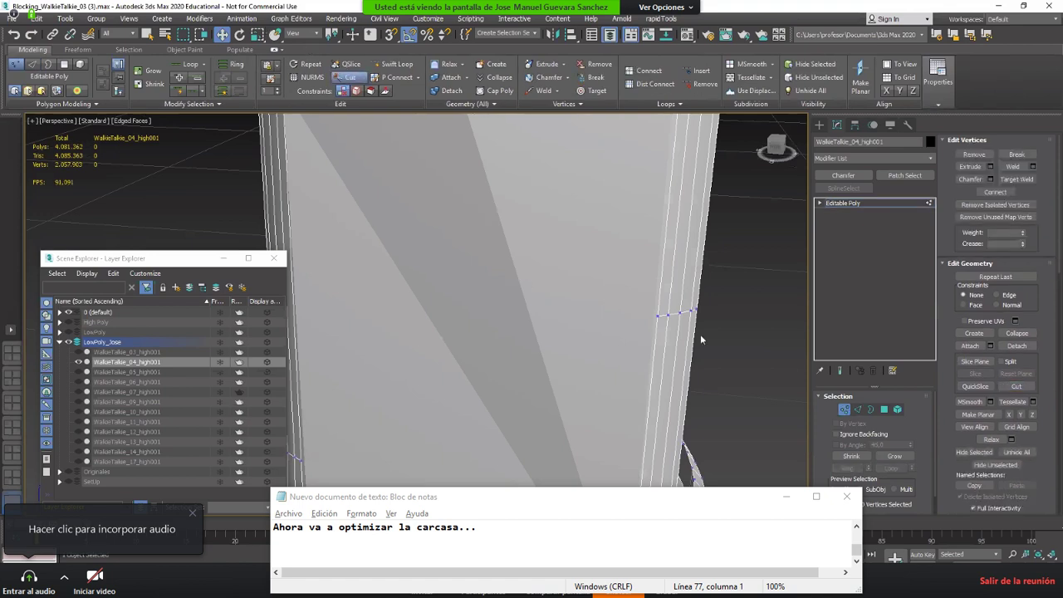
pyautogui.click(296, 272)
pyautogui.moveTo(458, 262)
pyautogui.keyDown('alt'); pyautogui.mouseDown(button='middle')
pyautogui.moveTo(557, 249)
pyautogui.moveTo(467, 261)
pyautogui.mouseUp(button='middle'); pyautogui.keyUp('alt')
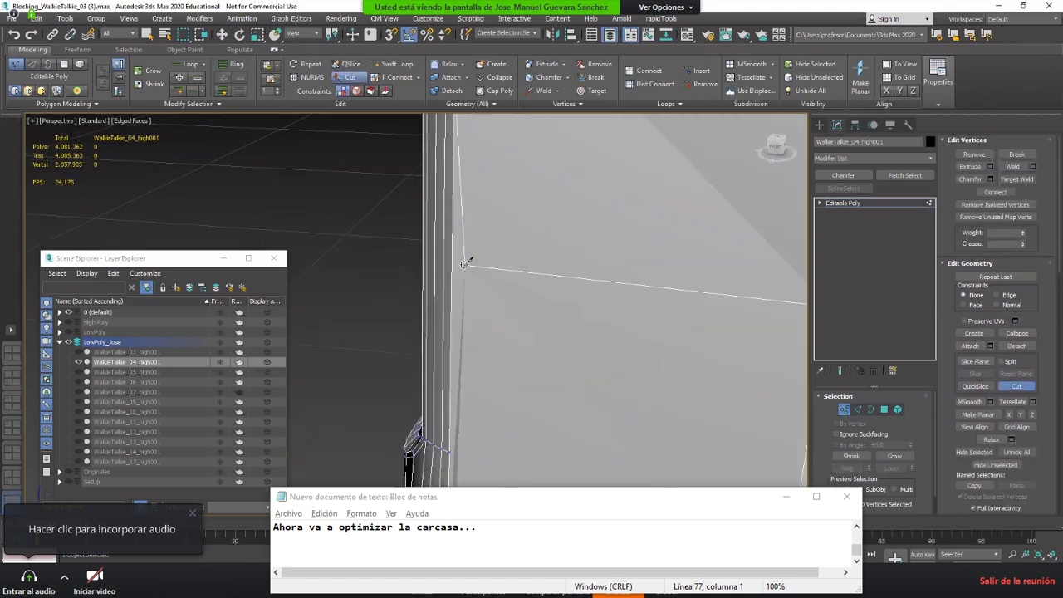
pyautogui.rightClick(518, 283)
pyautogui.rightClick(523, 285)
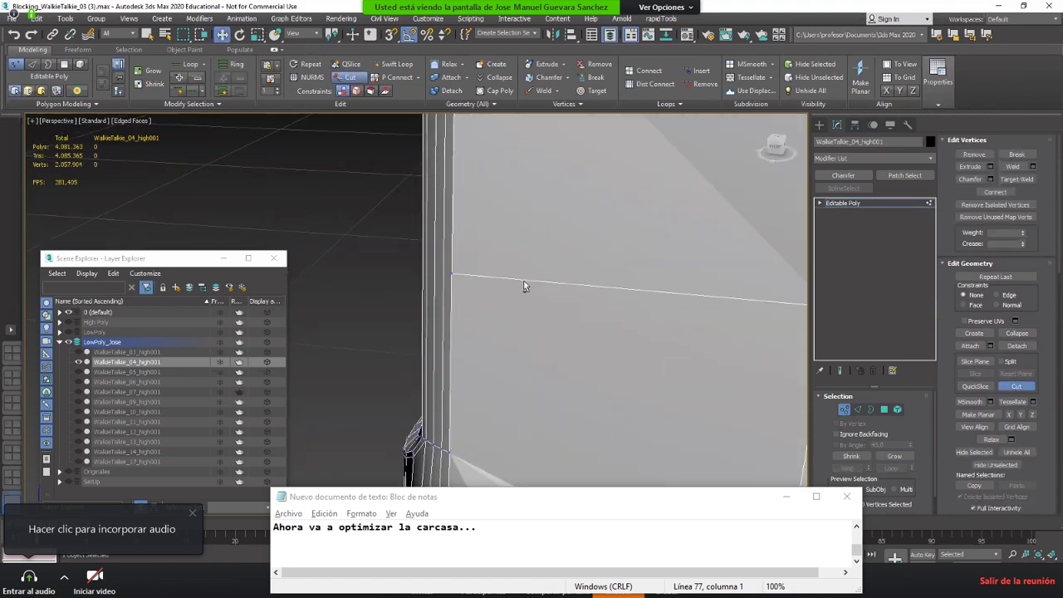
pyautogui.scroll(-4, 524, 285)
pyautogui.keyDown('alt'); pyautogui.moveTo(523, 285); pyautogui.dragTo(532, 397, button='middle'); pyautogui.keyUp('alt')
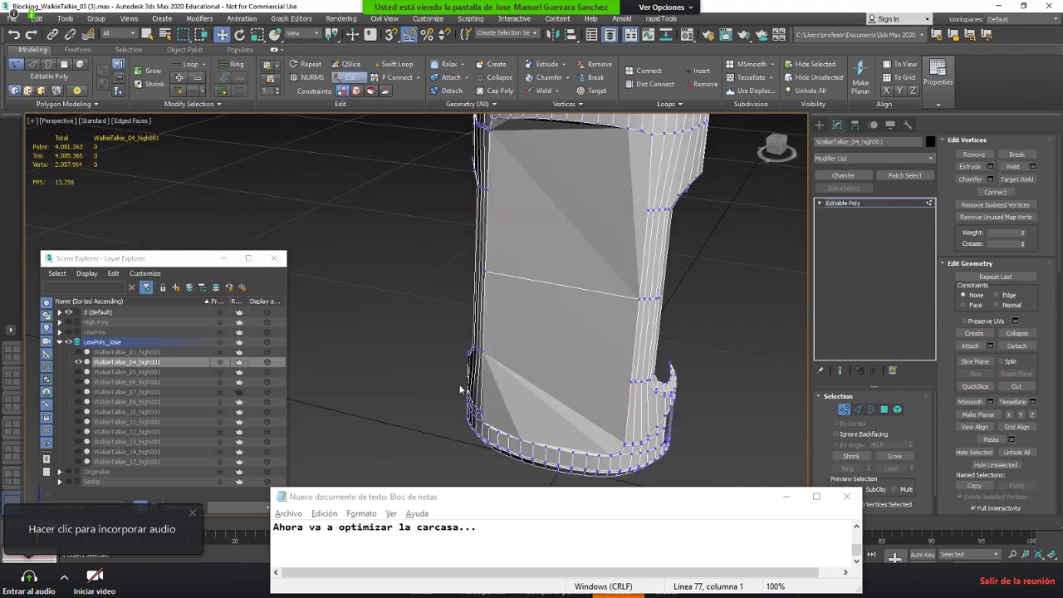
# Step: Try a vertical cut through the cap polygon from lower to upper border, then discard both crossing cuts
pyautogui.click(346, 77)
pyautogui.click(531, 445)
pyautogui.click(551, 118)
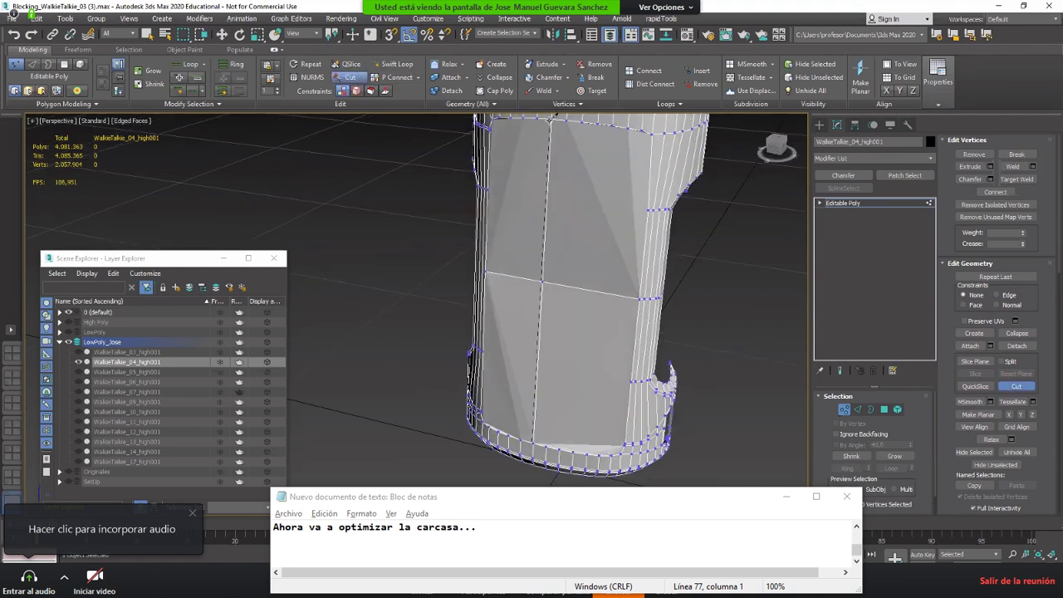
pyautogui.rightClick(551, 119)
pyautogui.rightClick(562, 192)
pyautogui.click(542, 281)
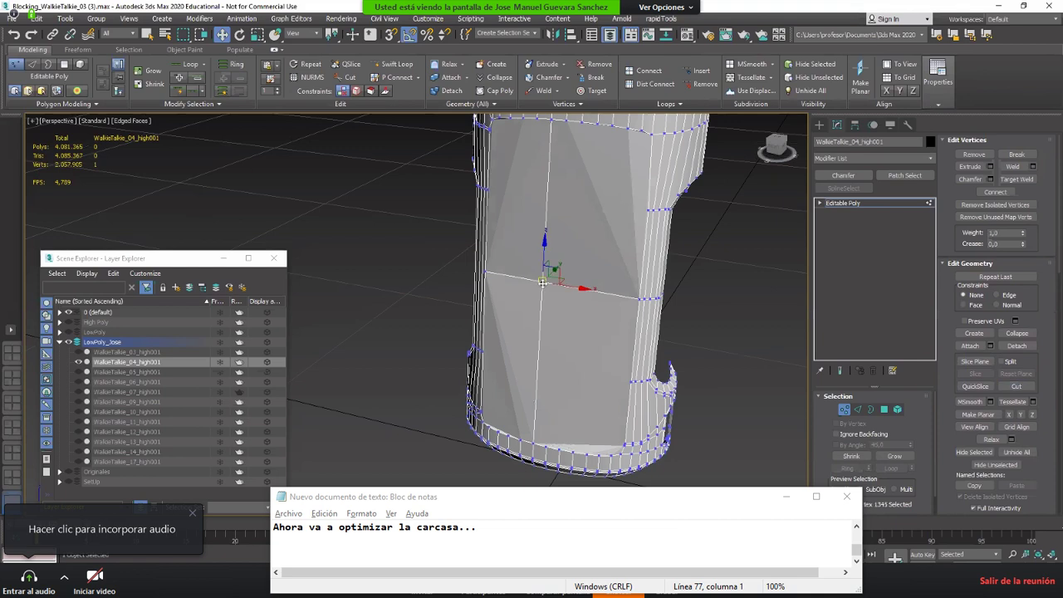
pyautogui.keyDown('alt'); pyautogui.moveTo(501, 264); pyautogui.dragTo(553, 274, button='middle'); pyautogui.keyUp('alt')
pyautogui.press('BackSpace')
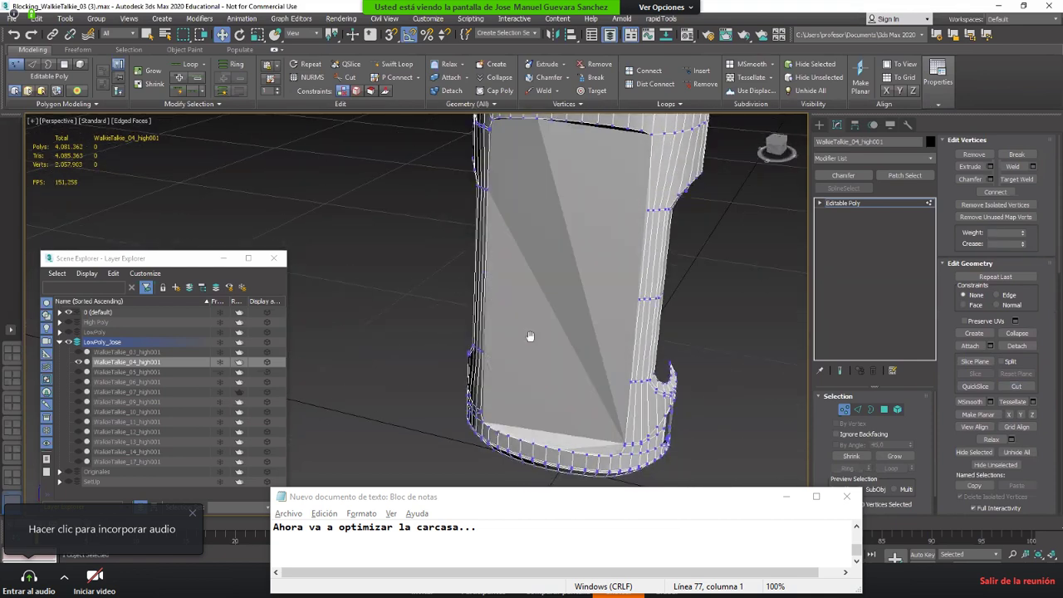
# Step: Connect a middle vertex on the cap's lower border to its matching upper border vertex with a vertical edge
pyautogui.keyDown('alt'); pyautogui.moveTo(531, 337); pyautogui.dragTo(549, 249, button='middle'); pyautogui.keyUp('alt')
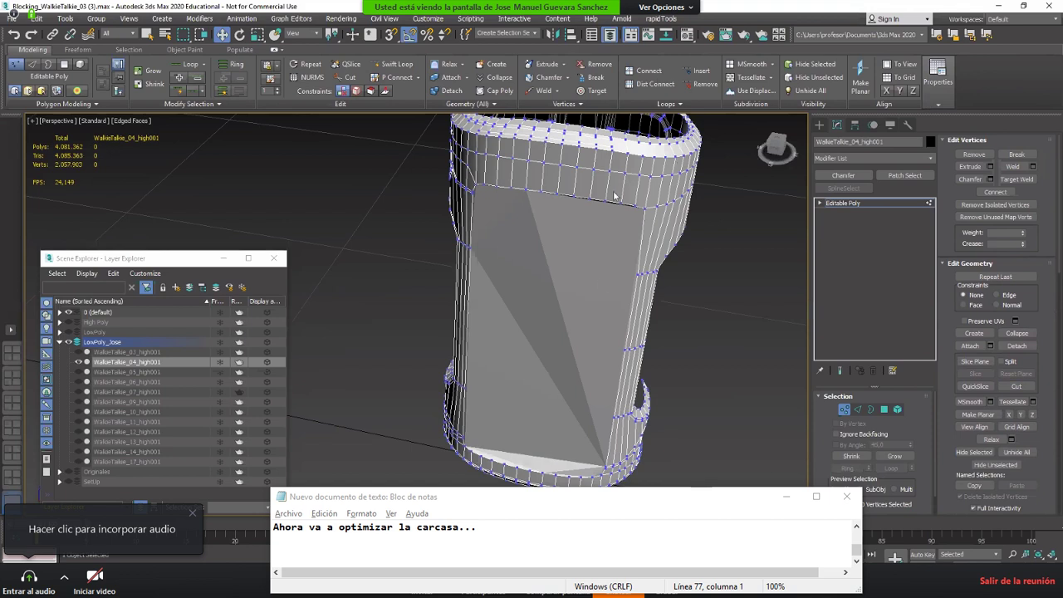
pyautogui.click(527, 470)
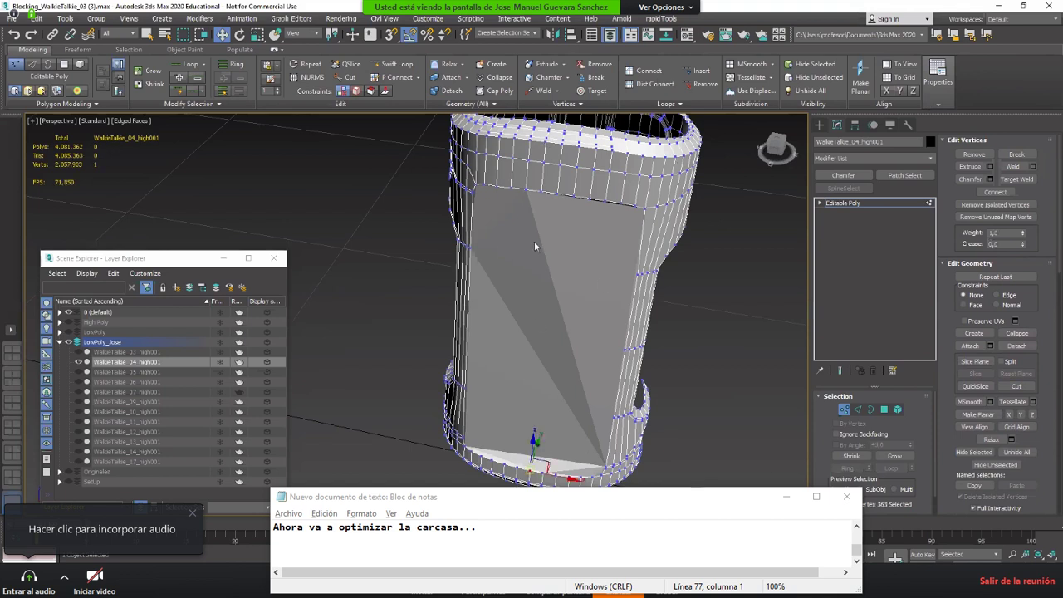
pyautogui.keyDown('ctrl'); pyautogui.click(556, 193); pyautogui.keyUp('ctrl')
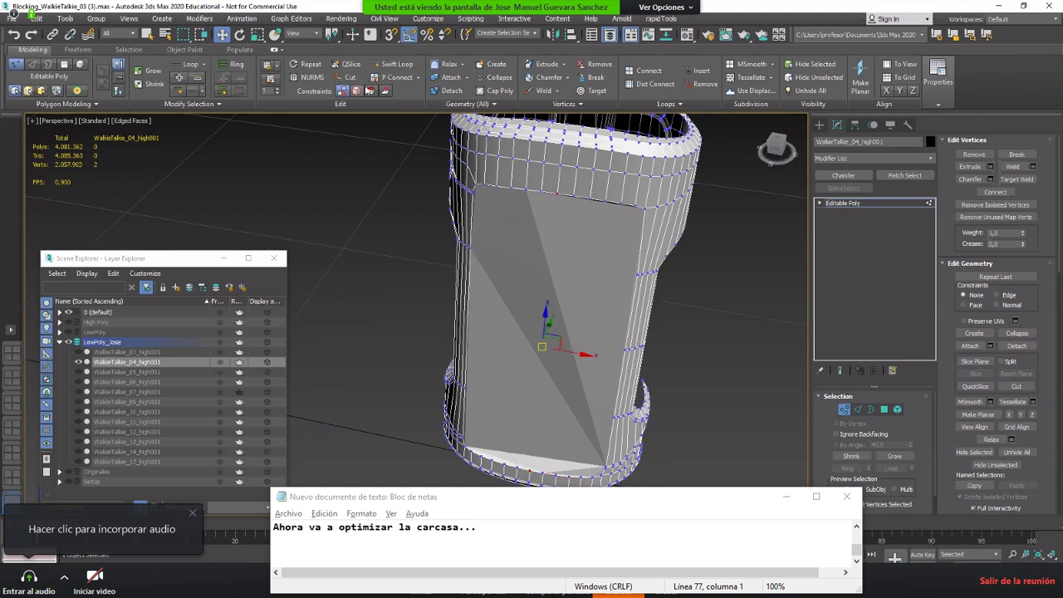
pyautogui.click(638, 75)
pyautogui.keyDown('alt'); pyautogui.moveTo(499, 357); pyautogui.dragTo(455, 335, button='middle'); pyautogui.keyUp('alt')
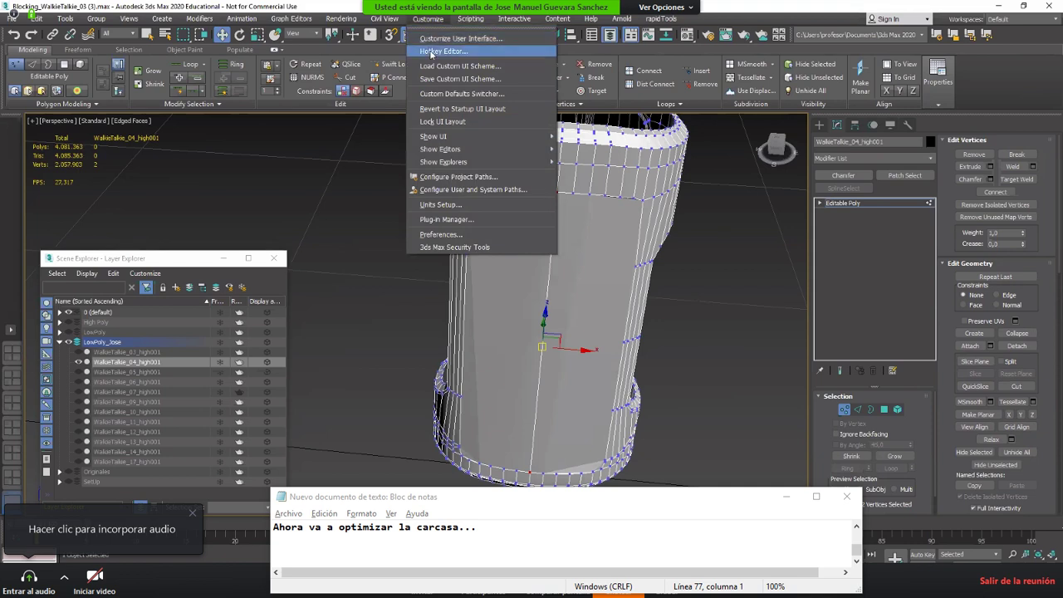
# Step: Open the Hotkey Editor, search the actions for "connect" and select Connect Vertex (Poly)
pyautogui.click(433, 51)
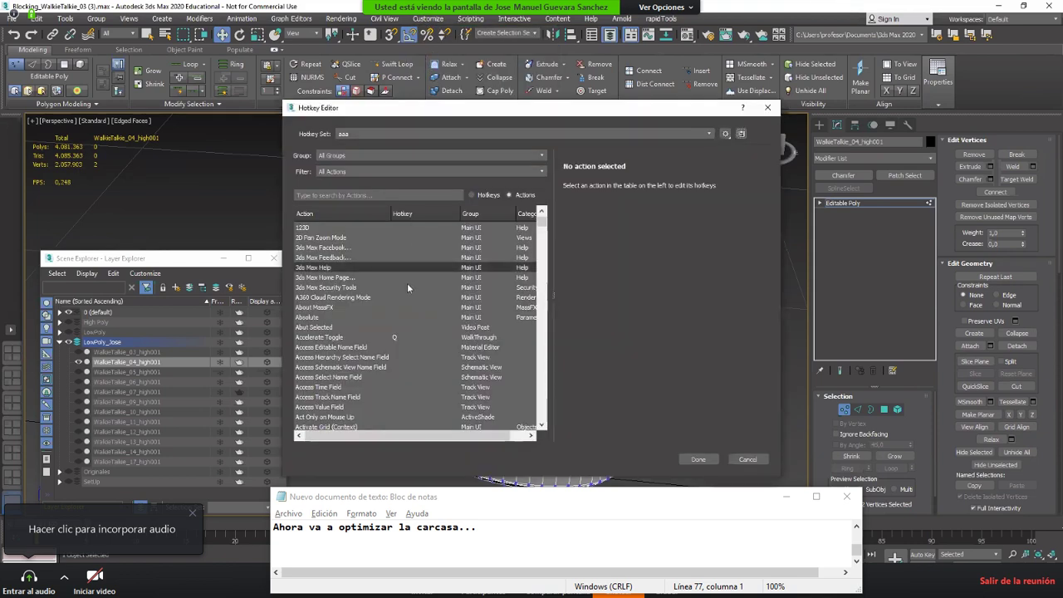
pyautogui.click(406, 286)
pyautogui.click(347, 194)
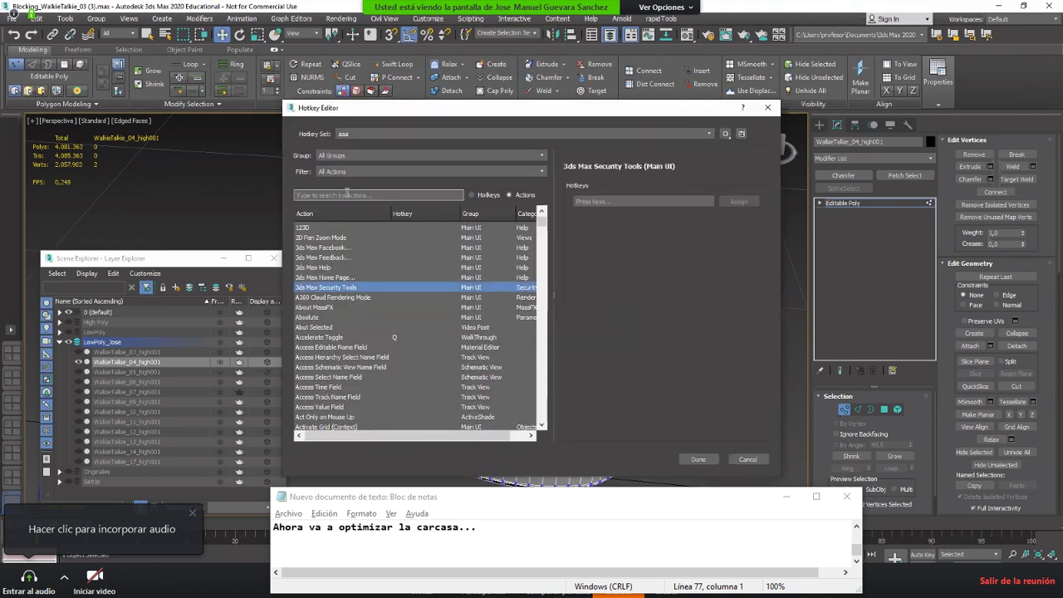
pyautogui.write('connect')
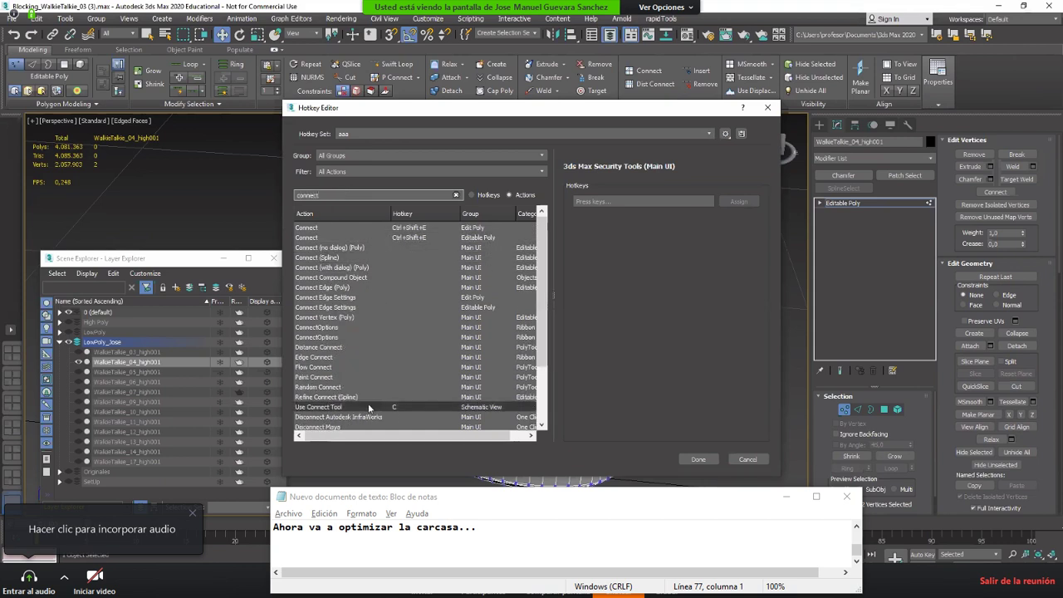
pyautogui.click(382, 228)
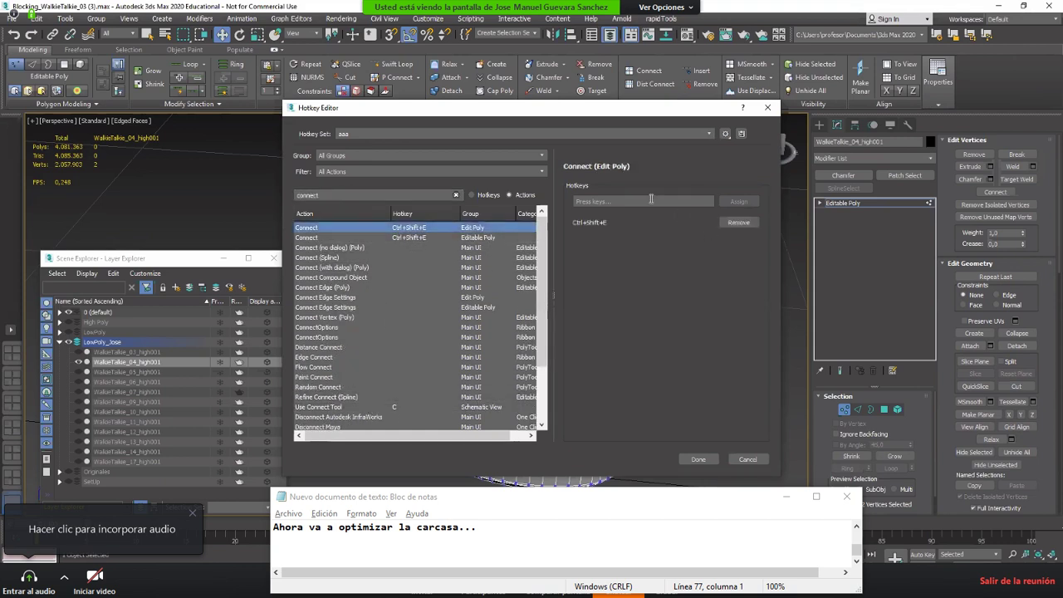
pyautogui.scroll(-2, 385, 320)
pyautogui.scroll(1, 385, 320)
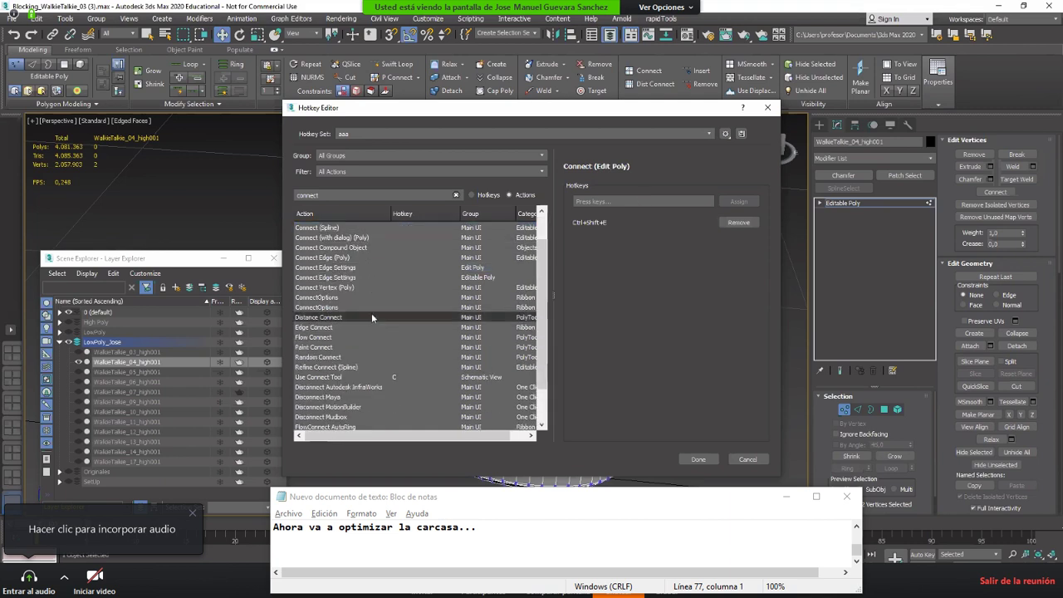
pyautogui.scroll(1, 371, 316)
pyautogui.click(354, 316)
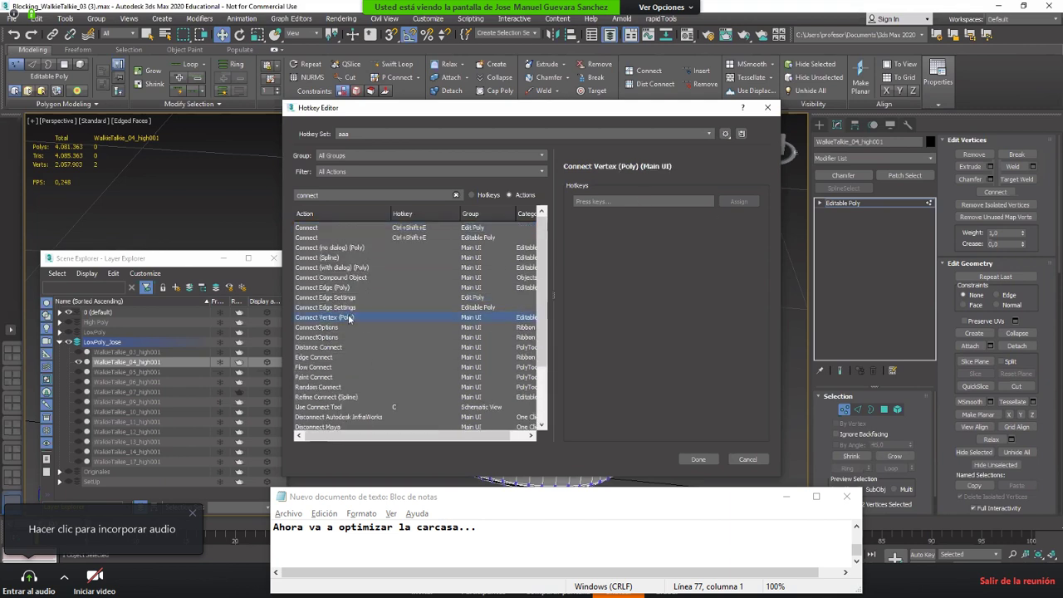
# Step: Assign the hotkey C to Connect Vertex (Poly), replacing its Camera View assignment, and close the Hotkey Editor
pyautogui.click(640, 203)
pyautogui.press('c')
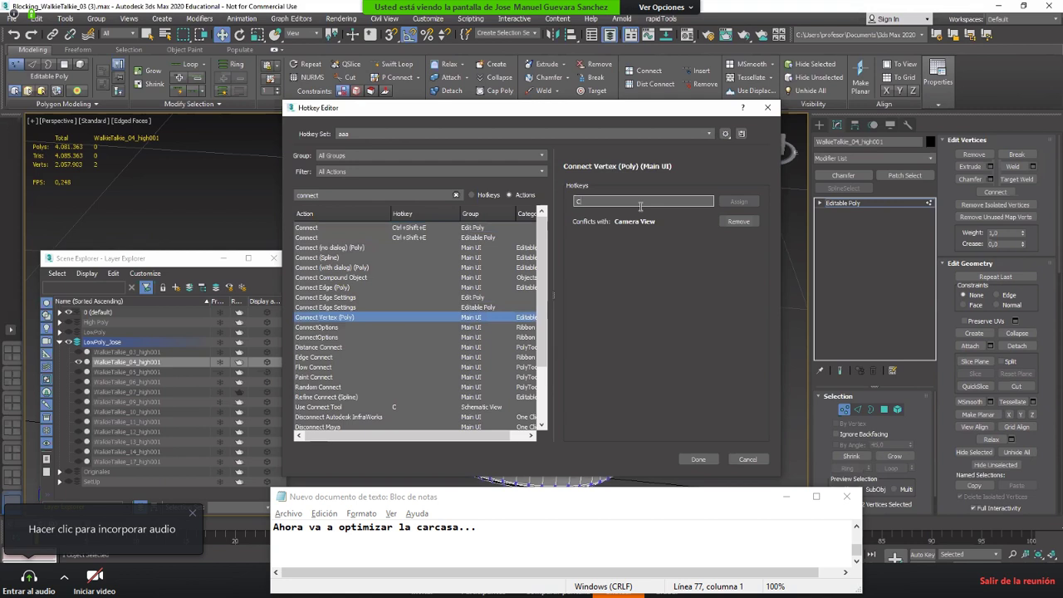
pyautogui.click(730, 222)
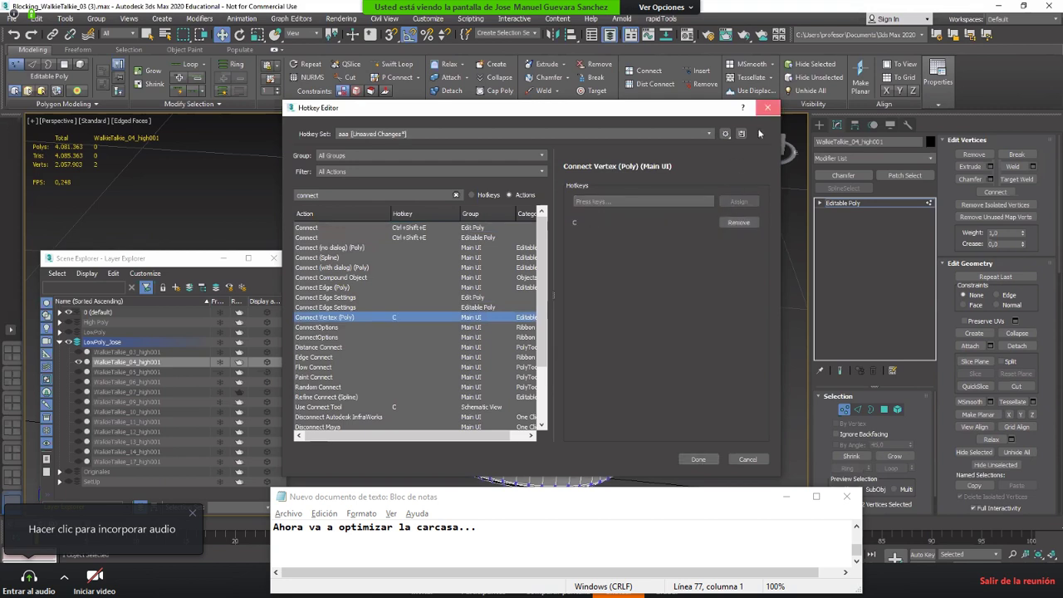
pyautogui.click(767, 107)
pyautogui.click(524, 307)
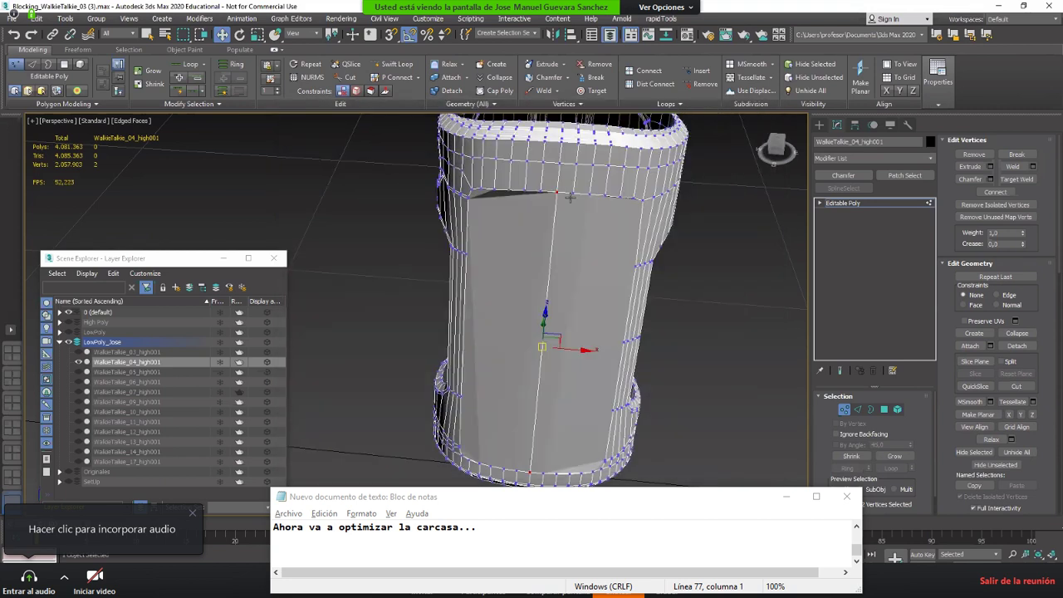
# Step: Connect the next four pairs of upper and lower border vertices to the right of the cap's first vertical edge
pyautogui.click(571, 193)
pyautogui.keyDown('ctrl'); pyautogui.click(538, 474); pyautogui.keyUp('ctrl')
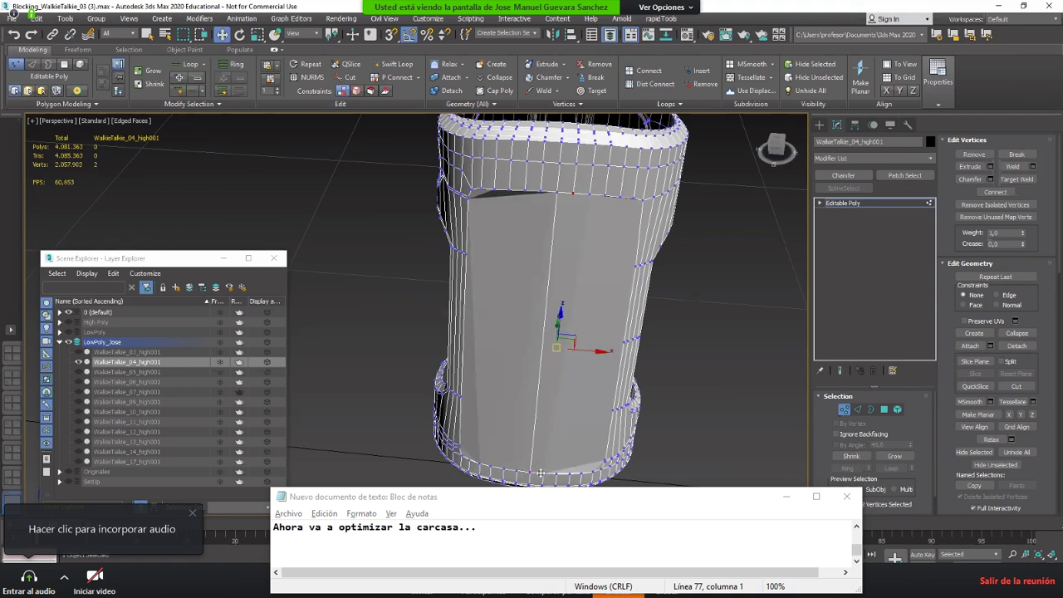
pyautogui.press('c')
pyautogui.click(557, 475)
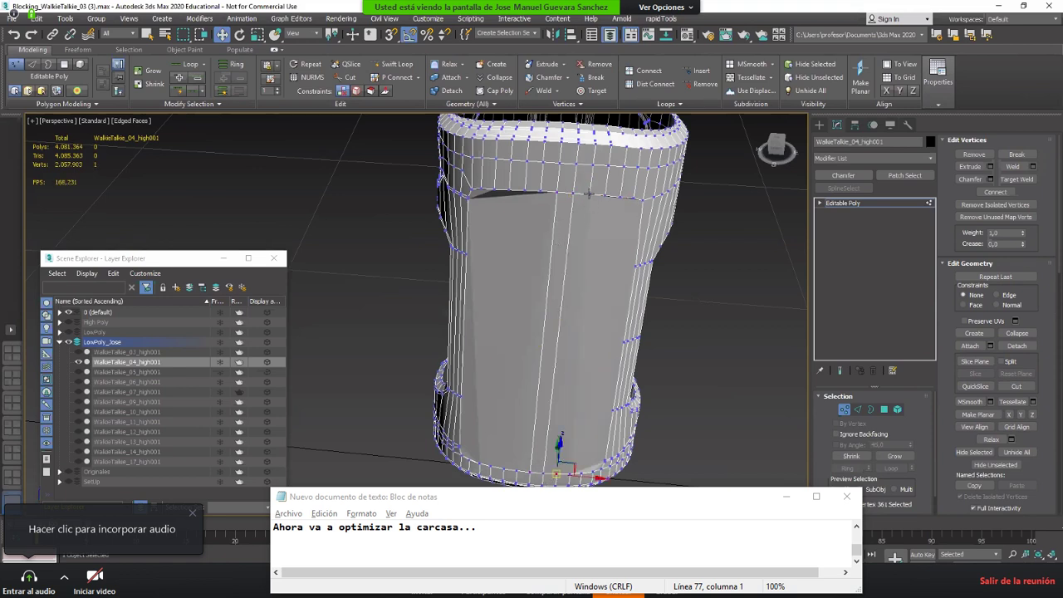
pyautogui.click(605, 195)
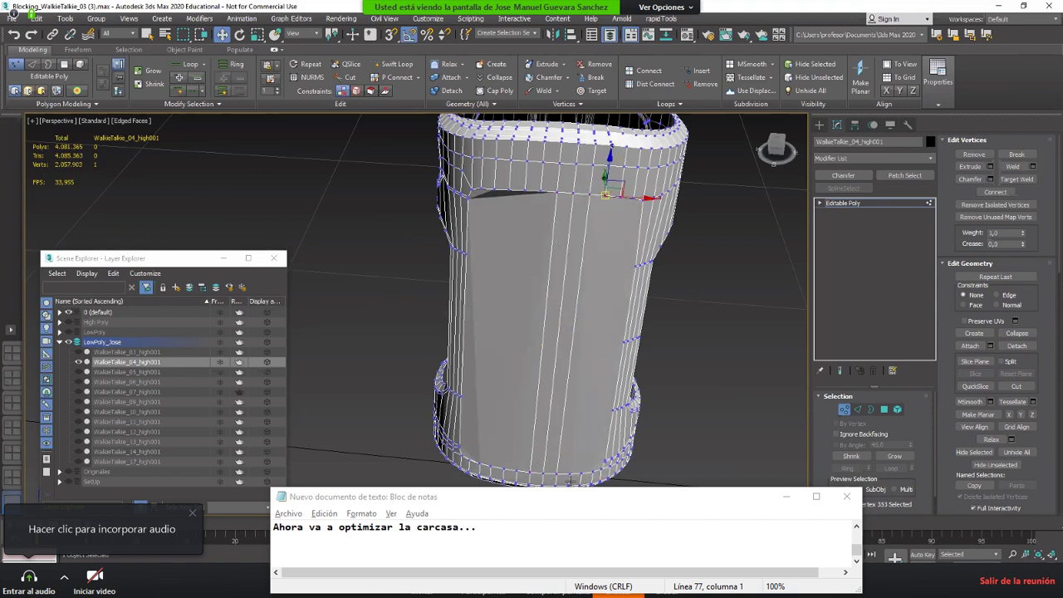
pyautogui.keyDown('ctrl'); pyautogui.click(567, 474); pyautogui.keyUp('ctrl')
pyautogui.moveTo(568, 474); pyautogui.dragTo(548, 470, button='middle')
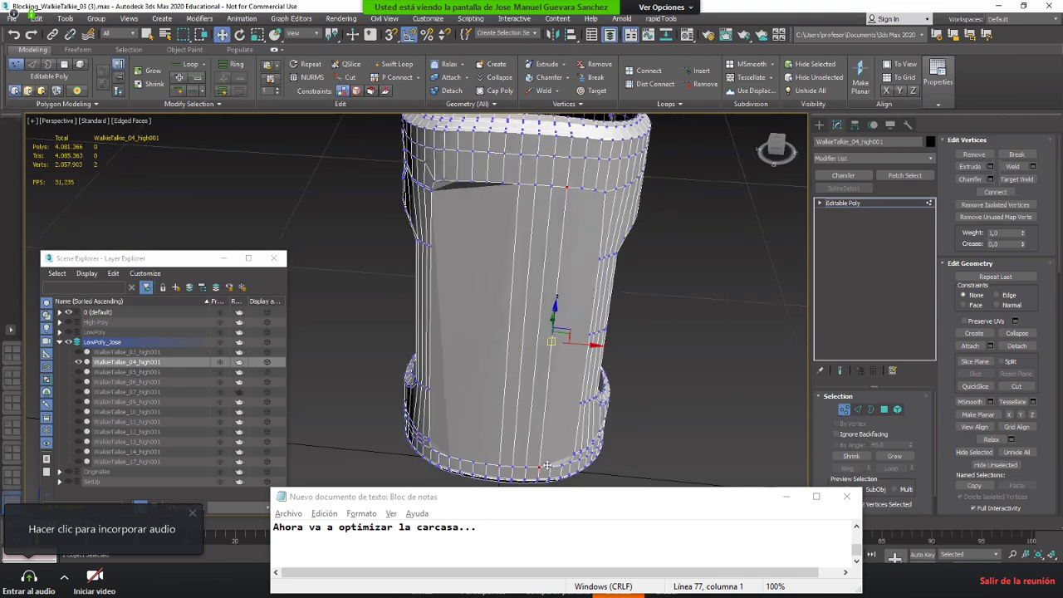
pyautogui.click(547, 466)
pyautogui.keyDown('ctrl'); pyautogui.click(582, 188); pyautogui.keyUp('ctrl')
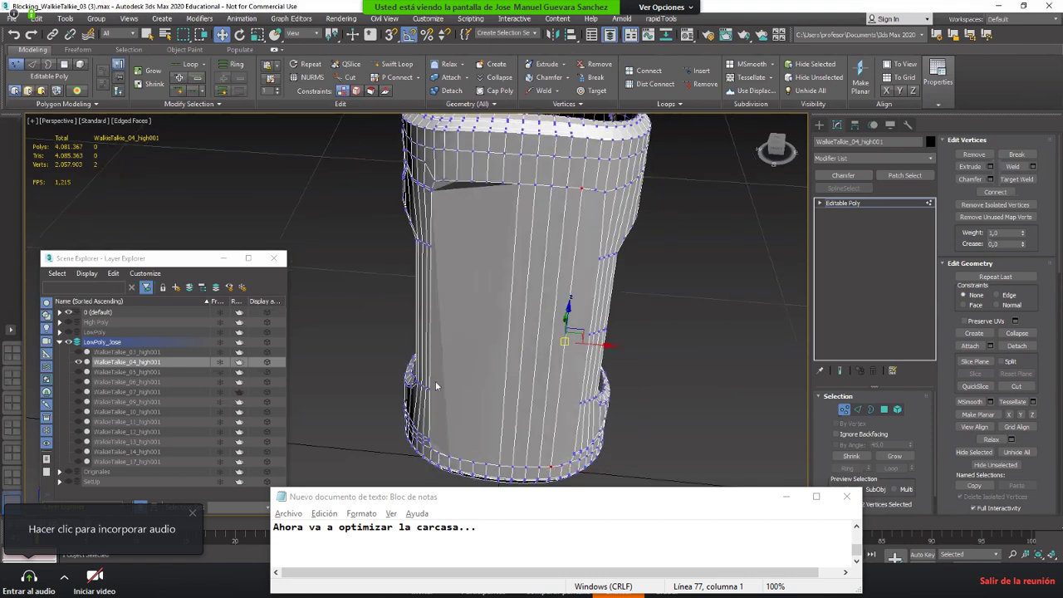
# Step: Connect four successive pairs of upper and lower border vertices to the left of the cap's first vertical edge
pyautogui.click(483, 460)
pyautogui.keyDown('ctrl'); pyautogui.click(501, 181); pyautogui.keyUp('ctrl')
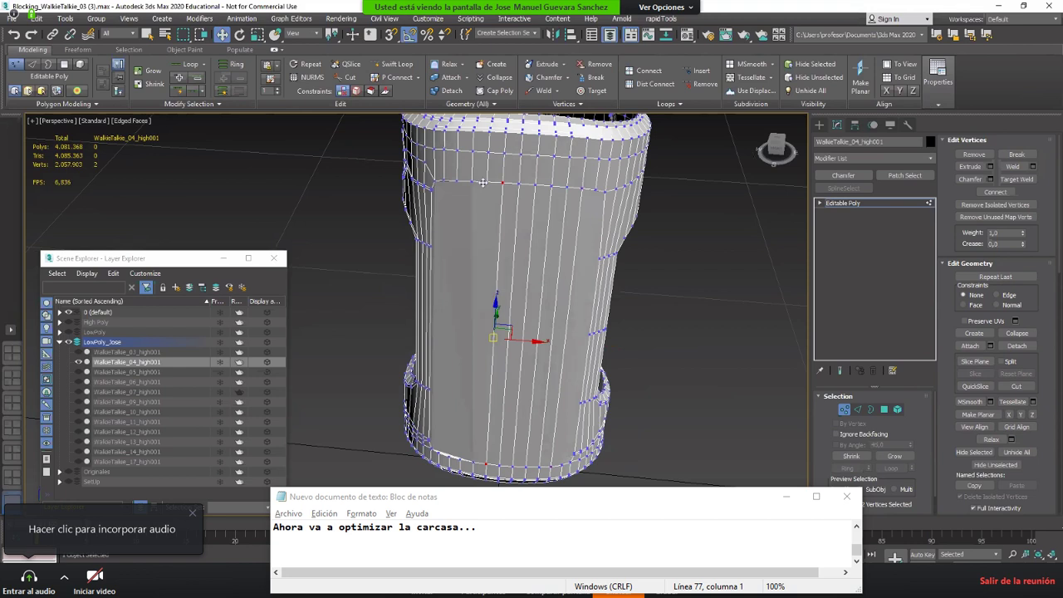
pyautogui.click(484, 181)
pyautogui.keyDown('ctrl'); pyautogui.click(471, 460); pyautogui.keyUp('ctrl')
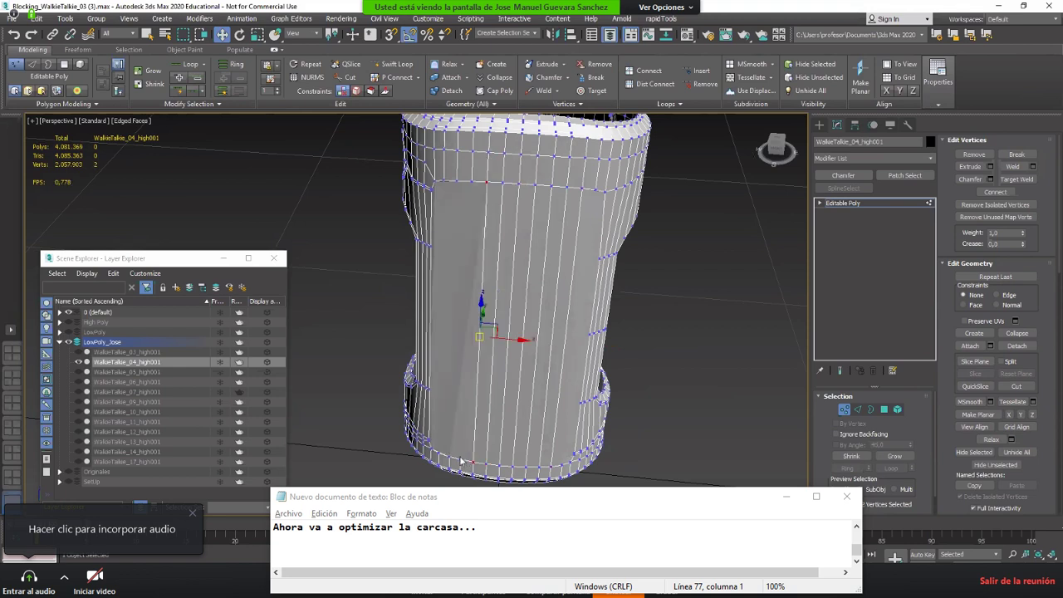
pyautogui.click(459, 460)
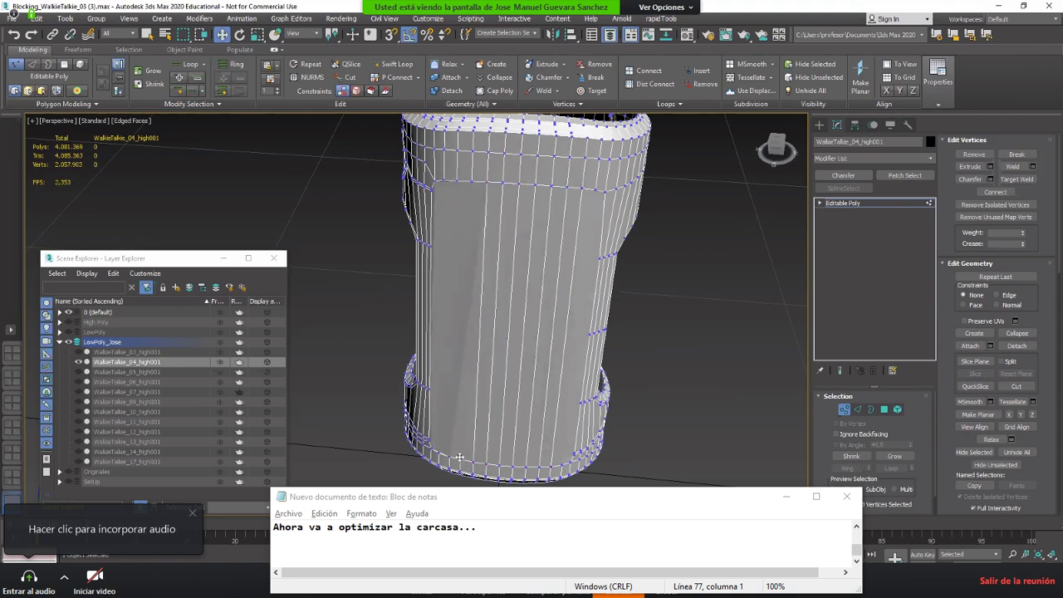
pyautogui.keyDown('ctrl'); pyautogui.click(471, 181); pyautogui.keyUp('ctrl')
pyautogui.hotkey('ctrl', 'shift', 'e')
pyautogui.click(456, 181)
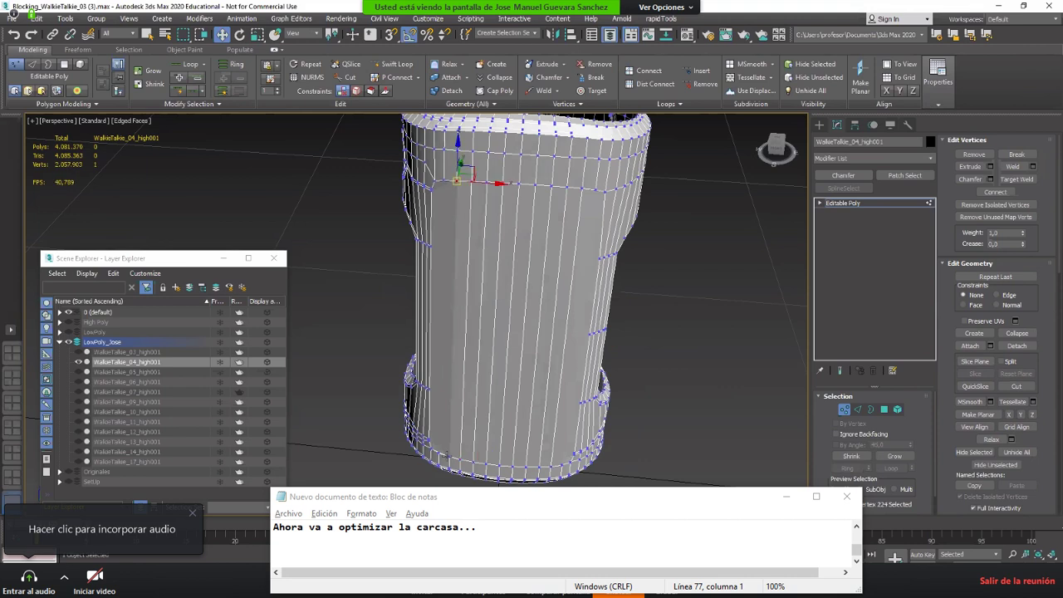
pyautogui.keyDown('ctrl'); pyautogui.click(450, 457); pyautogui.keyUp('ctrl')
# Step: Connect the remaining outermost pair of upper and lower border vertices at each side of the cap
pyautogui.keyDown('alt'); pyautogui.moveTo(517, 460); pyautogui.dragTo(448, 461, button='middle'); pyautogui.keyUp('alt')
pyautogui.click(558, 477)
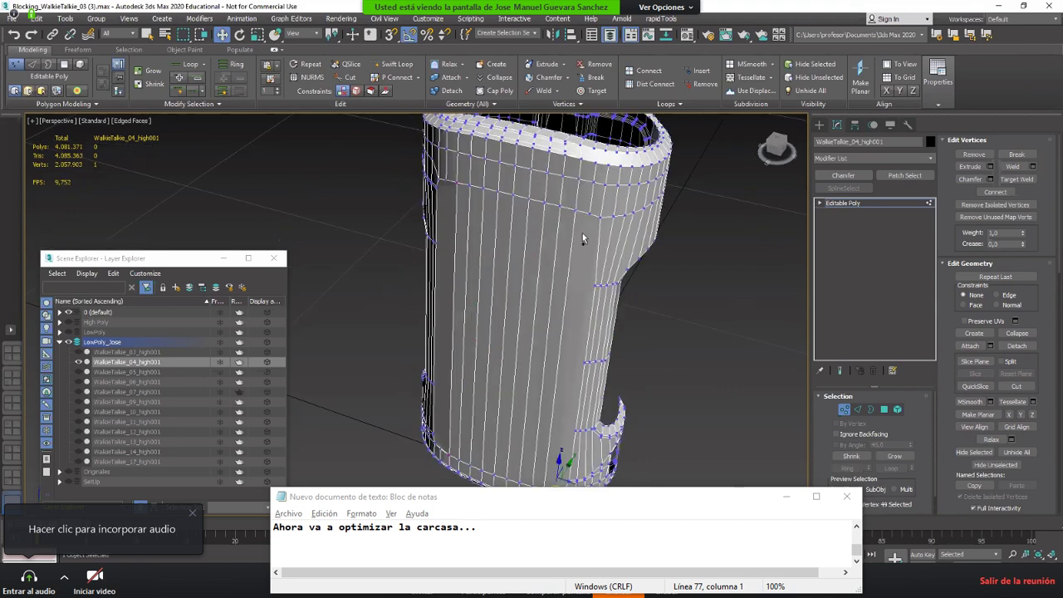
pyautogui.keyDown('ctrl'); pyautogui.click(588, 214); pyautogui.keyUp('ctrl')
pyautogui.keyDown('alt'); pyautogui.moveTo(588, 213); pyautogui.dragTo(395, 238, button='middle'); pyautogui.keyUp('alt')
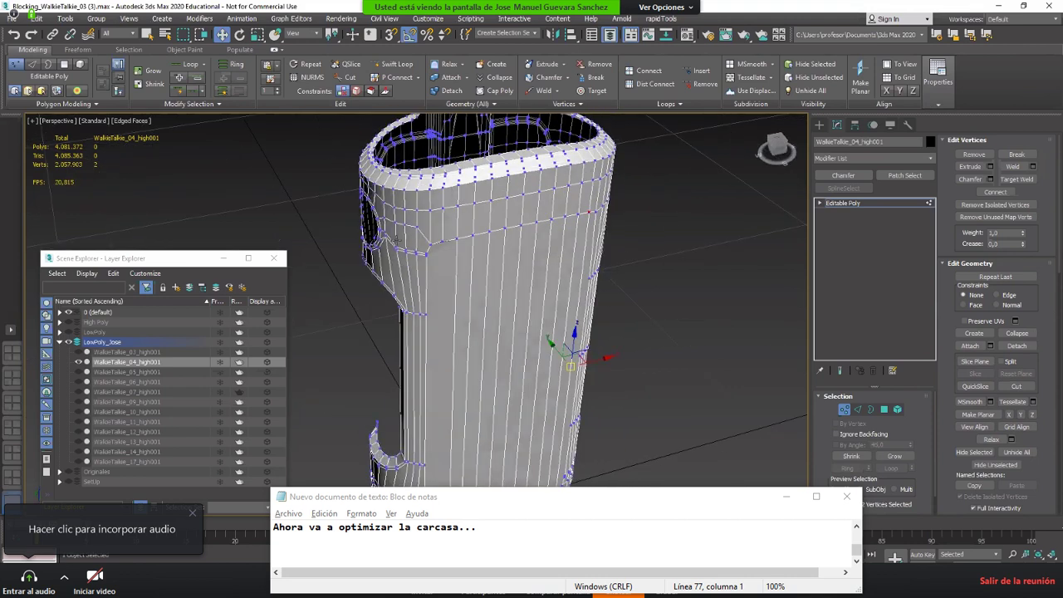
pyautogui.click(445, 241)
pyautogui.moveTo(433, 372); pyautogui.dragTo(438, 268, button='middle')
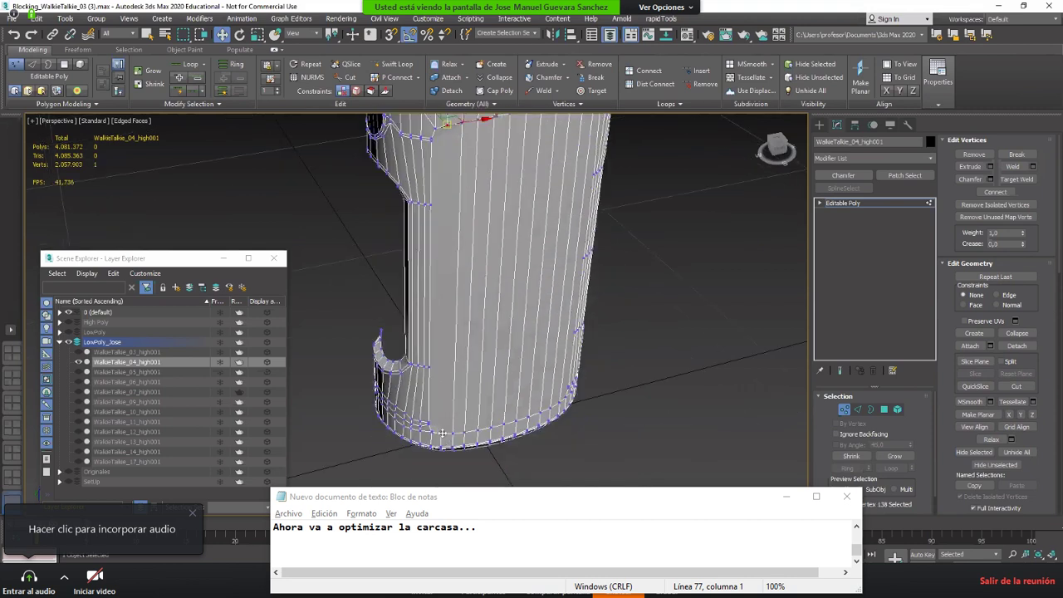
pyautogui.keyDown('ctrl'); pyautogui.click(442, 432); pyautogui.keyUp('ctrl')
# Step: Remove the short edge loop crossing the middle of the side pillar beside the casing's side cutout
pyautogui.keyDown('alt'); pyautogui.moveTo(445, 404); pyautogui.dragTo(540, 343, button='middle'); pyautogui.keyUp('alt')
pyautogui.press('2')
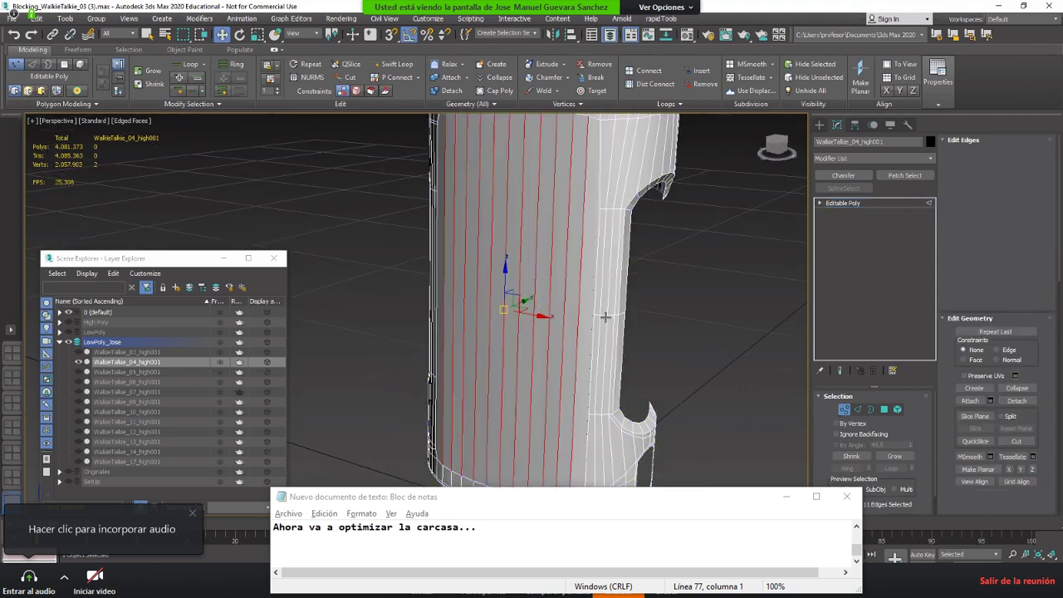
pyautogui.click(602, 314)
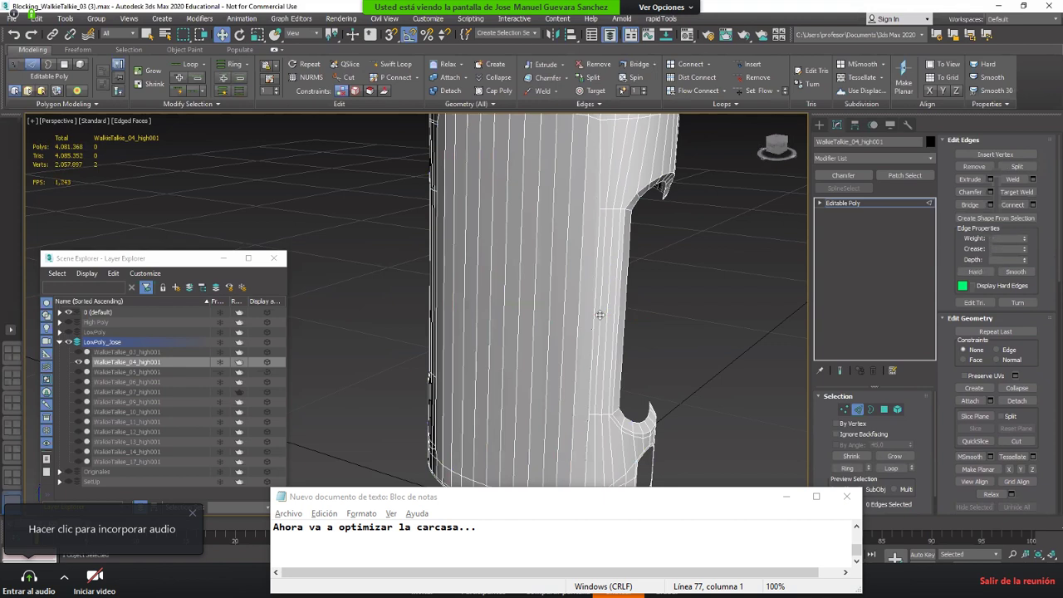
# Step: Check the keyboard page of the user interface customization, declining the prompt on closing
pyautogui.press('2')
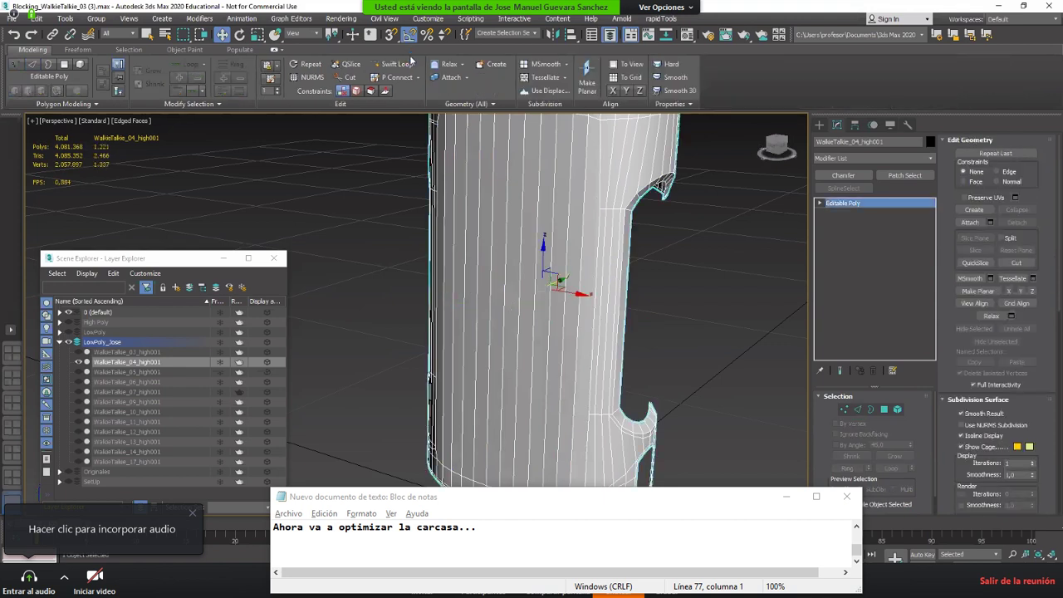
pyautogui.click(428, 19)
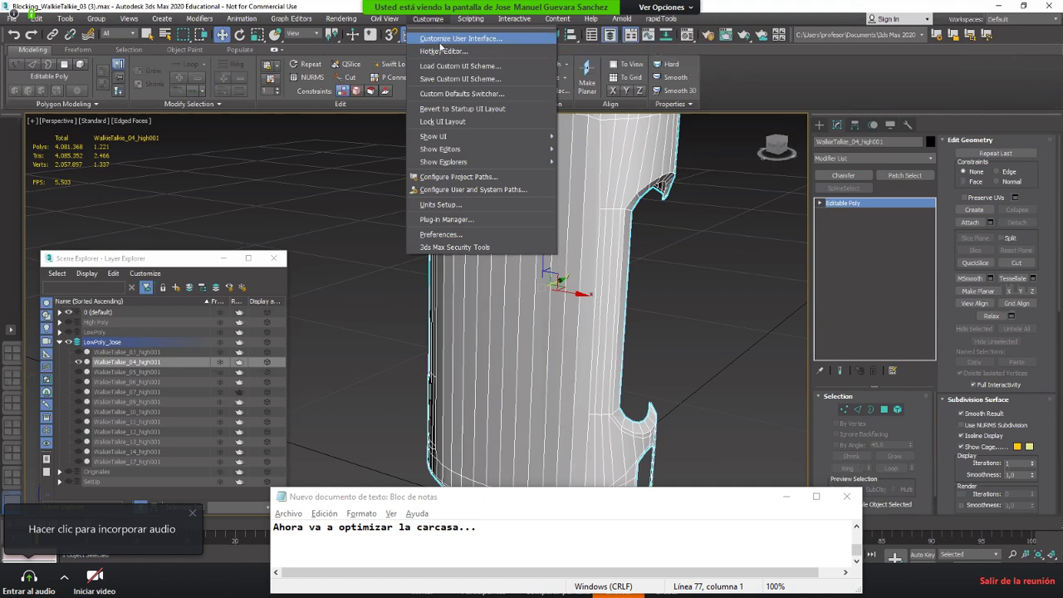
pyautogui.click(439, 40)
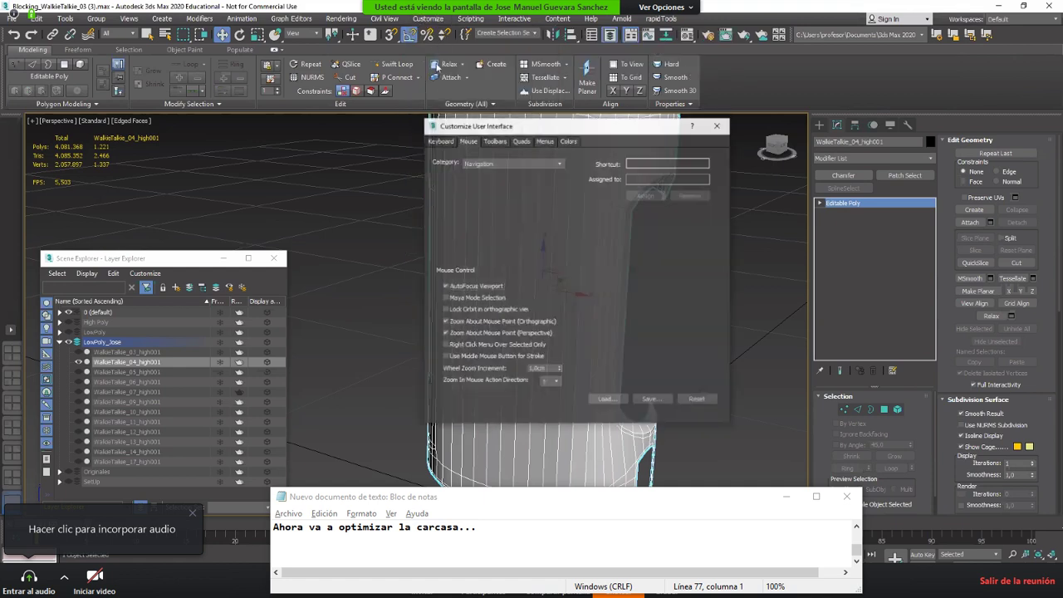
pyautogui.click(451, 143)
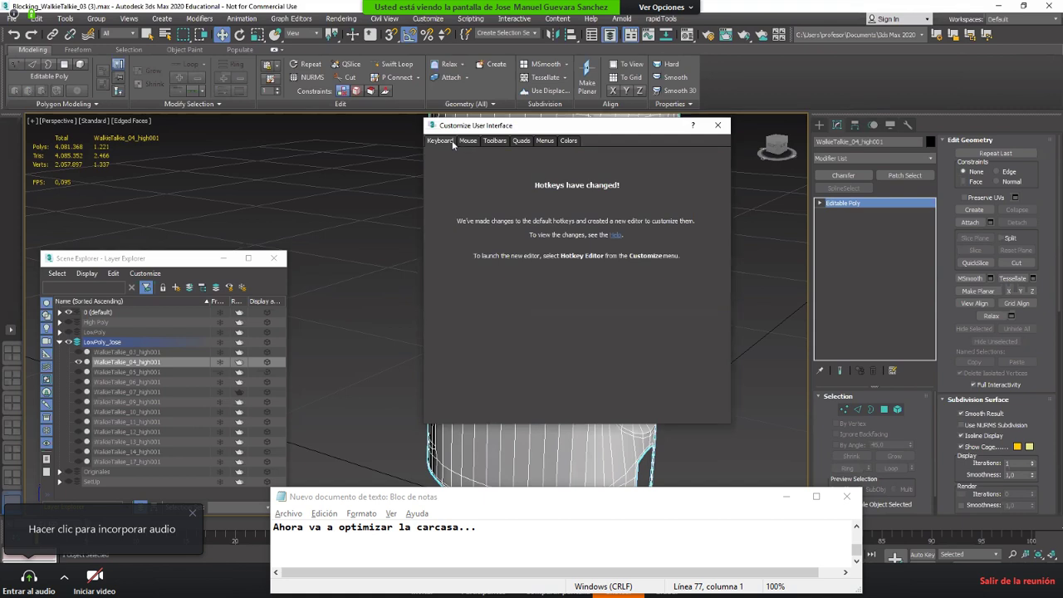
pyautogui.click(718, 125)
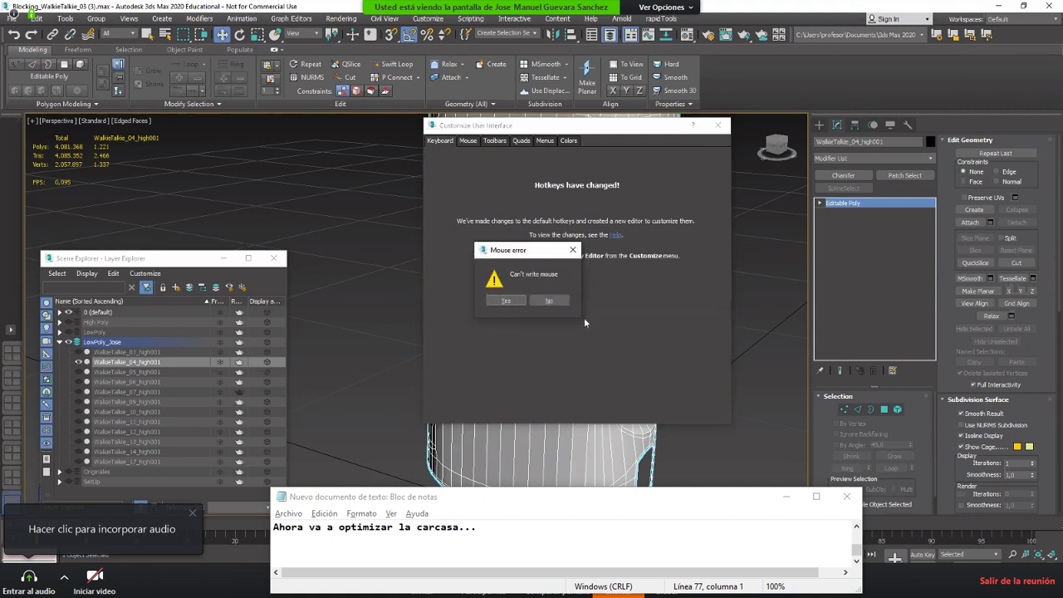
pyautogui.click(538, 302)
# Step: Cut a horizontal edge line around the casing's broad face, joining the vertex rows at the upper ends of both side cutouts
pyautogui.keyDown('alt'); pyautogui.moveTo(512, 322); pyautogui.dragTo(574, 234, button='middle'); pyautogui.keyUp('alt')
pyautogui.press('1')
pyautogui.scroll(2, 574, 235)
pyautogui.hotkey('alt', 'c')
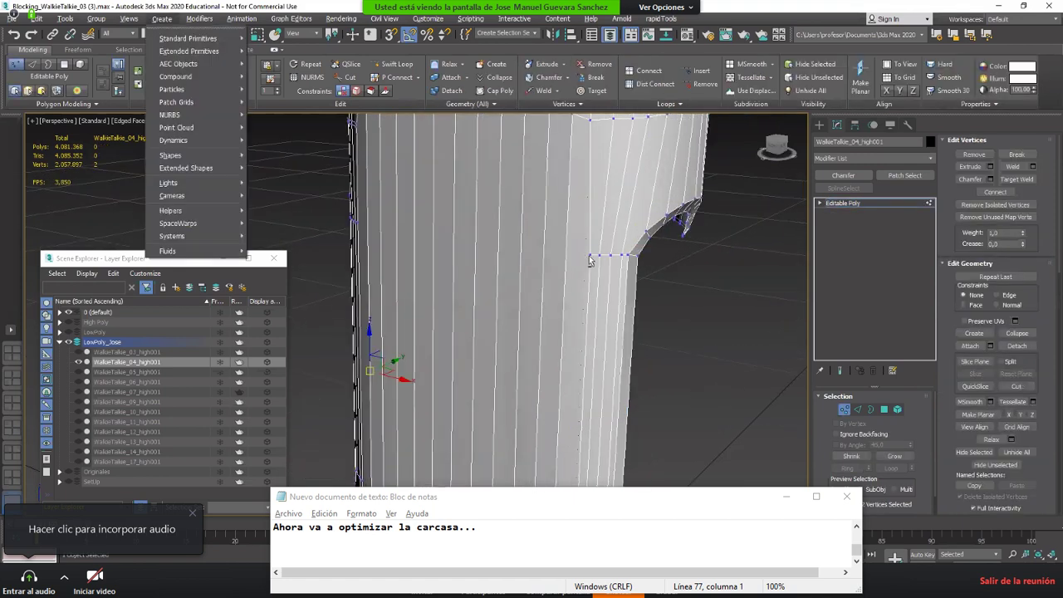
pyautogui.click(306, 131)
pyautogui.click(345, 78)
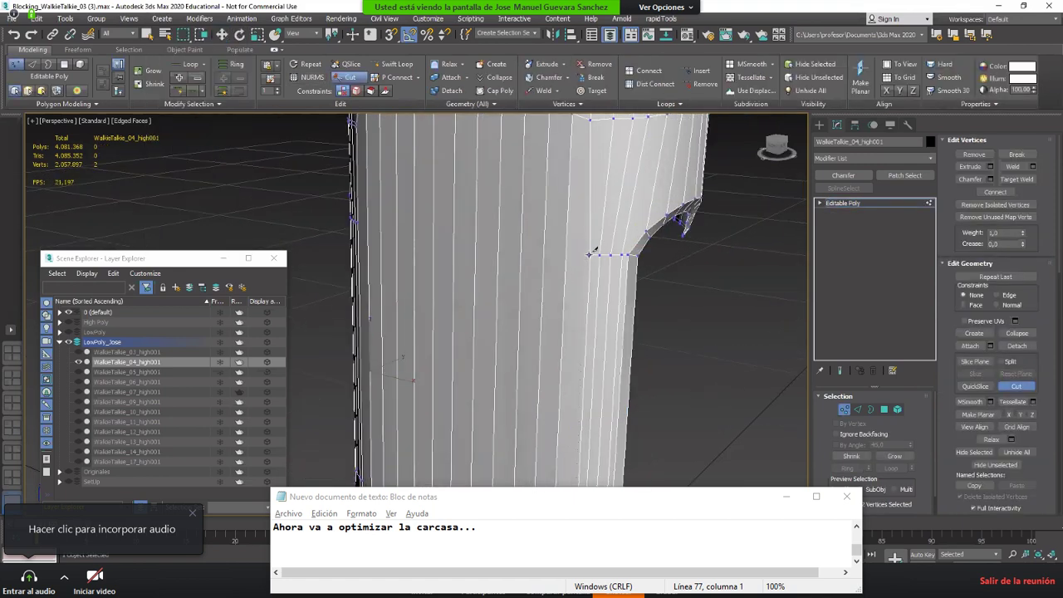
pyautogui.keyDown('alt'); pyautogui.moveTo(512, 259); pyautogui.dragTo(352, 386, button='middle'); pyautogui.keyUp('alt')
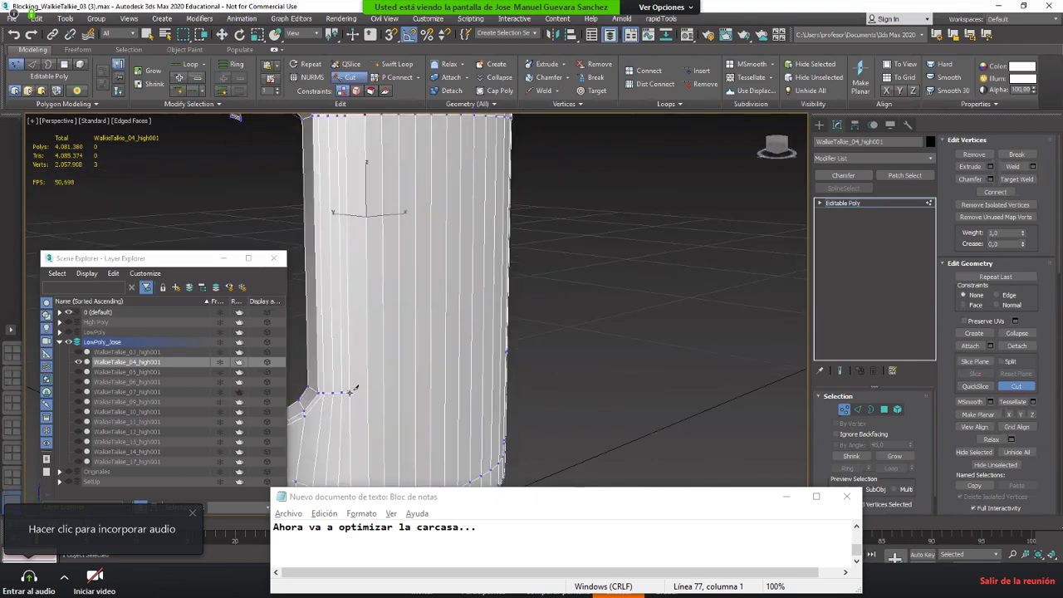
# Step: Cut a matching edge line around the broad face between the vertex rows at the lower ends of the side cutouts
pyautogui.keyDown('alt'); pyautogui.moveTo(486, 362); pyautogui.dragTo(548, 386, button='middle'); pyautogui.keyUp('alt')
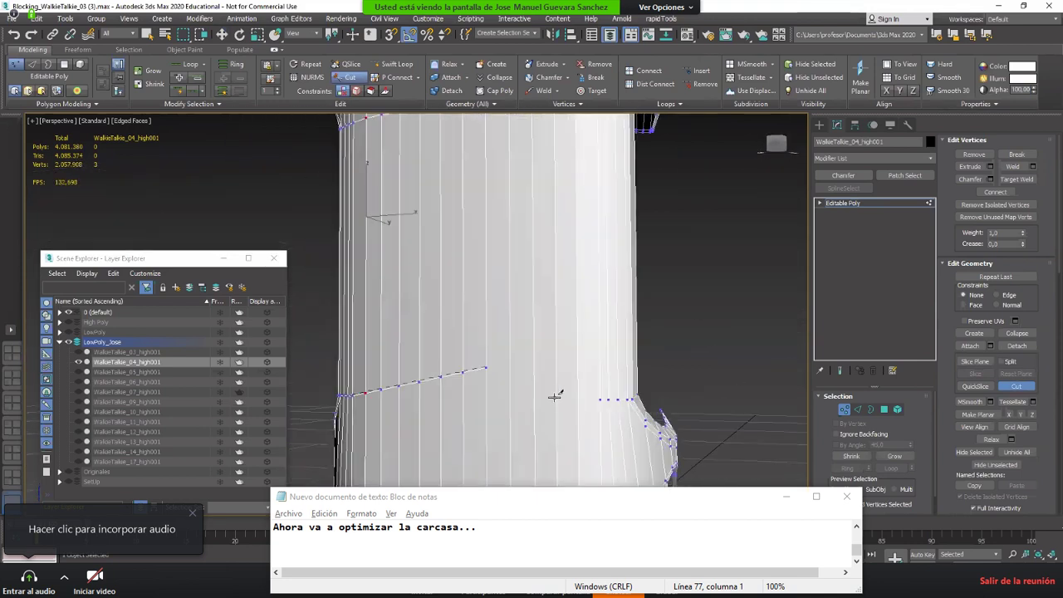
pyautogui.click(598, 399)
pyautogui.scroll(-5, 445, 309)
pyautogui.keyDown('alt'); pyautogui.moveTo(445, 309); pyautogui.dragTo(424, 356, button='middle'); pyautogui.keyUp('alt')
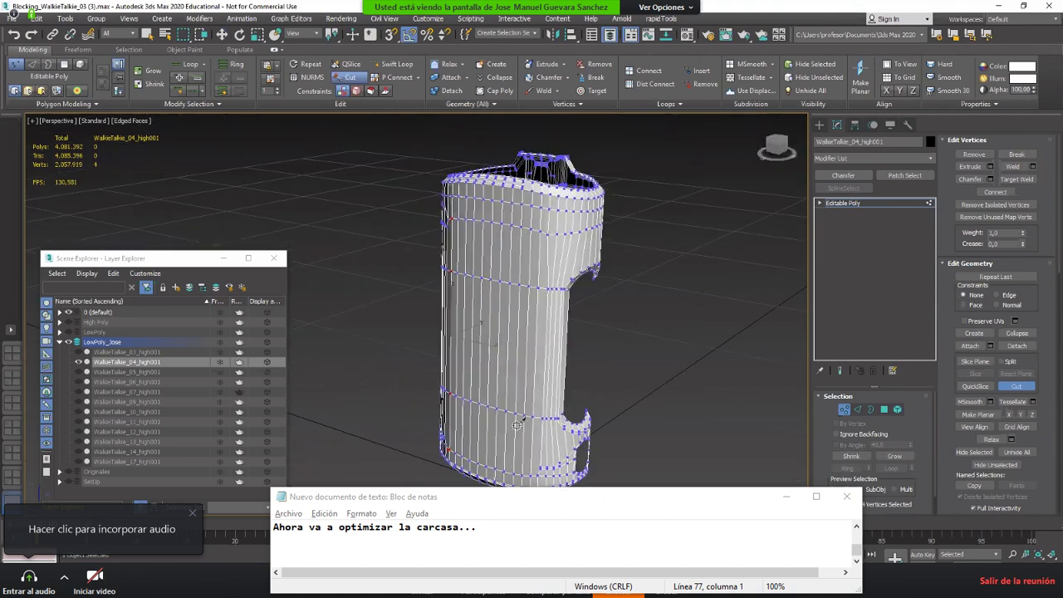
pyautogui.scroll(3, 470, 273)
pyautogui.moveTo(523, 416); pyautogui.dragTo(478, 274, button='middle')
pyautogui.scroll(3, 499, 388)
pyautogui.rightClick(506, 336)
# Step: Remove the two short edge loops that run from the broad face into the small lower opening
pyautogui.scroll(-3, 524, 306)
pyautogui.moveTo(506, 336)
pyautogui.keyDown('alt'); pyautogui.mouseDown(button='middle')
pyautogui.moveTo(524, 306)
pyautogui.moveTo(514, 344)
pyautogui.mouseUp(button='middle'); pyautogui.keyUp('alt')
pyautogui.scroll(4, 524, 306)
pyautogui.press('2')
pyautogui.click(508, 338)
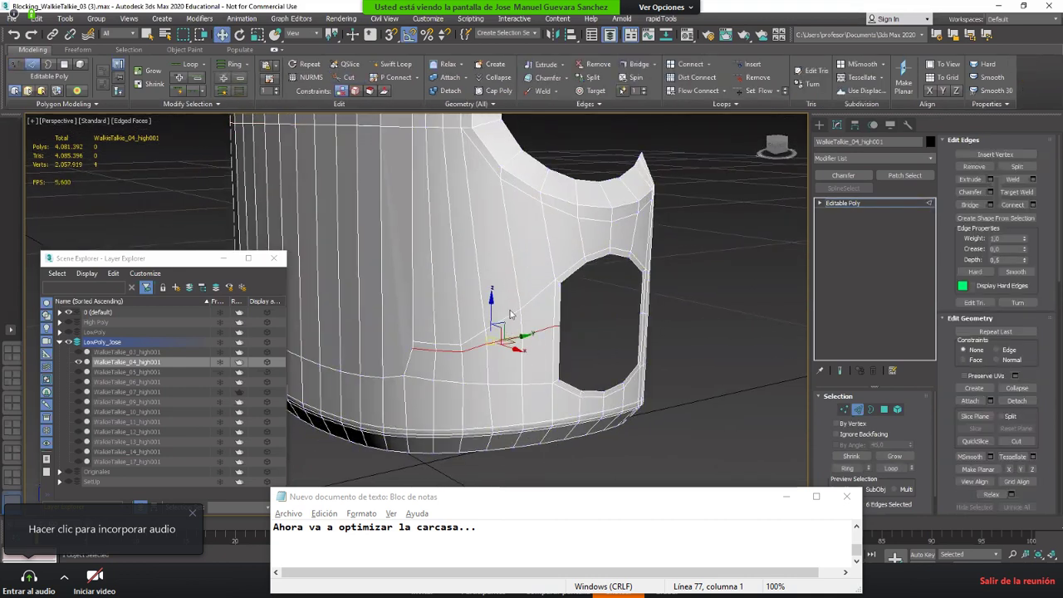
pyautogui.doubleClick(529, 312)
pyautogui.hotkey('ctrl', 'BackSpace')
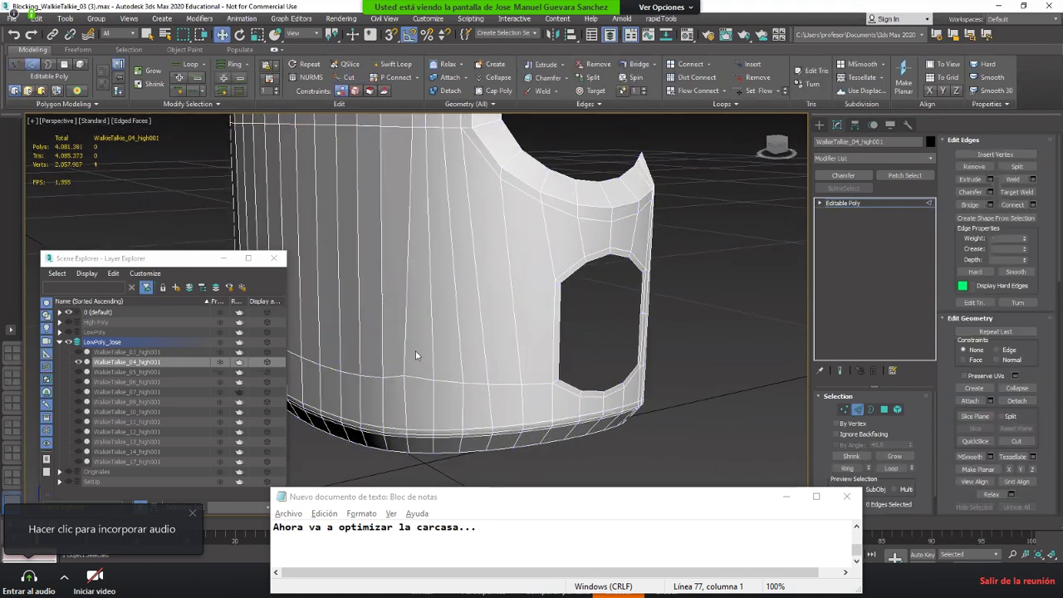
# Step: Remove the corresponding pair of short edge loops at the casing's lower corner on the opposite side
pyautogui.scroll(-4, 418, 356)
pyautogui.keyDown('alt'); pyautogui.moveTo(474, 362); pyautogui.dragTo(253, 360, button='middle'); pyautogui.keyUp('alt')
pyautogui.moveTo(337, 351); pyautogui.dragTo(424, 357, button='middle')
pyautogui.scroll(2, 423, 357)
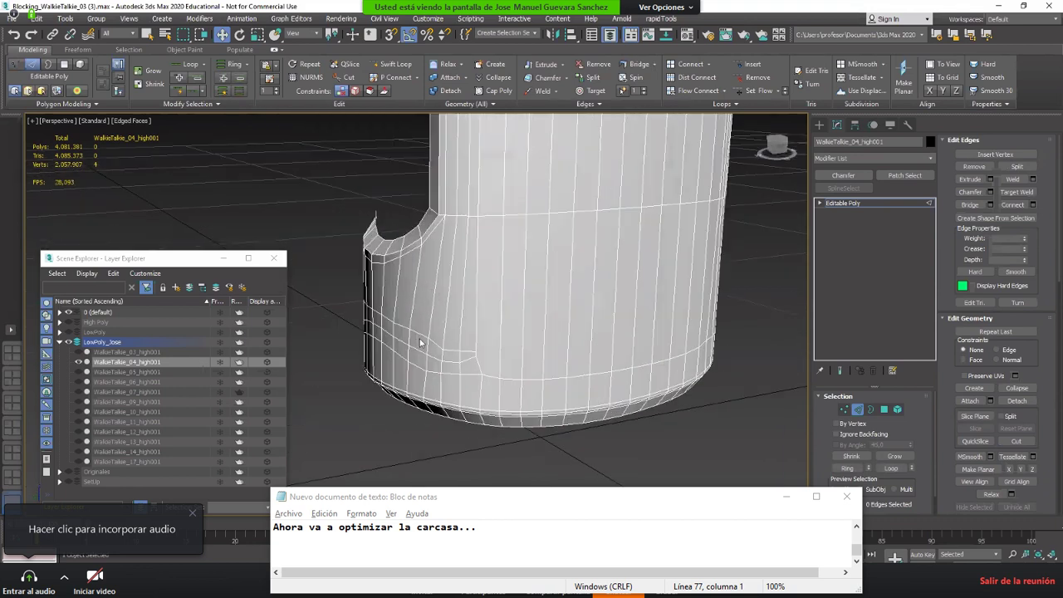
pyautogui.doubleClick(417, 348)
pyautogui.click(378, 375)
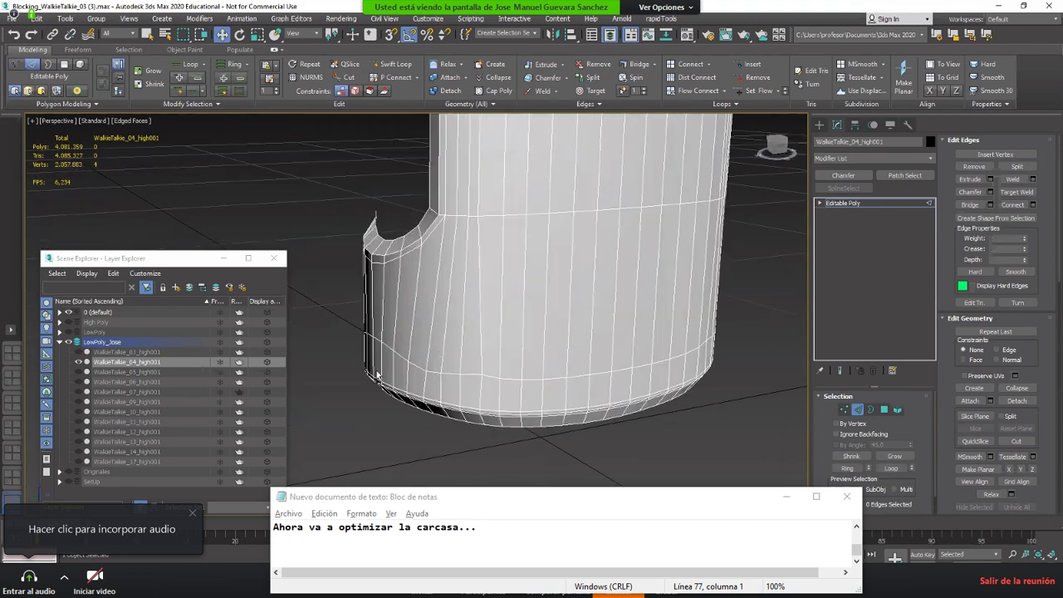
# Step: Select the polygons on the detailed half of the casing's upper section, down to the end of the side cutout
pyautogui.keyDown('alt'); pyautogui.moveTo(378, 376); pyautogui.dragTo(561, 384, button='middle'); pyautogui.keyUp('alt')
pyautogui.scroll(-6, 541, 404)
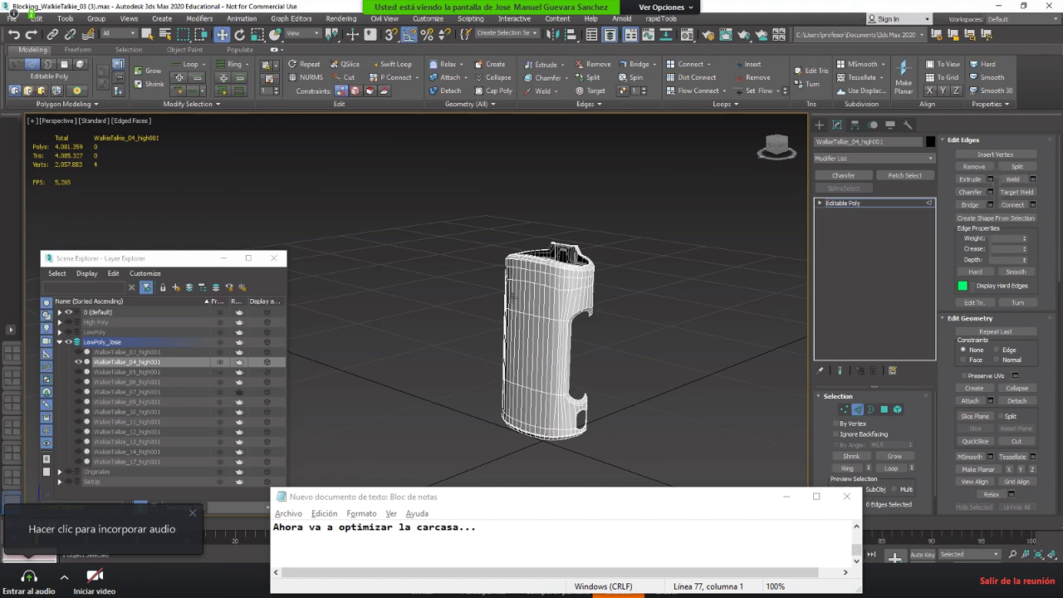
pyautogui.keyDown('alt'); pyautogui.moveTo(512, 297); pyautogui.dragTo(538, 290, button='middle'); pyautogui.keyUp('alt')
pyautogui.press('2')
pyautogui.scroll(3, 561, 256)
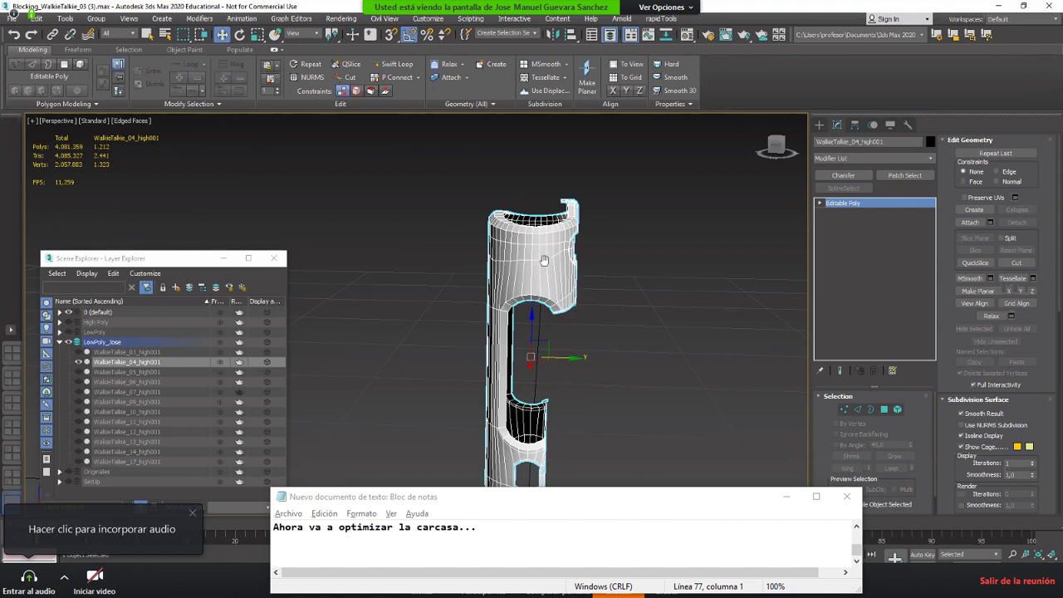
pyautogui.keyDown('alt'); pyautogui.moveTo(544, 260); pyautogui.dragTo(542, 252, button='middle'); pyautogui.keyUp('alt')
pyautogui.press('Return')
pyautogui.press('4')
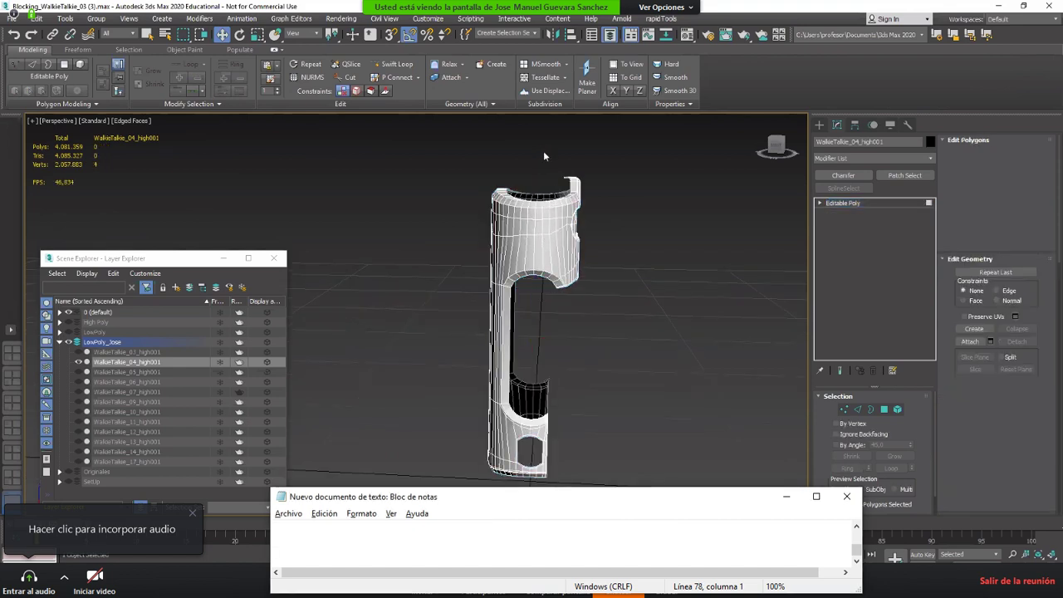
pyautogui.moveTo(542, 151); pyautogui.dragTo(588, 214)
pyautogui.keyDown('alt'); pyautogui.moveTo(589, 214); pyautogui.dragTo(581, 206, button='middle'); pyautogui.keyUp('alt')
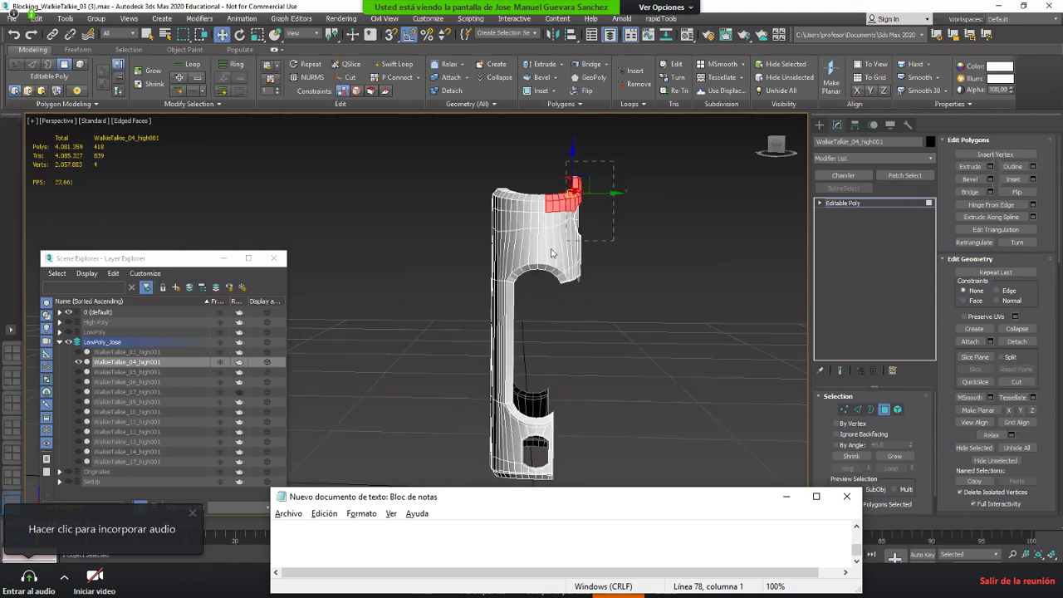
pyautogui.moveTo(552, 251); pyautogui.dragTo(546, 246)
pyautogui.keyDown('alt'); pyautogui.moveTo(610, 254); pyautogui.dragTo(636, 363, button='middle'); pyautogui.keyUp('alt')
pyautogui.scroll(2, 533, 266)
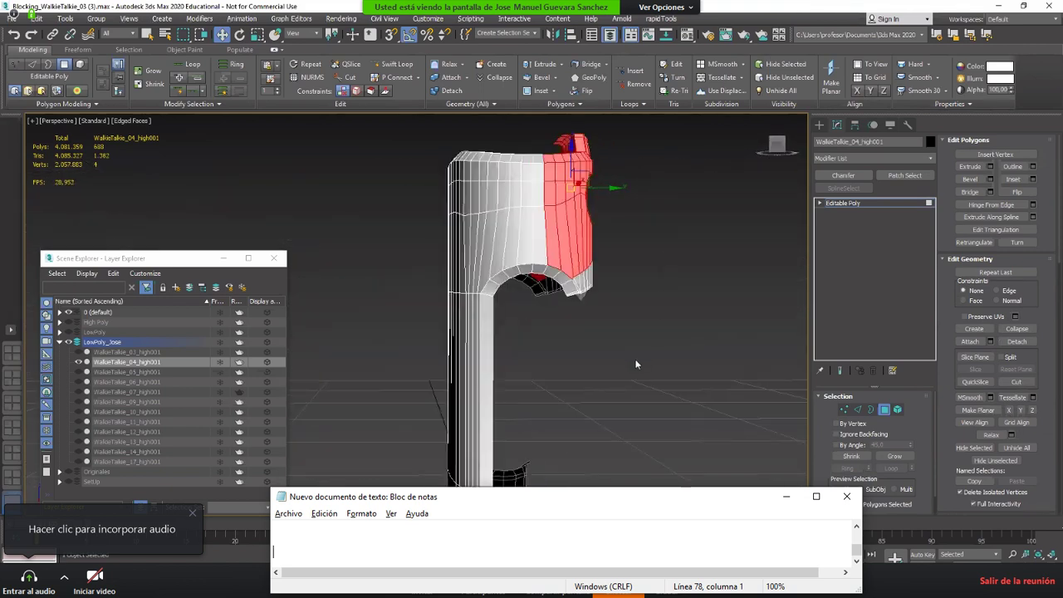
pyautogui.moveTo(570, 161); pyautogui.dragTo(569, 161)
pyautogui.keyDown('alt'); pyautogui.moveTo(570, 161); pyautogui.dragTo(643, 131, button='middle'); pyautogui.keyUp('alt')
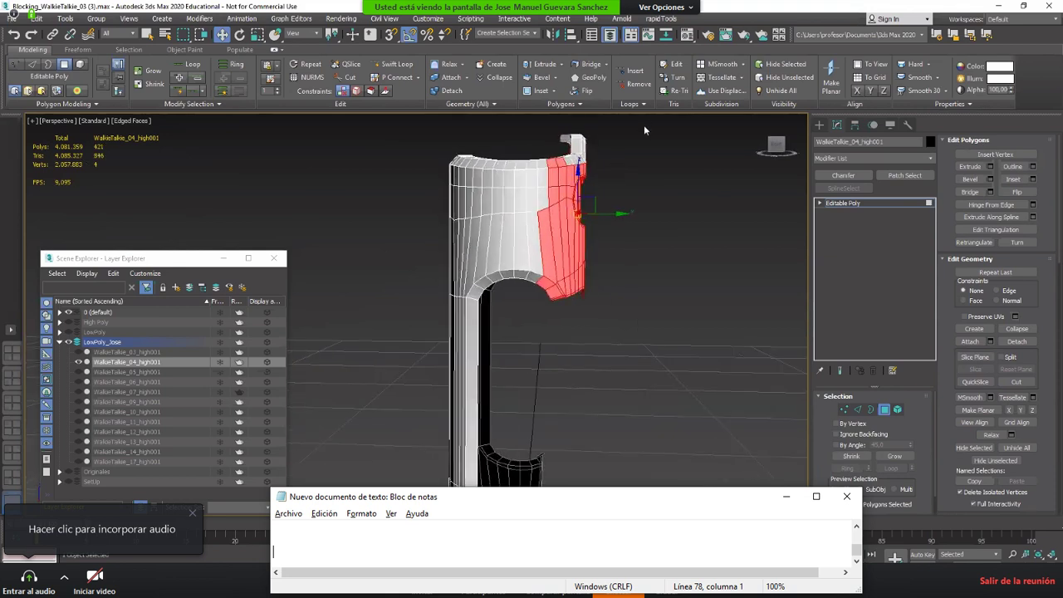
pyautogui.moveTo(541, 315); pyautogui.dragTo(537, 317)
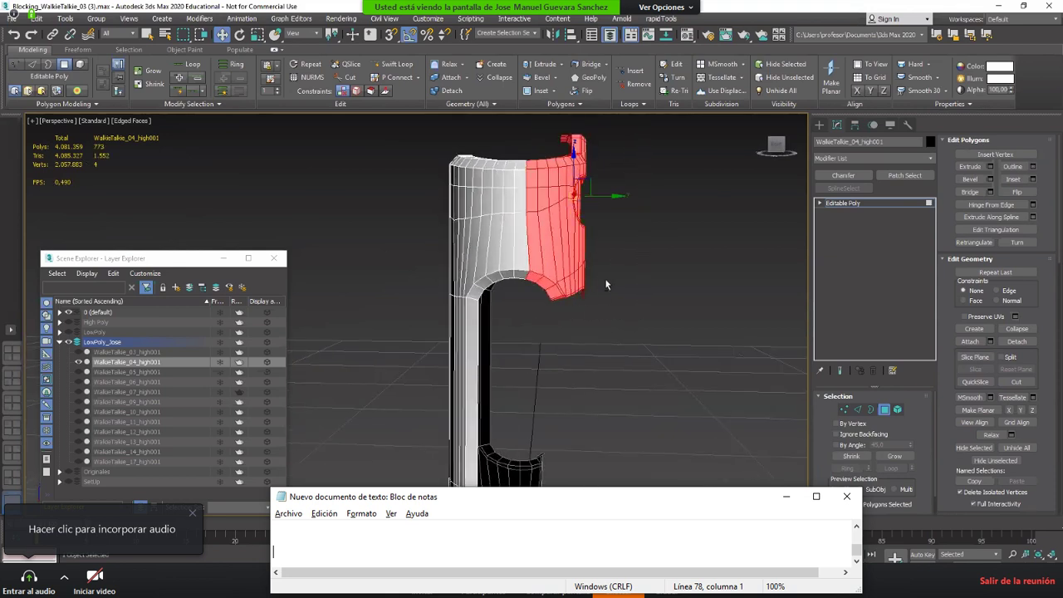
# Step: Extend the polygon selection to the casing's vertical centreline in the left view
pyautogui.keyDown('alt'); pyautogui.moveTo(615, 319); pyautogui.dragTo(610, 291, button='middle'); pyautogui.keyUp('alt')
pyautogui.scroll(-5, 609, 291)
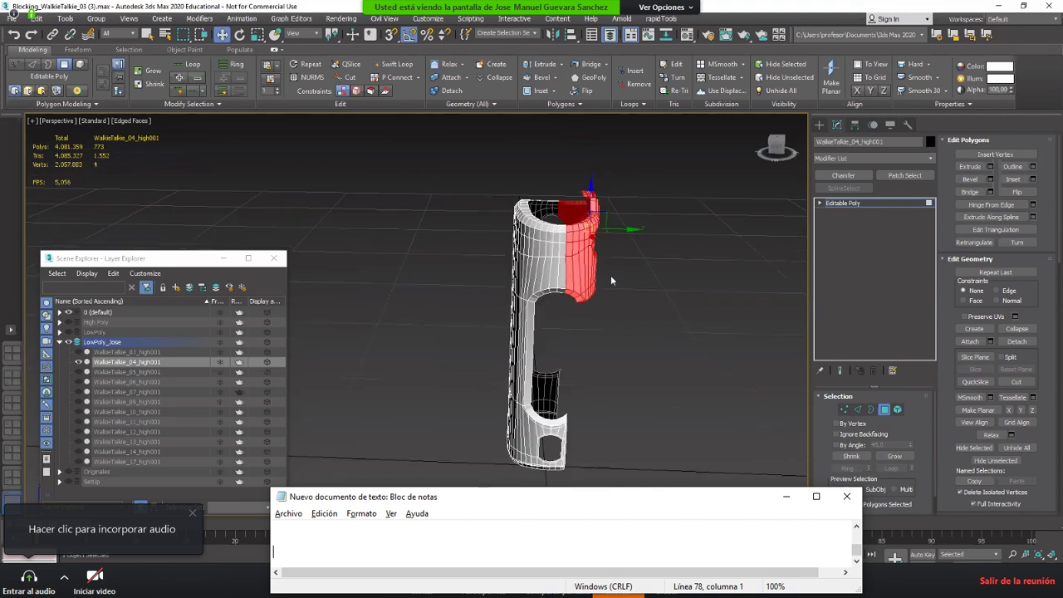
pyautogui.press('l')
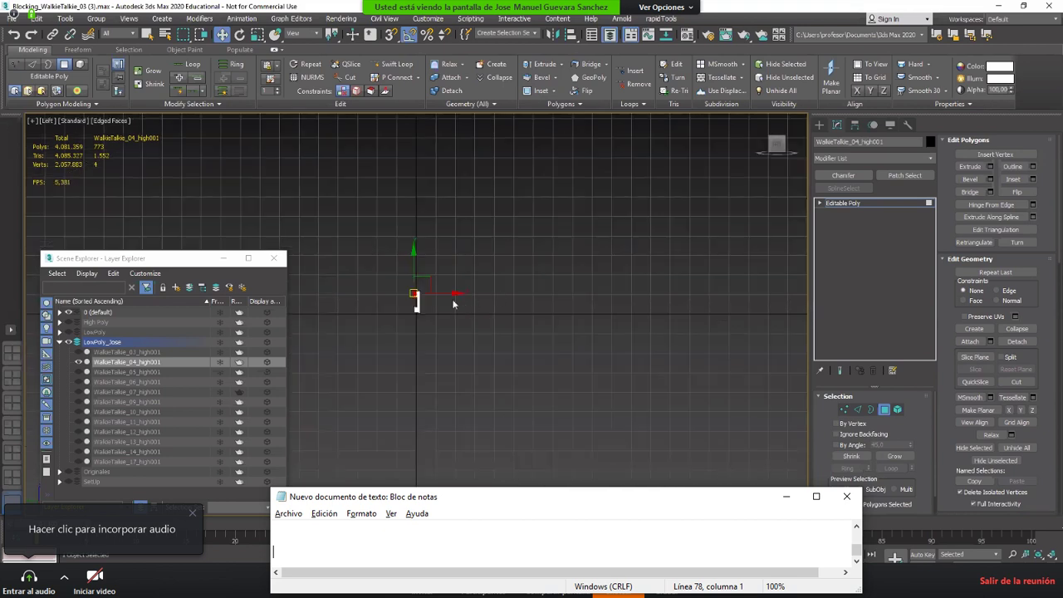
pyautogui.scroll(8, 479, 297)
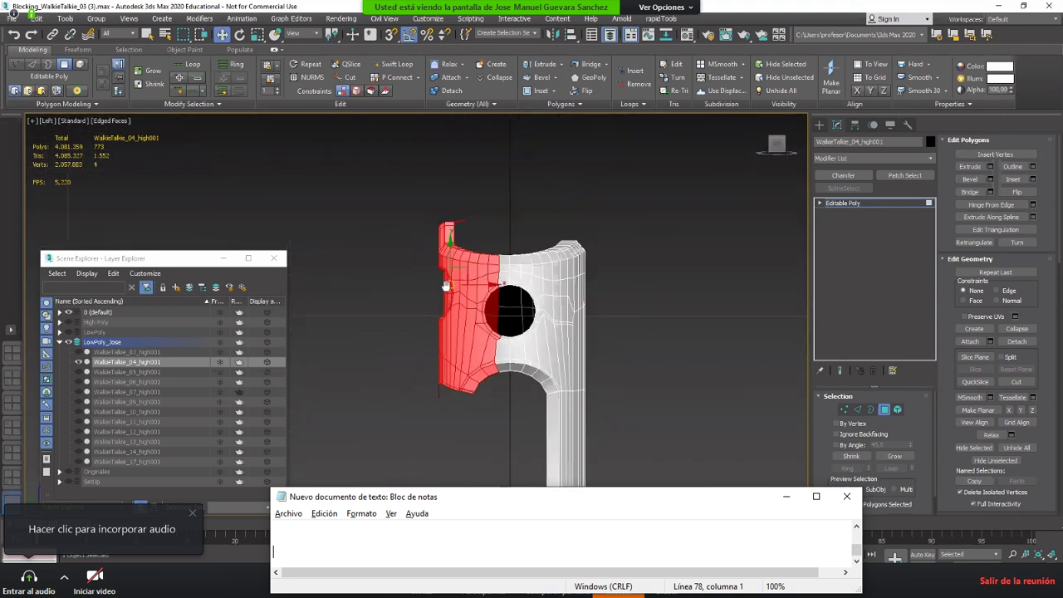
pyautogui.moveTo(499, 418); pyautogui.dragTo(499, 416)
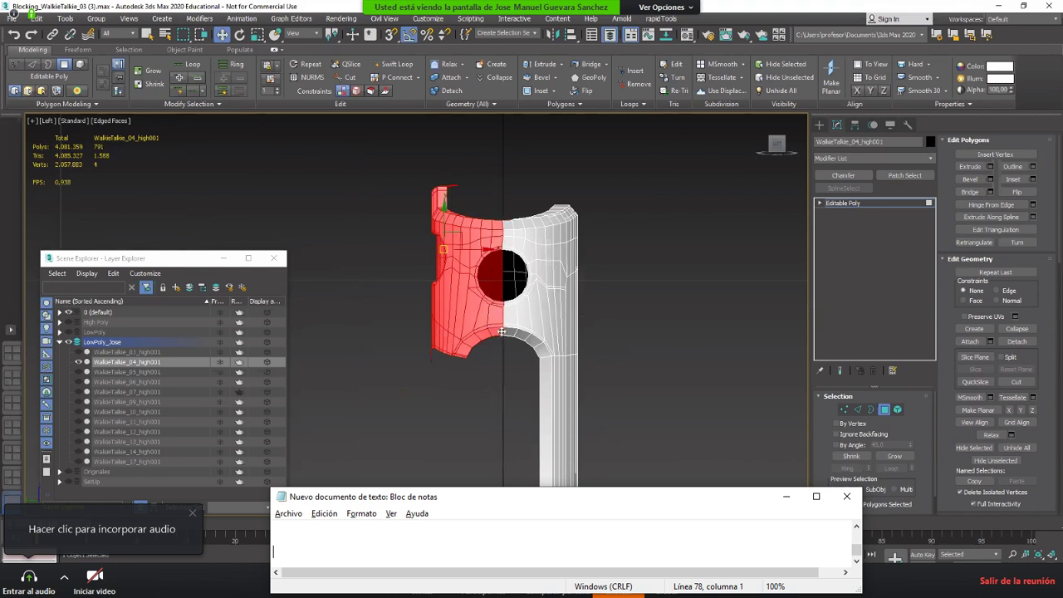
# Step: Detach the selected upper half of the casing as a separate object, keeping the default name
pyautogui.scroll(-4, 491, 294)
pyautogui.keyDown('alt'); pyautogui.moveTo(491, 294); pyautogui.dragTo(512, 325, button='middle'); pyautogui.keyUp('alt')
pyautogui.scroll(5, 545, 331)
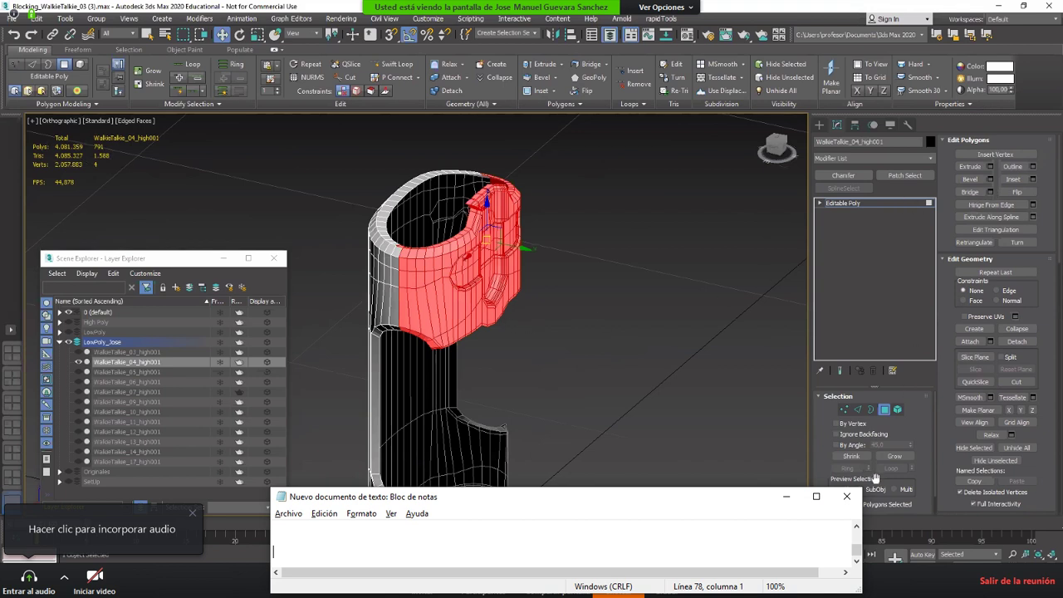
pyautogui.click(1016, 341)
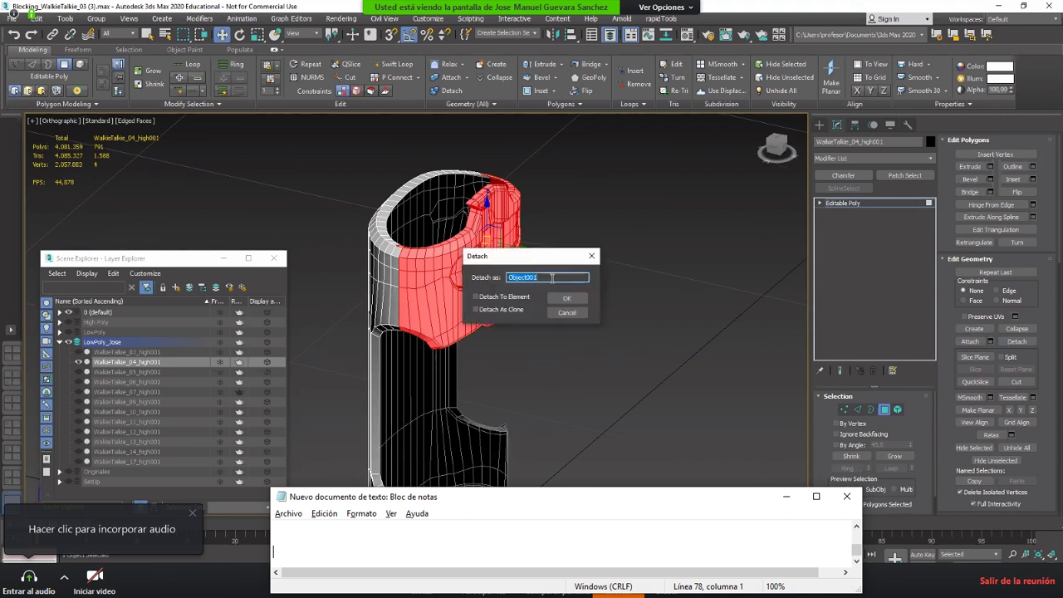
pyautogui.click(565, 299)
pyautogui.keyDown('alt'); pyautogui.moveTo(565, 300); pyautogui.dragTo(500, 304, button='middle'); pyautogui.keyUp('alt')
pyautogui.scroll(-3, 500, 301)
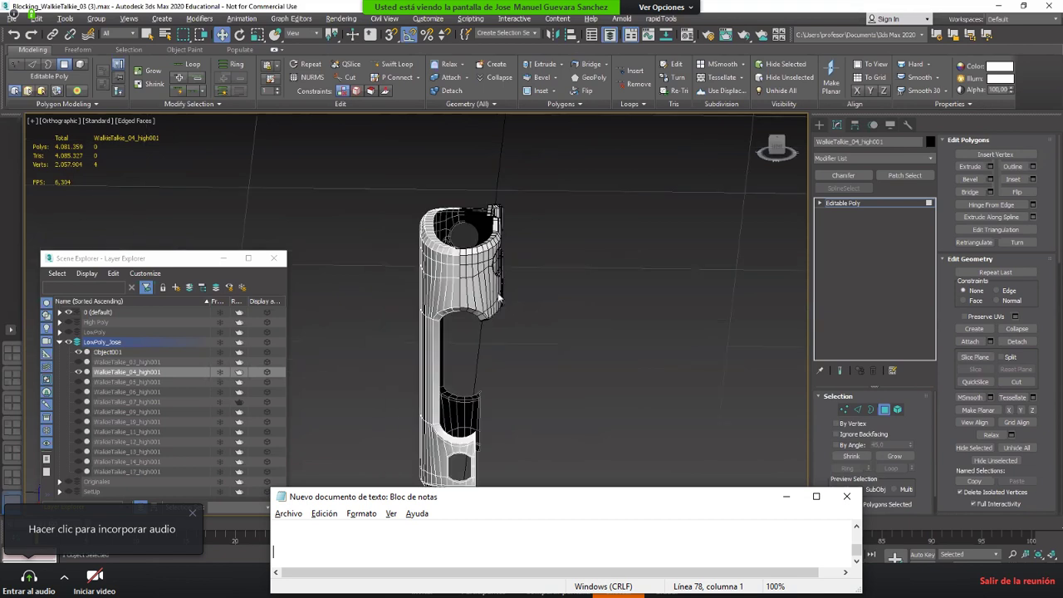
# Step: Apply a Symmetry modifier to the remaining casing body so that its clean half is mirrored
pyautogui.press('4')
pyautogui.click(501, 299)
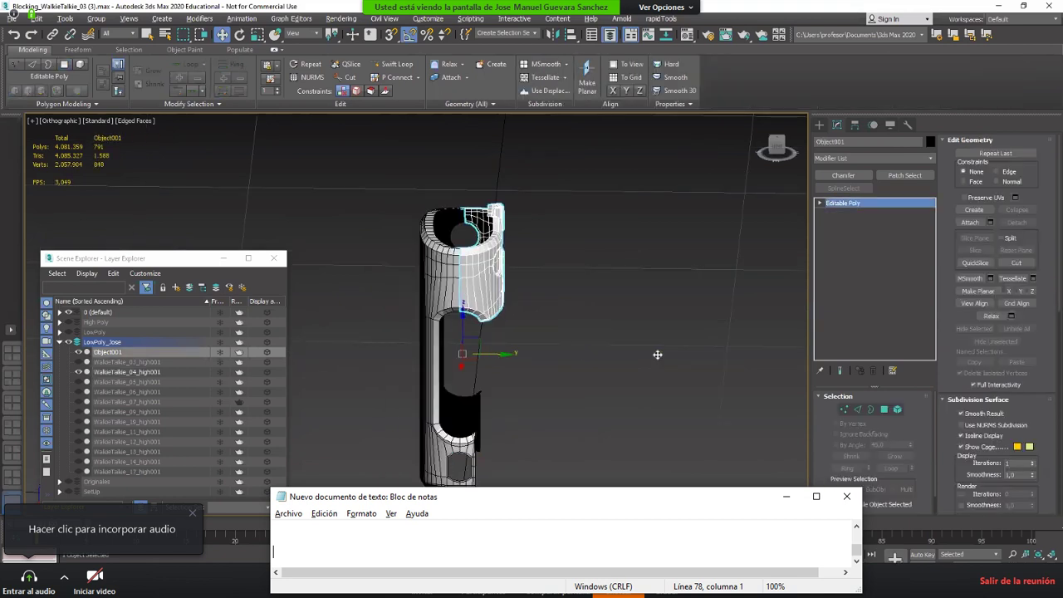
pyautogui.click(451, 278)
pyautogui.keyDown('alt'); pyautogui.moveTo(465, 270); pyautogui.dragTo(803, 174, button='middle'); pyautogui.keyUp('alt')
pyautogui.click(830, 156)
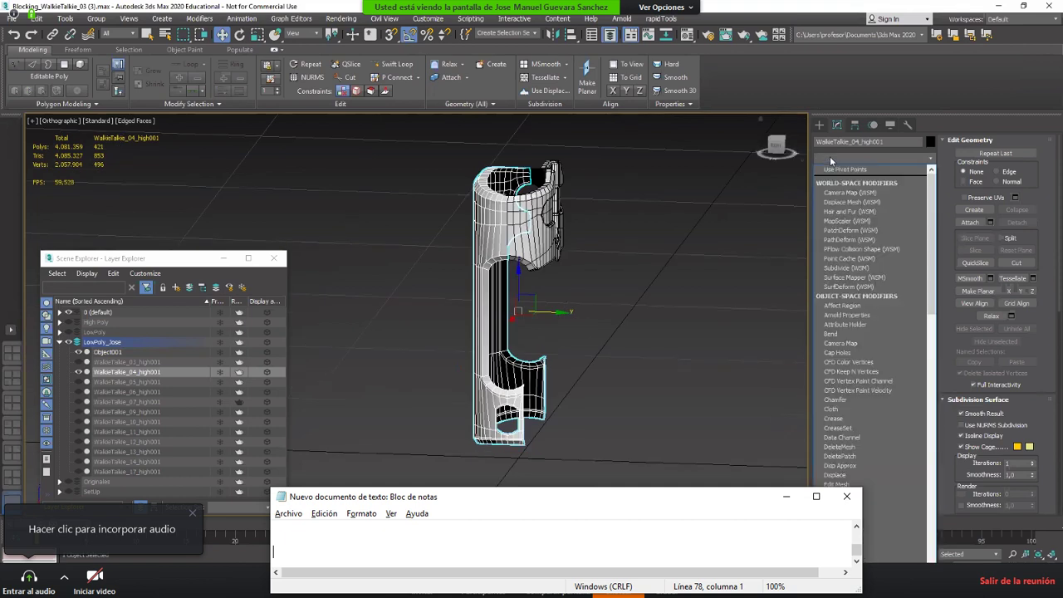
pyautogui.scroll(-5, 824, 286)
pyautogui.click(830, 362)
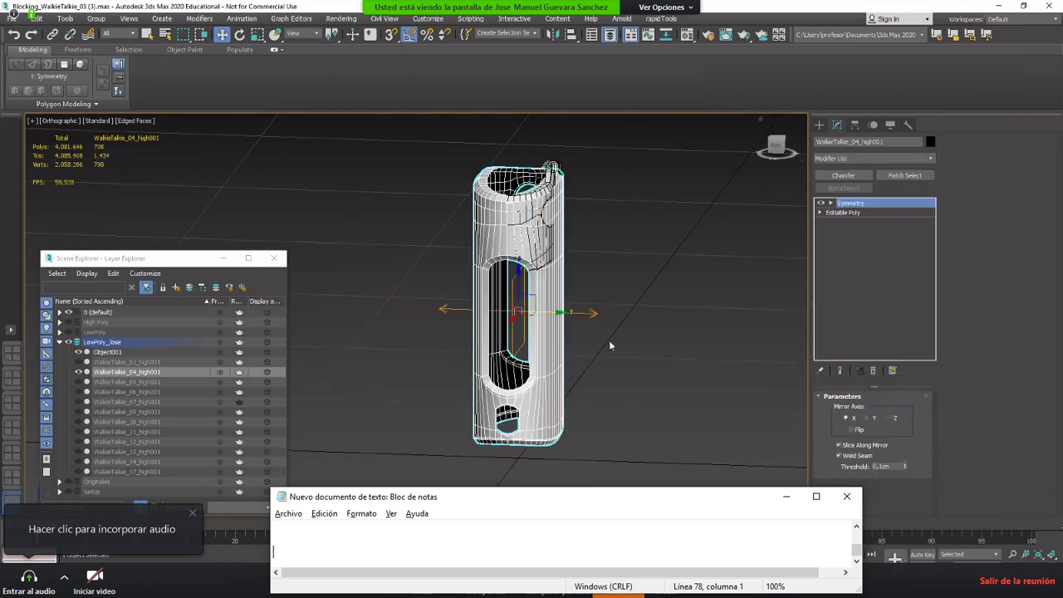
pyautogui.keyDown('alt'); pyautogui.moveTo(568, 339); pyautogui.dragTo(654, 342, button='middle'); pyautogui.keyUp('alt')
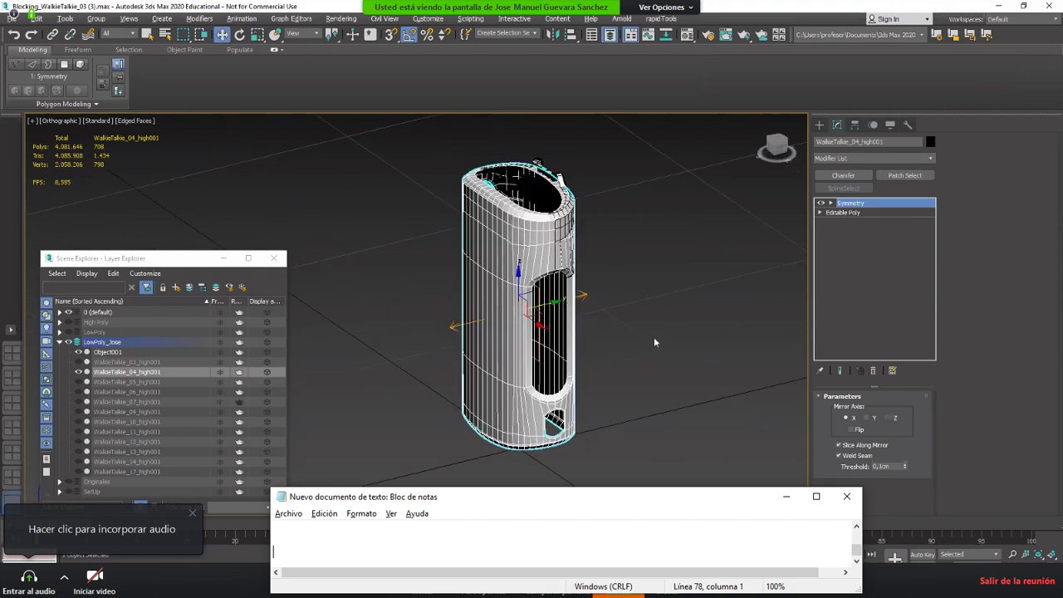
# Step: Add an Edit Poly modifier above the Symmetry modifier on the casing
pyautogui.click(848, 158)
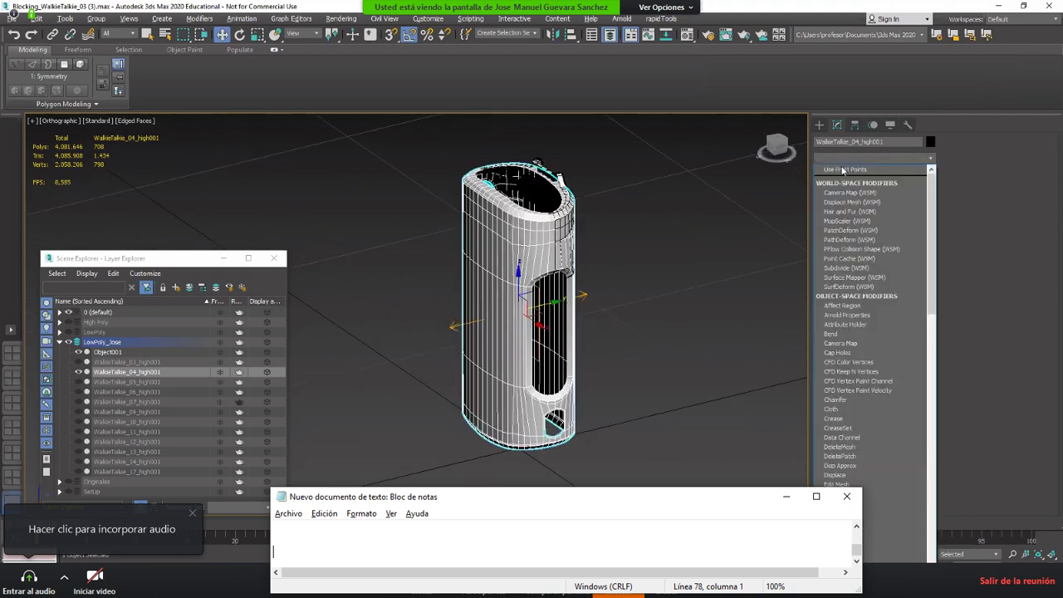
pyautogui.press('e')
pyautogui.click(835, 197)
pyautogui.moveTo(590, 271)
pyautogui.mouseDown(button='middle')
pyautogui.moveTo(590, 291)
pyautogui.moveTo(457, 281)
pyautogui.moveTo(538, 281)
pyautogui.moveTo(518, 281)
pyautogui.mouseUp(button='middle')
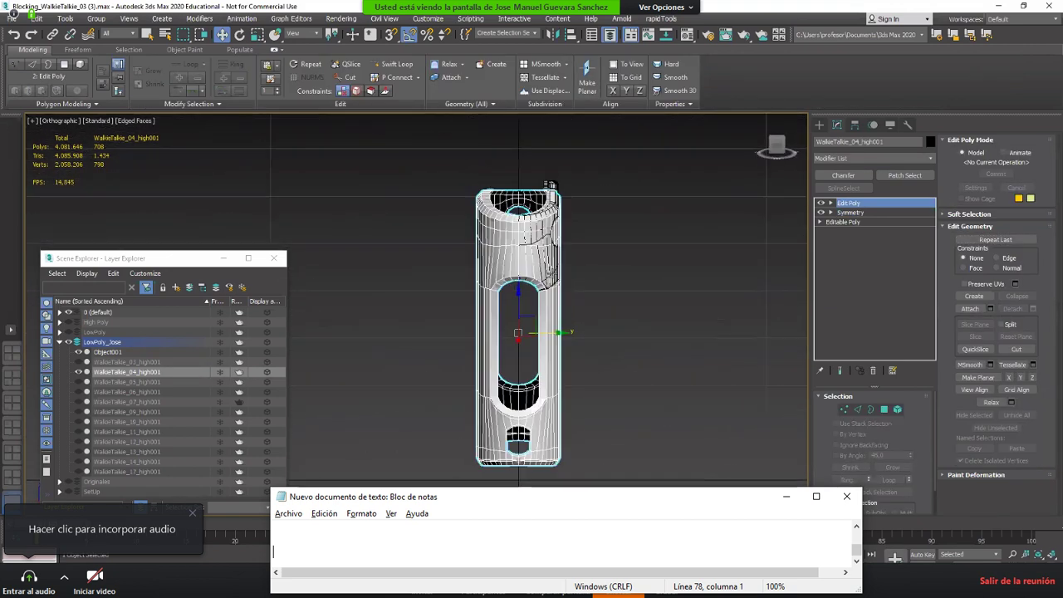
pyautogui.scroll(-2, 611, 270)
pyautogui.keyDown('alt'); pyautogui.moveTo(611, 270); pyautogui.dragTo(551, 328, button='middle'); pyautogui.keyUp('alt')
pyautogui.scroll(4, 552, 328)
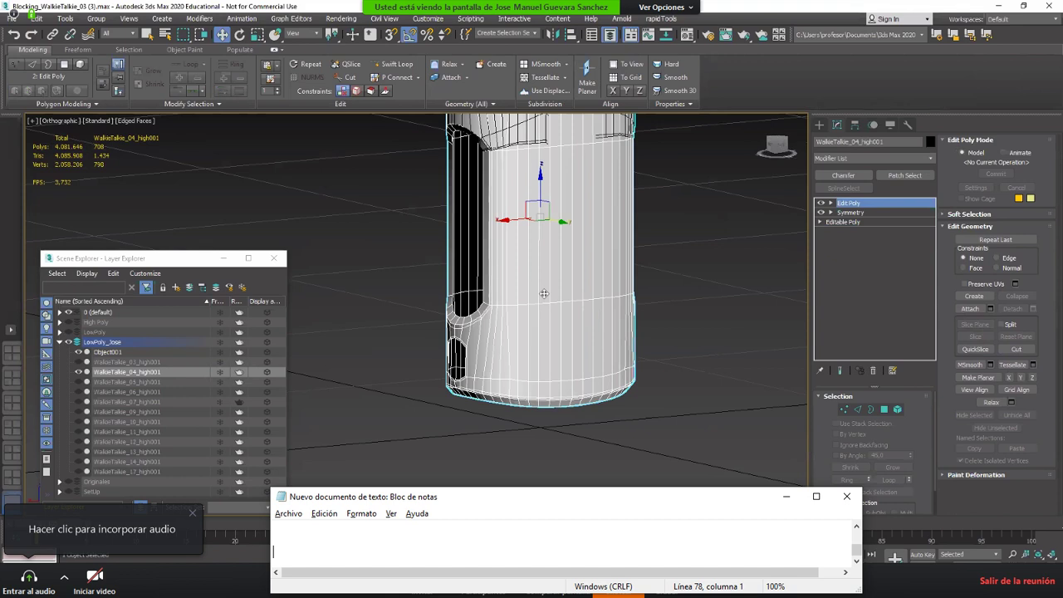
# Step: Select the upper polygons on the old detailed side of the casing body in the left view and delete them
pyautogui.keyDown('alt'); pyautogui.moveTo(536, 273); pyautogui.dragTo(559, 339, button='middle'); pyautogui.keyUp('alt')
pyautogui.keyDown('alt'); pyautogui.moveTo(559, 339); pyautogui.dragTo(348, 387, button='middle'); pyautogui.keyUp('alt')
pyautogui.scroll(2, 436, 386)
pyautogui.scroll(2, 417, 358)
pyautogui.scroll(-3, 456, 388)
pyautogui.moveTo(500, 357); pyautogui.dragTo(507, 490, button='middle')
pyautogui.keyDown('alt'); pyautogui.moveTo(569, 291); pyautogui.dragTo(626, 270, button='middle'); pyautogui.keyUp('alt')
pyautogui.press('l')
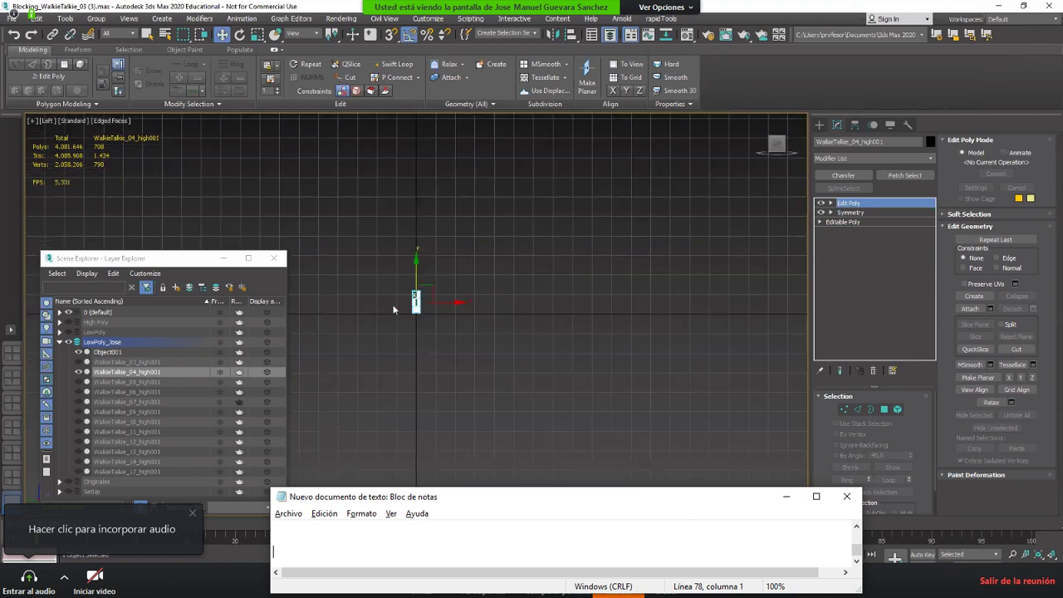
pyautogui.scroll(10, 394, 309)
pyautogui.press('4')
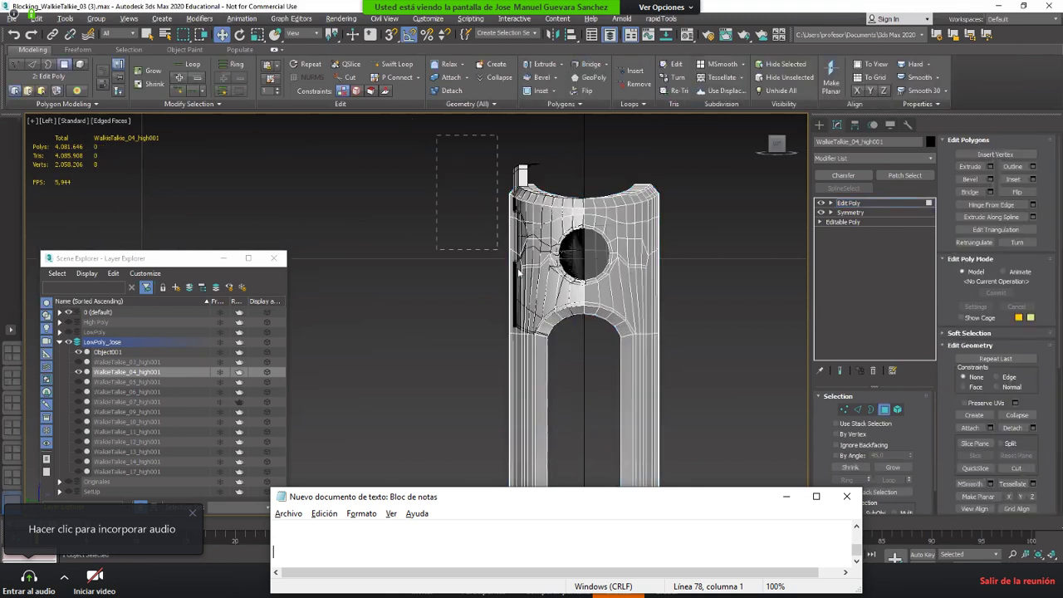
pyautogui.moveTo(575, 335); pyautogui.dragTo(576, 335)
pyautogui.moveTo(576, 335); pyautogui.dragTo(580, 270, button='middle')
pyautogui.press('Delete')
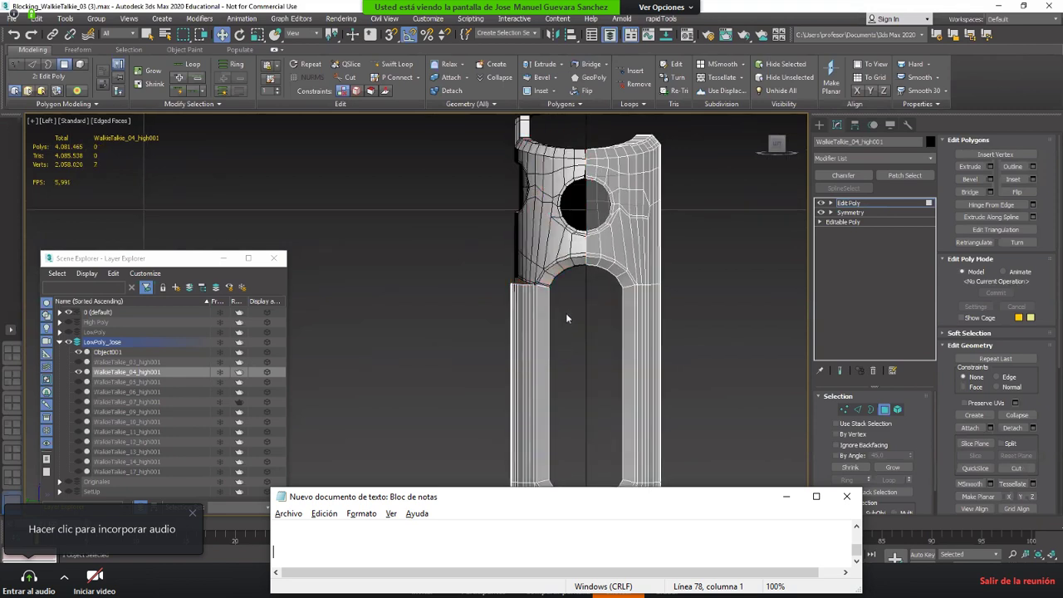
# Step: Attach the detached detailed upper half to the casing body within the Edit Poly modifier
pyautogui.scroll(1, 566, 289)
pyautogui.keyDown('alt'); pyautogui.moveTo(570, 293); pyautogui.dragTo(466, 333, button='middle'); pyautogui.keyUp('alt')
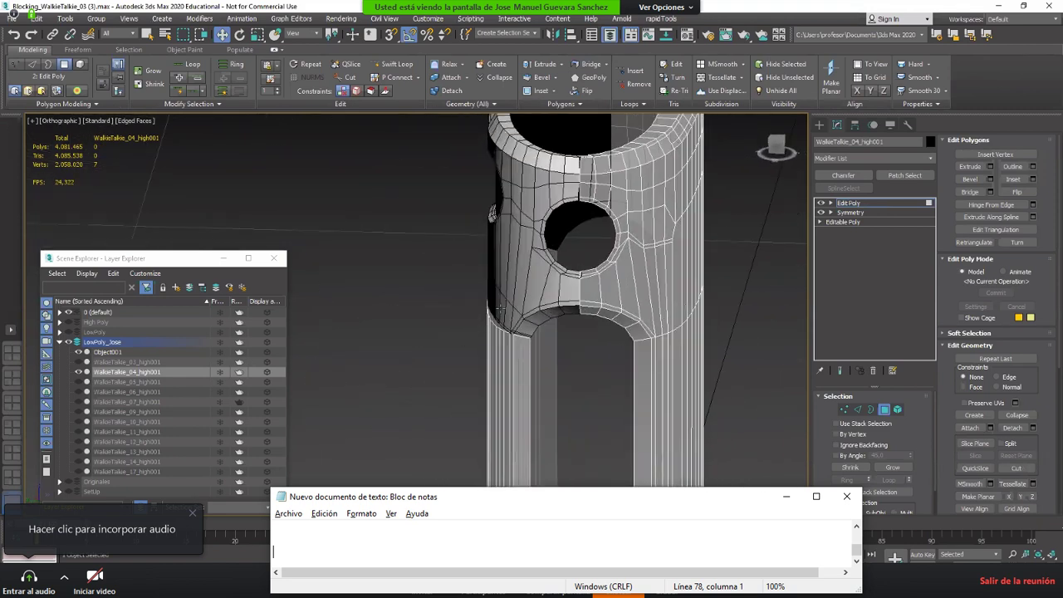
pyautogui.moveTo(507, 303); pyautogui.dragTo(595, 284, button='middle')
pyautogui.scroll(2, 597, 278)
pyautogui.press('4')
pyautogui.scroll(-2, 616, 256)
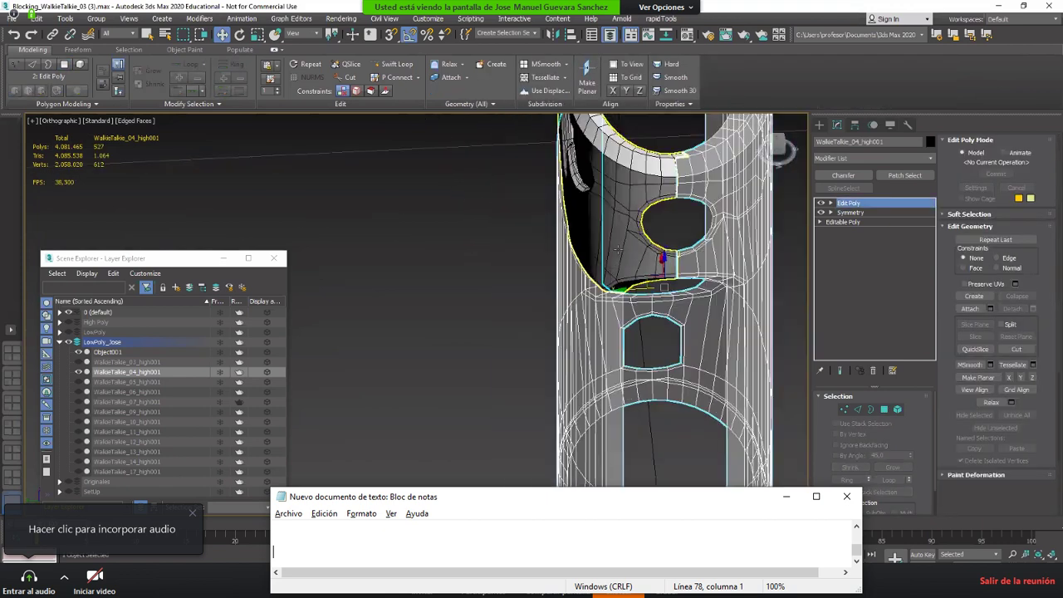
pyautogui.press('4')
pyautogui.press('4')
pyautogui.press('4')
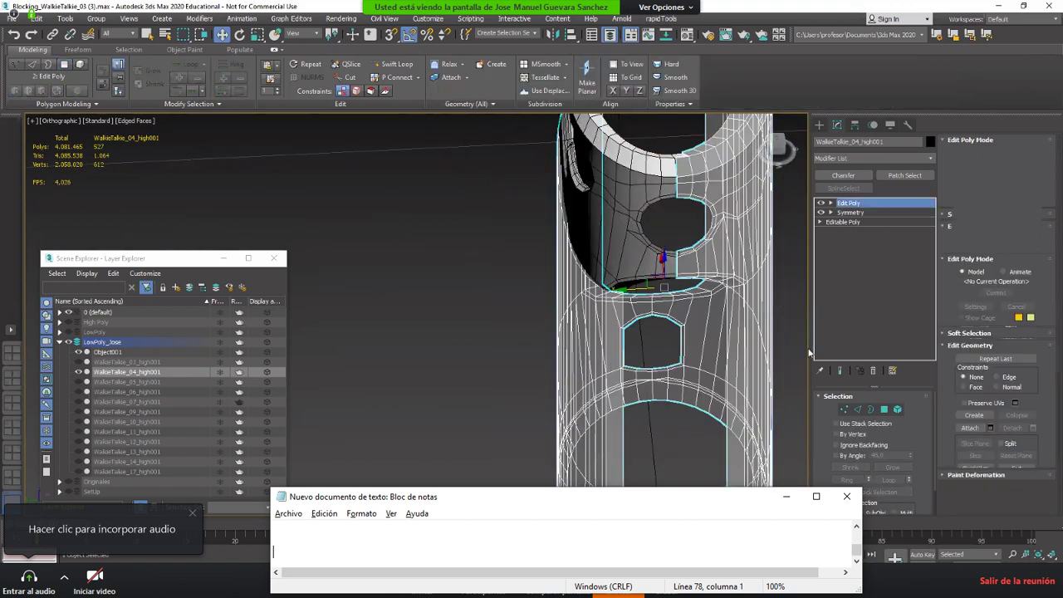
pyautogui.click(970, 427)
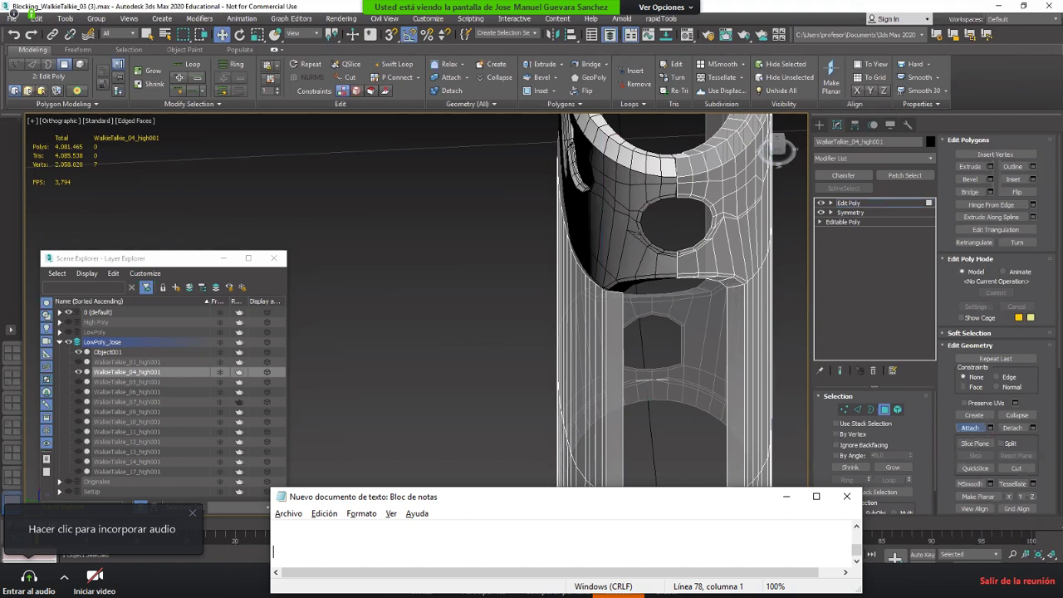
pyautogui.click(603, 261)
# Step: Target-weld the casing body's open edge vertices to the lower rim of the detailed upper part, starting near the side corner
pyautogui.press('1')
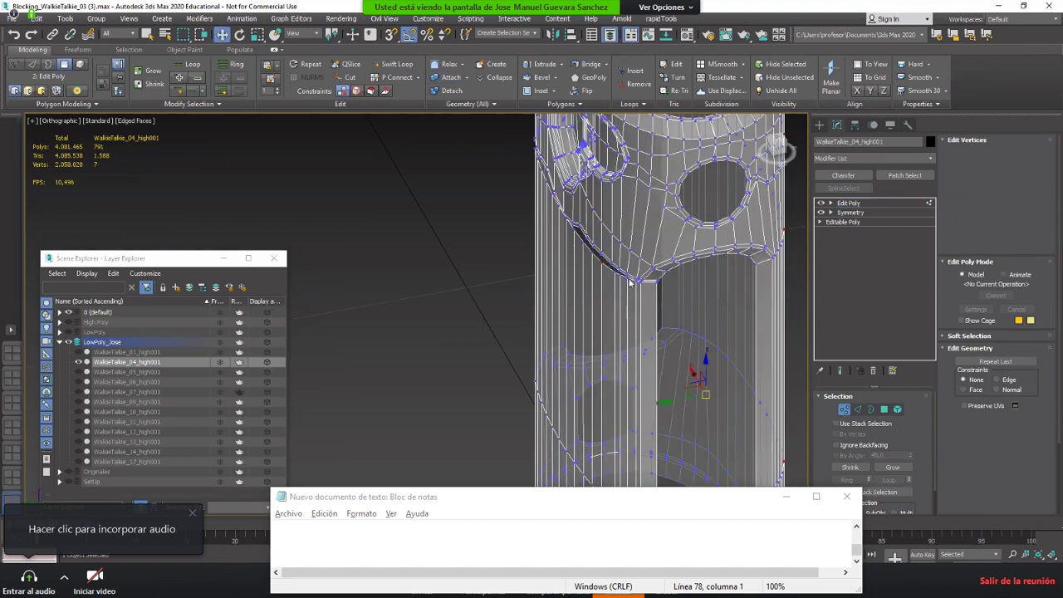
pyautogui.scroll(8, 619, 259)
pyautogui.scroll(-4, 583, 311)
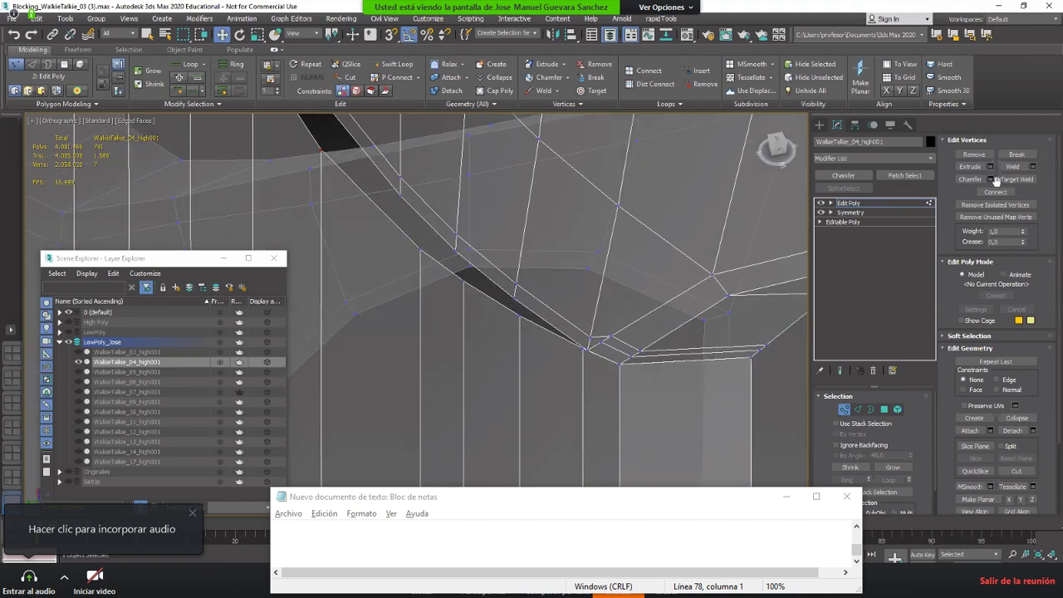
pyautogui.click(1014, 178)
pyautogui.click(586, 349)
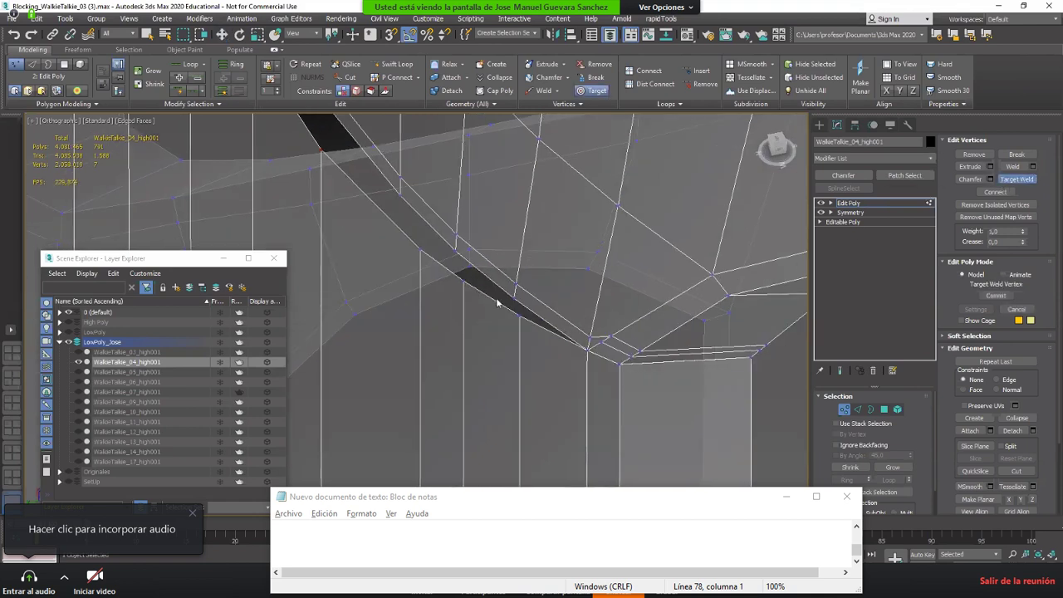
pyautogui.scroll(-2, 503, 296)
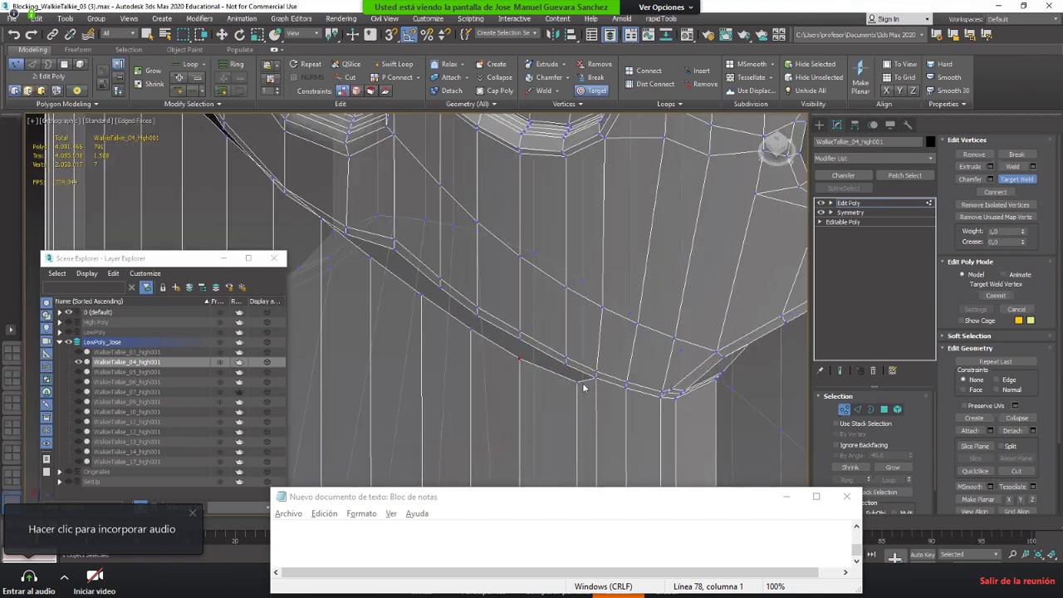
pyautogui.click(564, 366)
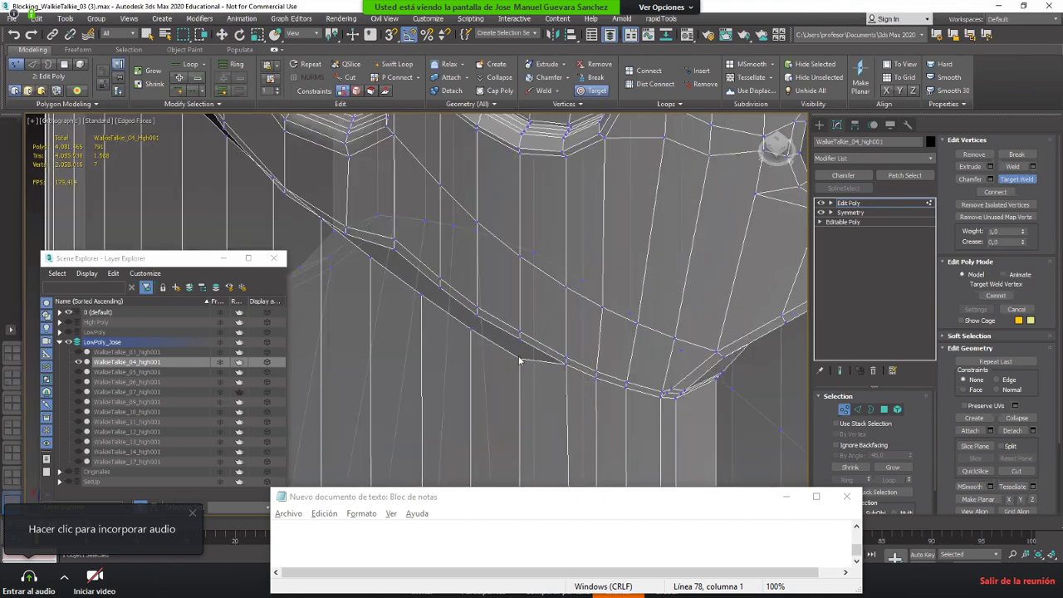
pyautogui.click(474, 327)
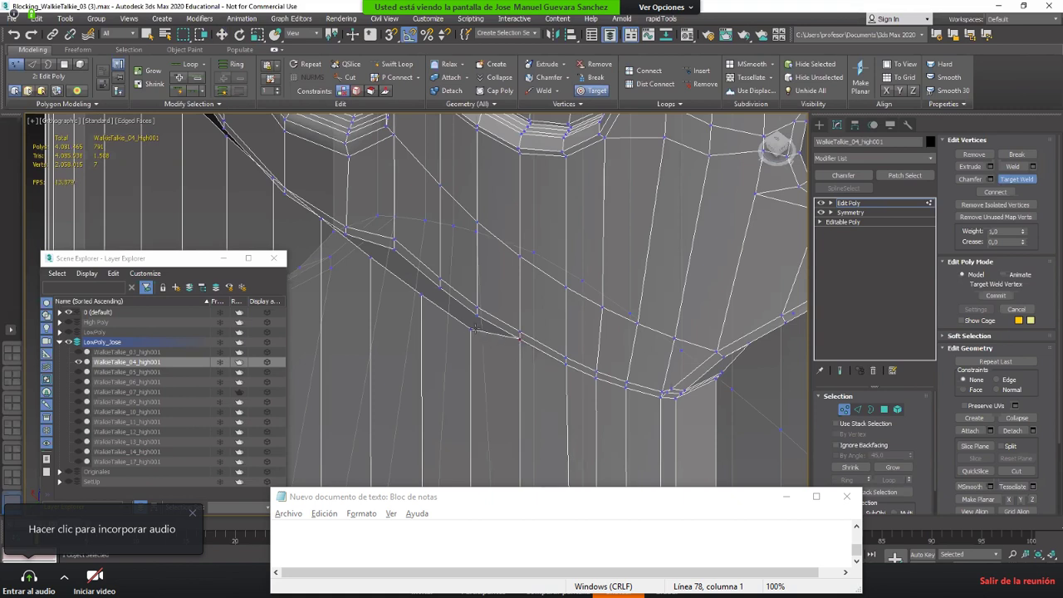
pyautogui.click(475, 316)
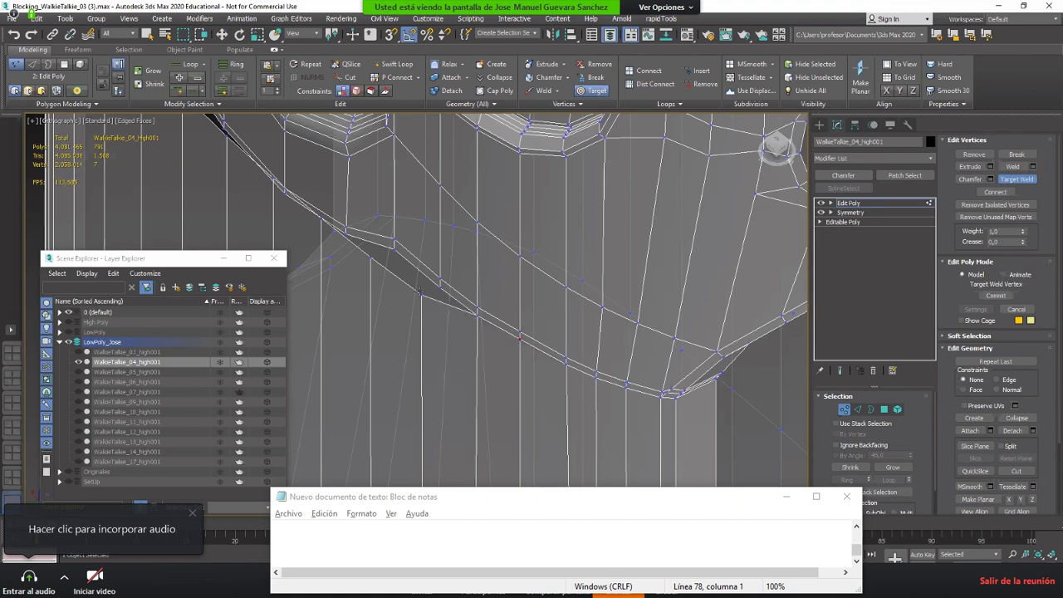
# Step: Continue target-welding the rim vertices up to the area below the central recess
pyautogui.scroll(-3, 427, 291)
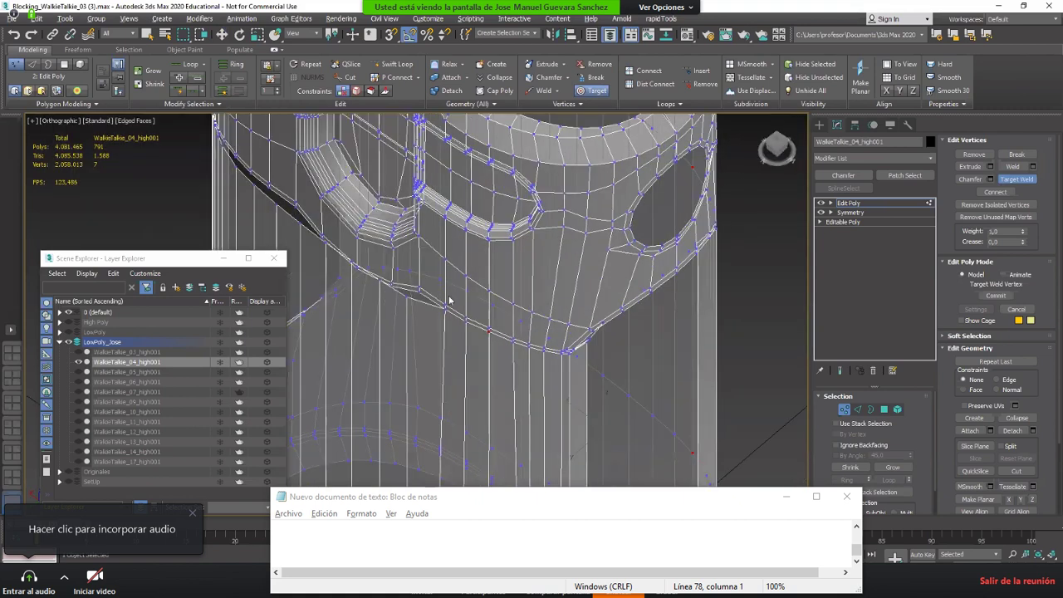
pyautogui.scroll(3, 415, 303)
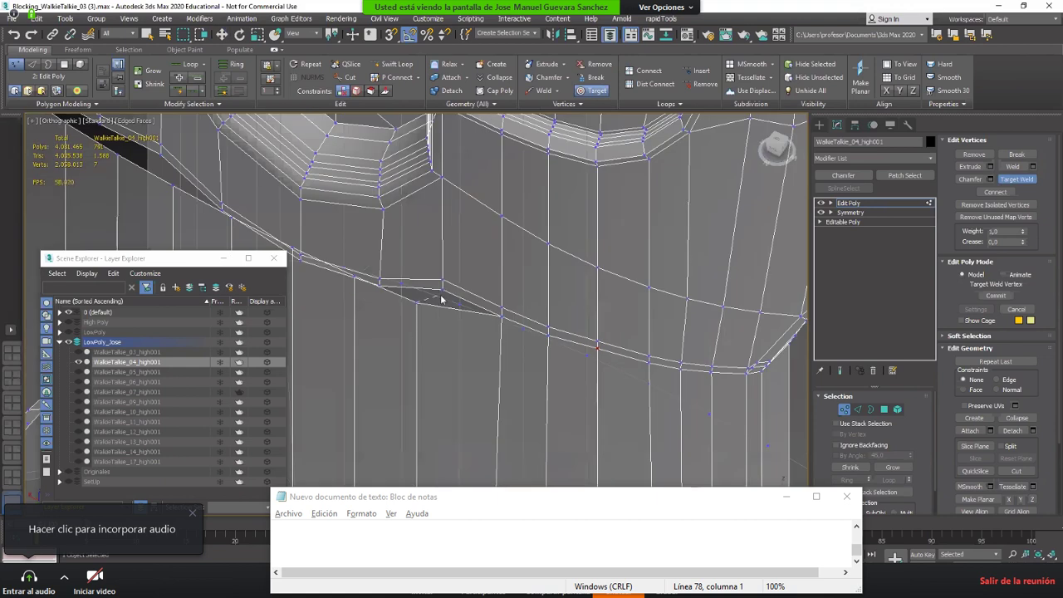
pyautogui.click(442, 290)
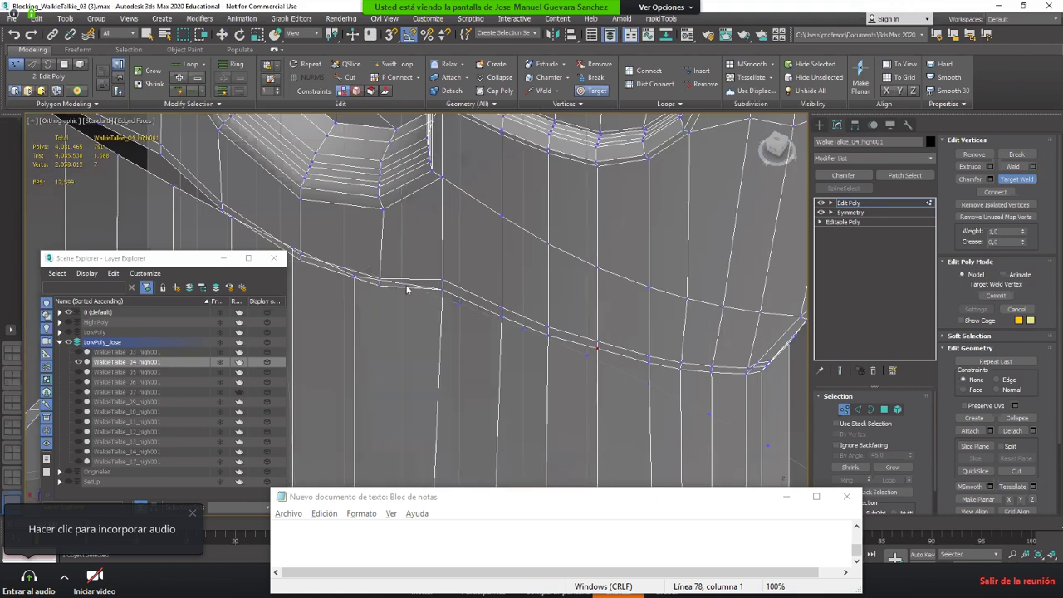
pyautogui.scroll(-1, 406, 289)
pyautogui.click(388, 278)
pyautogui.click(406, 281)
pyautogui.keyDown('alt'); pyautogui.moveTo(408, 281); pyautogui.dragTo(513, 303, button='middle'); pyautogui.keyUp('alt')
pyautogui.scroll(2, 513, 303)
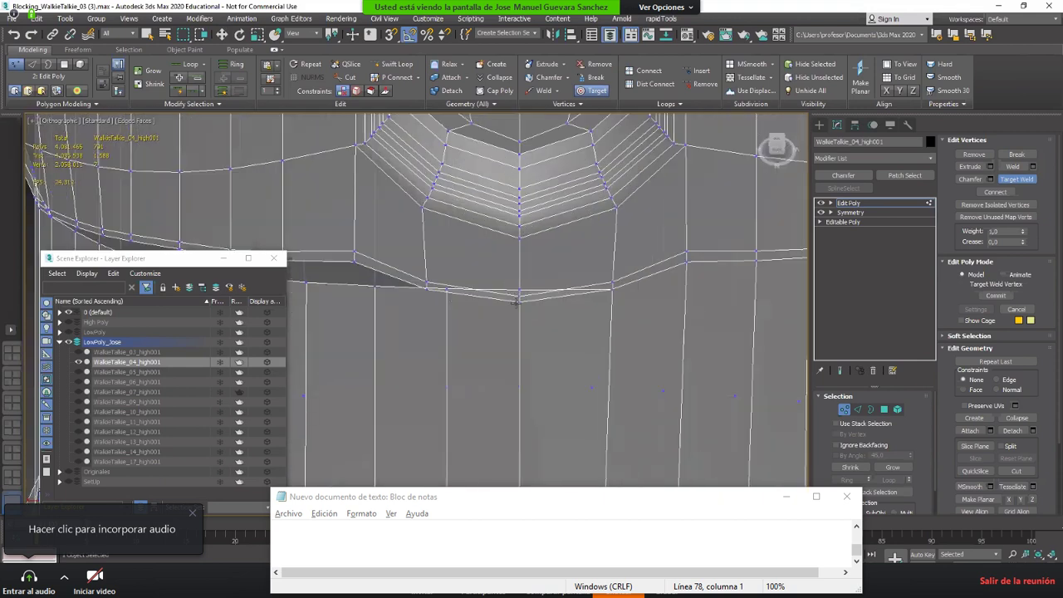
# Step: Select the body's centre vertex below the recess and target-weld it to the lower rim of the upper part
pyautogui.press('w')
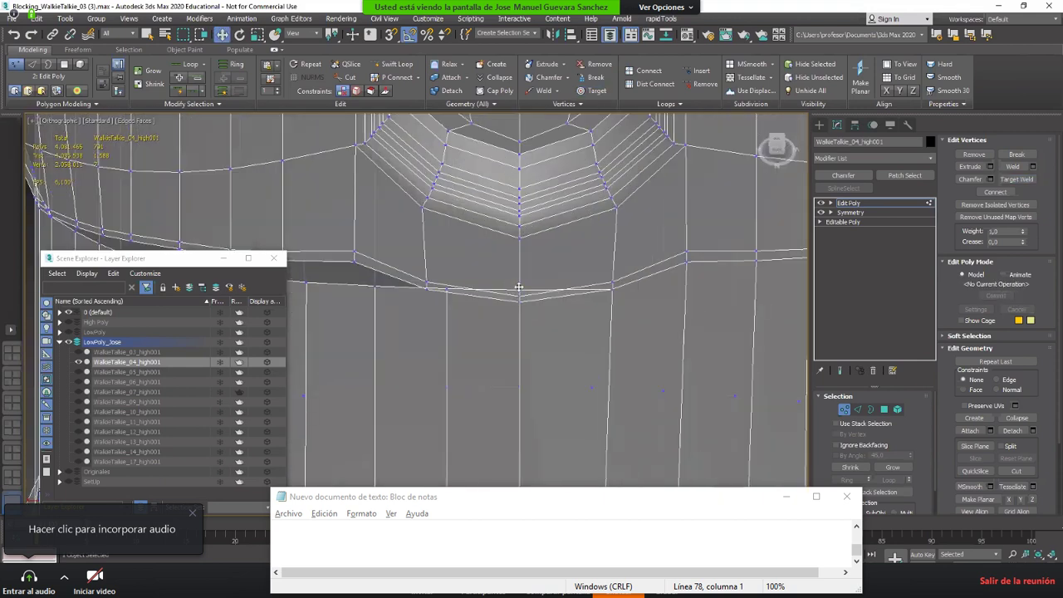
pyautogui.click(518, 288)
pyautogui.scroll(-10, 518, 278)
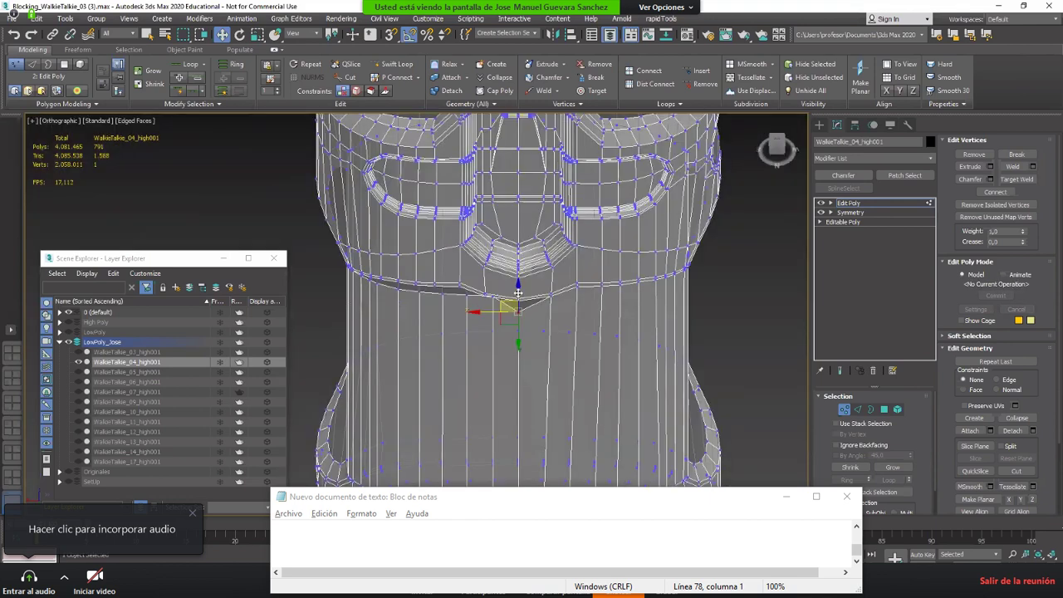
pyautogui.keyDown('alt'); pyautogui.moveTo(651, 250); pyautogui.dragTo(528, 287, button='middle'); pyautogui.keyUp('alt')
pyautogui.scroll(3, 528, 288)
pyautogui.scroll(6, 528, 287)
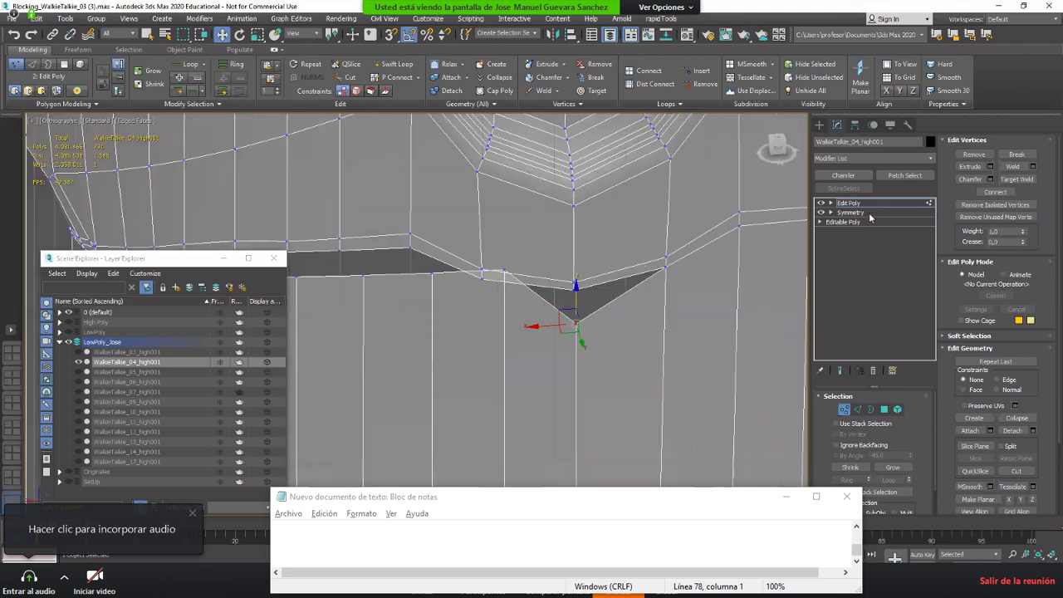
pyautogui.click(1006, 179)
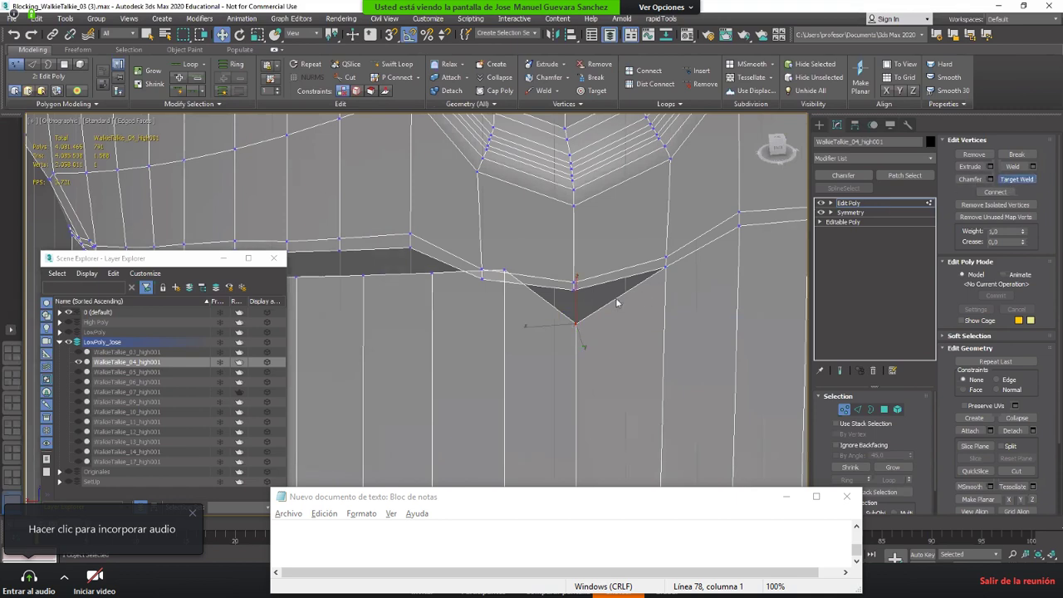
pyautogui.click(572, 286)
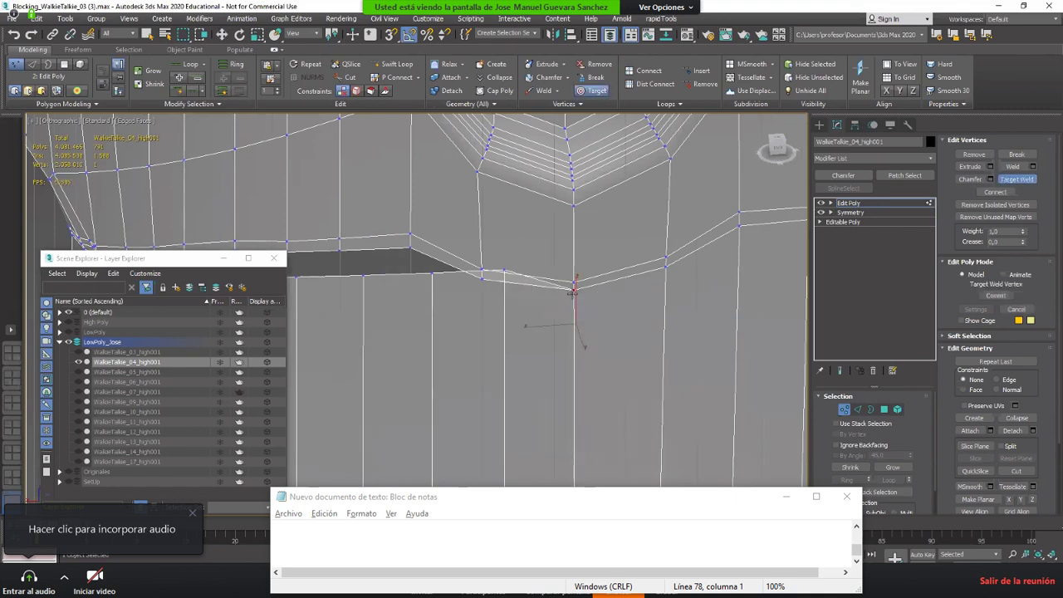
pyautogui.scroll(-8, 573, 286)
pyautogui.press('w')
# Step: Add a second Symmetry modifier above Edit Poly on the casing, with mirror axis Z and Flip off
pyautogui.press('4')
pyautogui.moveTo(575, 288)
pyautogui.keyDown('alt'); pyautogui.mouseDown(button='middle')
pyautogui.moveTo(586, 288)
pyautogui.moveTo(532, 277)
pyautogui.moveTo(617, 292)
pyautogui.moveTo(599, 273)
pyautogui.moveTo(557, 275)
pyautogui.mouseUp(button='middle'); pyautogui.keyUp('alt')
pyautogui.keyDown('alt'); pyautogui.moveTo(481, 340); pyautogui.dragTo(485, 431, button='middle'); pyautogui.keyUp('alt')
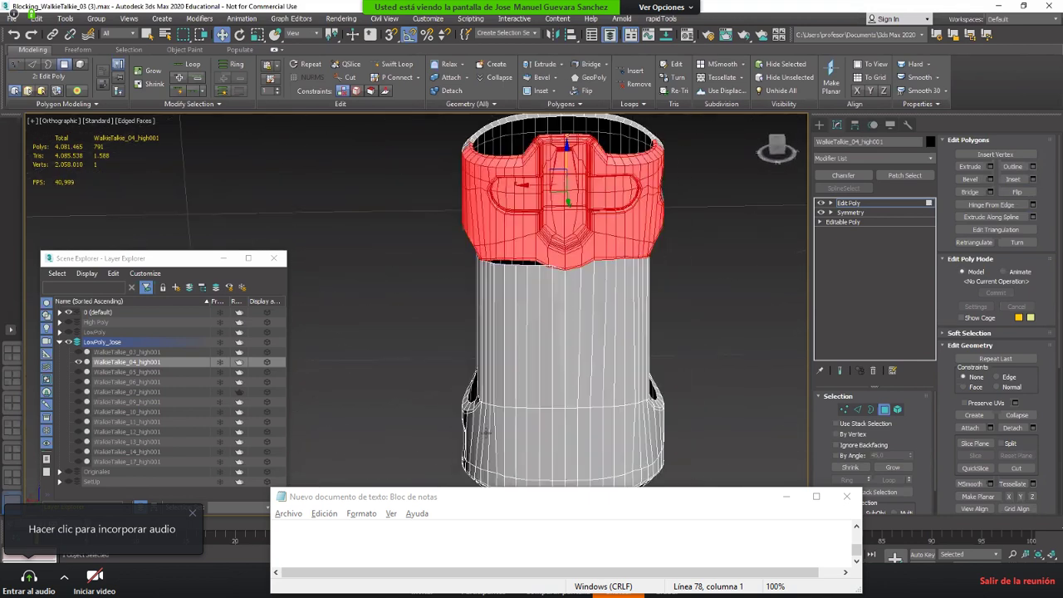
pyautogui.keyDown('alt'); pyautogui.moveTo(556, 396); pyautogui.dragTo(514, 361, button='middle'); pyautogui.keyUp('alt')
pyautogui.press('4')
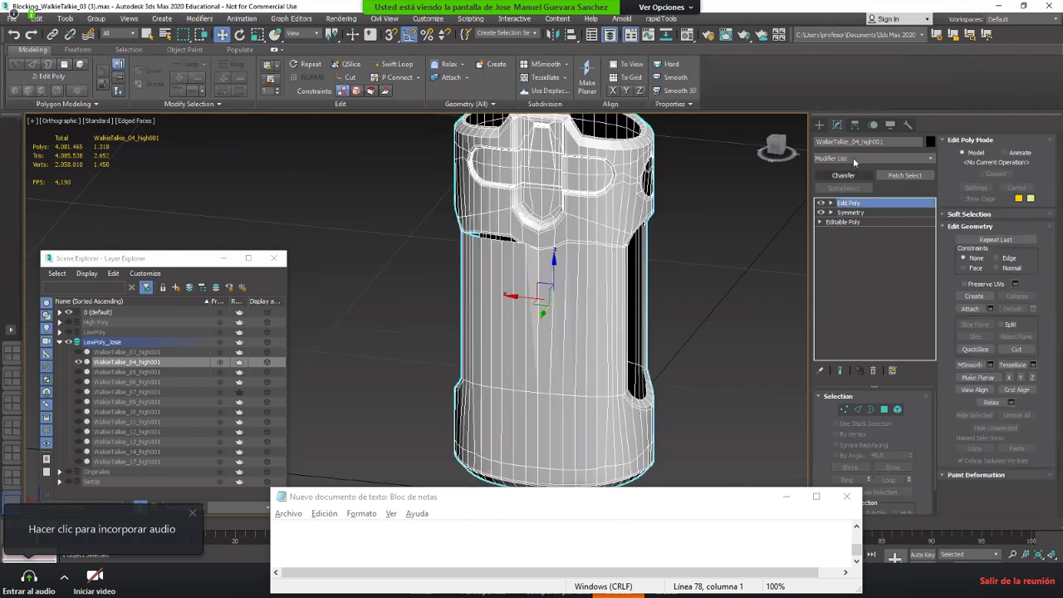
pyautogui.click(855, 156)
pyautogui.click(855, 156)
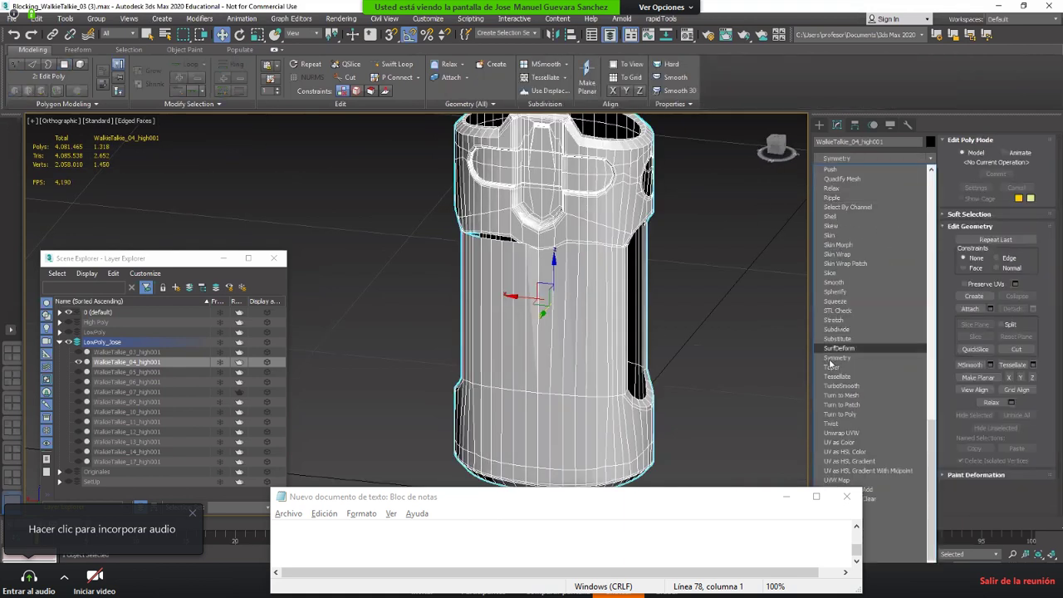
pyautogui.click(830, 363)
pyautogui.keyDown('alt'); pyautogui.moveTo(797, 365); pyautogui.dragTo(720, 397, button='middle'); pyautogui.keyUp('alt')
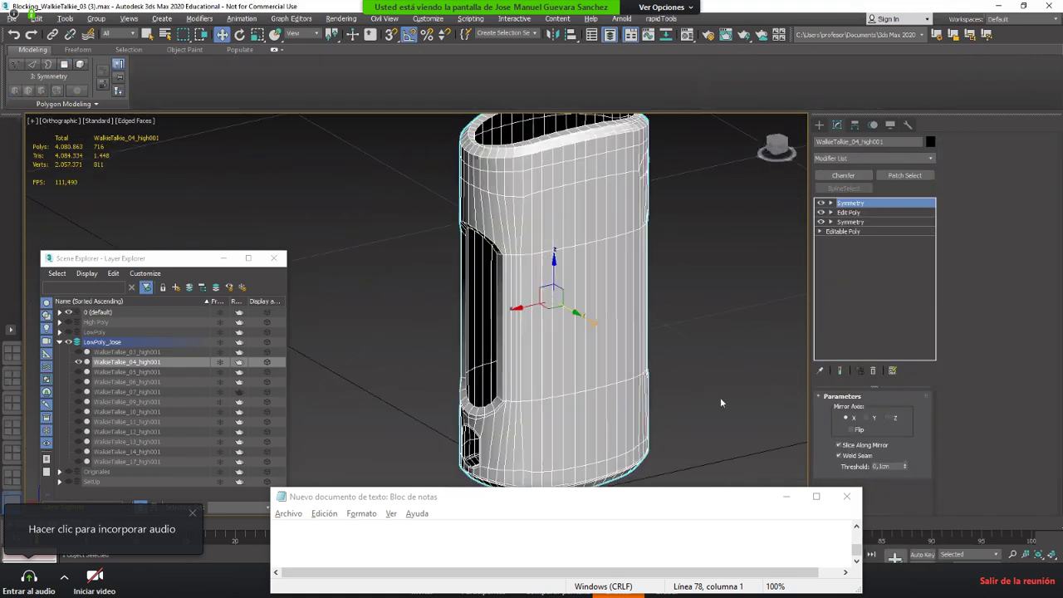
pyautogui.click(868, 419)
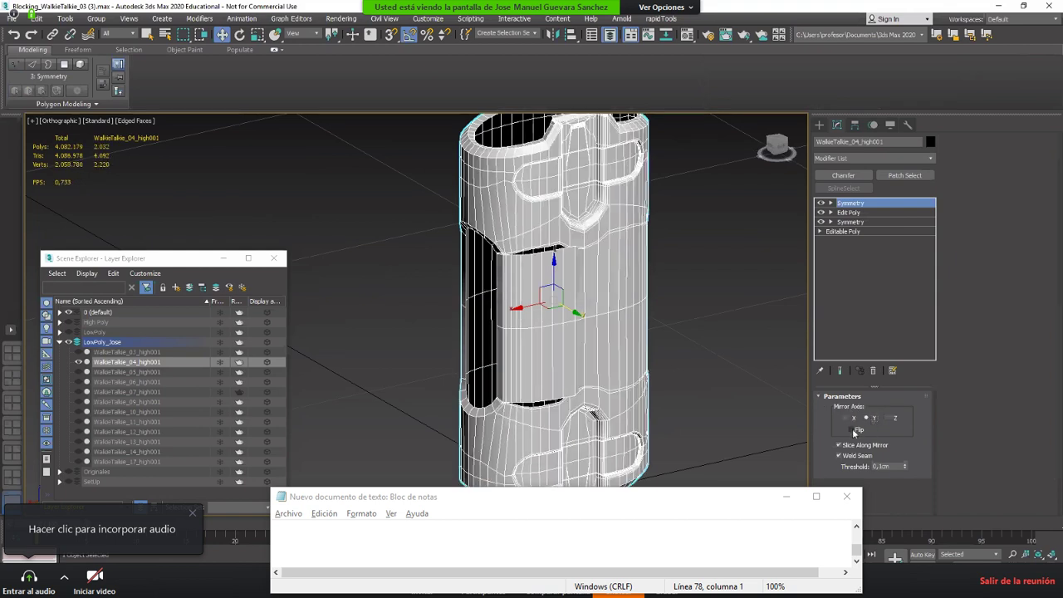
pyautogui.click(888, 418)
pyautogui.keyDown('alt'); pyautogui.moveTo(655, 344); pyautogui.dragTo(564, 370, button='middle'); pyautogui.keyUp('alt')
pyautogui.scroll(3, 527, 222)
pyautogui.click(854, 429)
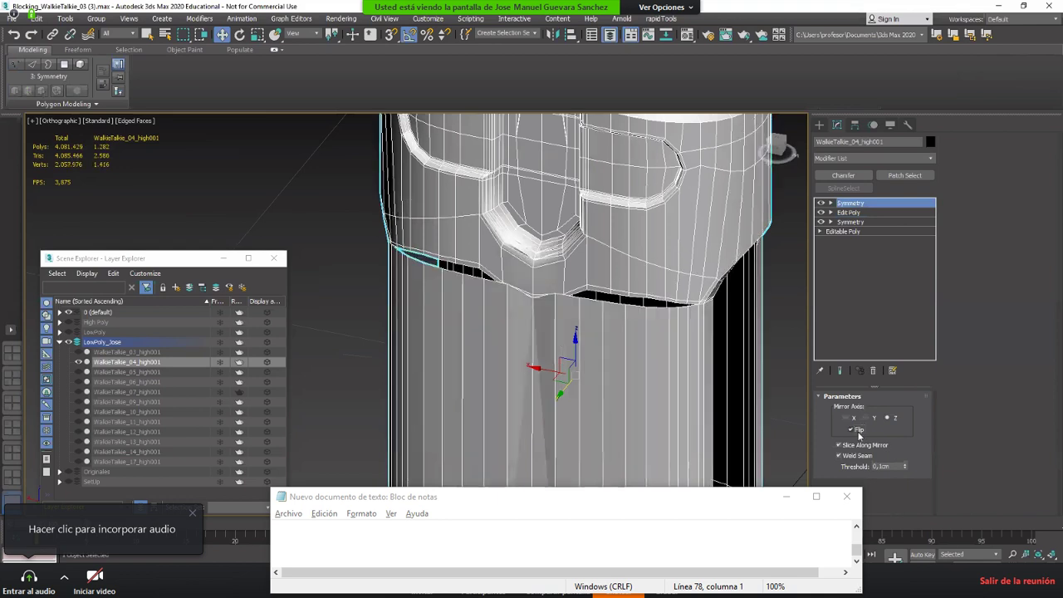
pyautogui.click(854, 429)
# Step: Try converting the casing to an Editable Poly
pyautogui.scroll(-3, 596, 271)
pyautogui.rightClick(596, 271)
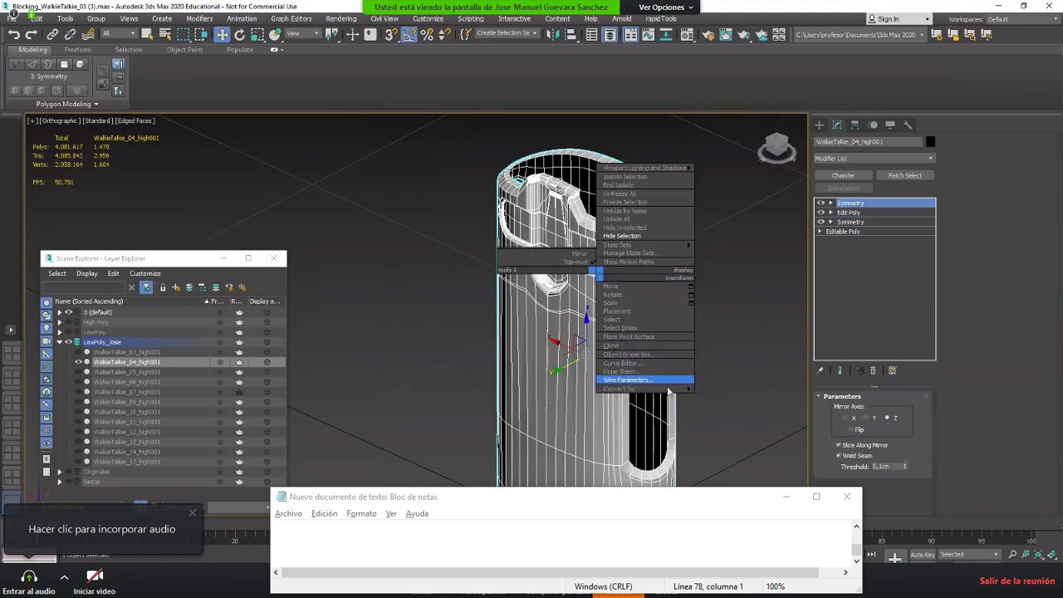
pyautogui.moveTo(656, 388)
pyautogui.click(722, 397)
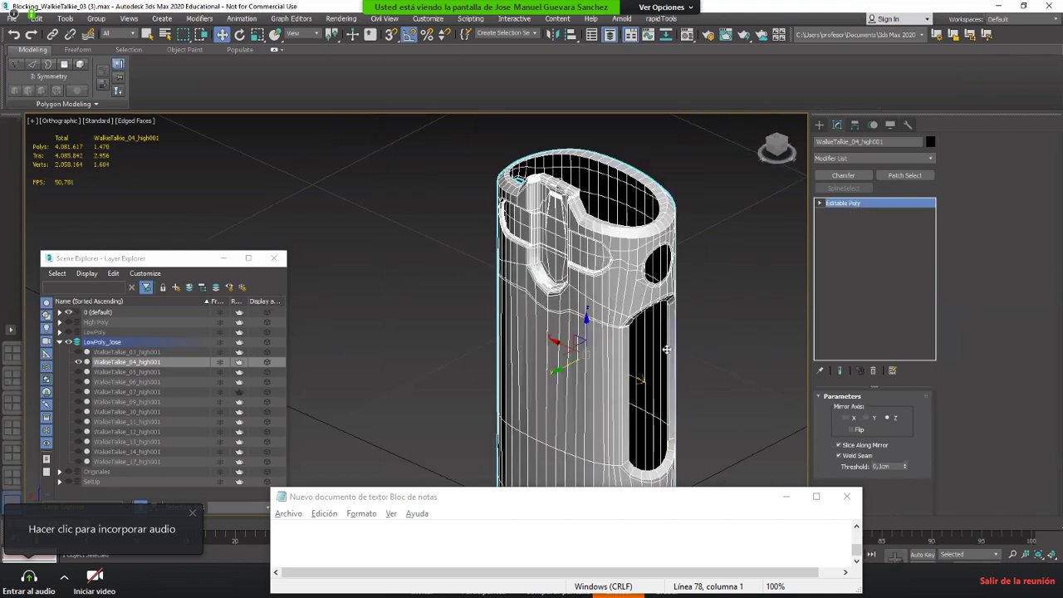
pyautogui.moveTo(629, 219); pyautogui.dragTo(663, 99, button='middle')
pyautogui.keyDown('alt'); pyautogui.moveTo(657, 289); pyautogui.dragTo(790, 287, button='middle'); pyautogui.keyUp('alt')
pyautogui.hotkey('ctrl', 'z')
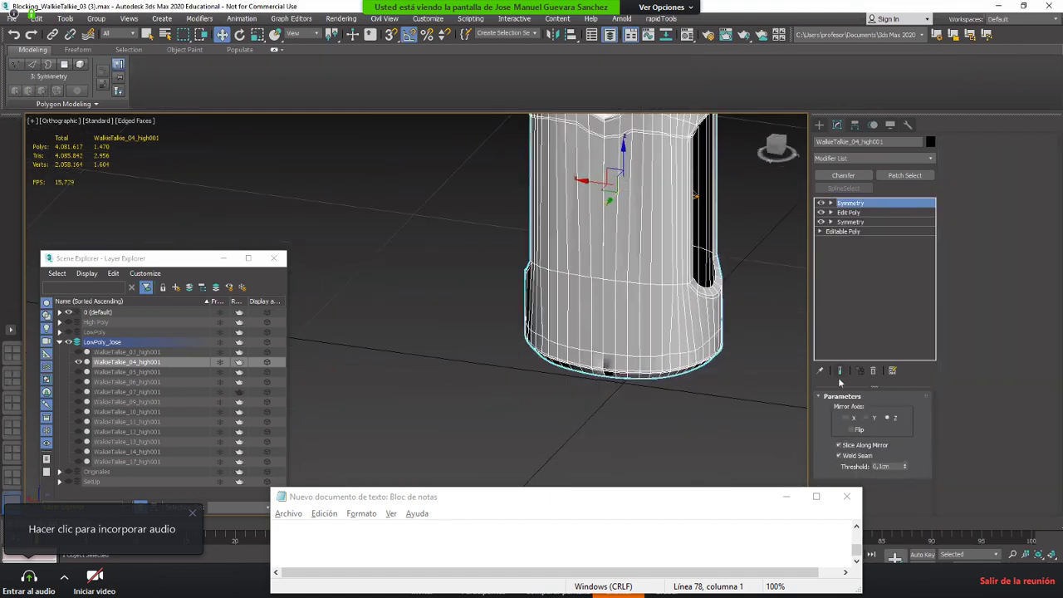
# Step: Set the top Symmetry modifier's weld threshold to 0,001 cm
pyautogui.rightClick(903, 467)
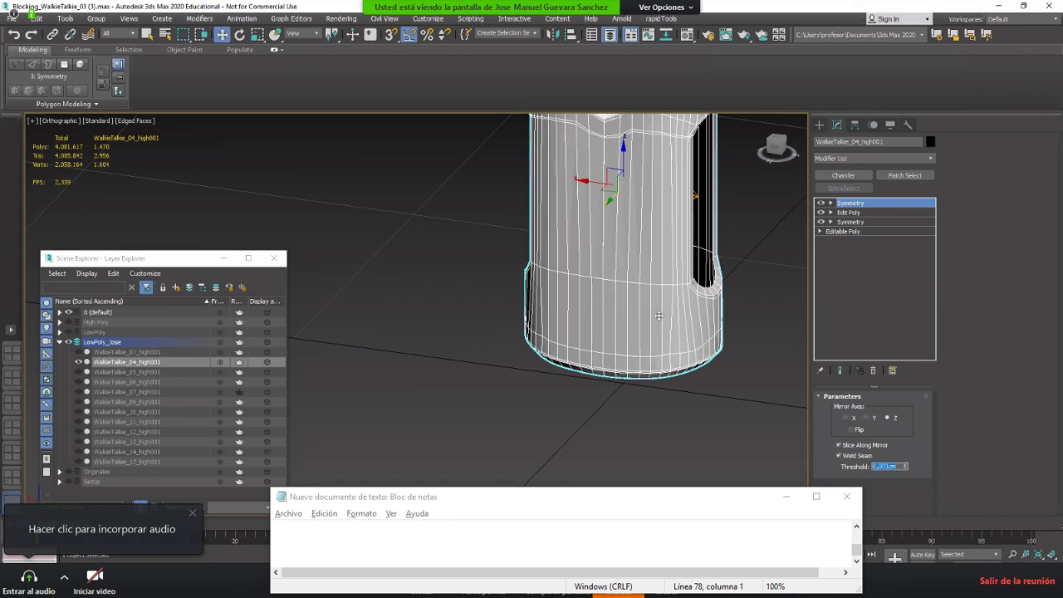
pyautogui.click(839, 468)
pyautogui.moveTo(908, 472); pyautogui.dragTo(886, 475)
pyautogui.doubleClick(886, 469)
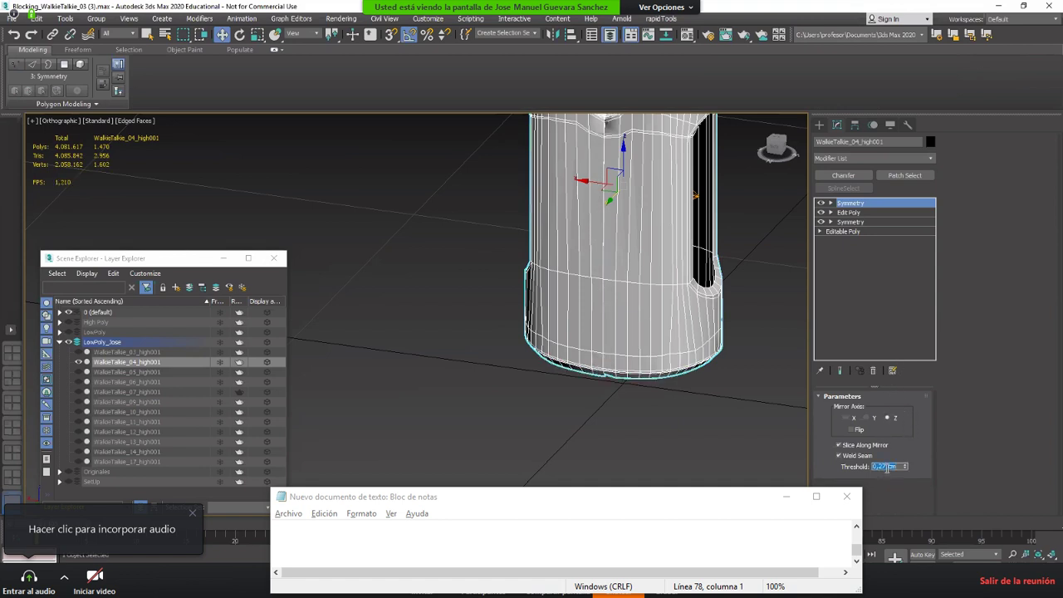
pyautogui.write('0,001')
pyautogui.press('Return')
pyautogui.scroll(5, 530, 330)
pyautogui.keyDown('alt'); pyautogui.moveTo(530, 329); pyautogui.dragTo(572, 274, button='middle'); pyautogui.keyUp('alt')
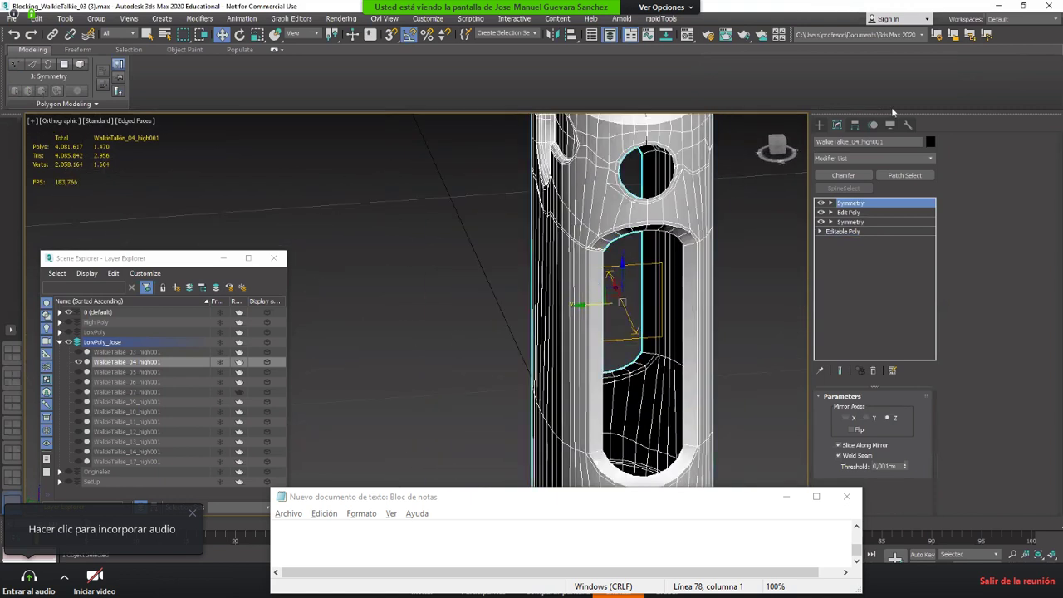
# Step: Try converting the casing to an Editable Poly to inspect its lower rim, and undo the conversion
pyautogui.click(849, 160)
pyautogui.click(850, 160)
pyautogui.rightClick(644, 209)
pyautogui.moveTo(668, 324)
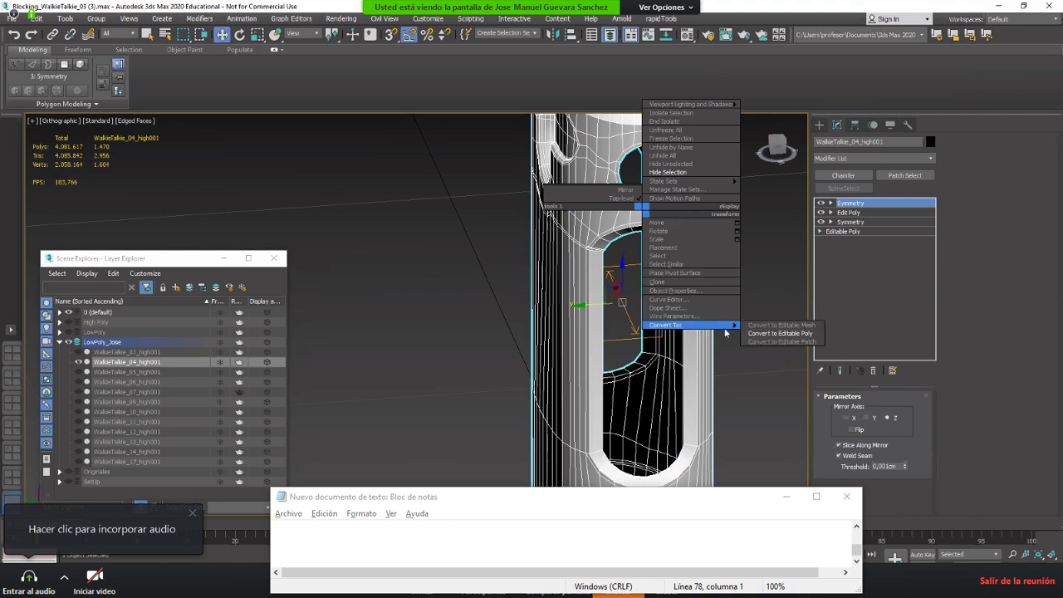
pyautogui.click(772, 332)
pyautogui.scroll(-5, 608, 279)
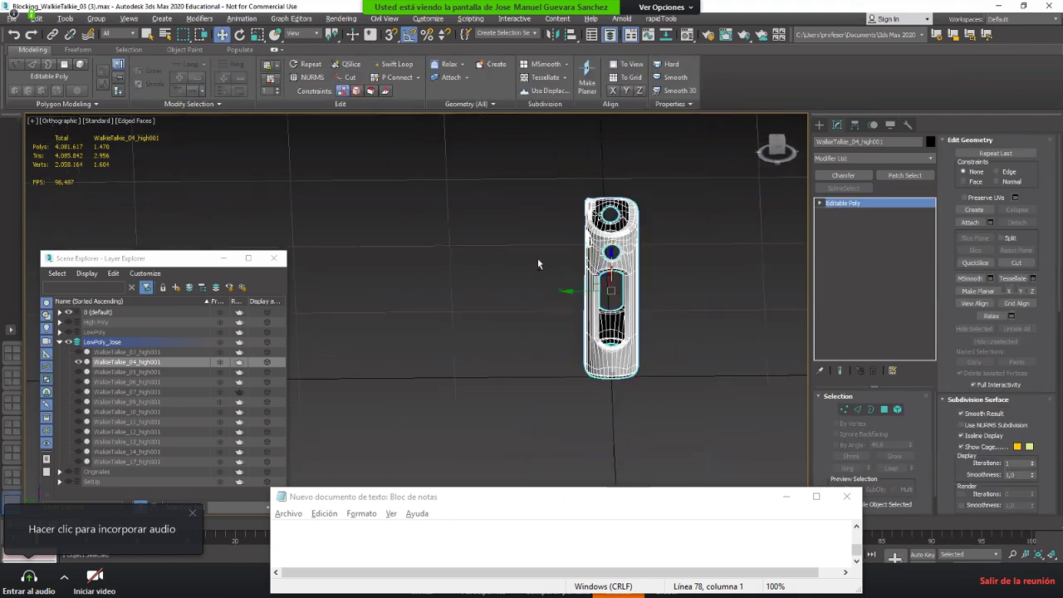
pyautogui.keyDown('alt'); pyautogui.moveTo(537, 258); pyautogui.dragTo(697, 125, button='middle'); pyautogui.keyUp('alt')
pyautogui.scroll(4, 619, 292)
pyautogui.scroll(2, 669, 308)
pyautogui.keyDown('alt'); pyautogui.moveTo(598, 323); pyautogui.dragTo(653, 309, button='middle'); pyautogui.keyUp('alt')
pyautogui.scroll(2, 654, 325)
pyautogui.scroll(-2, 650, 311)
pyautogui.scroll(5, 650, 310)
pyautogui.hotkey('ctrl', 'z')
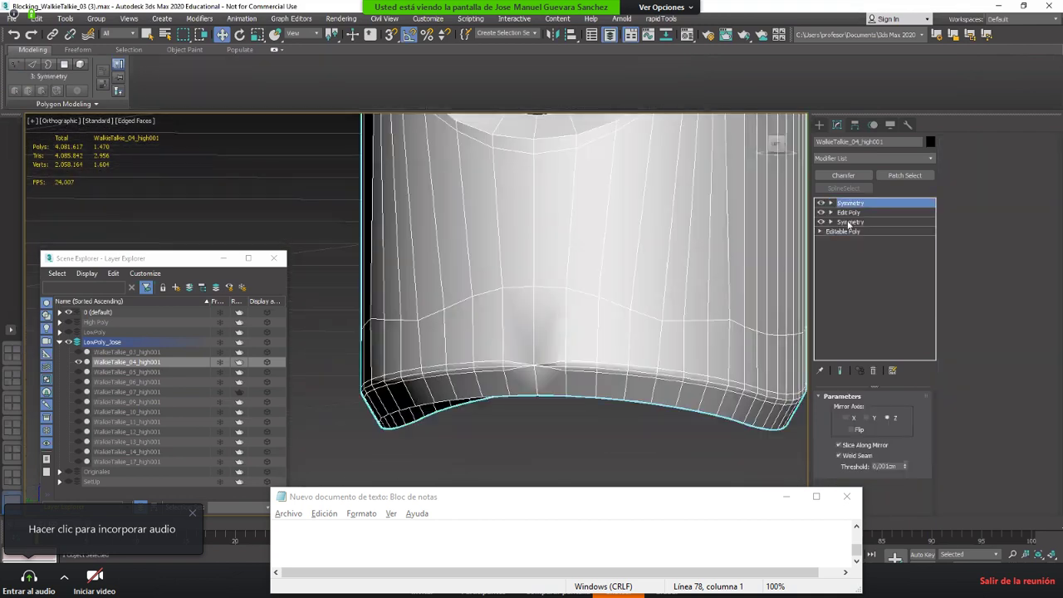
# Step: Set the weld threshold of the lower Symmetry modifier, beneath Edit Poly, to 0,001 cm
pyautogui.click(848, 222)
pyautogui.click(572, 326)
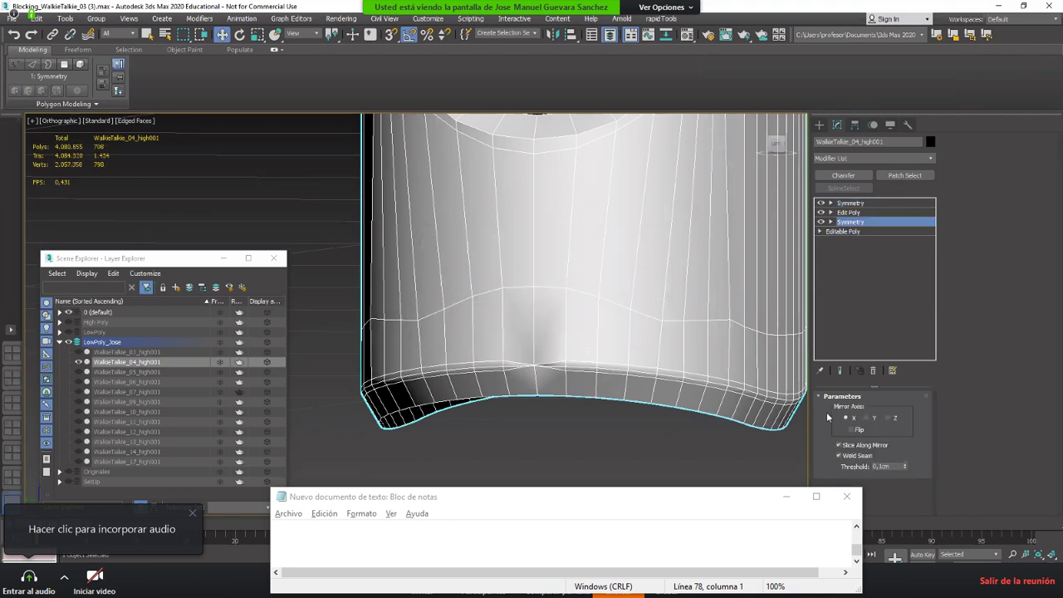
pyautogui.click(880, 466)
pyautogui.write('00')
pyautogui.press('Return')
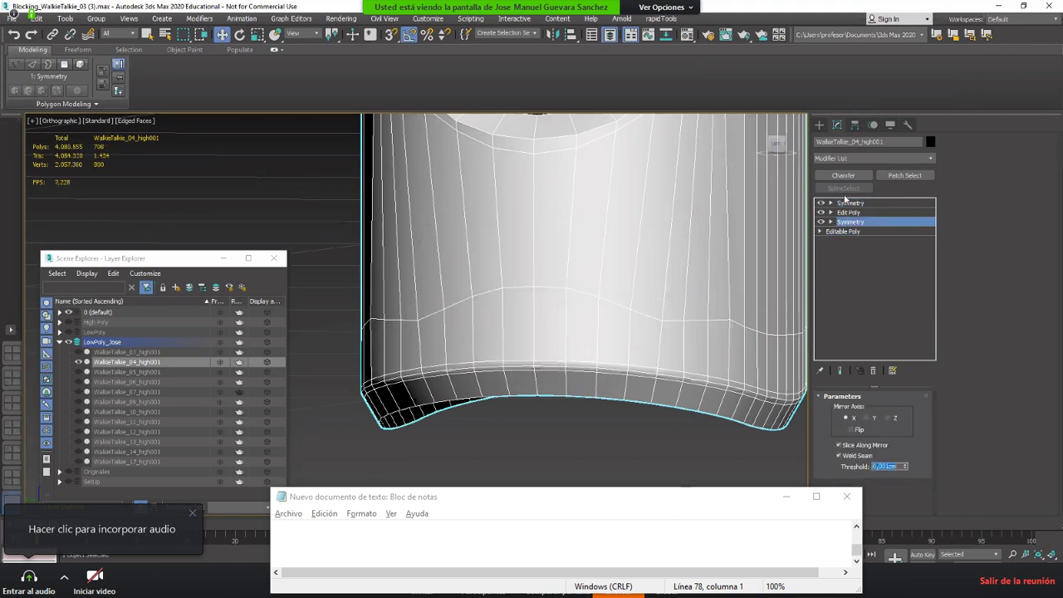
# Step: Return to the top Symmetry modifier and convert the whole casing stack to an Editable Poly
pyautogui.click(853, 203)
pyautogui.keyDown('alt'); pyautogui.moveTo(520, 290); pyautogui.dragTo(559, 328, button='middle'); pyautogui.keyUp('alt')
pyautogui.scroll(-5, 560, 328)
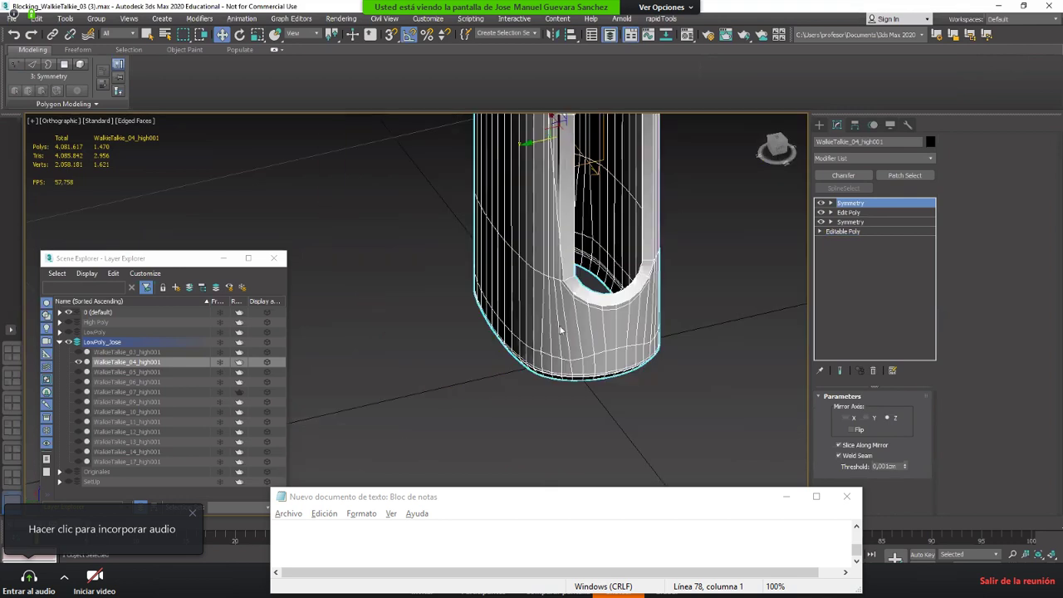
pyautogui.rightClick(556, 320)
pyautogui.moveTo(609, 441)
pyautogui.click(694, 446)
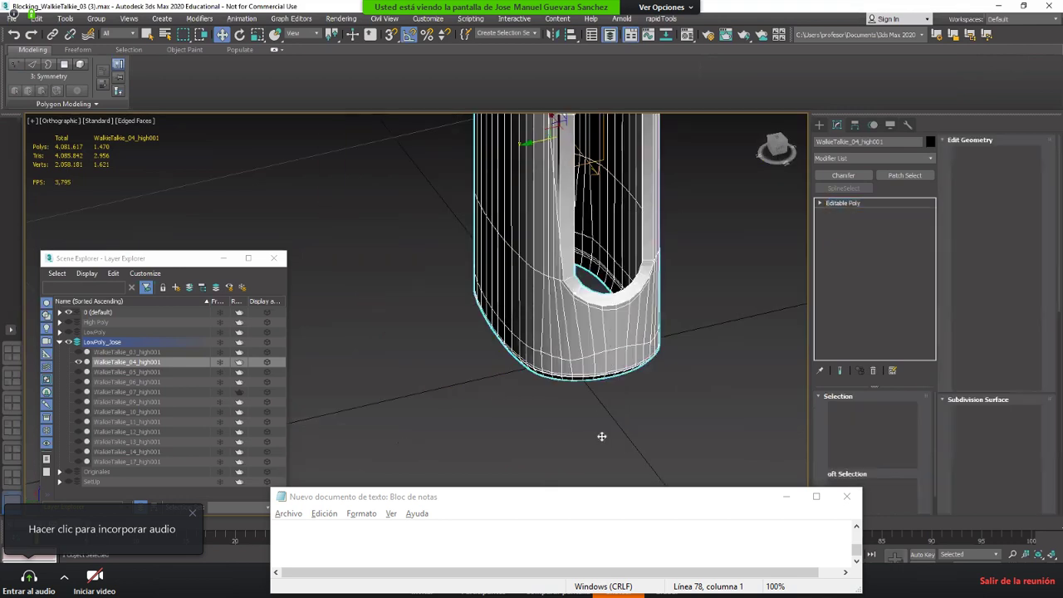